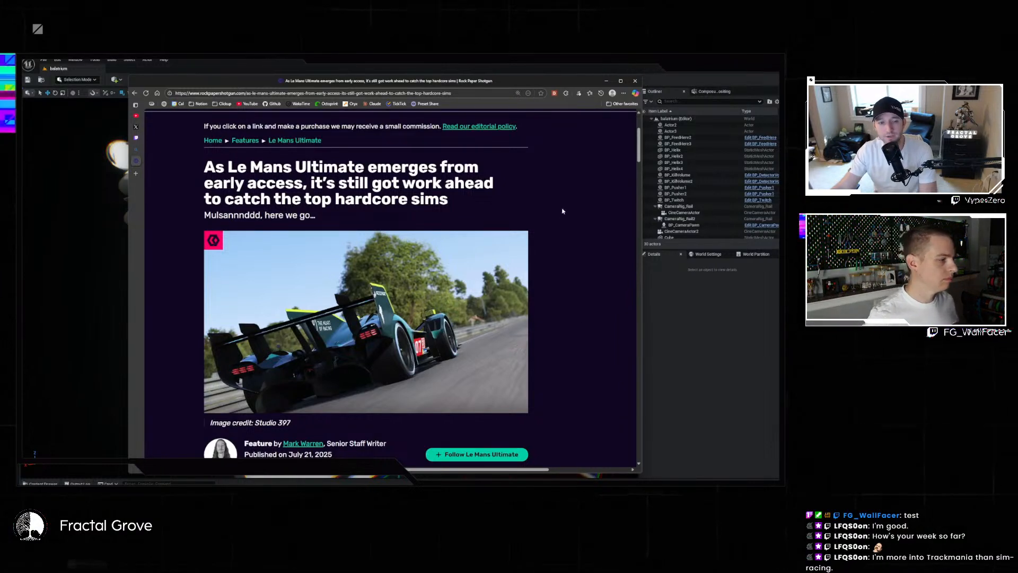
# - Read through the Rock Paper Shotgun feature on Le Mans Ultimate leaving early access and return to its opening
pyautogui.scroll(-3, 565, 228)
pyautogui.scroll(-1, 558, 200)
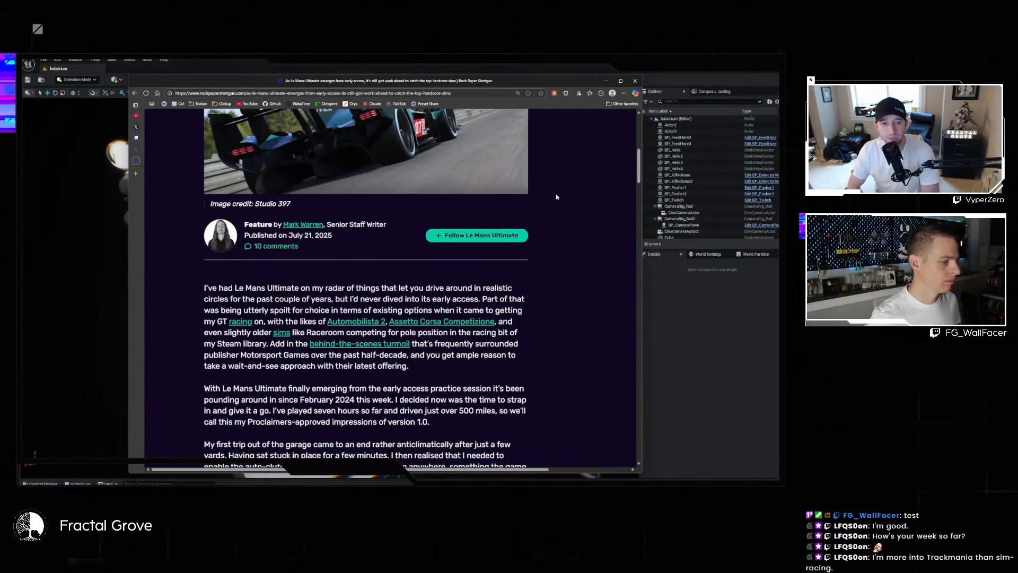
pyautogui.scroll(-2, 557, 196)
pyautogui.scroll(-1, 557, 197)
pyautogui.scroll(-1, 557, 197)
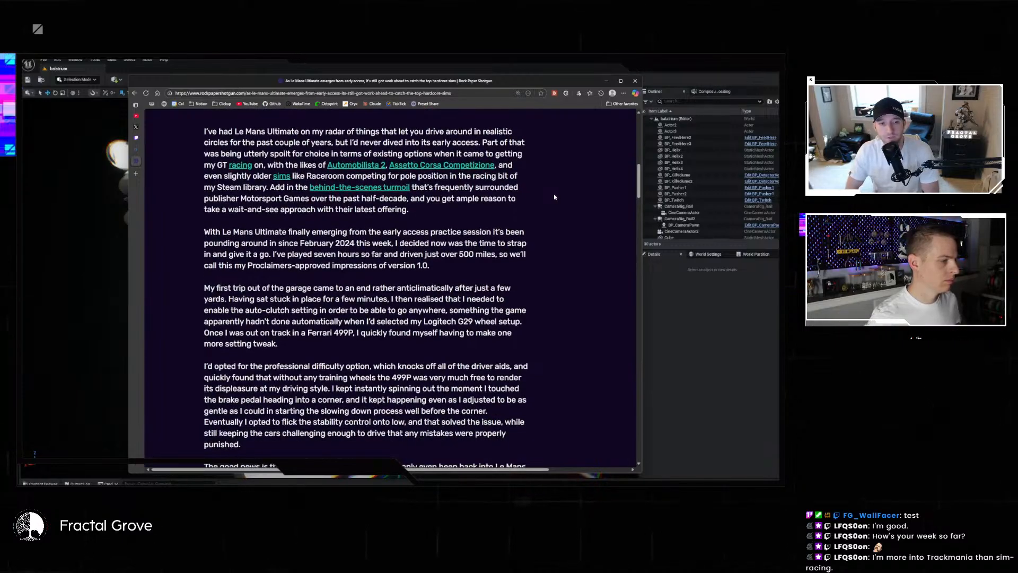
pyautogui.scroll(-1, 555, 197)
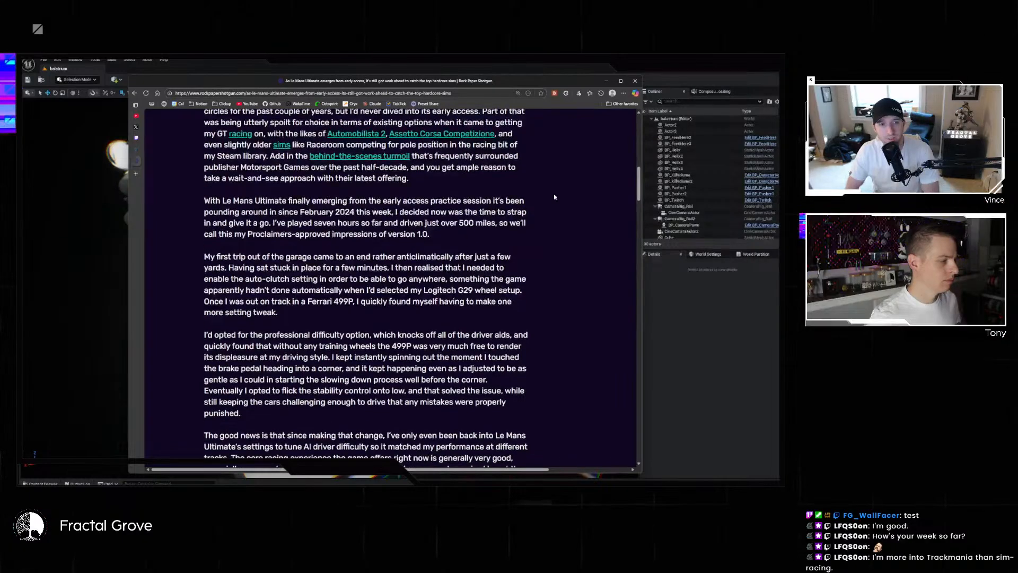
pyautogui.scroll(-2, 554, 197)
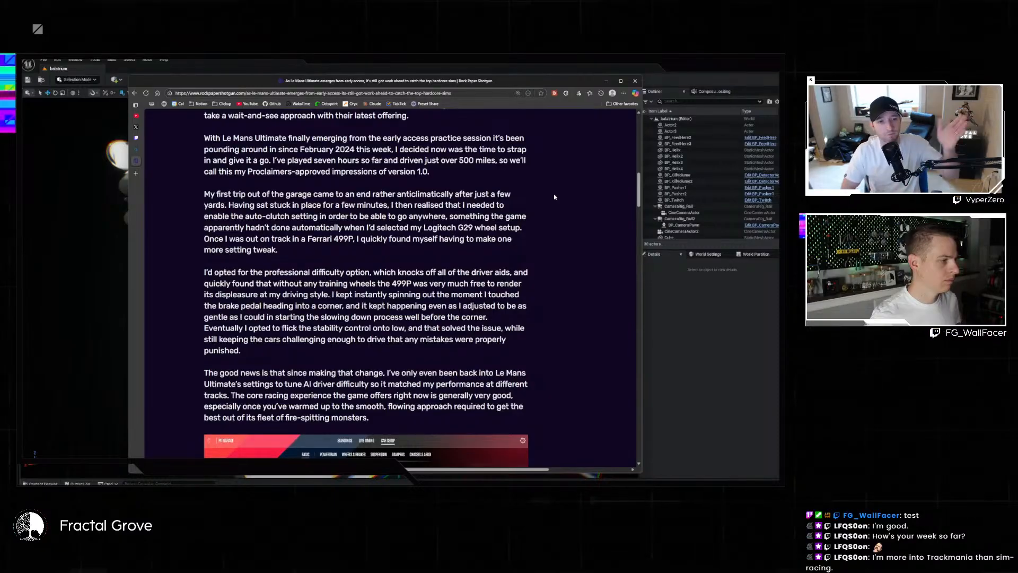
pyautogui.scroll(-2, 555, 197)
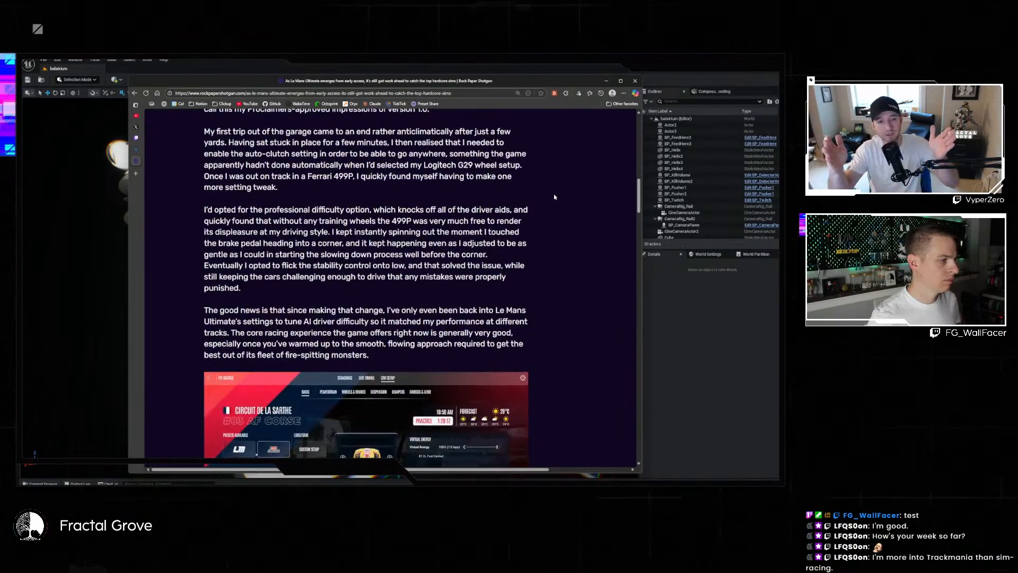
pyautogui.scroll(-6, 554, 196)
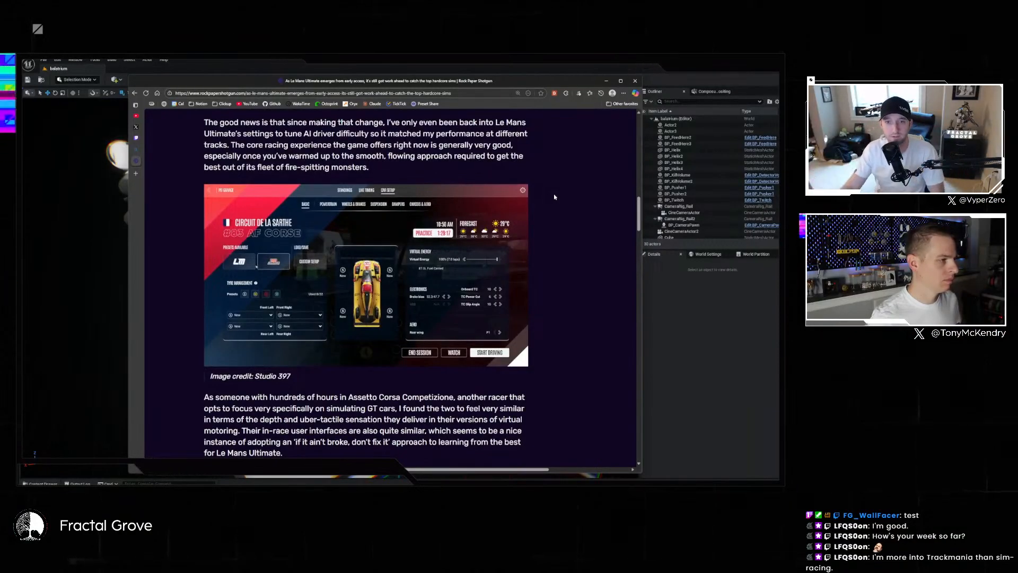
pyautogui.scroll(-8, 555, 197)
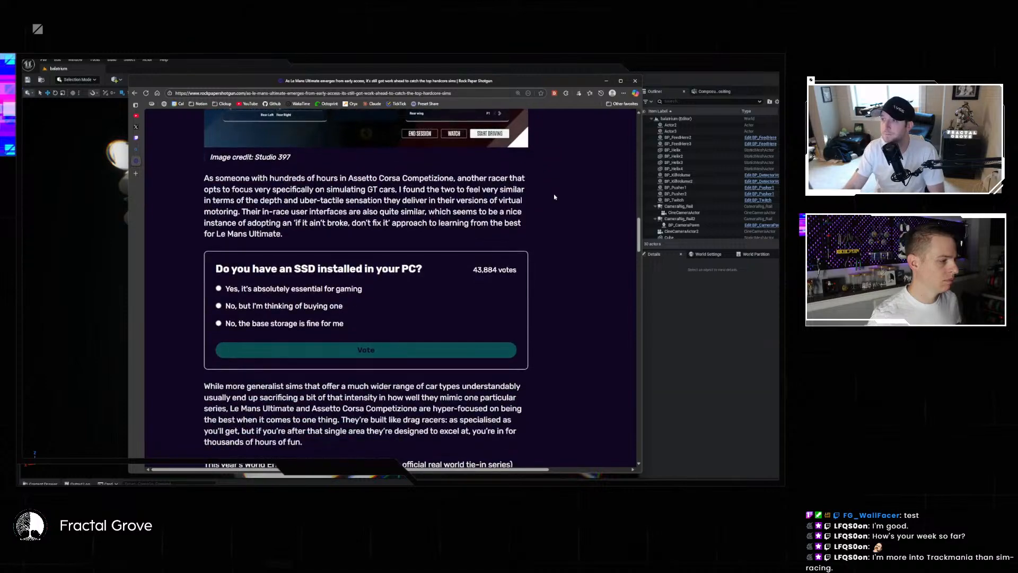
pyautogui.scroll(-6, 555, 197)
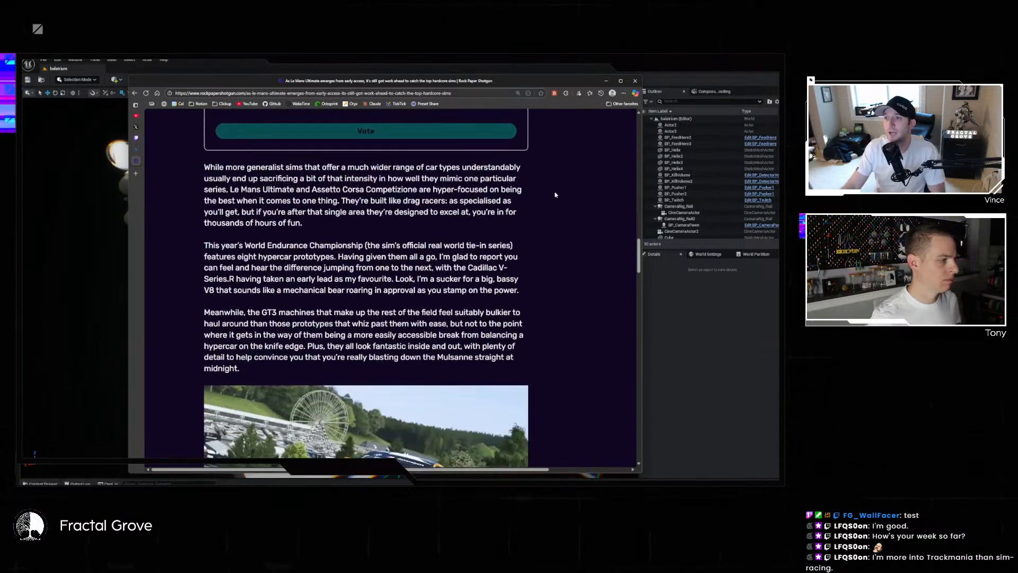
pyautogui.scroll(-5, 555, 195)
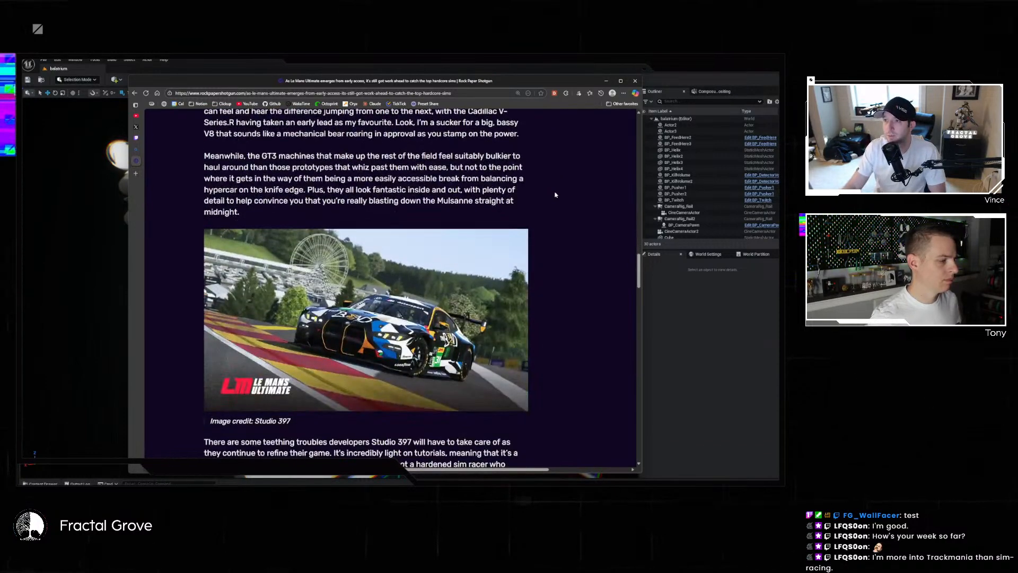
pyautogui.scroll(-2, 555, 194)
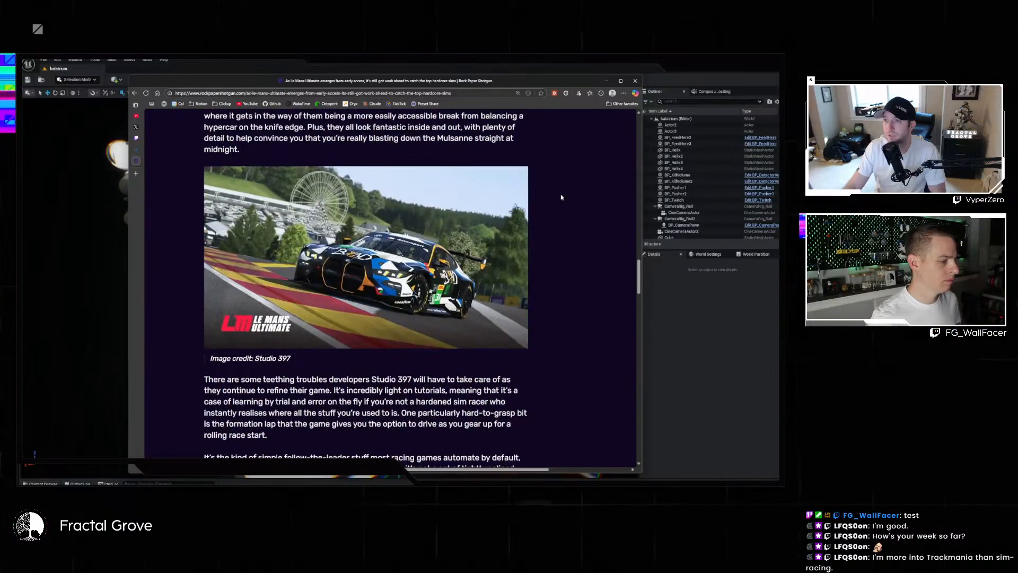
pyautogui.scroll(-15, 562, 198)
pyautogui.scroll(-19, 574, 164)
pyautogui.scroll(20, 554, 162)
pyautogui.scroll(20, 562, 164)
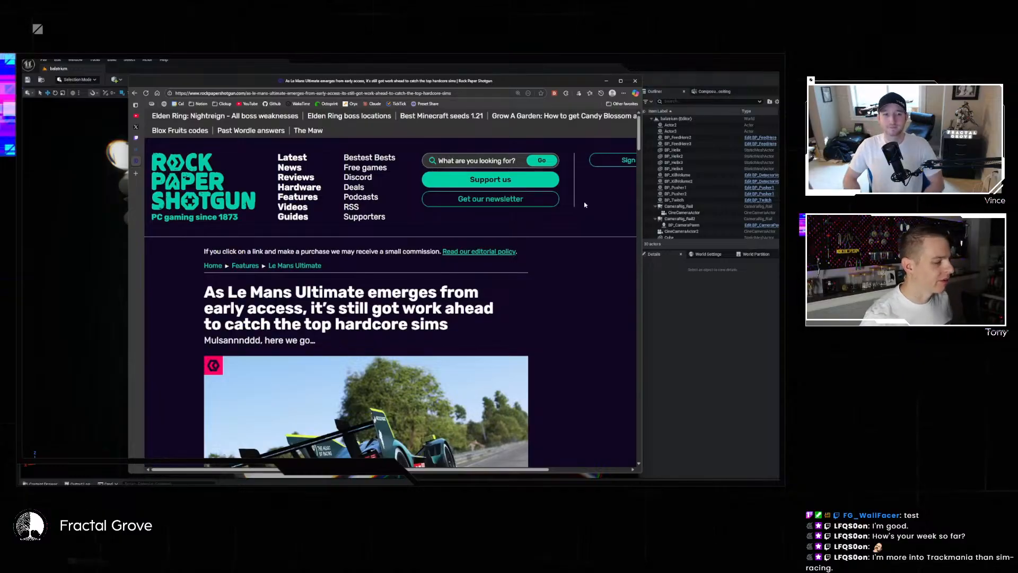
pyautogui.scroll(-5, 570, 192)
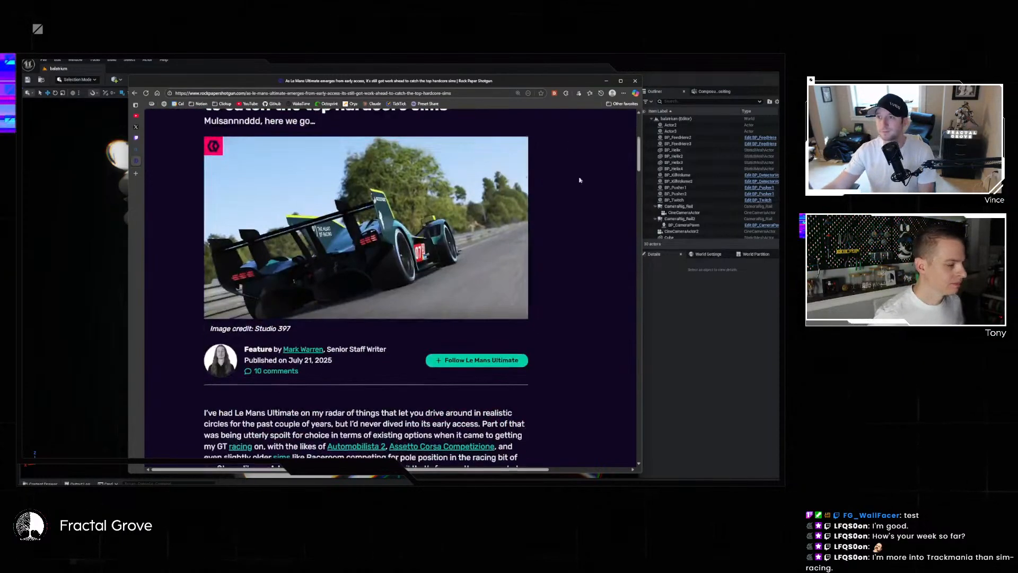
pyautogui.scroll(-4, 567, 194)
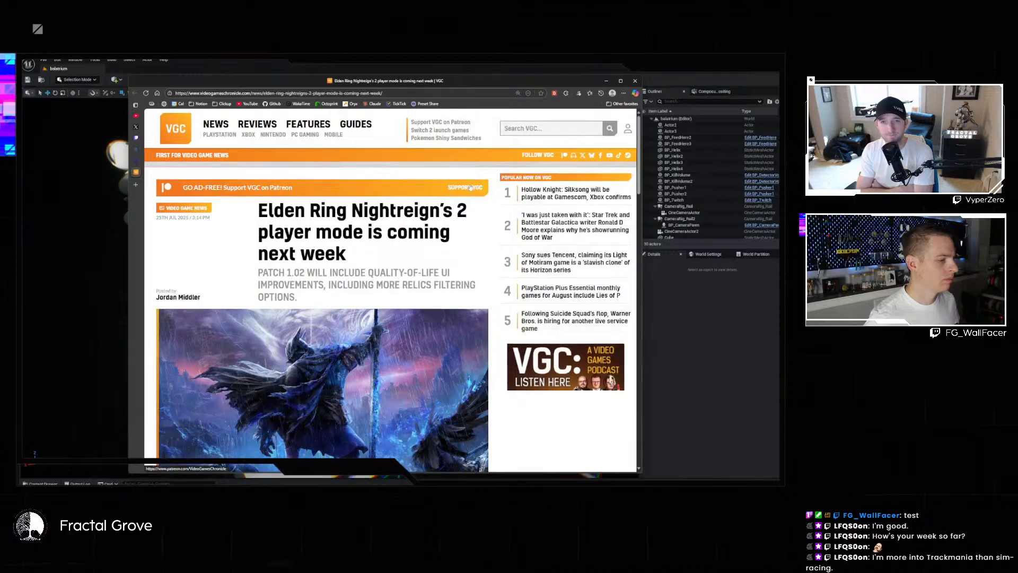
# - Read the VGC article on Elden Ring Nightreign's 2-player mode to its end and return to the headline
pyautogui.scroll(-6, 470, 187)
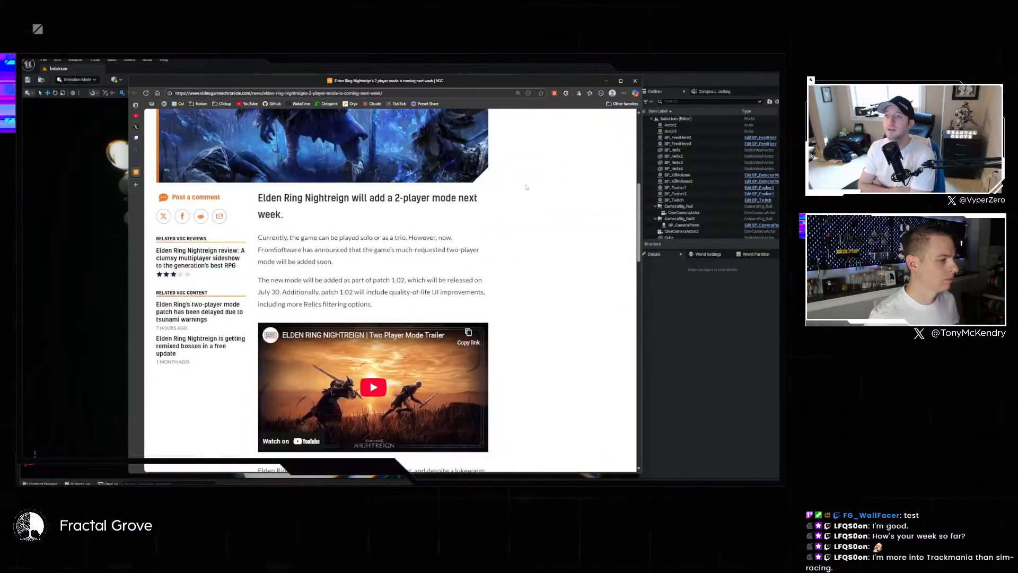
pyautogui.scroll(-1, 523, 171)
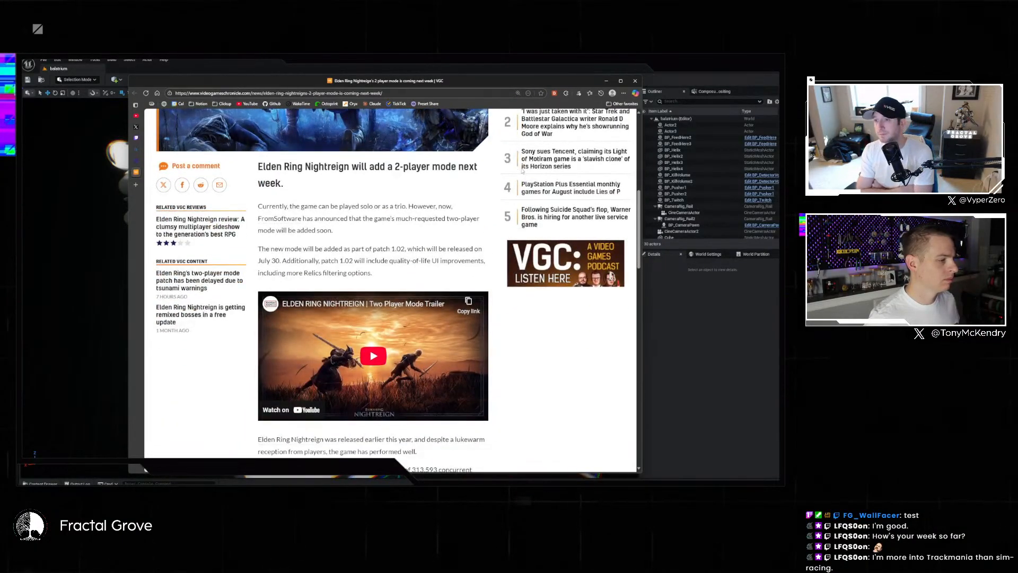
pyautogui.scroll(-6, 522, 170)
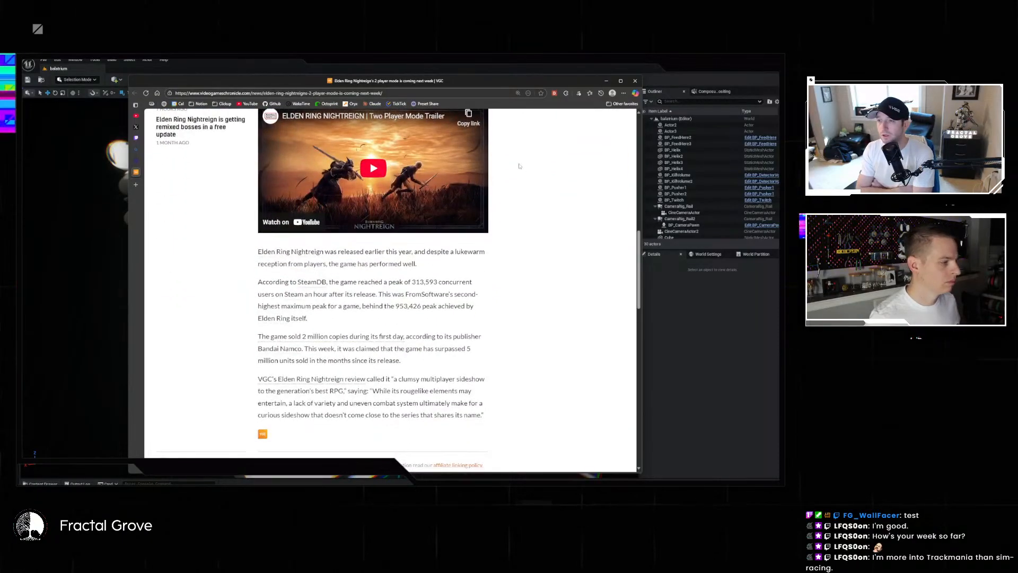
pyautogui.scroll(-2, 521, 166)
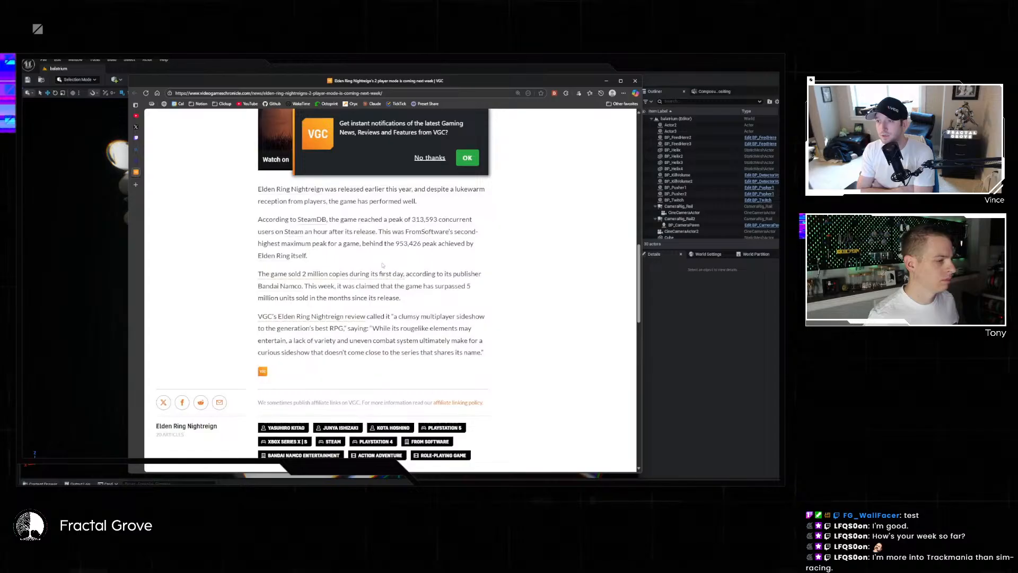
pyautogui.scroll(-3, 442, 273)
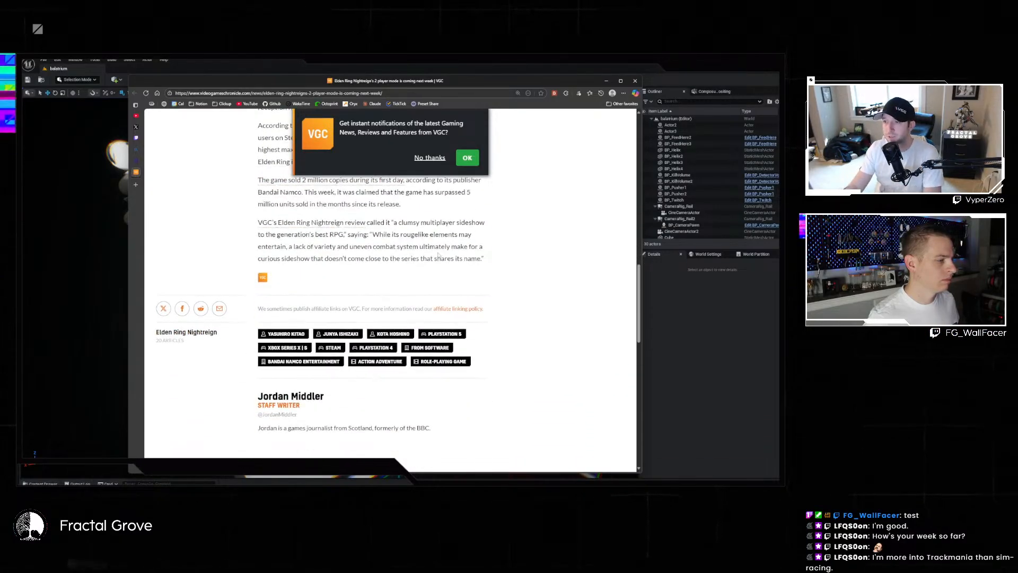
pyautogui.scroll(-5, 438, 254)
pyautogui.scroll(15, 438, 250)
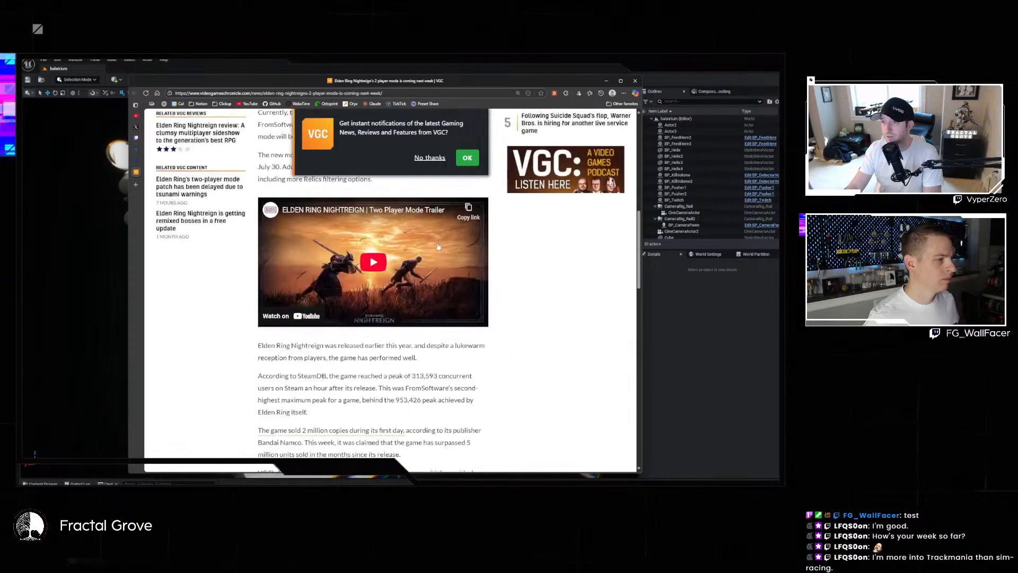
pyautogui.scroll(3, 438, 245)
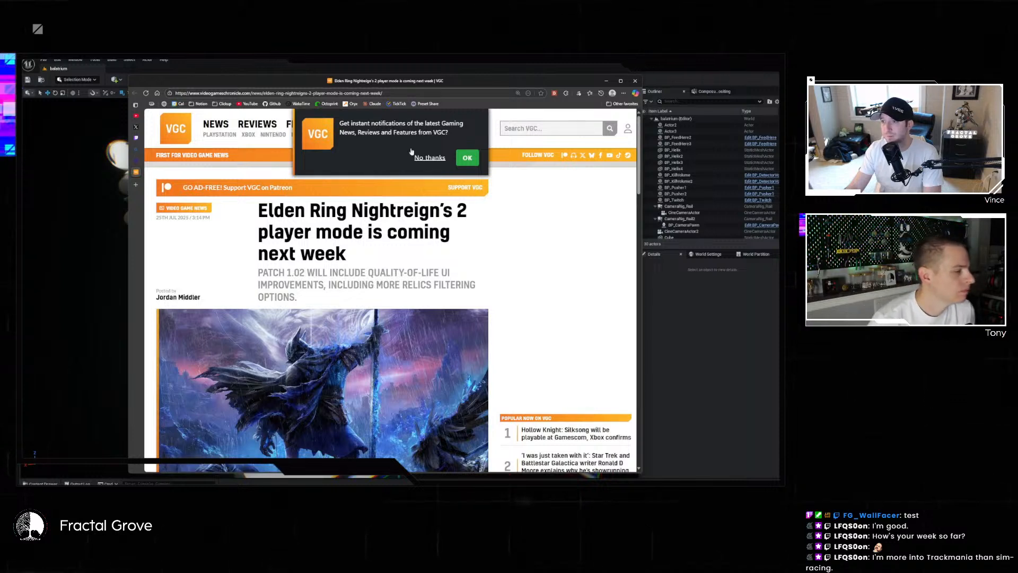
# - Search the web for "battlefield 6 trailer"
pyautogui.moveTo(186, 83); pyautogui.dragTo(182, 79)
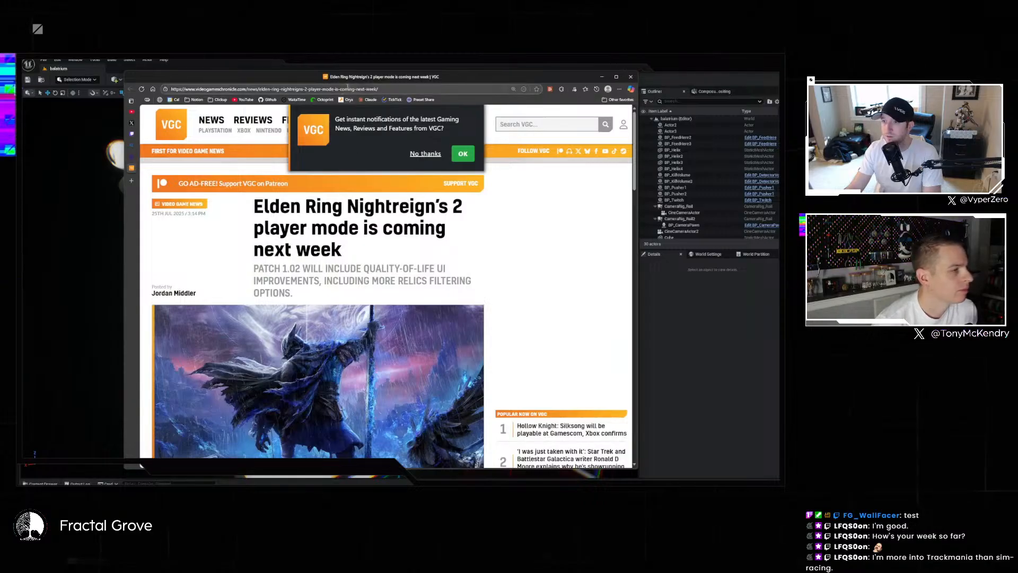
pyautogui.click(343, 90)
pyautogui.write('ba')
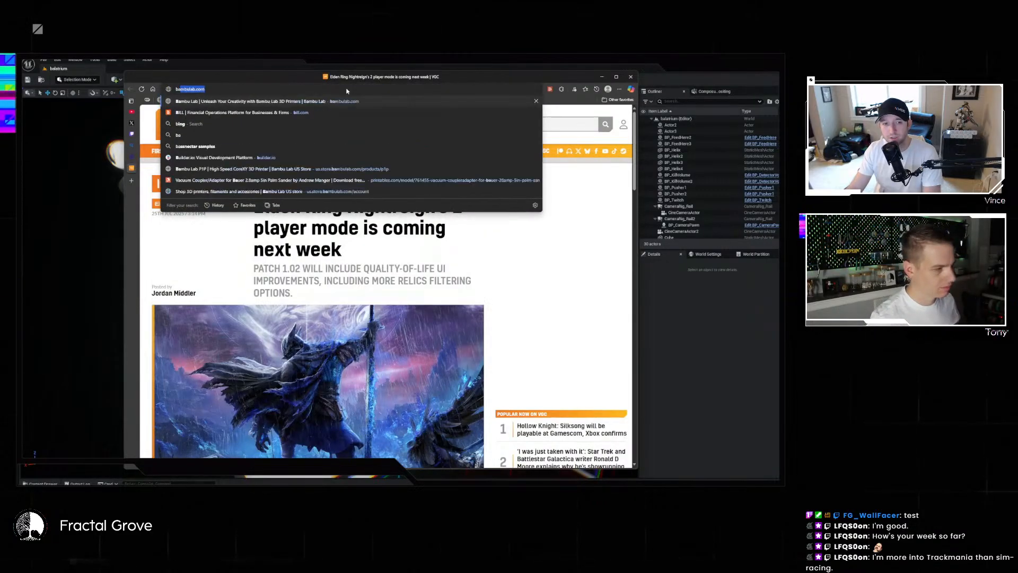
pyautogui.write('ttlefield 6 ')
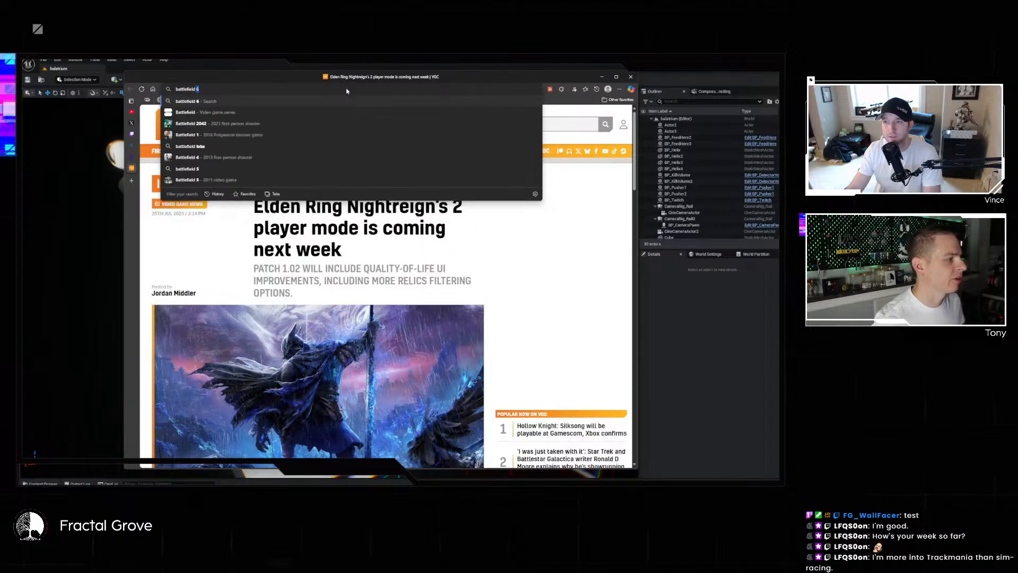
pyautogui.write('trai')
pyautogui.press('Return')
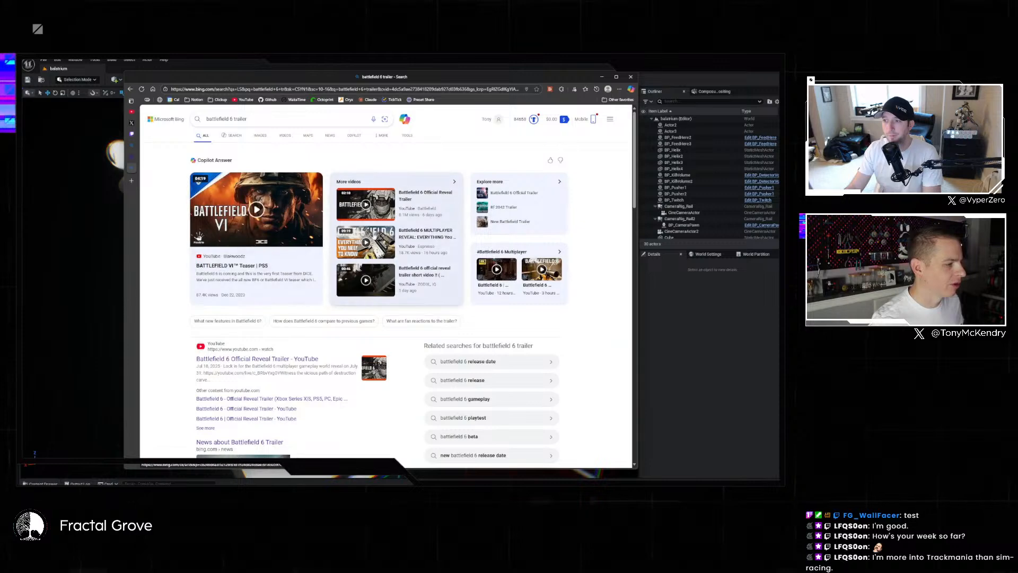
# - Open the Battlefield 6 Official Reveal Trailer on YouTube, viewing it in an enlarged browser window, and close its tab when finished
pyautogui.click(417, 200)
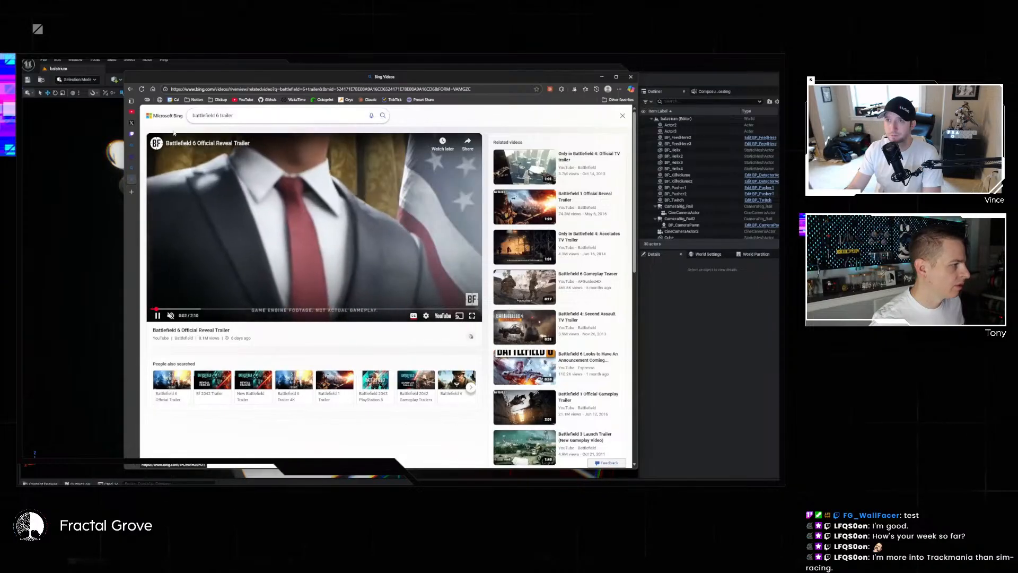
pyautogui.click(440, 316)
pyautogui.moveTo(287, 77); pyautogui.dragTo(190, 63)
pyautogui.moveTo(543, 265); pyautogui.dragTo(749, 265)
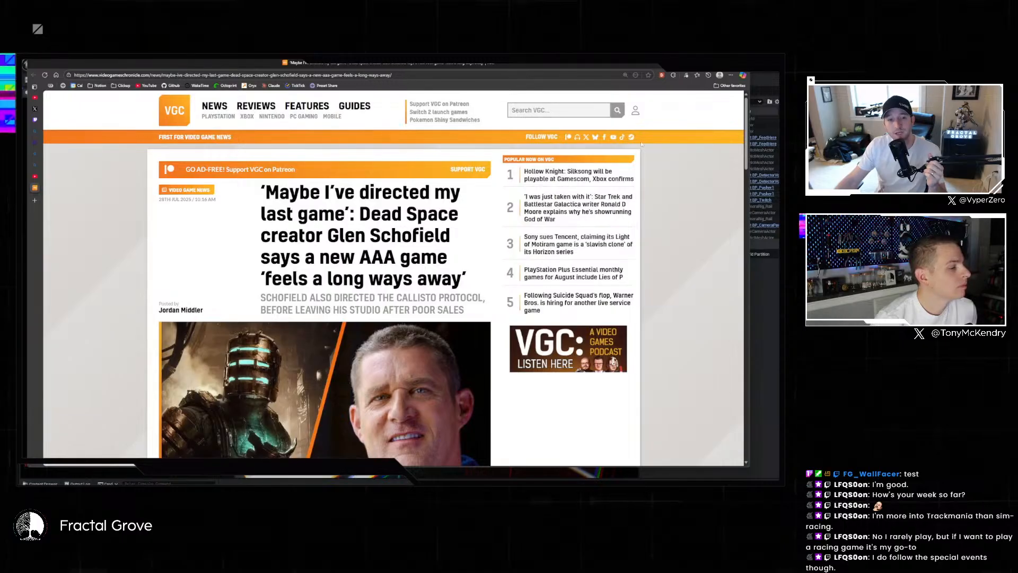
pyautogui.click(41, 178)
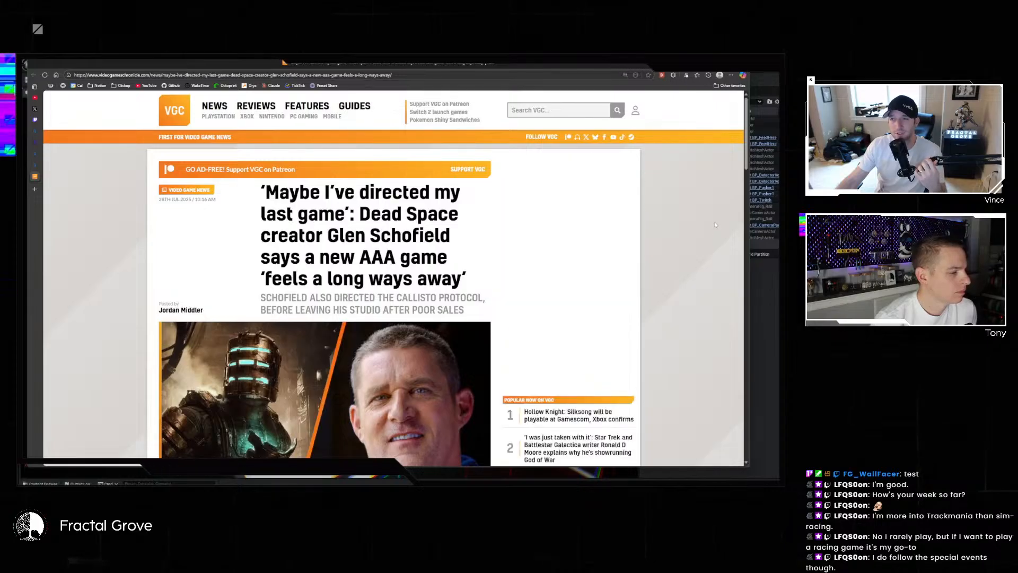
# - Read the VGC article on the Dead Space creator's possible last game and decline the site's notification offer
pyautogui.scroll(-3, 676, 213)
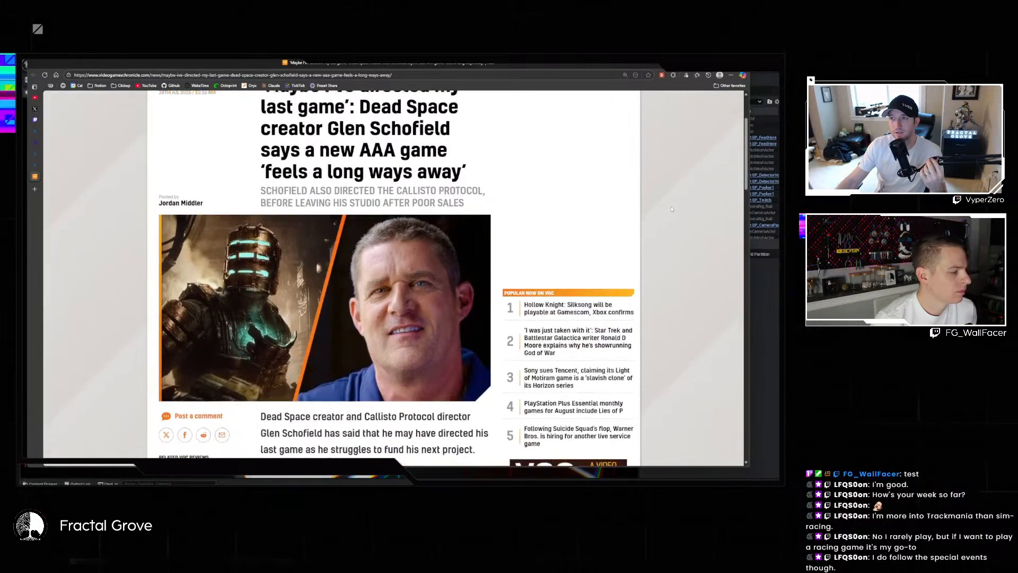
pyautogui.scroll(-1, 671, 207)
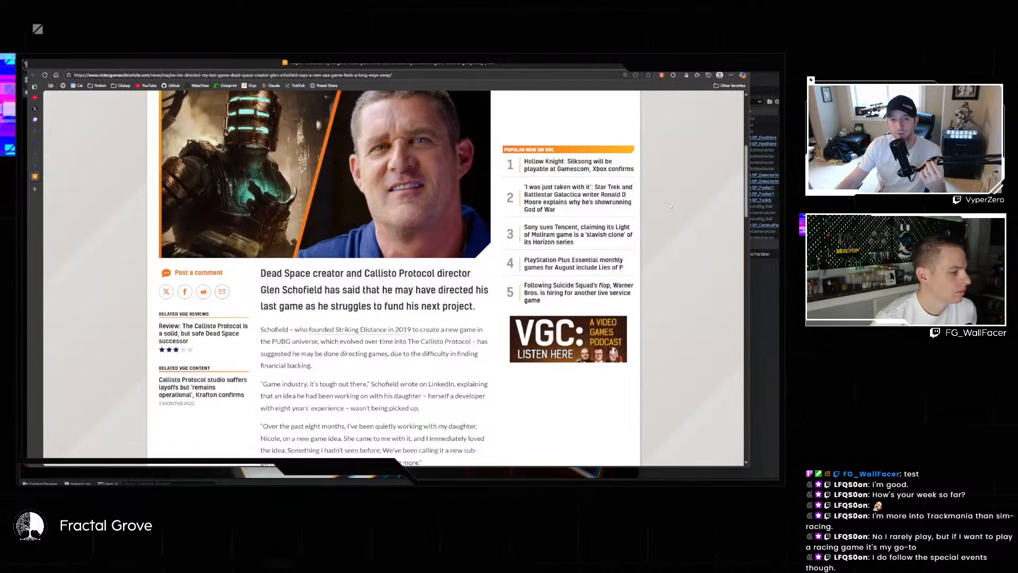
pyautogui.scroll(-2, 671, 206)
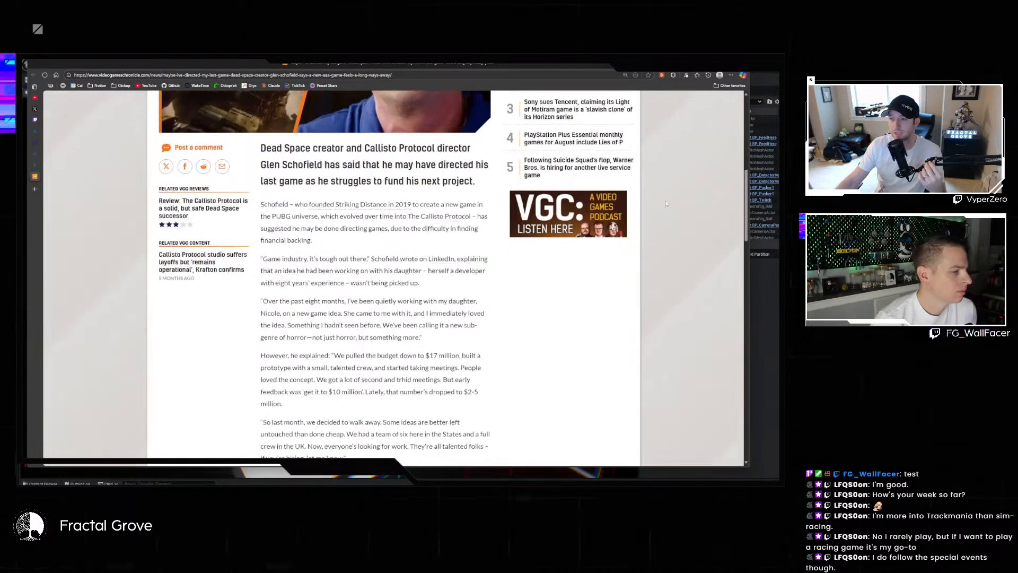
pyautogui.scroll(-1, 667, 203)
pyautogui.scroll(-1, 667, 203)
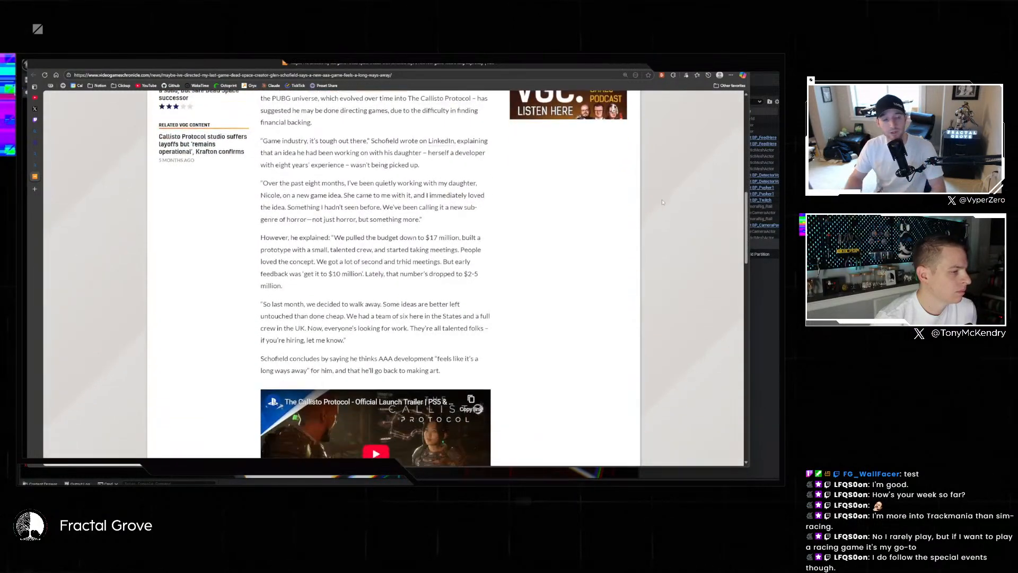
pyautogui.scroll(-5, 662, 202)
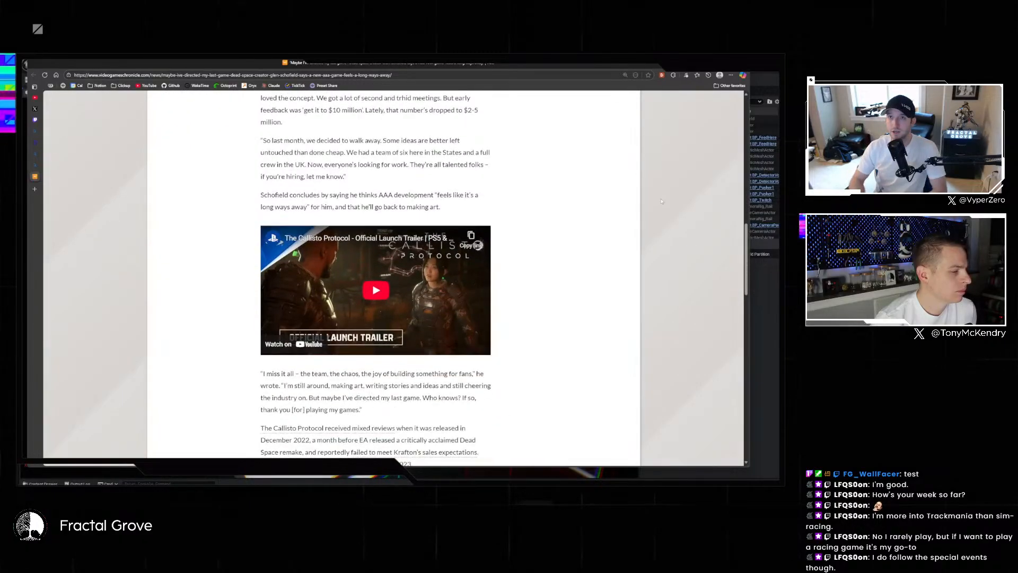
pyautogui.scroll(-1, 657, 201)
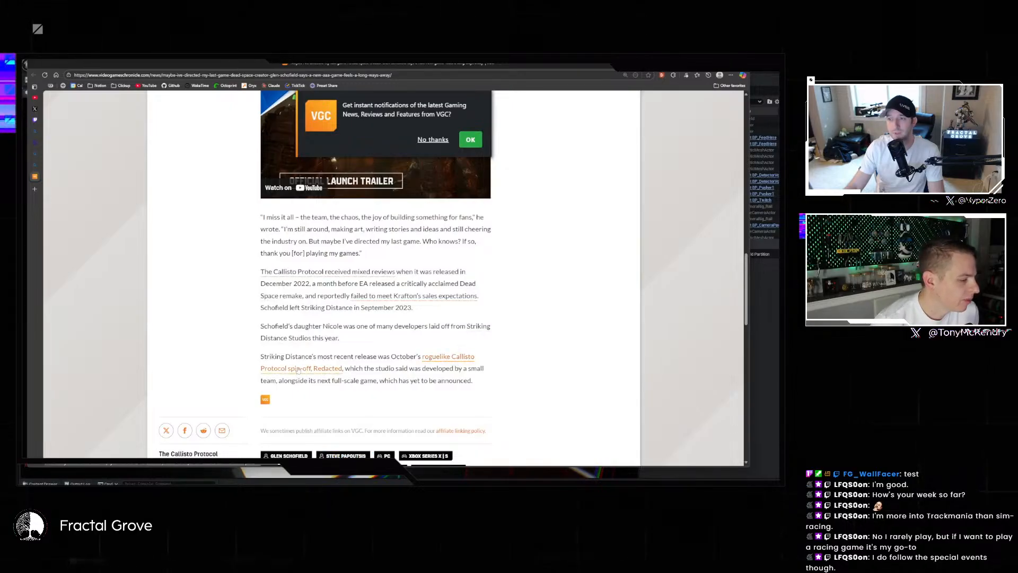
pyautogui.scroll(15, 439, 272)
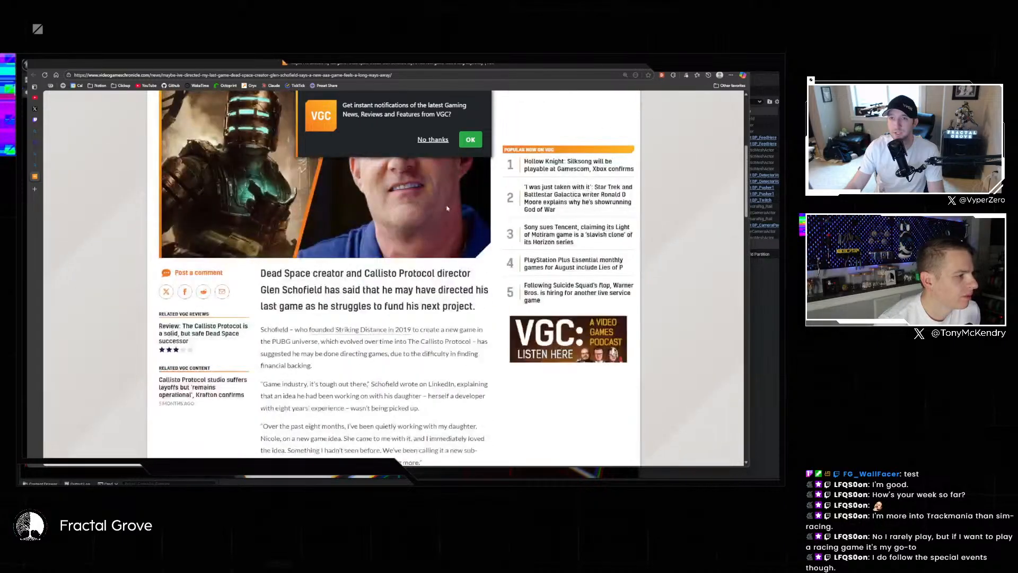
pyautogui.click(434, 140)
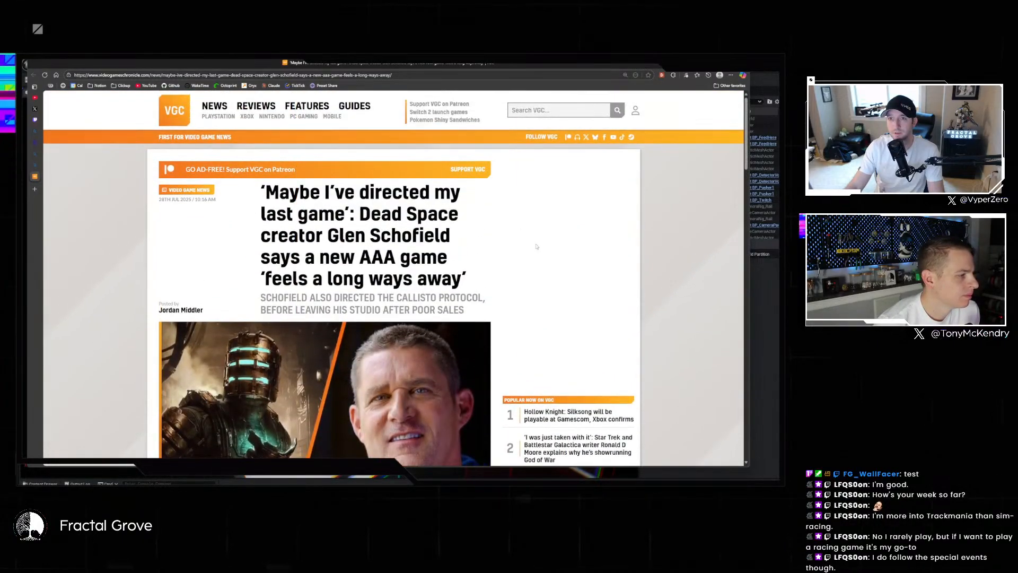
# - Read the VGC article on the Dead Space creator's last game and highlight the quote beginning "Over the past eight months"
pyautogui.scroll(-3, 535, 248)
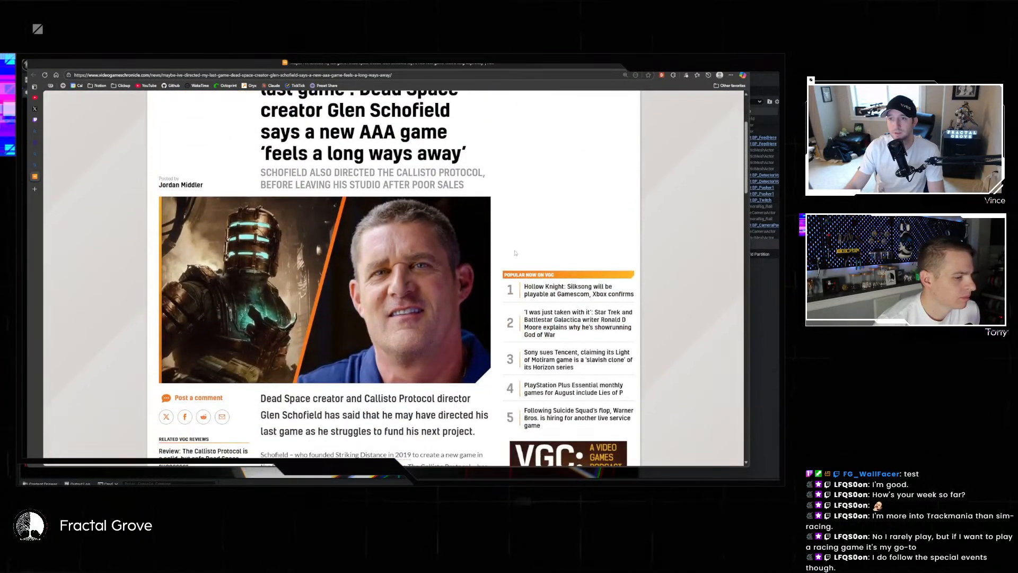
pyautogui.scroll(-4, 516, 253)
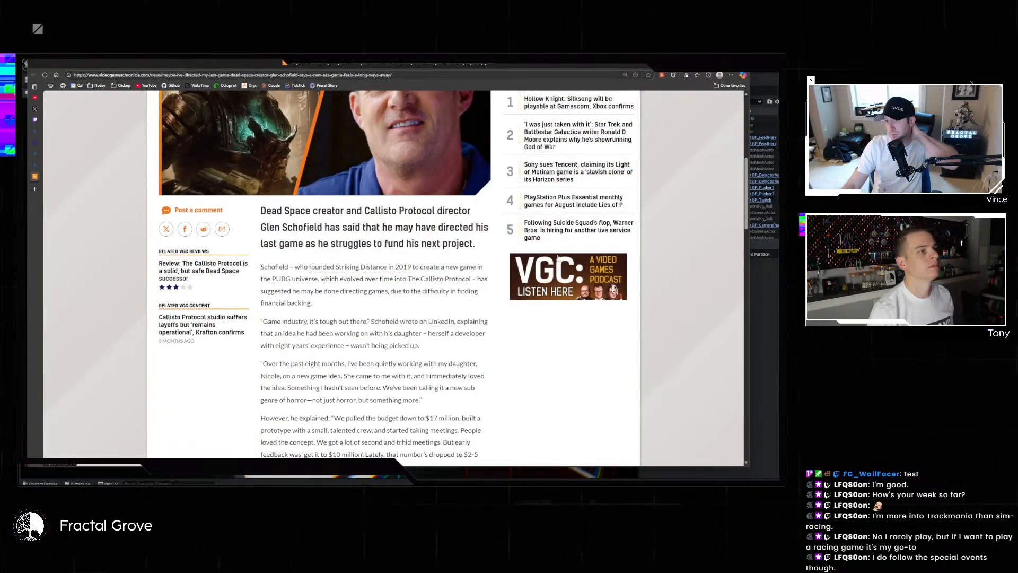
pyautogui.scroll(2, 558, 257)
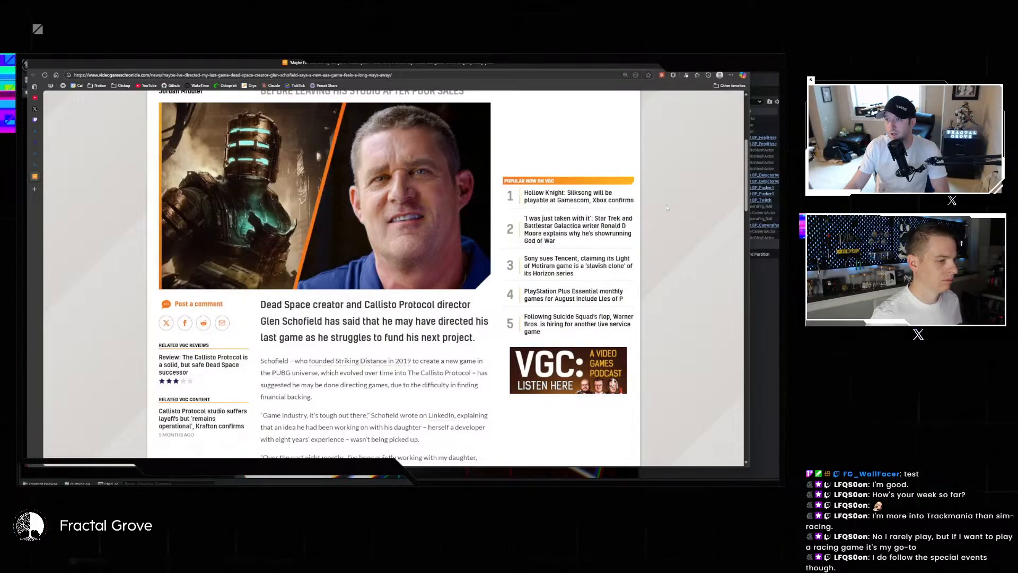
pyautogui.scroll(-1, 430, 278)
pyautogui.scroll(-3, 430, 277)
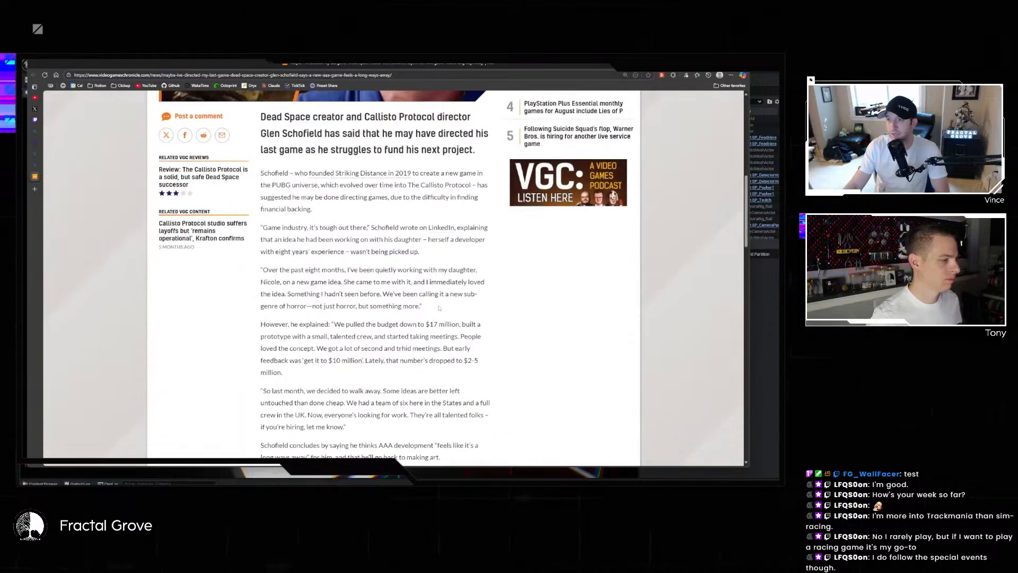
pyautogui.moveTo(261, 269); pyautogui.dragTo(512, 310)
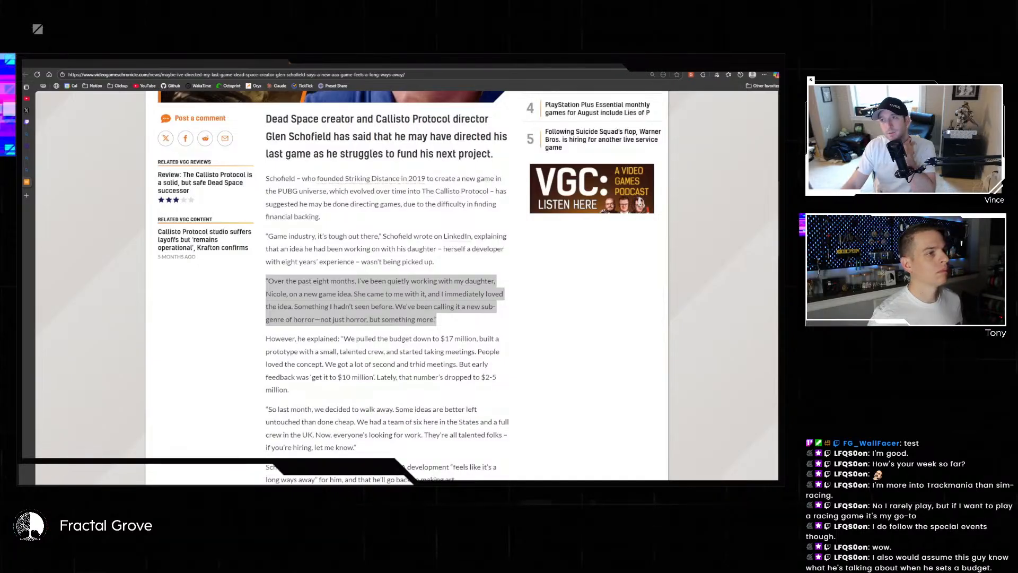
# - Open the VGC article on Sony's FlexStrike PlayStation 5 fight stick and read through its controller details
pyautogui.hotkey('alt', 'Tab')
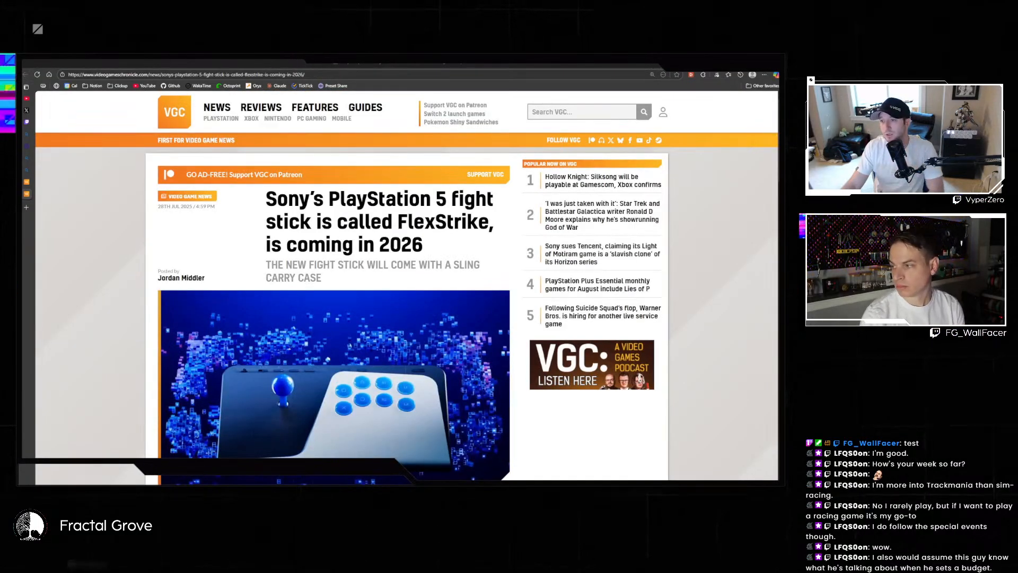
pyautogui.scroll(-2, 460, 247)
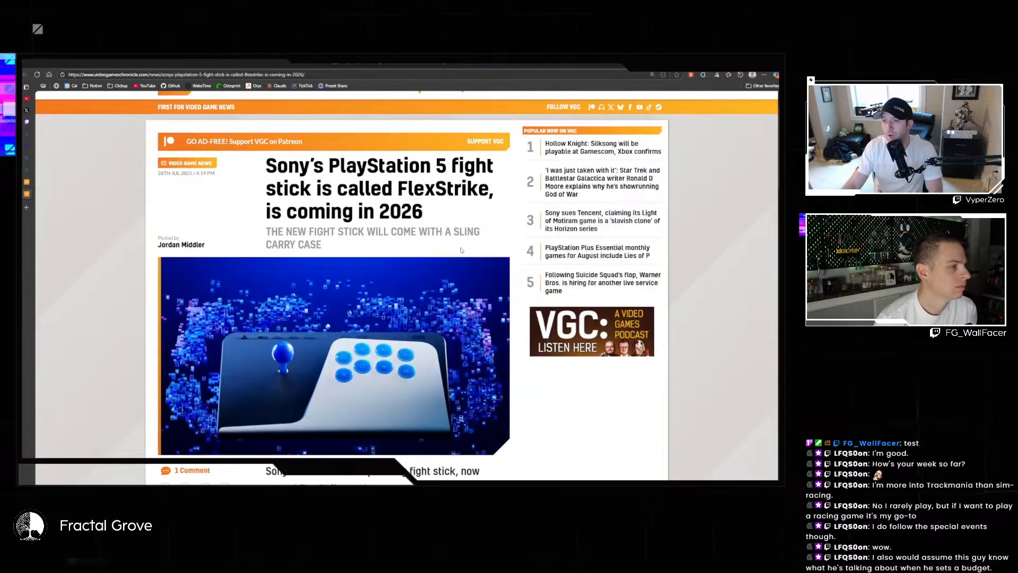
pyautogui.scroll(-1, 461, 247)
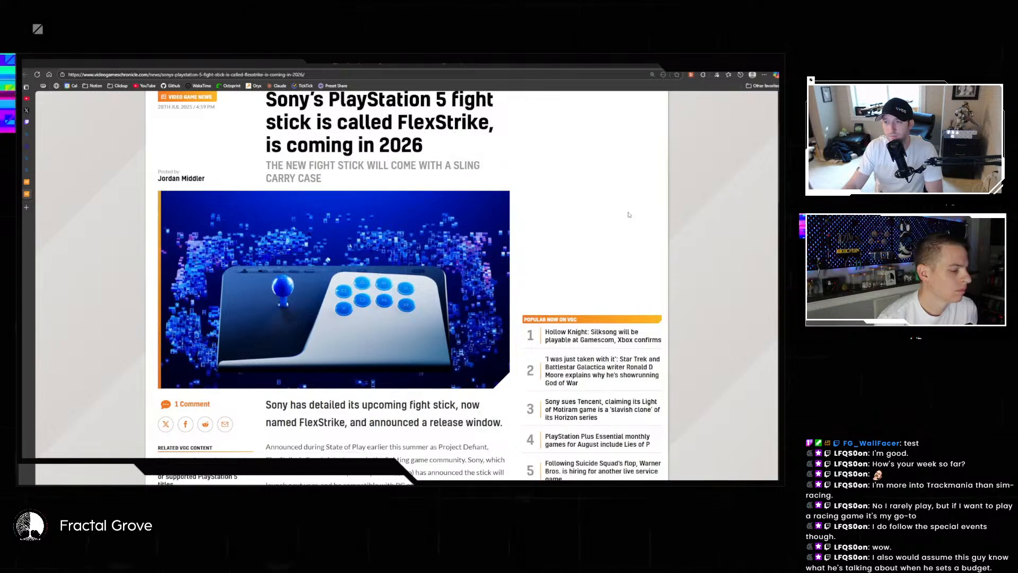
pyautogui.scroll(-2, 629, 215)
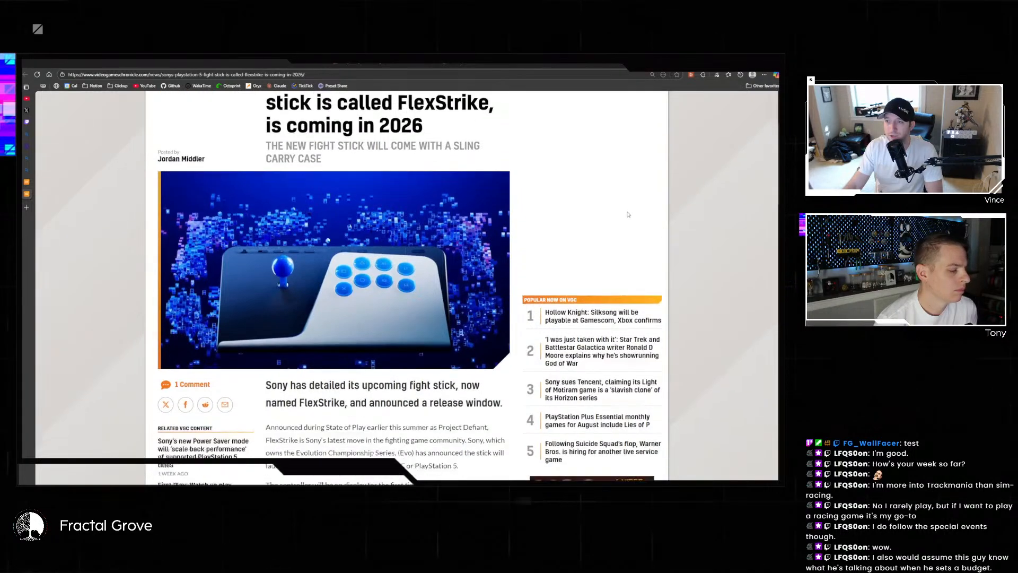
pyautogui.scroll(-3, 629, 215)
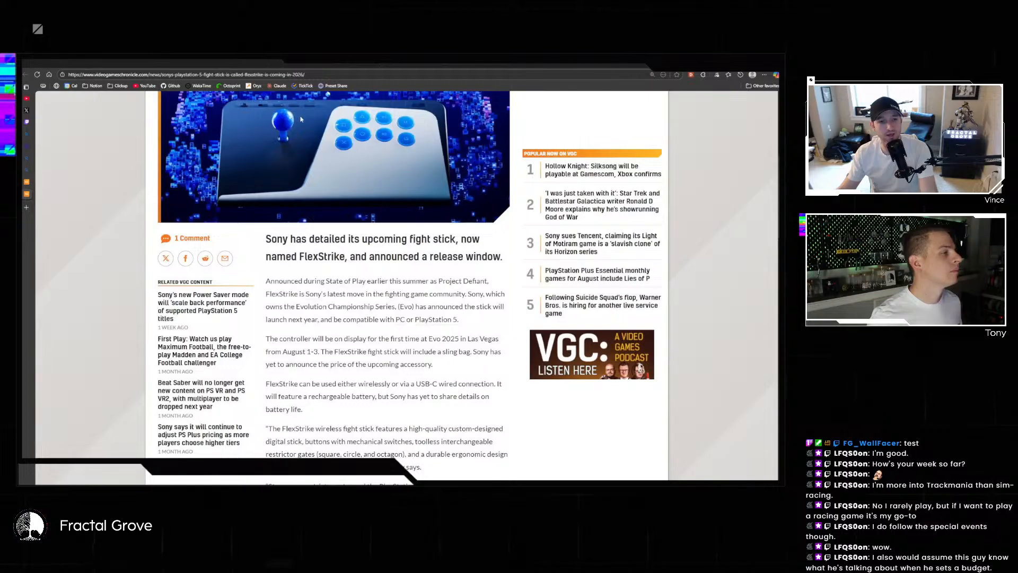
# - Open the VGC article about Sony suing Tencent over Light of Motiram and view its opening
pyautogui.click(319, 74)
pyautogui.write('https://www.videogameschronicle.com/news/sony-sues-tencent-claiming-its-light-of-motiram-game-is-a-slavish-clone-of-its-horizon-series/')
pyautogui.press('Return')
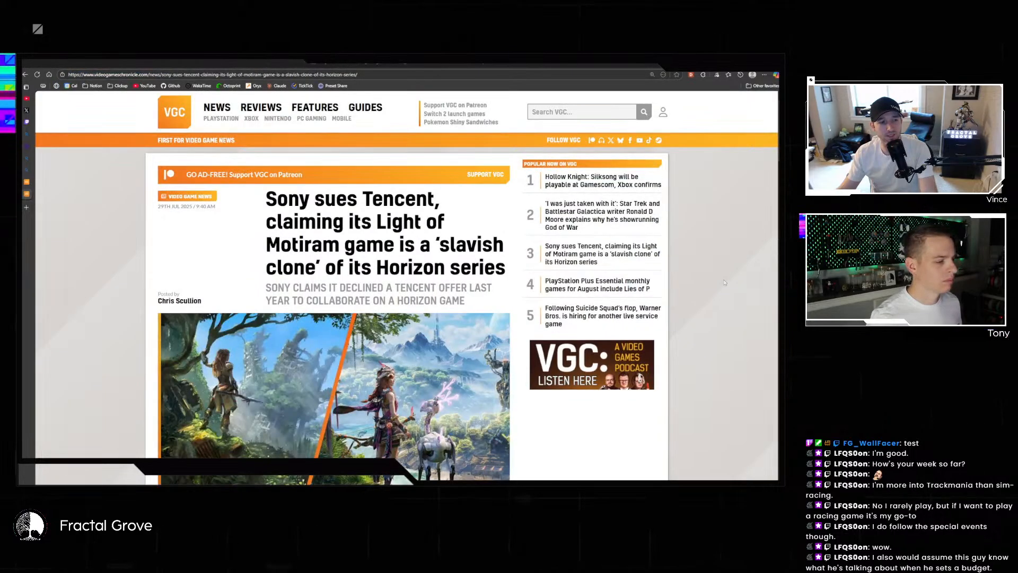
pyautogui.scroll(-1, 560, 213)
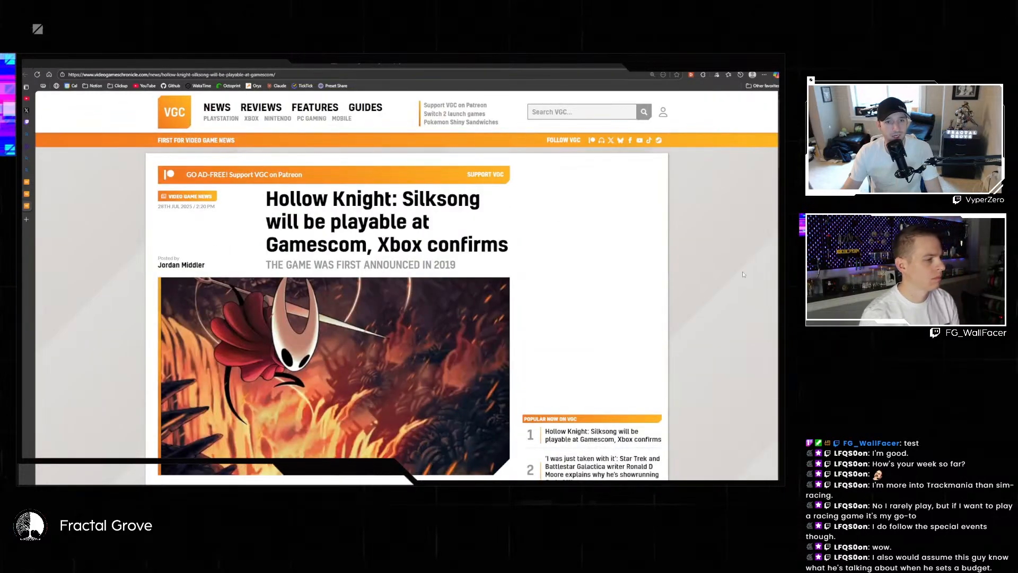
# - Read the VGC article on Hollow Knight: Silksong being playable at Gamescom, from the headline to the embedded trailer
pyautogui.scroll(-6, 570, 258)
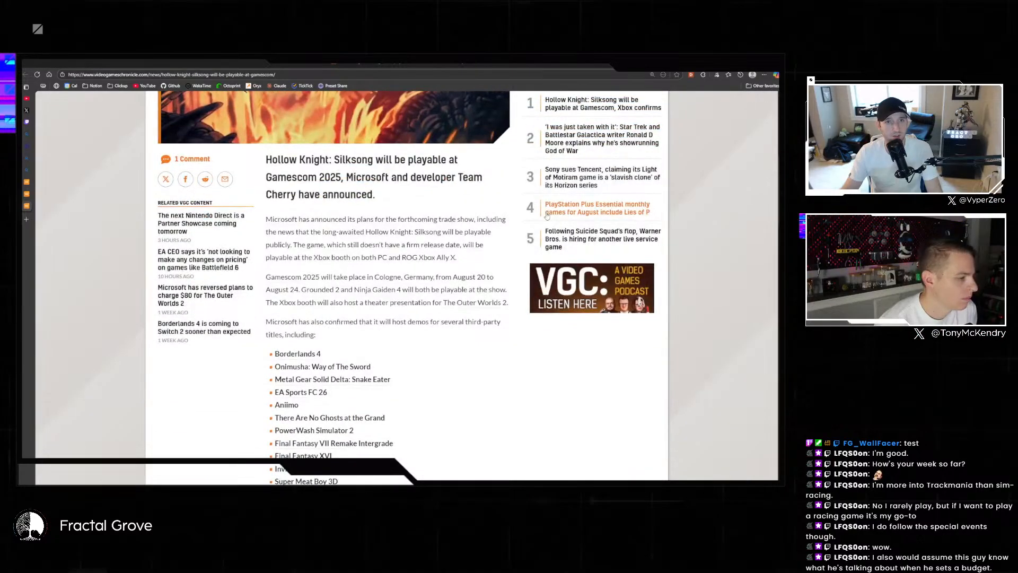
pyautogui.scroll(-1, 517, 197)
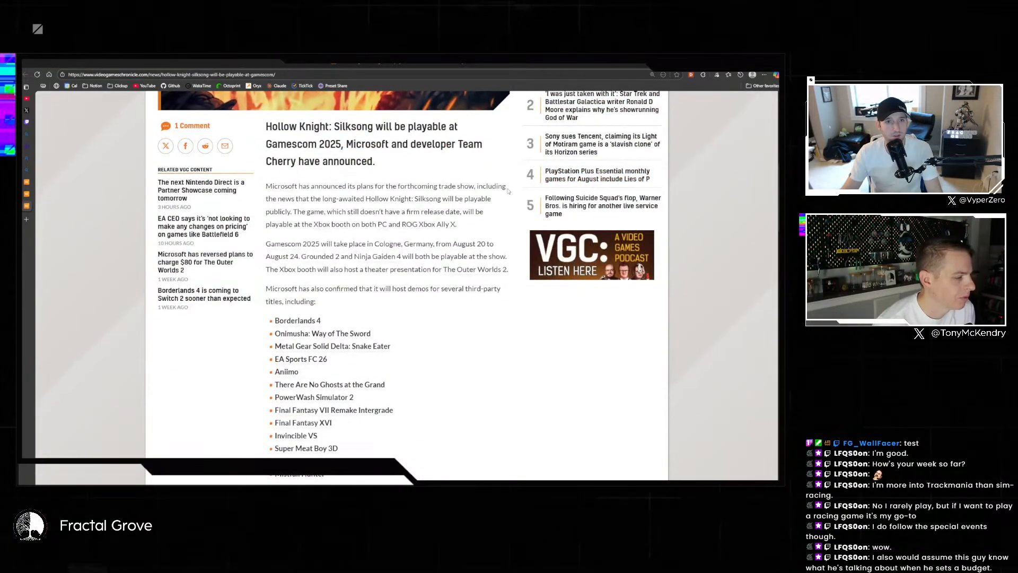
pyautogui.scroll(-2, 451, 208)
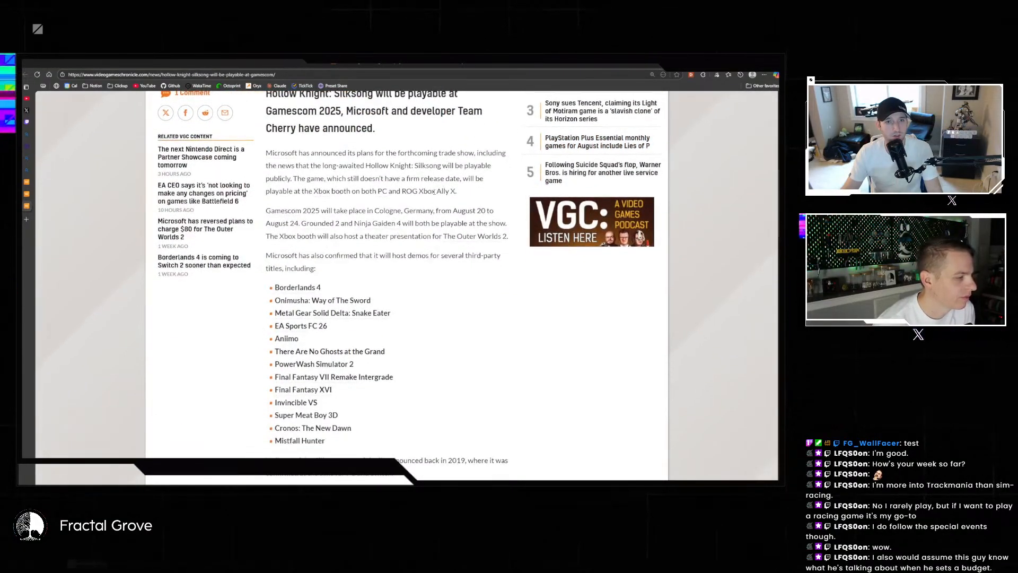
pyautogui.scroll(-6, 431, 184)
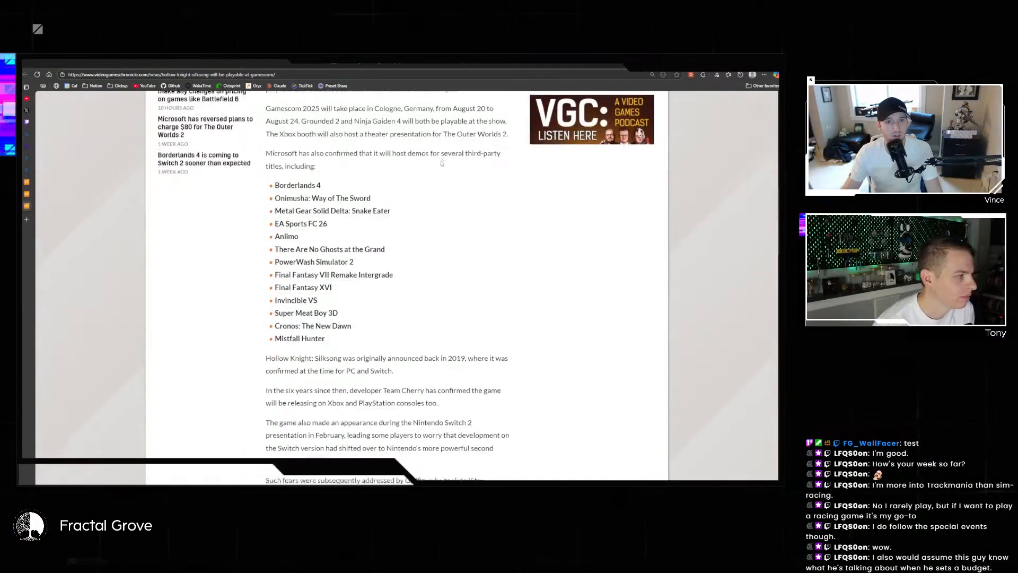
pyautogui.scroll(-1, 440, 219)
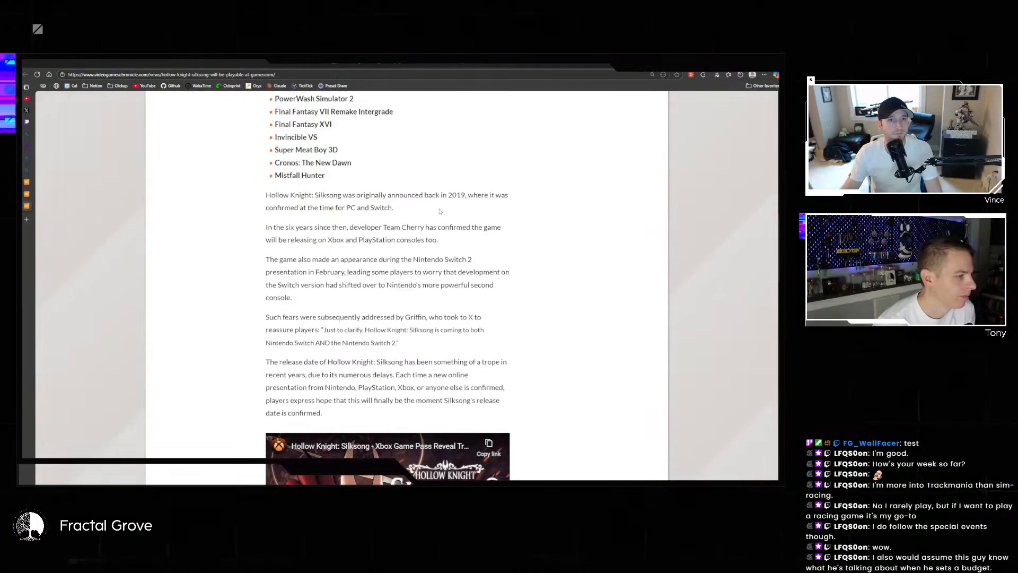
pyautogui.scroll(-2, 500, 193)
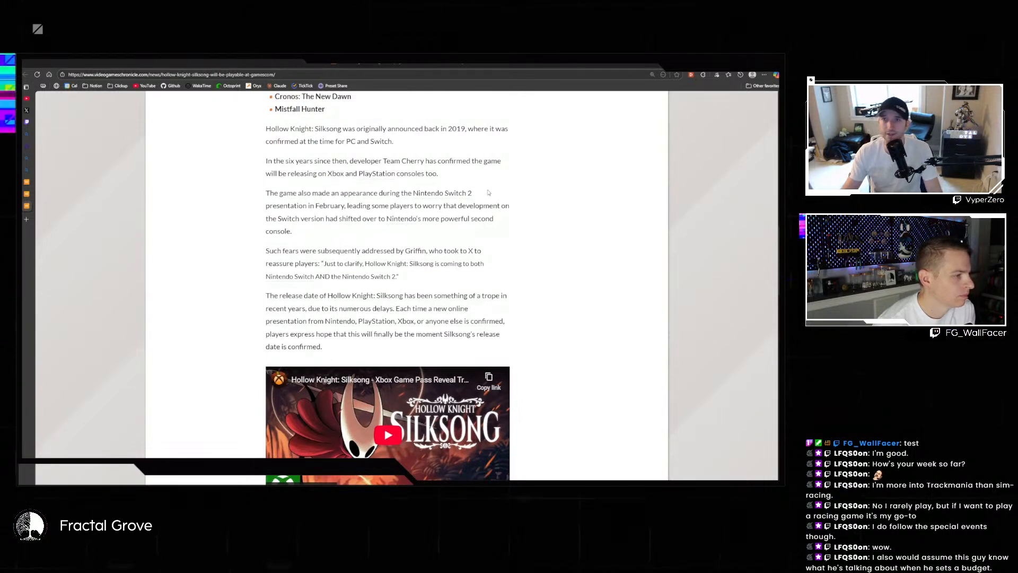
# - Highlight the Silksong paragraph on the Xbox and PlayStation releases, clear the highlight, and return towards the headline
pyautogui.moveTo(442, 176); pyautogui.dragTo(265, 160)
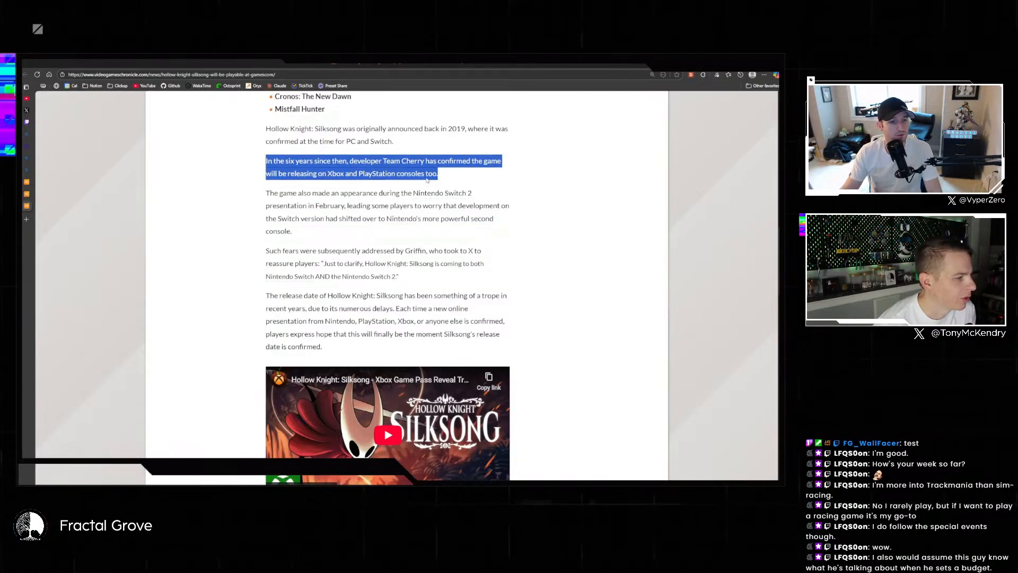
pyautogui.click(479, 185)
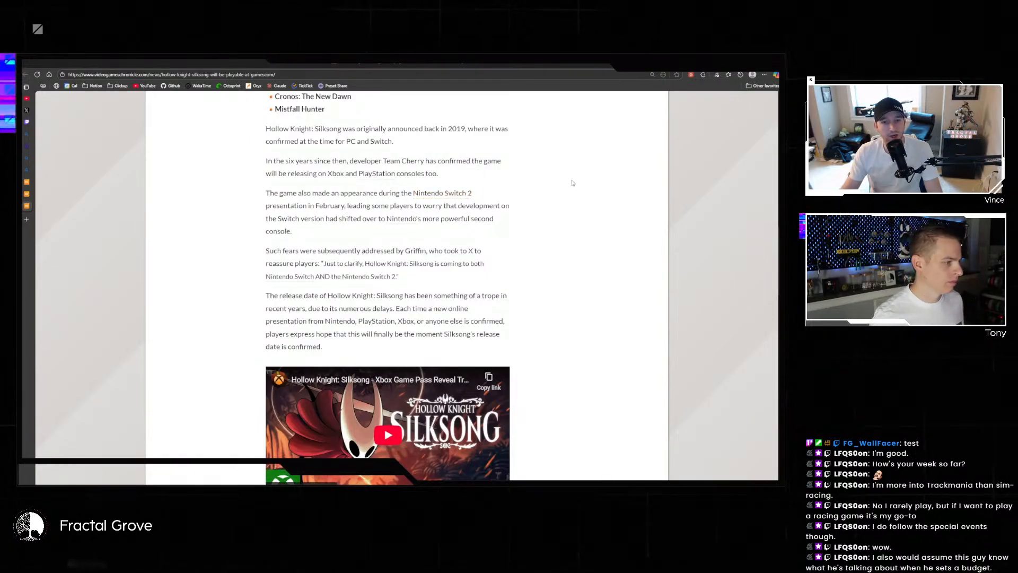
pyautogui.scroll(-3, 572, 183)
pyautogui.scroll(10, 568, 173)
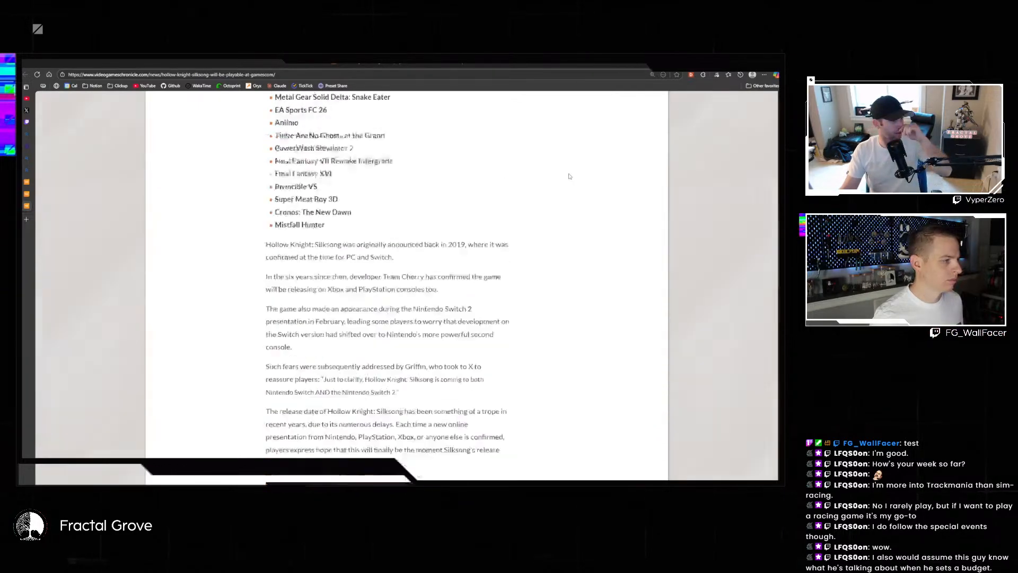
pyautogui.scroll(5, 571, 175)
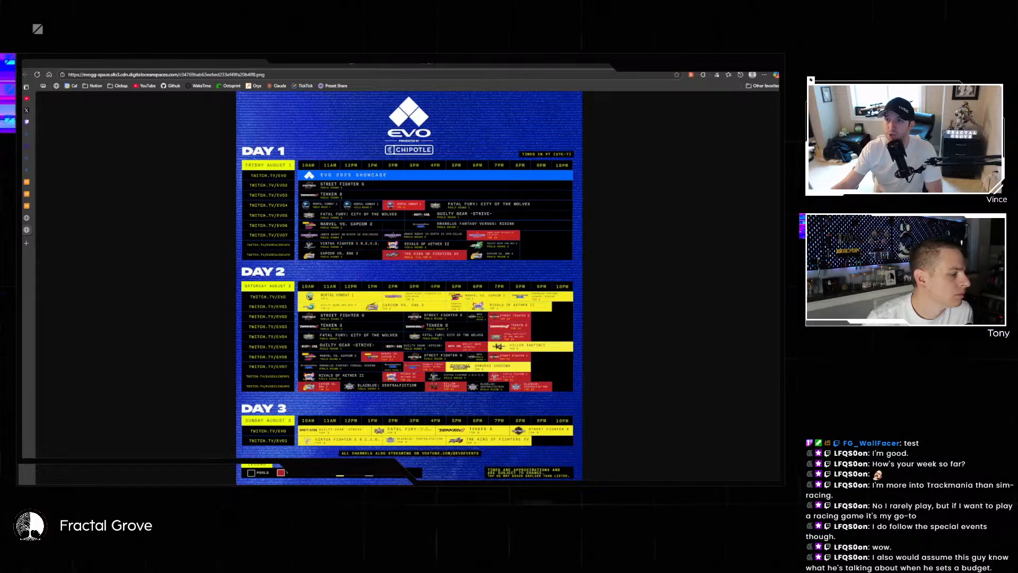
# - Enlarge the EVO 2025 schedule image and examine the streaming timetable from Day 1 through Day 3
pyautogui.click(327, 181)
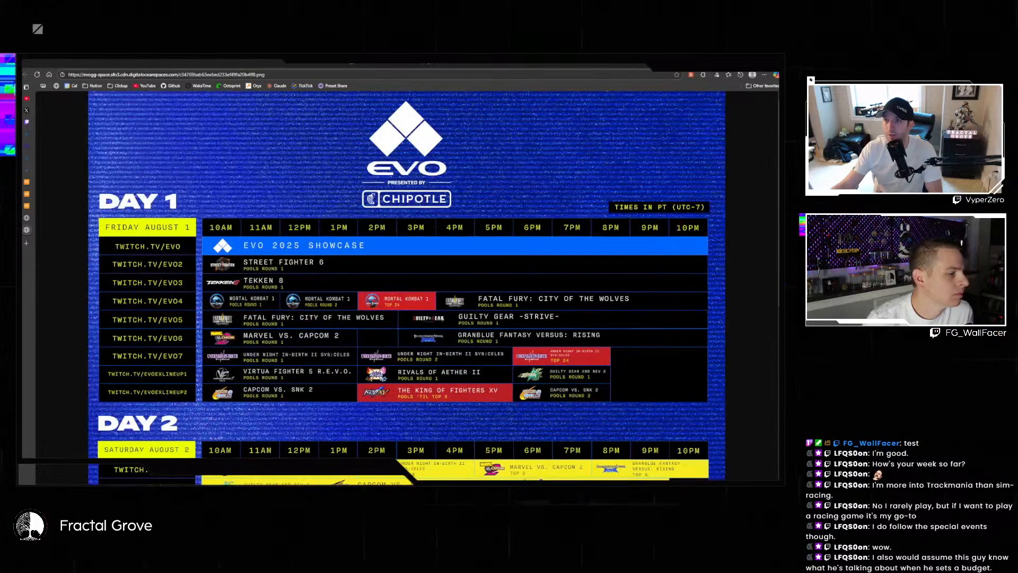
pyautogui.scroll(-3, 747, 309)
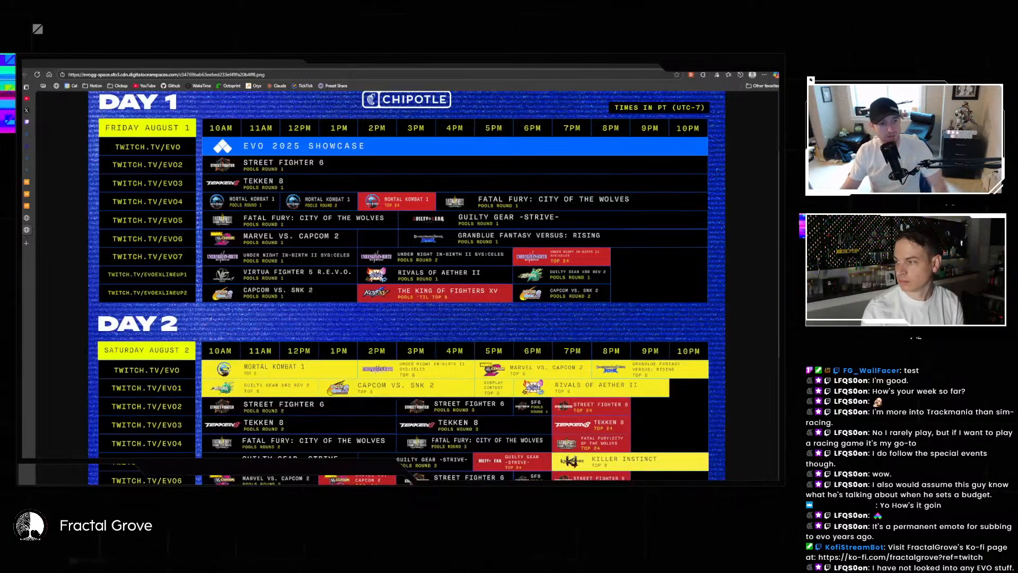
pyautogui.click(295, 323)
pyautogui.click(357, 431)
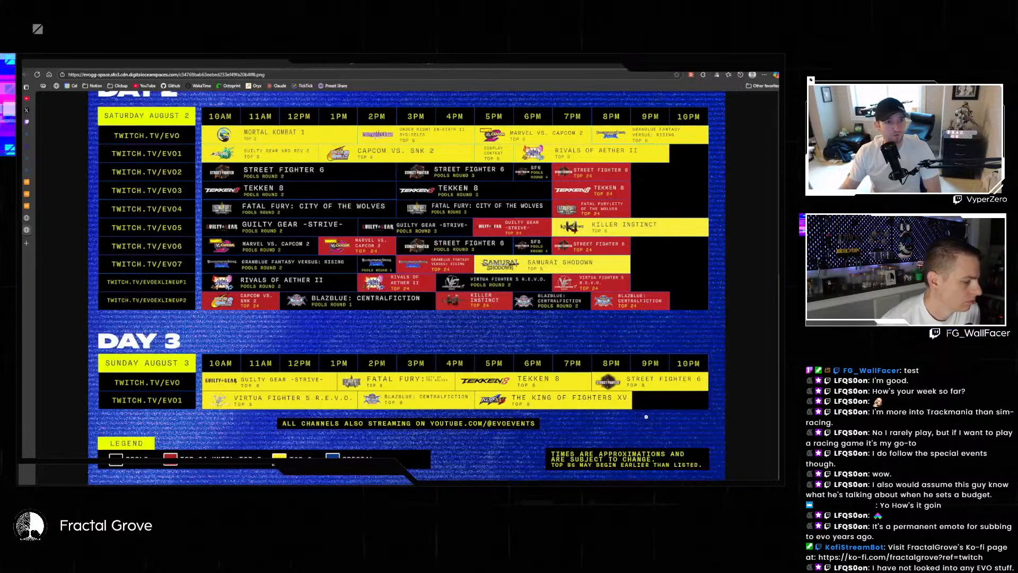
pyautogui.scroll(6, 636, 418)
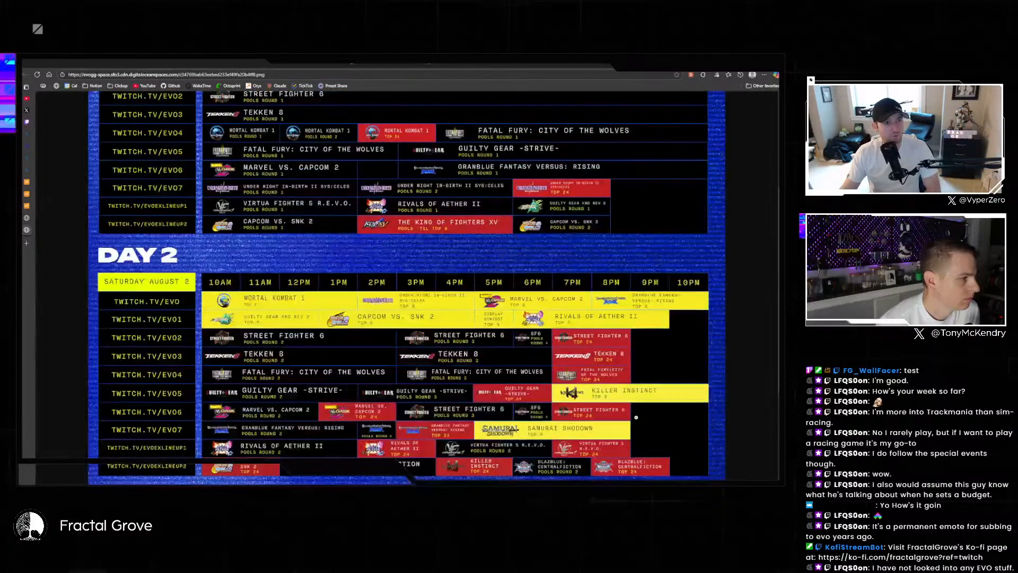
pyautogui.scroll(-5, 636, 417)
pyautogui.scroll(-1, 636, 407)
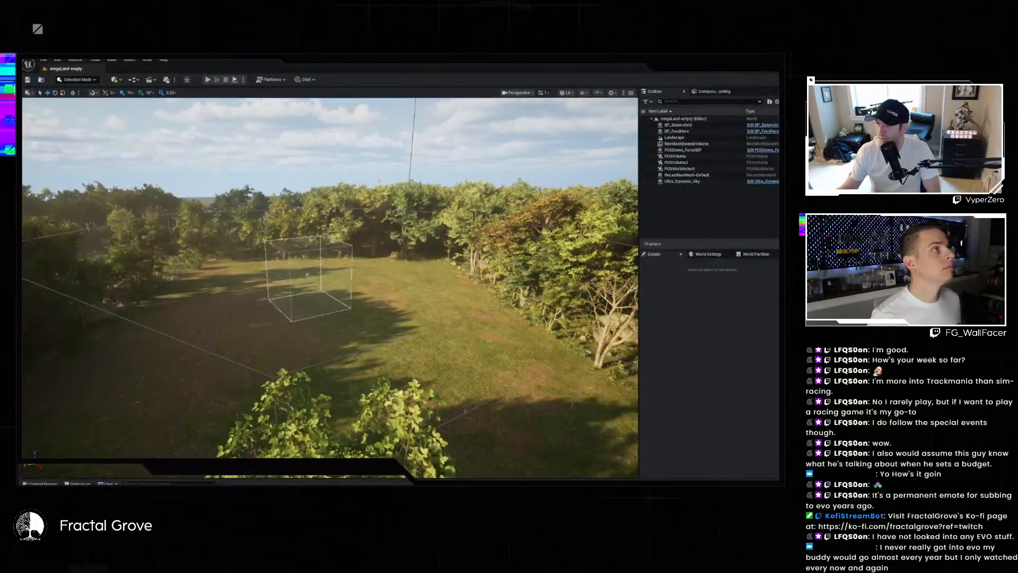
# - In Unreal Editor, delete the BP_FeedHere actor and the blueprint actor listed directly above it from the megaLand-empty level
pyautogui.moveTo(437, 276); pyautogui.dragTo(345, 301, button='right')
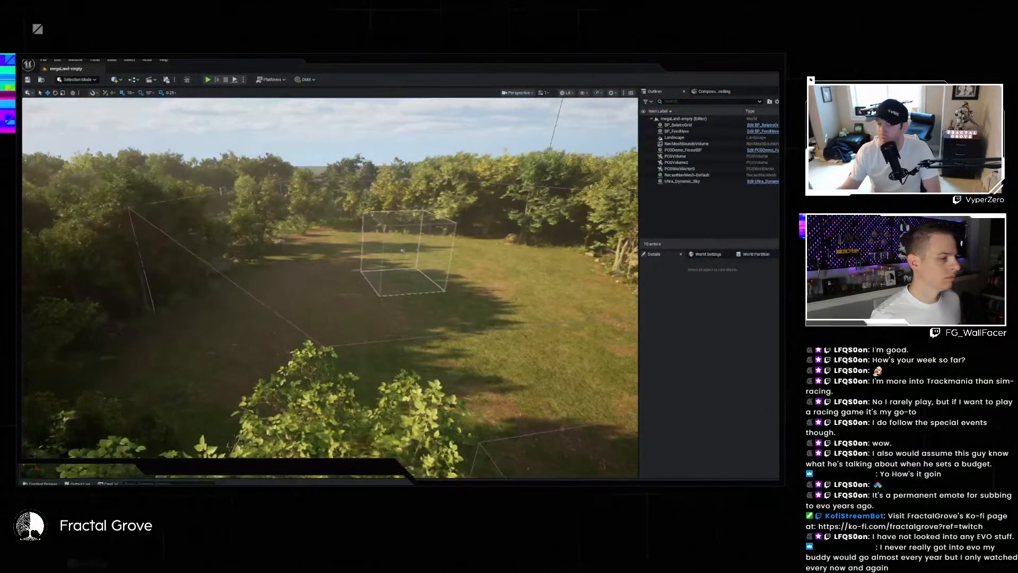
pyautogui.click(700, 131)
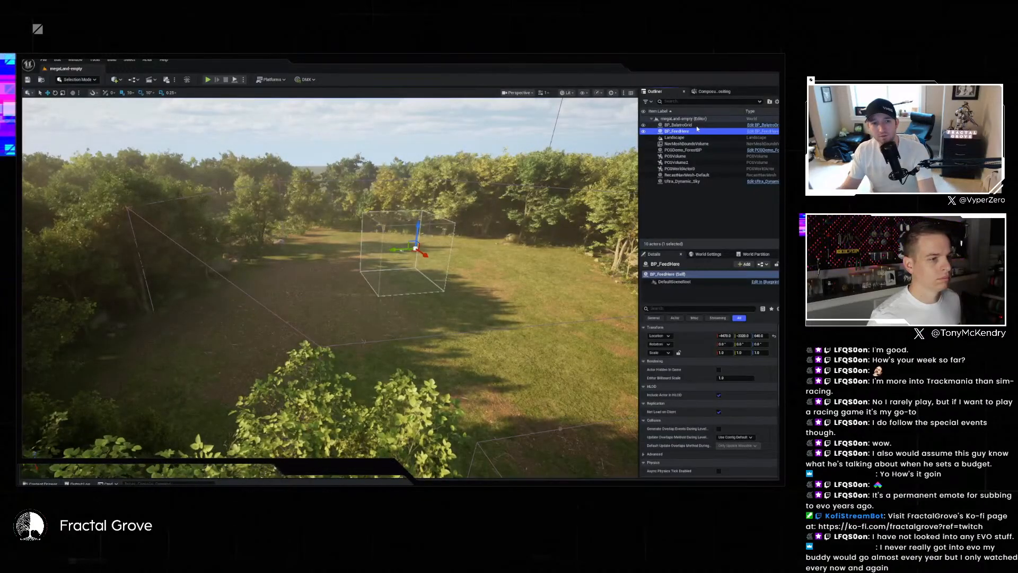
pyautogui.keyDown('ctrl'); pyautogui.click(696, 125); pyautogui.keyUp('ctrl')
pyautogui.moveTo(471, 196)
pyautogui.mouseDown(button='right')
pyautogui.moveTo(555, 208)
pyautogui.moveTo(367, 192)
pyautogui.moveTo(463, 194)
pyautogui.mouseUp(button='right')
pyautogui.press('s')
pyautogui.press('w')
pyautogui.press('Delete')
# - Examine the forest level from above and from ground level inside the grassy clearing
pyautogui.press('d')
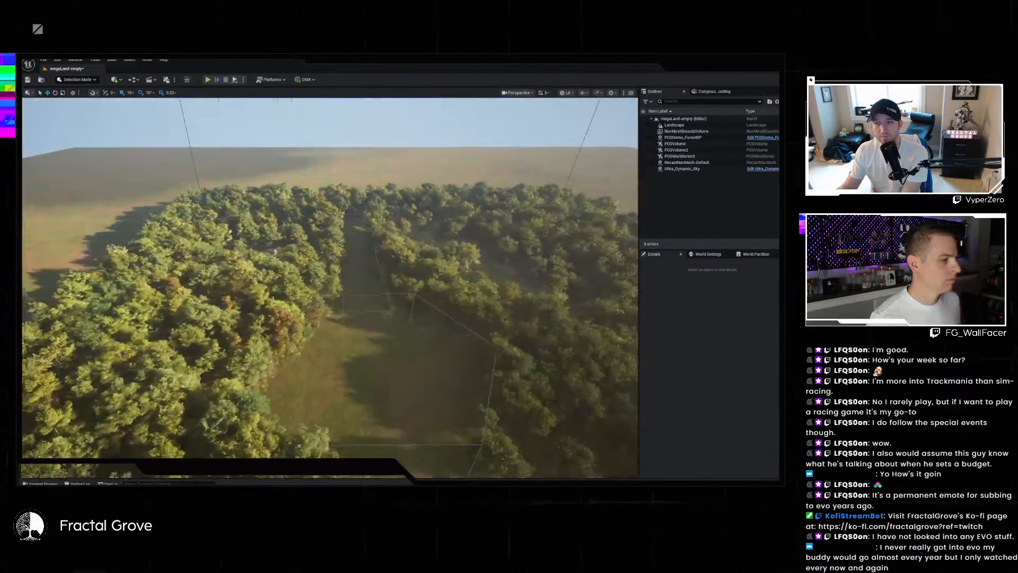
pyautogui.press('a')
pyautogui.moveTo(462, 195); pyautogui.dragTo(594, 223, button='right')
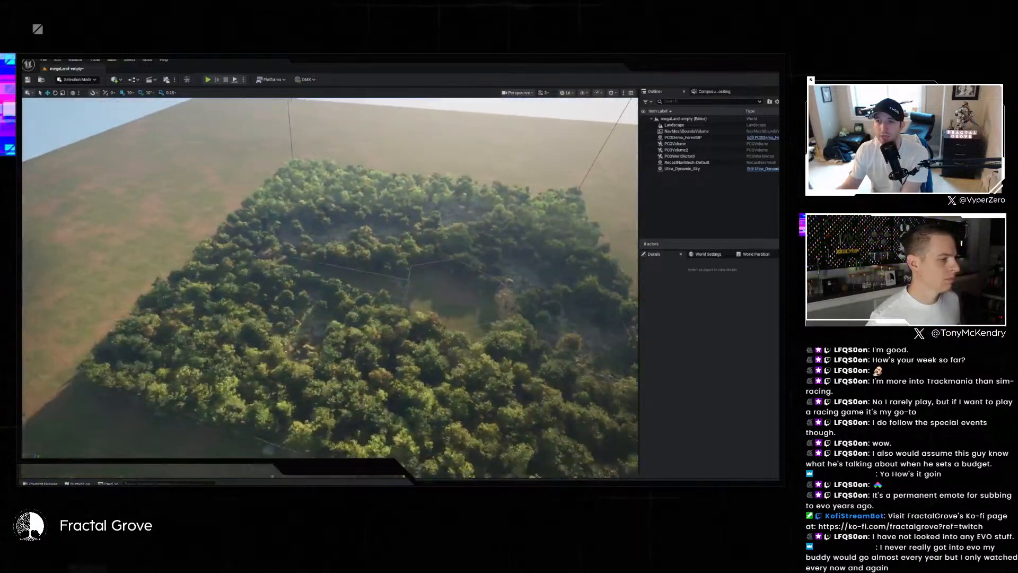
pyautogui.moveTo(463, 195); pyautogui.dragTo(488, 249, button='right')
pyautogui.press('w')
pyautogui.moveTo(330, 286); pyautogui.dragTo(159, 289, button='right')
pyautogui.press('s')
pyautogui.press('w')
pyautogui.press('w')
pyautogui.press('w')
pyautogui.moveTo(385, 217); pyautogui.dragTo(386, 219, button='right')
pyautogui.press('w')
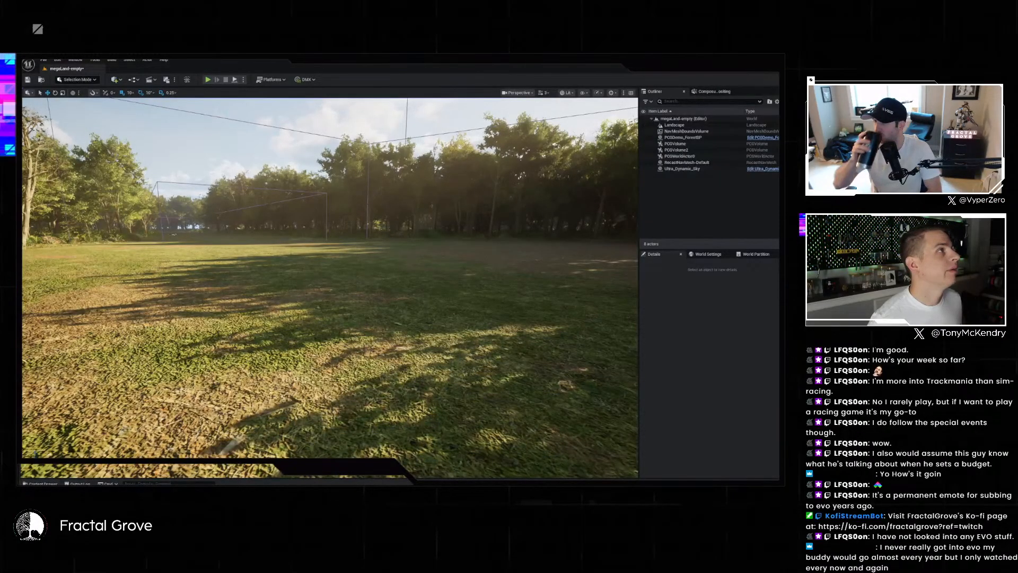
# - Bring up the YouTube window with the Unreal Engine Black Eye Cameras tutorial, minimize the editor, and reposition the video window over the EVO schedule
pyautogui.moveTo(268, 214); pyautogui.dragTo(211, 135)
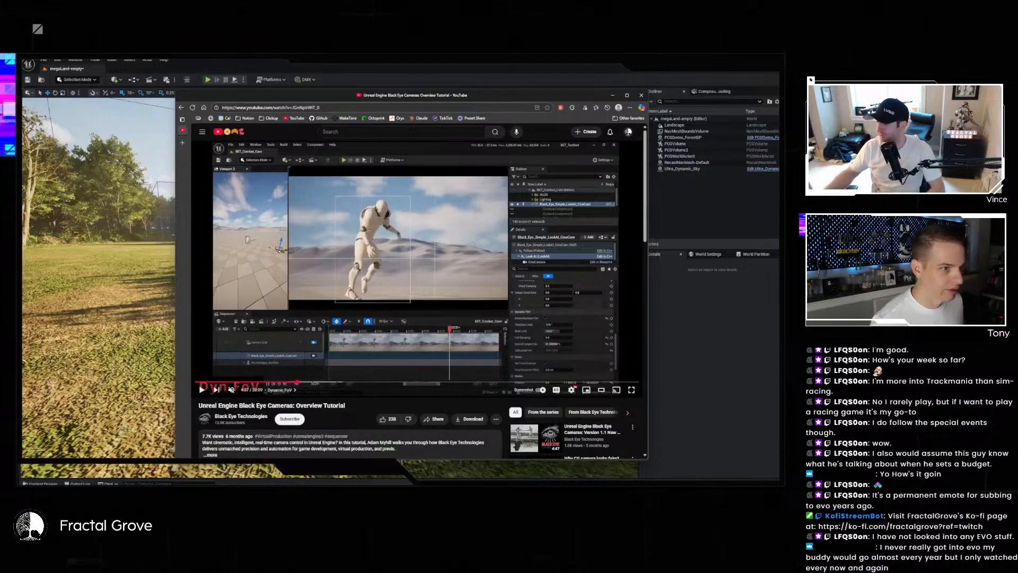
pyautogui.click(746, 60)
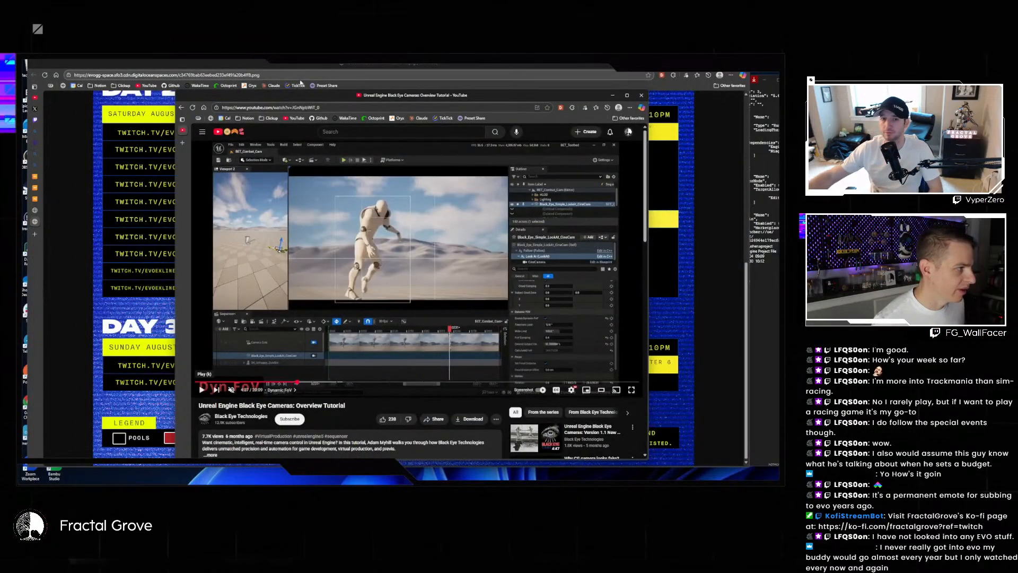
pyautogui.moveTo(364, 97); pyautogui.dragTo(258, 68)
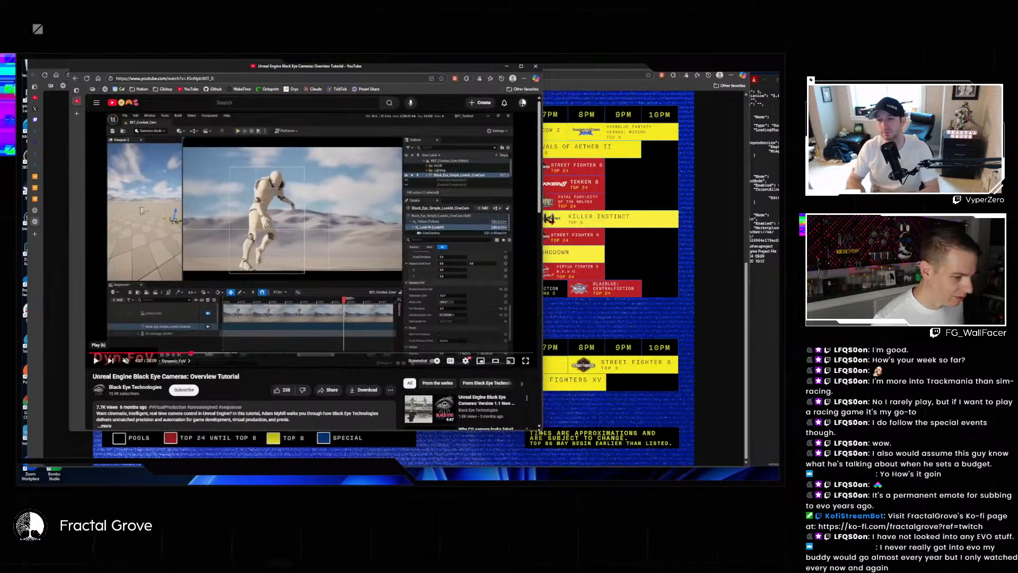
# - Enlarge the YouTube window and play the Black Eye Cameras tutorial from the LookAt chapter
pyautogui.moveTo(542, 430); pyautogui.dragTo(721, 467)
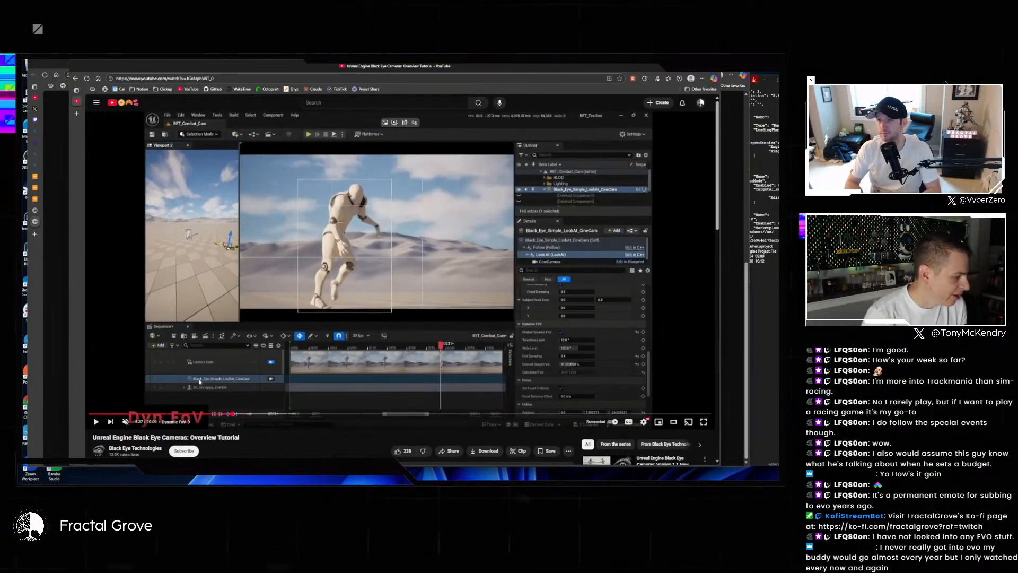
pyautogui.click(109, 414)
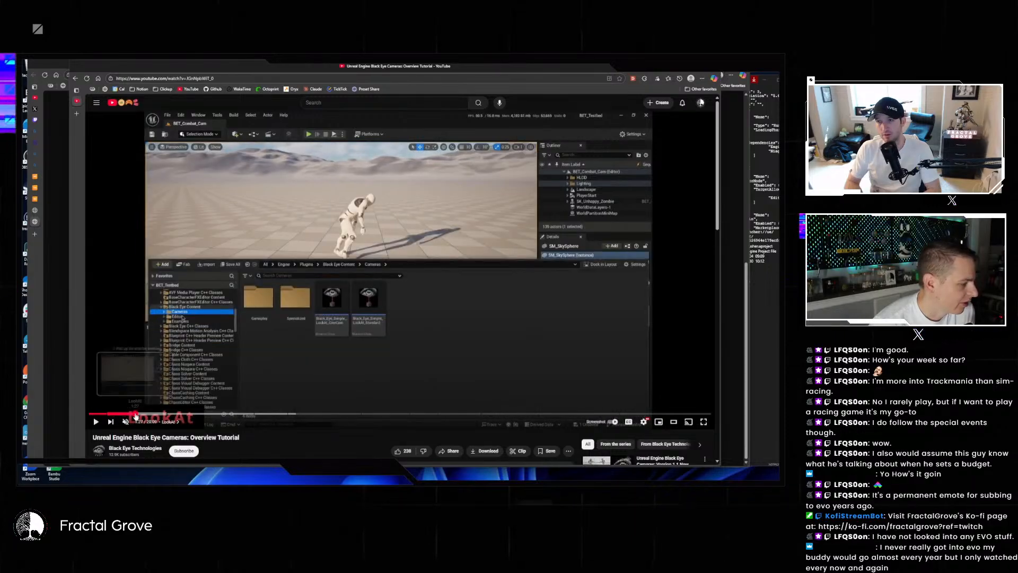
pyautogui.click(137, 414)
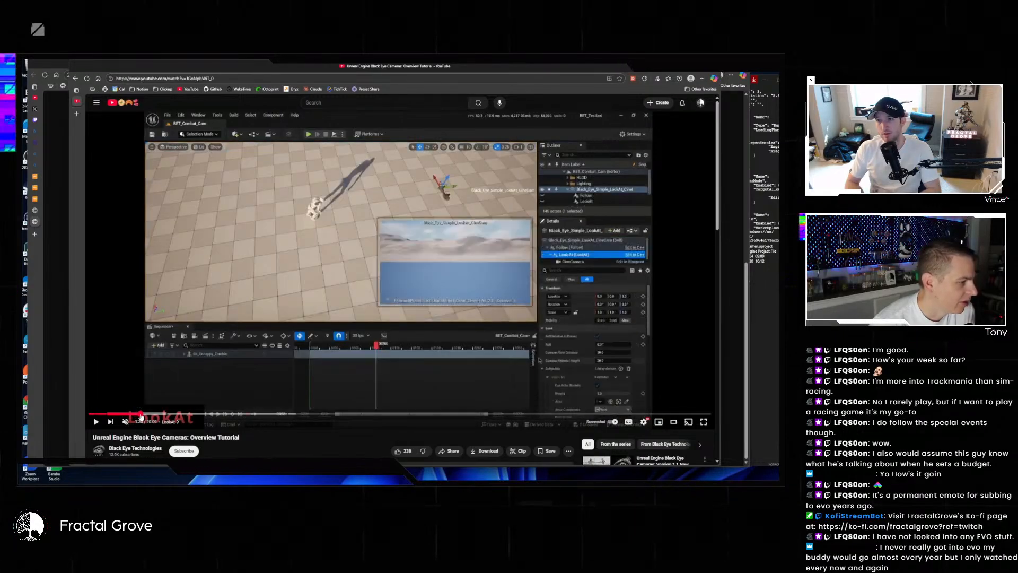
pyautogui.click(145, 414)
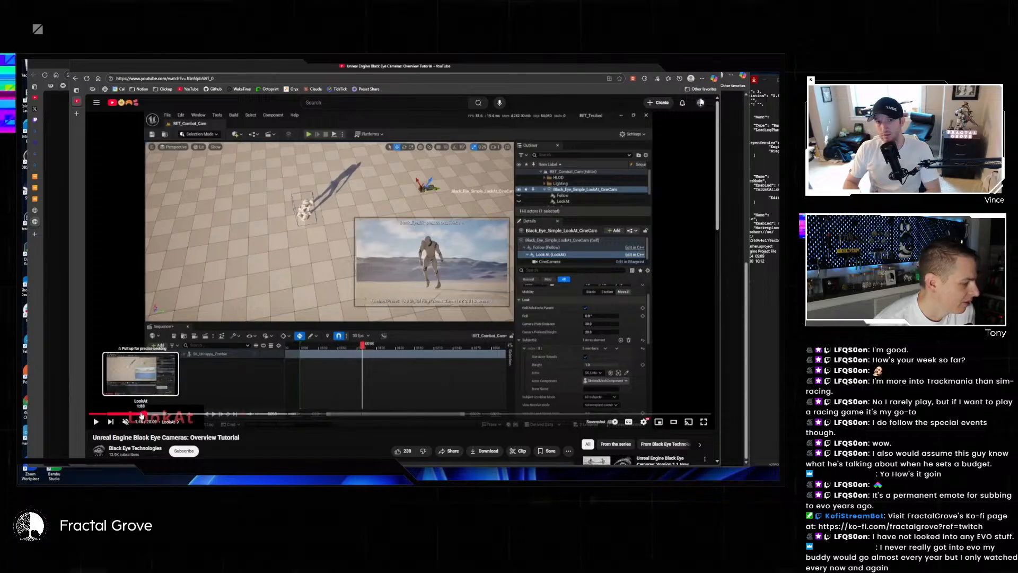
pyautogui.click(145, 417)
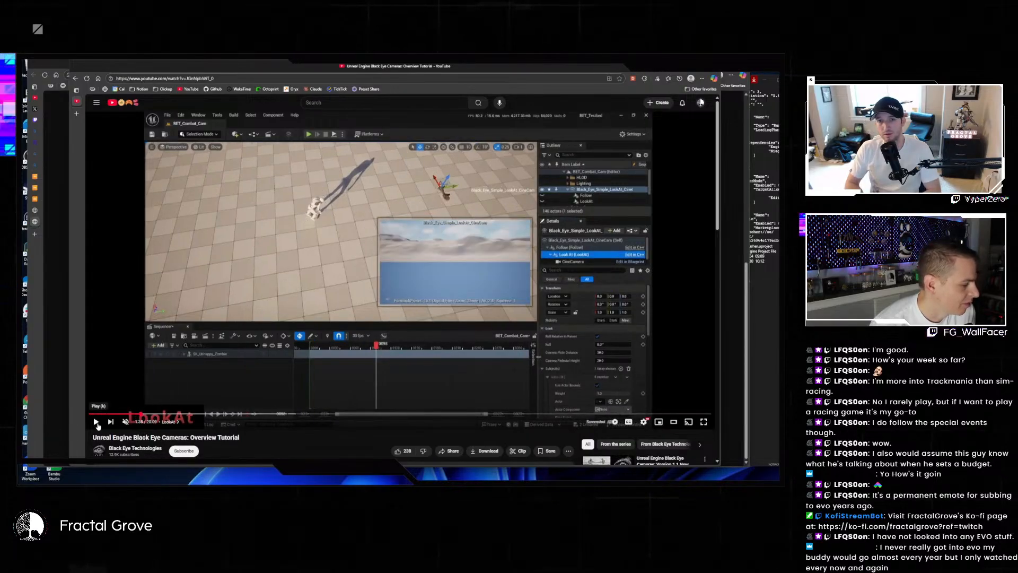
pyautogui.click(96, 421)
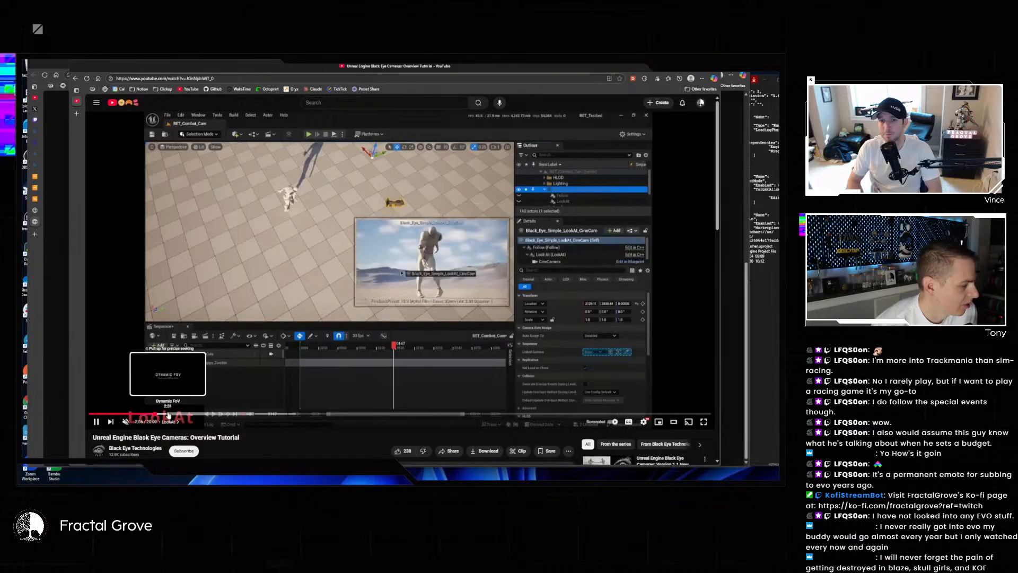
# - Skim the tutorial's Dynamic FoV chapter and skip ahead to the Bone Tracking chapter
pyautogui.click(168, 414)
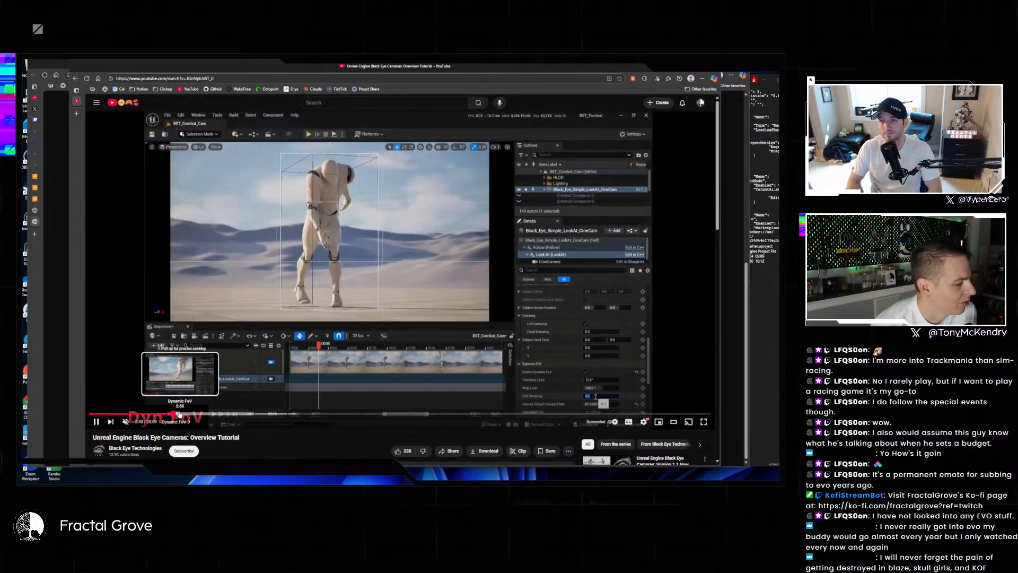
pyautogui.click(178, 415)
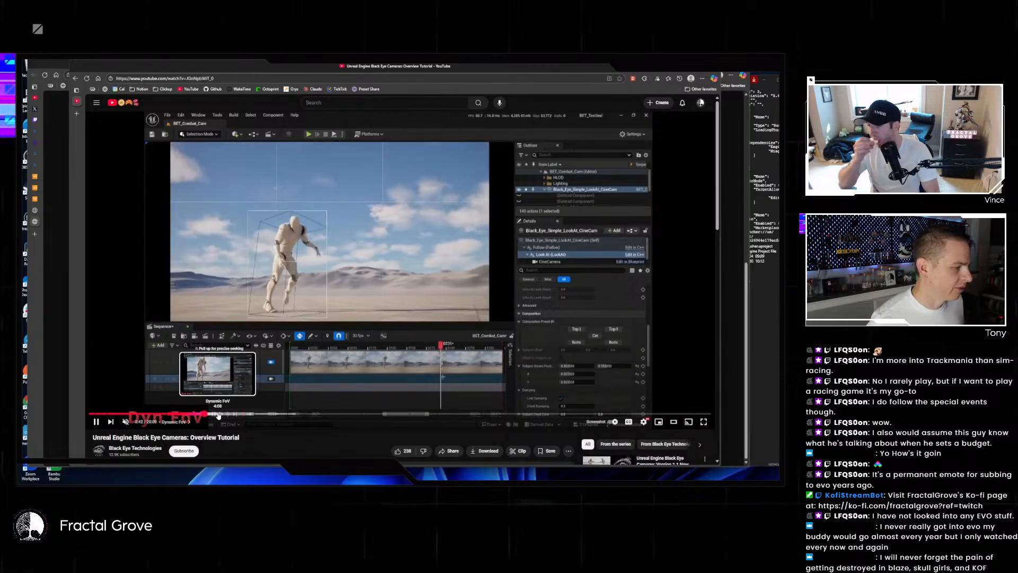
pyautogui.click(219, 415)
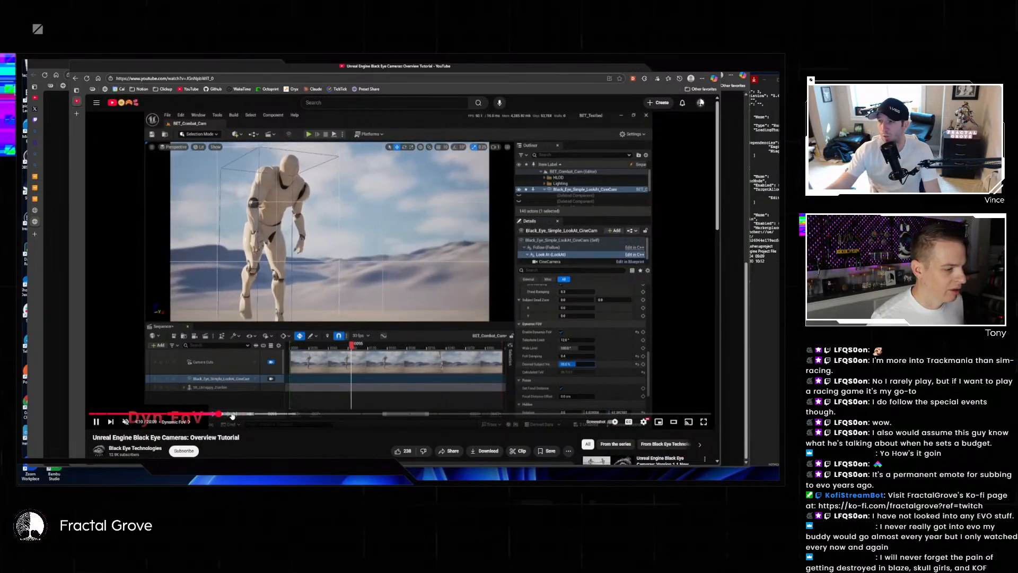
pyautogui.click(247, 414)
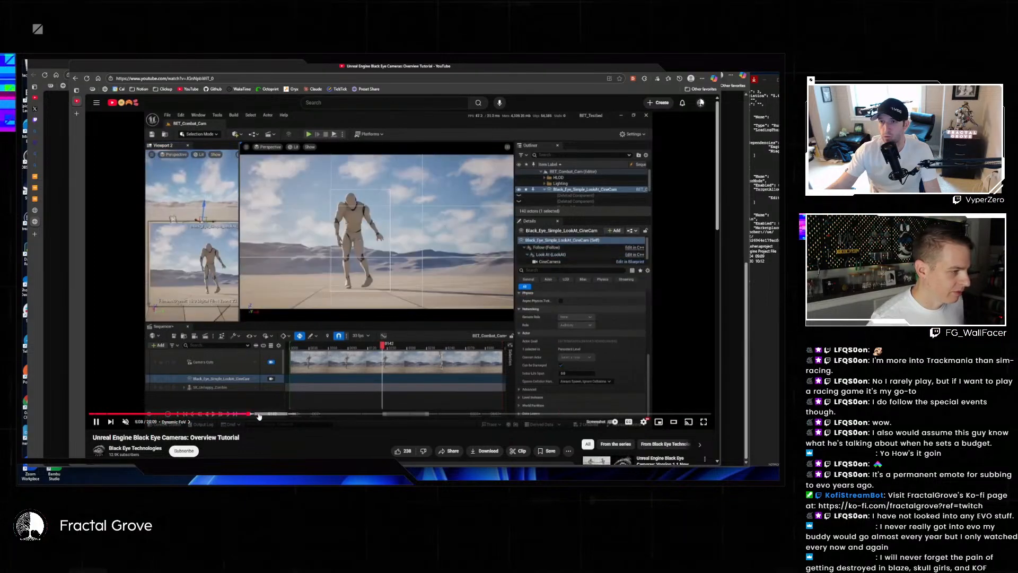
pyautogui.click(271, 414)
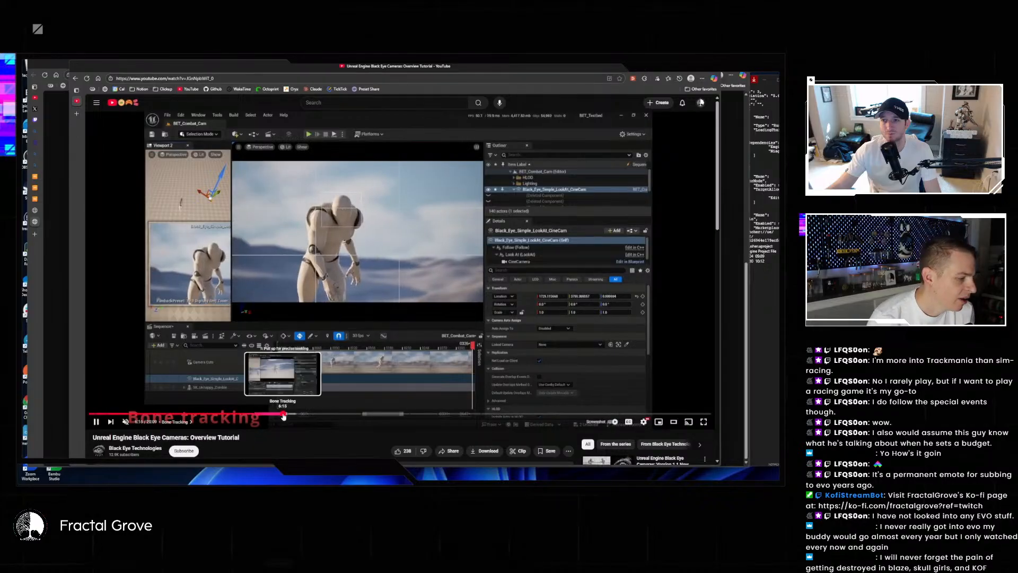
# - Skip past Bone Tracking and review the tutorial's Damping chapter from about 7:00
pyautogui.click(289, 415)
pyautogui.moveTo(290, 418); pyautogui.dragTo(332, 418)
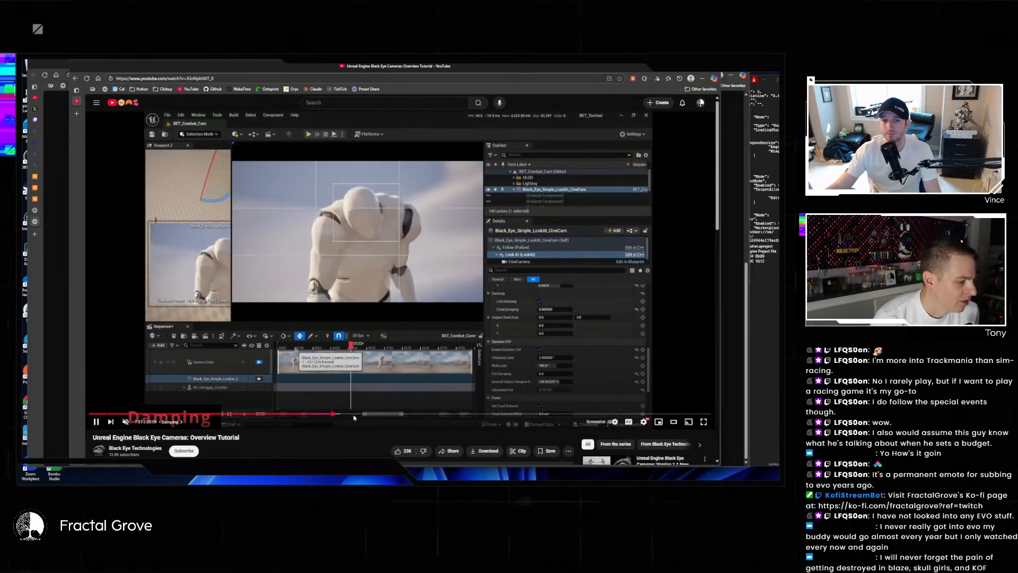
pyautogui.click(356, 416)
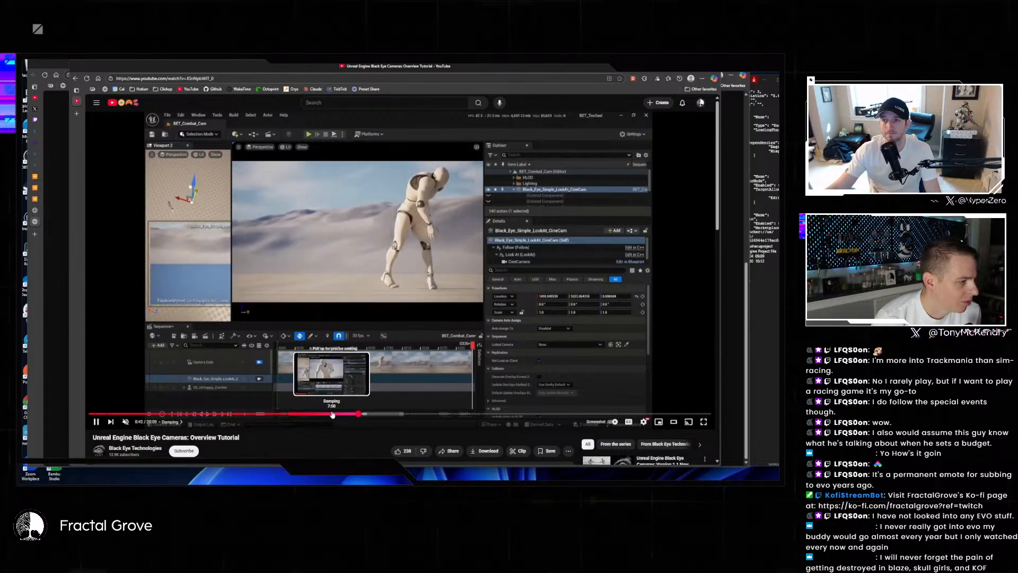
pyautogui.click(332, 415)
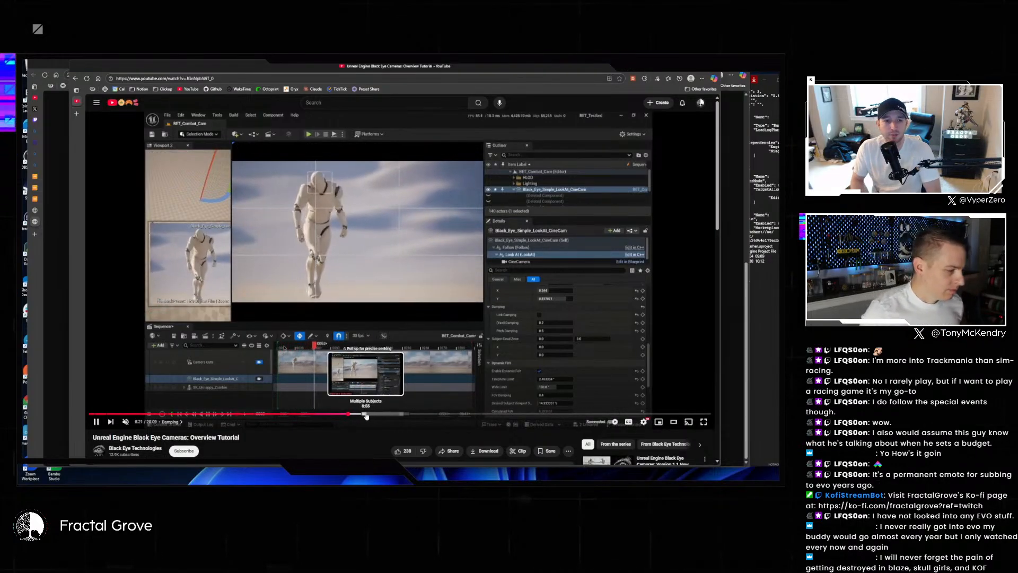
# - Skip past the Multiple Subjects and Plate | Pedestal chapters and examine the tutorial's Follow chapter
pyautogui.moveTo(366, 417); pyautogui.dragTo(418, 415)
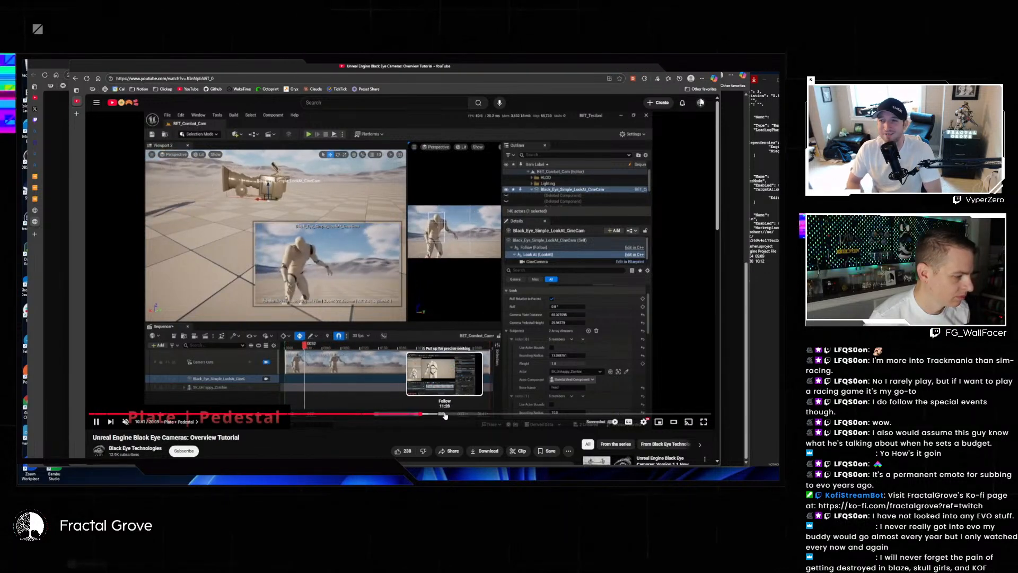
pyautogui.click(445, 415)
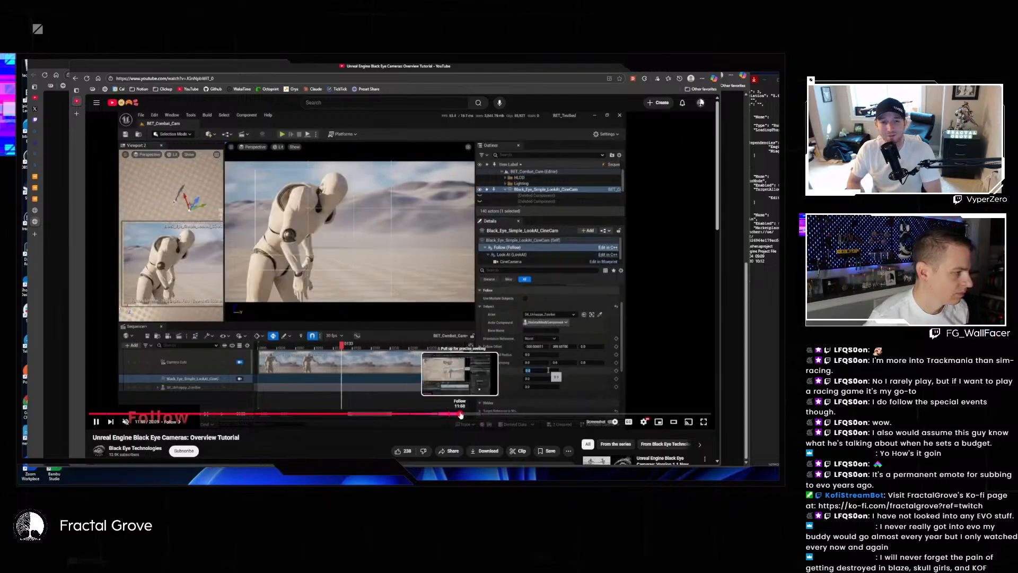
pyautogui.click(460, 414)
pyautogui.click(389, 276)
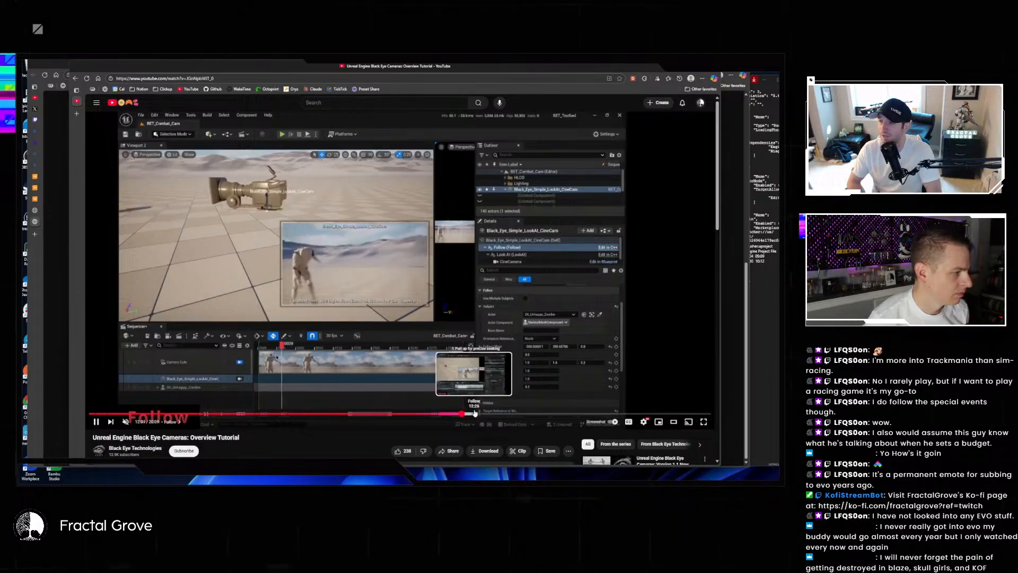
# - Skim the tutorial's Sequencer and Hybrid Workflows chapters, leaving the video paused in Hybrid Workflows
pyautogui.click(494, 413)
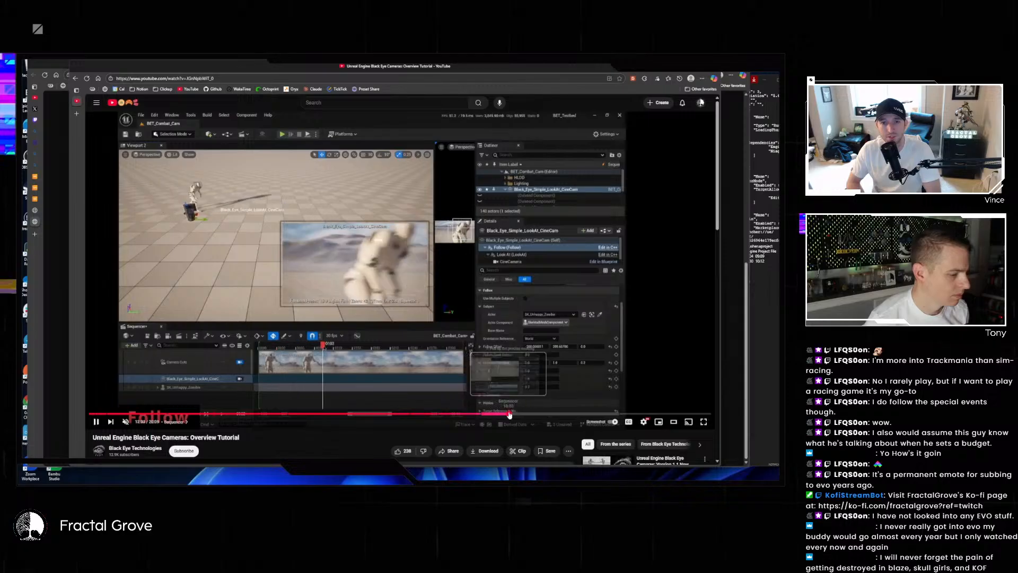
pyautogui.click(543, 413)
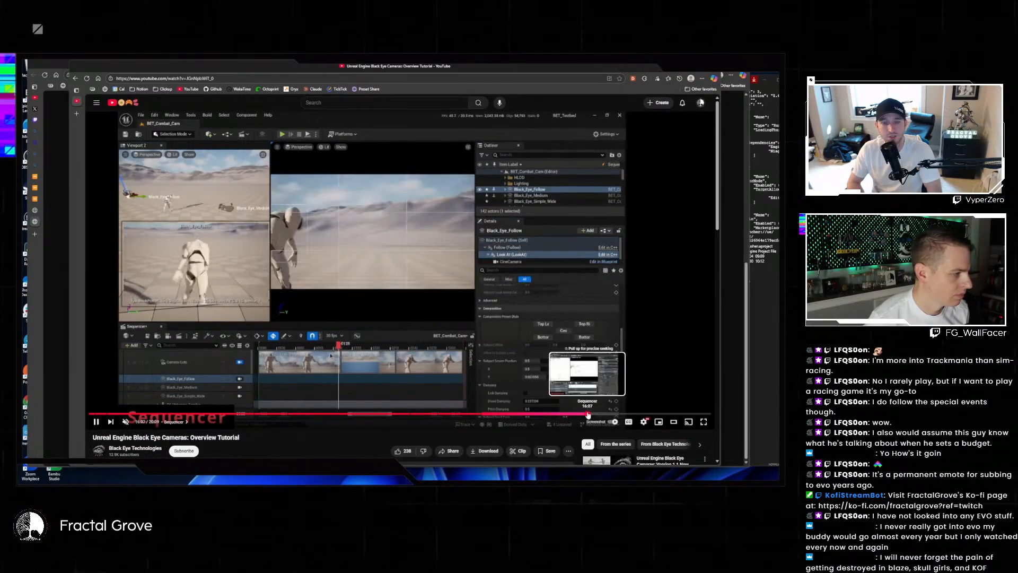
pyautogui.click(587, 413)
pyautogui.click(382, 327)
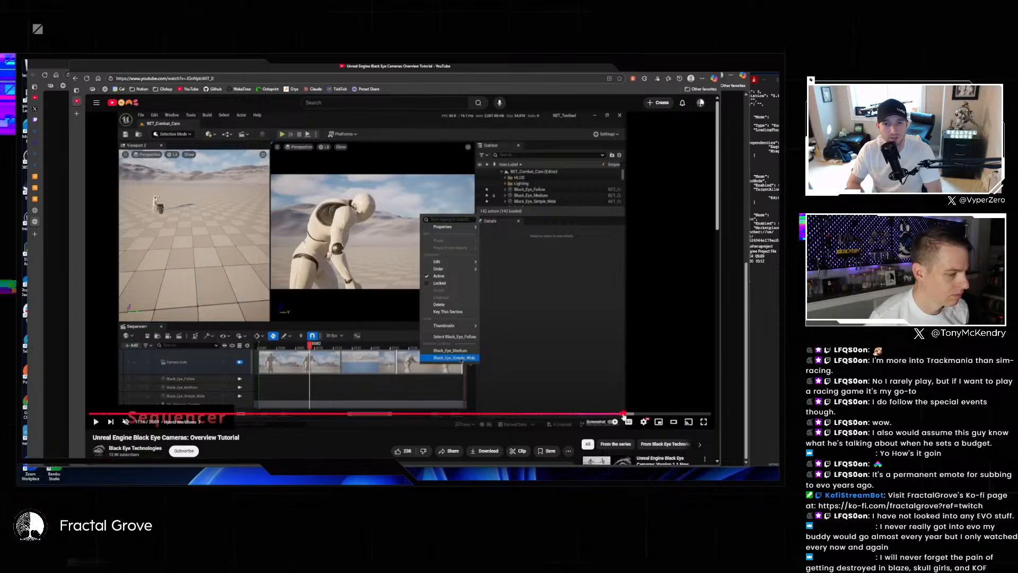
pyautogui.click(623, 413)
pyautogui.click(638, 414)
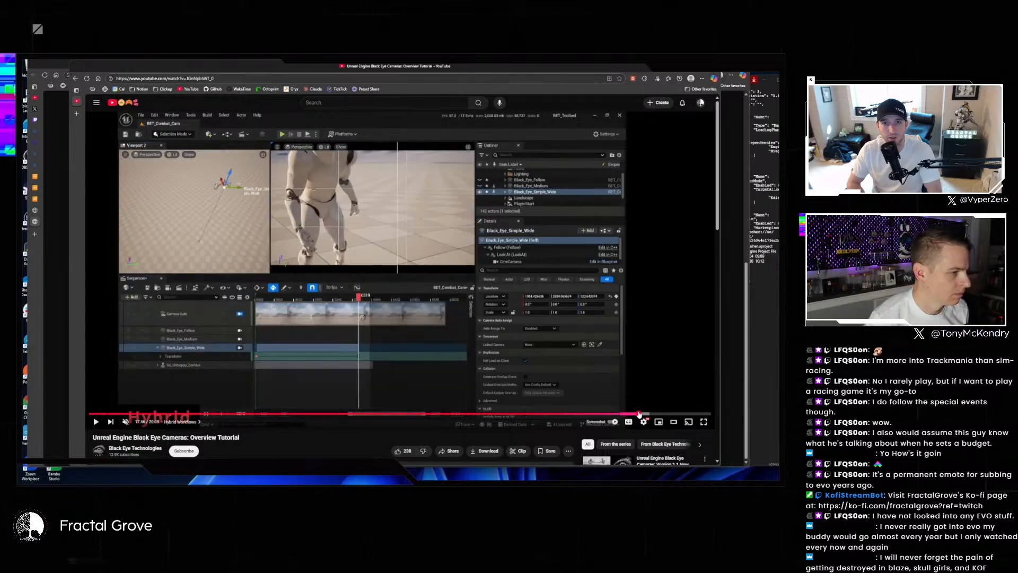
pyautogui.click(584, 354)
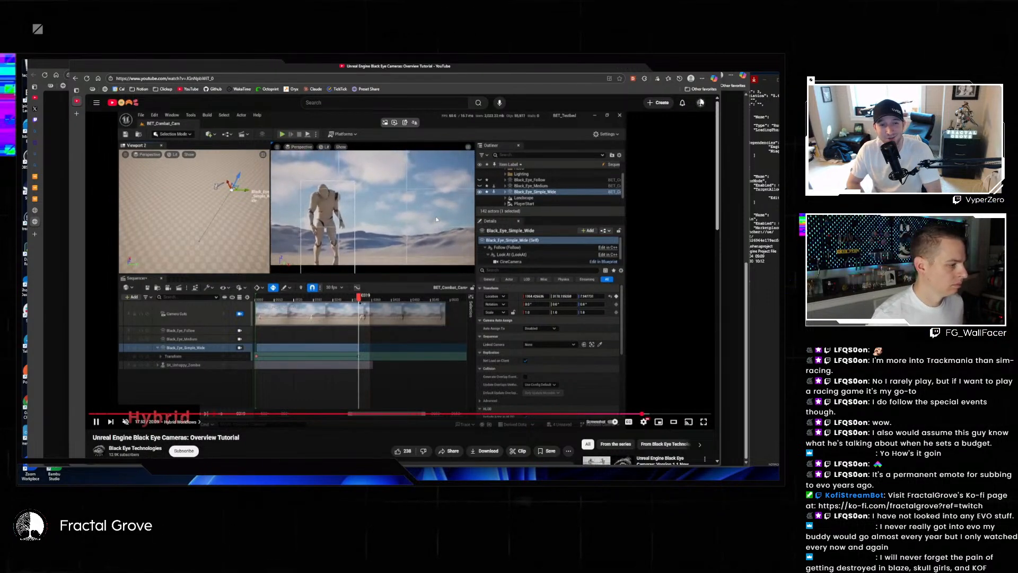
pyautogui.click(492, 346)
# - Look over the tutorial video's description and comments, then return to the player
pyautogui.scroll(-3, 451, 323)
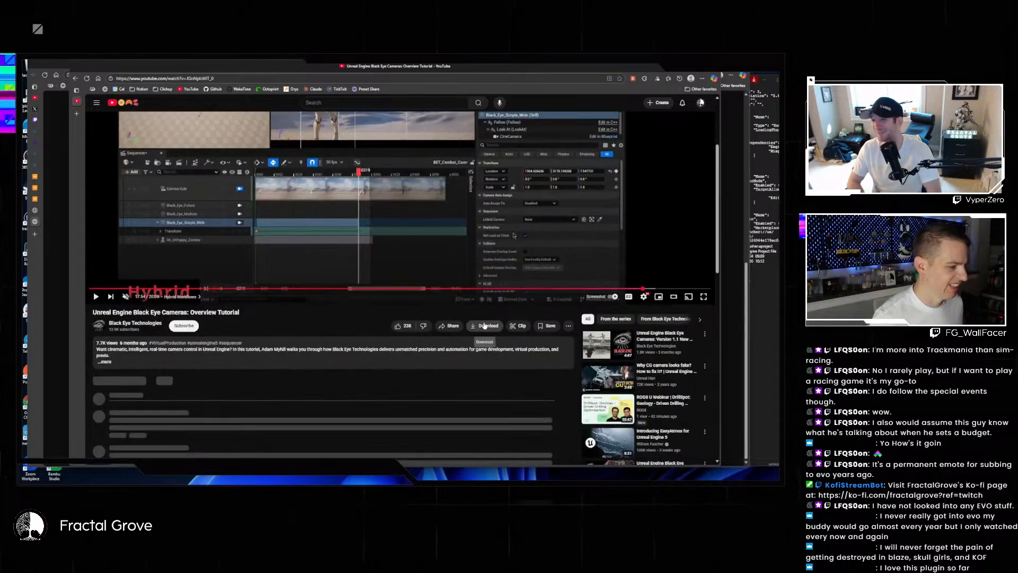
pyautogui.scroll(-2, 267, 355)
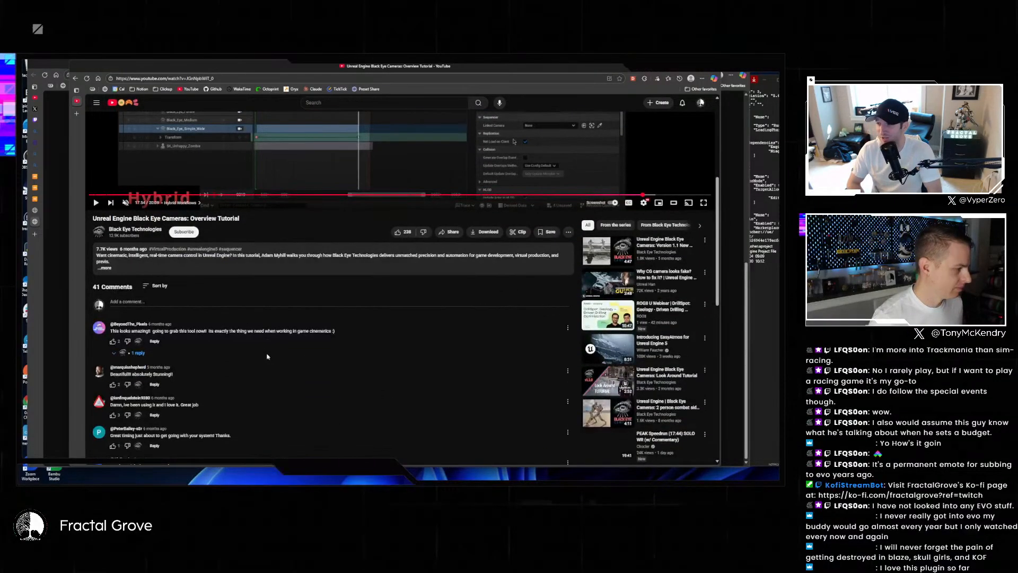
pyautogui.scroll(5, 267, 355)
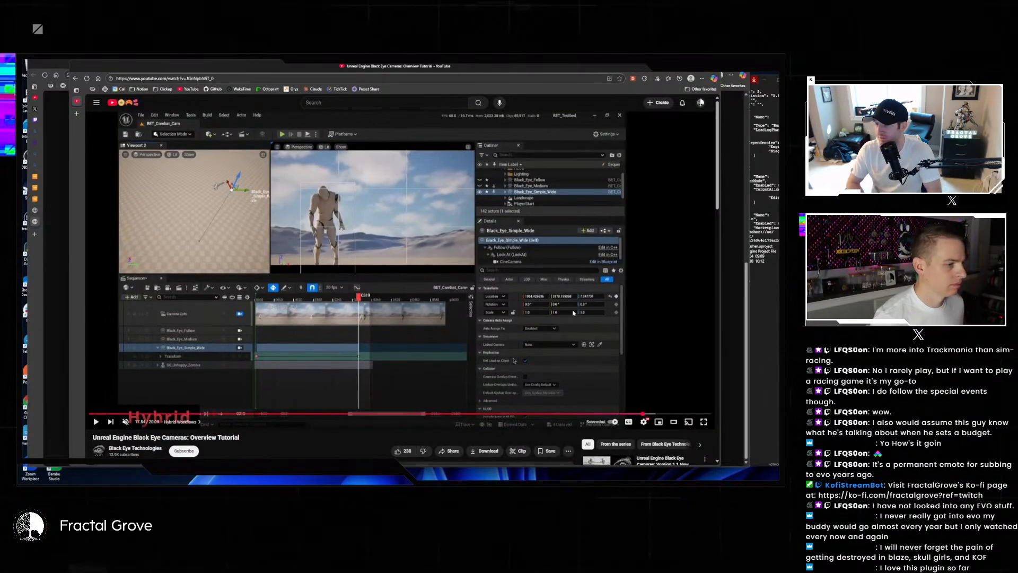
# - Minimize the Unreal editor and reposition the YouTube tutorial window over the other browser windows
pyautogui.moveTo(173, 64); pyautogui.dragTo(225, 0)
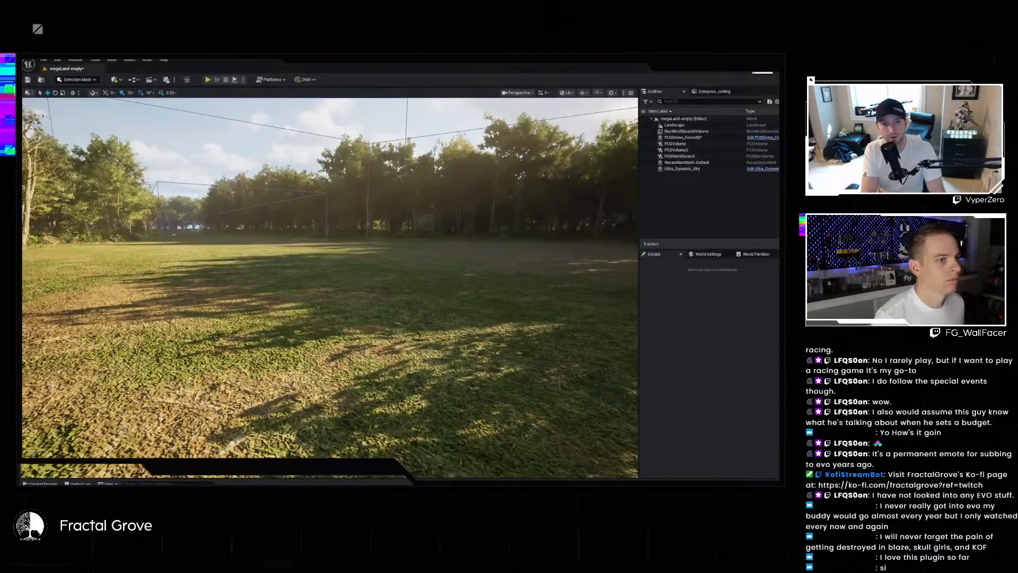
pyautogui.click(763, 69)
pyautogui.moveTo(322, 61); pyautogui.dragTo(214, 81)
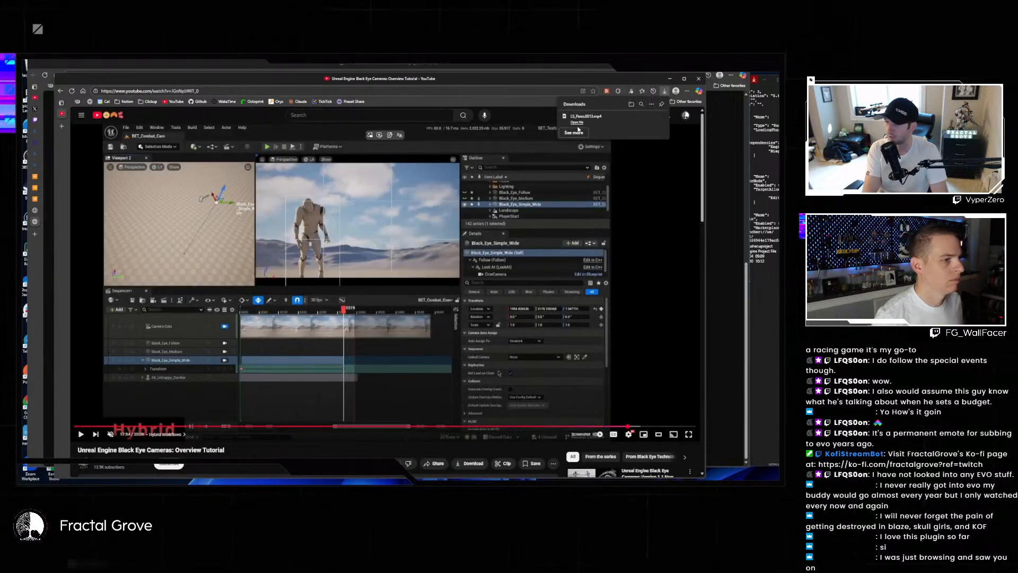
# - Open the downloaded LS_Pano.0013 clip in Media Player, play it briefly and pause it, reposition its window, and return to the tutorial window
pyautogui.click(578, 122)
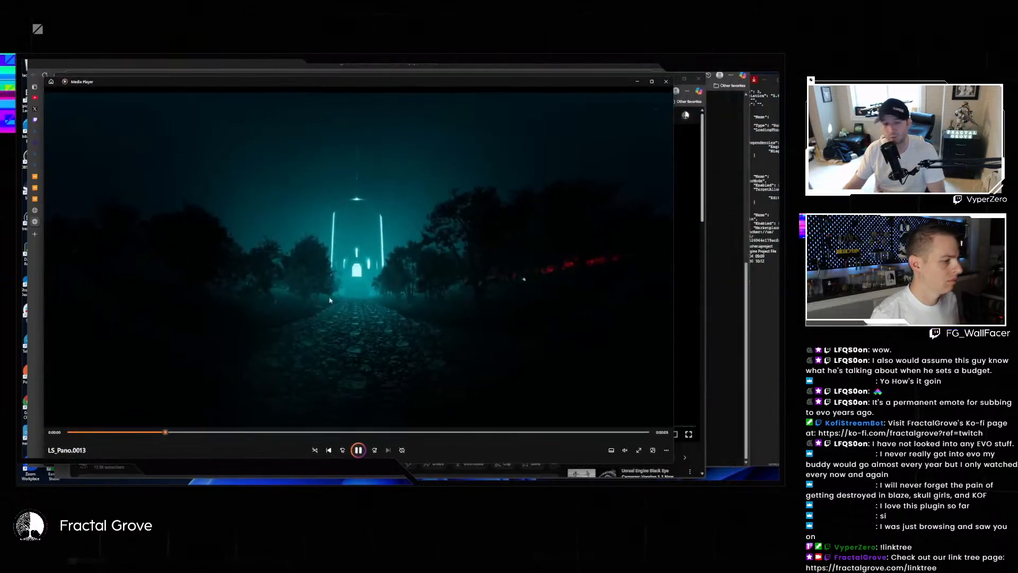
pyautogui.click(359, 450)
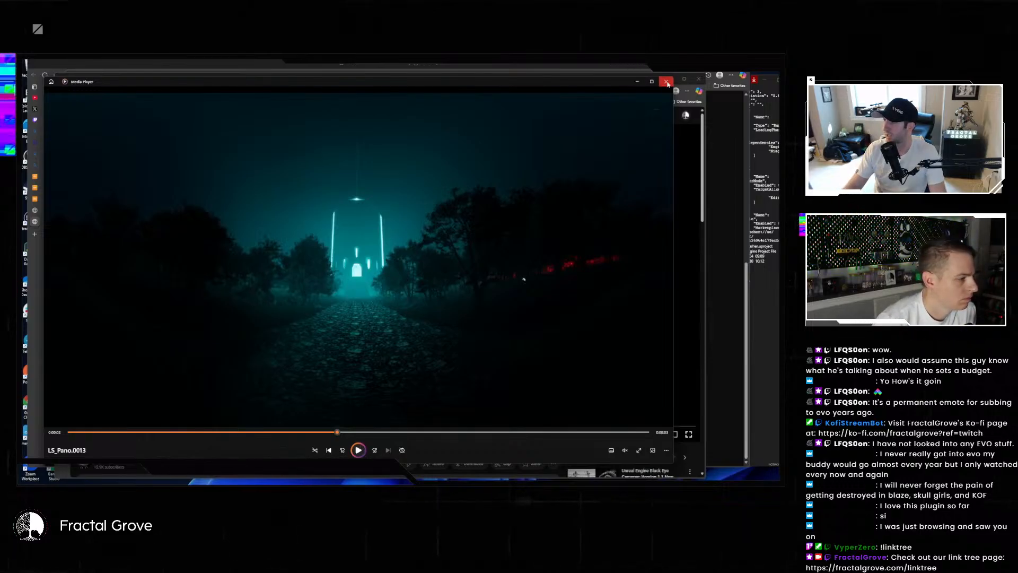
pyautogui.moveTo(523, 86); pyautogui.dragTo(505, 70)
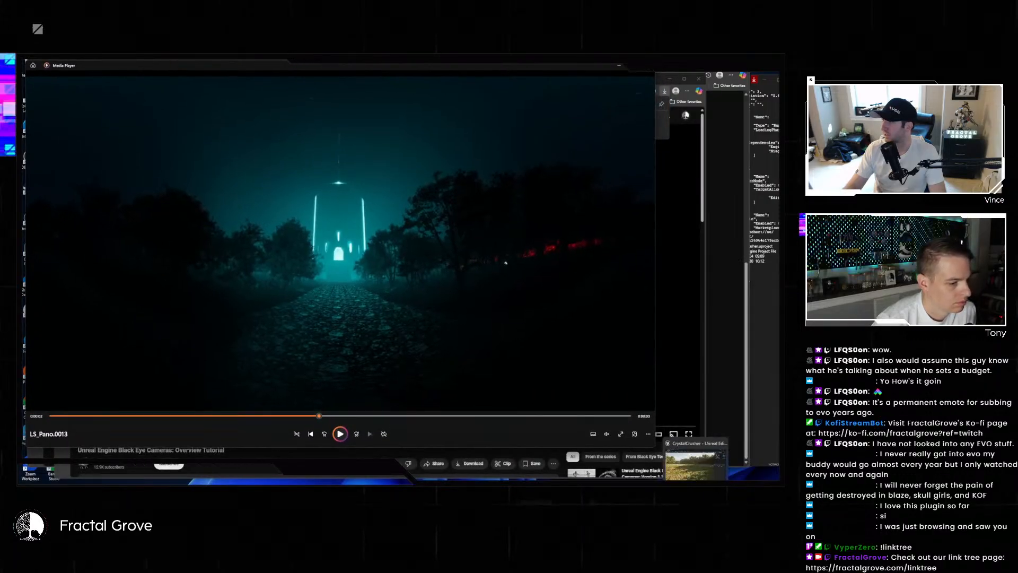
pyautogui.moveTo(653, 447); pyautogui.dragTo(654, 448)
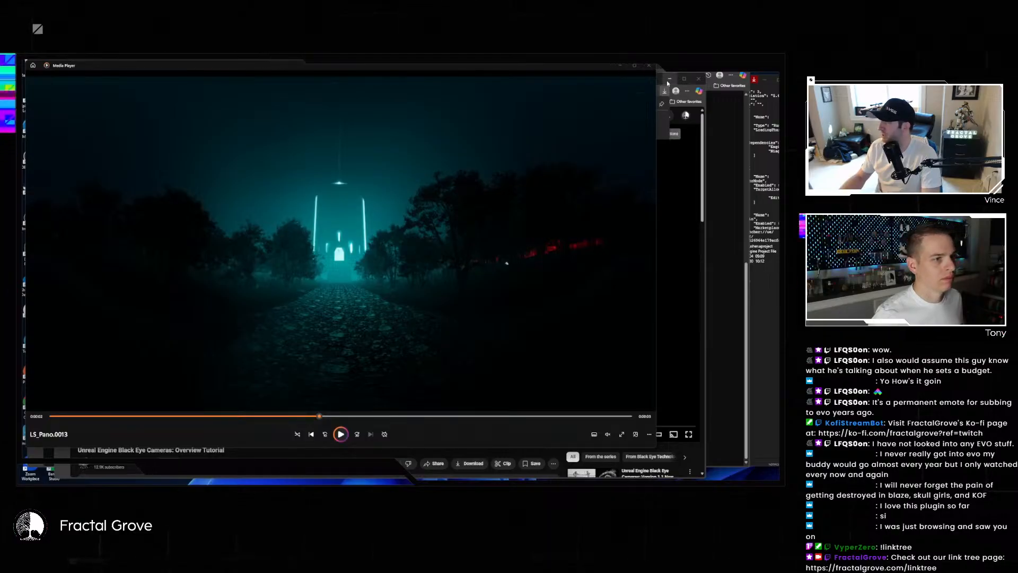
pyautogui.click(703, 145)
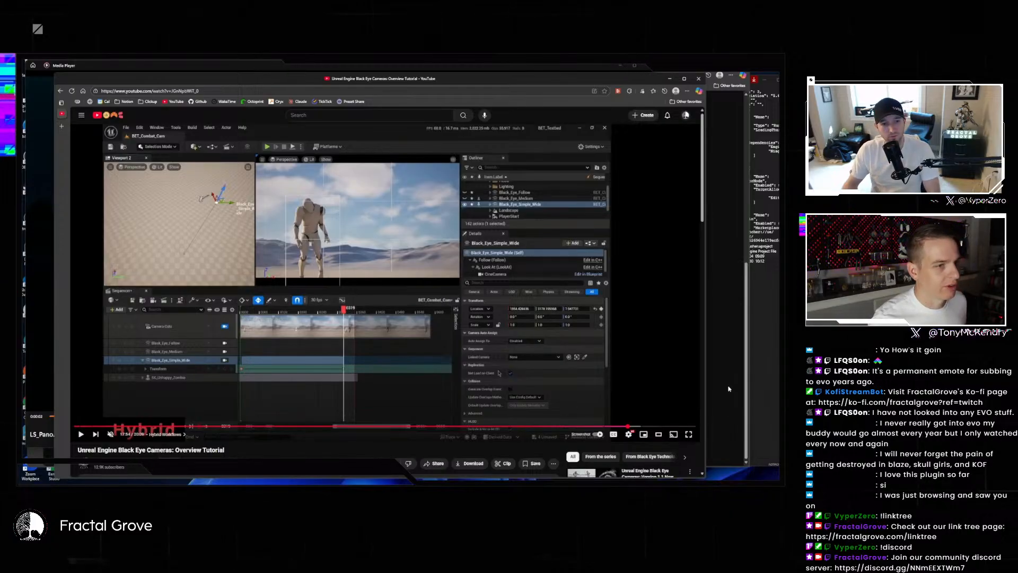
# - Bring Media Player back to the front and scrub through the LS_Pano.0013 clip to examine the scene
pyautogui.moveTo(709, 479)
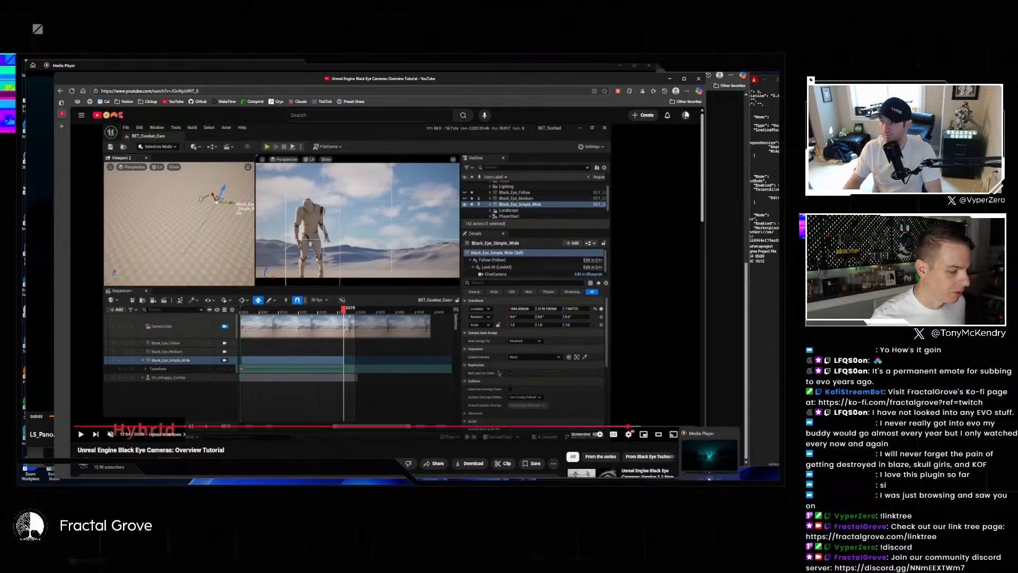
pyautogui.click(609, 66)
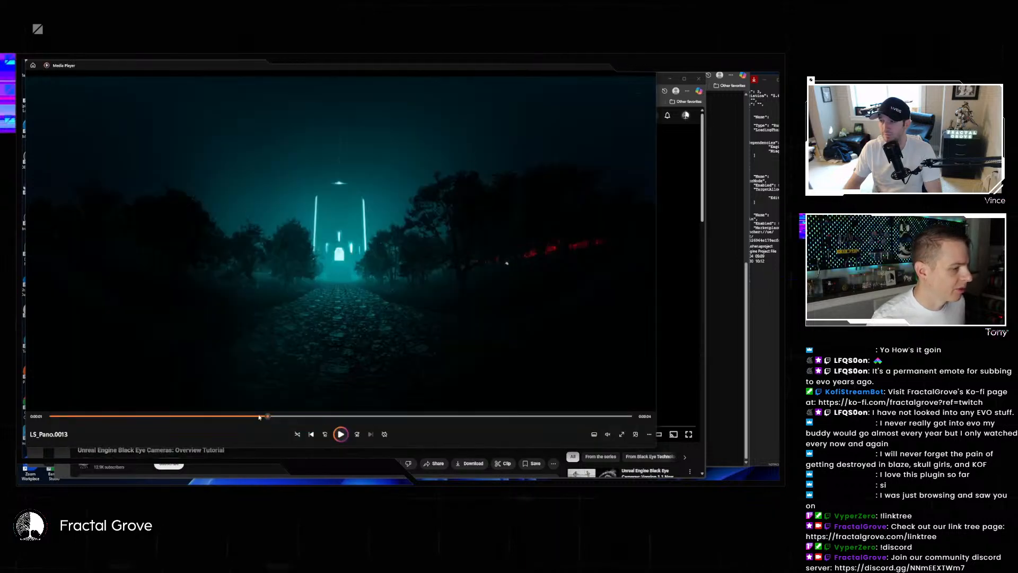
pyautogui.moveTo(90, 418); pyautogui.dragTo(585, 416)
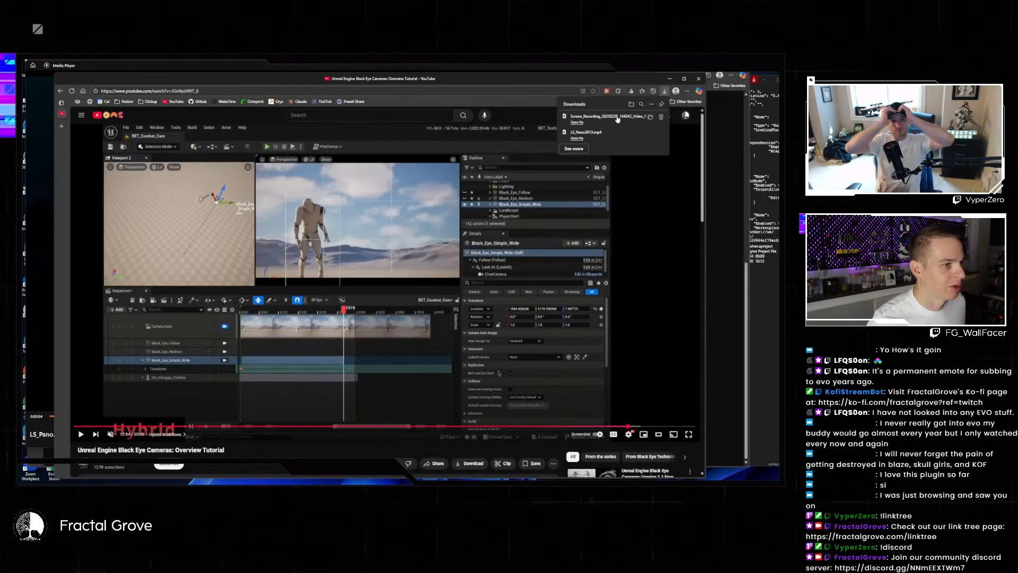
# - View the downloaded Screen_Recording_20250205_144042_Video_Player clip in Media Player, close the player and dismiss the downloads list
pyautogui.click(575, 123)
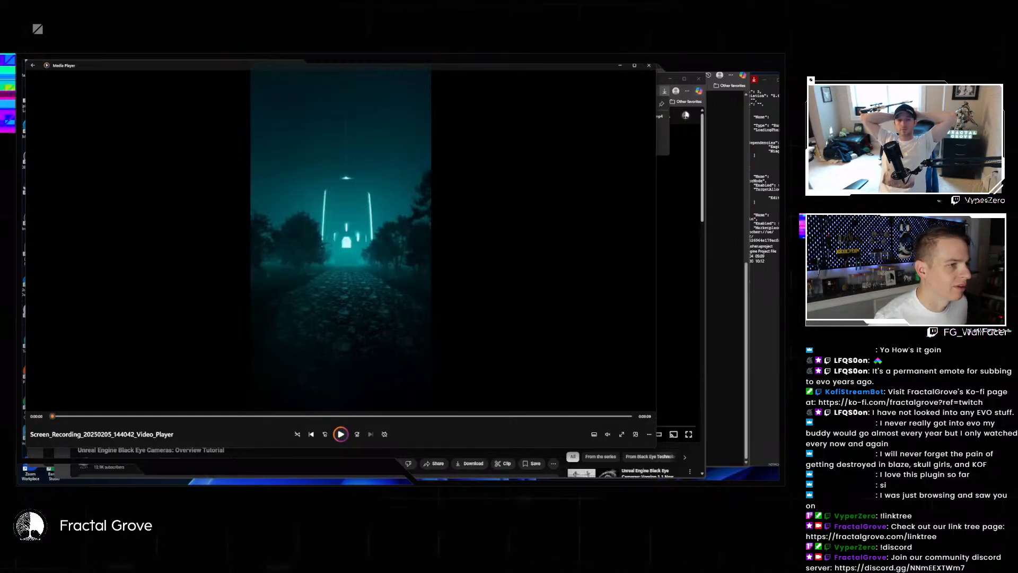
pyautogui.click(648, 67)
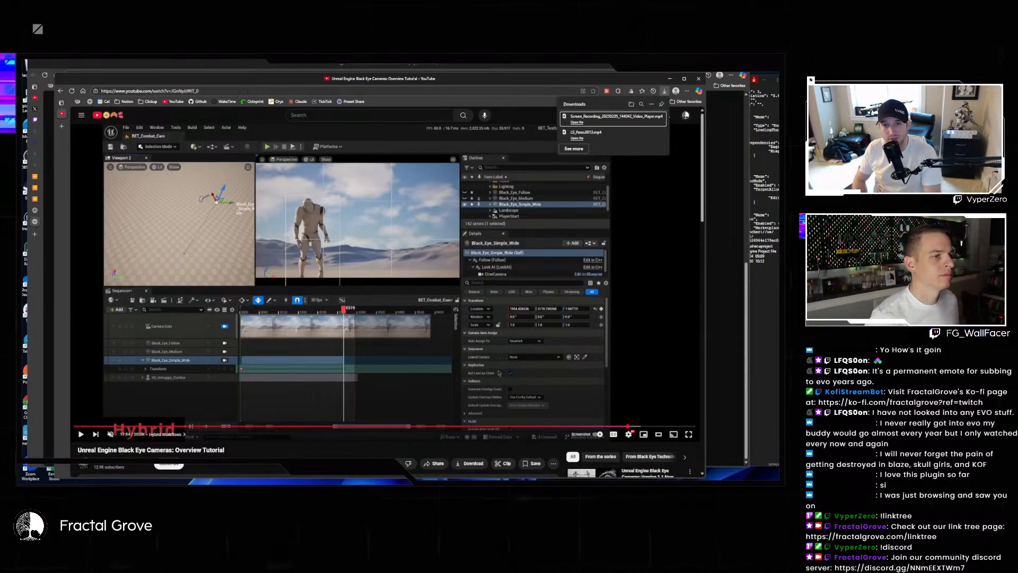
pyautogui.click(664, 92)
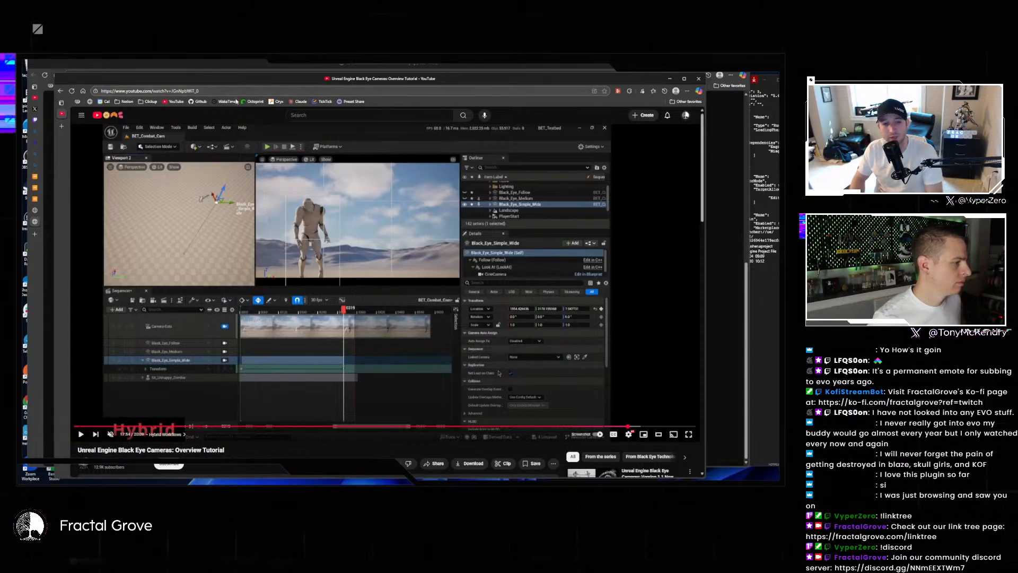
# - Switch to the Unreal editor and inspect the forest blueprint, both PCG volumes and the PCG world actor in the level
pyautogui.click(177, 69)
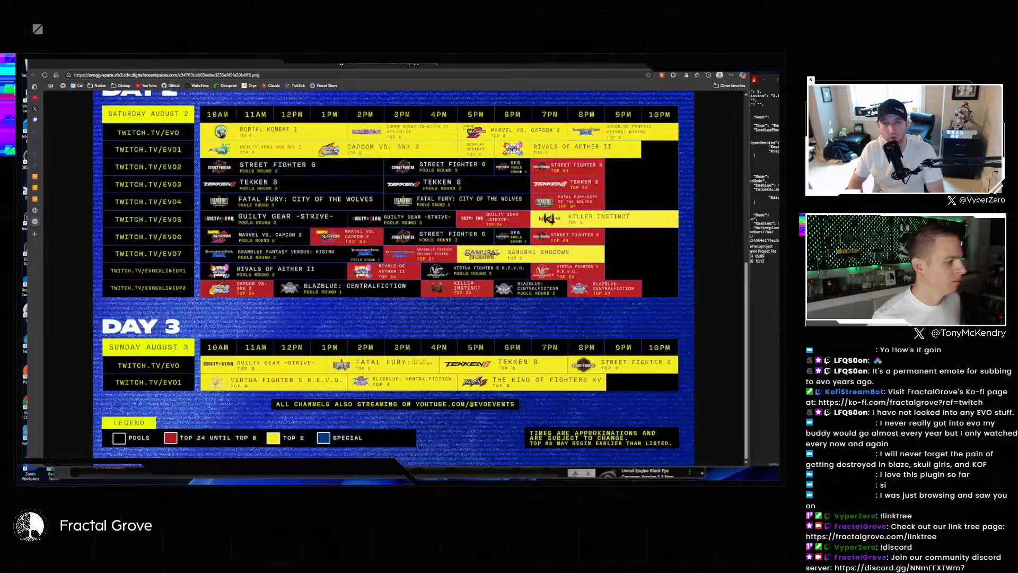
pyautogui.hotkey('alt', 'Tab')
pyautogui.moveTo(330, 287); pyautogui.dragTo(367, 317, button='right')
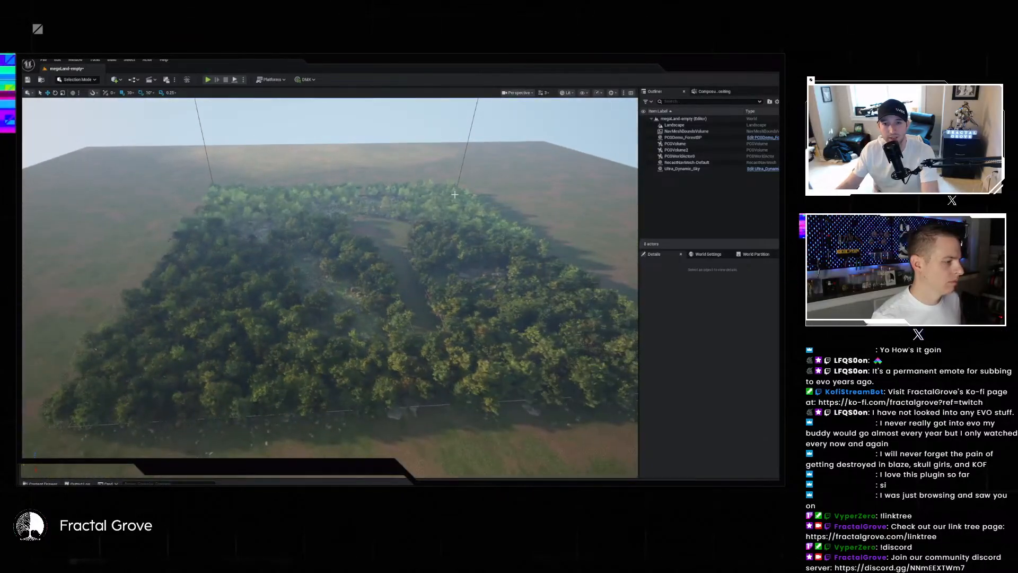
pyautogui.click(684, 138)
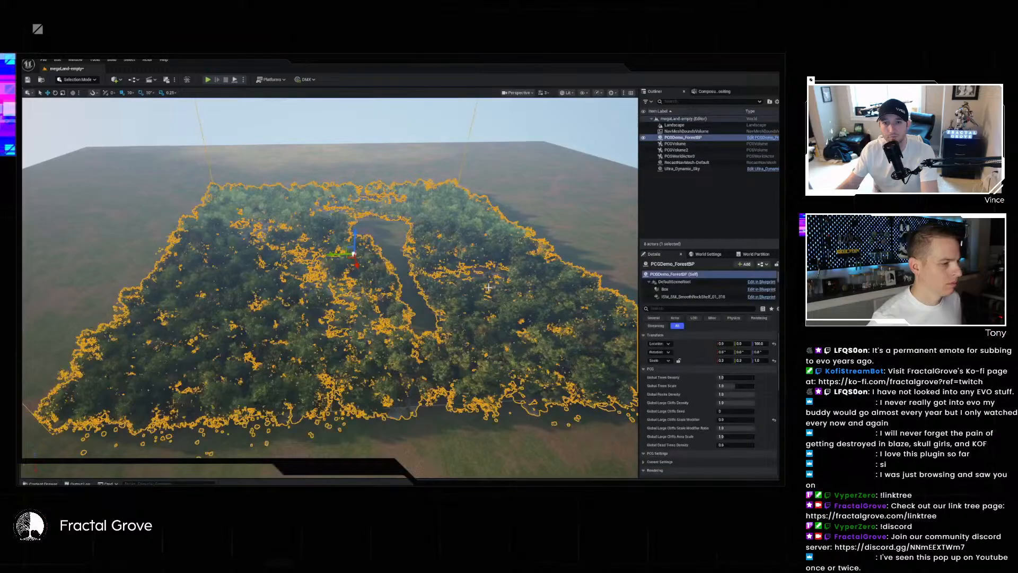
pyautogui.click(689, 144)
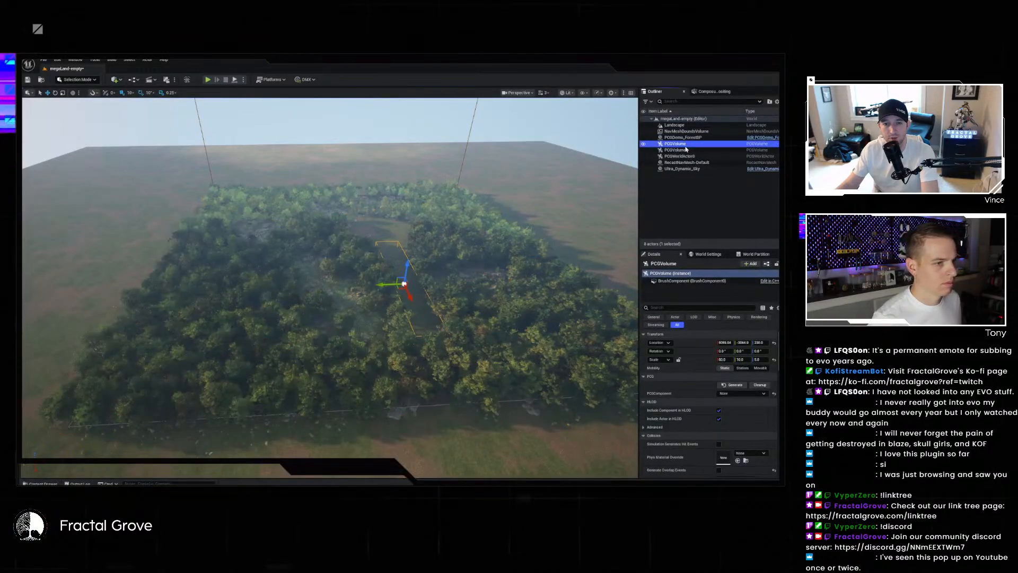
pyautogui.click(678, 150)
pyautogui.click(676, 143)
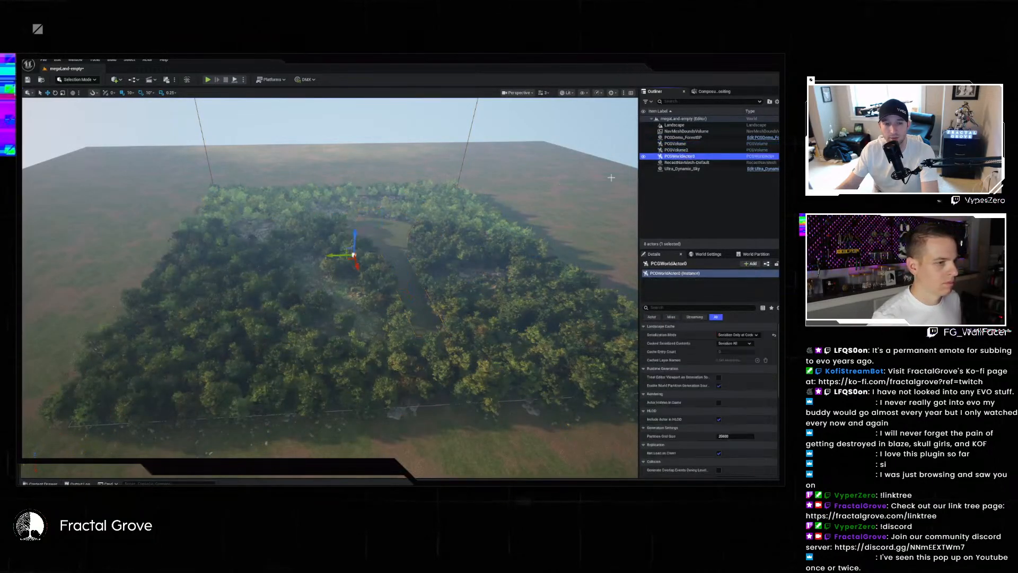
pyautogui.moveTo(506, 223)
pyautogui.mouseDown(button='right')
pyautogui.moveTo(551, 233)
pyautogui.moveTo(505, 225)
pyautogui.mouseUp(button='right')
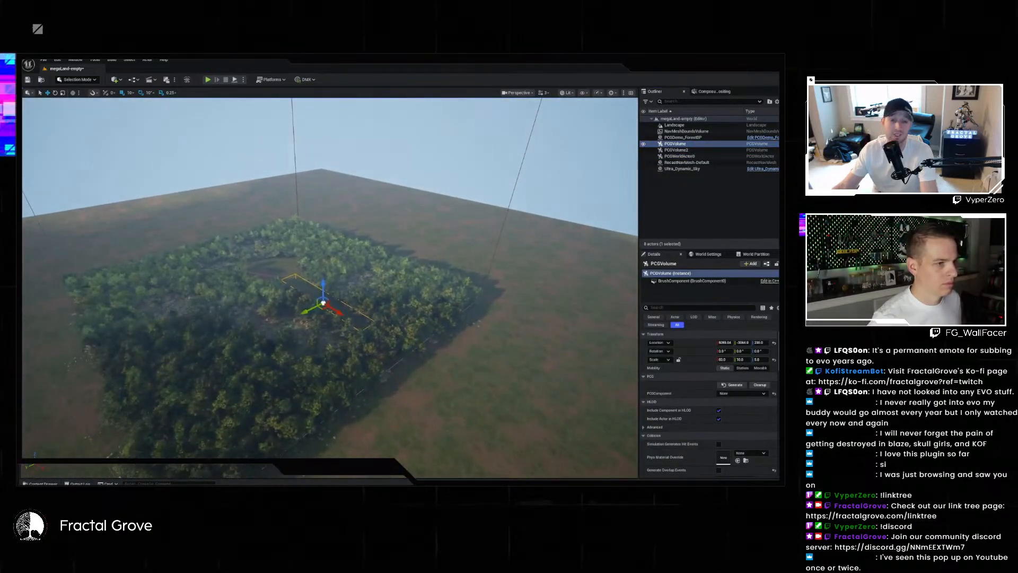
# - Focus on the PCGDemo_ForestBP actor and review the settings of its PCGDemo_Forest component
pyautogui.click(507, 216)
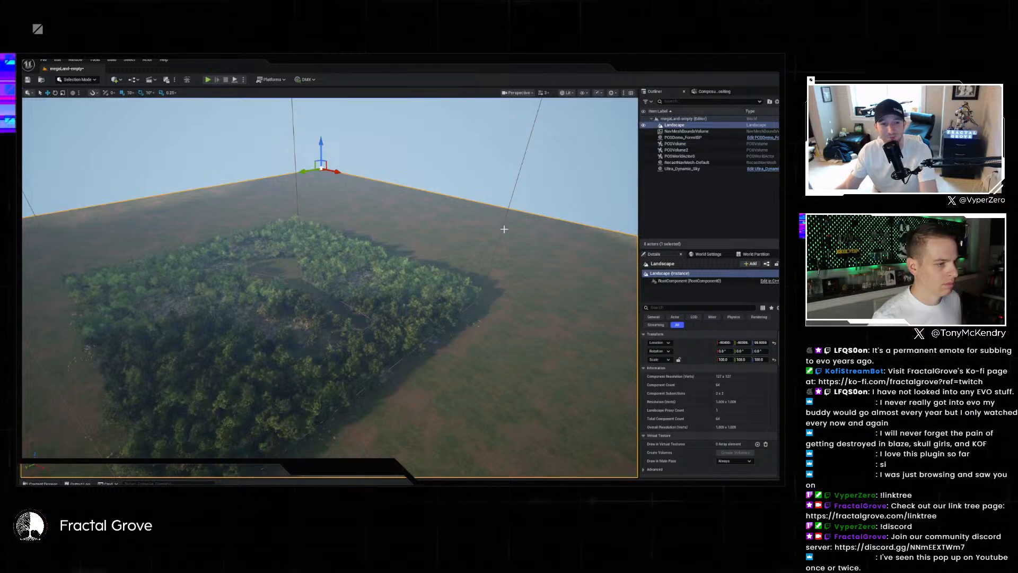
pyautogui.click(477, 300)
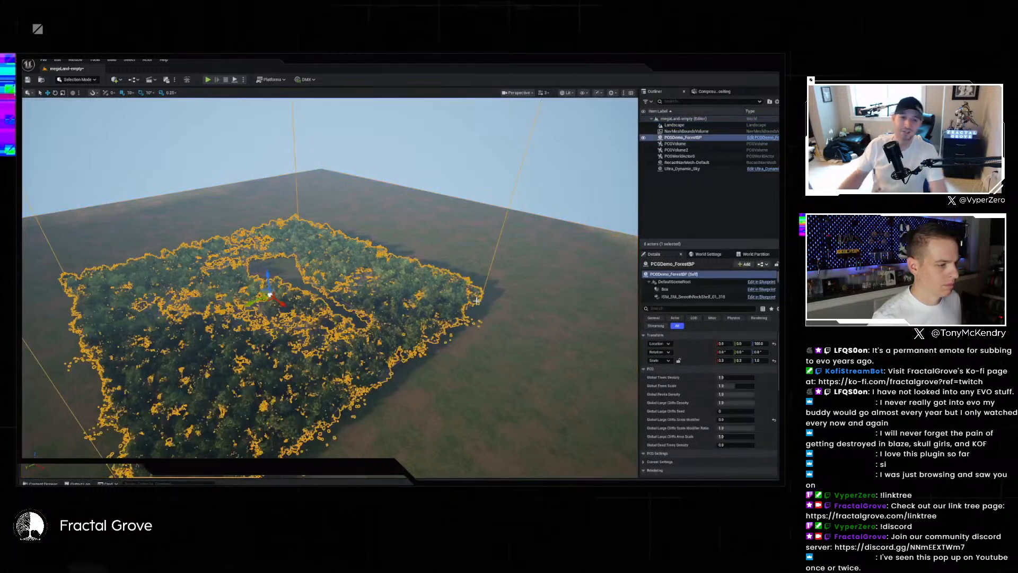
pyautogui.press('f')
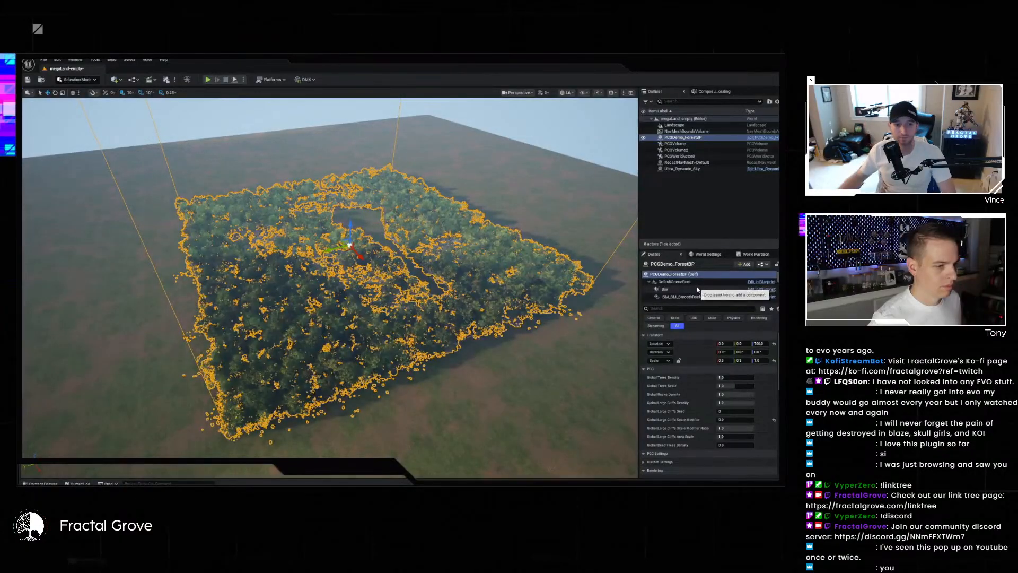
pyautogui.scroll(-10, 697, 289)
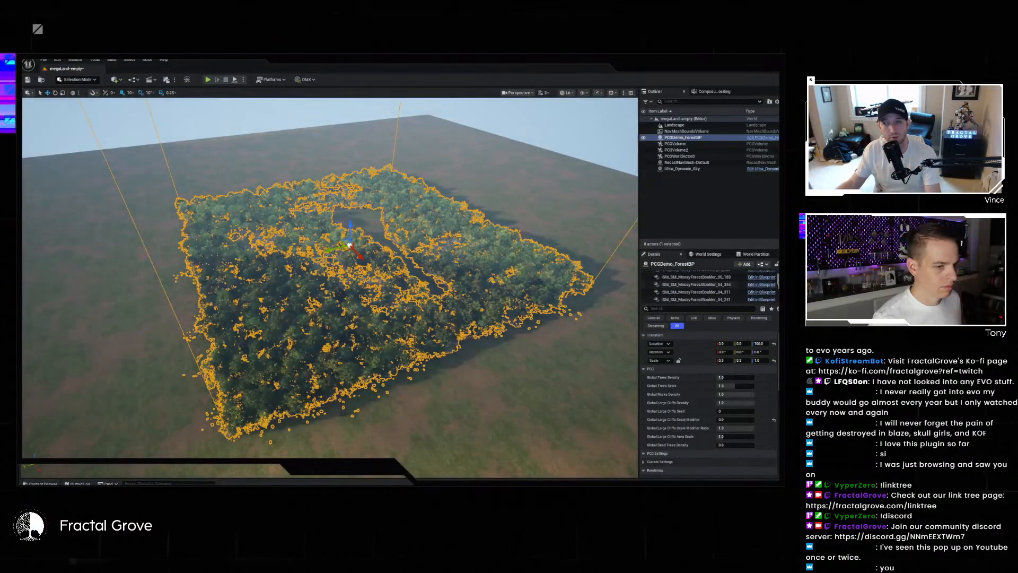
pyautogui.scroll(-10, 711, 289)
pyautogui.click(712, 298)
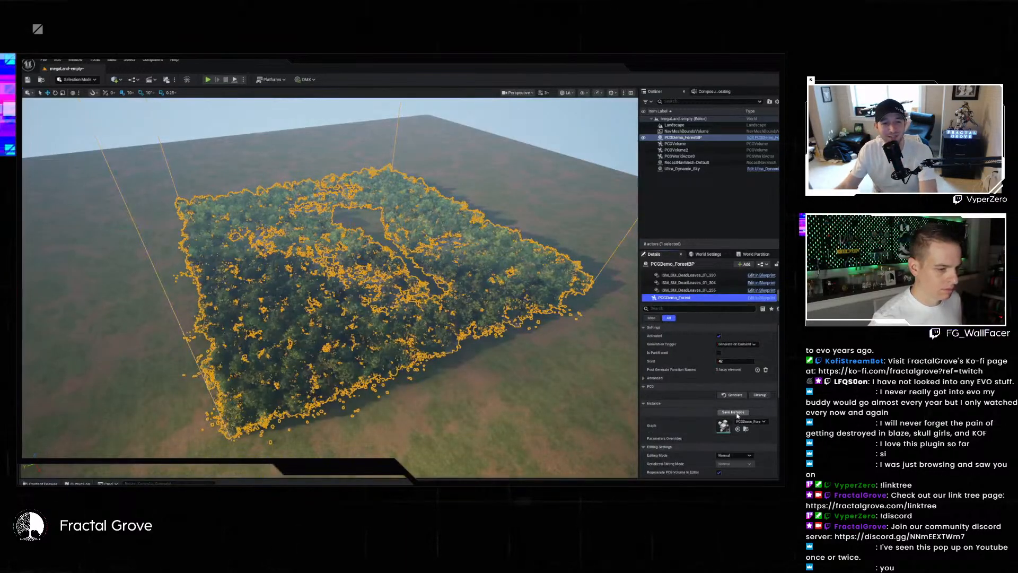
pyautogui.scroll(-3, 709, 366)
pyautogui.scroll(-3, 709, 366)
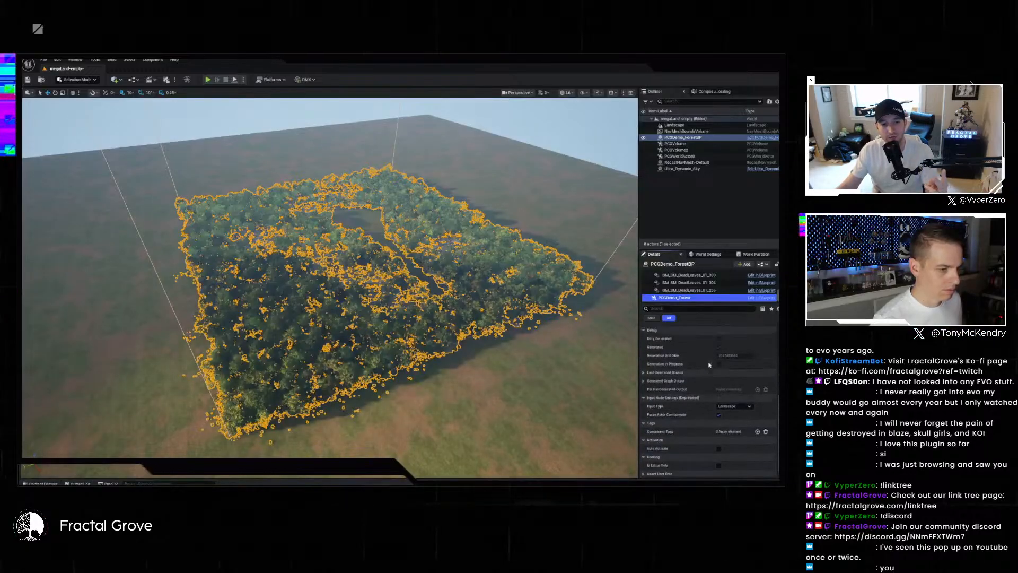
pyautogui.scroll(5, 709, 365)
pyautogui.scroll(1, 709, 364)
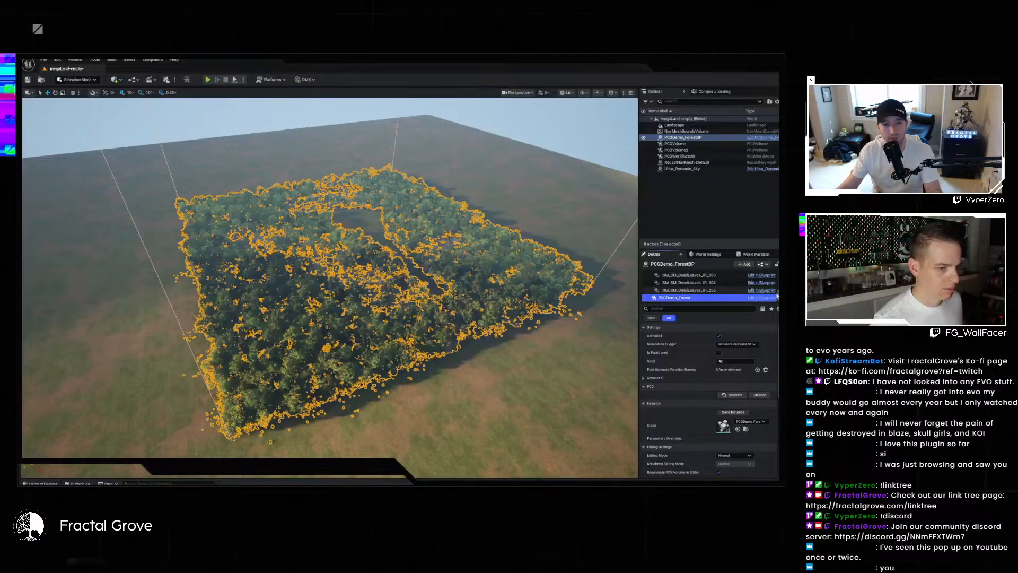
# - Halve the X and Y box extents of the forest blueprint's Box component by dividing each by 2
pyautogui.moveTo(777, 296); pyautogui.dragTo(778, 275)
pyautogui.click(692, 290)
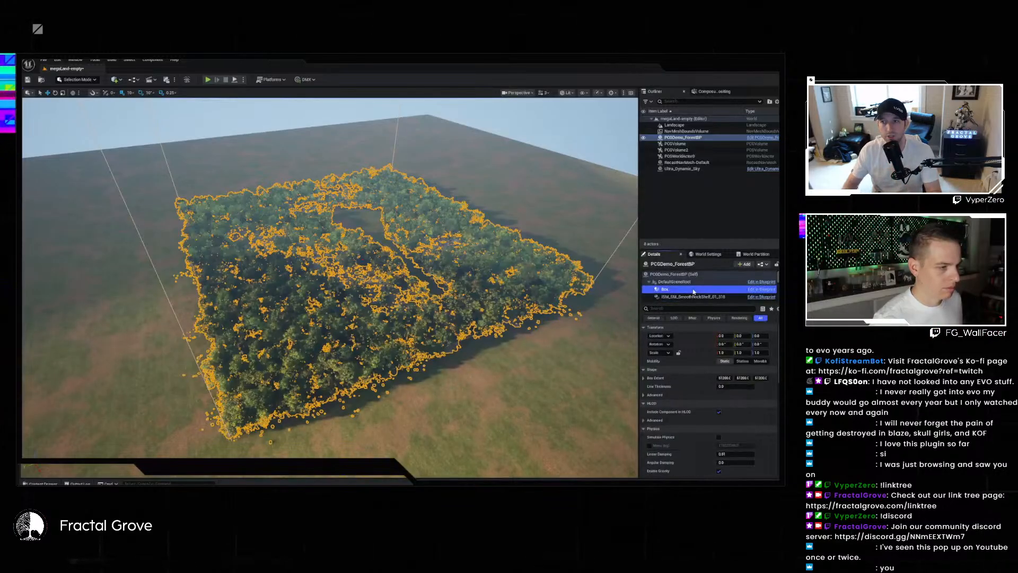
pyautogui.click(725, 378)
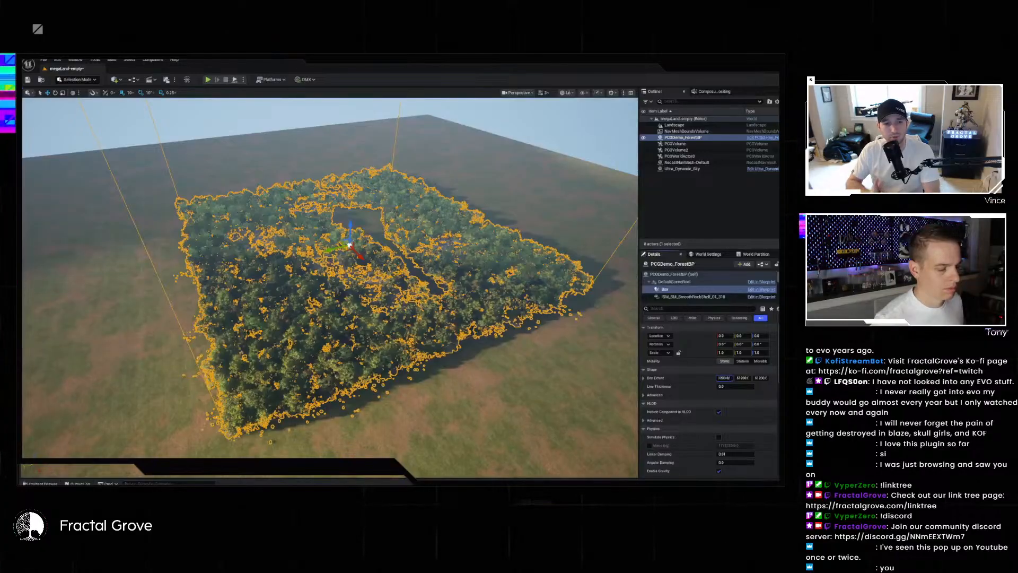
pyautogui.write('/2')
pyautogui.press('Return')
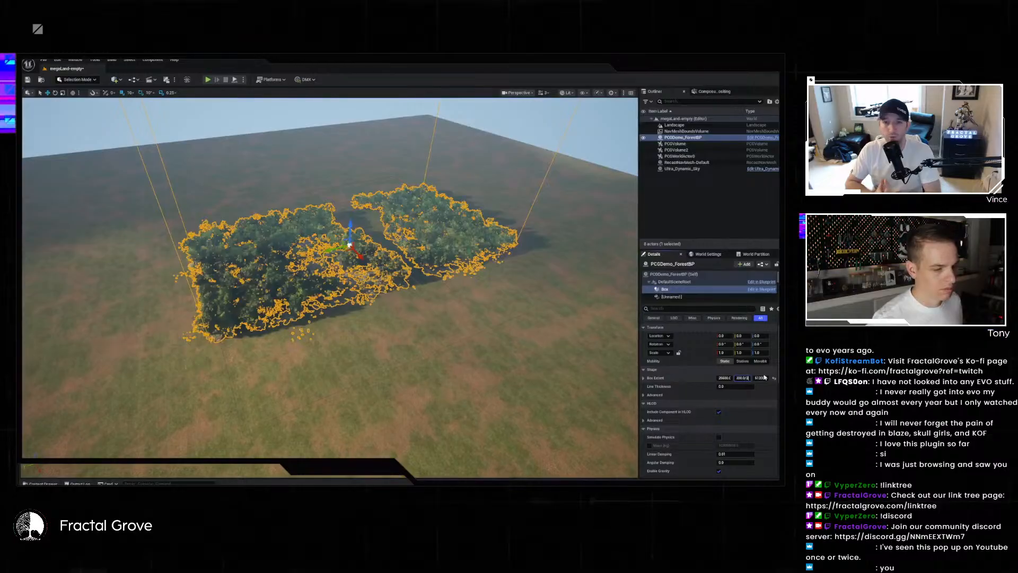
pyautogui.press('Return')
# - Delete the PCGVolume and PCGVolume2 actors from the level
pyautogui.press('w')
pyautogui.moveTo(457, 231)
pyautogui.mouseDown(button='right')
pyautogui.moveTo(455, 170)
pyautogui.moveTo(455, 212)
pyautogui.moveTo(460, 173)
pyautogui.moveTo(472, 179)
pyautogui.moveTo(475, 165)
pyautogui.moveTo(461, 176)
pyautogui.moveTo(485, 177)
pyautogui.moveTo(472, 169)
pyautogui.moveTo(460, 219)
pyautogui.mouseUp(button='right')
pyautogui.press('w')
pyautogui.press('w')
pyautogui.press('w')
pyautogui.press('s')
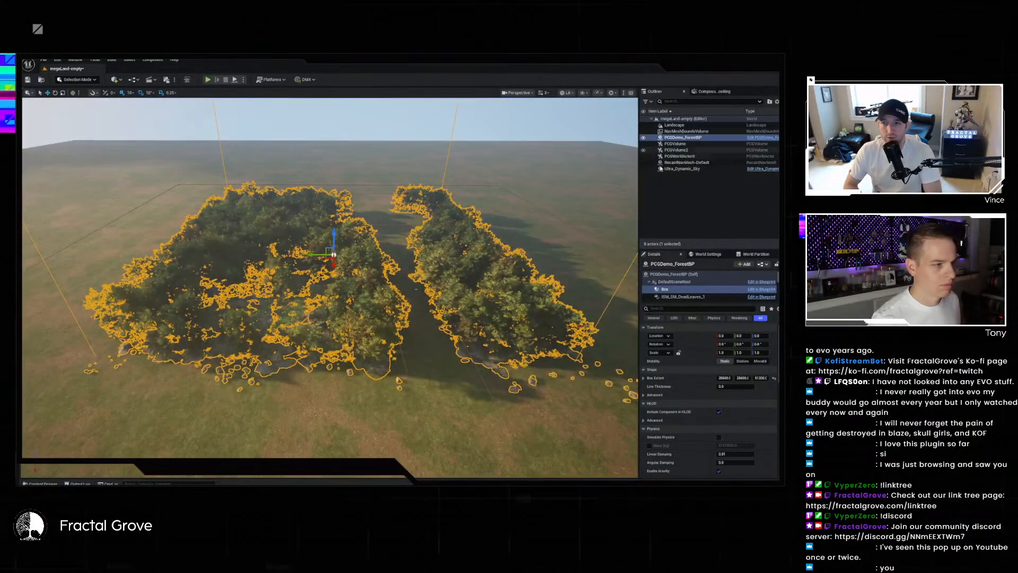
pyautogui.click(704, 145)
pyautogui.keyDown('ctrl'); pyautogui.click(704, 150); pyautogui.keyUp('ctrl')
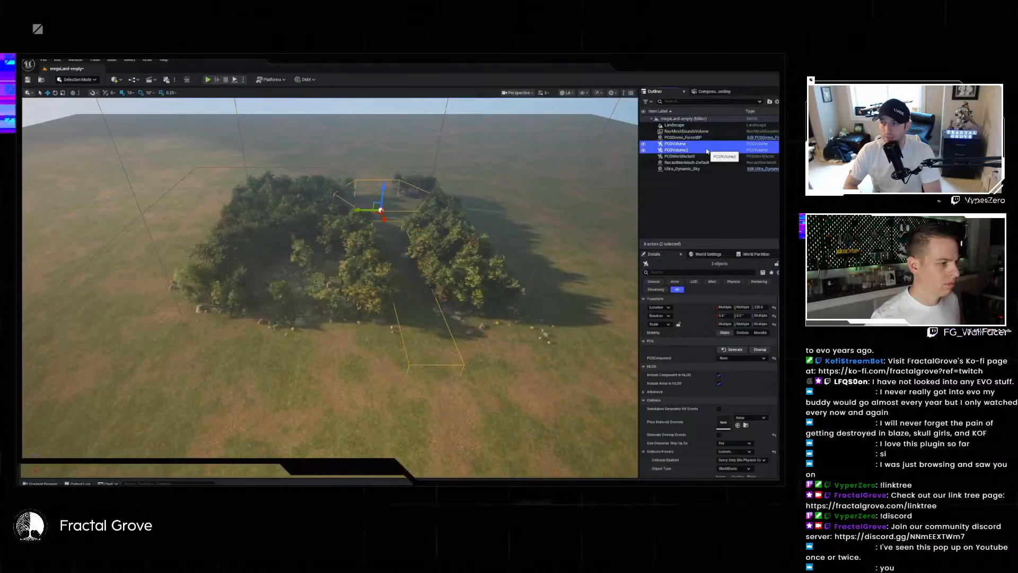
pyautogui.press('Delete')
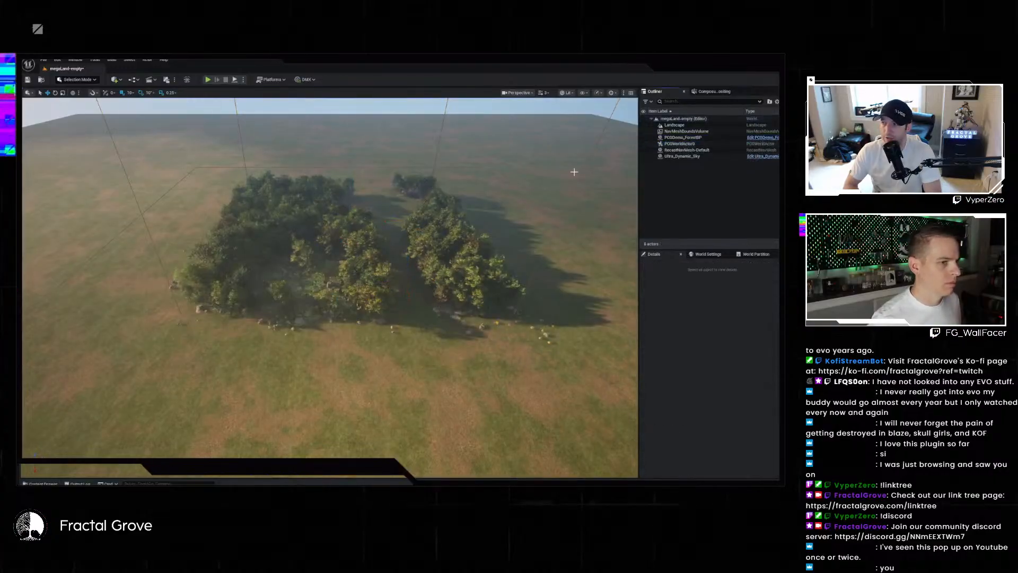
# - Save the current level under the new name megaLand-small in the Levels folder
pyautogui.click(42, 60)
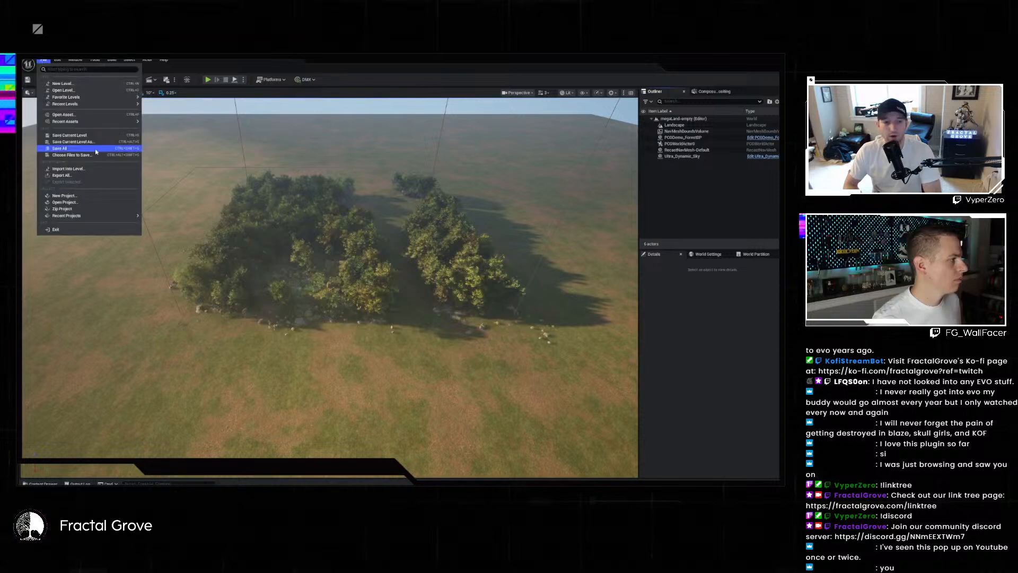
pyautogui.click(92, 141)
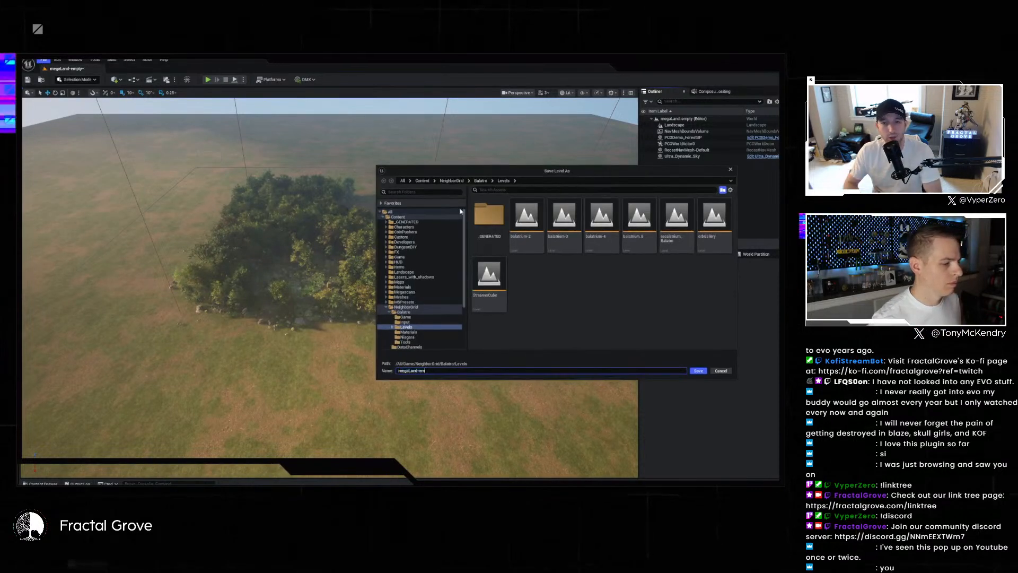
pyautogui.write('small')
pyautogui.press('Return')
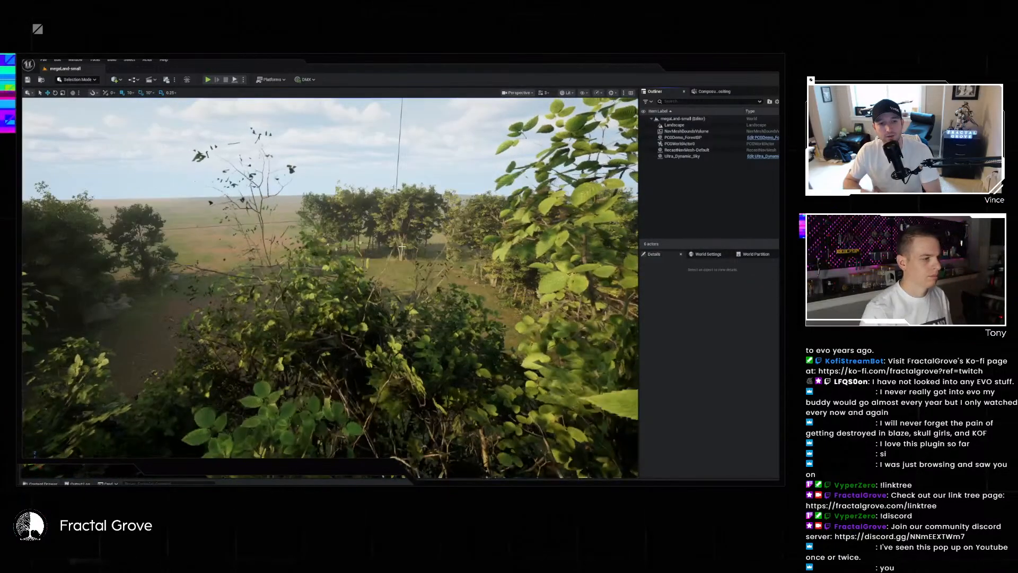
# - Clean up and regenerate the PCGDemo_Forest component of the forest blueprint
pyautogui.moveTo(460, 211); pyautogui.dragTo(666, 171, button='right')
pyautogui.click(683, 138)
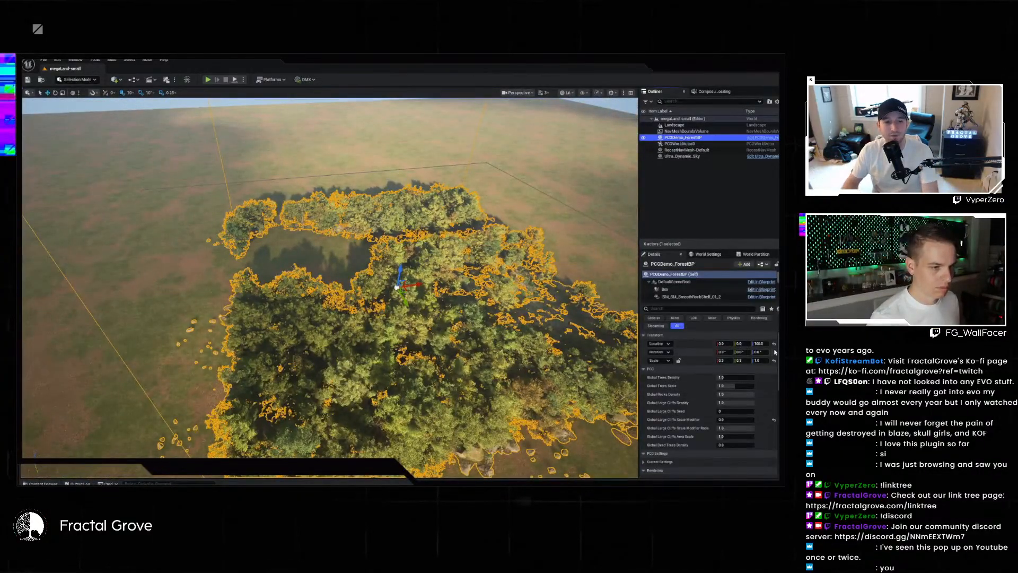
pyautogui.scroll(-5, 672, 298)
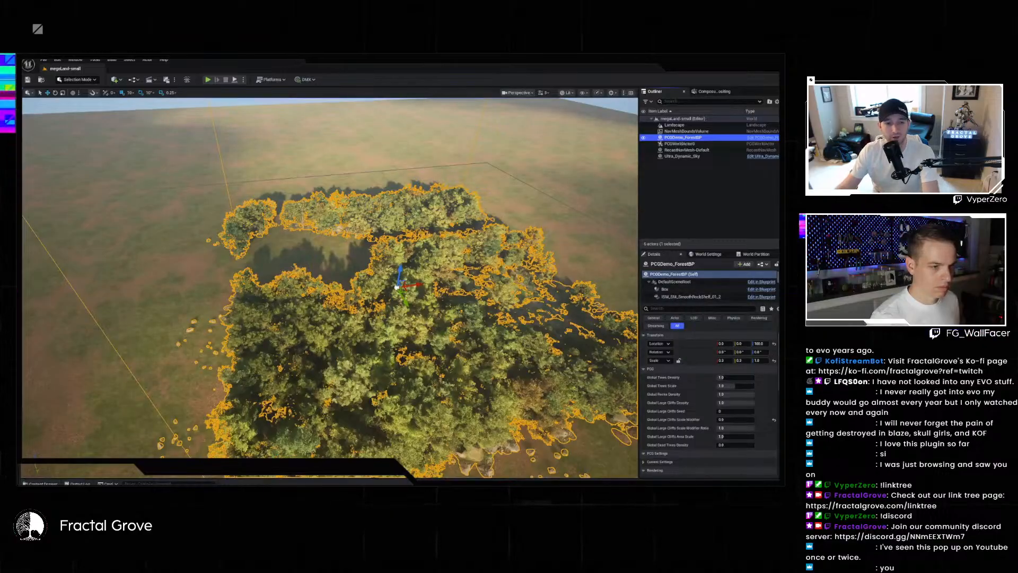
pyautogui.click(675, 297)
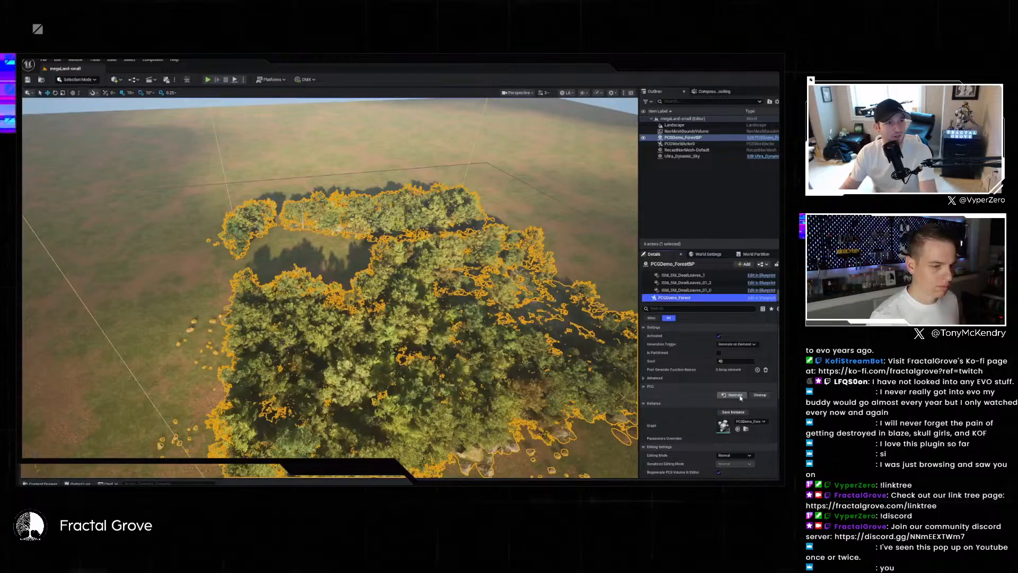
pyautogui.click(740, 397)
pyautogui.click(760, 395)
pyautogui.click(733, 395)
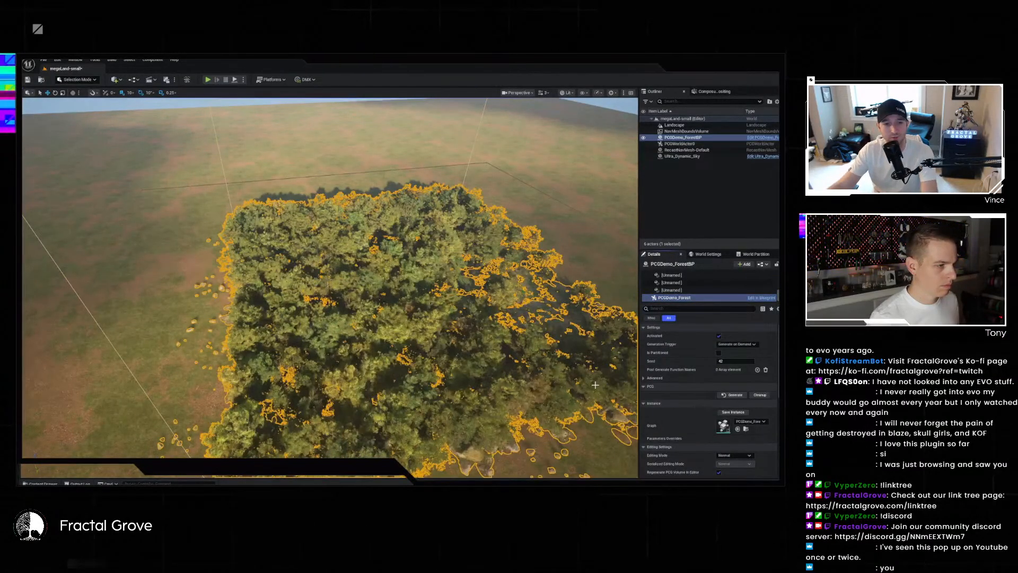
# - Deselect the forest and fly down among the trees to examine the regenerated forest from inside
pyautogui.keyDown('alt'); pyautogui.moveTo(595, 385); pyautogui.dragTo(631, 387); pyautogui.keyUp('alt')
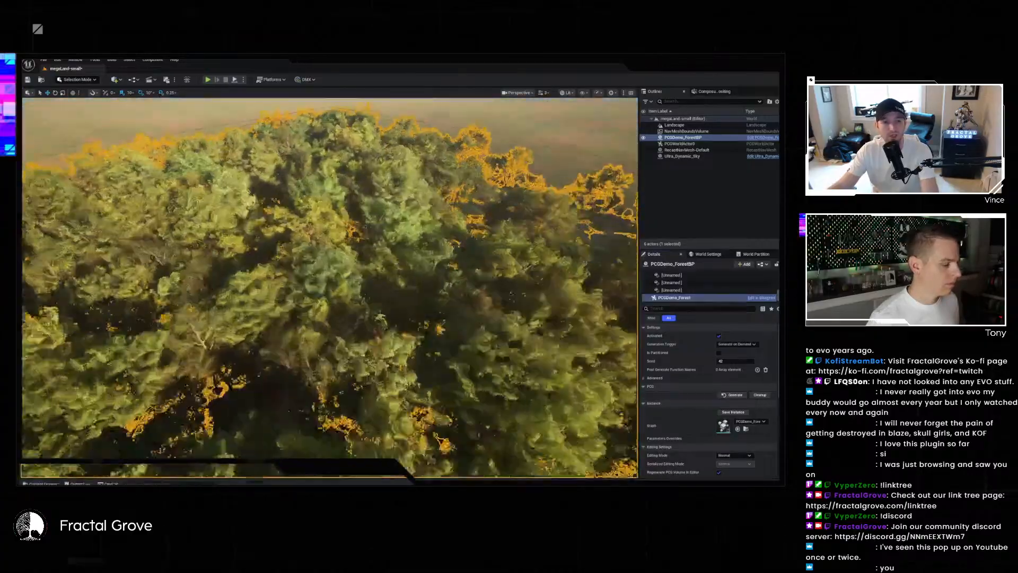
pyautogui.press('w')
pyautogui.press('Escape')
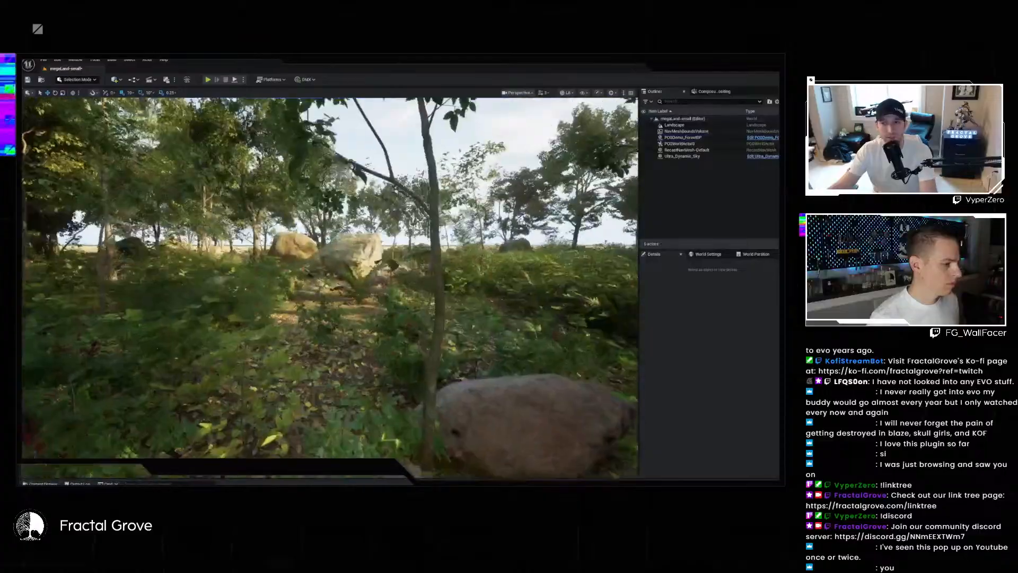
pyautogui.press('w')
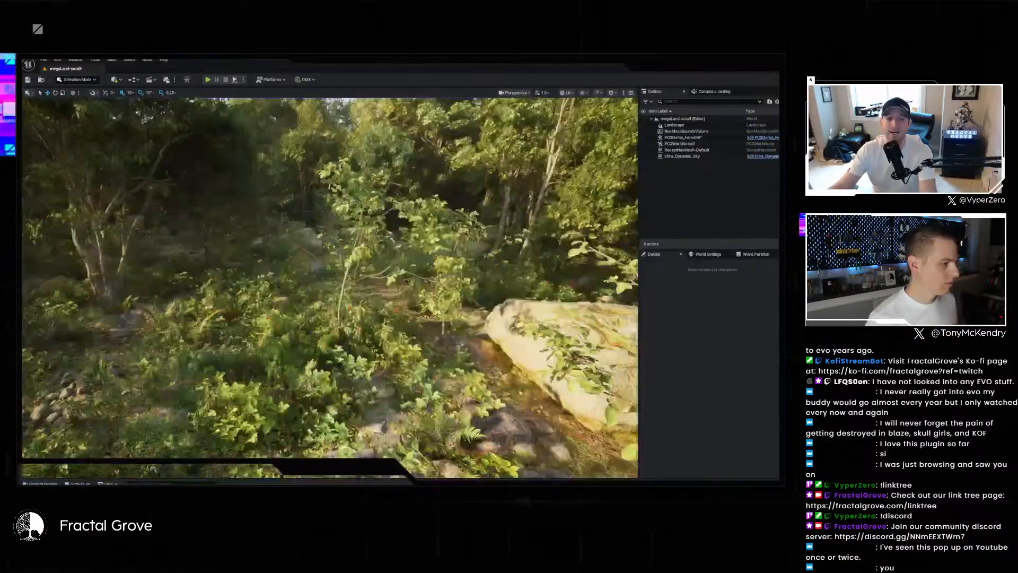
pyautogui.press('e')
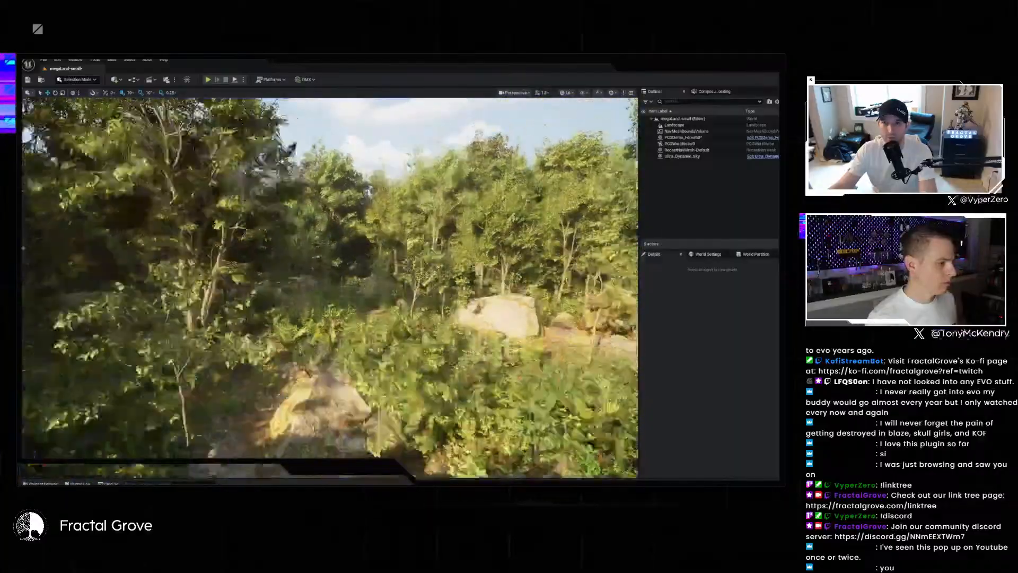
pyautogui.press('w')
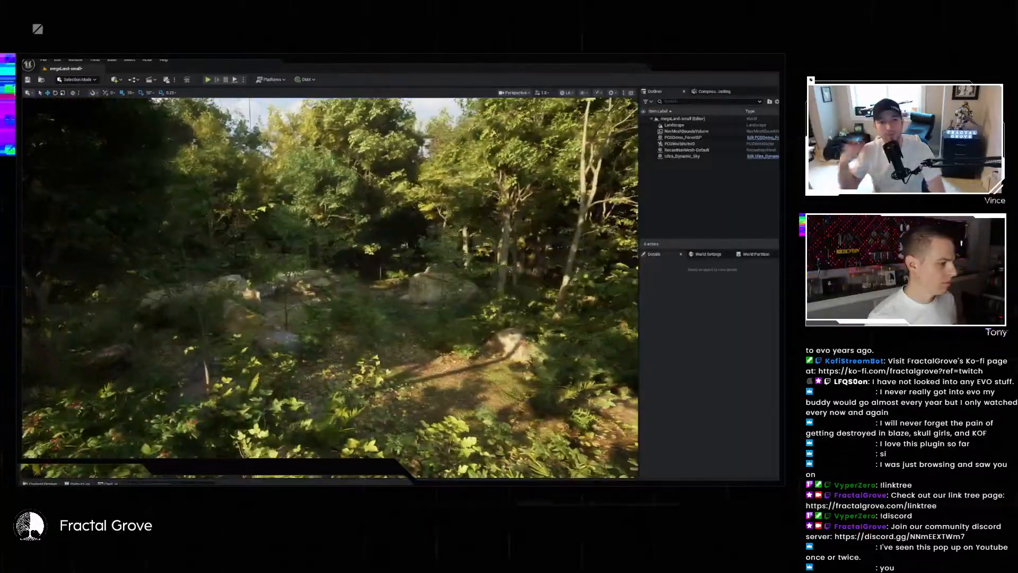
pyautogui.press('a')
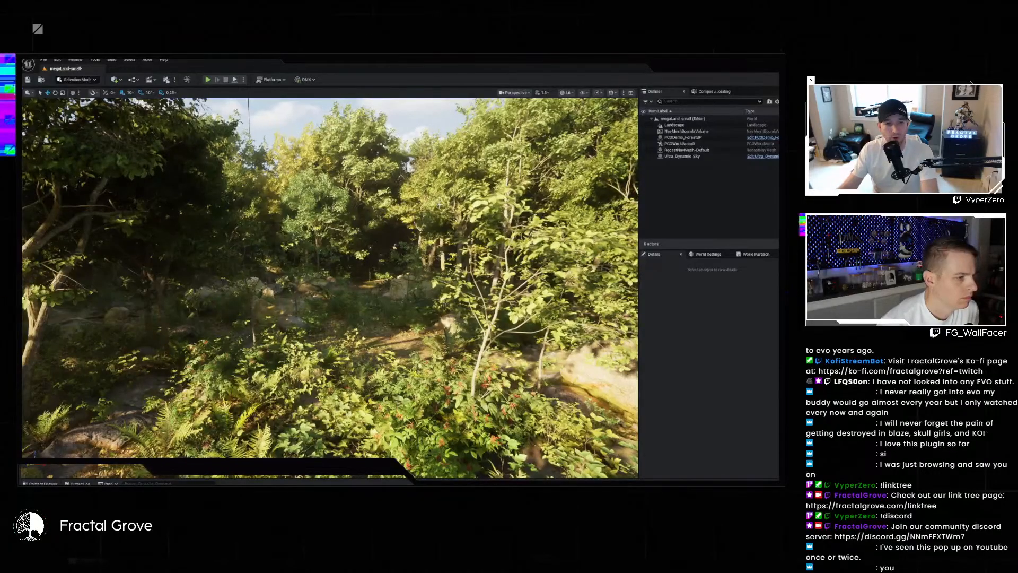
# - Select the PCGDemo_ForestBP actor and examine the seeds, spacings and scales in its custom settings
pyautogui.click(698, 139)
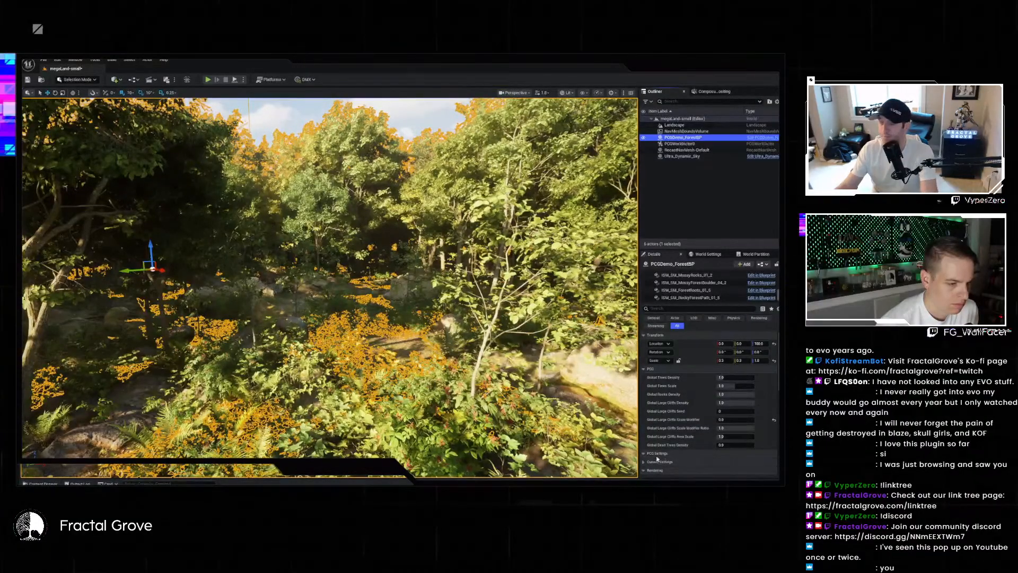
pyautogui.scroll(-2, 684, 456)
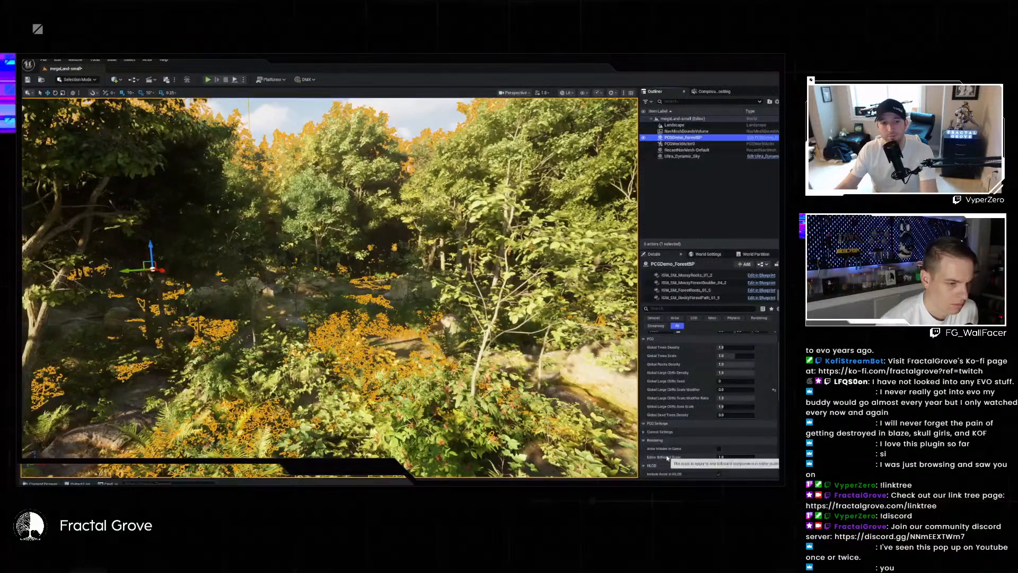
pyautogui.click(645, 432)
pyautogui.scroll(-7, 647, 433)
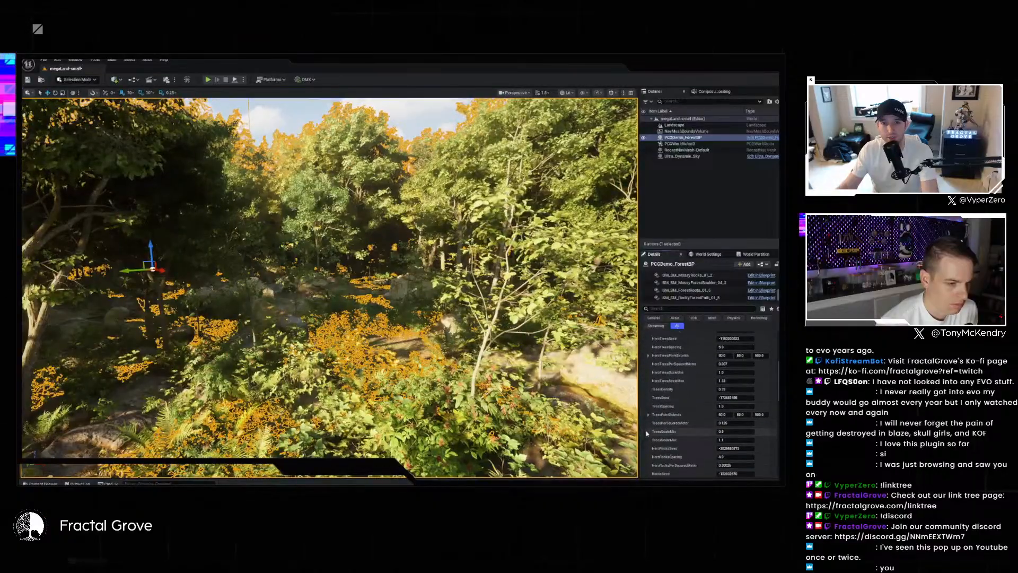
pyautogui.scroll(-8, 647, 434)
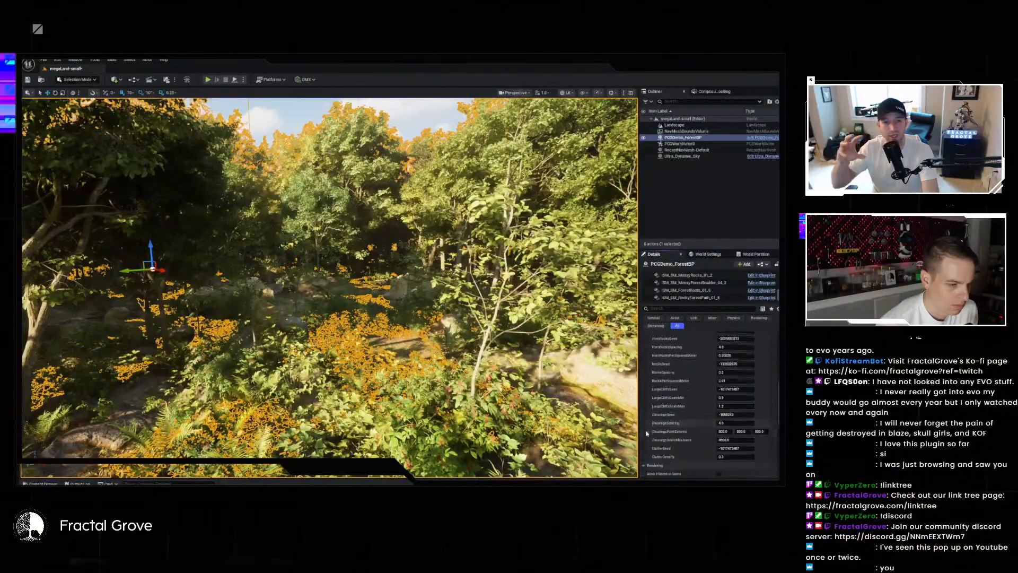
pyautogui.scroll(-1, 647, 433)
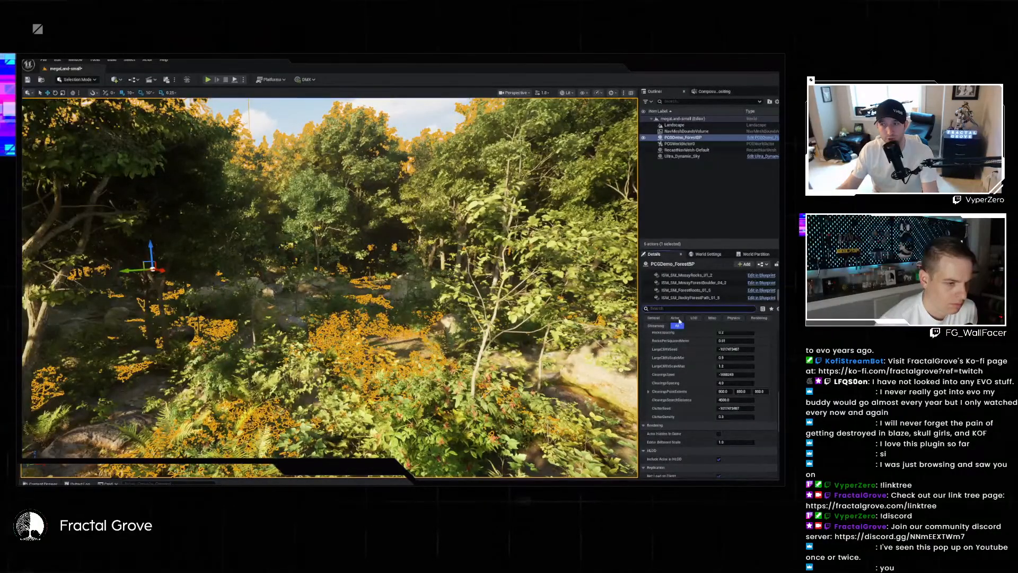
# - Search the forest actor's properties for "wi" and "movem", and clear the search filter
pyautogui.write('wi')
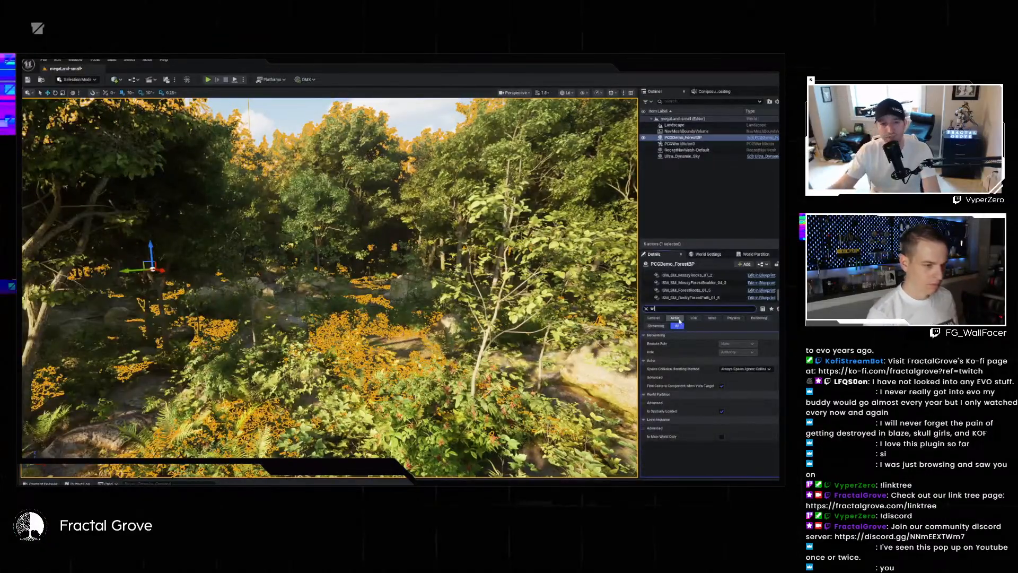
pyautogui.press('BackSpace')
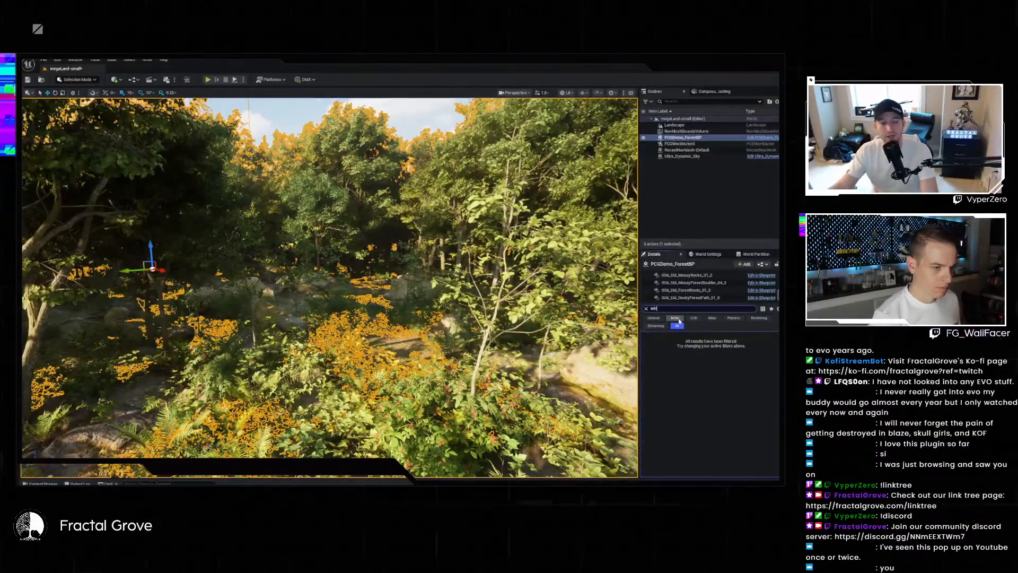
pyautogui.write('move')
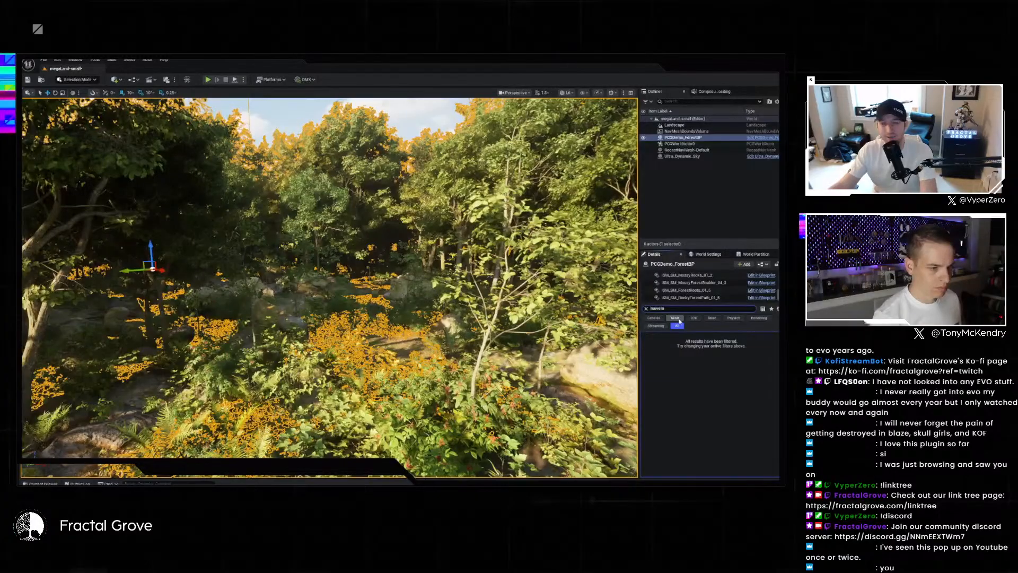
pyautogui.write('m')
pyautogui.press('BackSpace')
pyautogui.press('BackSpace')
pyautogui.press('BackSpace')
pyautogui.press('BackSpace')
pyautogui.press('BackSpace')
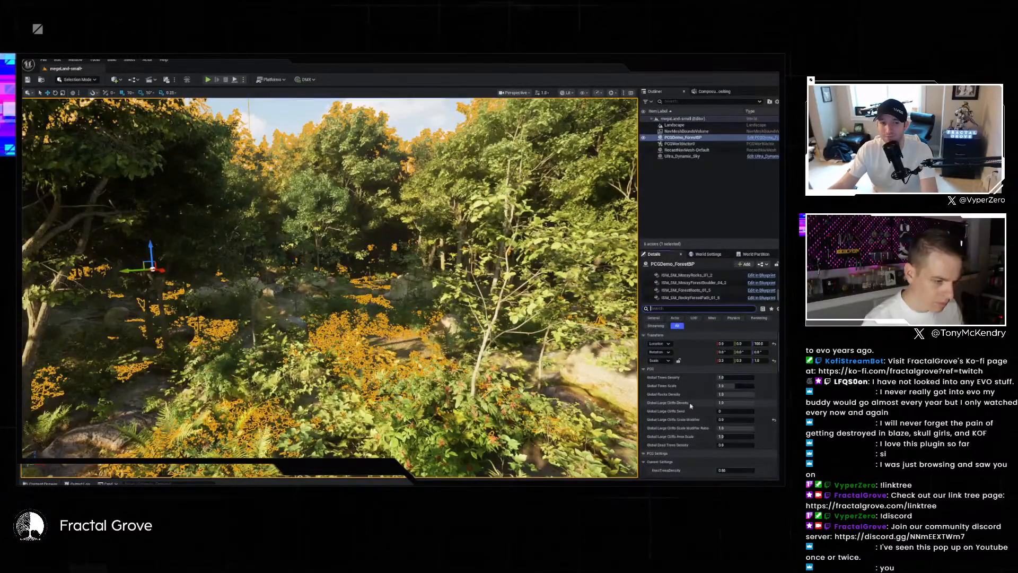
# - Read through the forest actor's full property list, from the PCG densities down to the level instance options
pyautogui.scroll(-2, 699, 415)
pyautogui.scroll(-4, 699, 413)
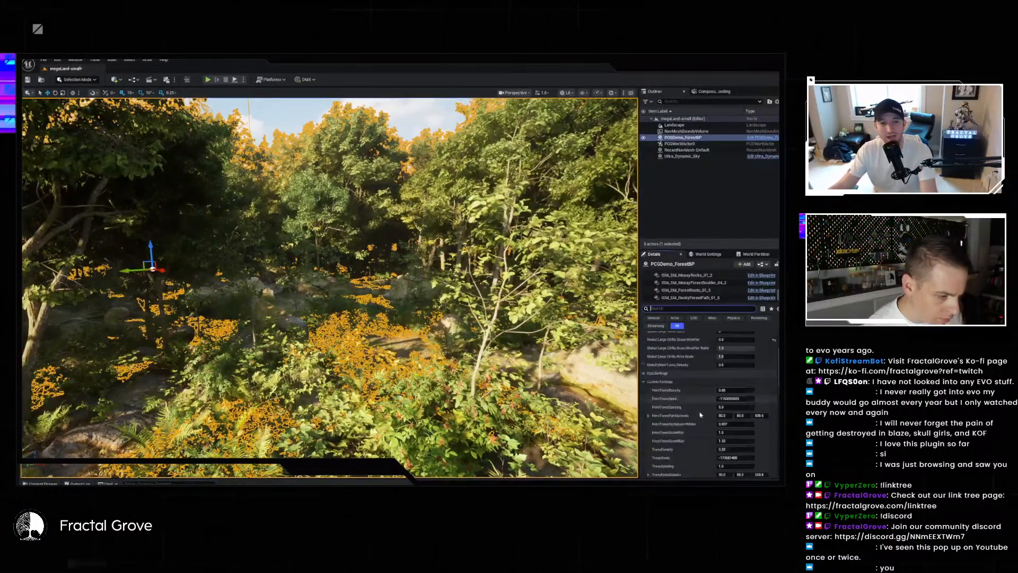
pyautogui.scroll(-2, 699, 426)
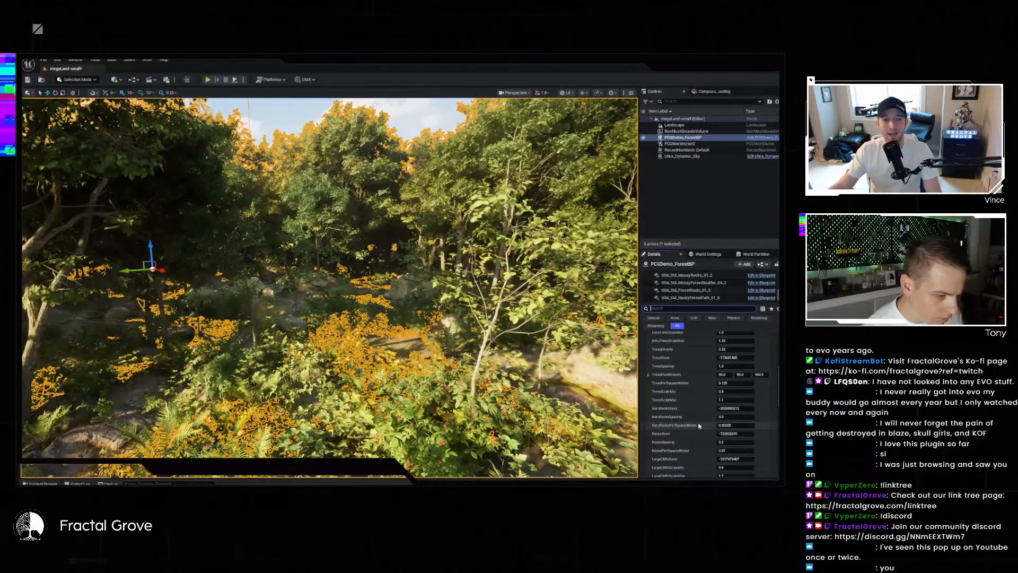
pyautogui.scroll(-2, 699, 425)
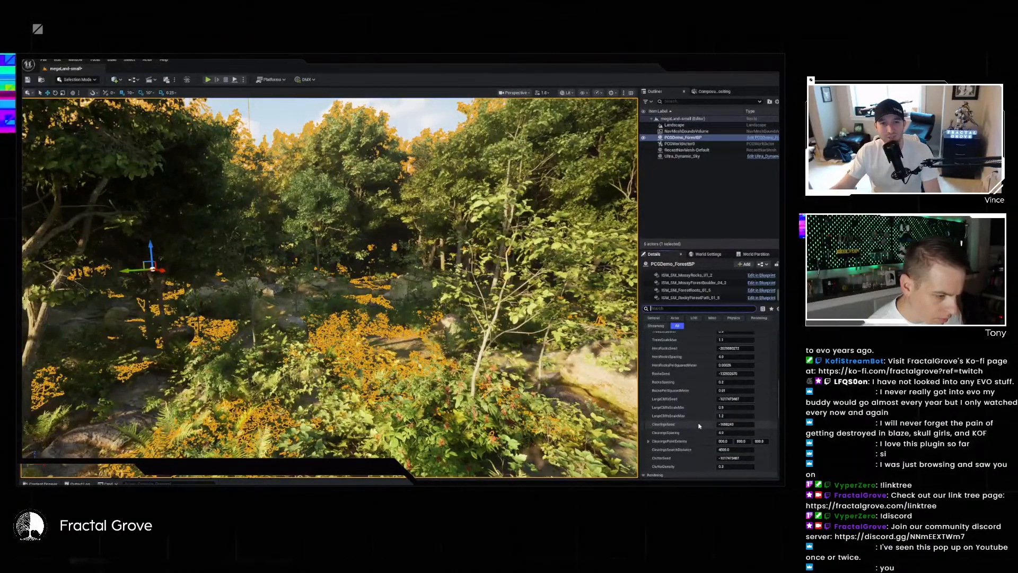
pyautogui.scroll(-3, 700, 426)
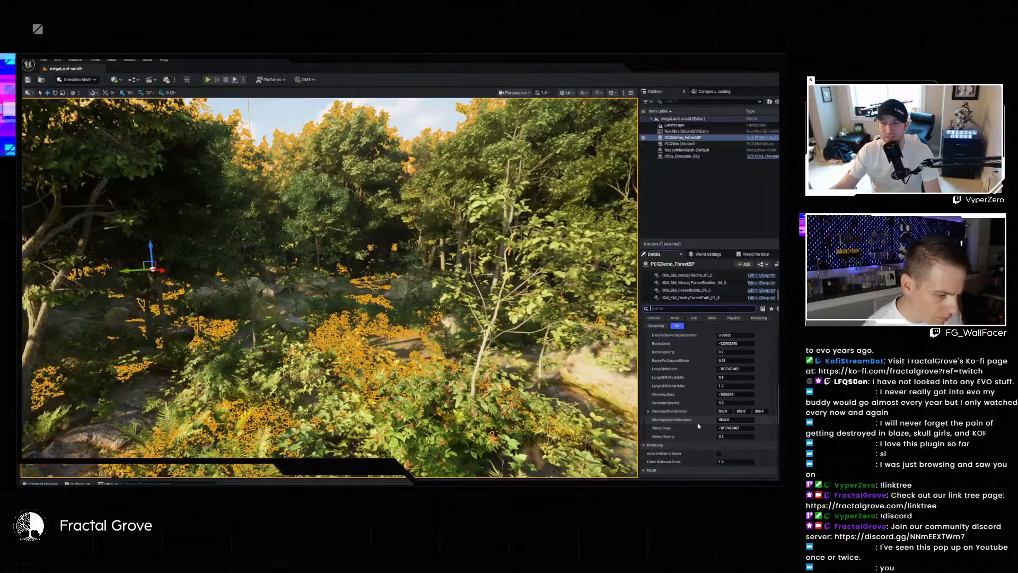
pyautogui.scroll(-5, 698, 426)
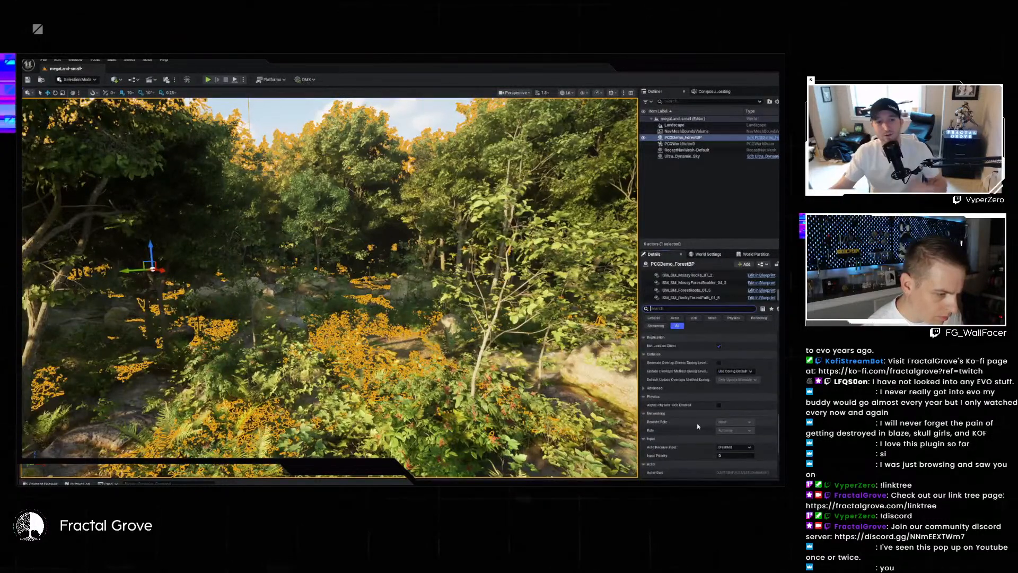
pyautogui.scroll(-3, 698, 426)
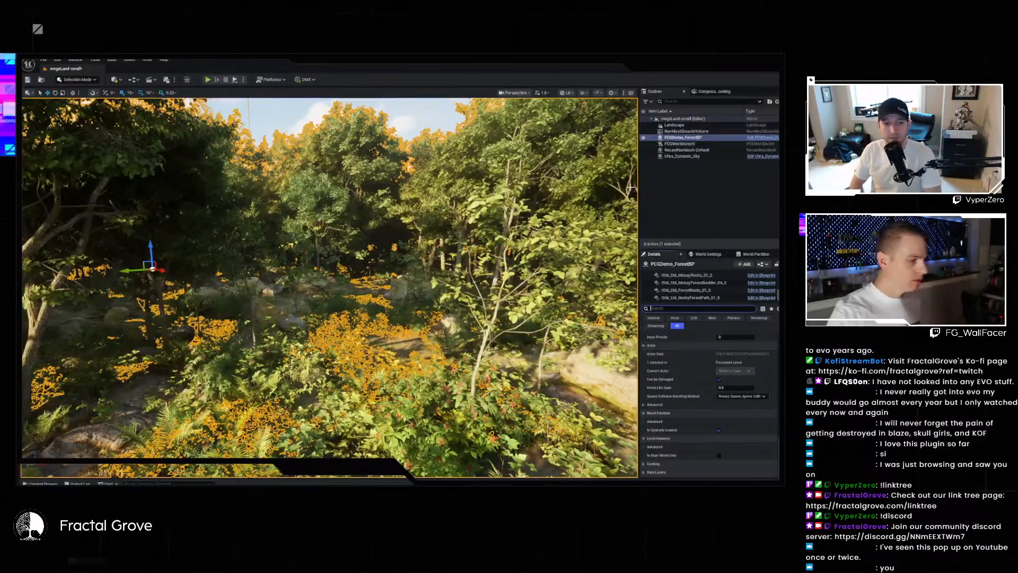
# - Deselect the forest actor and fly the camera to view the trees beside the large rock
pyautogui.rightClick(207, 159)
pyautogui.moveTo(416, 175); pyautogui.dragTo(457, 212, button='right')
pyautogui.press('Escape')
pyautogui.press('e')
pyautogui.moveTo(417, 176)
pyautogui.mouseDown(button='right')
pyautogui.moveTo(398, 182)
pyautogui.moveTo(415, 176)
pyautogui.mouseUp(button='right')
pyautogui.press('w')
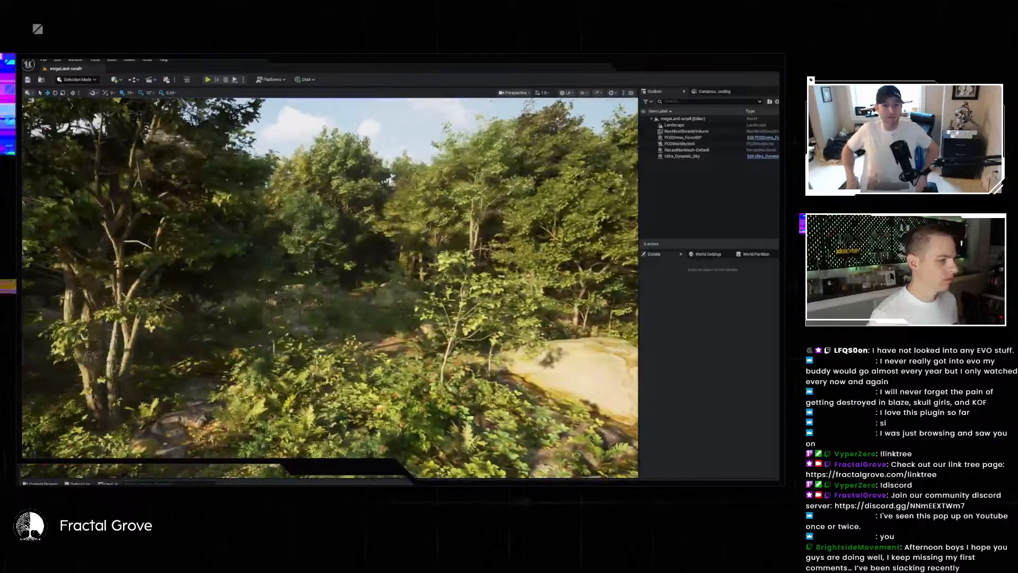
# - Enable Animate Time of Day on the Ultra_Dynamic_Sky actor
pyautogui.click(699, 157)
pyautogui.scroll(-1, 675, 406)
pyautogui.scroll(-5, 673, 404)
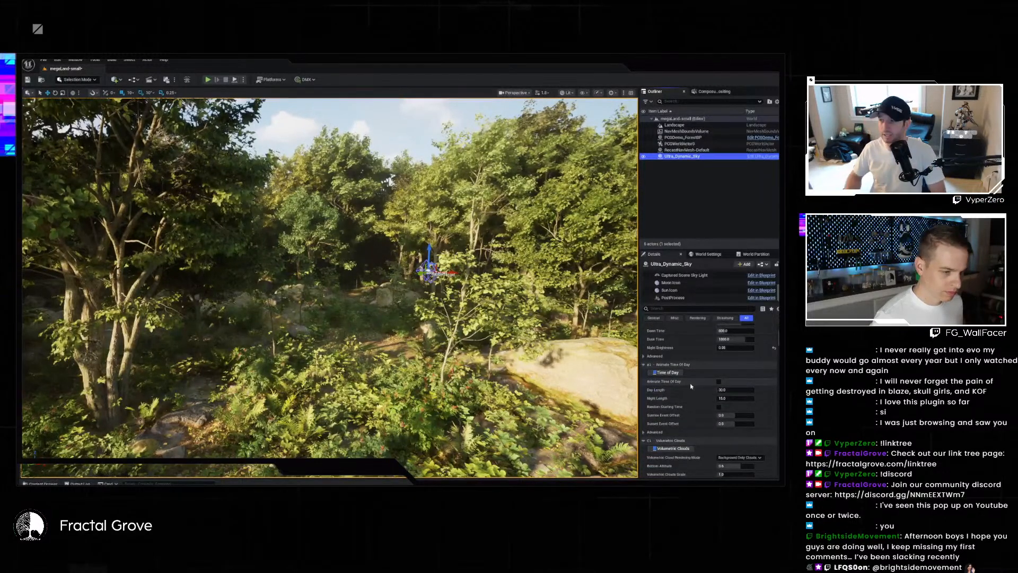
pyautogui.click(719, 382)
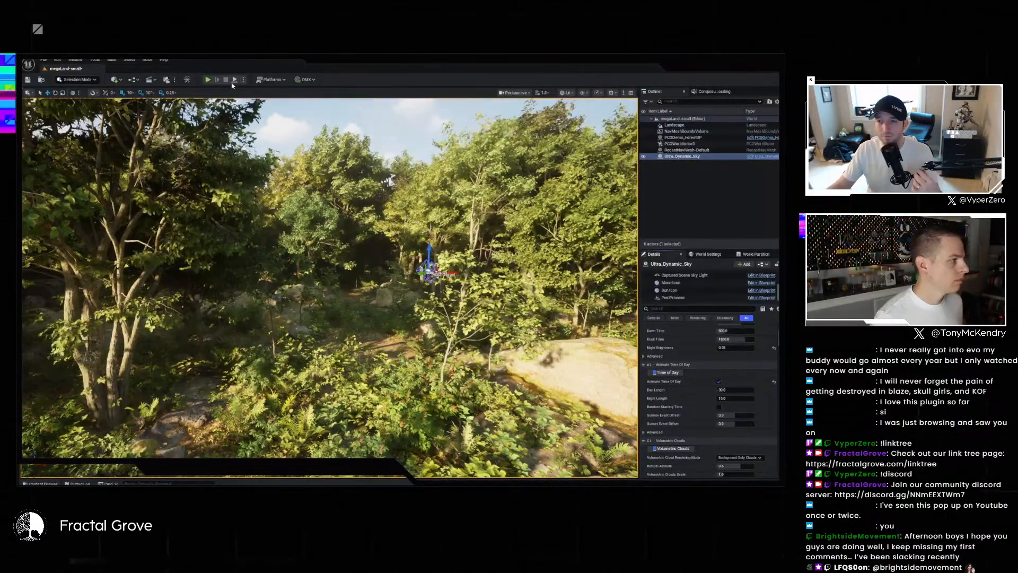
# - Play the level in the editor, fly low through the undergrowth to watch the lighting, and stop the session
pyautogui.click(210, 80)
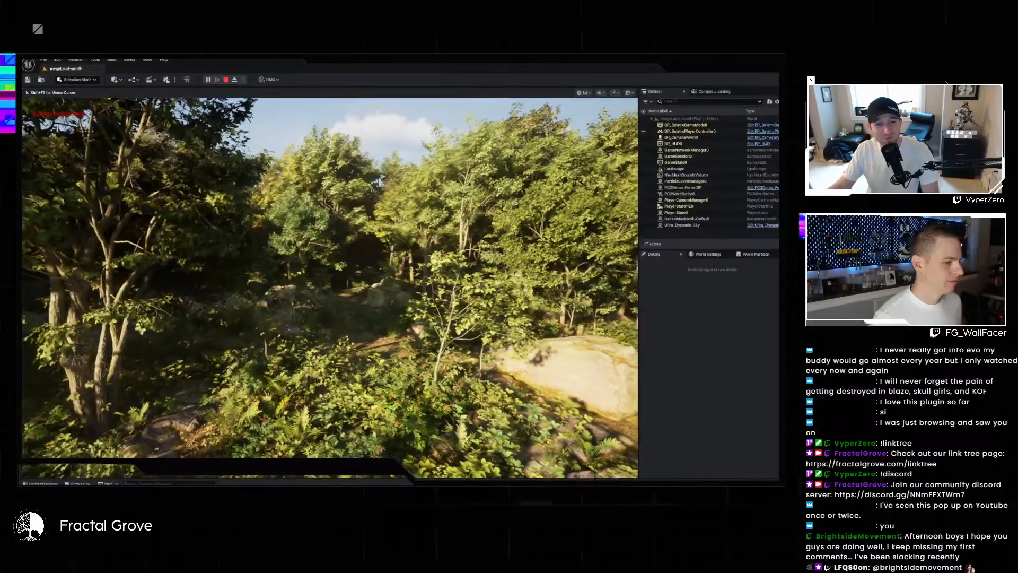
pyautogui.press('w')
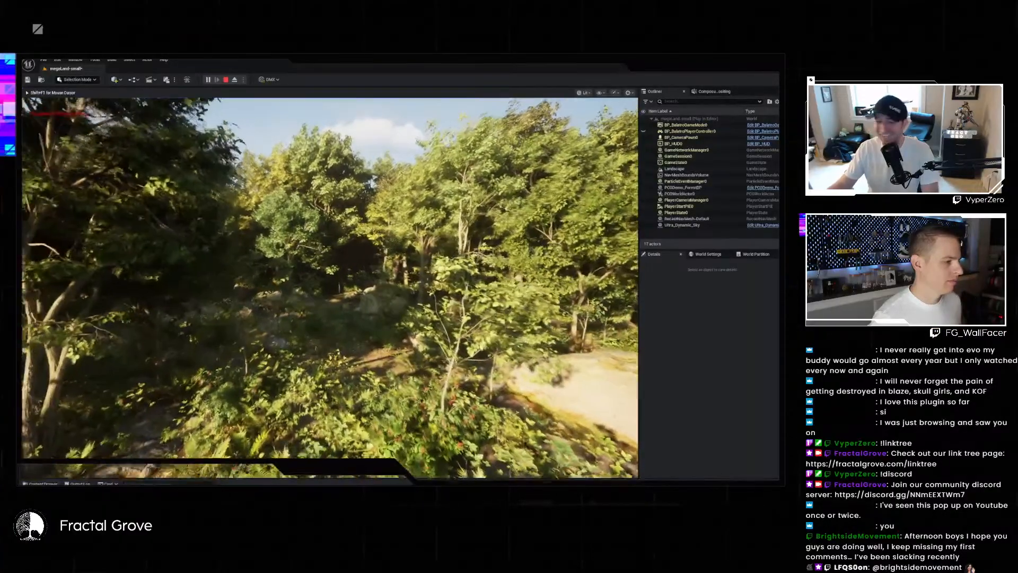
pyautogui.press('s')
pyautogui.press('w')
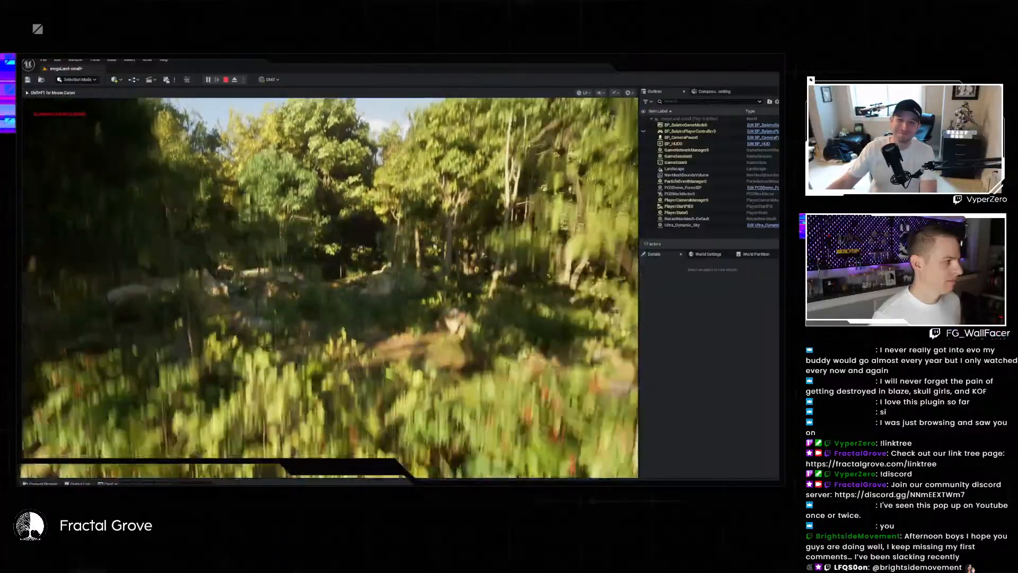
pyautogui.press('d')
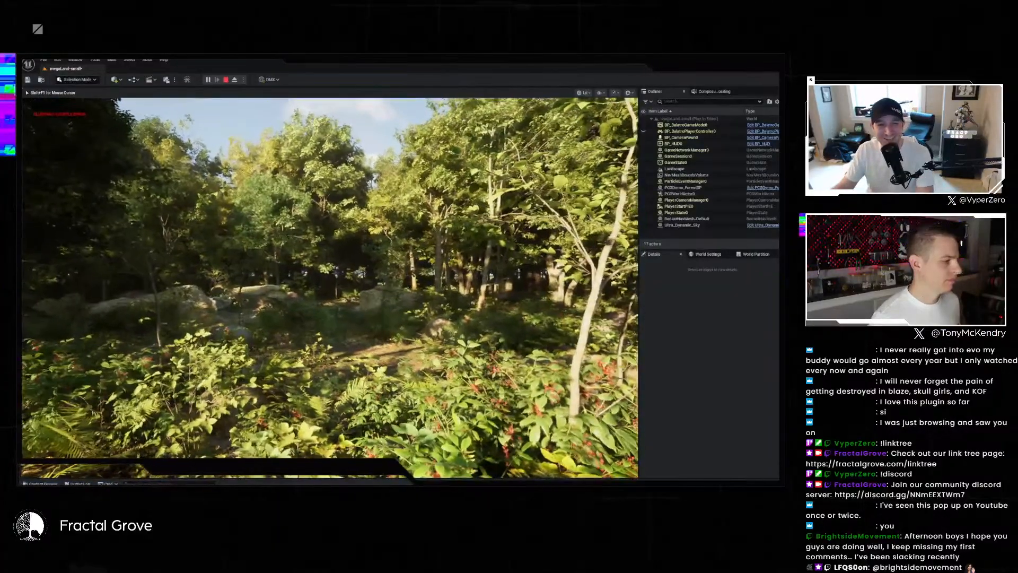
pyautogui.press('s')
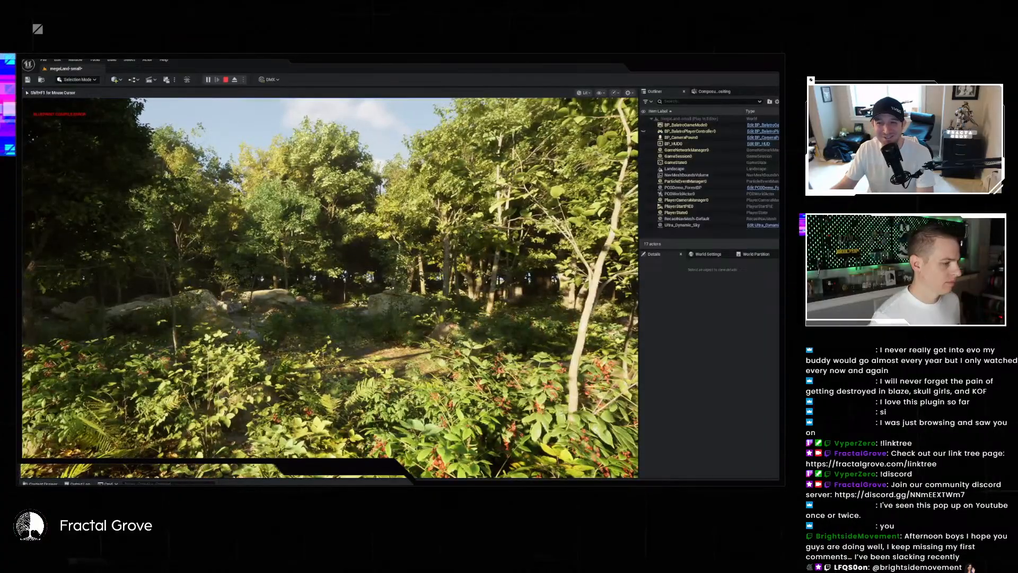
pyautogui.press('Escape')
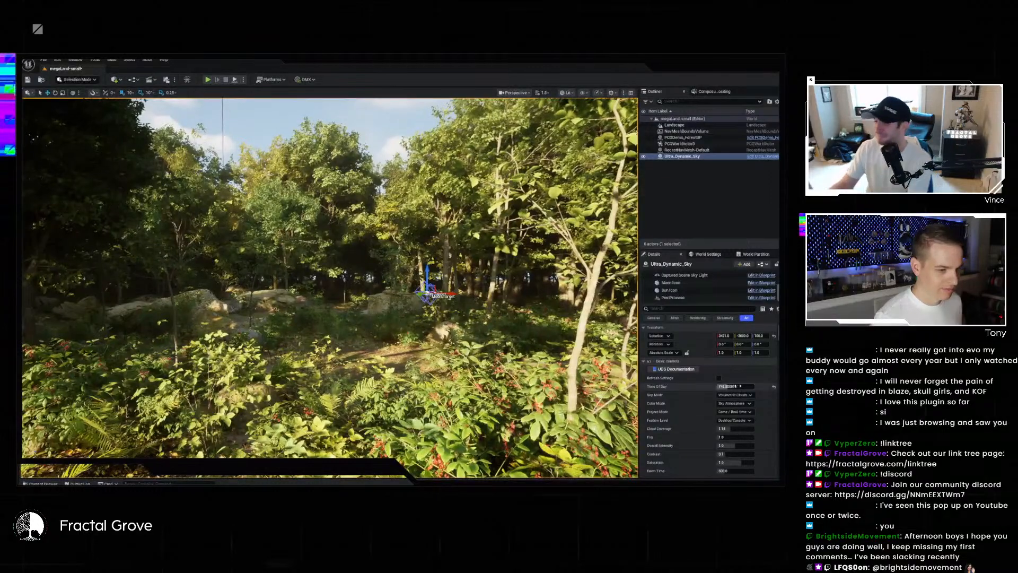
# - Shorten the sky's day and night lengths and play the level full screen, moving forward into the clearing before stopping
pyautogui.scroll(-5, 700, 404)
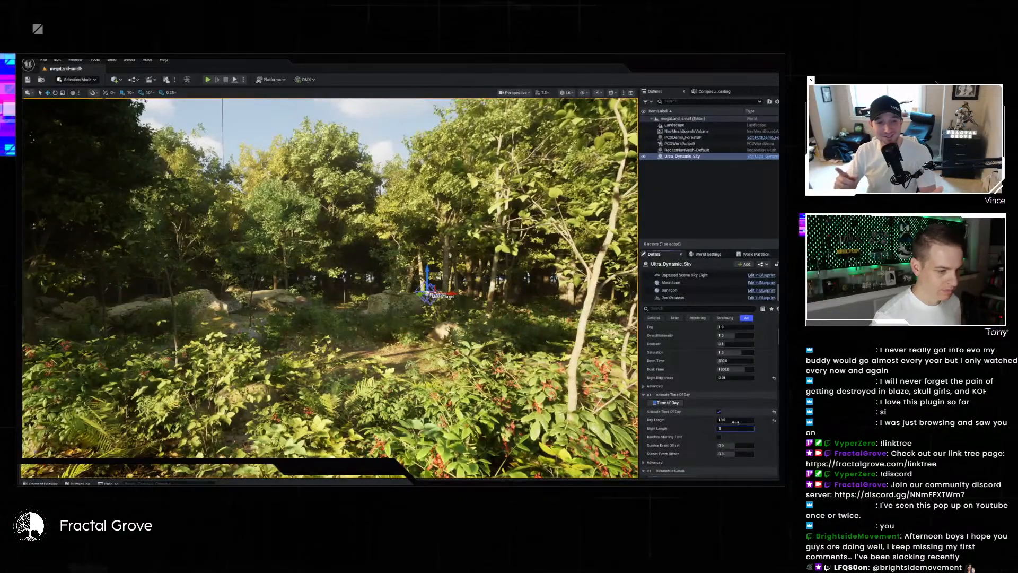
pyautogui.click(209, 80)
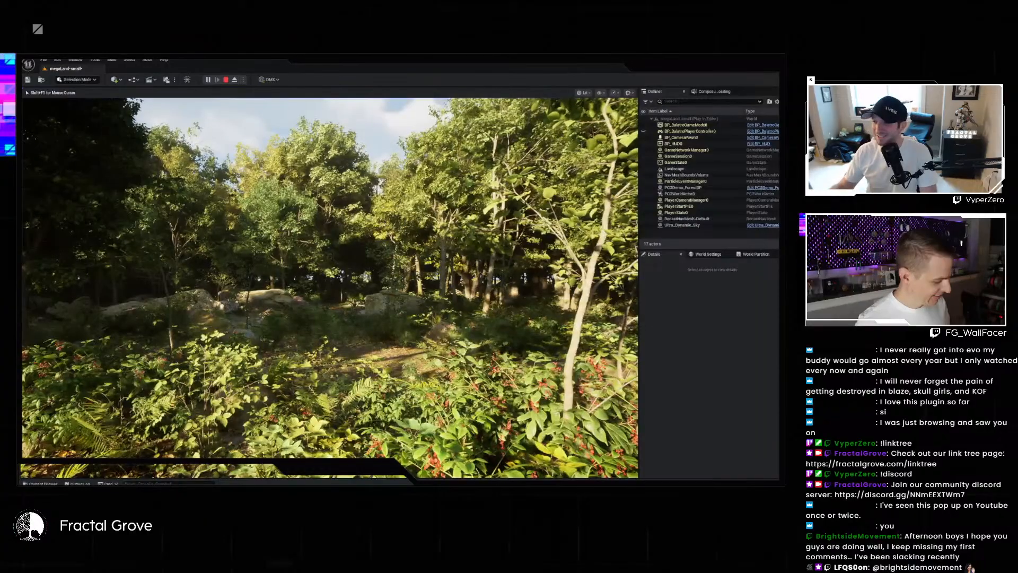
pyautogui.press('F11')
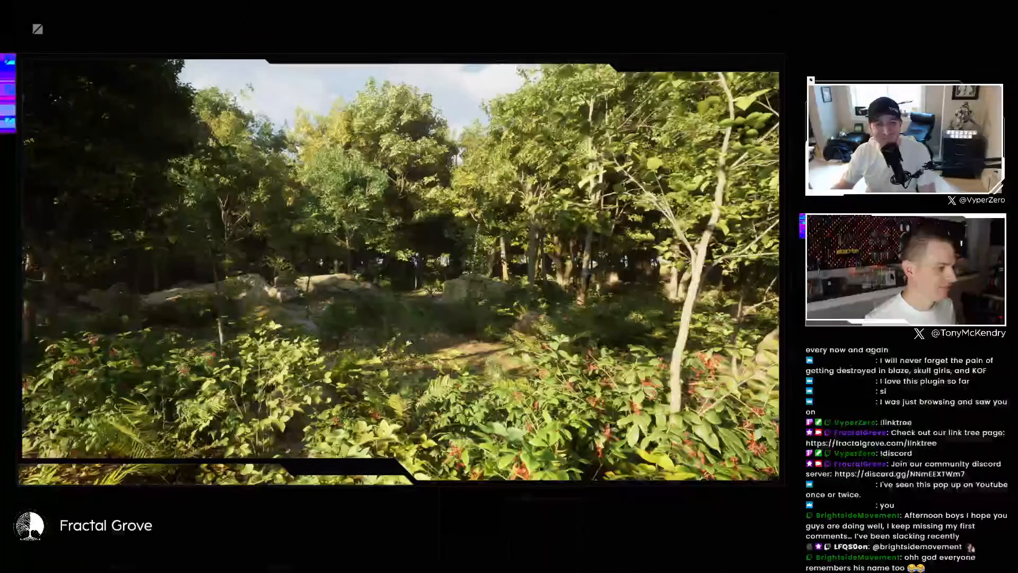
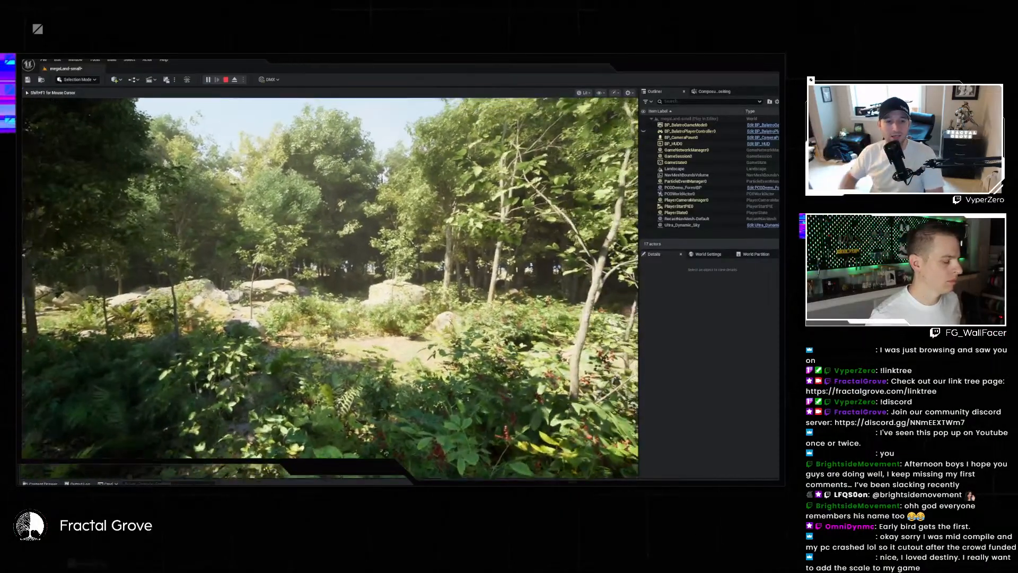
pyautogui.press('w')
pyautogui.press('s')
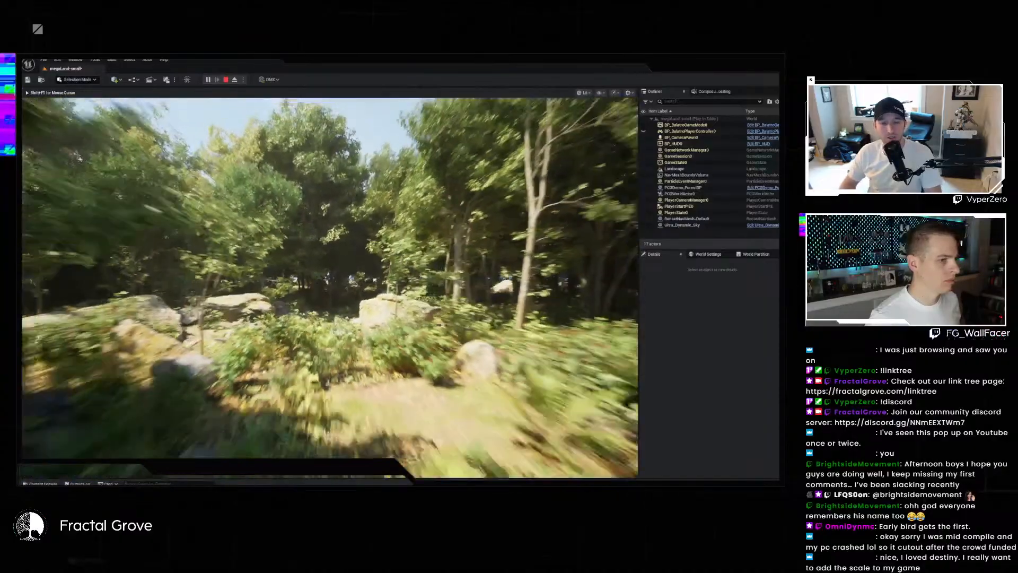
pyautogui.press('Escape')
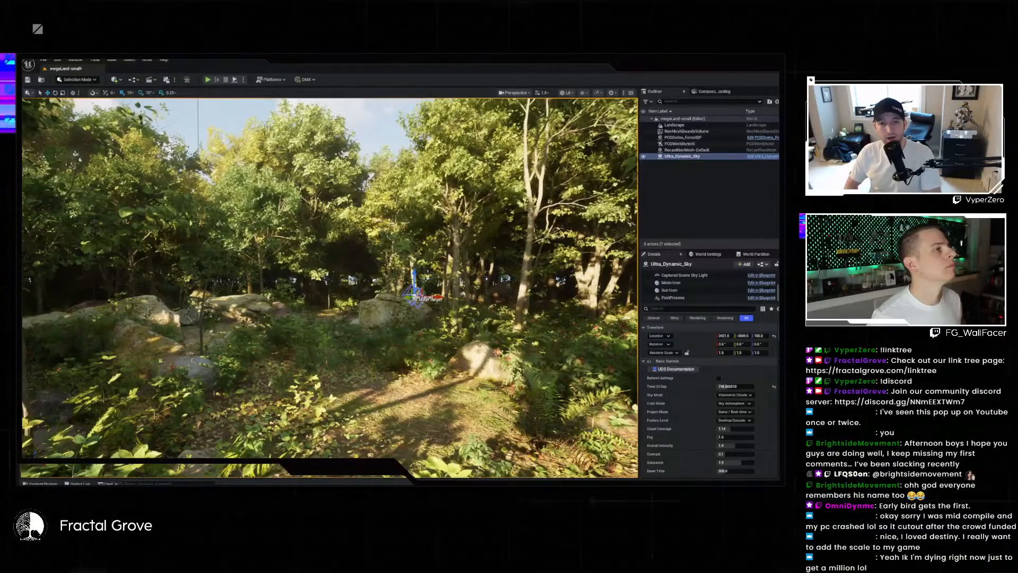
# - Set all viewport scalability groups to High
pyautogui.moveTo(631, 224); pyautogui.dragTo(603, 232, button='right')
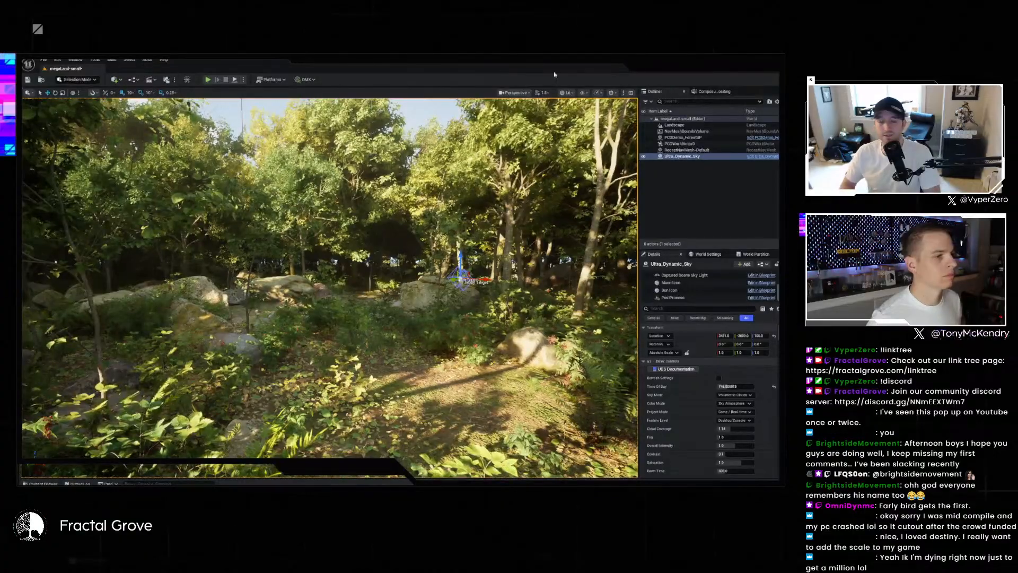
pyautogui.click(611, 93)
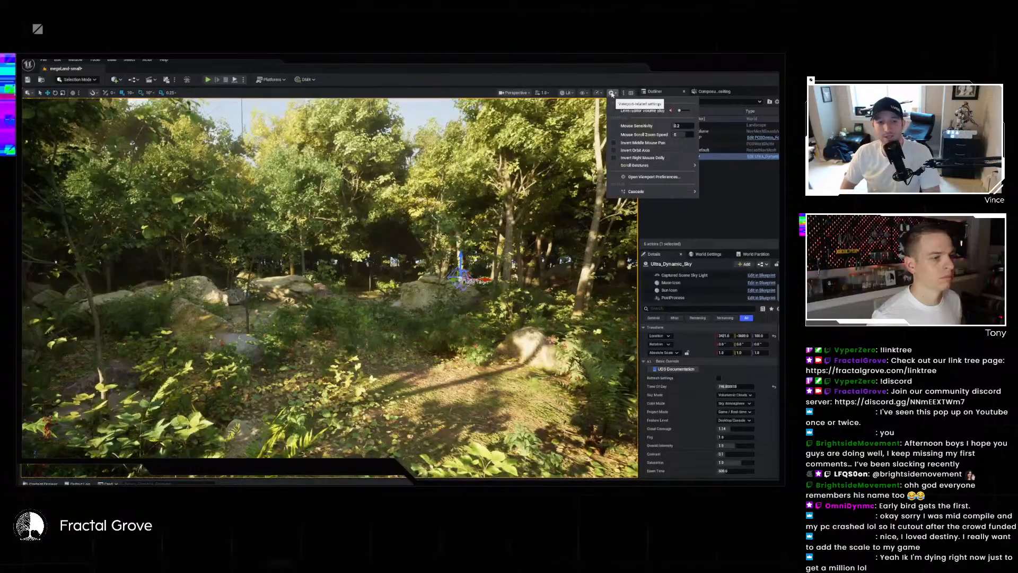
pyautogui.click(612, 94)
pyautogui.click(612, 94)
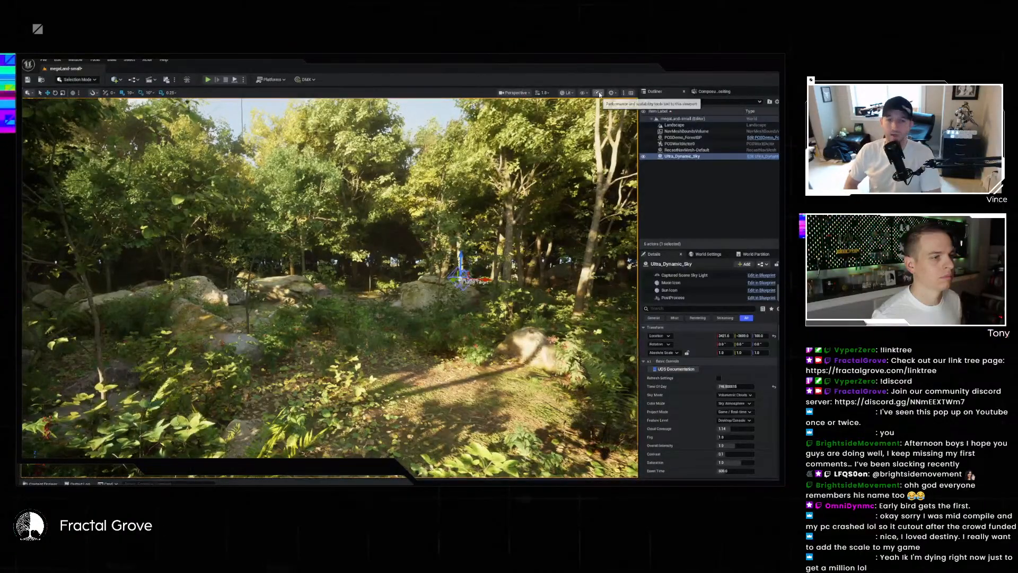
pyautogui.moveTo(639, 123)
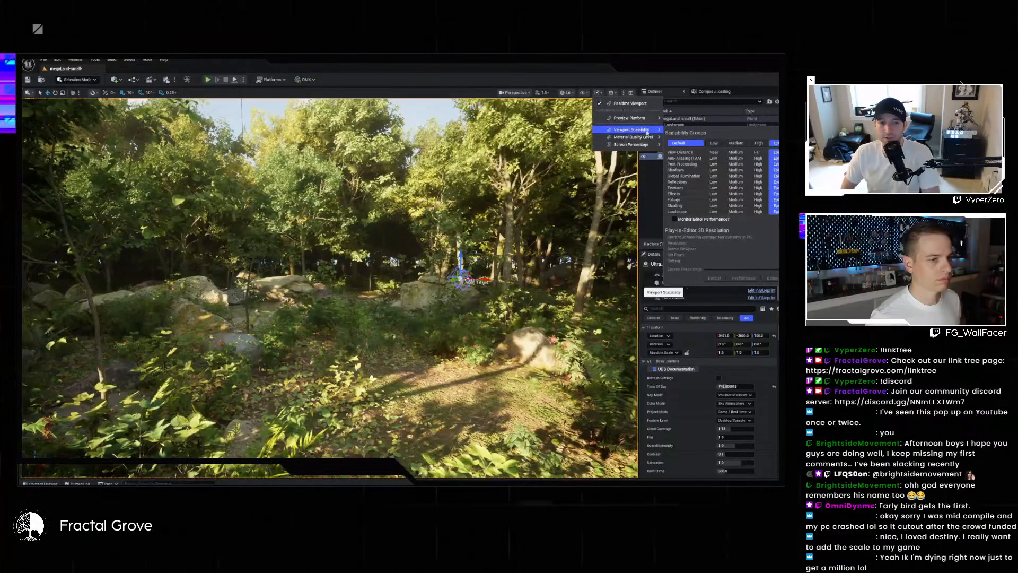
pyautogui.click(763, 146)
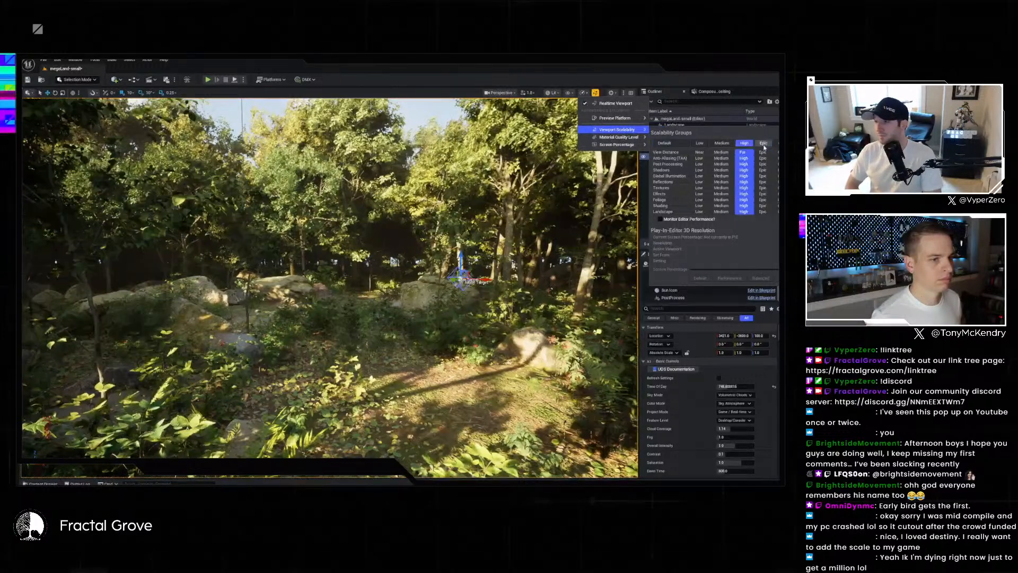
# - Leave the viewport quality options, deselect the sky actor, and fly over the clearing to examine the rocks, trees and lighting
pyautogui.moveTo(617, 144)
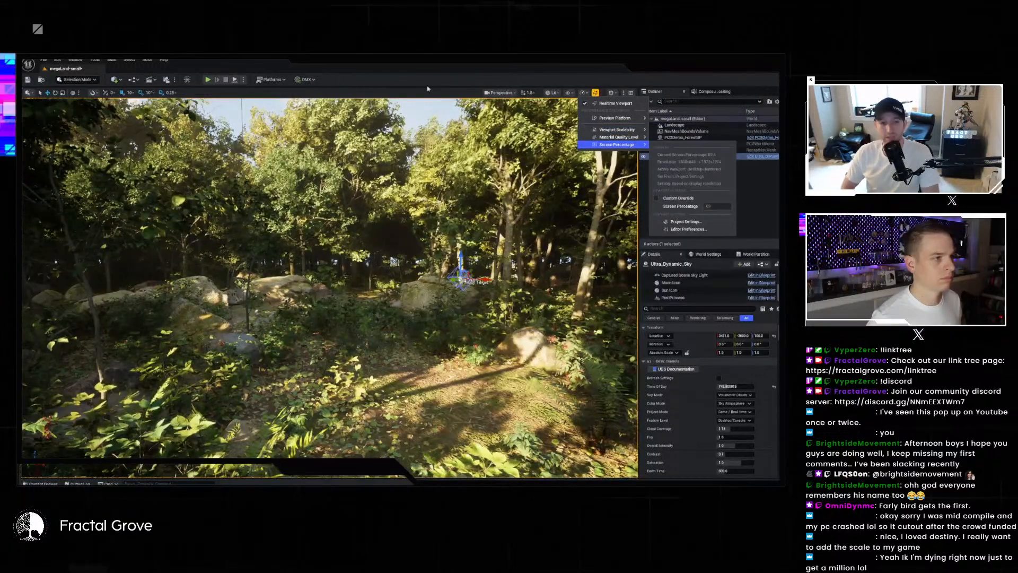
pyautogui.click(420, 72)
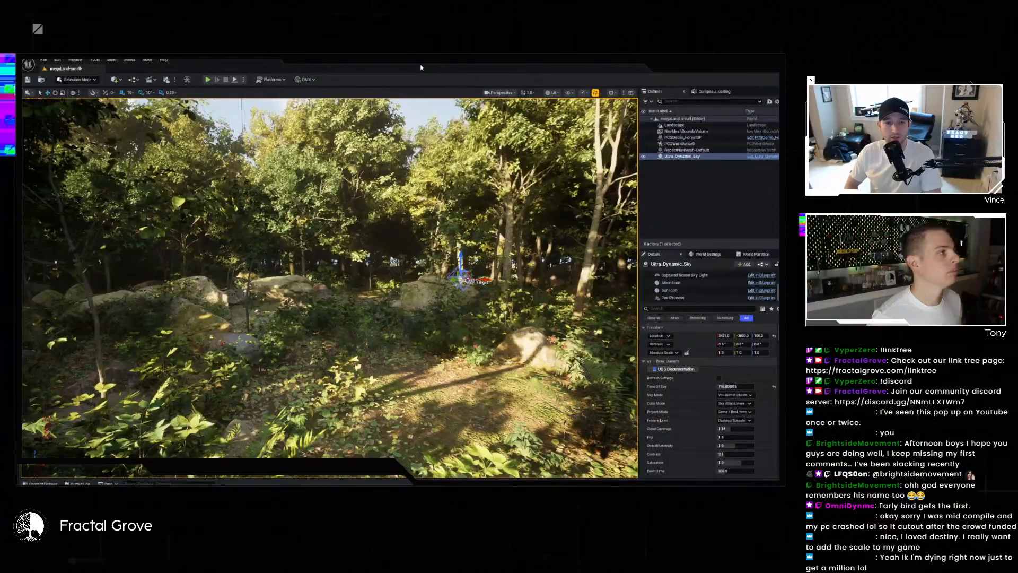
pyautogui.moveTo(330, 286); pyautogui.dragTo(358, 314, button='right')
pyautogui.moveTo(443, 172)
pyautogui.mouseDown(button='right')
pyautogui.moveTo(432, 165)
pyautogui.moveTo(456, 162)
pyautogui.mouseUp(button='right')
pyautogui.press('Escape')
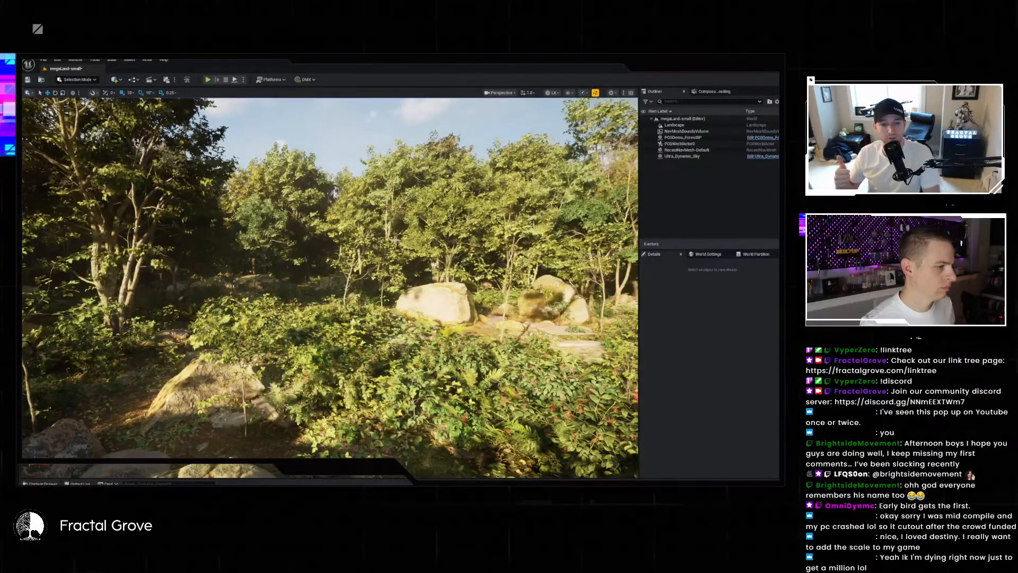
pyautogui.moveTo(395, 241); pyautogui.dragTo(345, 284, button='right')
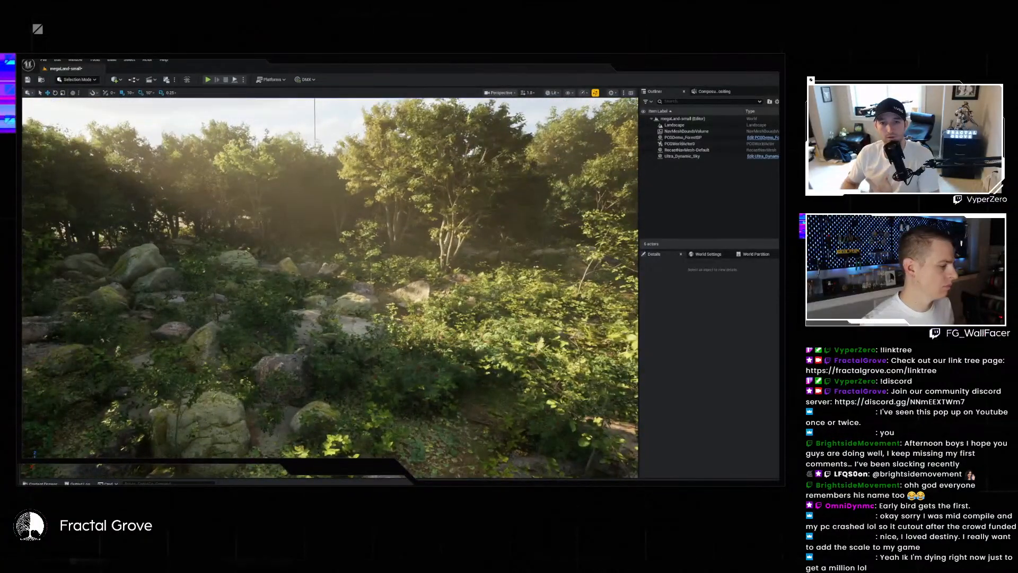
# - Browse the project's root Content folder with its asset search left empty
pyautogui.click(38, 483)
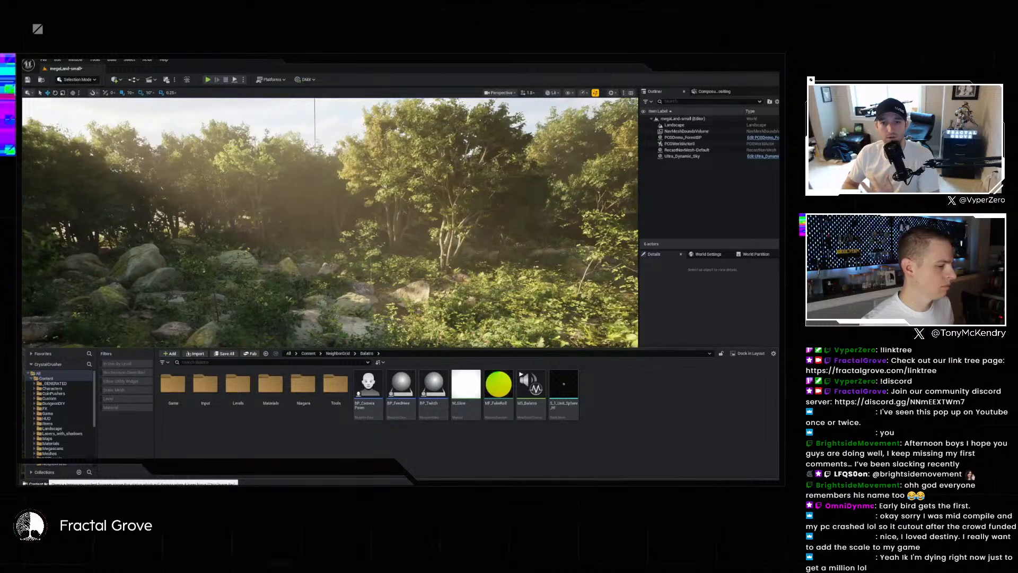
pyautogui.click(46, 378)
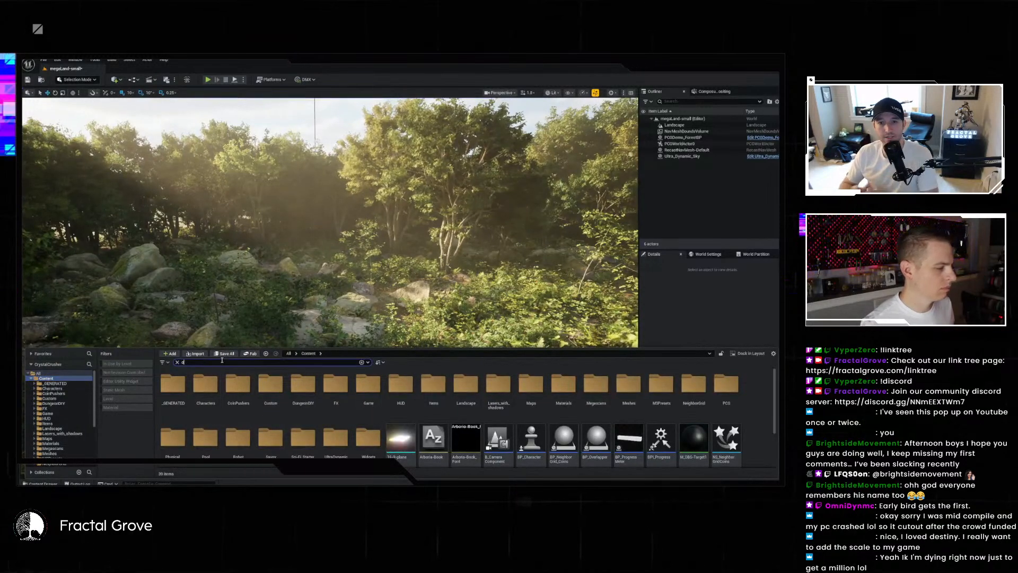
pyautogui.press('BackSpace')
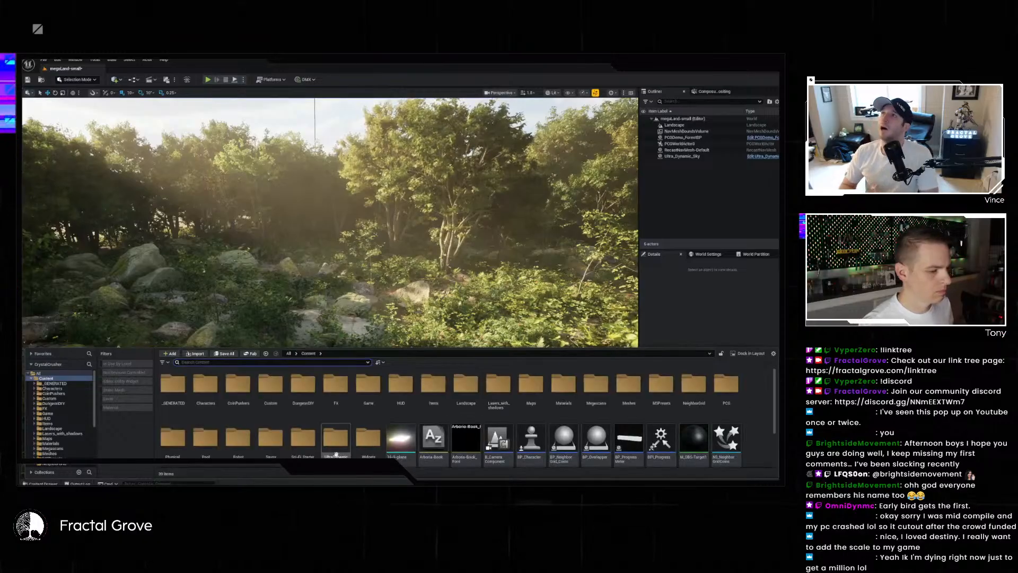
# - Switch to the file manager and locate the ElectricDreamsEnv54 folder in the D: drive's Unreal folder
pyautogui.hotkey('alt', 'Tab')
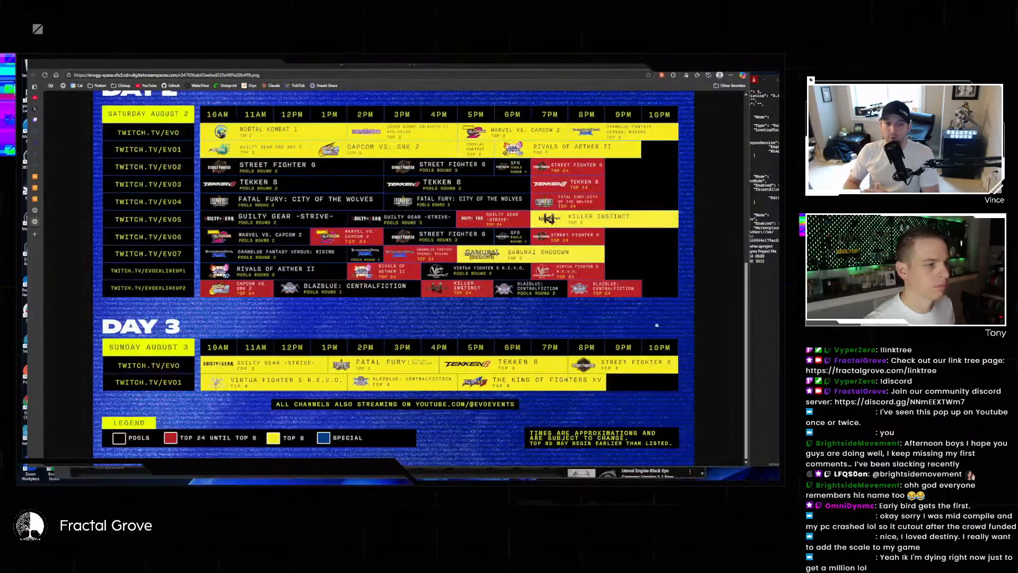
pyautogui.hotkey('alt', 'Tab')
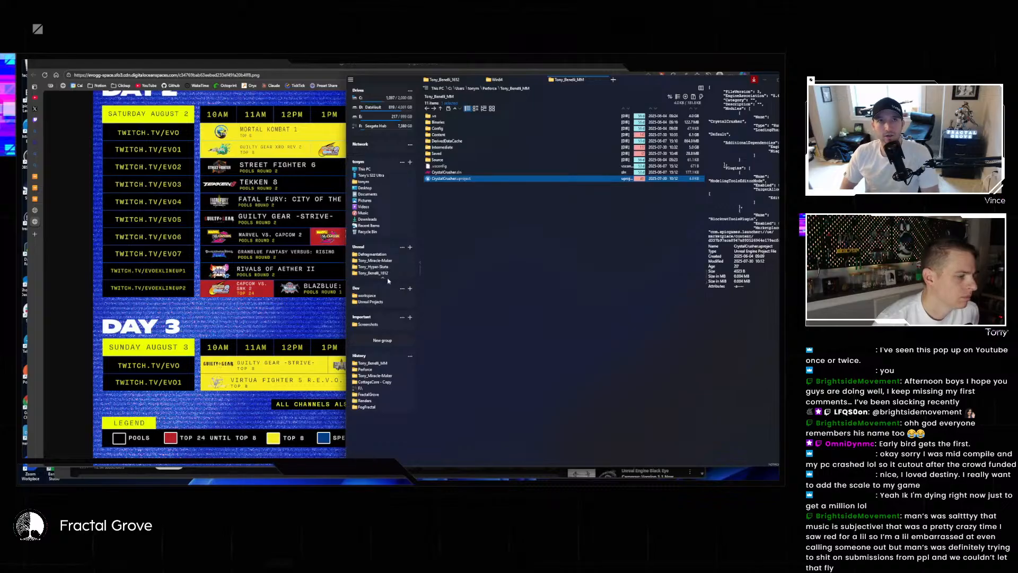
pyautogui.click(373, 107)
pyautogui.click(440, 154)
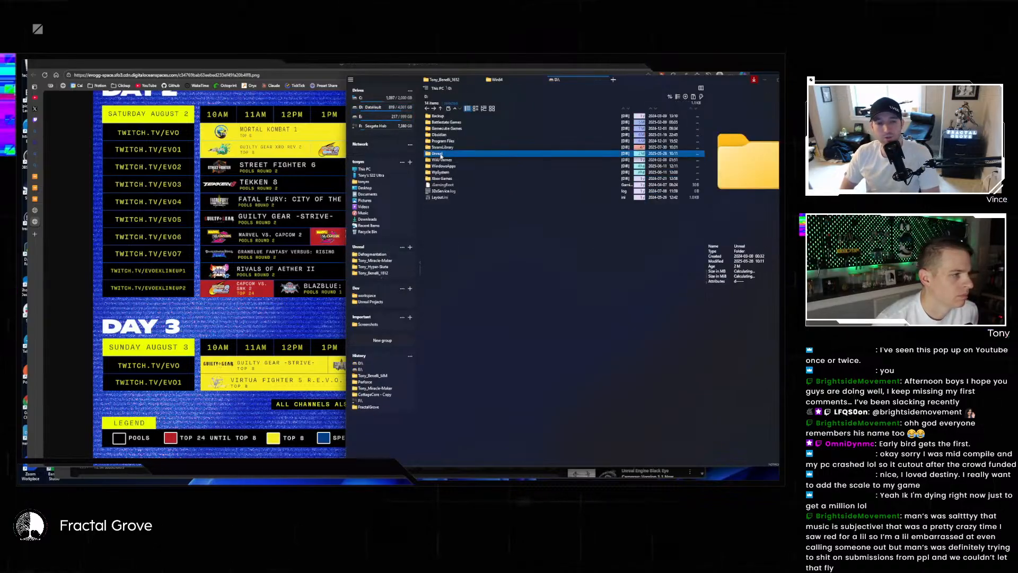
pyautogui.doubleClick(441, 154)
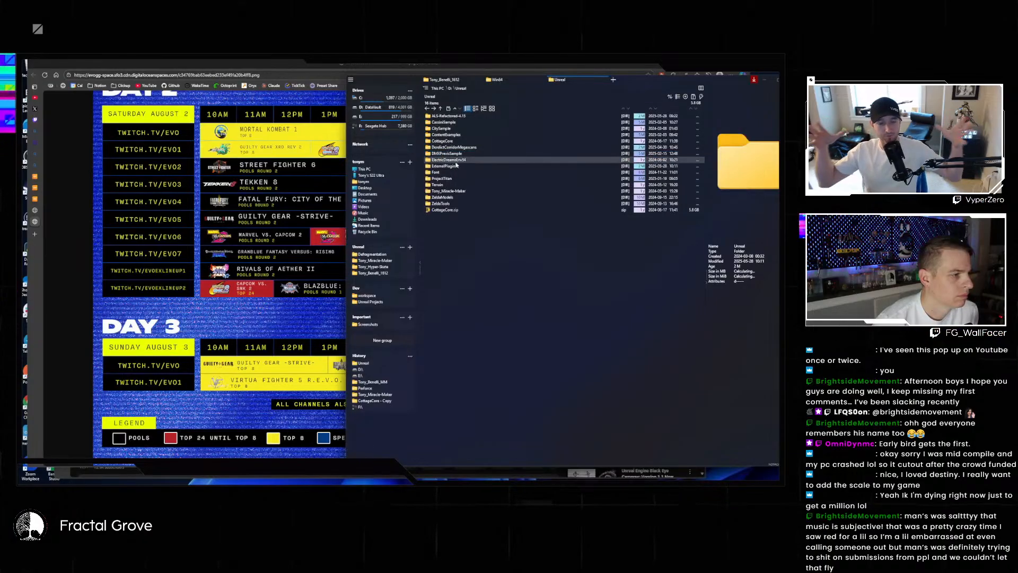
pyautogui.click(455, 160)
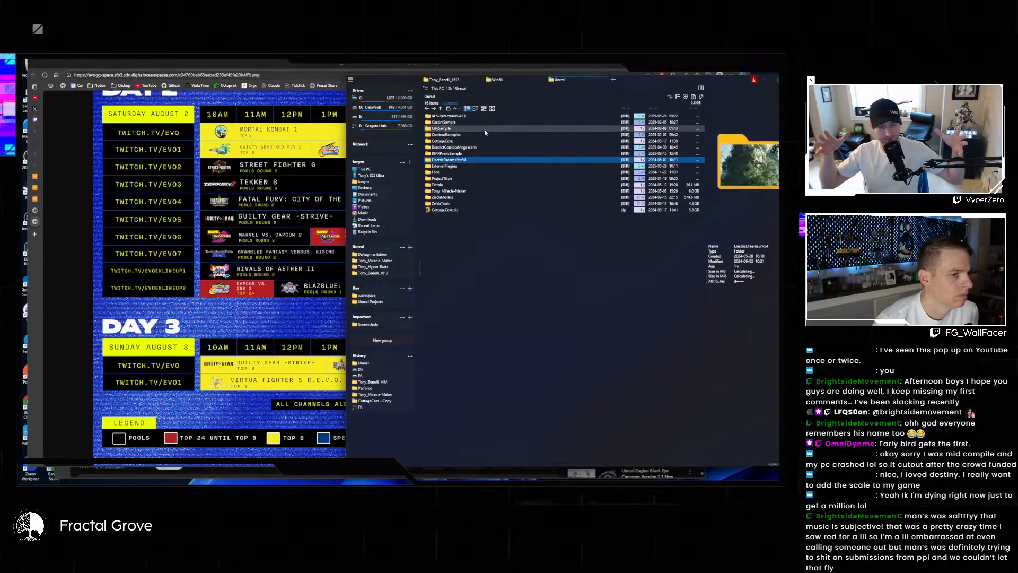
pyautogui.click(466, 160)
pyautogui.press('Escape')
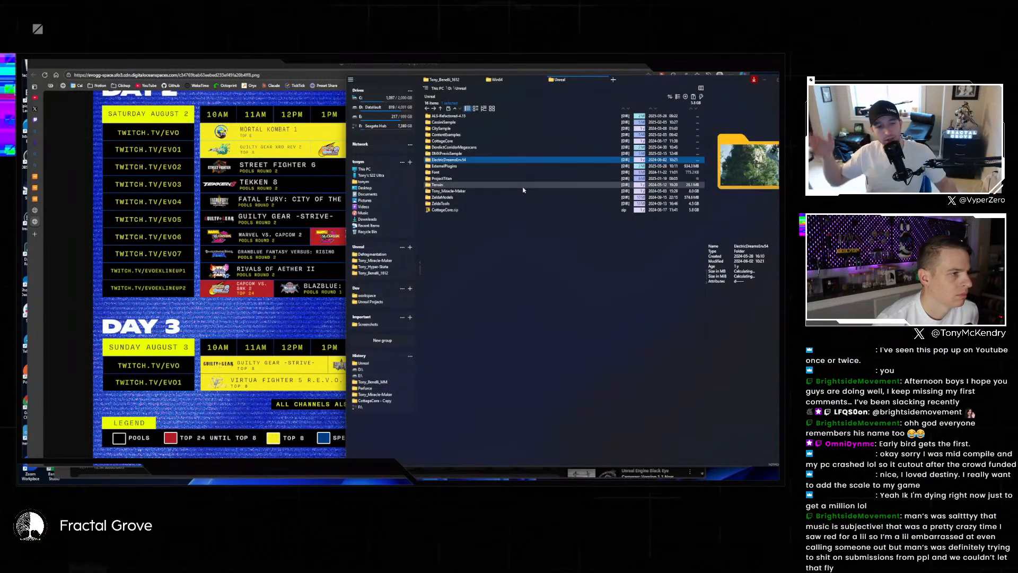
# - Try to open the ElectricDreamsEnv54 project file from its folder, then return to the Unreal folder
pyautogui.doubleClick(464, 161)
pyautogui.doubleClick(454, 185)
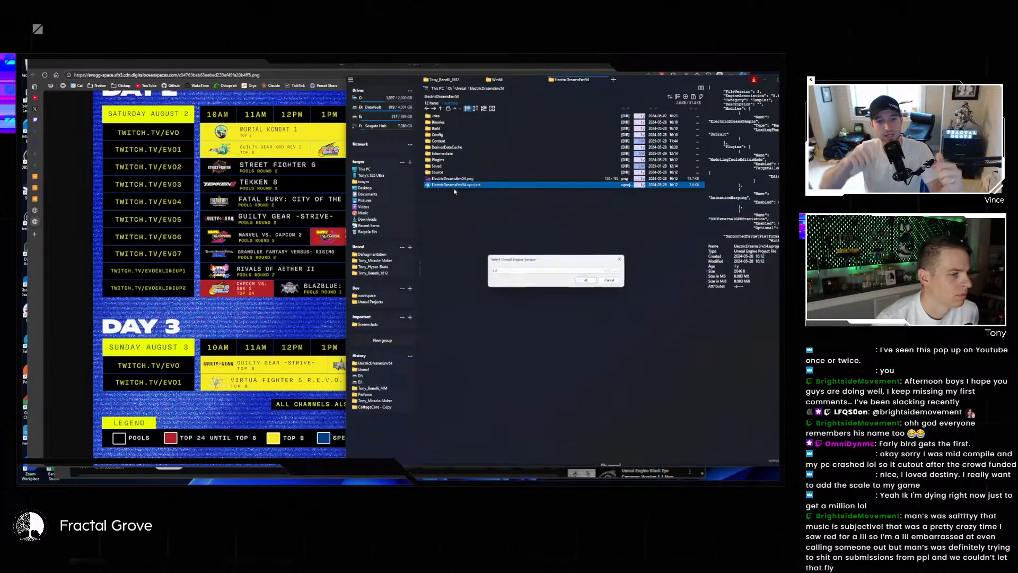
pyautogui.click(613, 281)
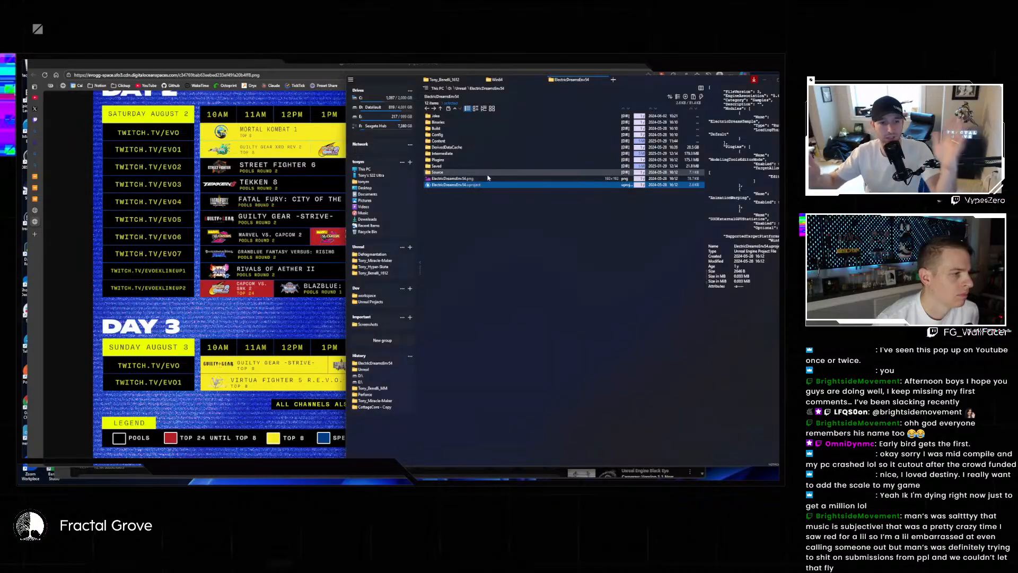
pyautogui.press('BackSpace')
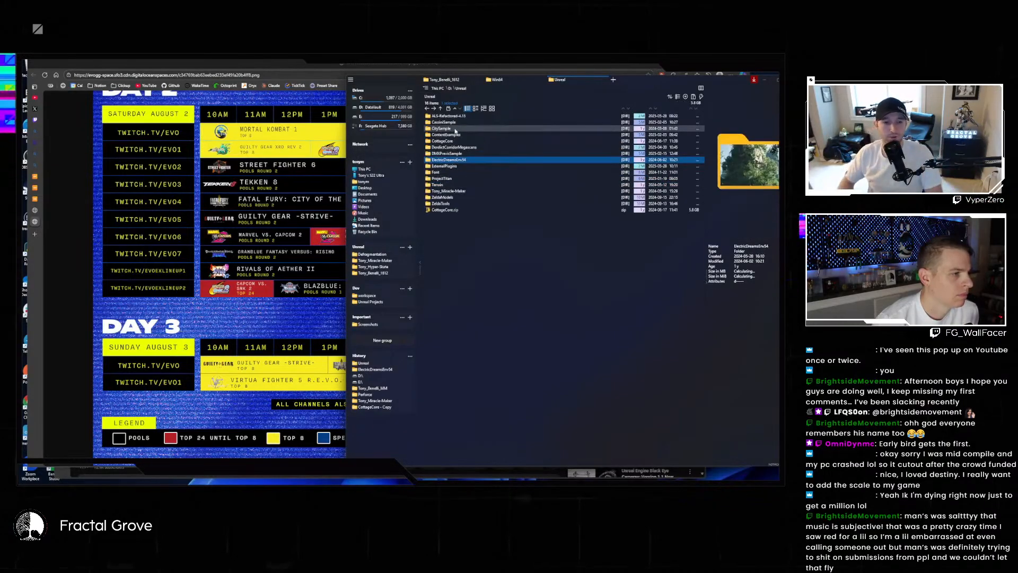
# - Look through the ElectricDreamsEnv54 project's Content folder, down to the nested Materials folder inside Substrate
pyautogui.doubleClick(453, 160)
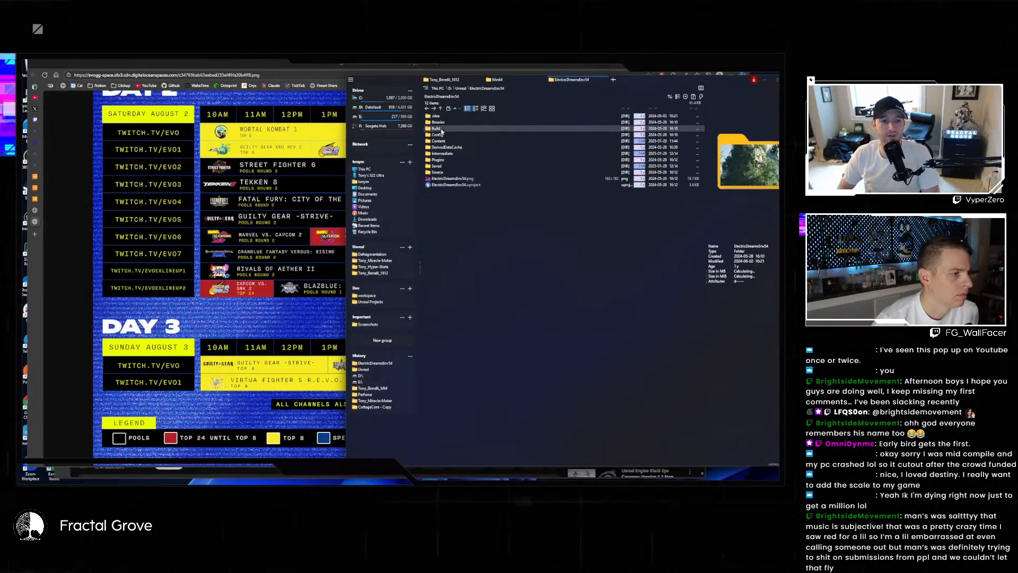
pyautogui.click(443, 141)
pyautogui.doubleClick(445, 143)
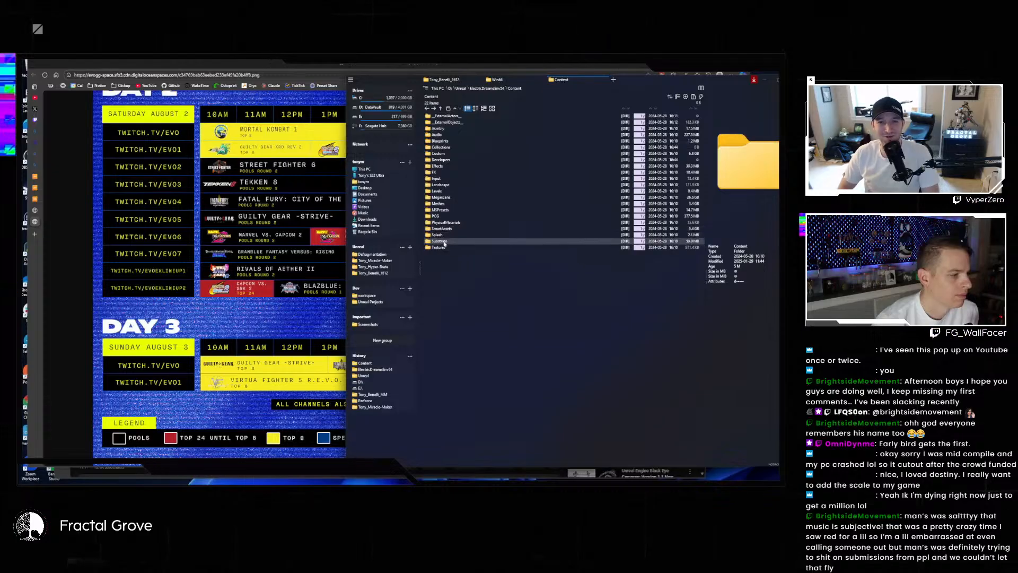
pyautogui.doubleClick(440, 242)
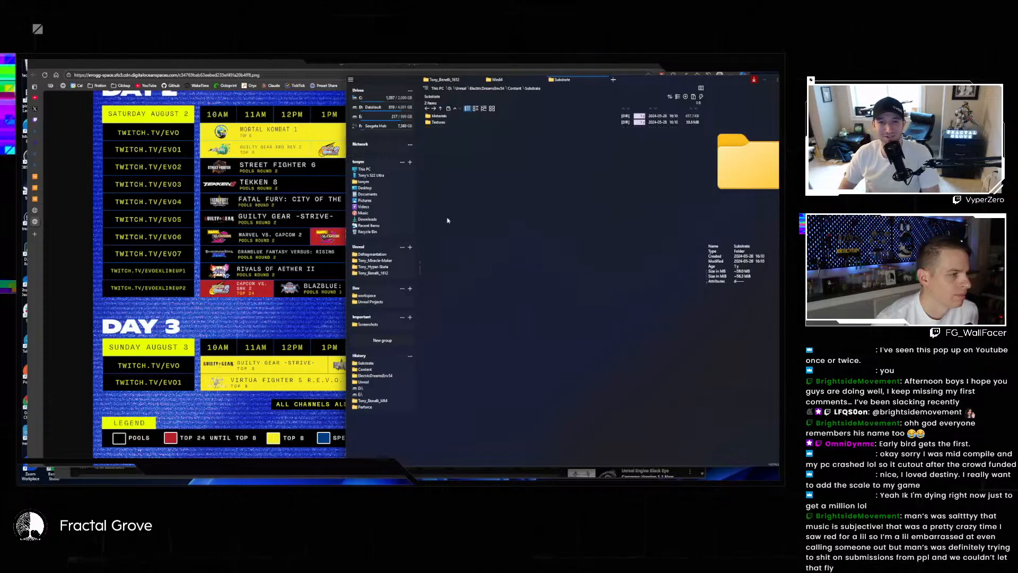
pyautogui.doubleClick(448, 122)
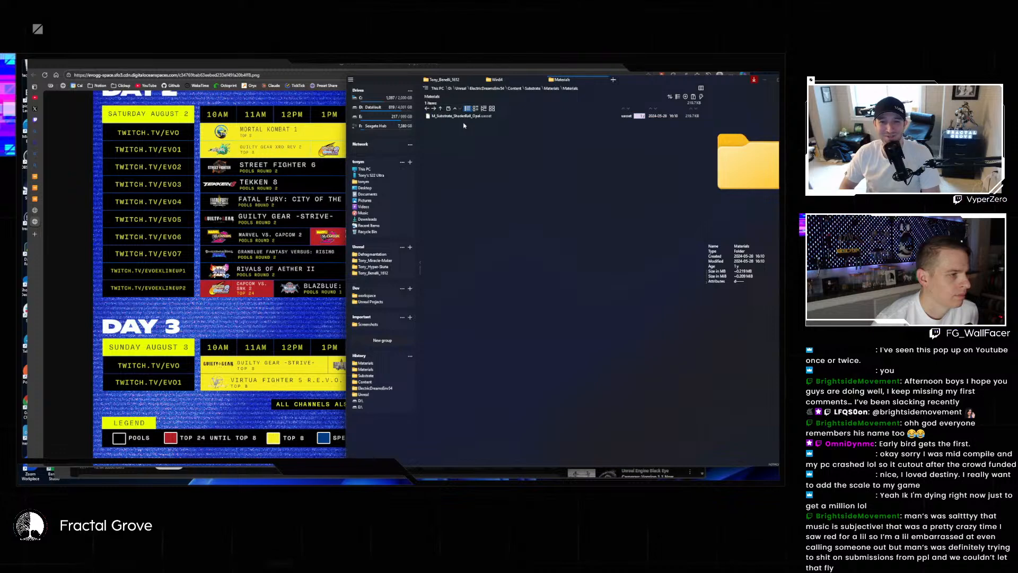
# - Go back up to the D: drive and open the Unreal Projects folder inside Backup
pyautogui.hotkey('alt', 'Left')
pyautogui.hotkey('alt', 'Left')
pyautogui.hotkey('alt', 'Left')
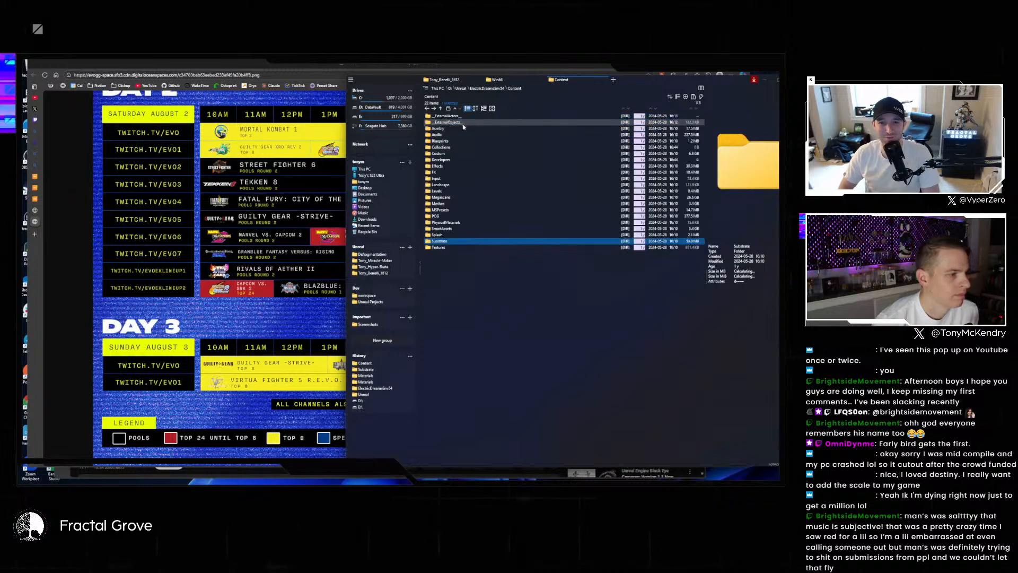
pyautogui.hotkey('alt', 'Left')
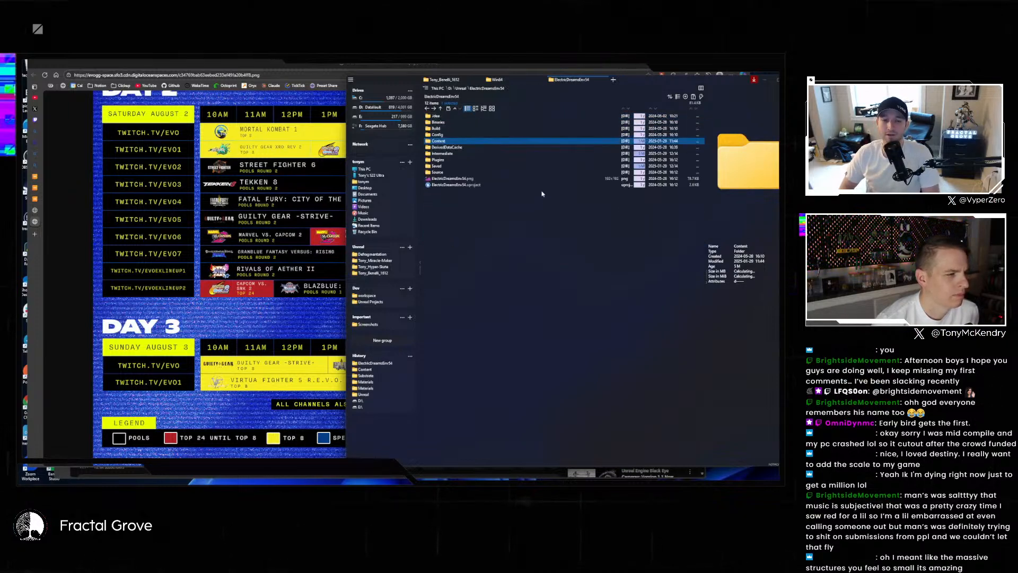
pyautogui.hotkey('alt', 'Left')
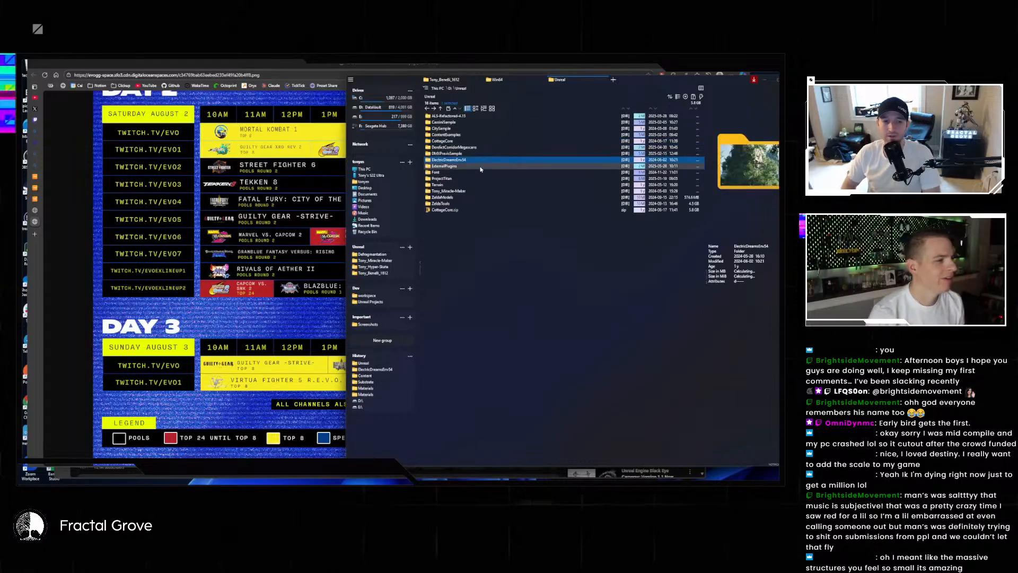
pyautogui.hotkey('alt', 'Up')
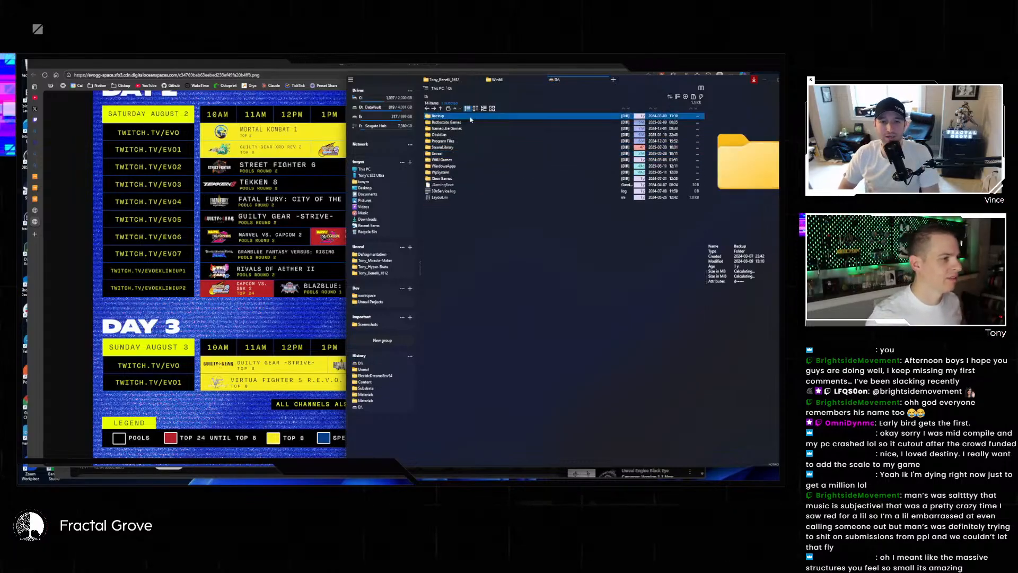
pyautogui.doubleClick(470, 116)
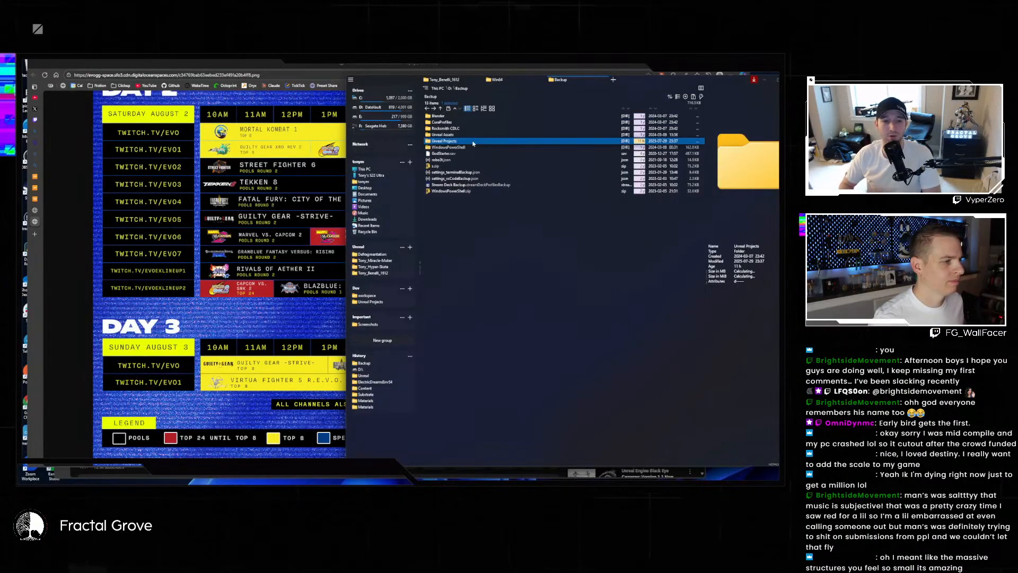
pyautogui.doubleClick(475, 142)
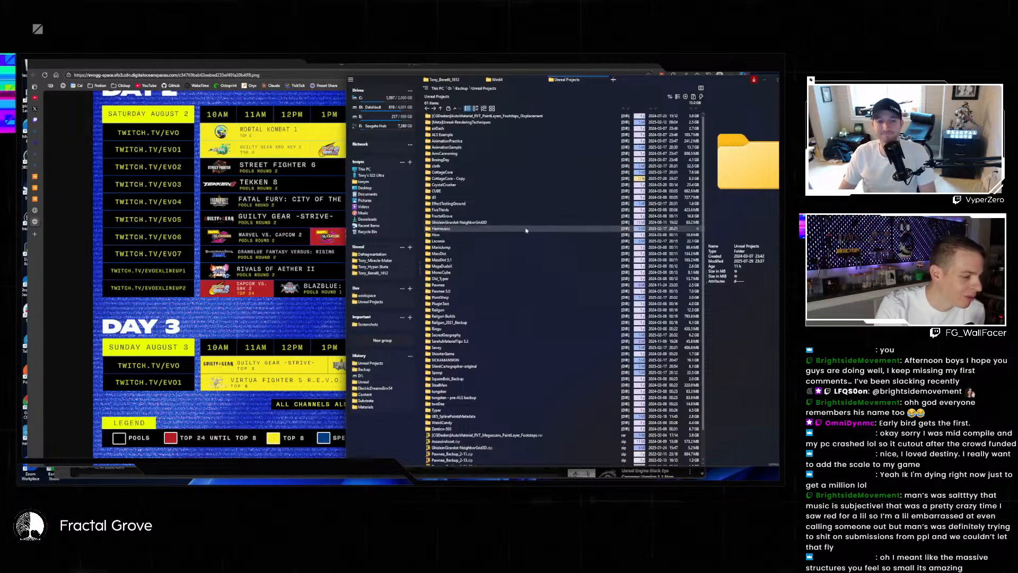
# - Open the Content folder of the CottageCore - Copy project and check its Materials folder
pyautogui.click(525, 354)
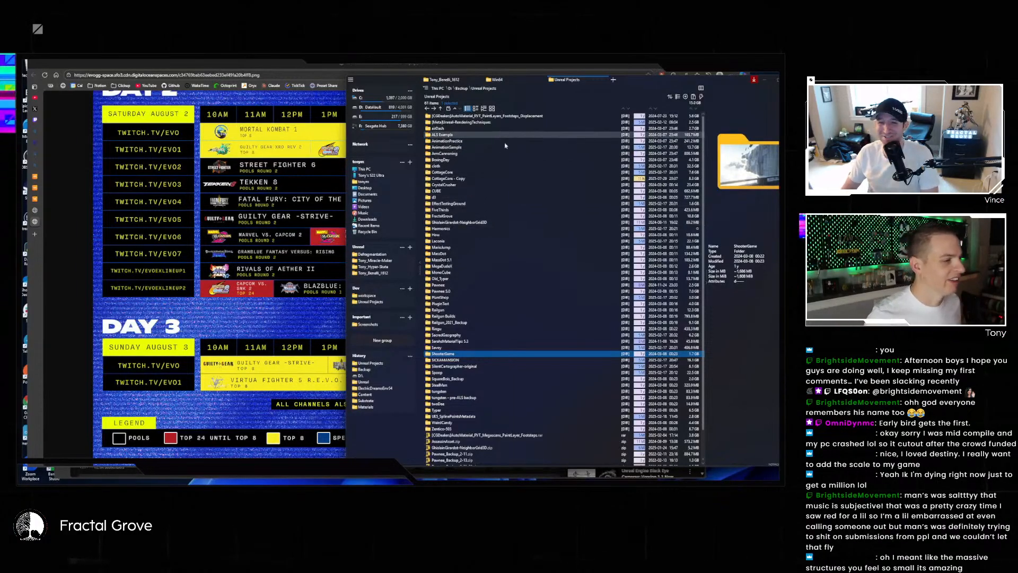
pyautogui.click(500, 172)
pyautogui.doubleClick(500, 178)
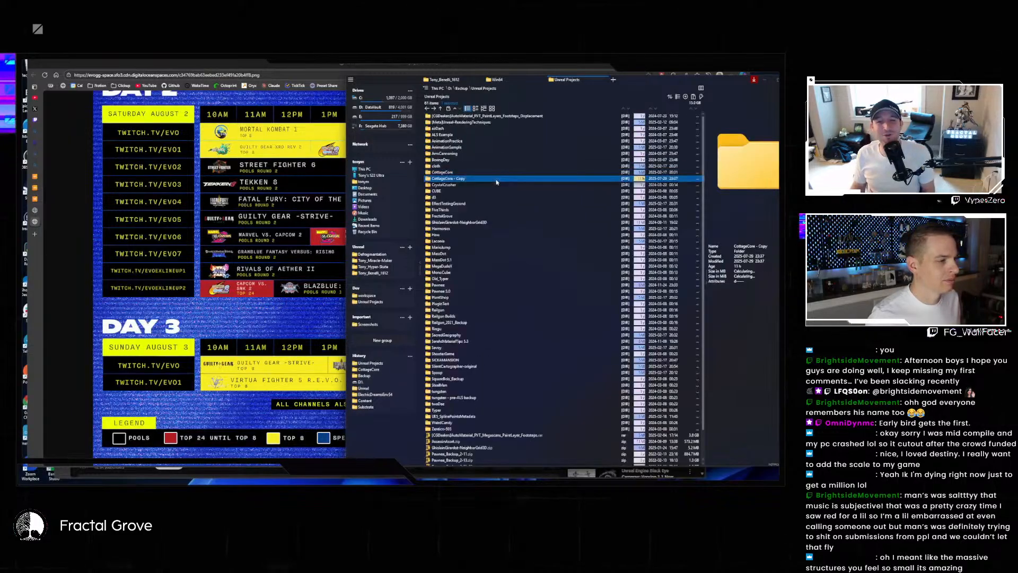
pyautogui.click(448, 122)
pyautogui.doubleClick(451, 124)
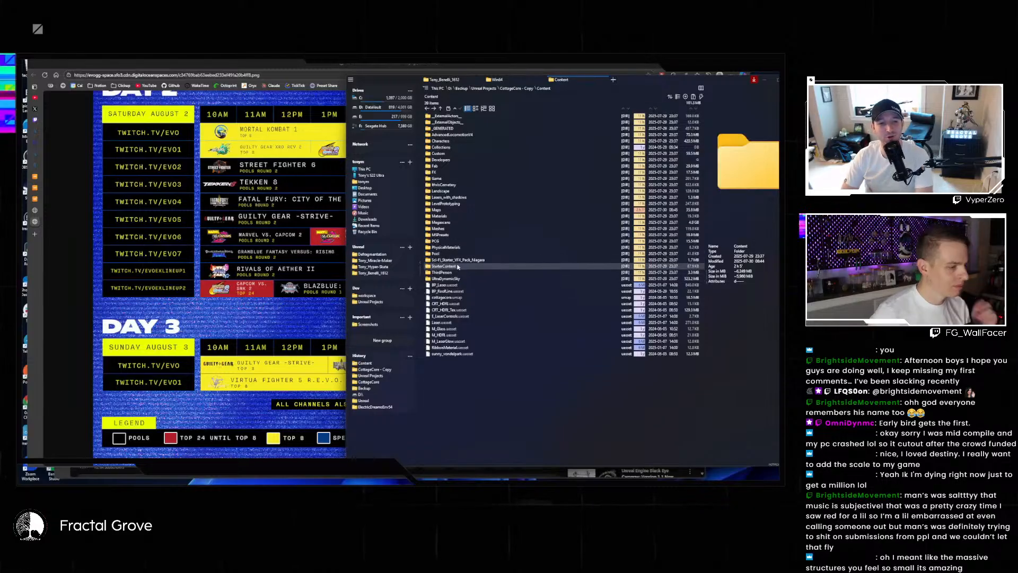
pyautogui.doubleClick(495, 221)
pyautogui.hotkey('alt', 'Left')
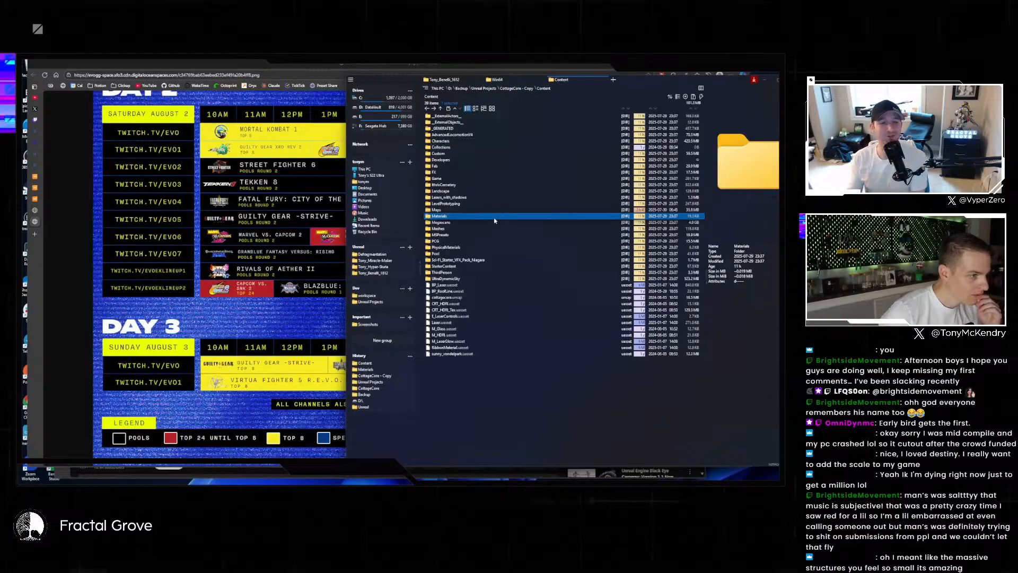
# - Return to the Unreal Projects folder, scan its project list, and go back to the Backup folder
pyautogui.hotkey('alt', 'Left')
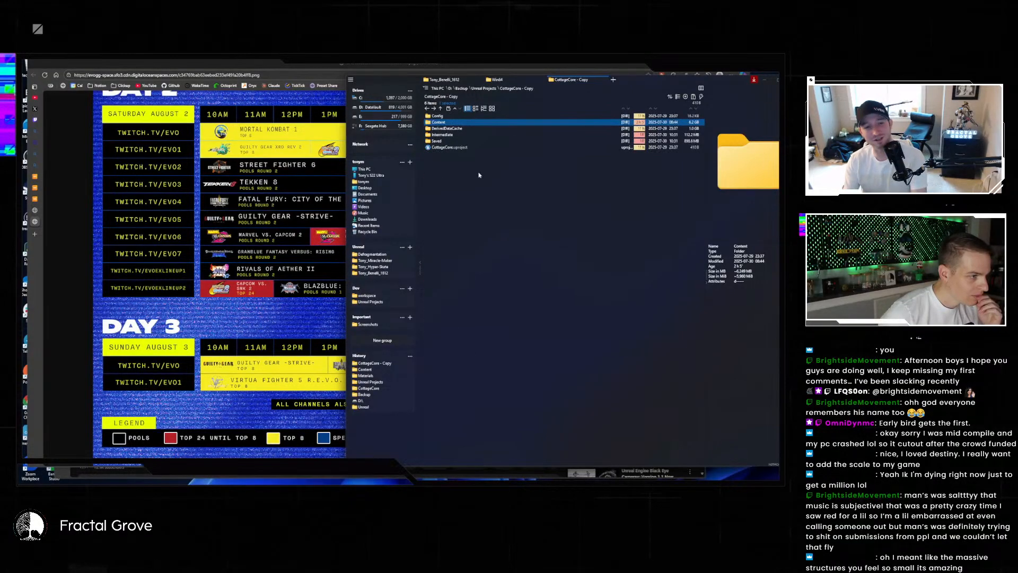
pyautogui.hotkey('alt', 'Left')
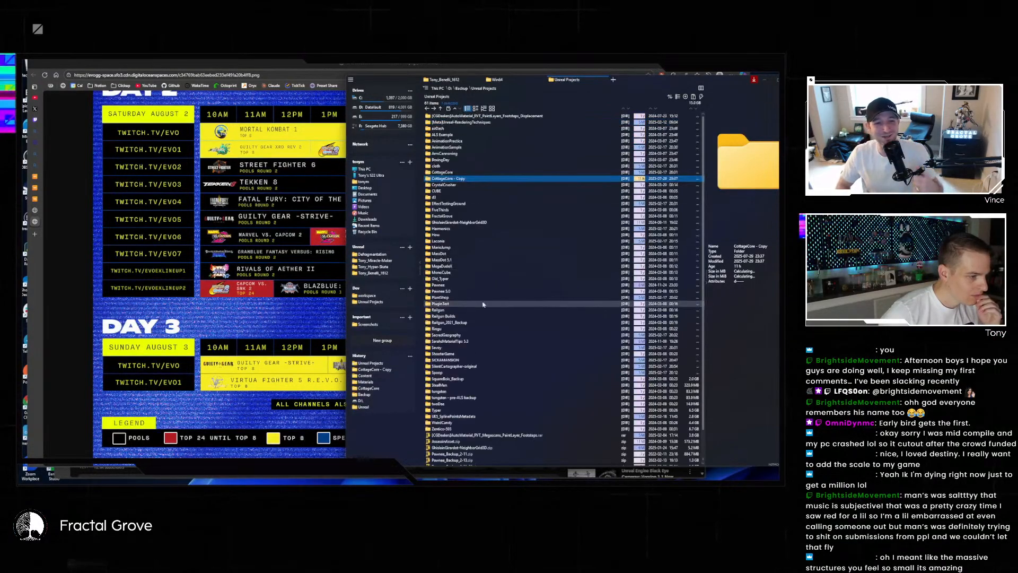
pyautogui.scroll(-2, 479, 291)
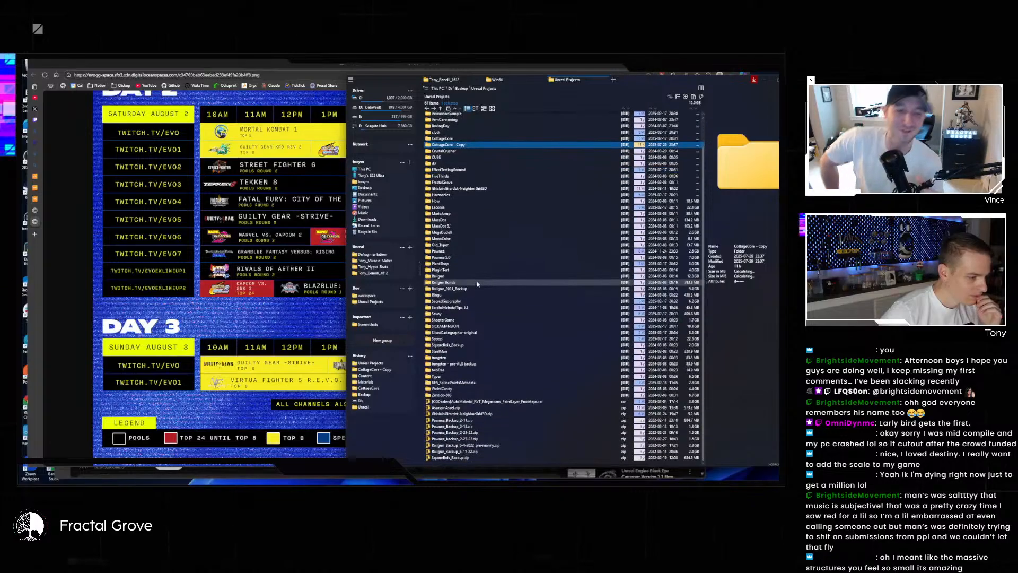
pyautogui.scroll(2, 479, 280)
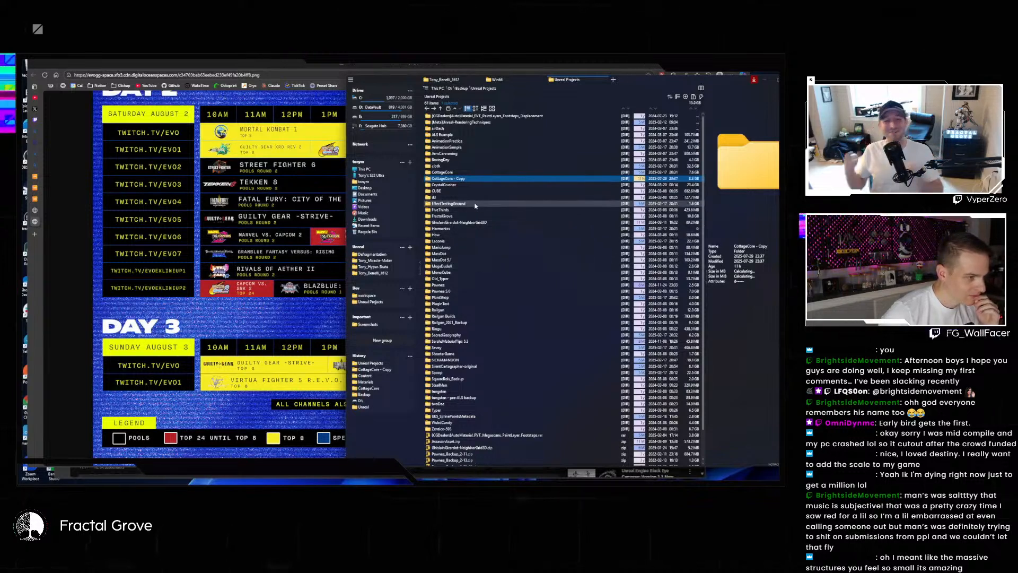
pyautogui.hotkey('alt', 'Left')
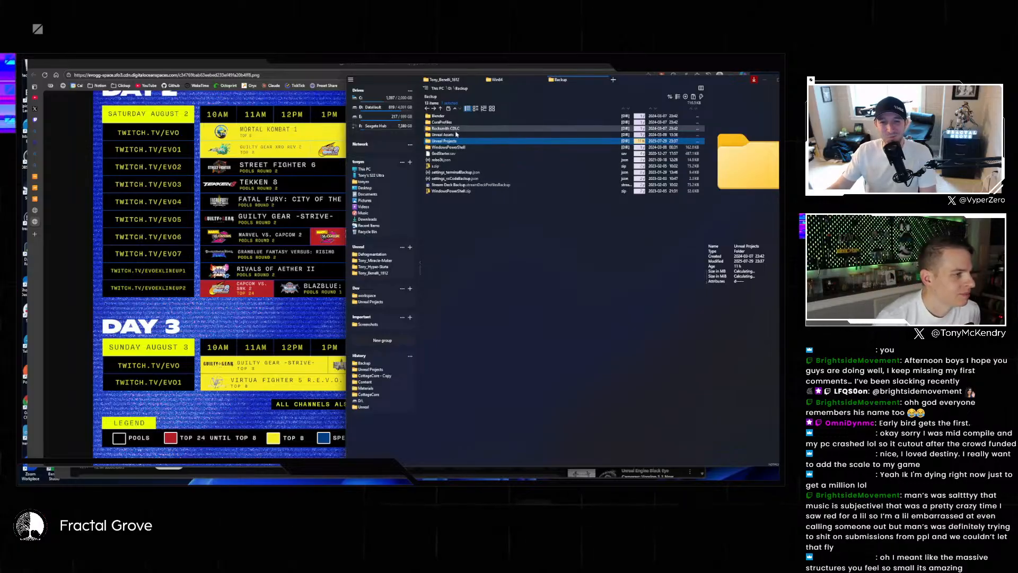
# - Check the Content folder of the CottageCore project in D:\Unreal and return to the Unreal folder
pyautogui.hotkey('alt', 'Left')
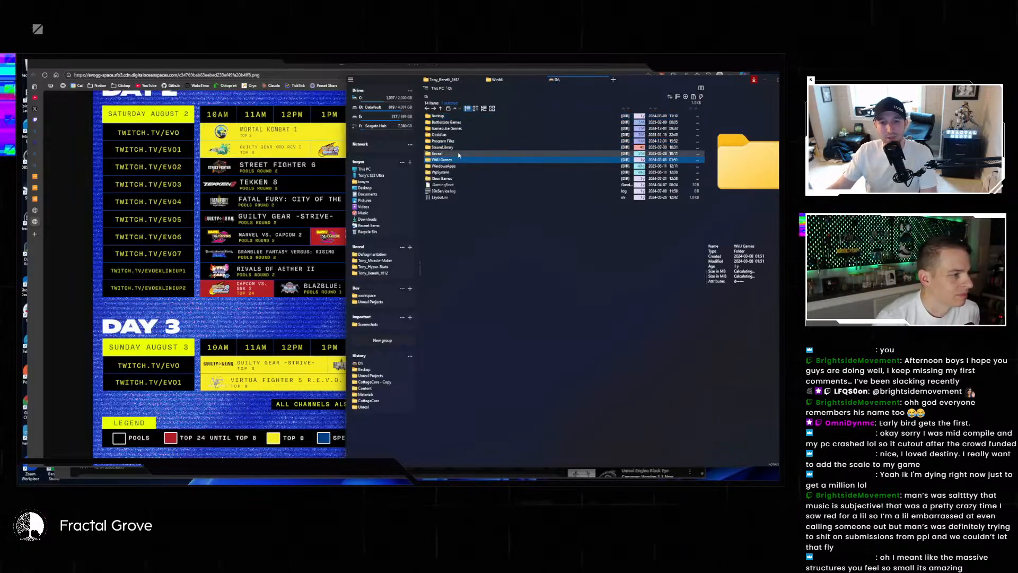
pyautogui.doubleClick(459, 154)
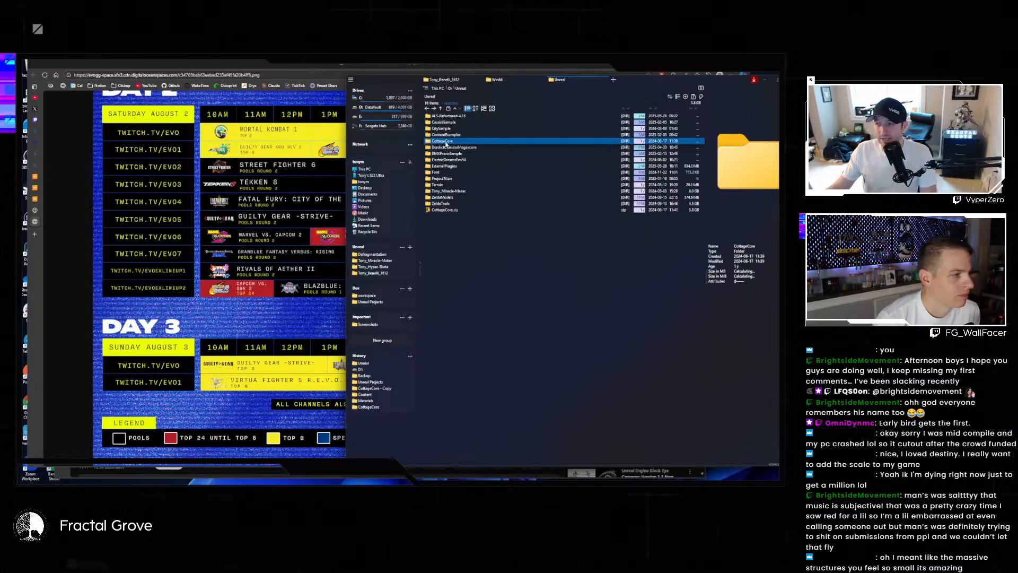
pyautogui.doubleClick(446, 141)
pyautogui.doubleClick(438, 126)
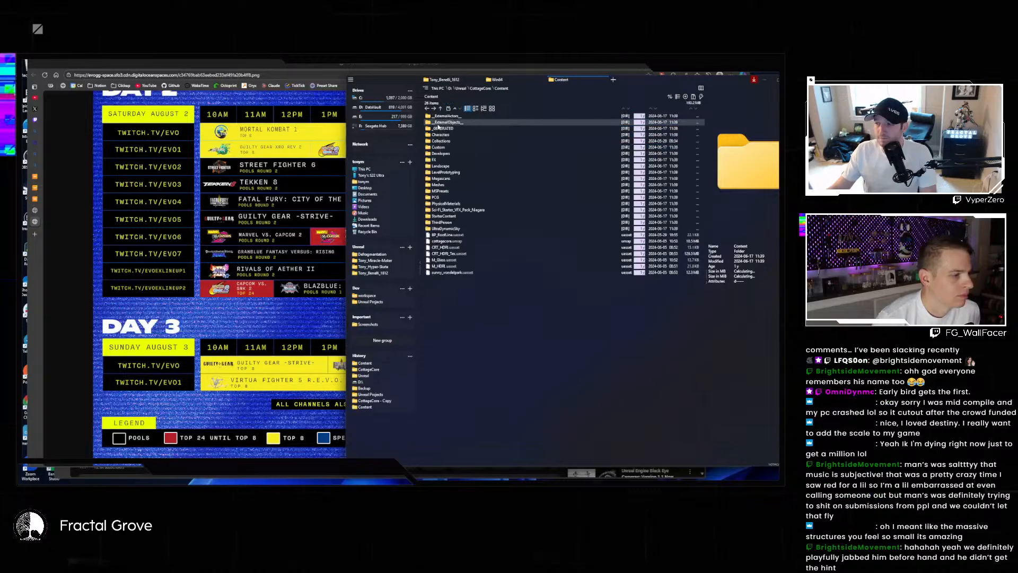
pyautogui.hotkey('alt', 'Left')
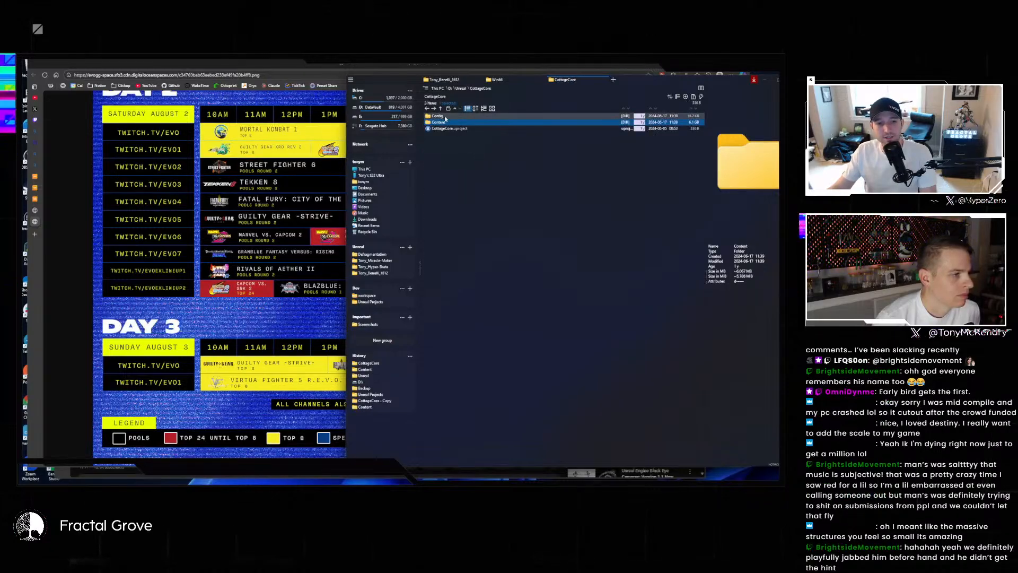
pyautogui.hotkey('alt', 'Left')
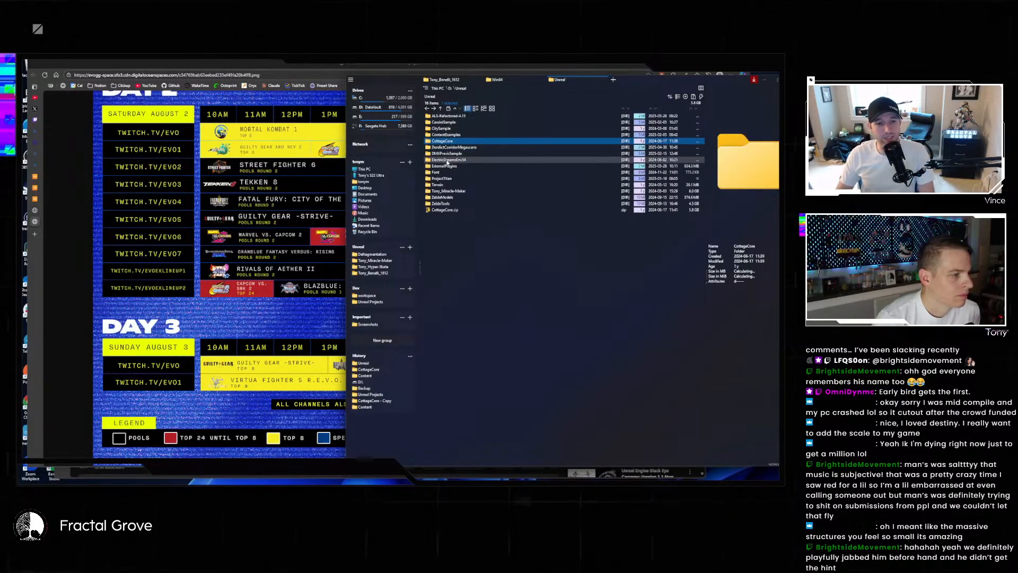
# - Preview the ProjectTitan, Terrain and ElectricDreamsEnv54 folders in D:\Unreal and open the ElectricDreamsEnv54 project folder
pyautogui.click(447, 179)
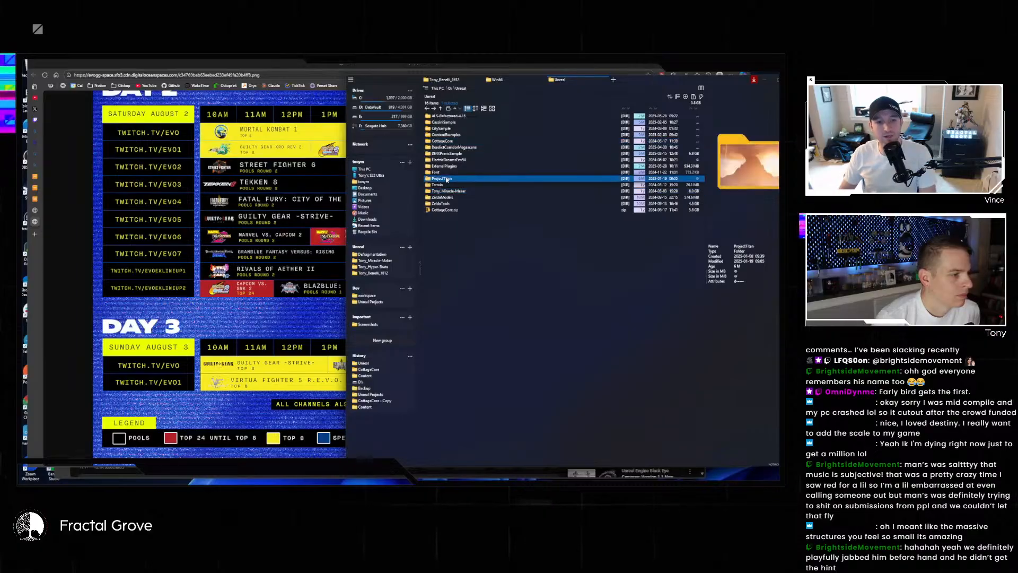
pyautogui.click(443, 185)
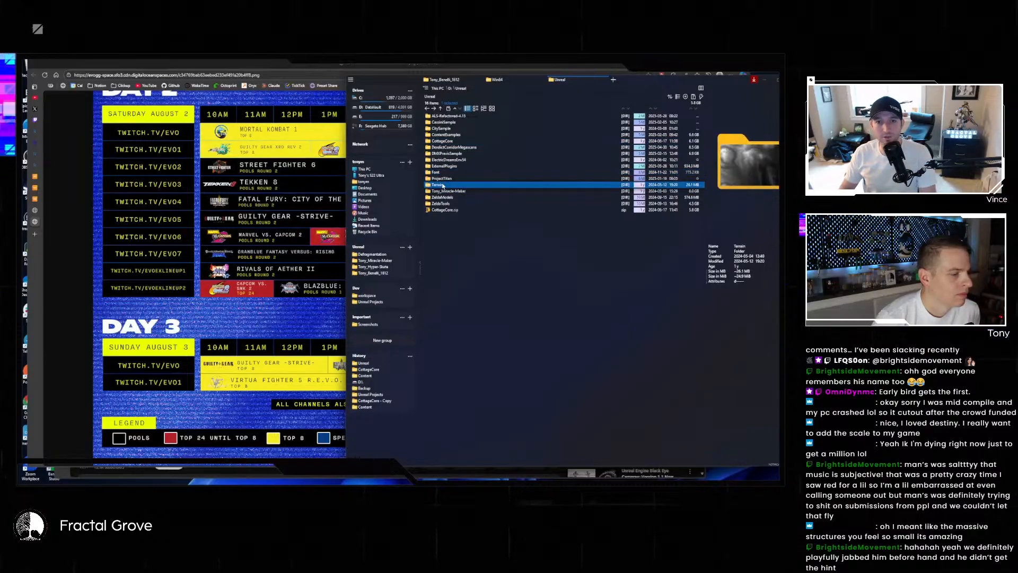
pyautogui.click(446, 160)
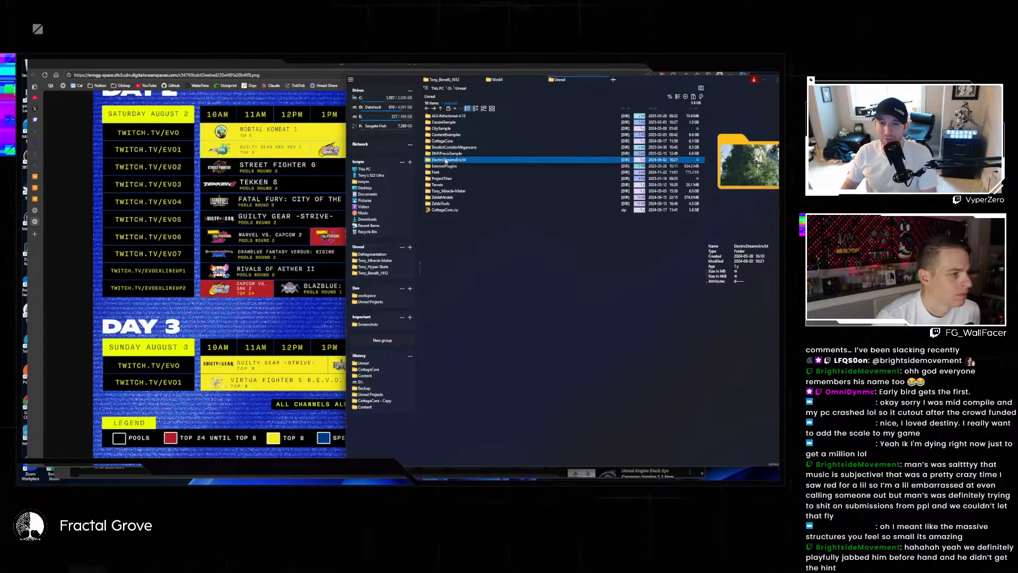
pyautogui.hotkey('alt', 'Left')
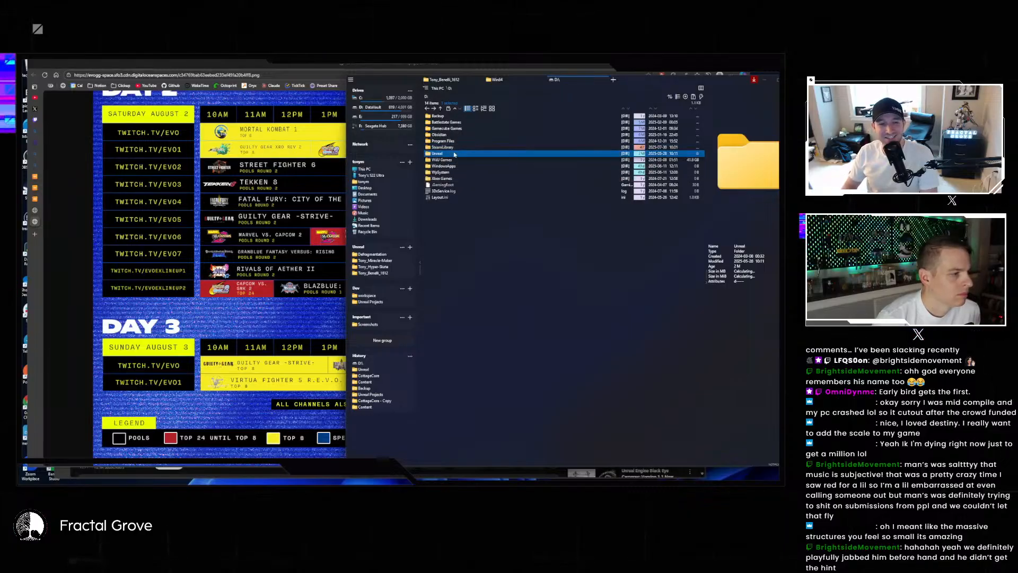
pyautogui.doubleClick(454, 153)
pyautogui.doubleClick(455, 160)
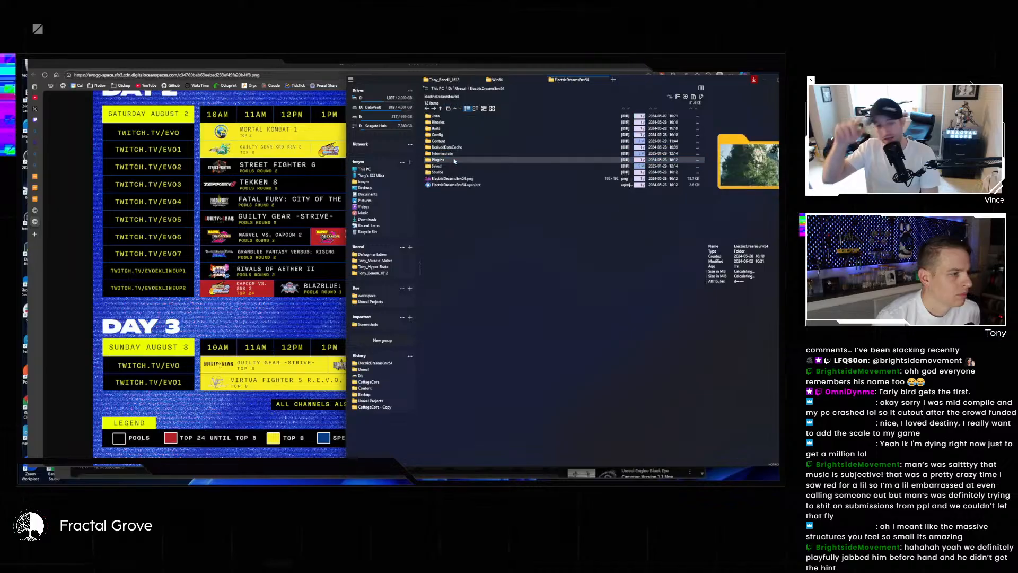
# - Check the nested Materials folder under Content > Substrate and return to the ElectricDreamsEnv54 project root
pyautogui.click(455, 142)
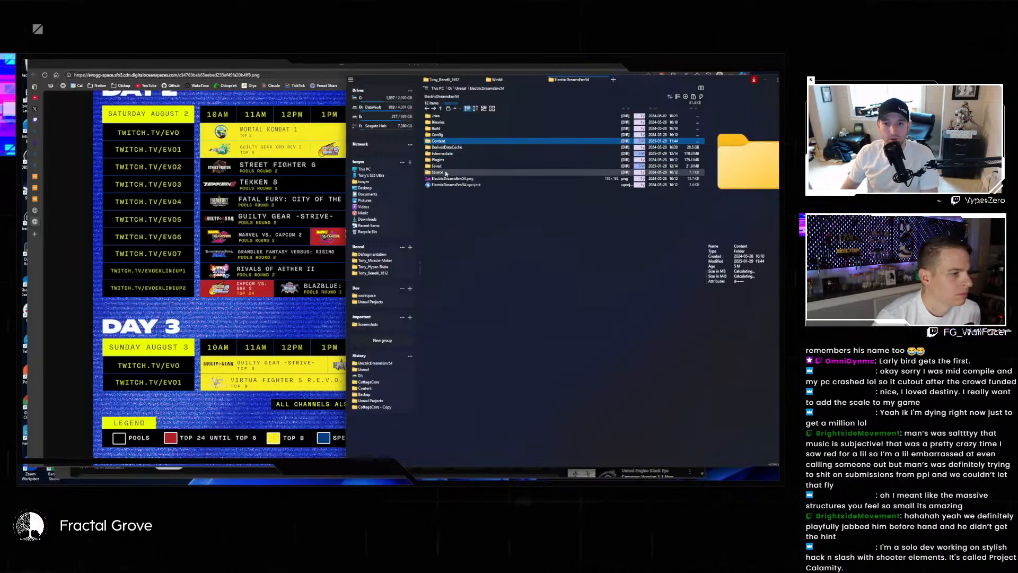
pyautogui.doubleClick(447, 142)
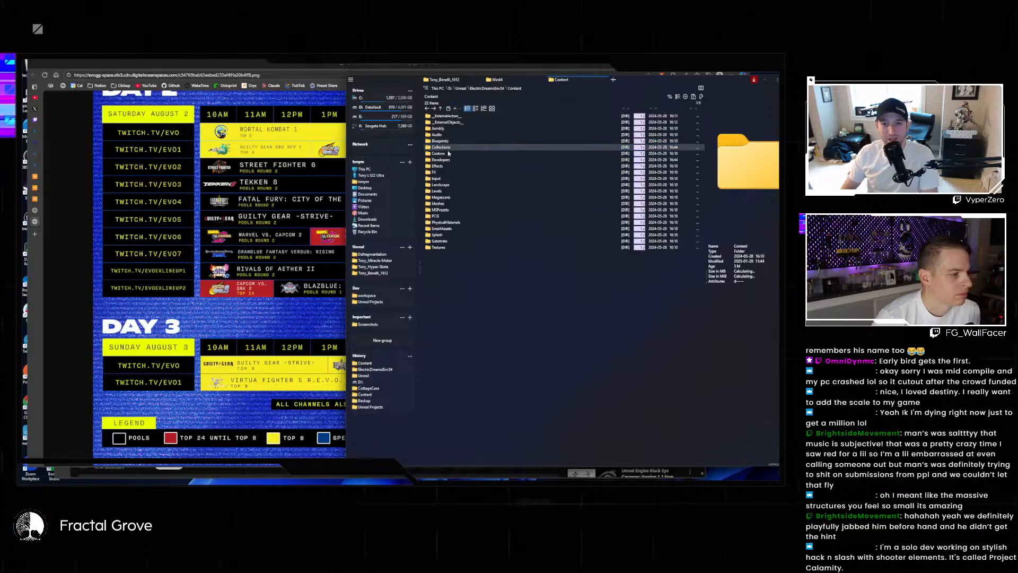
pyautogui.doubleClick(443, 242)
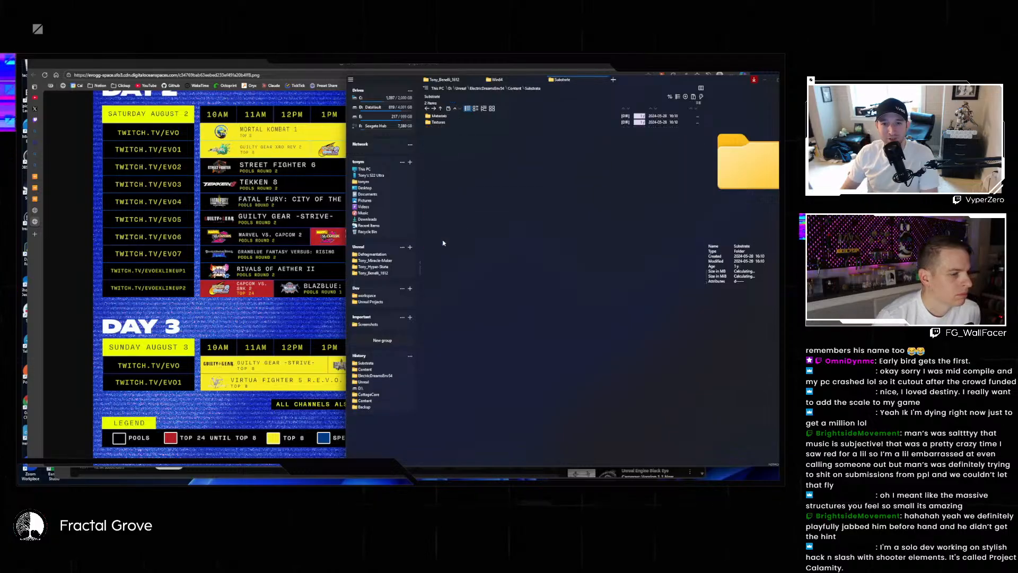
pyautogui.click(448, 122)
pyautogui.hotkey('alt', 'Up')
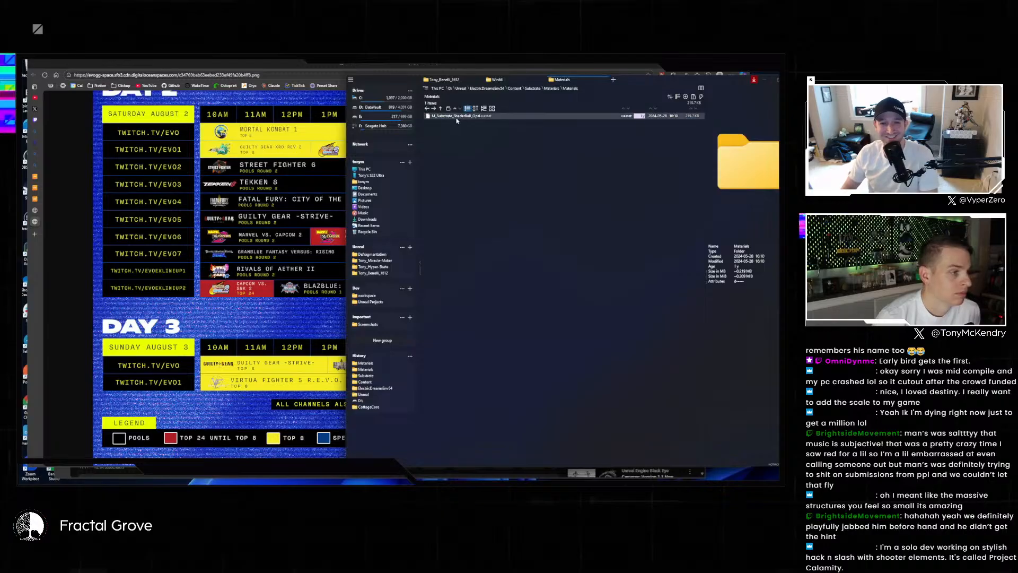
pyautogui.hotkey('alt', 'Up')
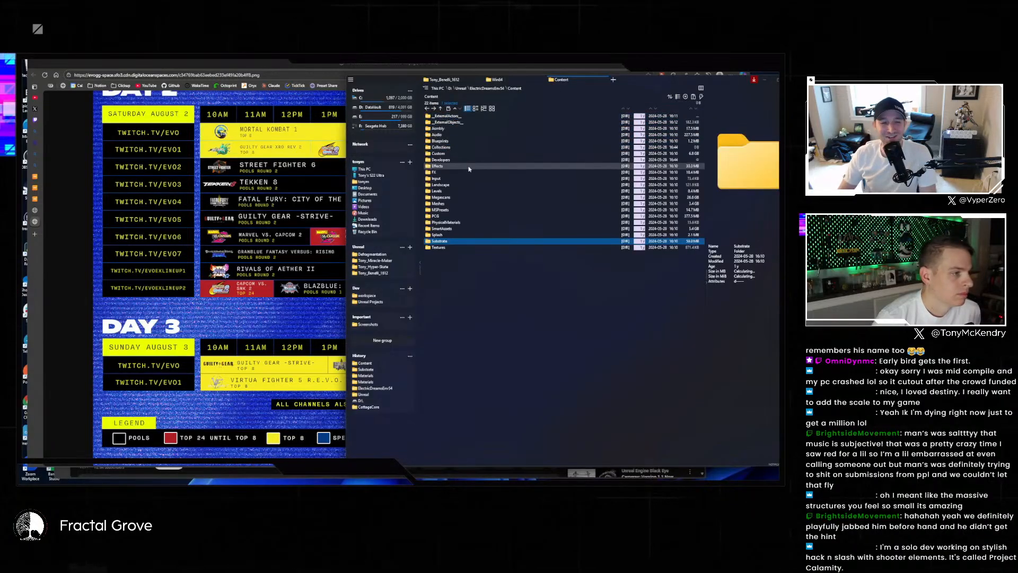
pyautogui.hotkey('alt', 'Up')
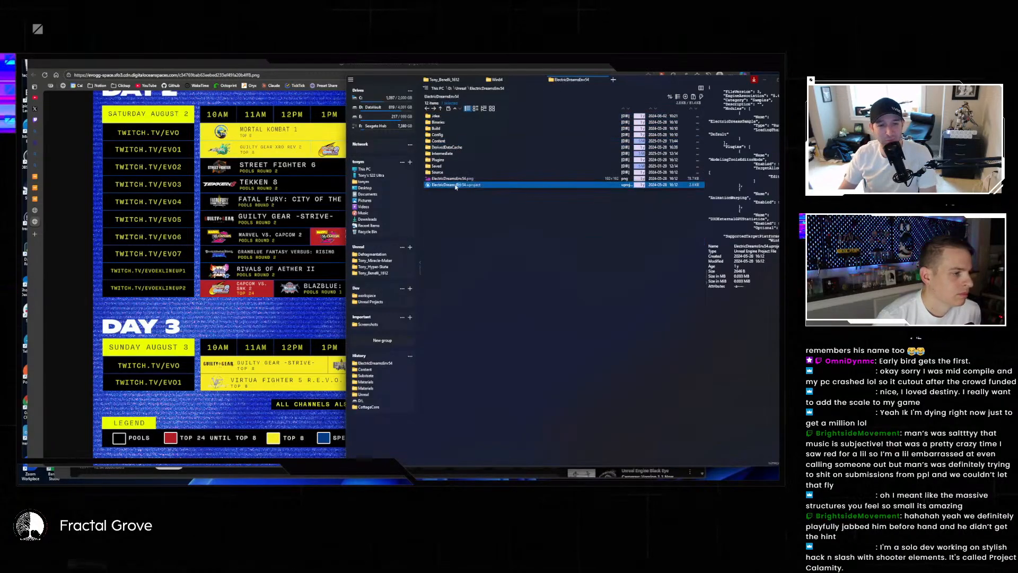
# - Open the ElectricDreamsEnv54 project file and confirm an Unreal Engine version for it
pyautogui.doubleClick(462, 184)
pyautogui.click(596, 271)
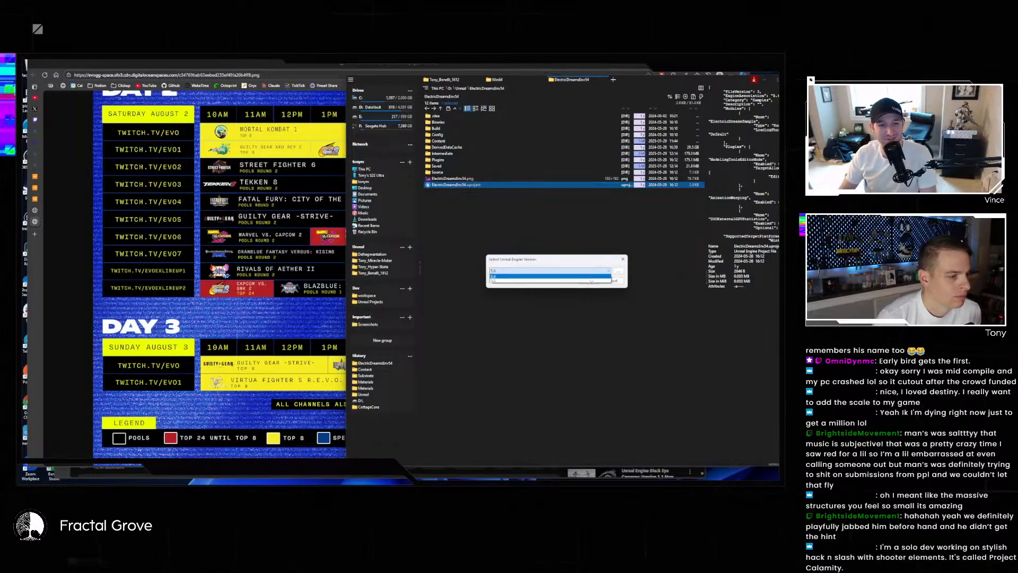
pyautogui.click(591, 280)
pyautogui.click(588, 280)
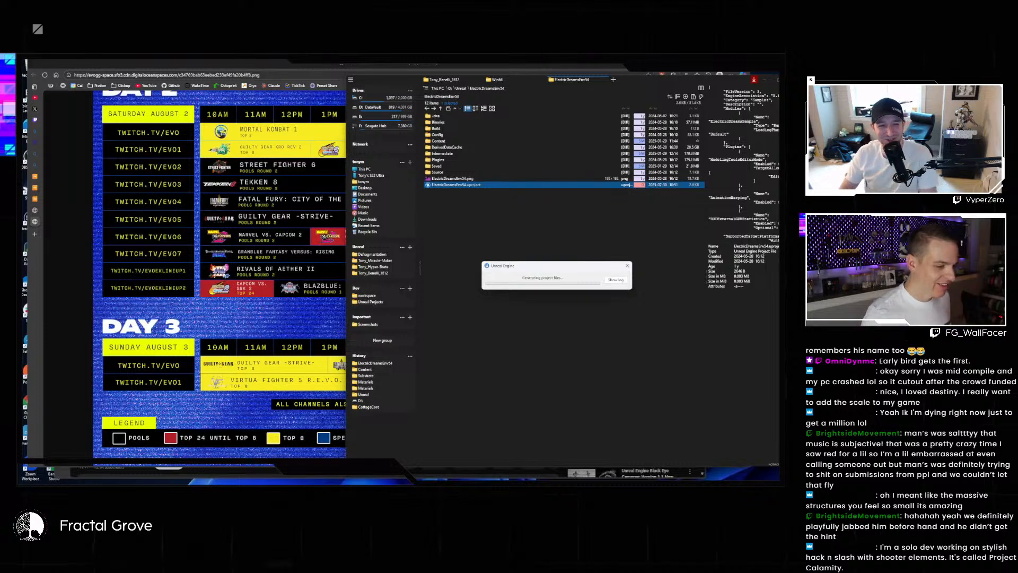
# - Switch to the CrystalCrusher project in Unreal Editor and check the Materials folder among its content
pyautogui.click(696, 483)
pyautogui.click(695, 484)
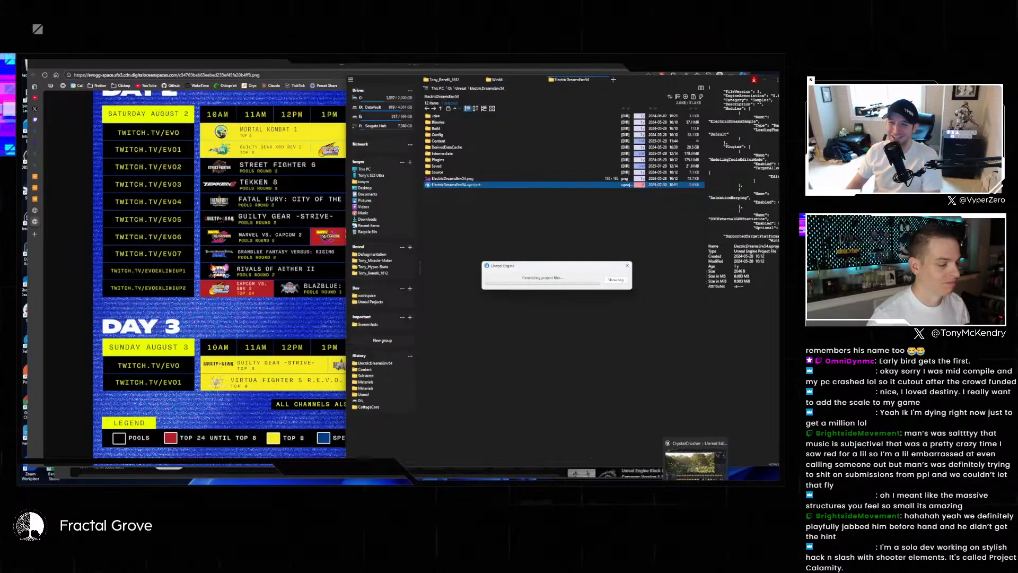
pyautogui.click(696, 459)
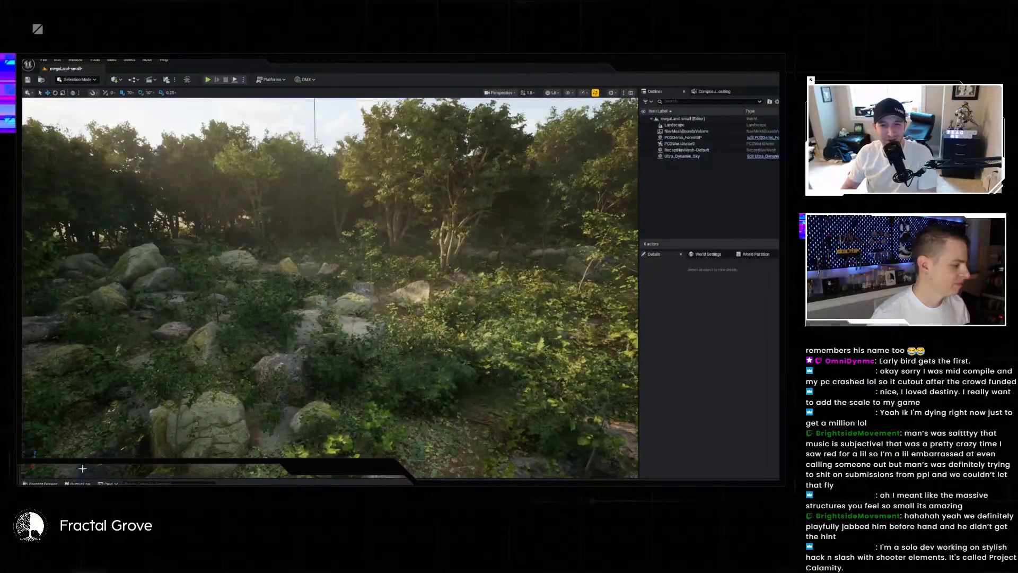
pyautogui.click(42, 484)
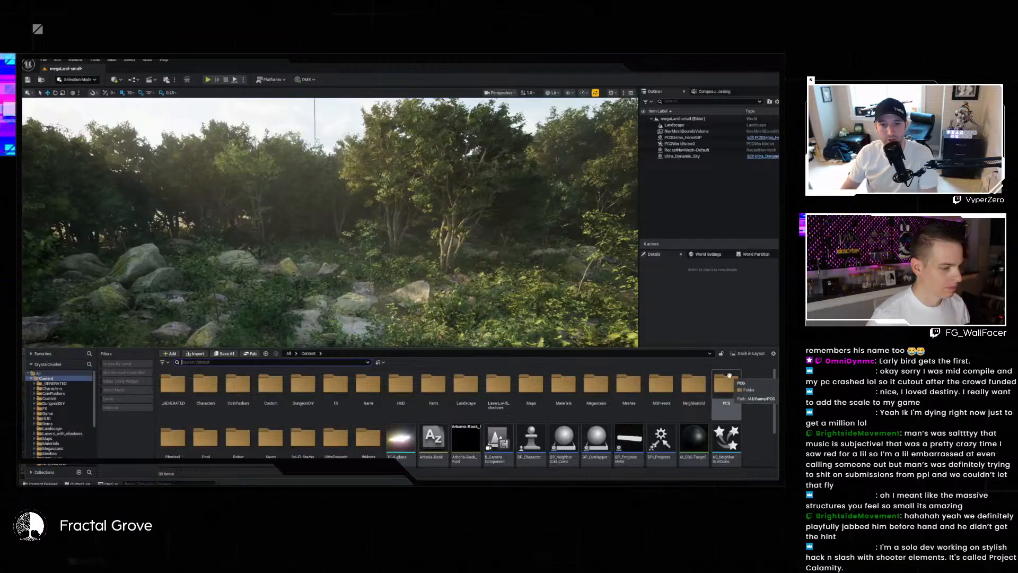
pyautogui.doubleClick(563, 383)
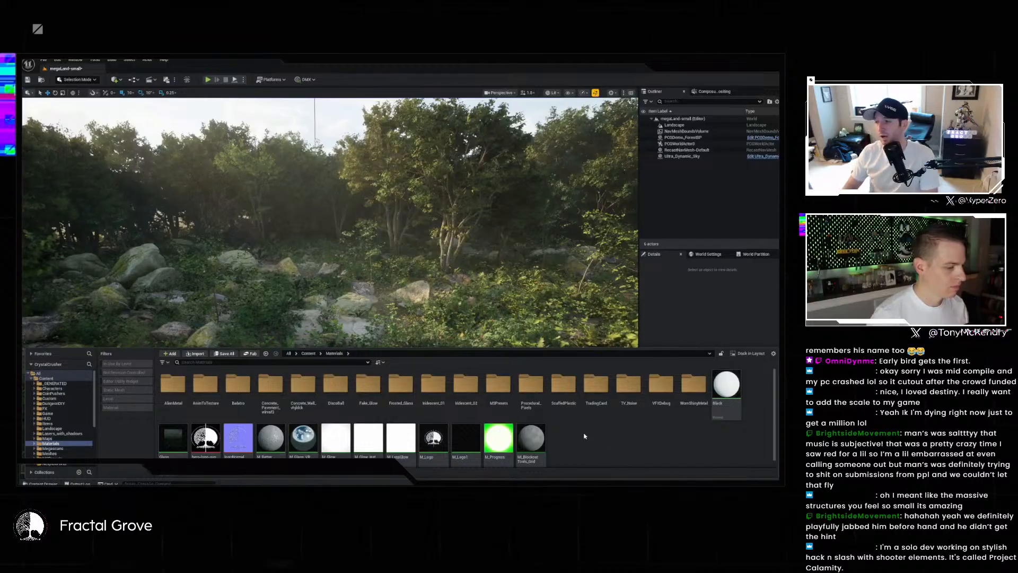
pyautogui.hotkey('alt', 'Left')
# - Look through CrystalCrusher's top-level Content folder, search it for "shiny", and clear the search
pyautogui.scroll(-1, 577, 431)
pyautogui.scroll(-1, 577, 431)
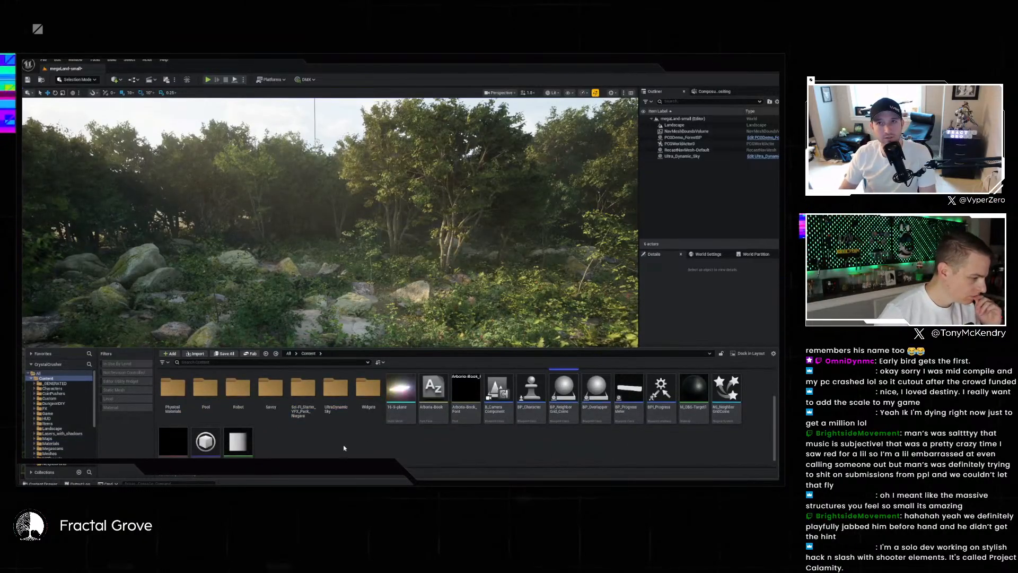
pyautogui.scroll(1, 299, 410)
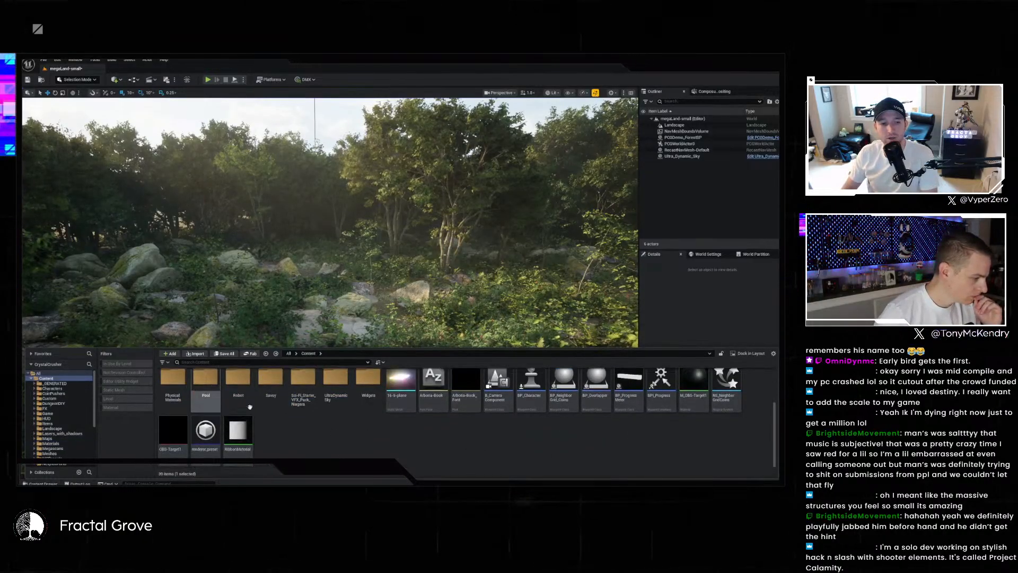
pyautogui.scroll(2, 297, 408)
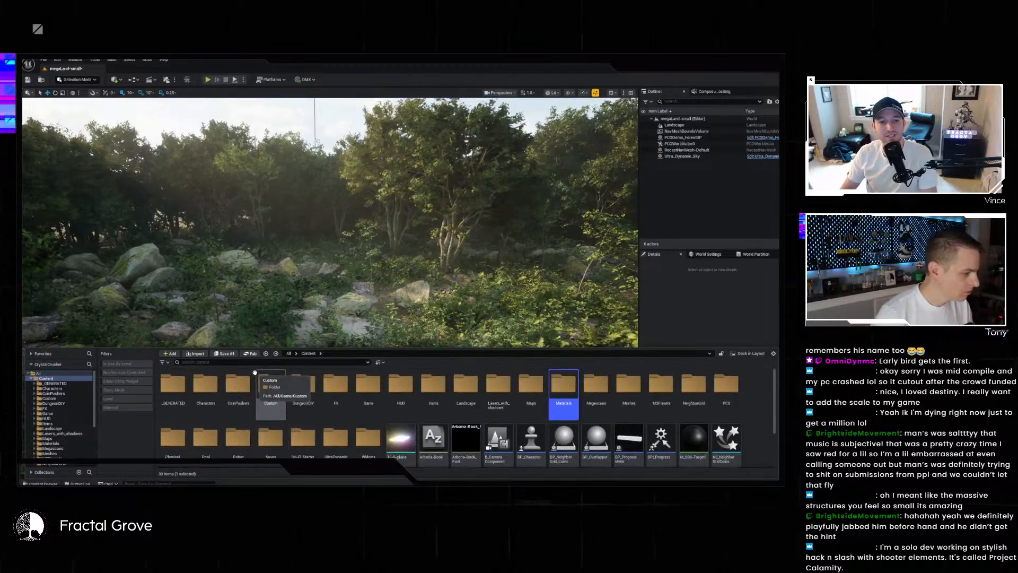
pyautogui.write('shiny')
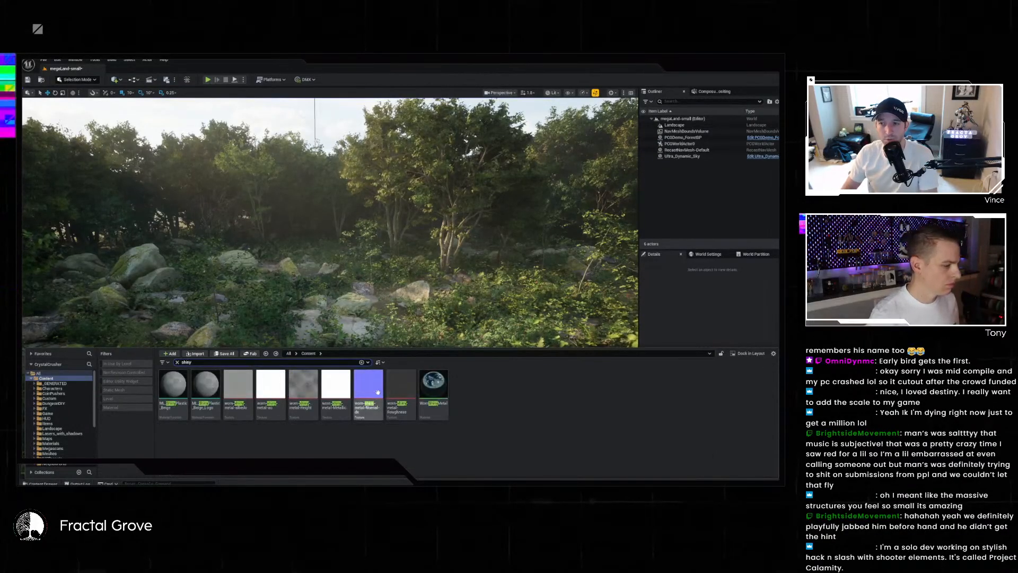
pyautogui.press('Escape')
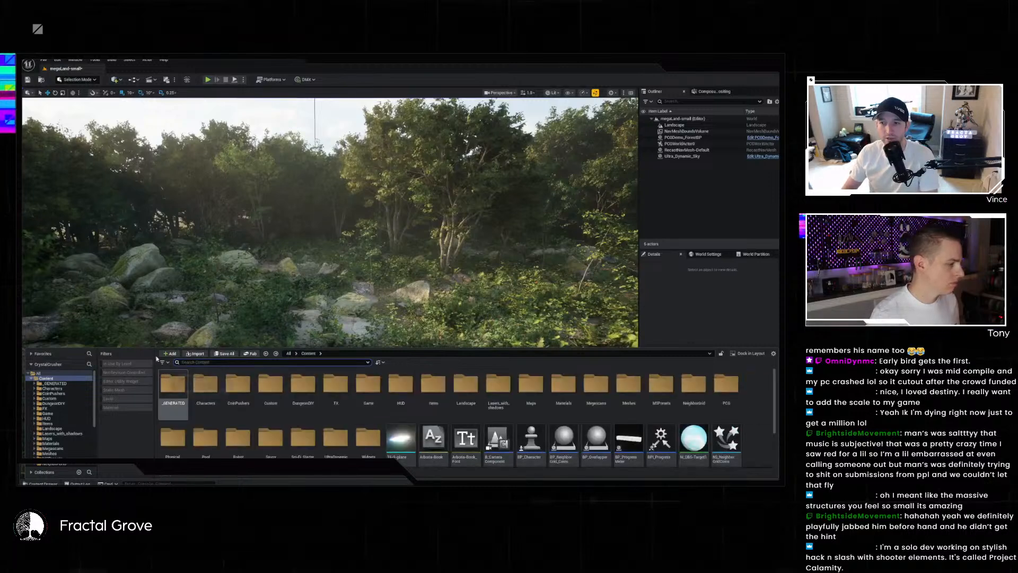
# - Open the Fab marketplace inside the editor and search all products for "shiny things"
pyautogui.click(250, 353)
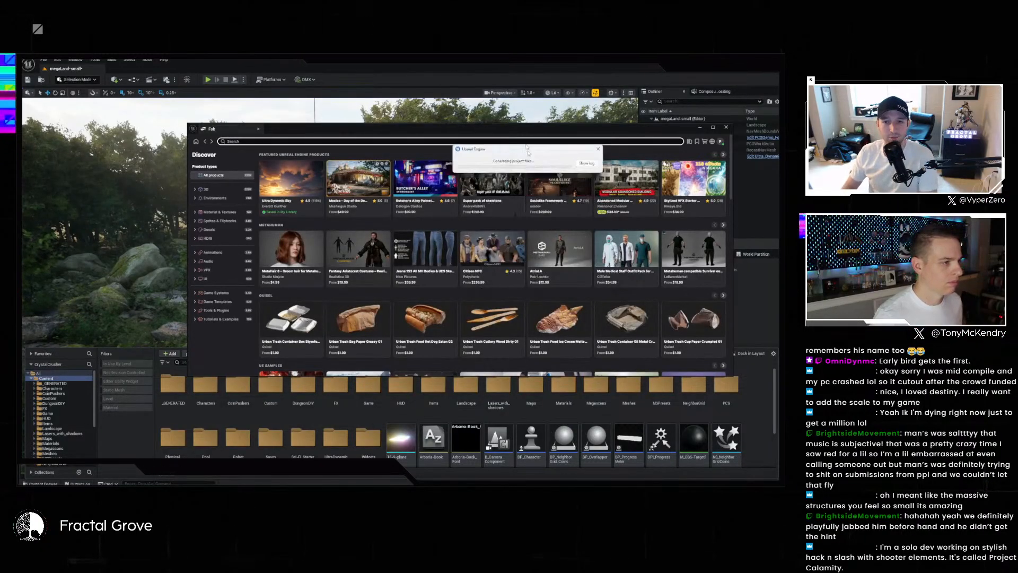
pyautogui.click(280, 142)
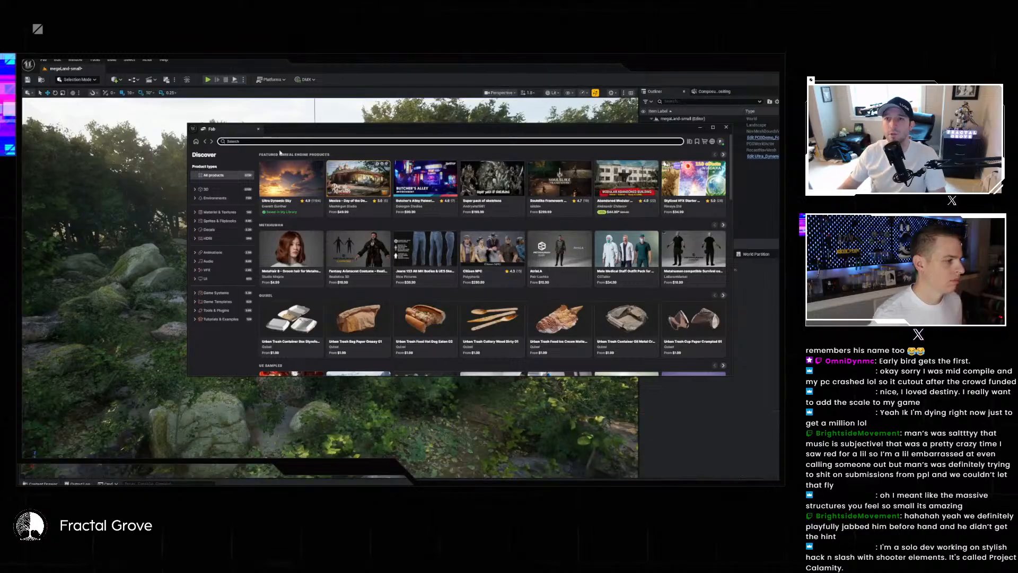
pyautogui.write('shiny things')
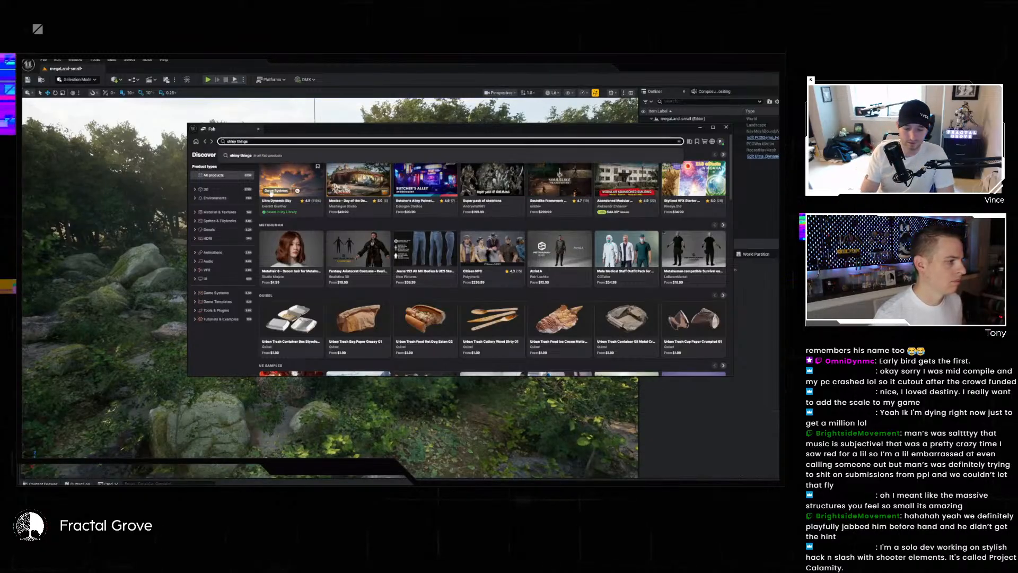
pyautogui.press('Return')
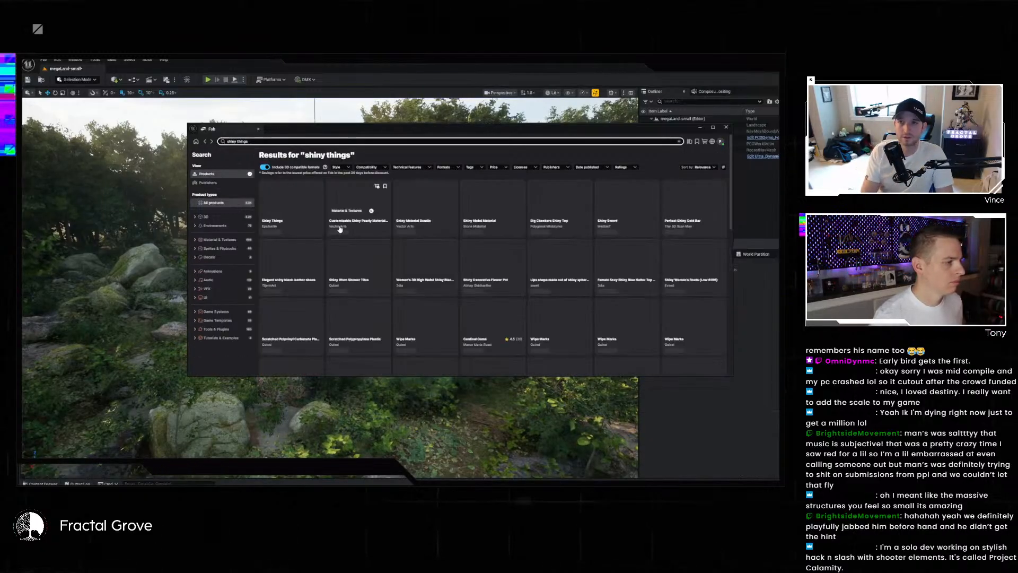
# - Open the Shiny Things material product and add its 5.5 version to the project
pyautogui.click(291, 201)
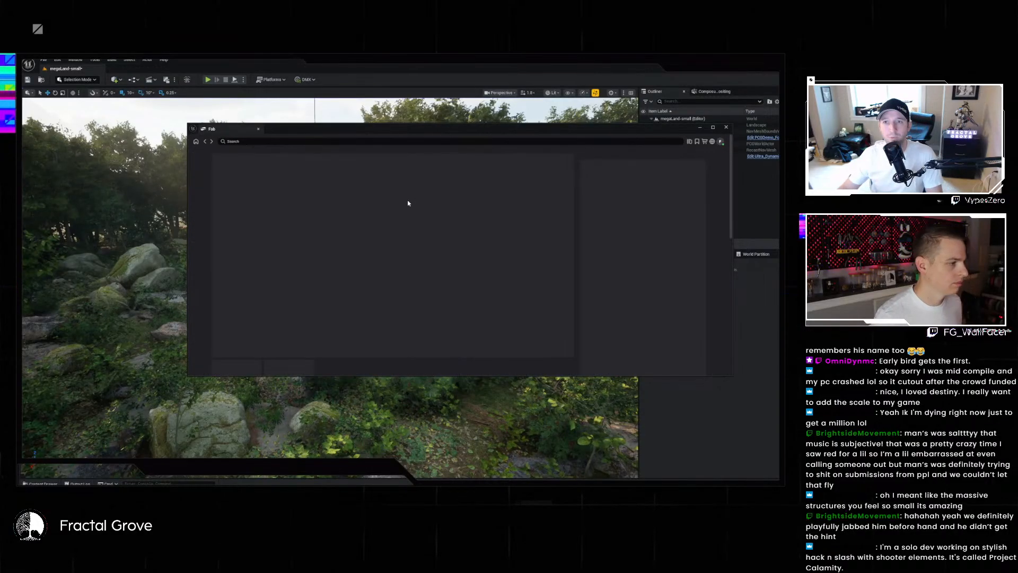
pyautogui.click(604, 219)
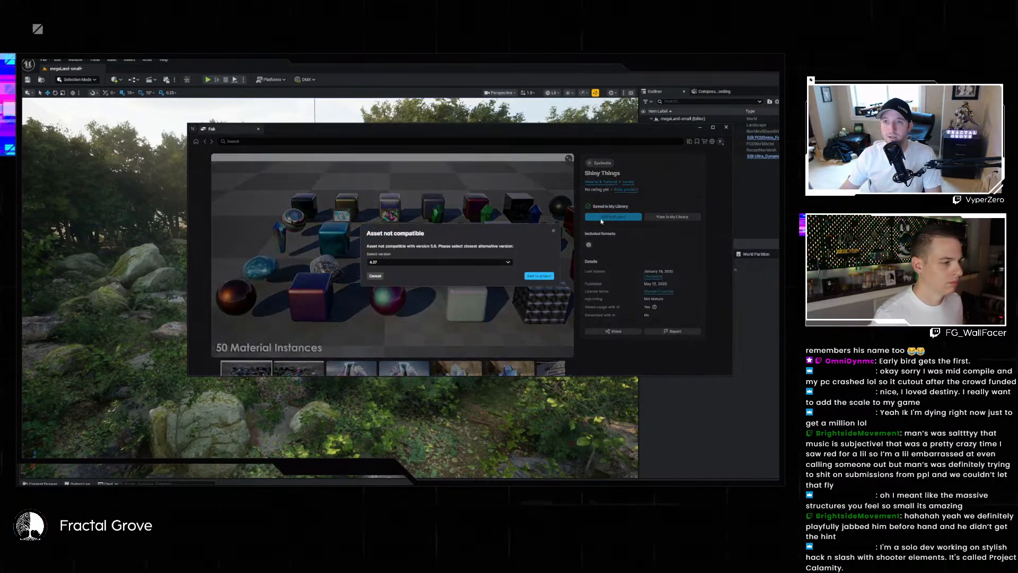
pyautogui.click(511, 263)
pyautogui.click(419, 320)
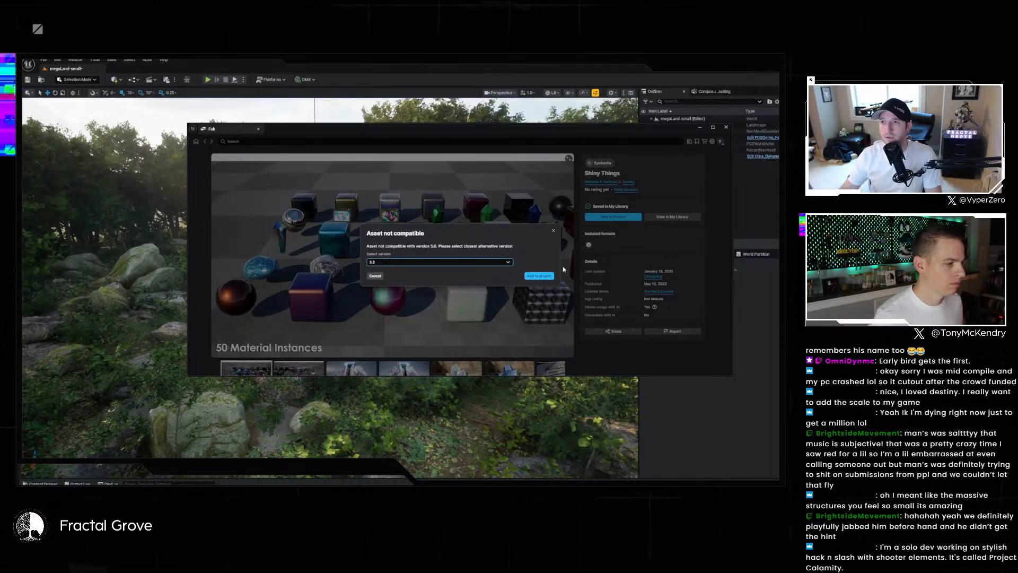
pyautogui.click(547, 276)
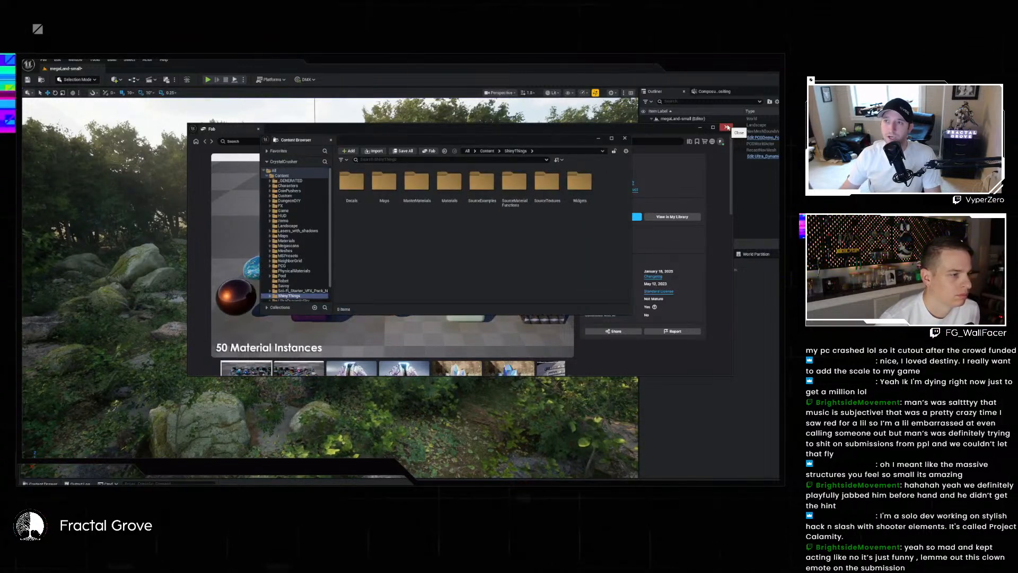
# - Rebuild the missing ElectricDreams modules and close the Fab and floating Content Browser windows
pyautogui.click(728, 127)
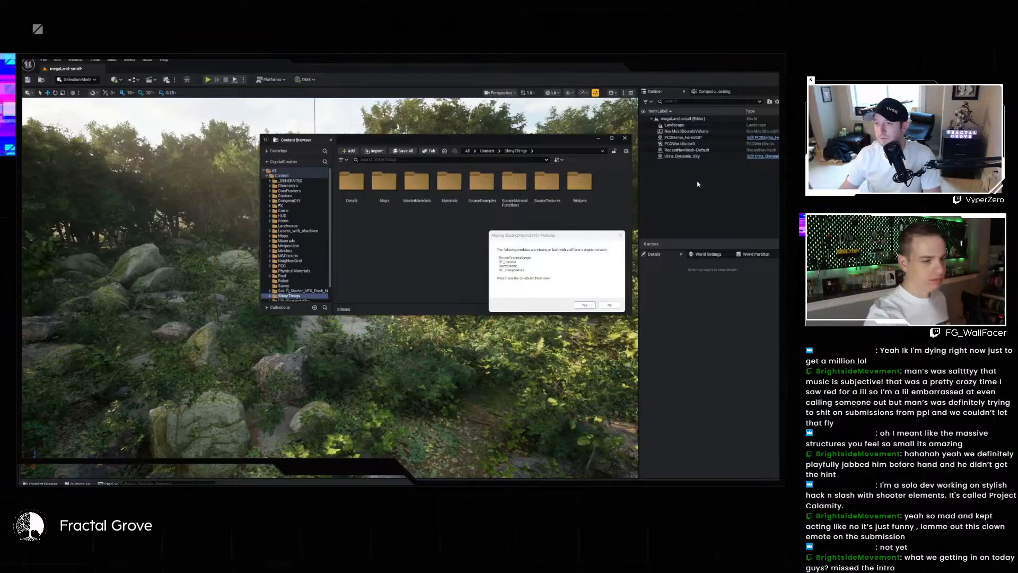
pyautogui.click(586, 304)
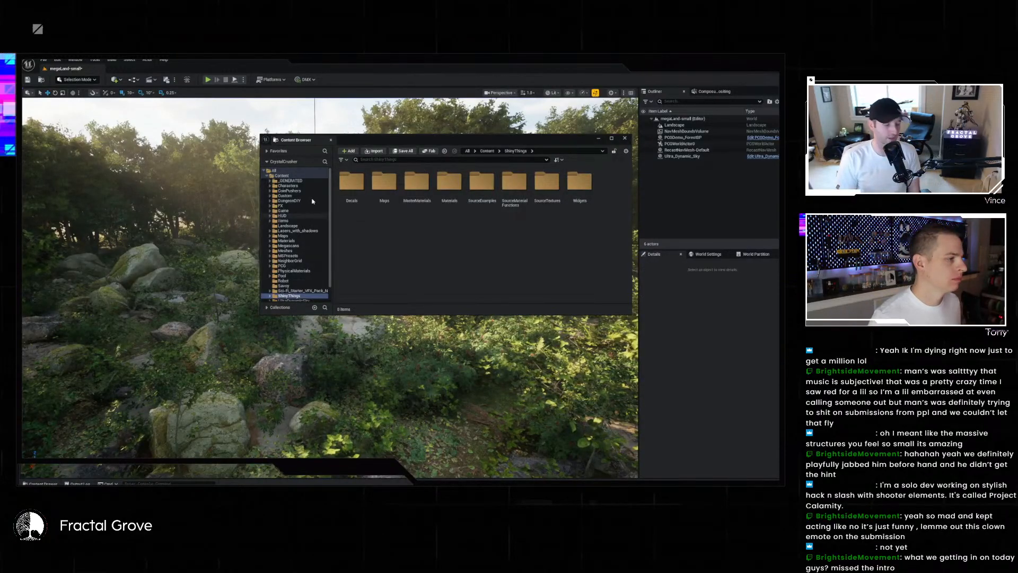
pyautogui.click(330, 139)
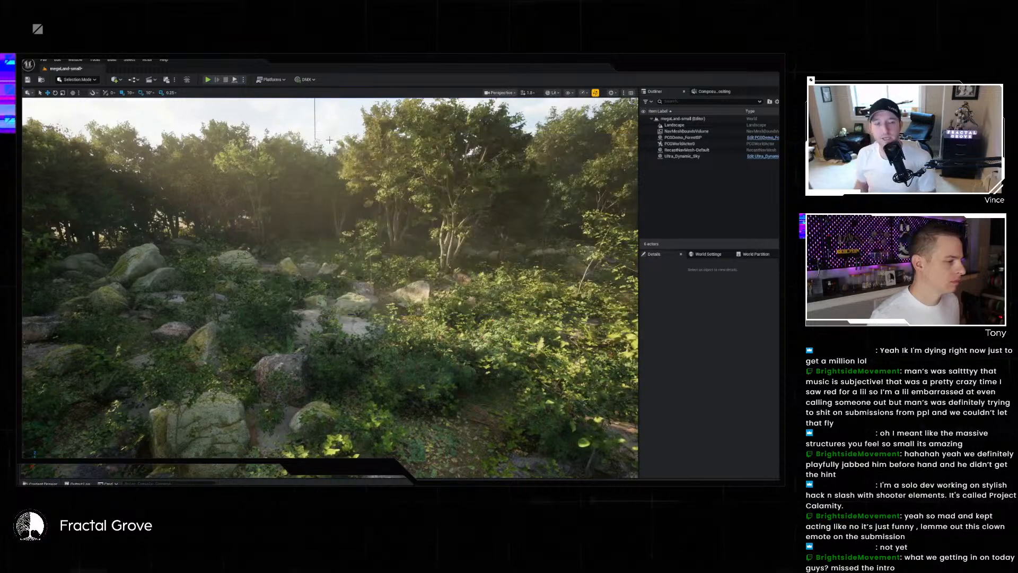
pyautogui.moveTo(330, 275); pyautogui.dragTo(324, 305, button='right')
pyautogui.press('w')
pyautogui.moveTo(221, 393); pyautogui.dragTo(223, 394, button='right')
pyautogui.press('d')
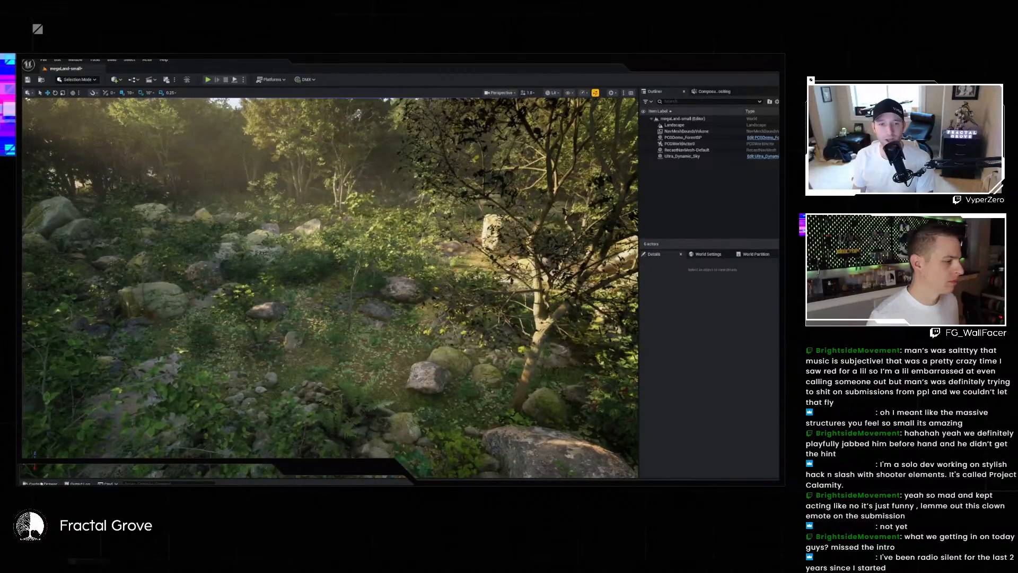
# - Find Black Eye Content among the engine plugin folders and open its Examples/Levels folder
pyautogui.click(41, 483)
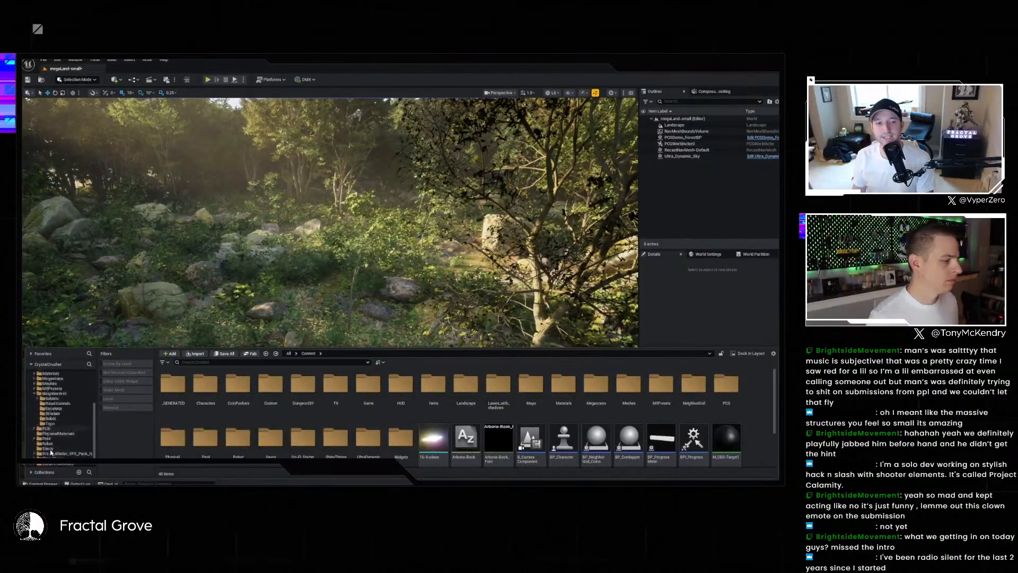
pyautogui.scroll(-2, 51, 452)
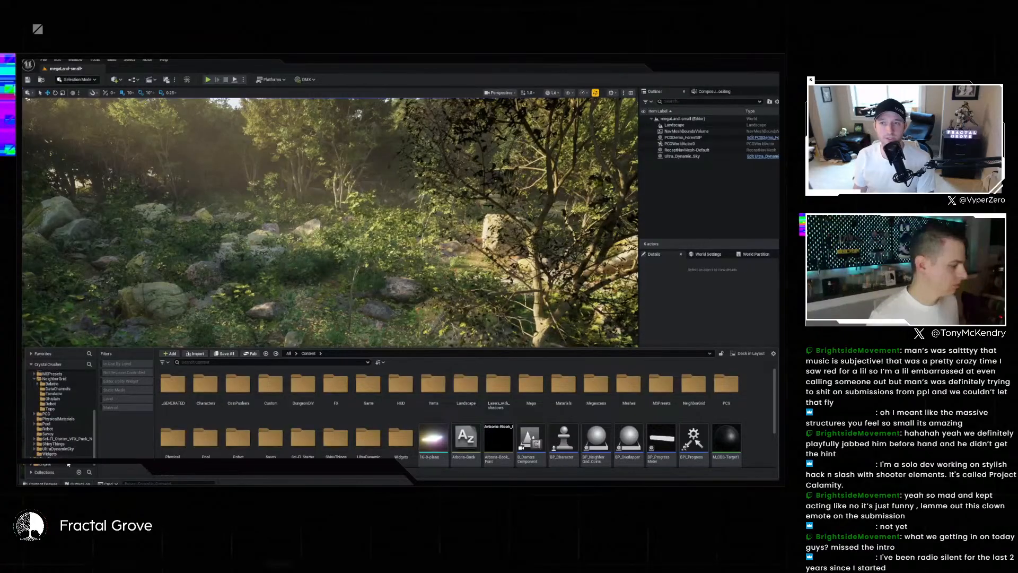
pyautogui.scroll(-1, 51, 440)
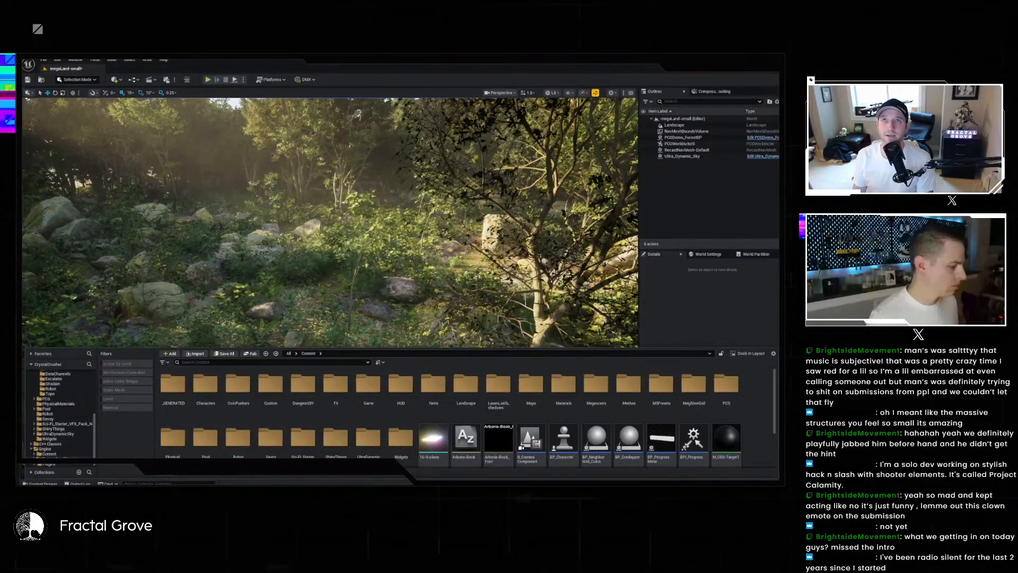
pyautogui.scroll(-2, 58, 447)
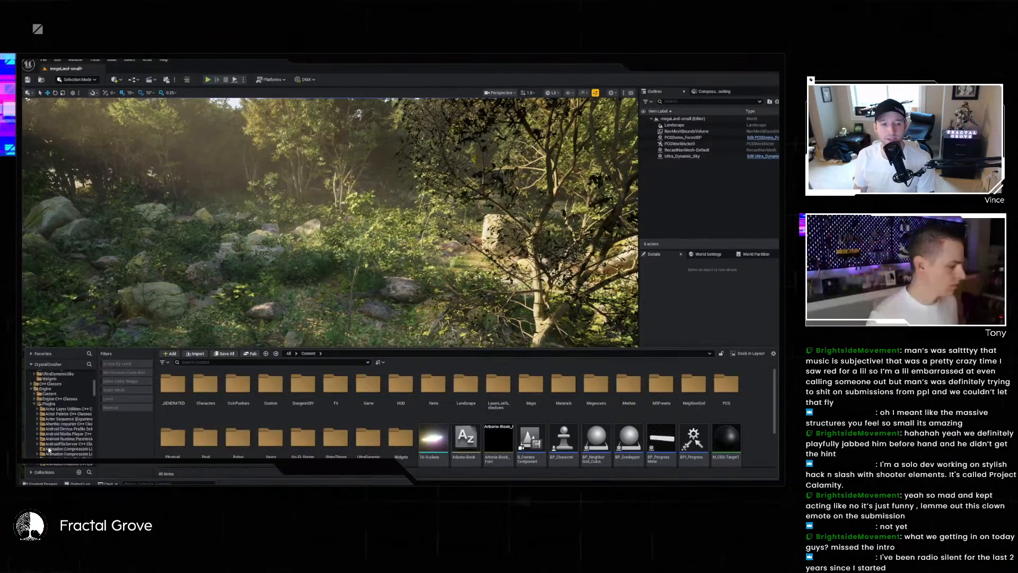
pyautogui.scroll(-6, 61, 445)
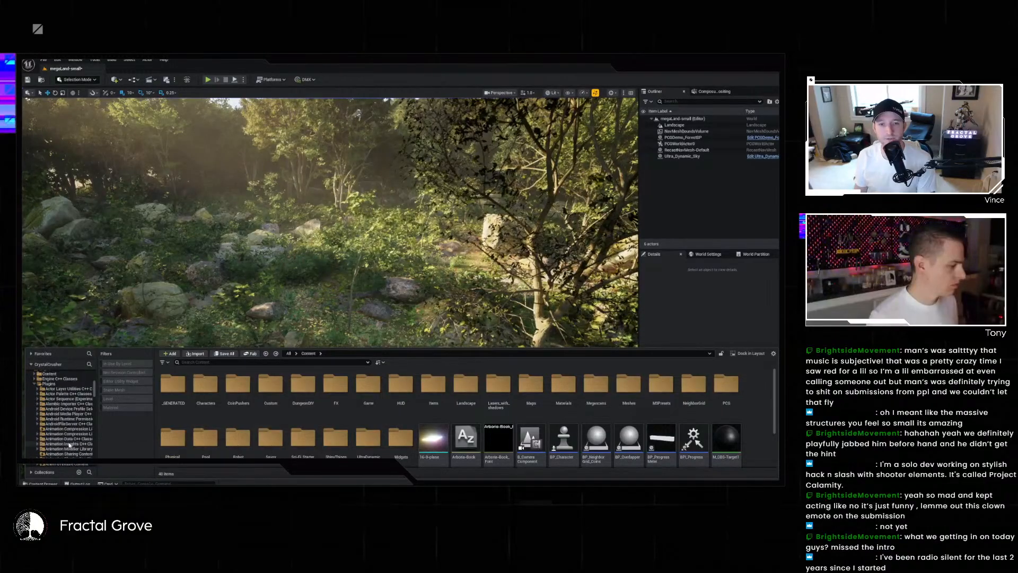
pyautogui.scroll(1, 71, 419)
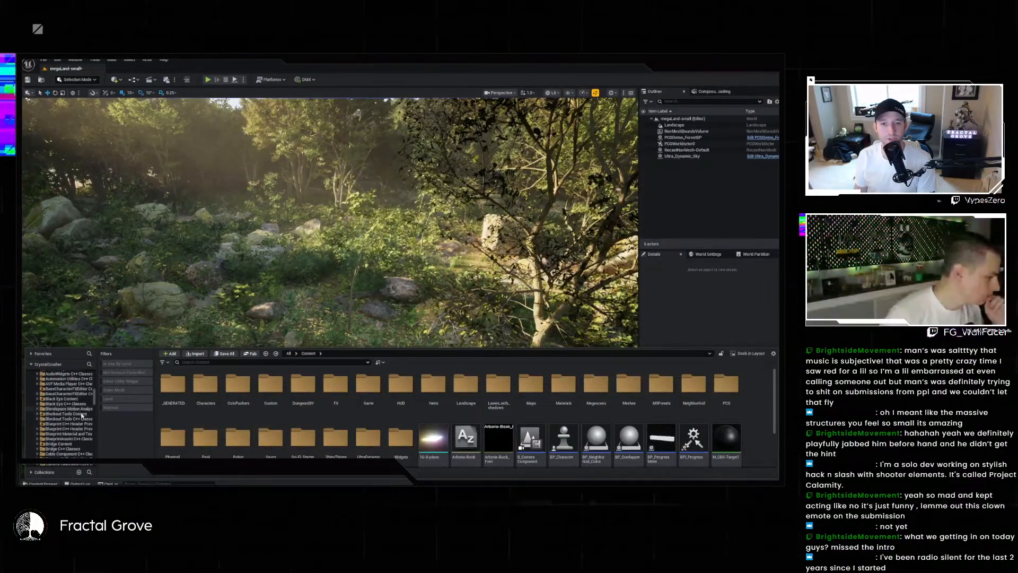
pyautogui.click(73, 399)
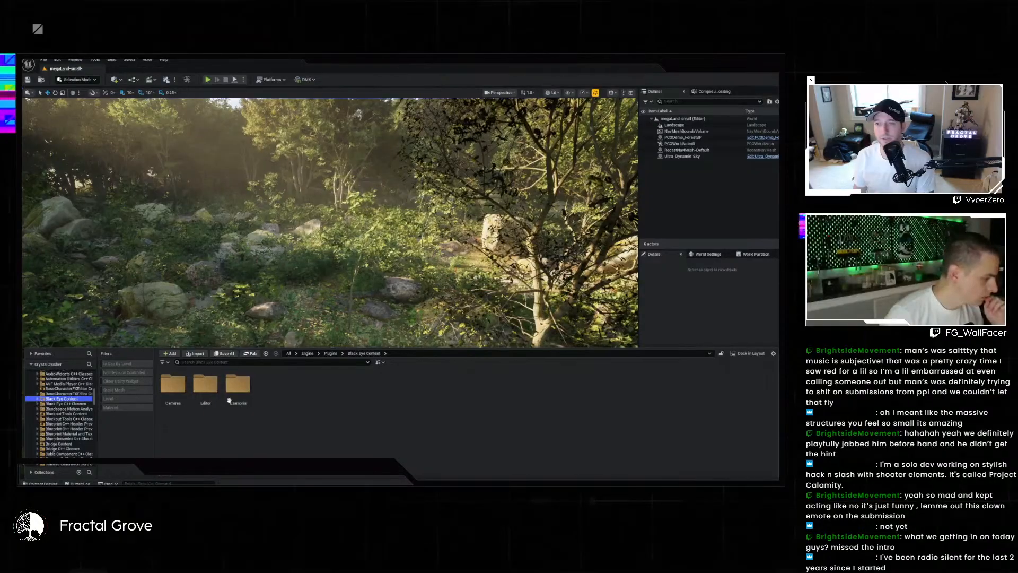
pyautogui.doubleClick(238, 386)
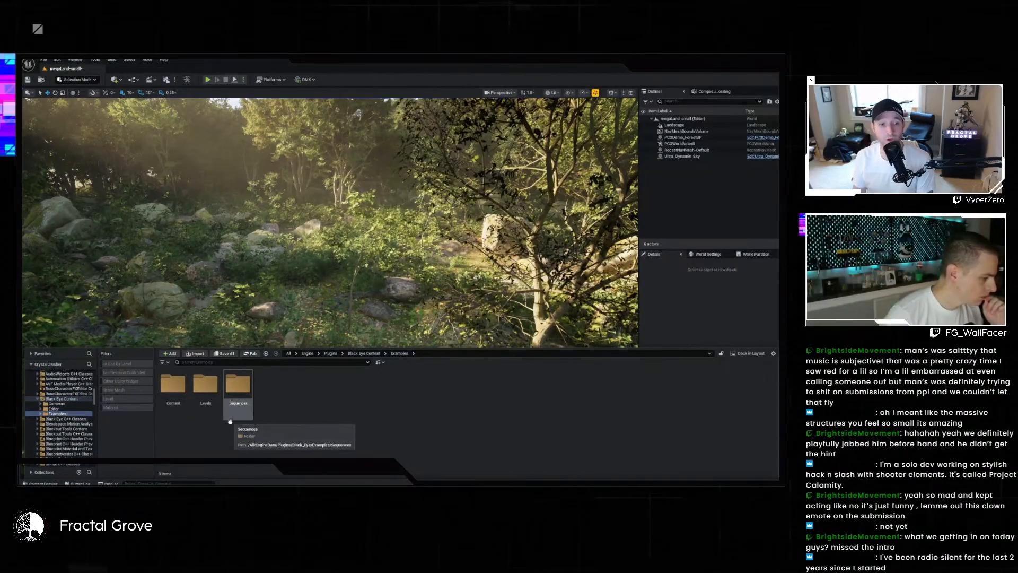
pyautogui.doubleClick(204, 390)
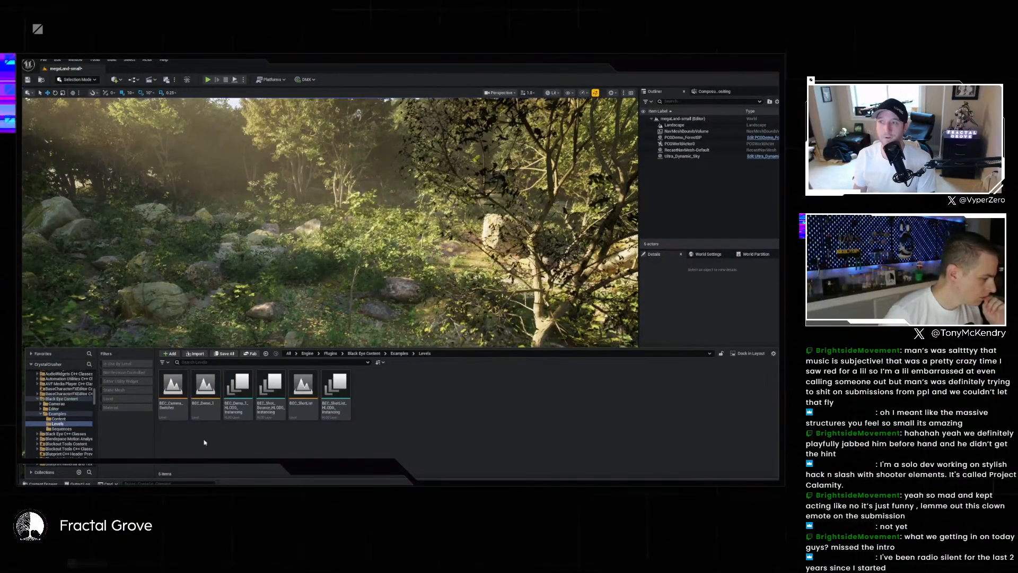
# - Open the BEC_Demo_1 example level without saving the changes to megaLand-small
pyautogui.click(173, 386)
pyautogui.click(205, 387)
pyautogui.click(308, 410)
pyautogui.click(205, 387)
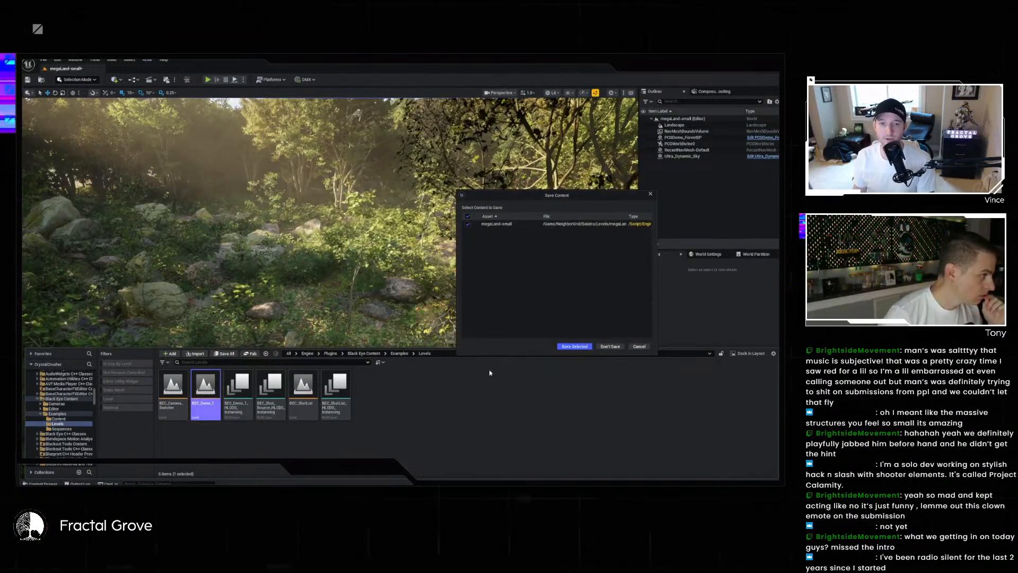
pyautogui.click(611, 348)
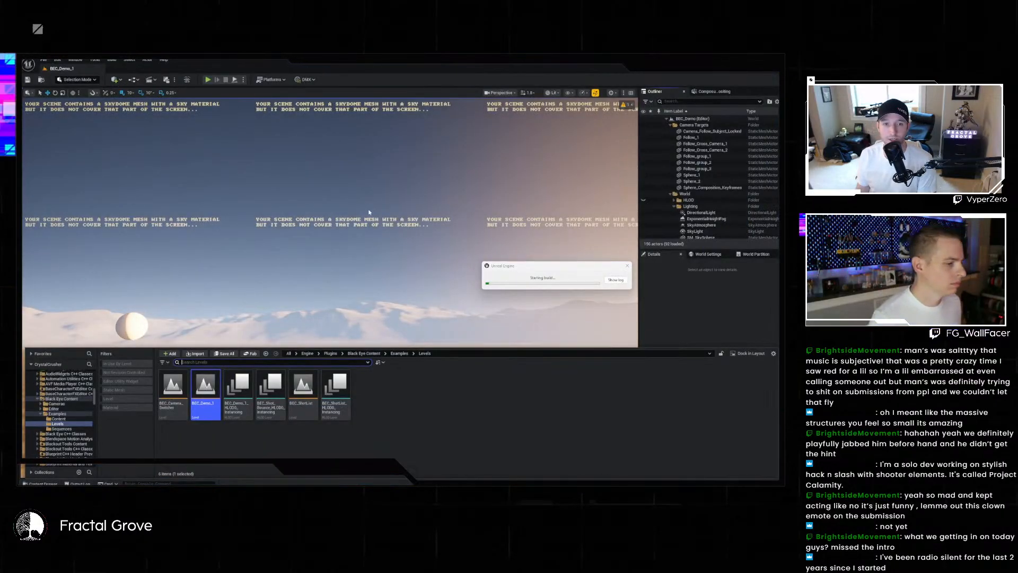
# - Look around the BEC_Demo_1 level, play it in the editor, and end the play session
pyautogui.rightClick(369, 212)
pyautogui.moveTo(370, 212); pyautogui.dragTo(378, 222, button='right')
pyautogui.moveTo(314, 328); pyautogui.dragTo(347, 343, button='right')
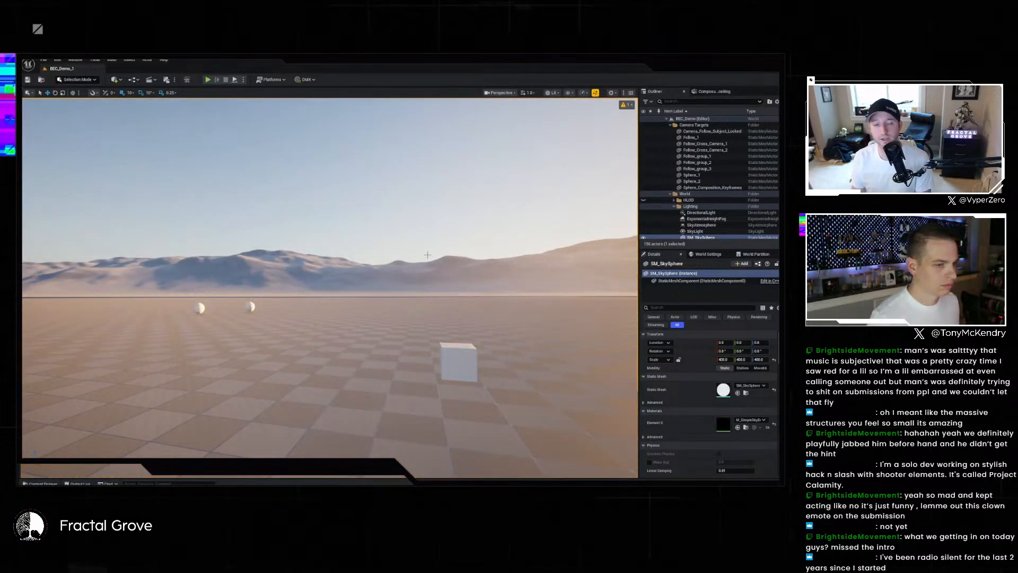
pyautogui.click(207, 80)
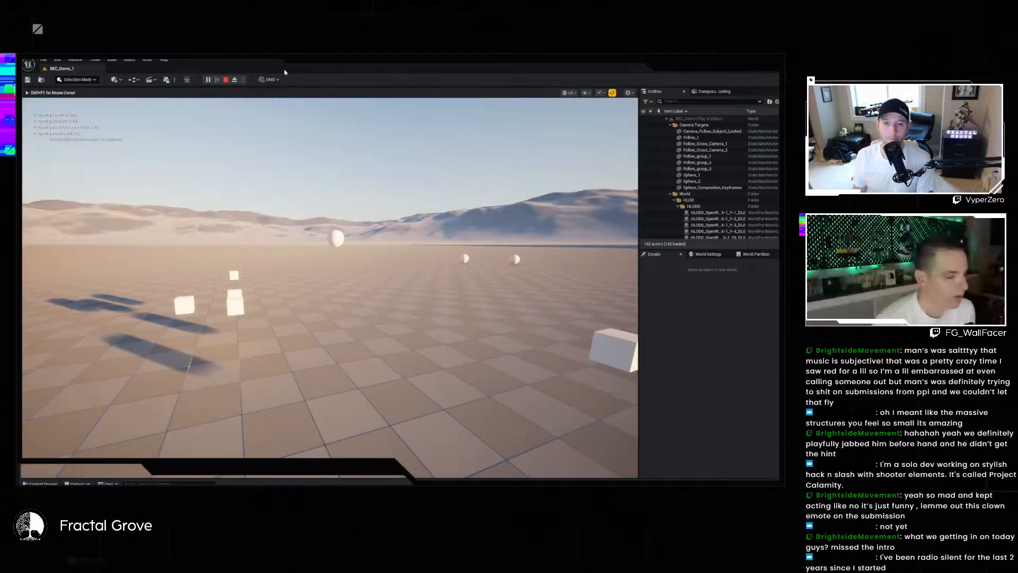
pyautogui.press('Escape')
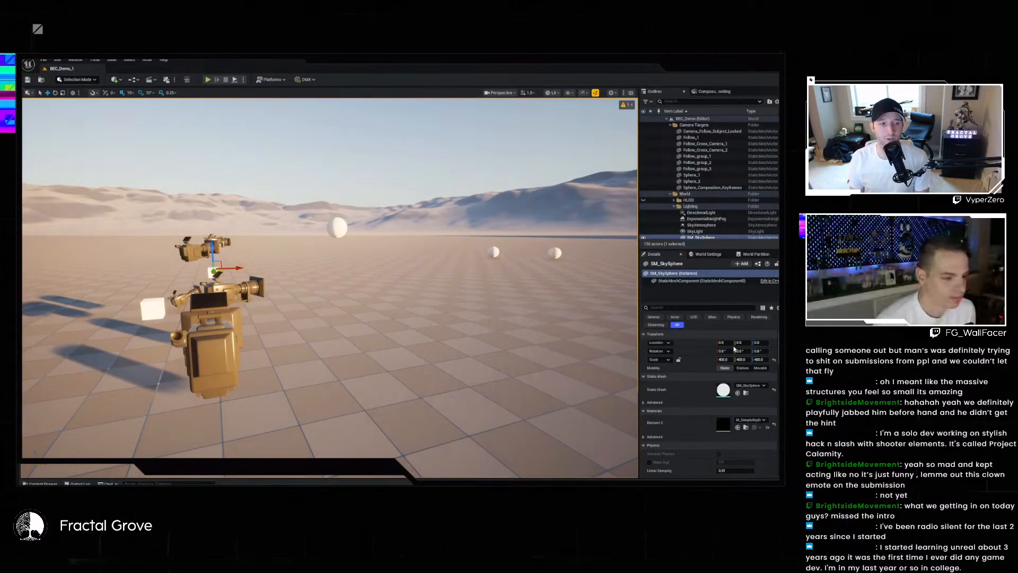
# - Inspect the camera targets from Follow_Cross_Camera_1 through Follow_group_3 one after another in the level
pyautogui.scroll(10, 705, 383)
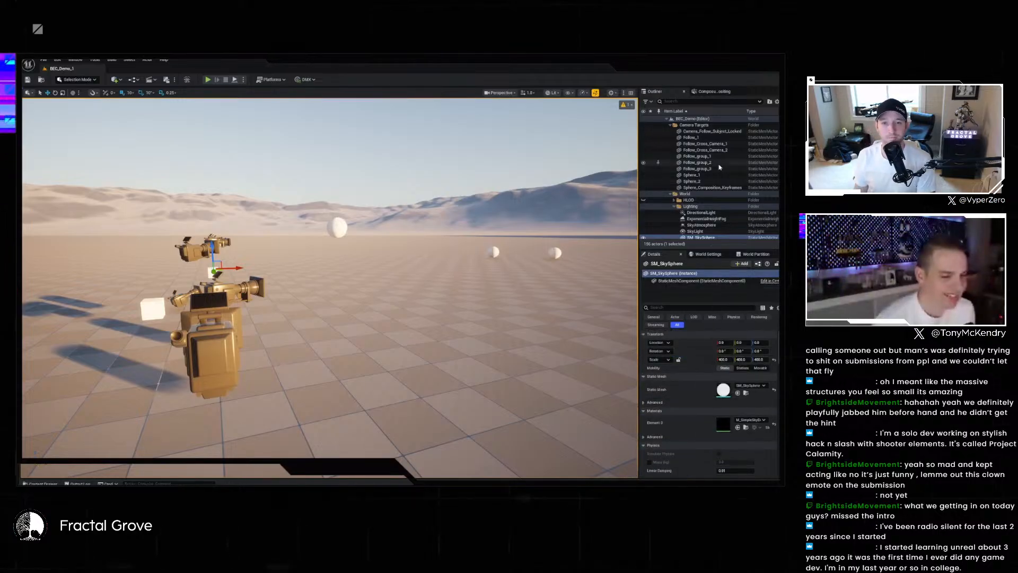
pyautogui.click(706, 144)
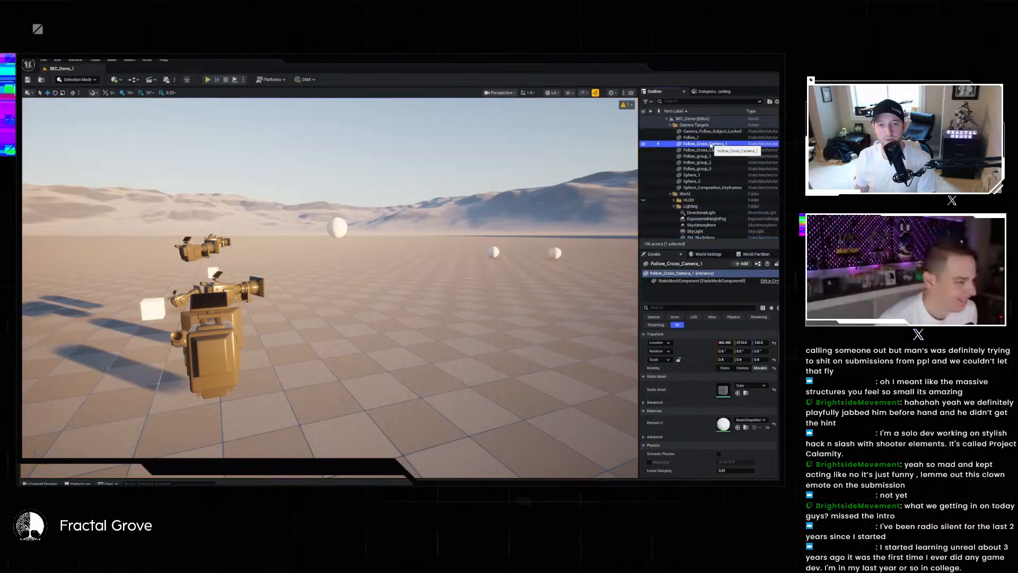
pyautogui.click(709, 150)
pyautogui.click(704, 157)
pyautogui.click(704, 162)
pyautogui.click(705, 168)
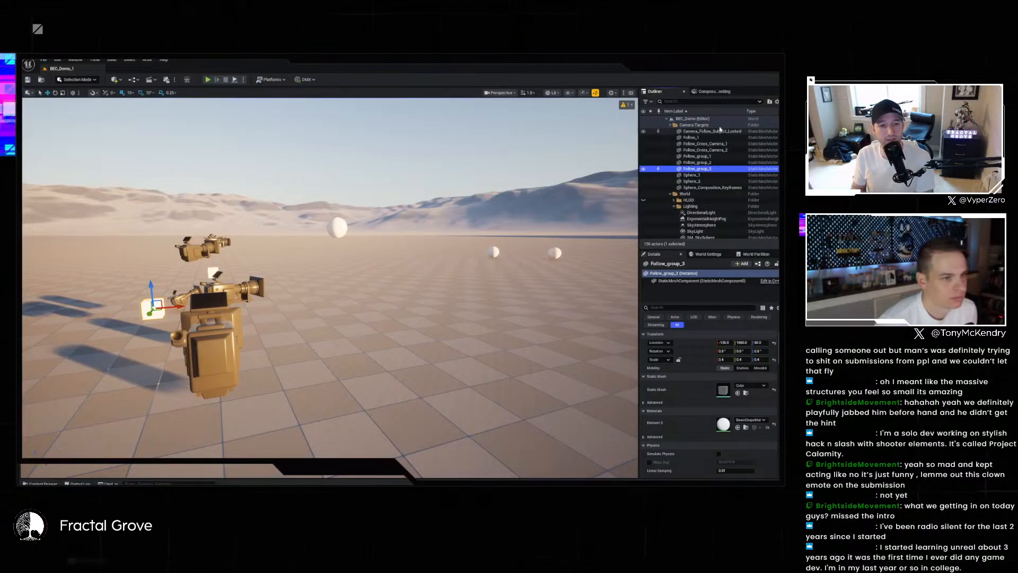
# - Preview the Black Eye cameras from Dyn_FoV through Cross_Camera_CineCam one by one, ending back on Black_Eye_Dyn_FoV
pyautogui.scroll(-2, 733, 190)
pyautogui.scroll(-2, 733, 190)
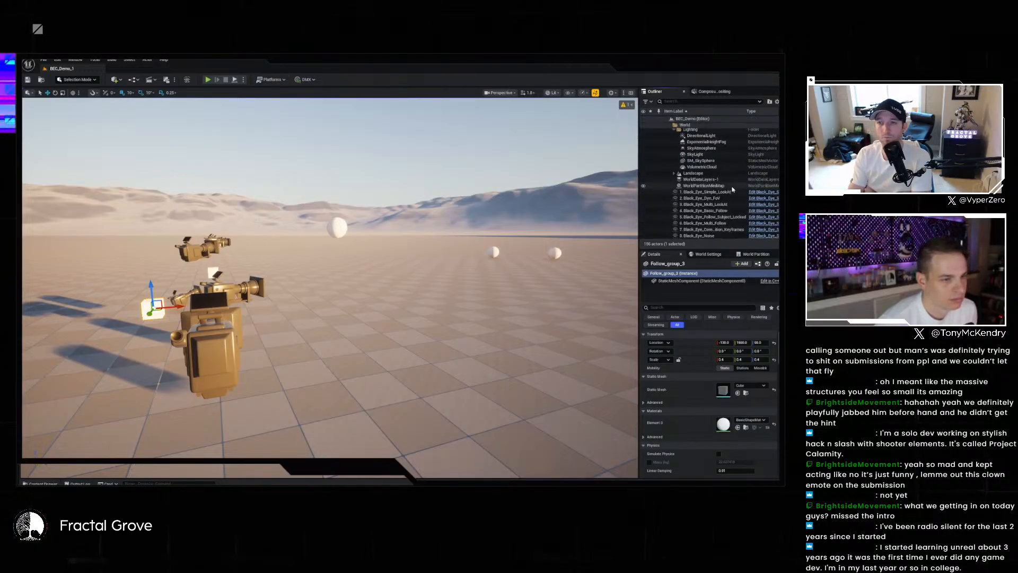
pyautogui.click(737, 188)
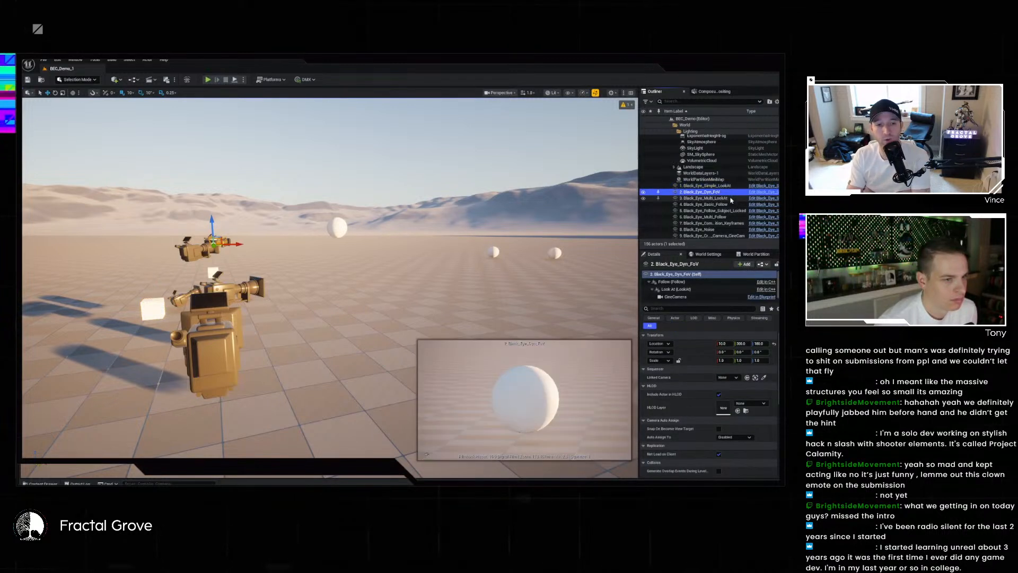
pyautogui.click(732, 198)
pyautogui.click(730, 205)
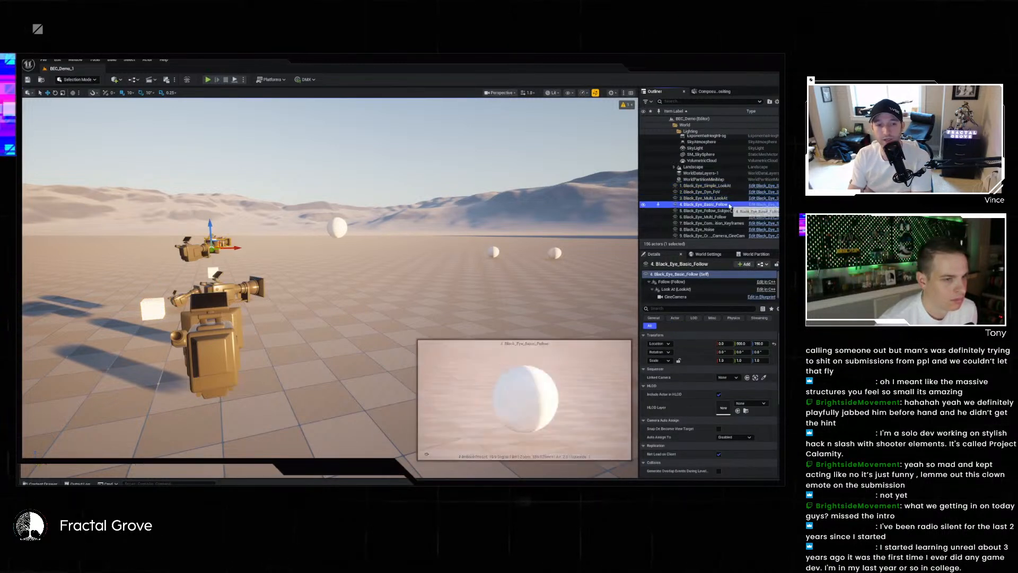
pyautogui.click(727, 211)
pyautogui.click(723, 218)
pyautogui.click(722, 224)
pyautogui.click(720, 229)
pyautogui.click(720, 236)
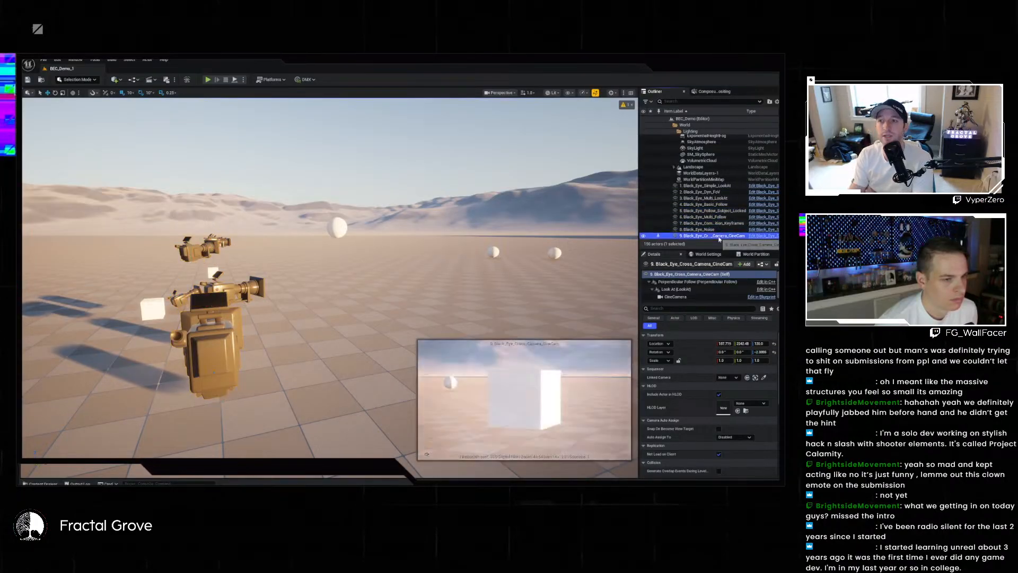
pyautogui.click(707, 193)
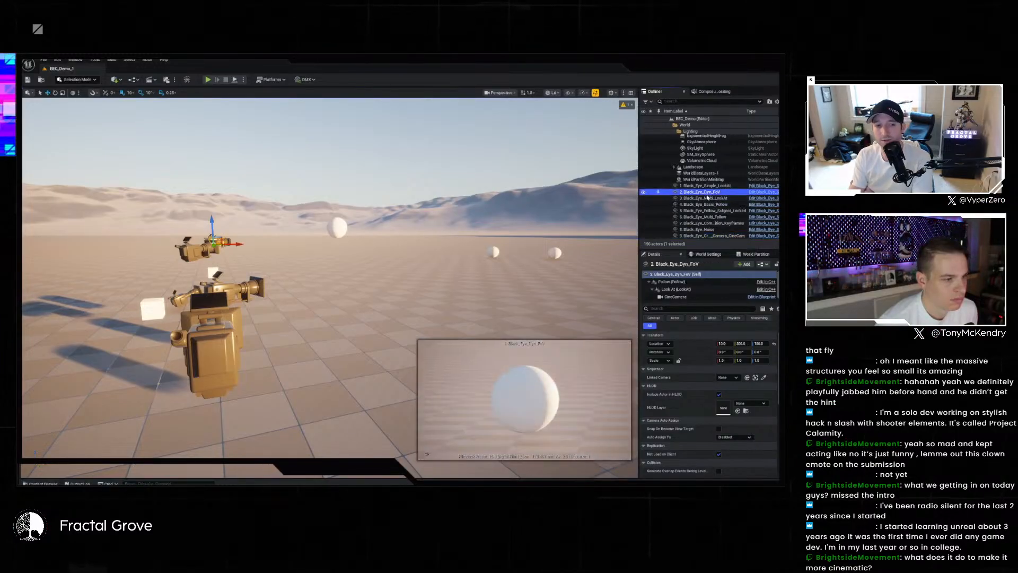
# - Simulate the level and compare the live previews of the Black_Eye_Dyn_FoV and Black_Eye_Multi_LookAt cameras
pyautogui.click(236, 80)
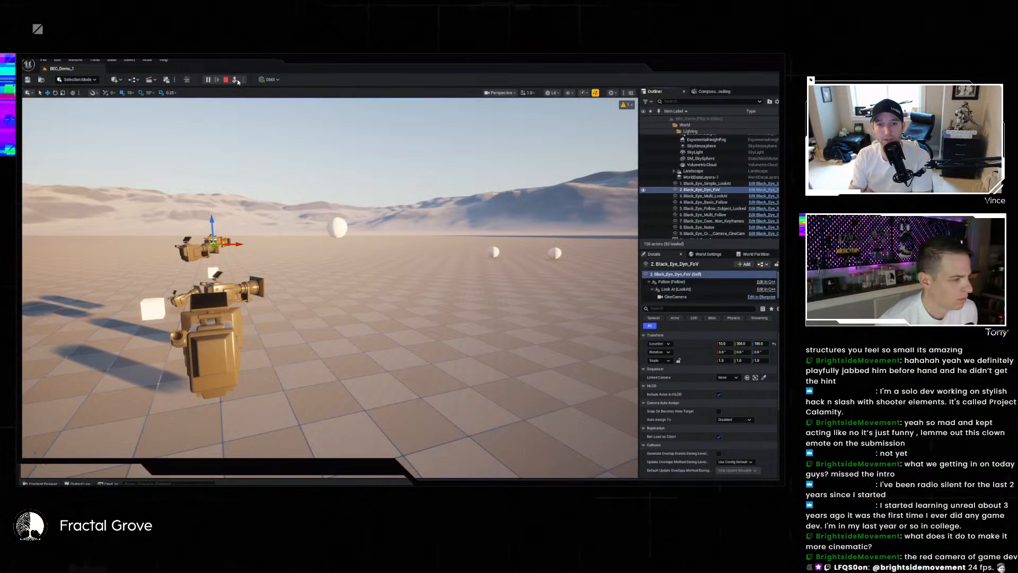
pyautogui.click(235, 80)
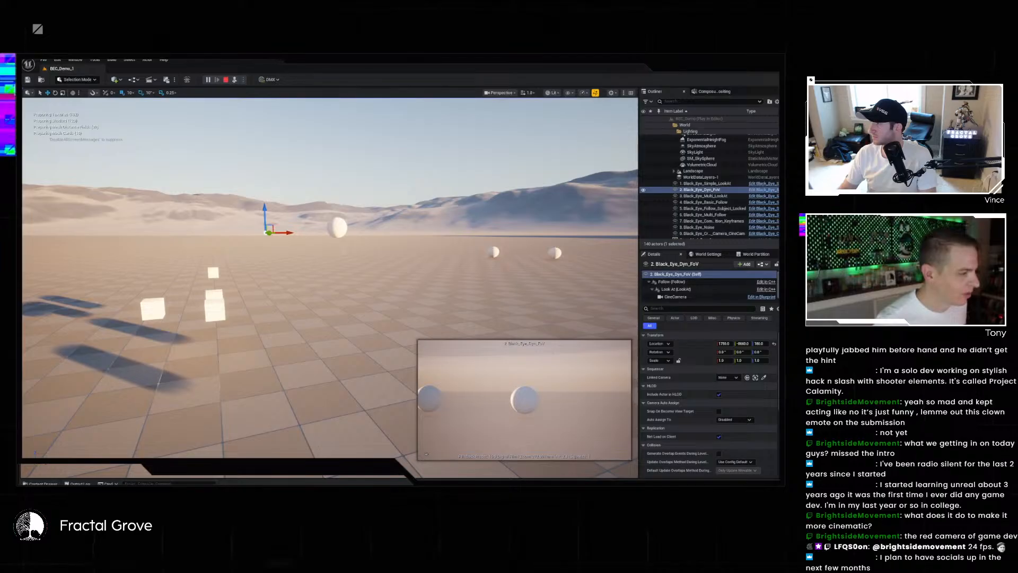
pyautogui.press('Down')
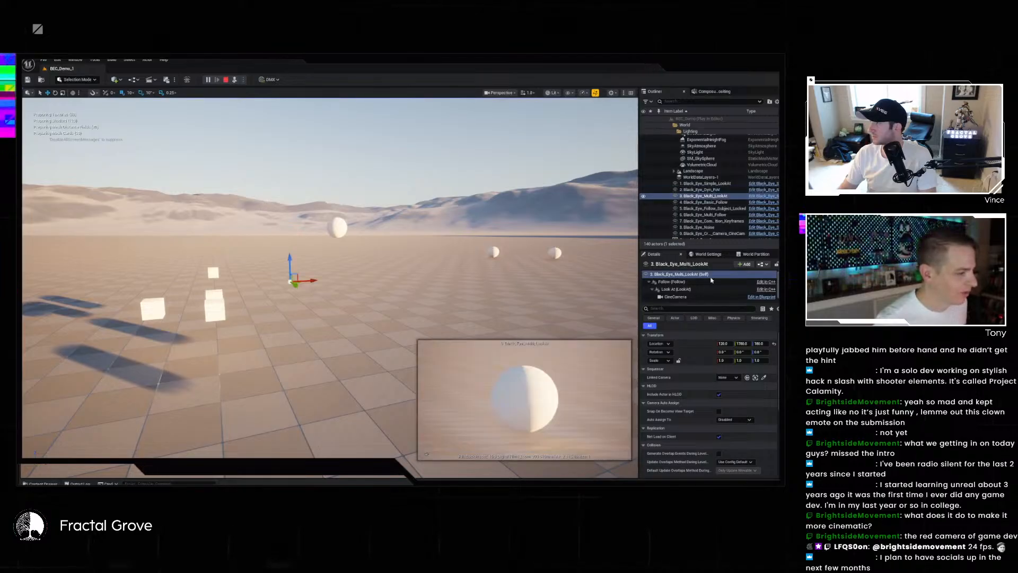
pyautogui.click(732, 191)
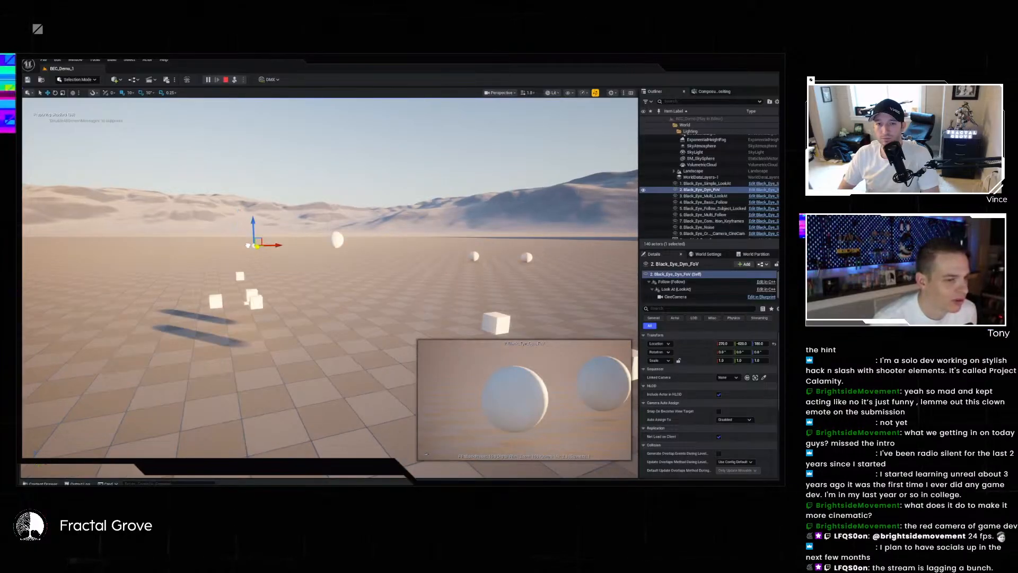
# - Select the Black_Eye_Noise camera and move it along the X axis toward negative values during the simulation
pyautogui.click(734, 229)
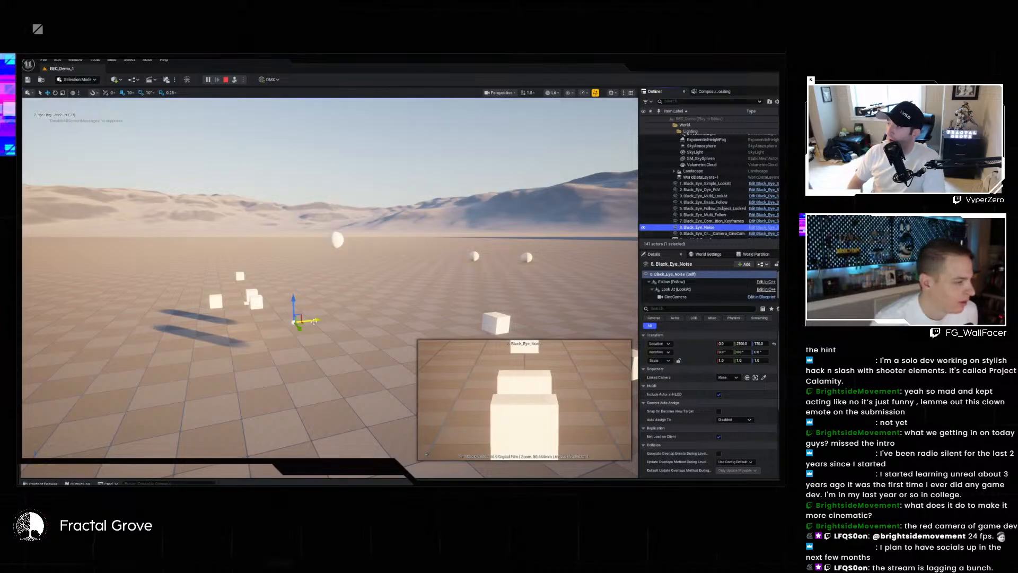
pyautogui.moveTo(323, 320); pyautogui.dragTo(258, 326)
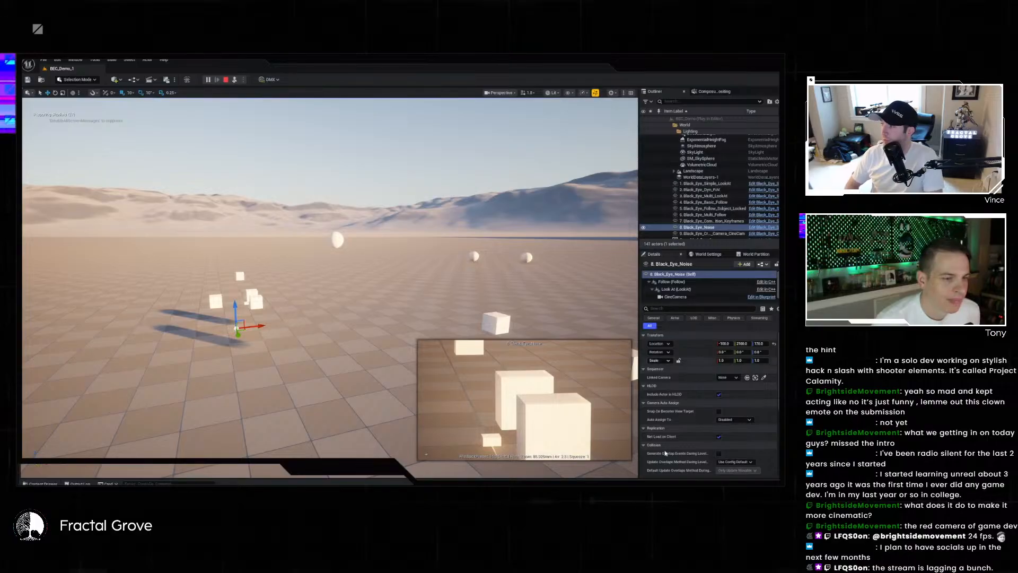
# - Preview the Black_Eye_Multi_Follow, Black_Eye_Basic_Follow and Black_Eye_Multi_LookAt cameras in the running simulation
pyautogui.moveTo(710, 483)
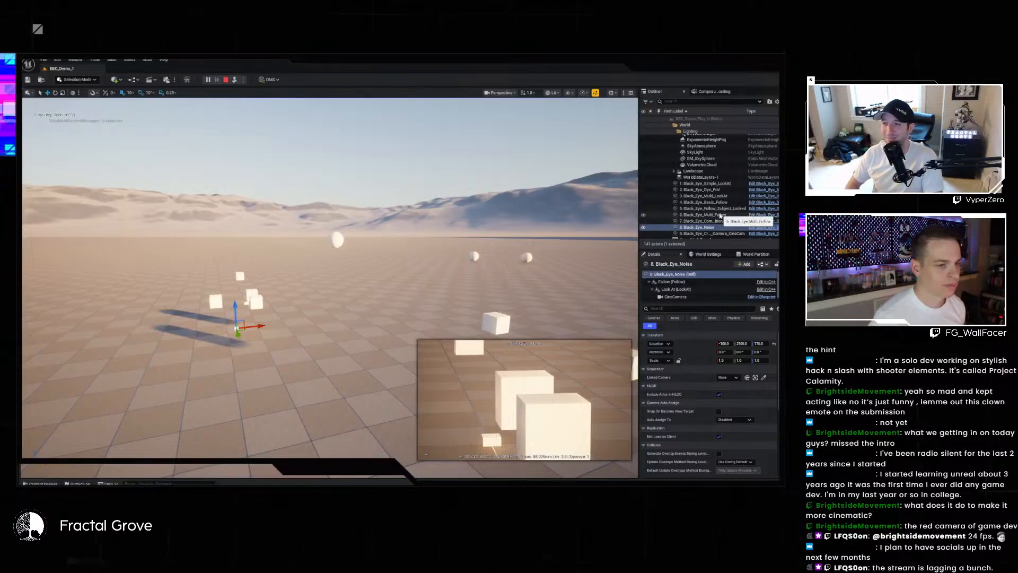
pyautogui.click(720, 214)
pyautogui.click(717, 204)
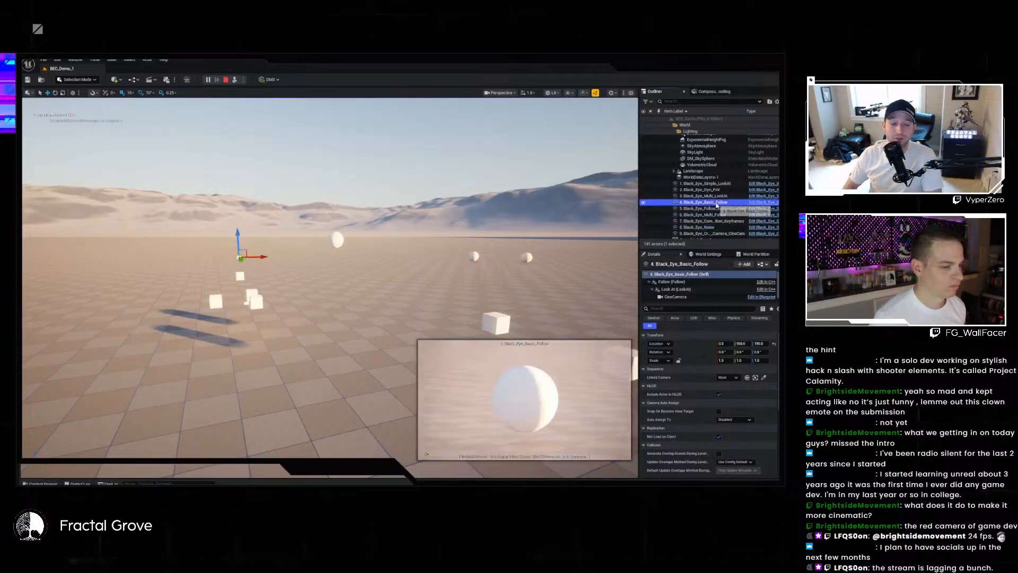
pyautogui.click(717, 197)
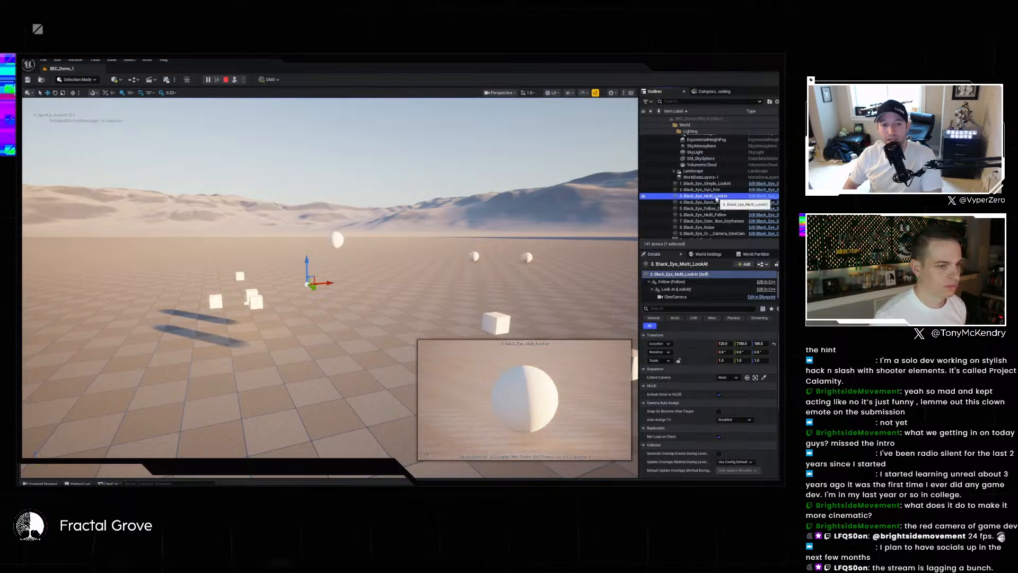
# - Raise the Black_Eye_Follow_Subject_Locked camera and move it toward negative X in the running simulation to test its live preview
pyautogui.click(715, 208)
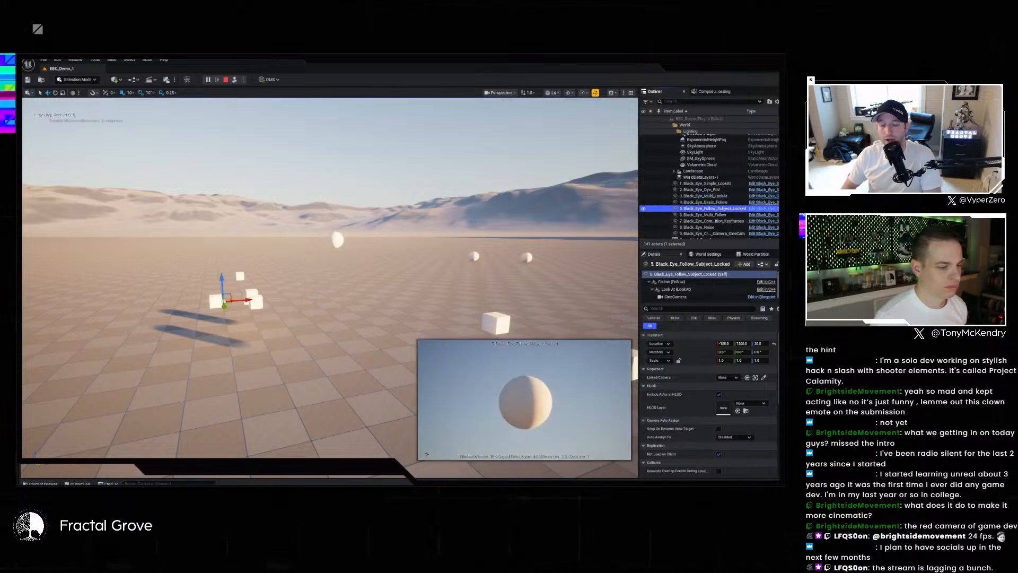
pyautogui.moveTo(221, 280); pyautogui.dragTo(219, 234)
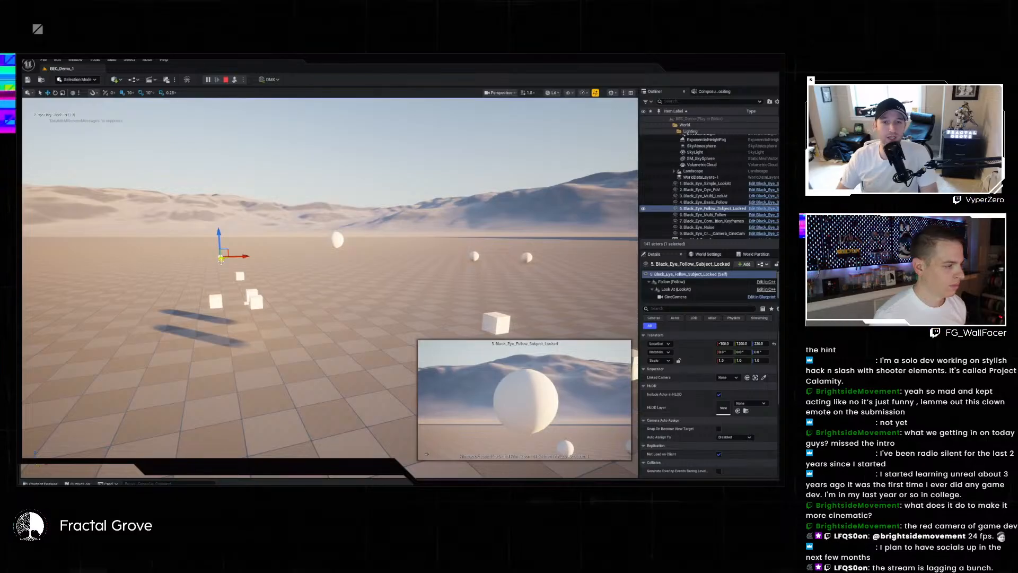
pyautogui.moveTo(225, 272); pyautogui.dragTo(223, 298)
pyautogui.moveTo(242, 245); pyautogui.dragTo(106, 247)
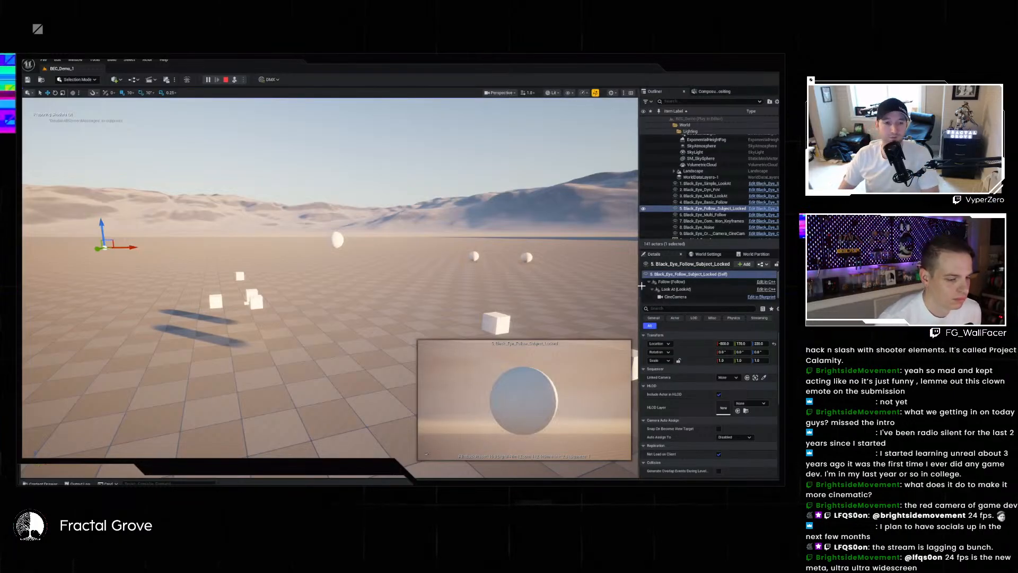
pyautogui.moveTo(710, 477)
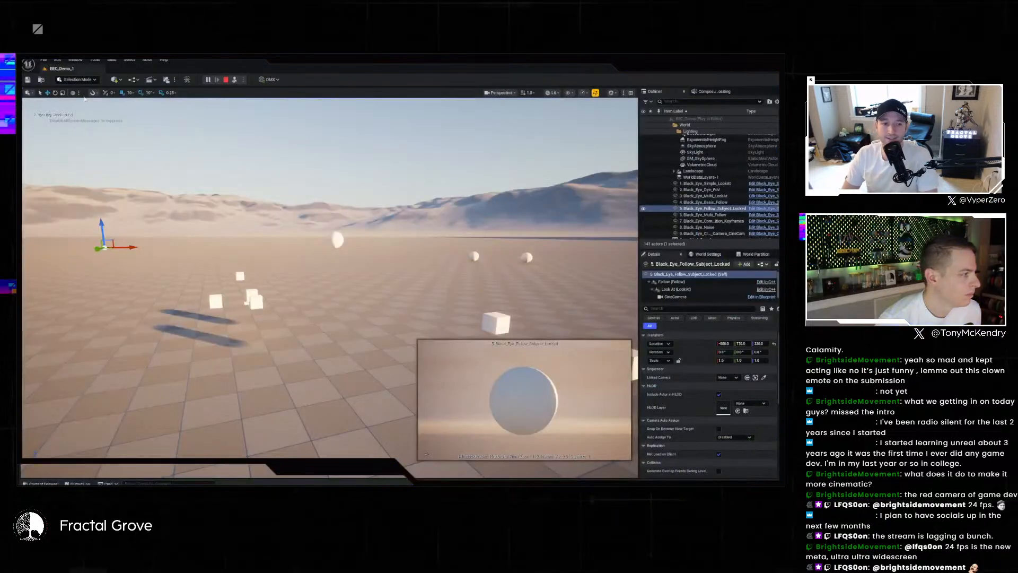
# - Stop the simulation and reopen the recent megaLand-small forest level
pyautogui.click(44, 61)
pyautogui.click(44, 61)
pyautogui.click(226, 79)
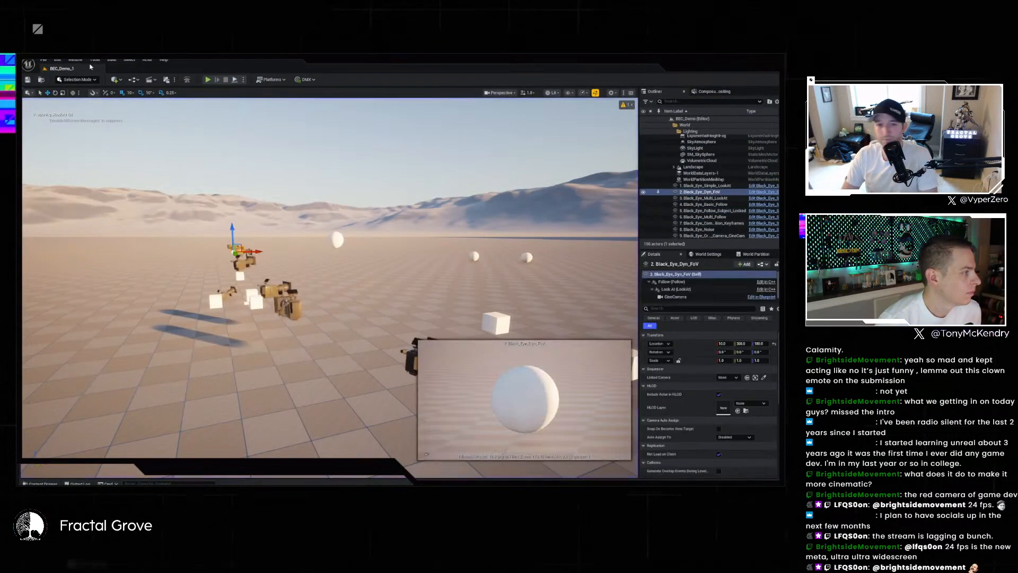
pyautogui.click(42, 61)
pyautogui.moveTo(65, 103)
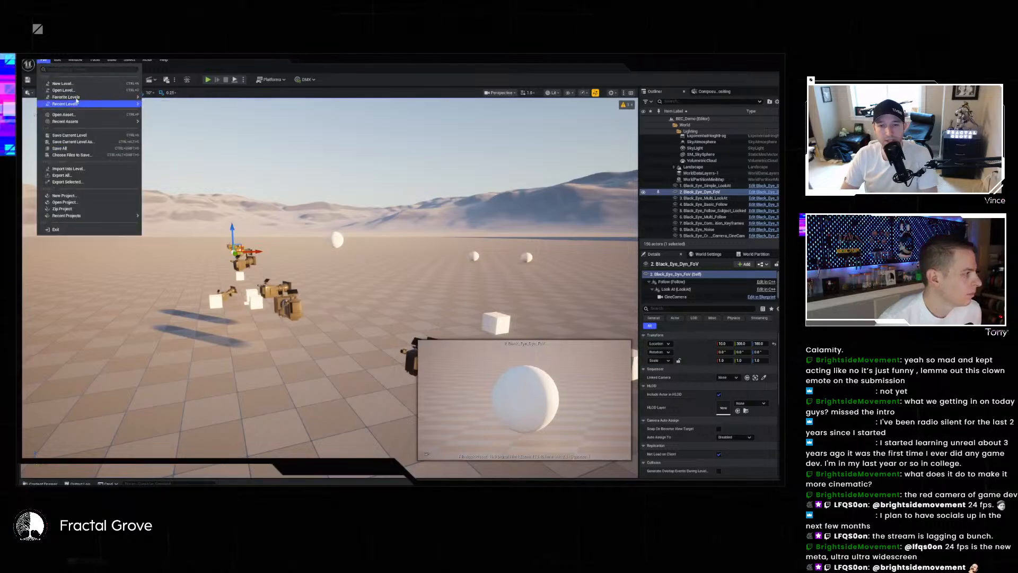
pyautogui.click(171, 108)
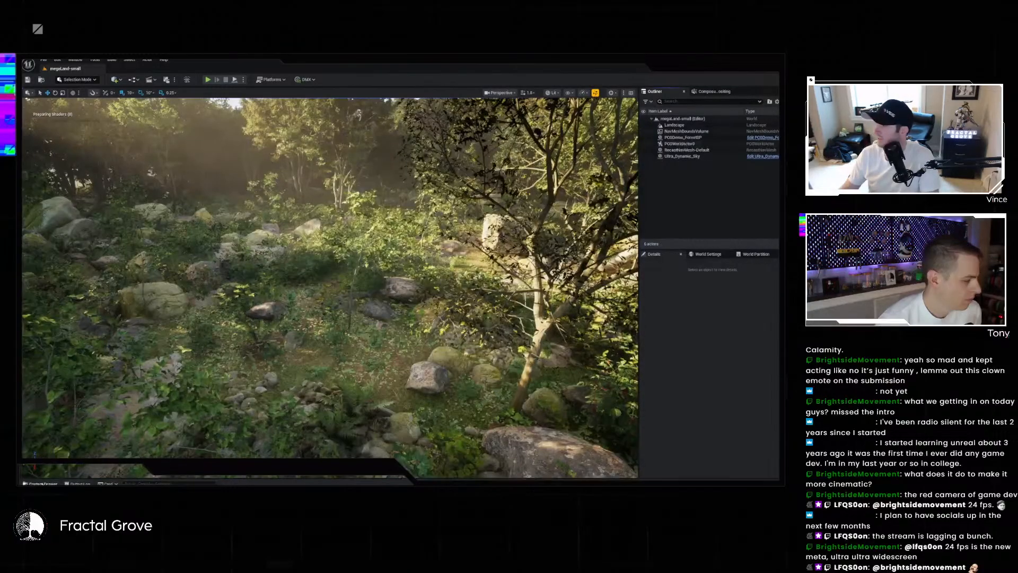
# - Browse to the Cameras folder inside the plugin's Black Eye Content
pyautogui.click(42, 484)
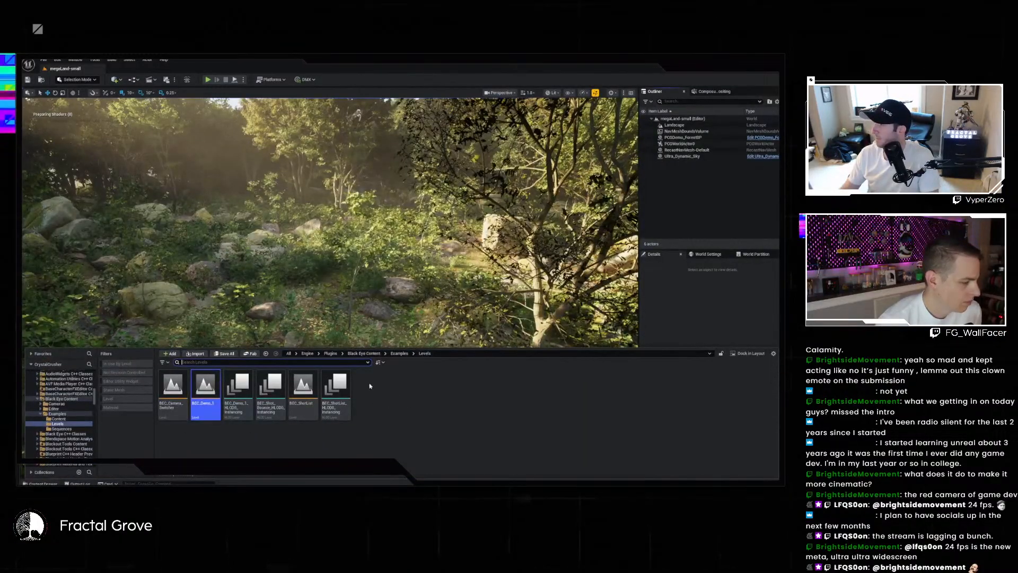
pyautogui.click(364, 354)
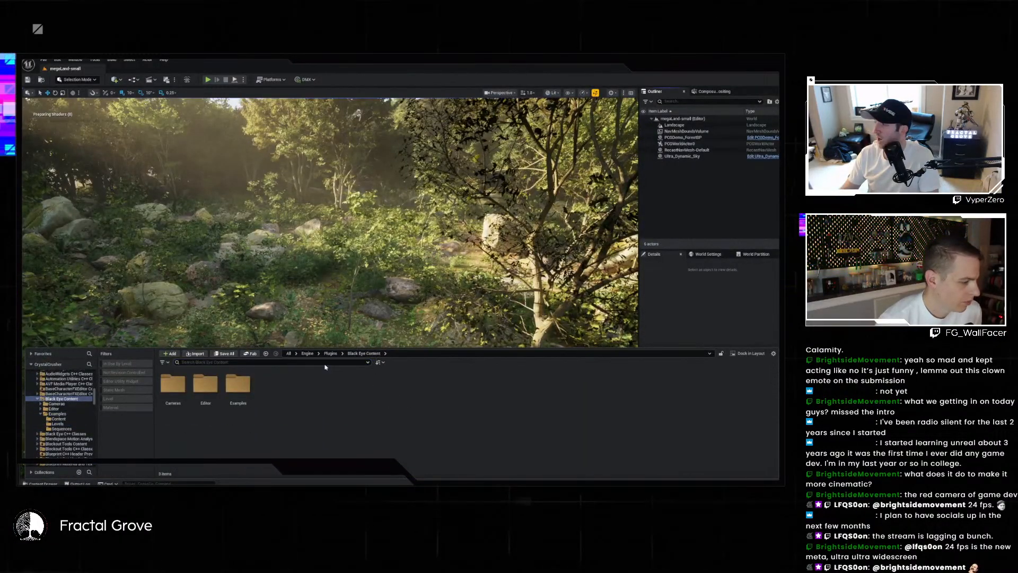
pyautogui.doubleClick(173, 384)
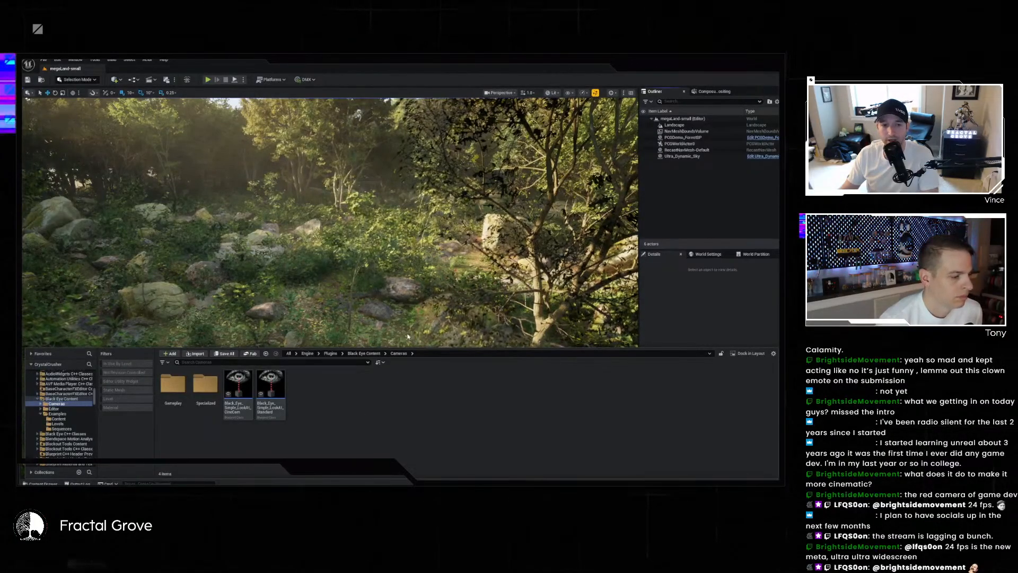
pyautogui.moveTo(709, 484)
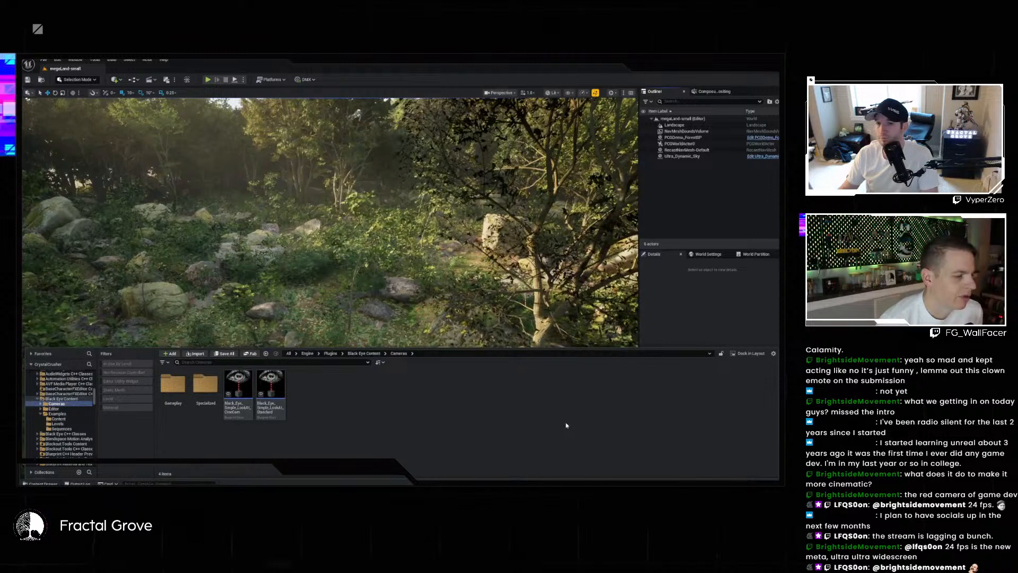
pyautogui.moveTo(531, 484)
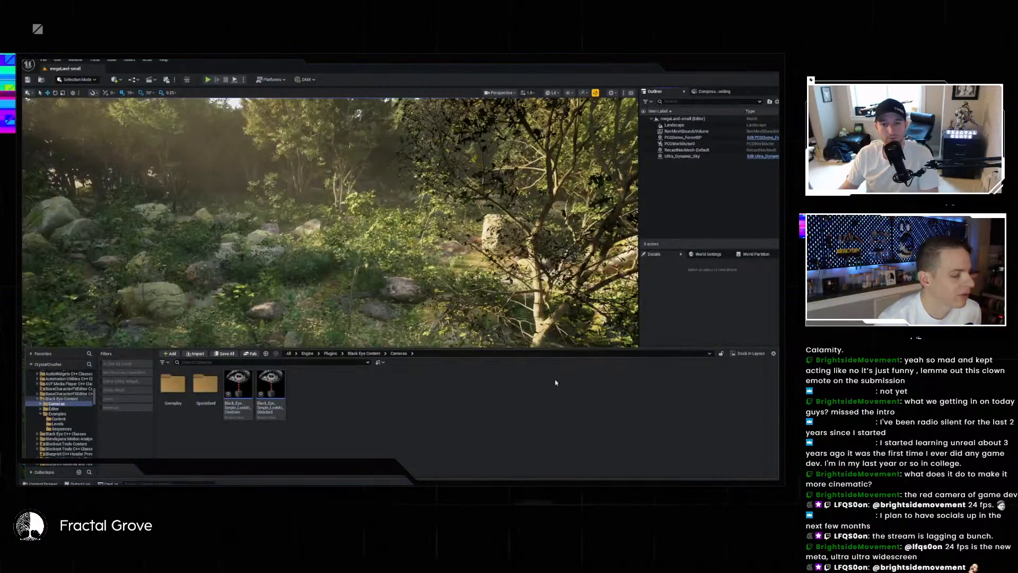
# - Switch to the browser and skim the Black Eye Cameras Overview Tutorial video through its Sequencer and Hybrid Workflows chapters
pyautogui.click(422, 455)
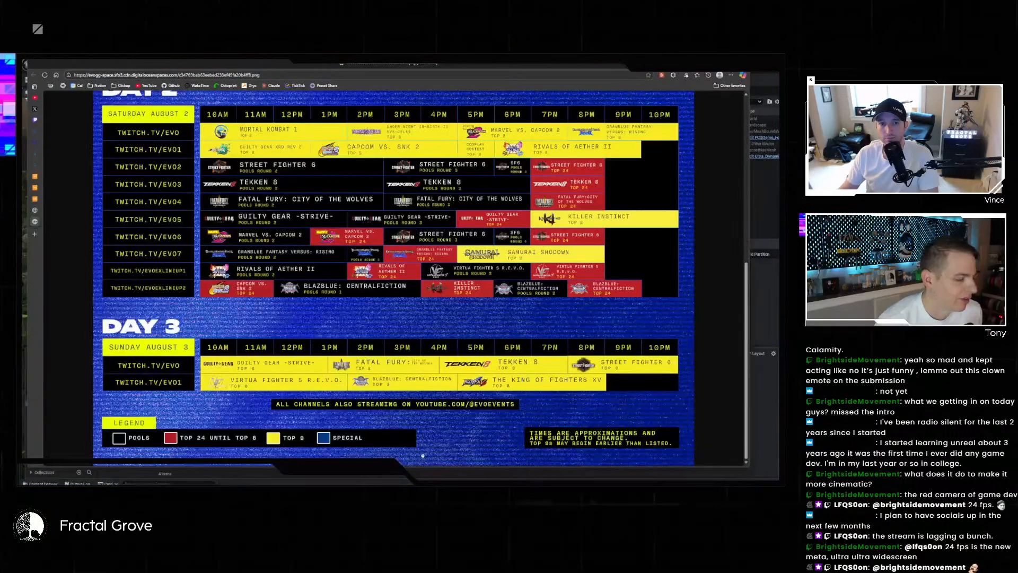
pyautogui.click(41, 99)
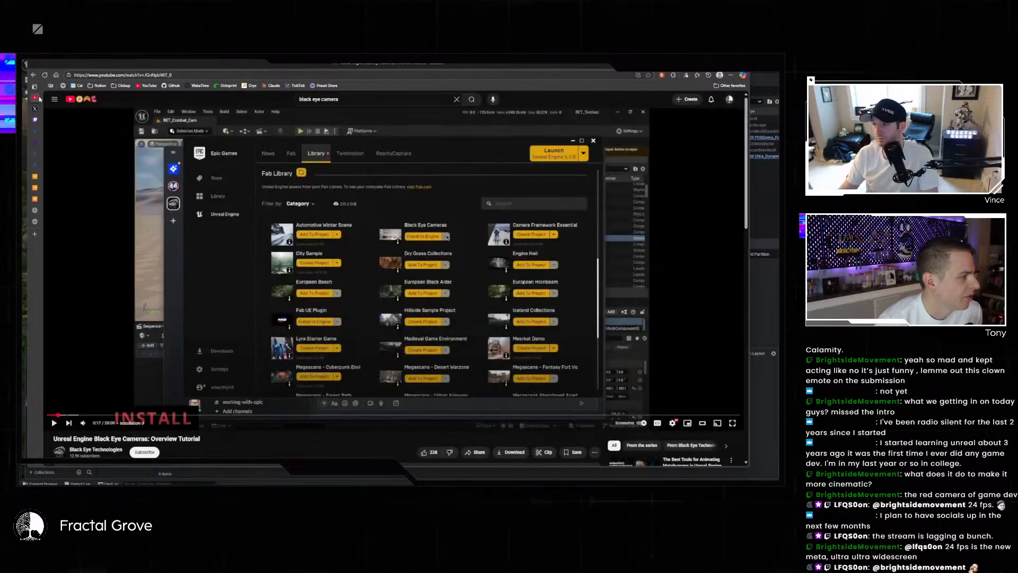
pyautogui.scroll(-1, 446, 386)
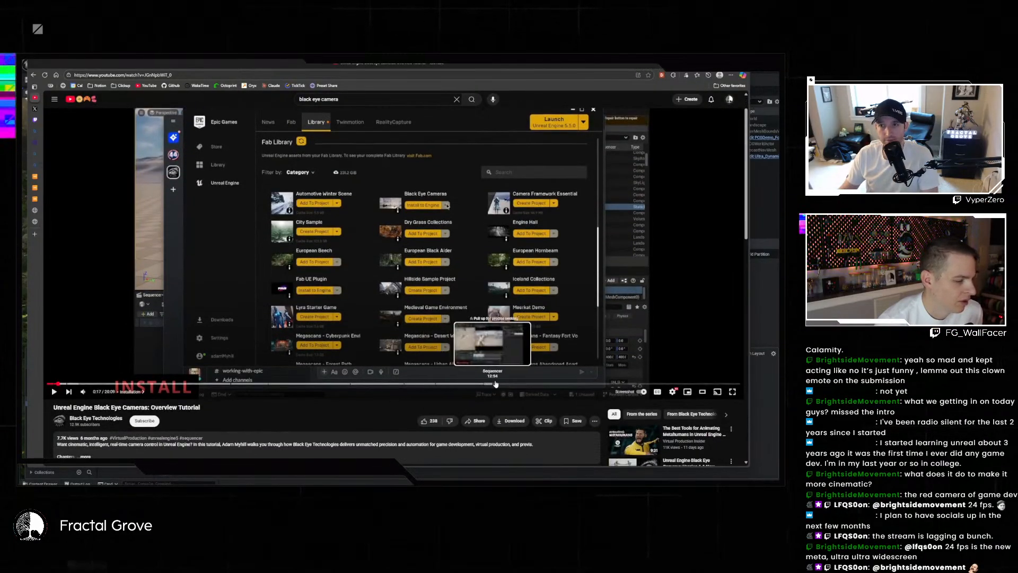
pyautogui.click(501, 384)
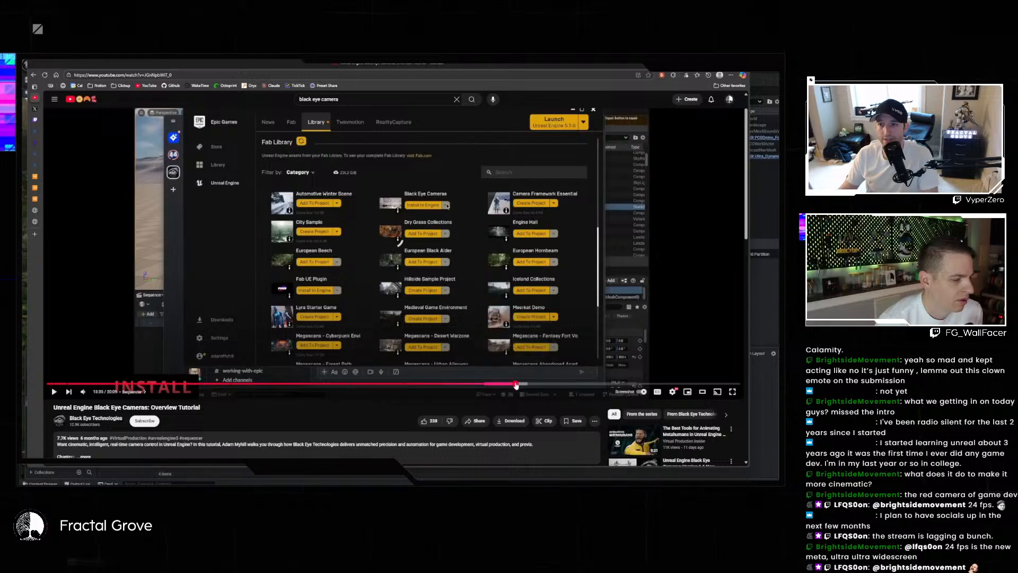
pyautogui.click(534, 385)
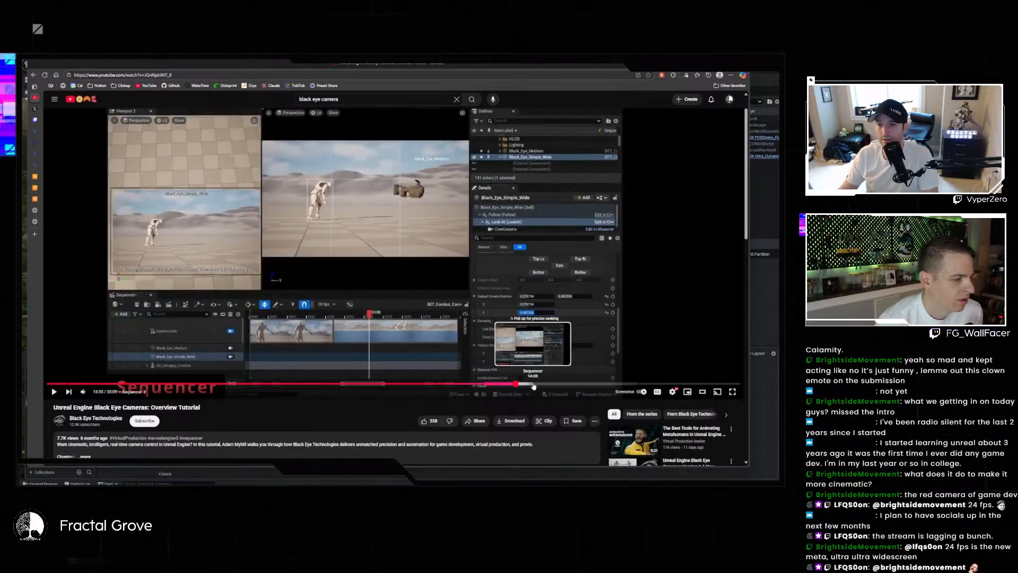
pyautogui.click(586, 384)
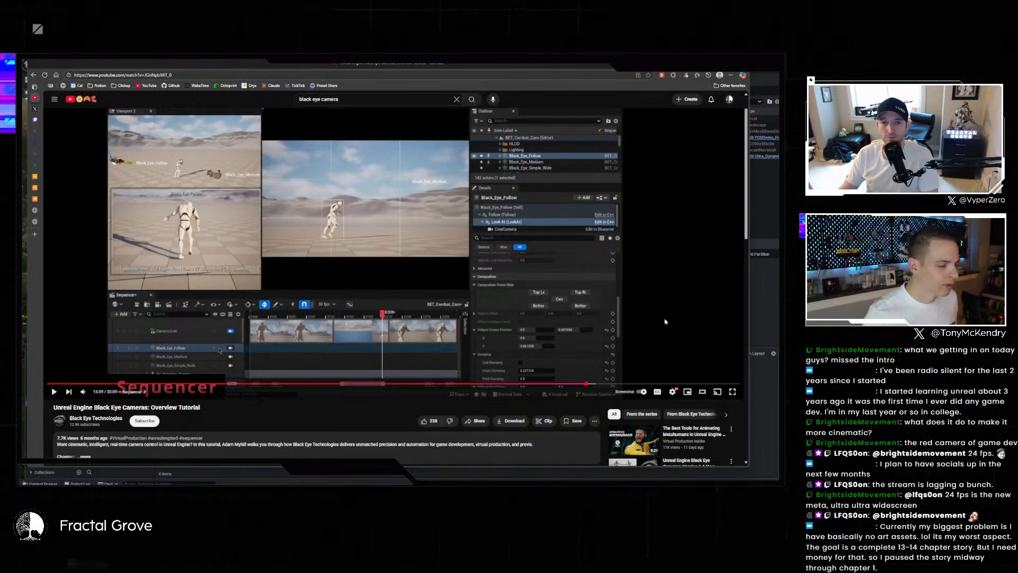
pyautogui.click(646, 384)
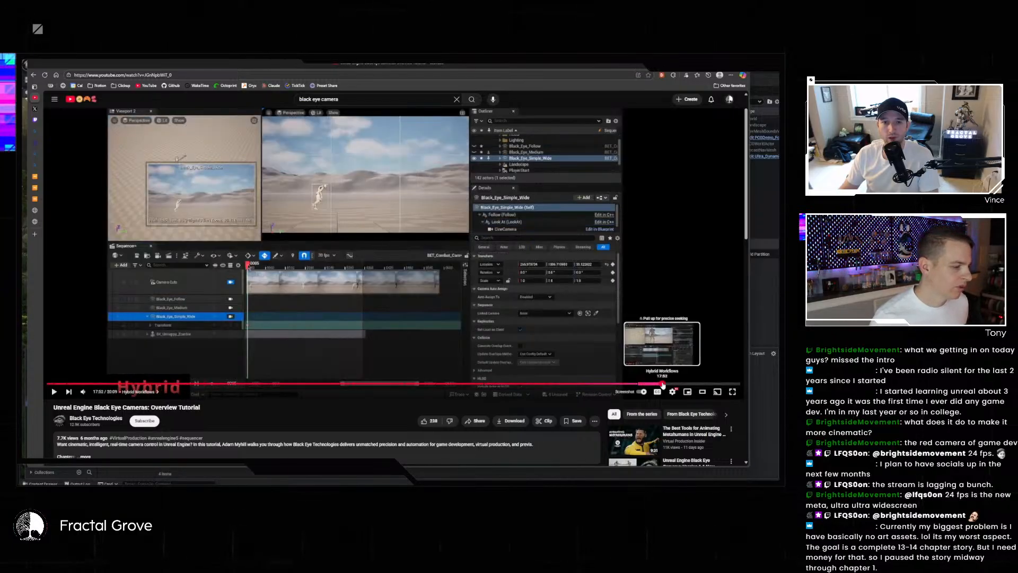
pyautogui.click(663, 384)
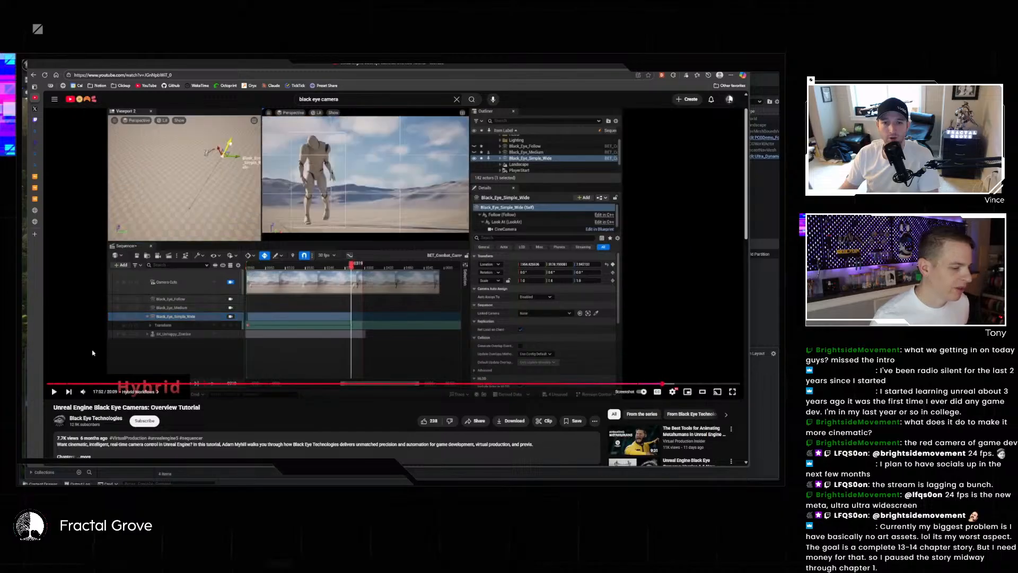
# - Open the Black Eye Technologies YouTube channel and look through its list of uploaded videos
pyautogui.click(98, 420)
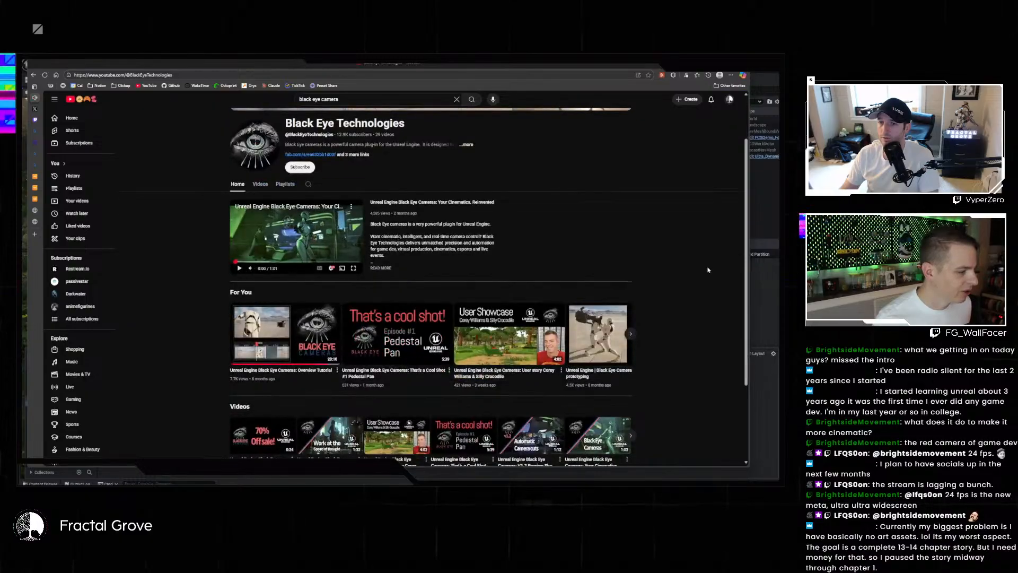
pyautogui.scroll(-3, 622, 295)
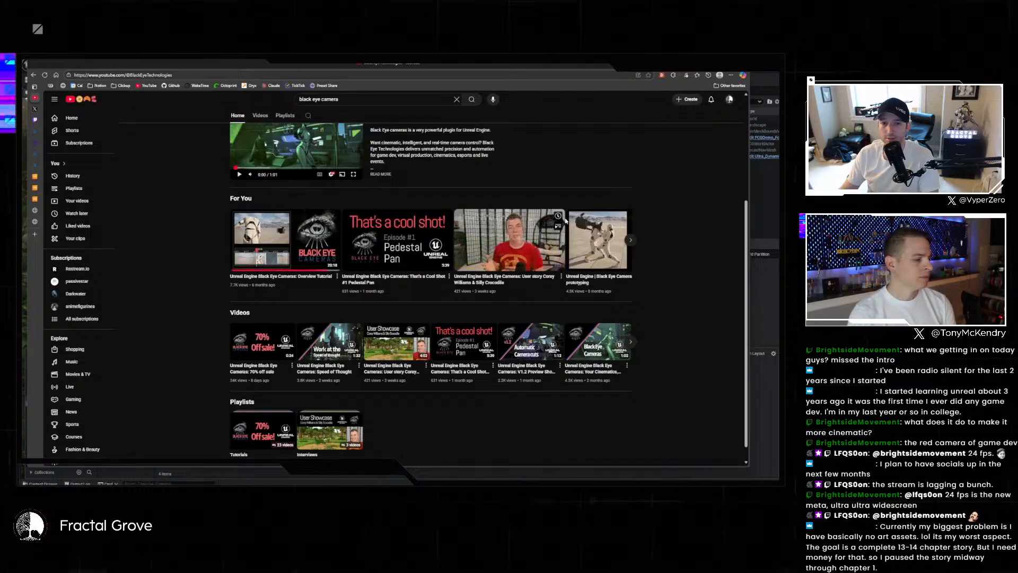
pyautogui.scroll(2, 301, 195)
pyautogui.click(260, 181)
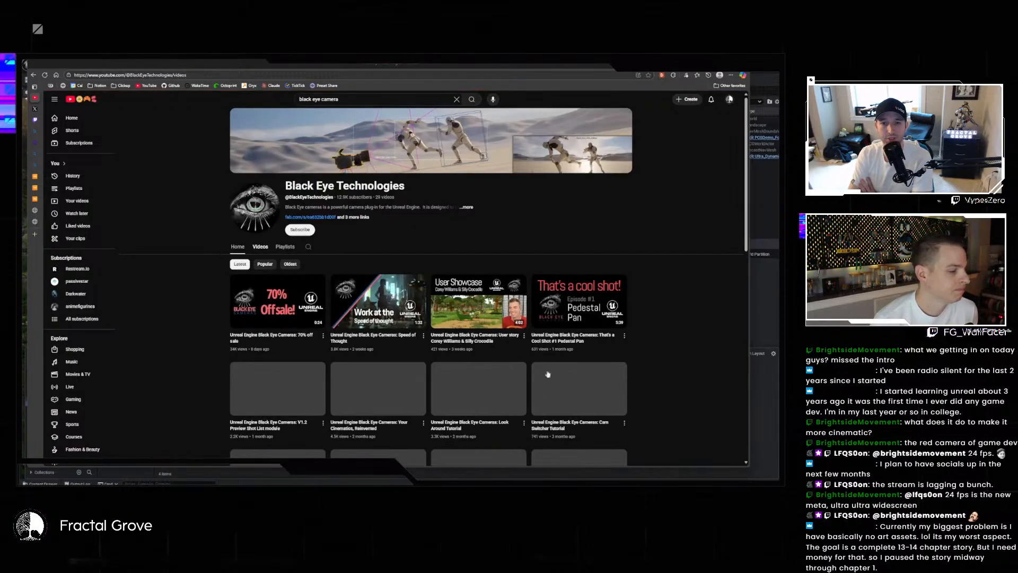
pyautogui.scroll(-3, 649, 237)
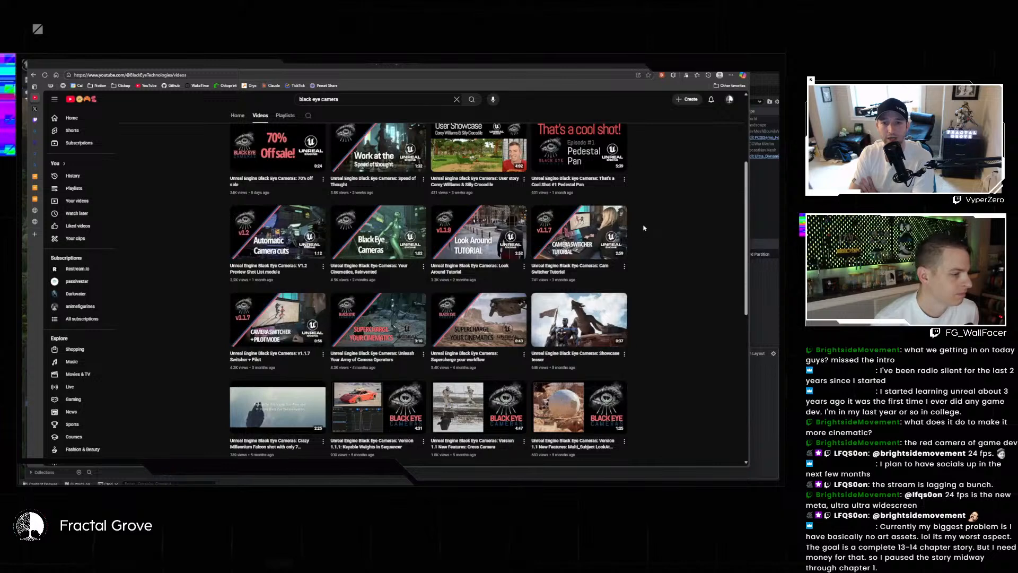
pyautogui.scroll(-1, 645, 228)
pyautogui.scroll(-1, 644, 227)
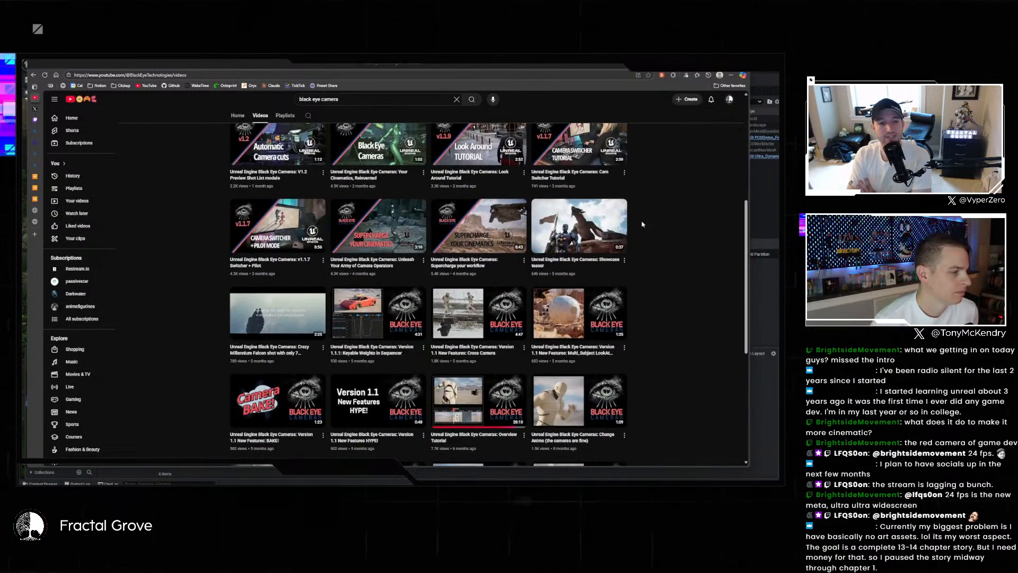
pyautogui.scroll(-2, 642, 223)
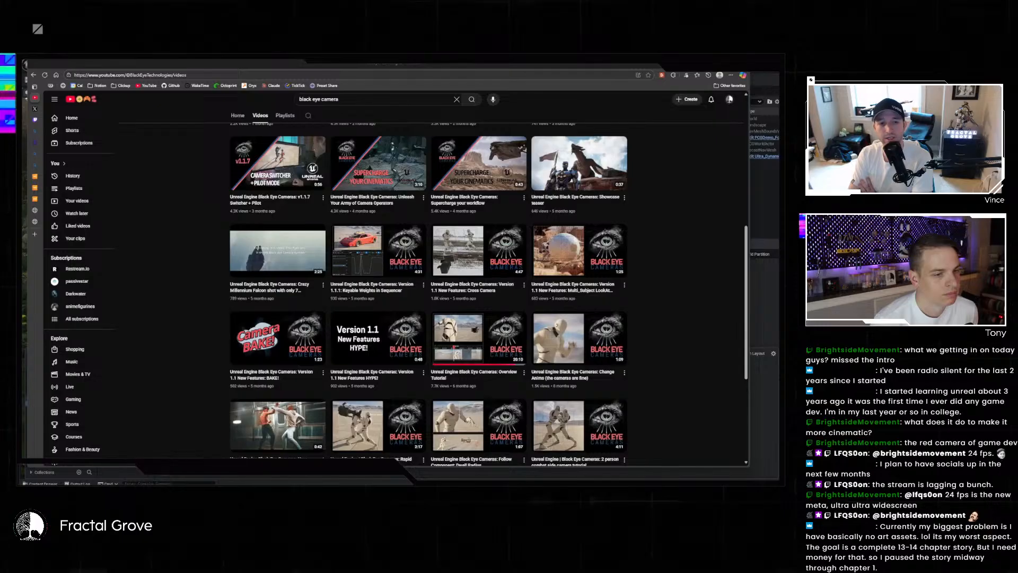
# - Switch to the ElectricDreams project in Unreal Editor and open the Content/Substrate/Materials/Materials folder
pyautogui.hotkey('alt', 'Tab')
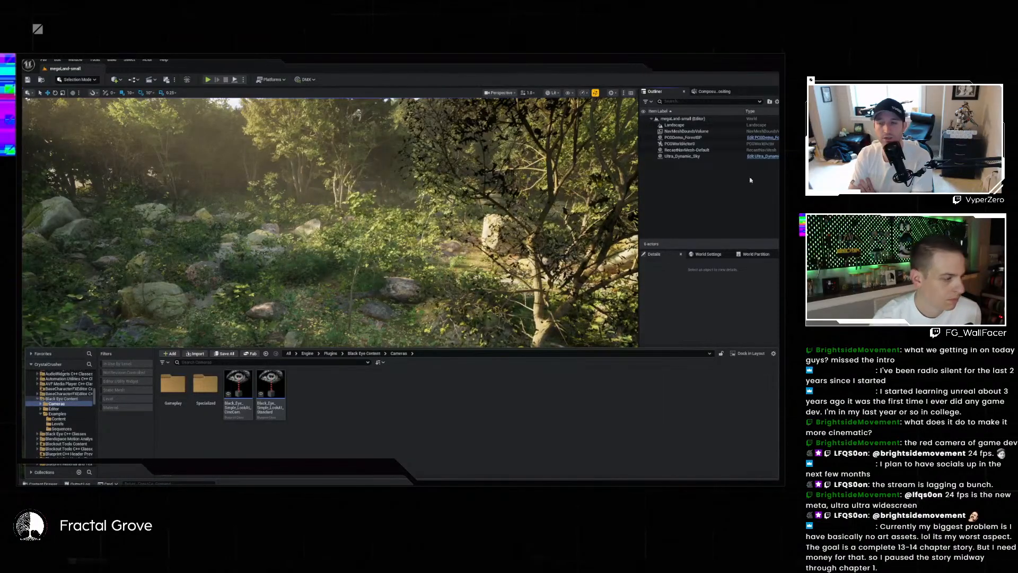
pyautogui.hotkey('alt', 'Tab')
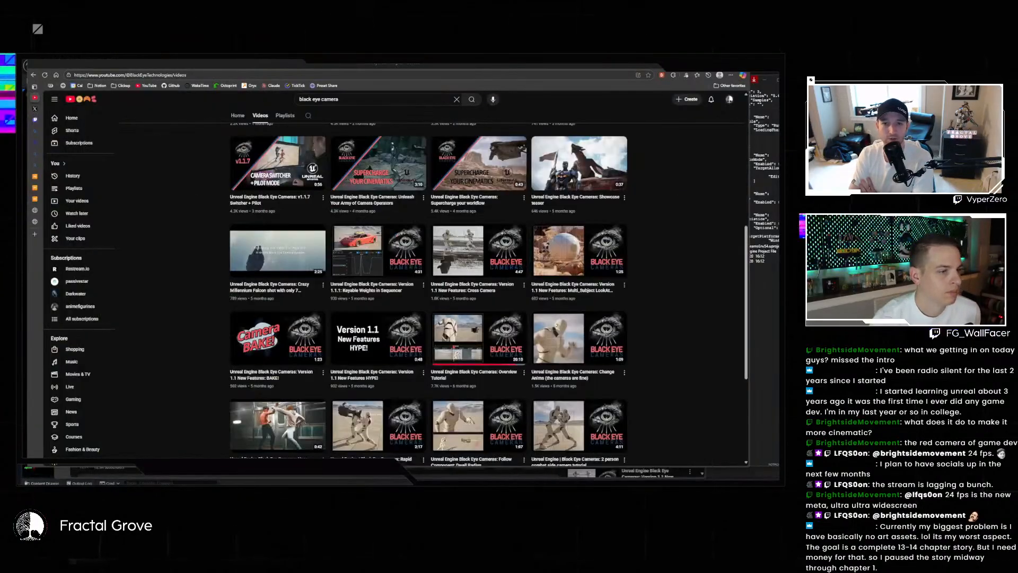
pyautogui.hotkey('alt', 'Tab')
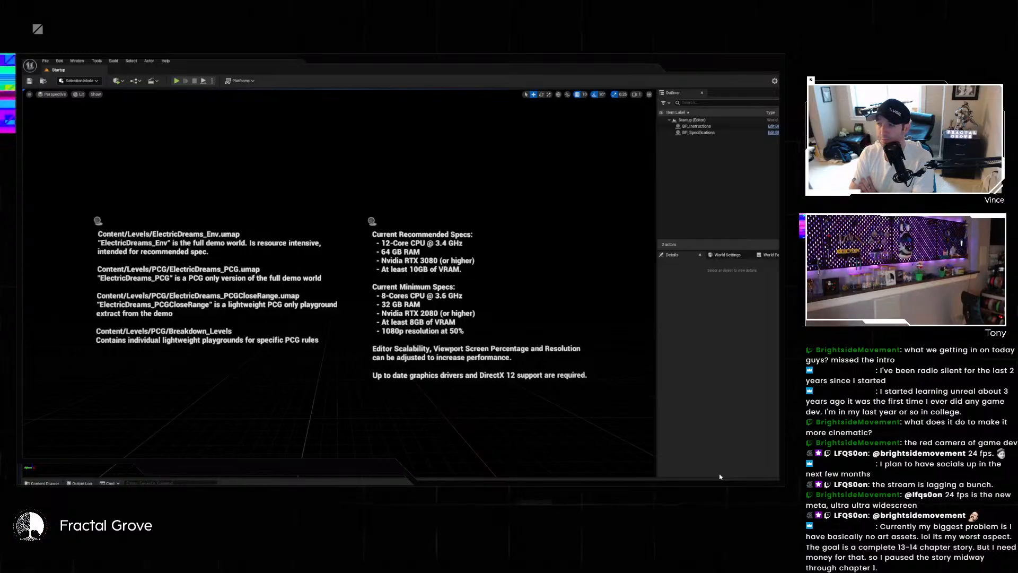
pyautogui.click(42, 483)
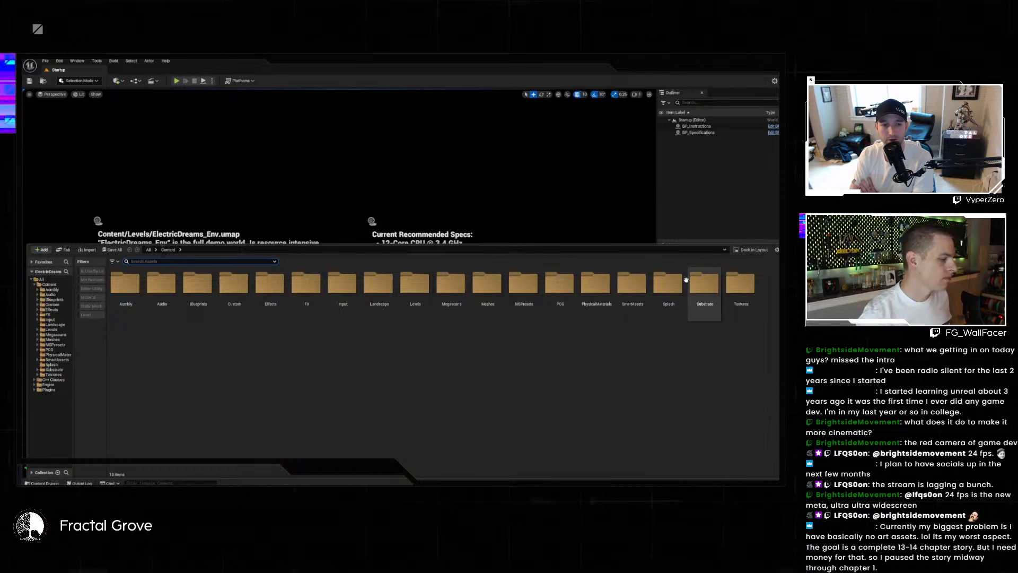
pyautogui.doubleClick(705, 283)
pyautogui.doubleClick(130, 286)
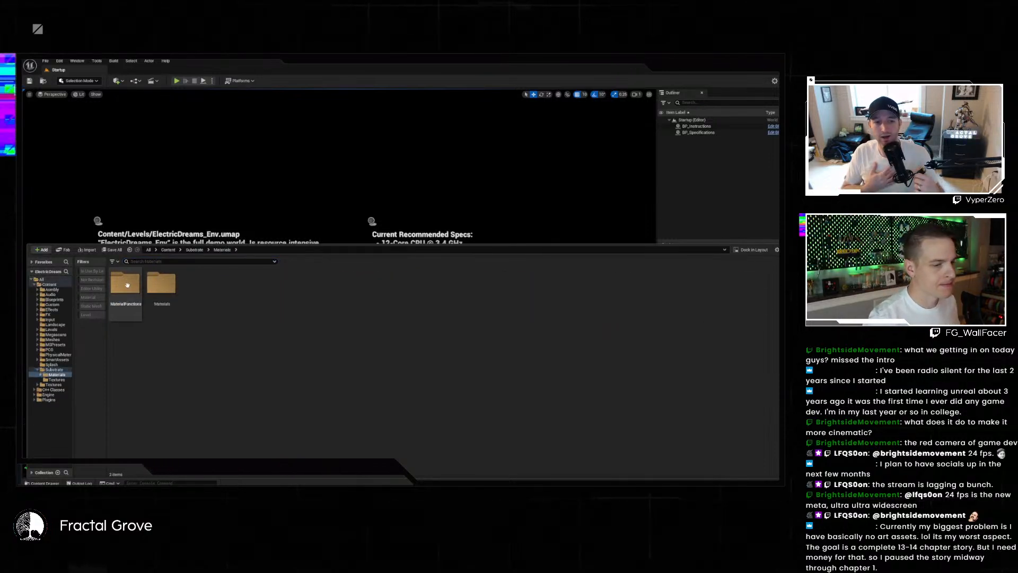
pyautogui.doubleClick(162, 286)
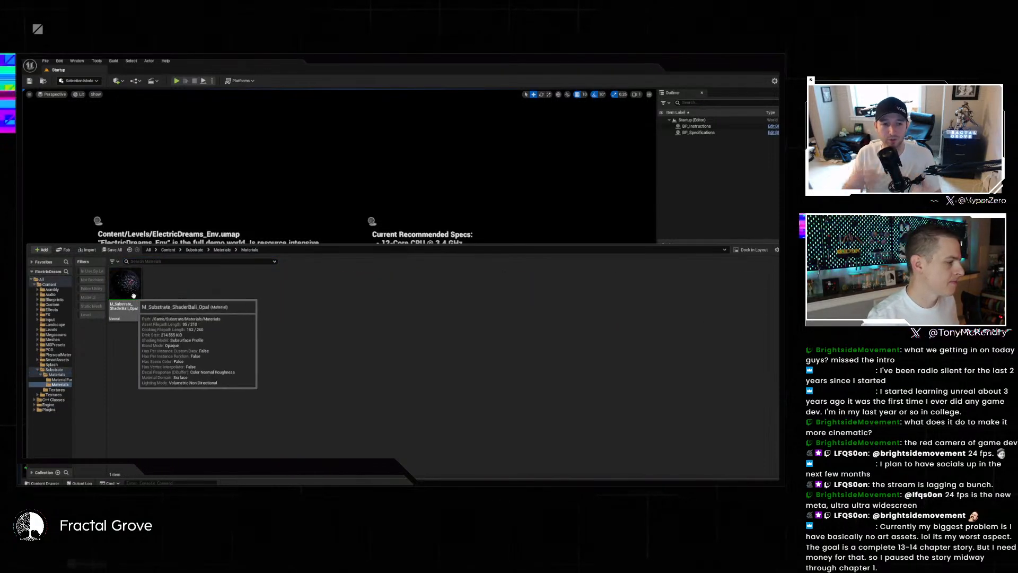
# - Try to migrate the M_Substrate_ShaderBall_Opal material and its dependencies into the root folder of the MM project
pyautogui.rightClick(135, 290)
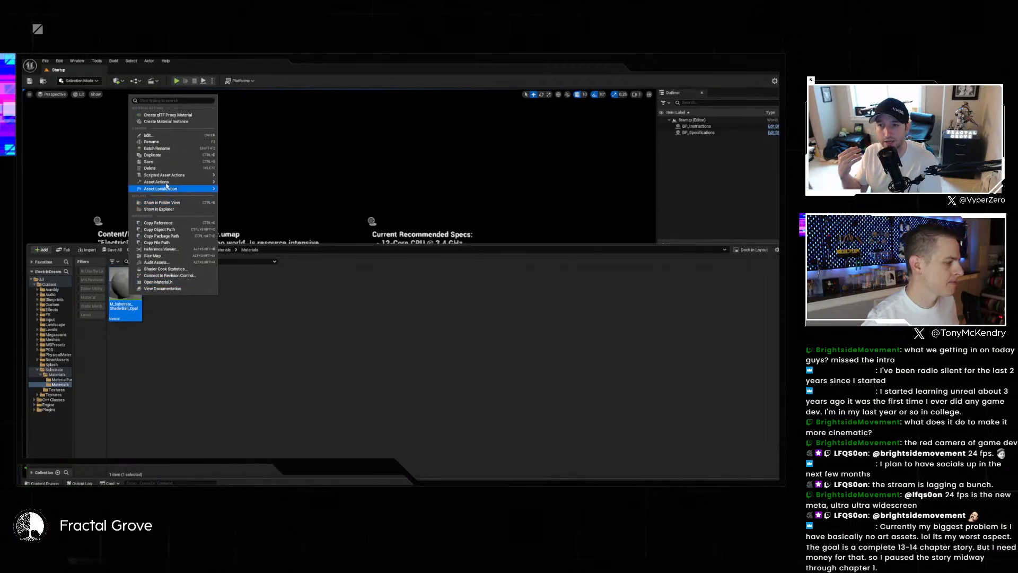
pyautogui.moveTo(159, 182)
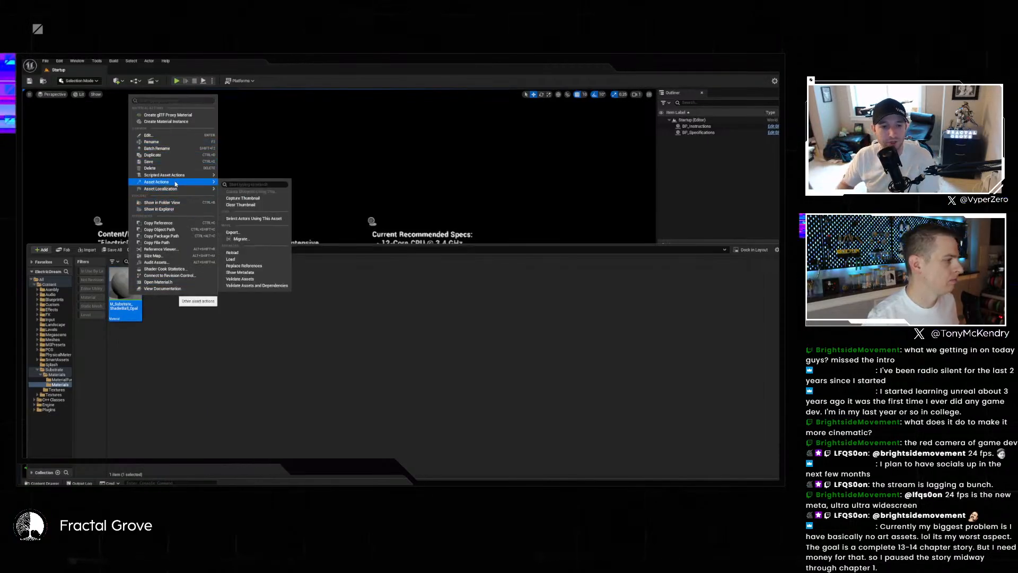
pyautogui.click(241, 239)
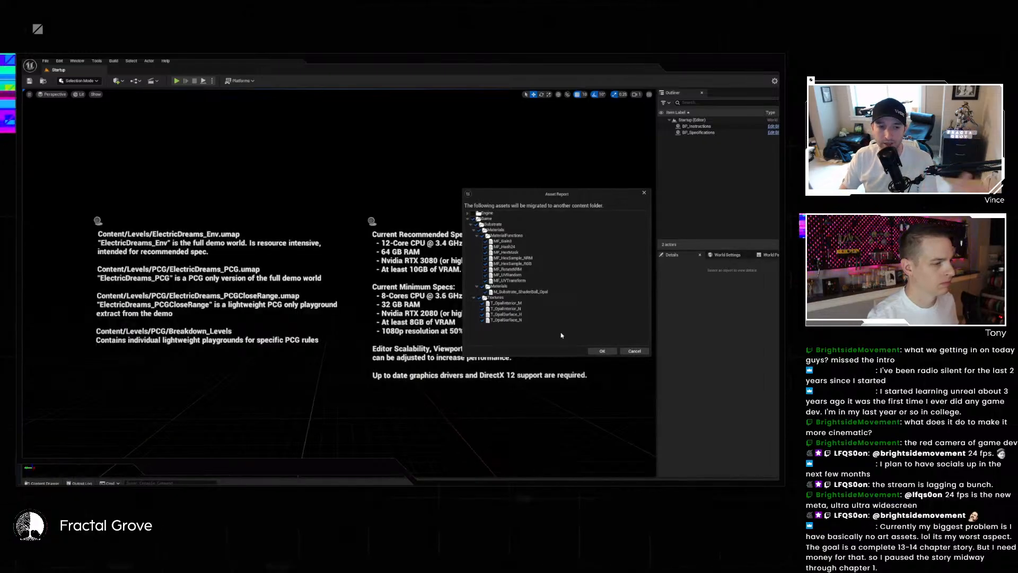
pyautogui.click(602, 350)
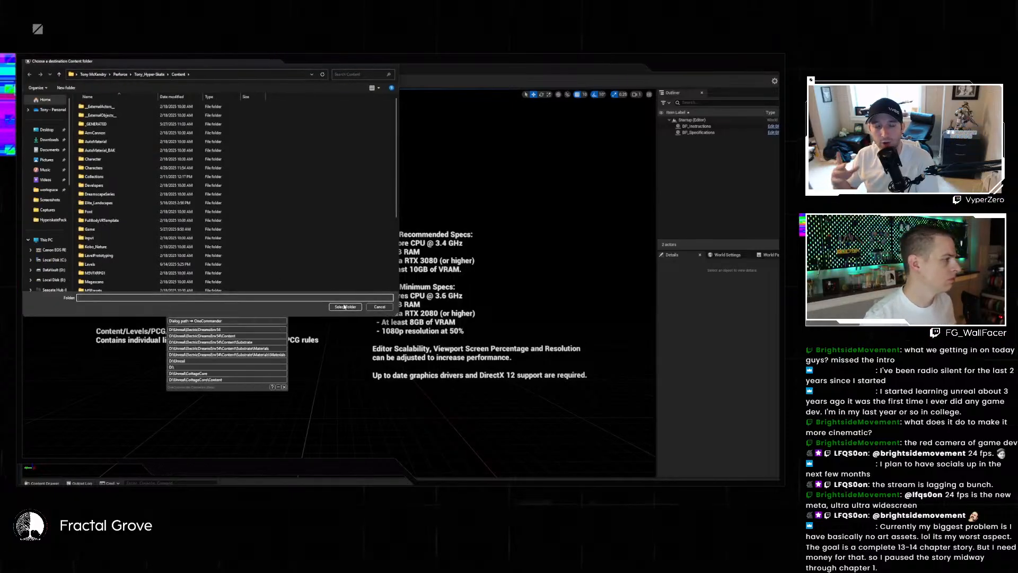
pyautogui.click(120, 75)
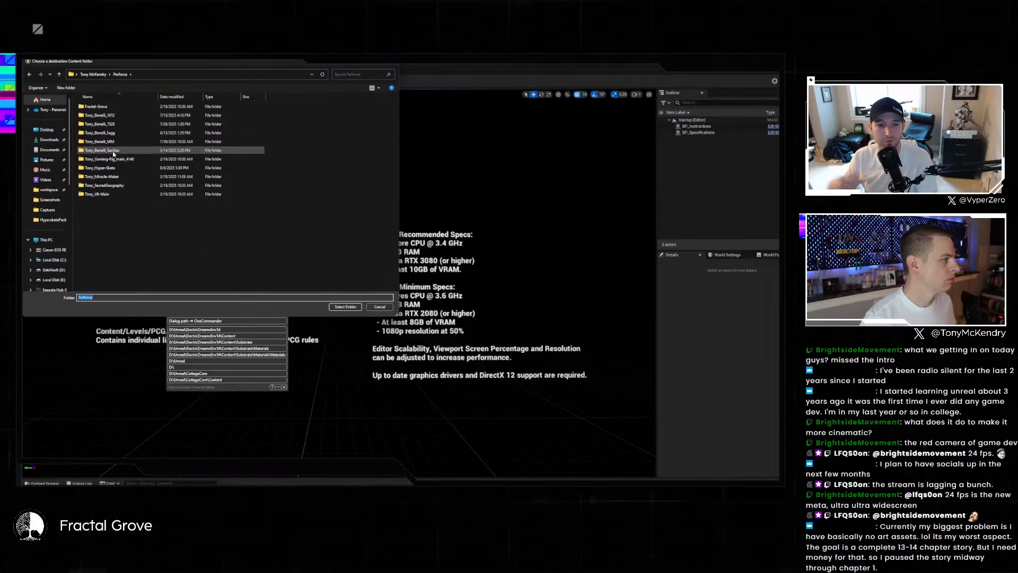
pyautogui.doubleClick(101, 142)
pyautogui.click(346, 306)
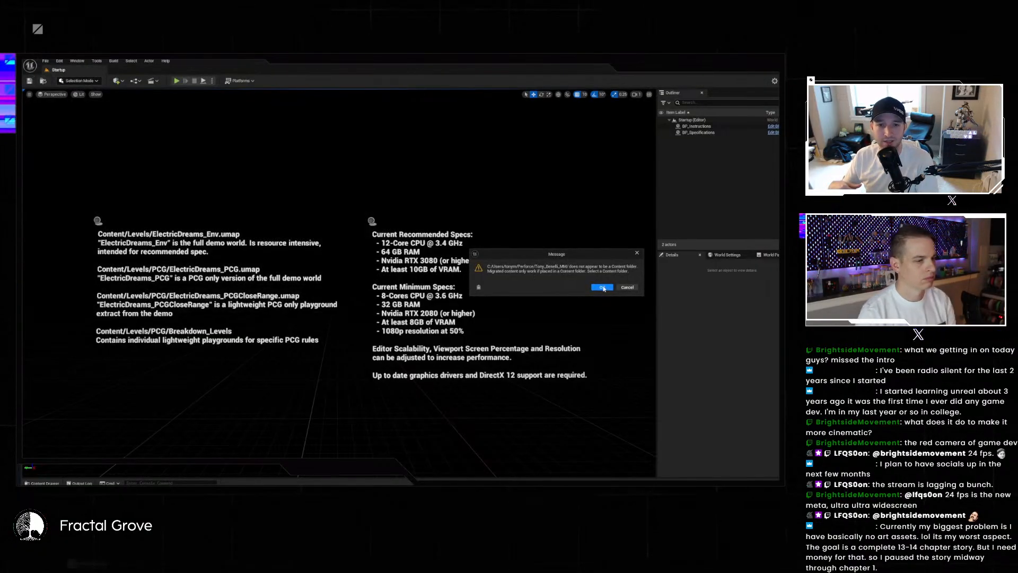
pyautogui.click(627, 288)
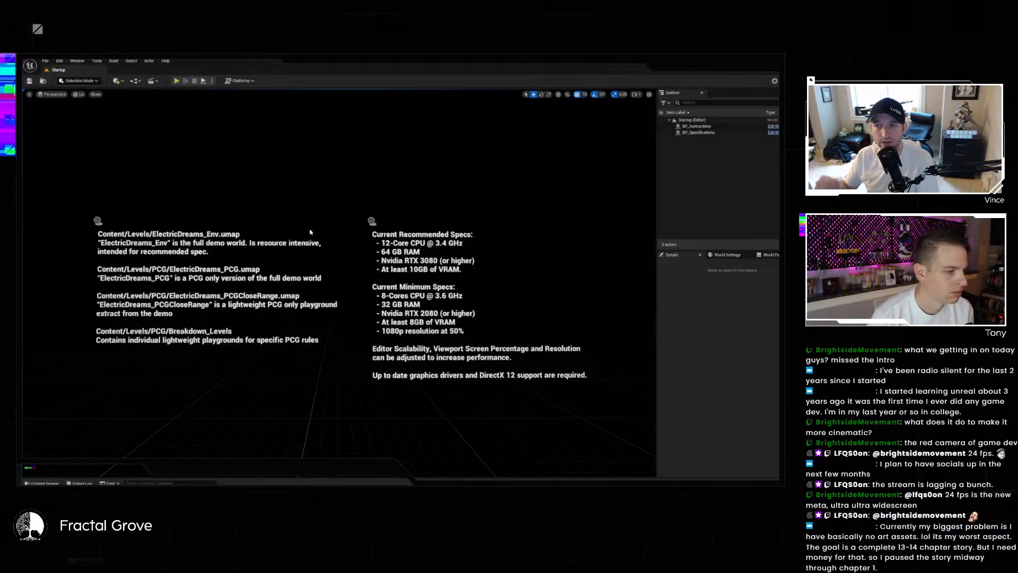
# - Migrate the M_Substrate_ShaderBall_Opal material with all its dependencies into the MM project's Content folder
pyautogui.click(49, 483)
pyautogui.click(125, 287)
pyautogui.rightClick(120, 278)
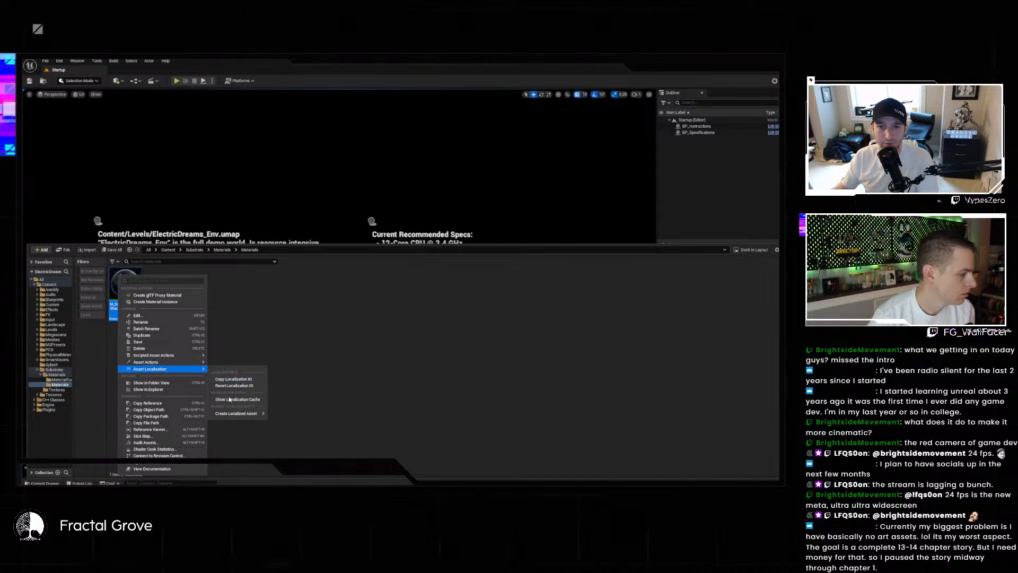
pyautogui.click(226, 410)
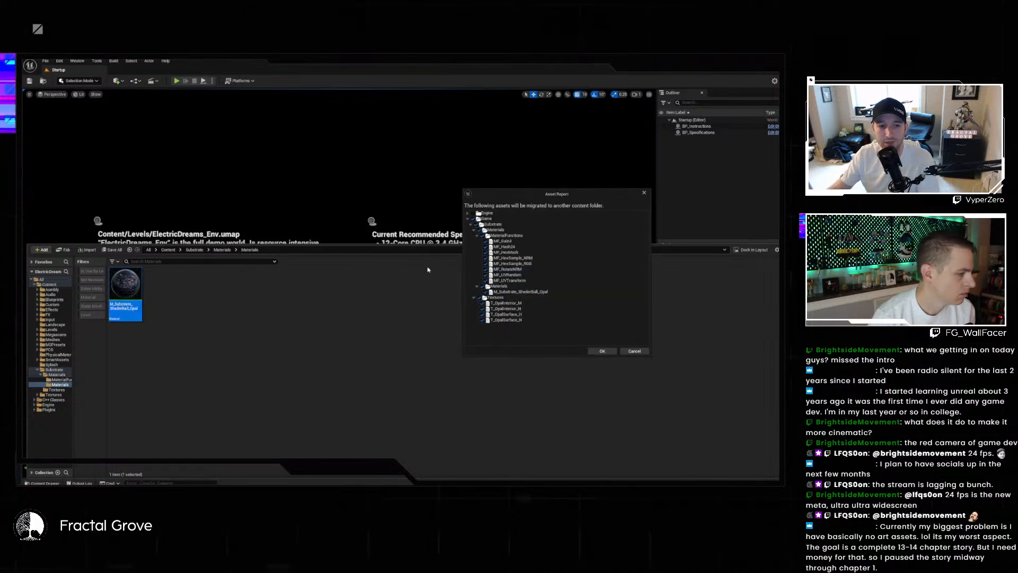
pyautogui.click(603, 351)
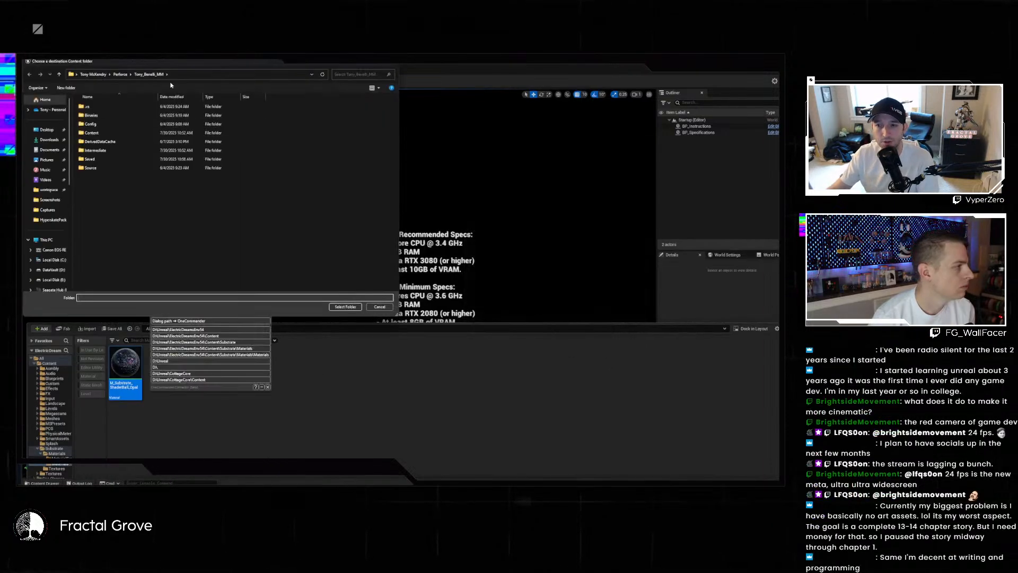
pyautogui.doubleClick(141, 132)
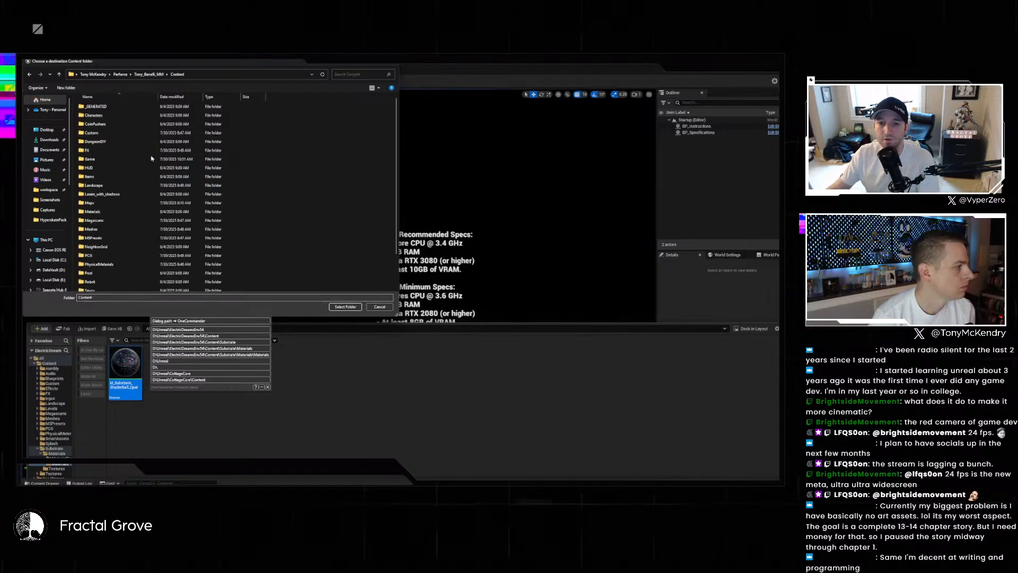
pyautogui.click(350, 307)
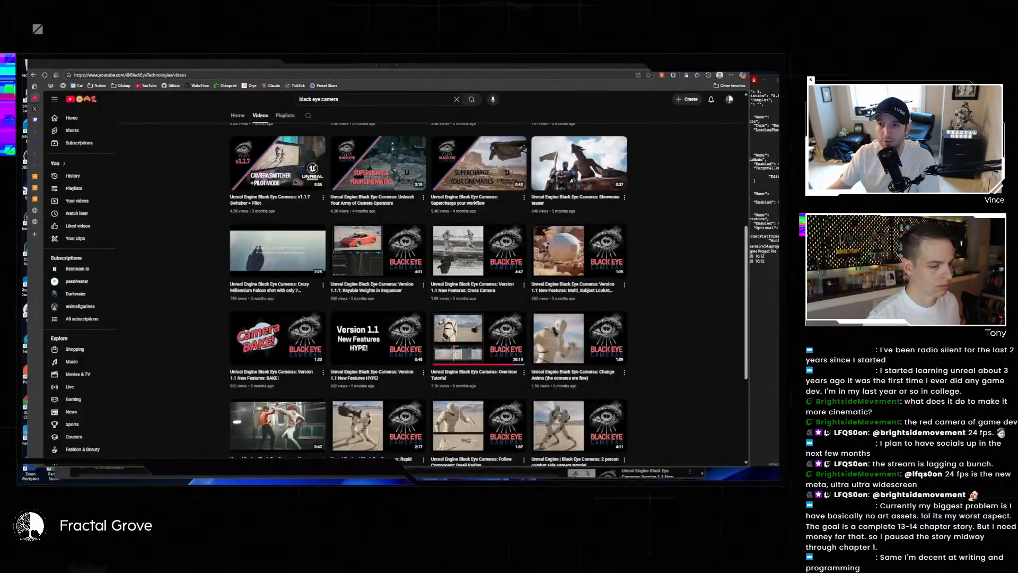
# - Switch to the megaLand-small forest level and place a Black_Eye_Simple_LookAt_CineCam on the ground in the clearing
pyautogui.hotkey('alt', 'Tab')
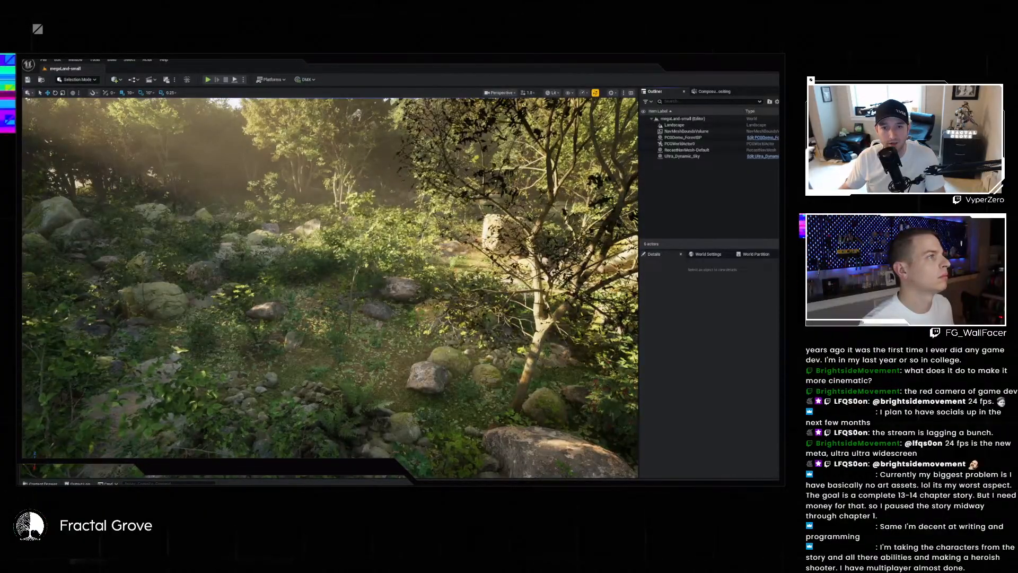
pyautogui.moveTo(330, 289); pyautogui.dragTo(312, 290, button='right')
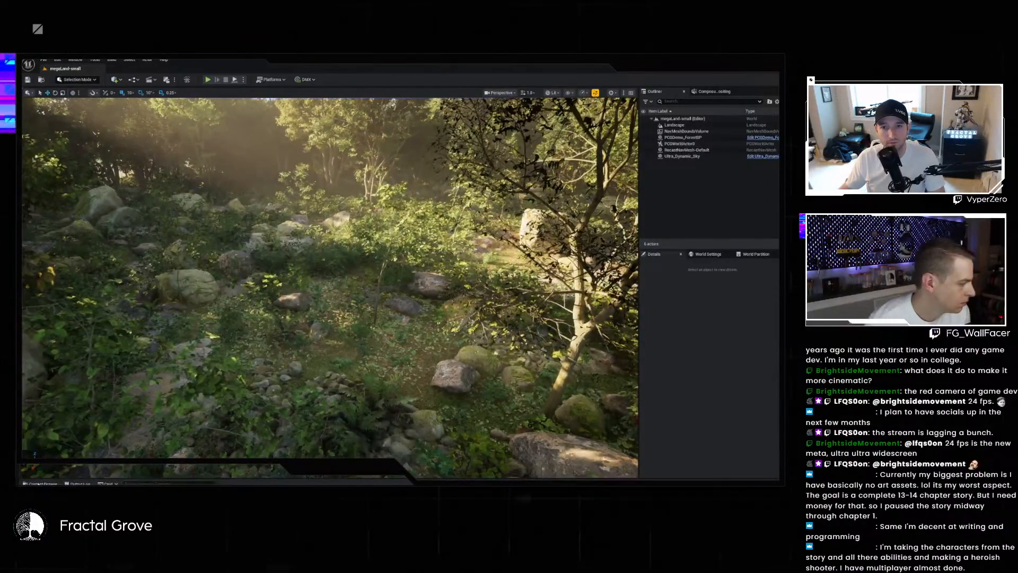
pyautogui.hotkey('ctrl', 'space')
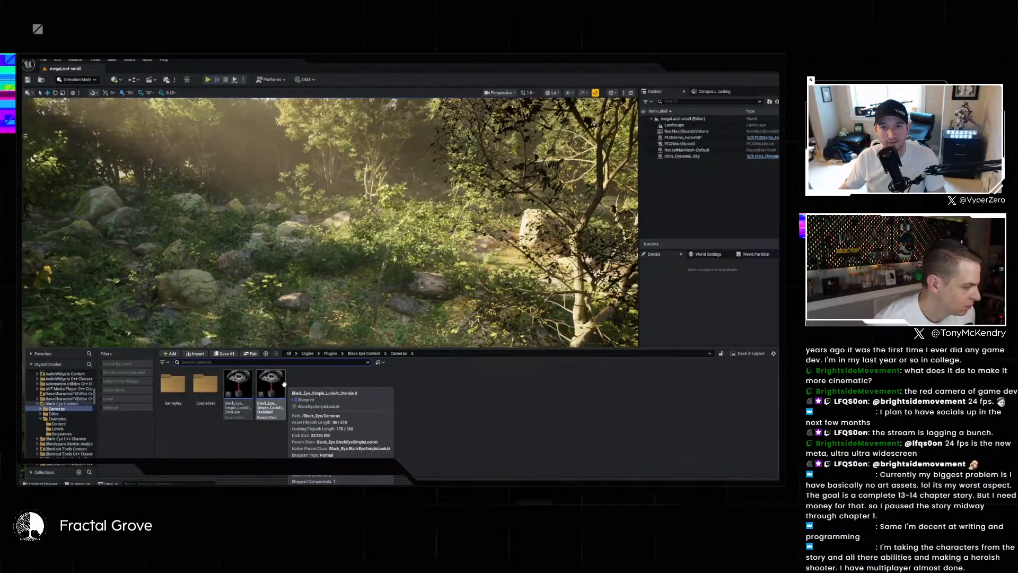
pyautogui.moveTo(283, 385); pyautogui.dragTo(322, 358)
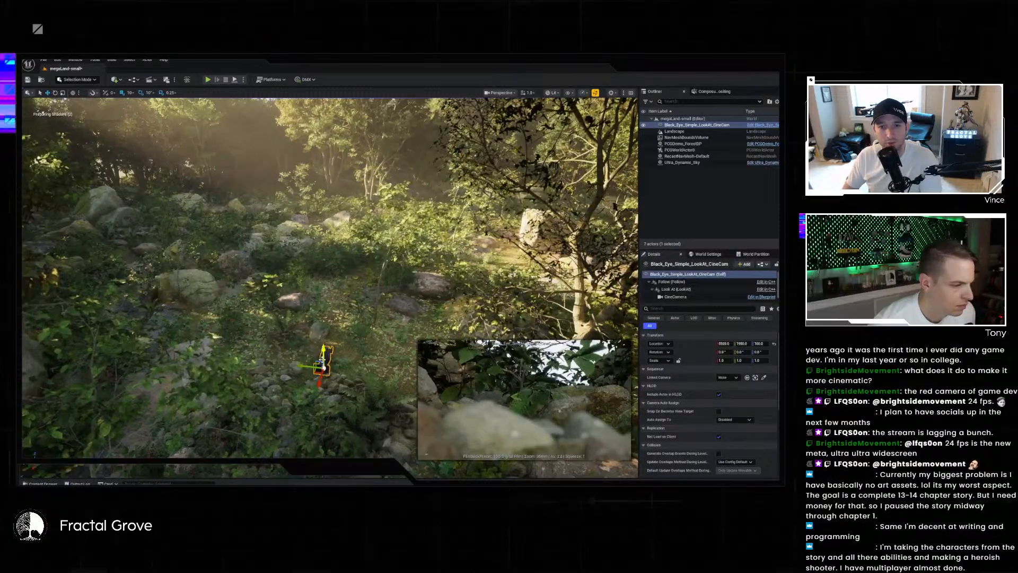
# - Rotate the Black Eye camera about 180° around its vertical axis
pyautogui.press('e')
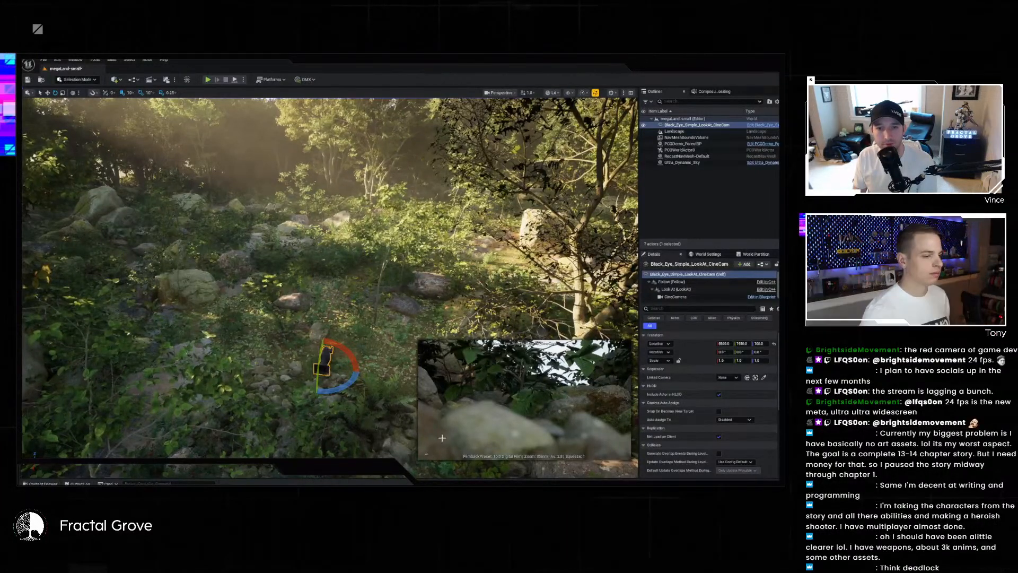
pyautogui.moveTo(339, 388); pyautogui.dragTo(329, 348)
pyautogui.moveTo(306, 363); pyautogui.dragTo(276, 384, button='right')
pyautogui.press('s')
pyautogui.press('w')
pyautogui.press('w')
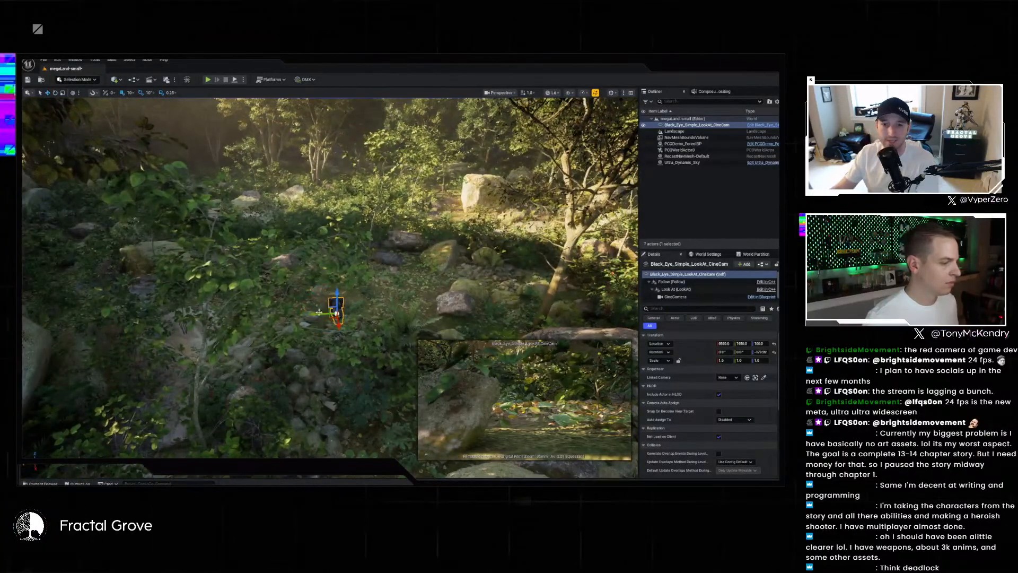
# - Raise the Black Eye camera to a Z location of about 200 and adjust its yaw toward the trees
pyautogui.moveTo(338, 289); pyautogui.dragTo(346, 233)
pyautogui.press('e')
pyautogui.moveTo(333, 276); pyautogui.dragTo(324, 276)
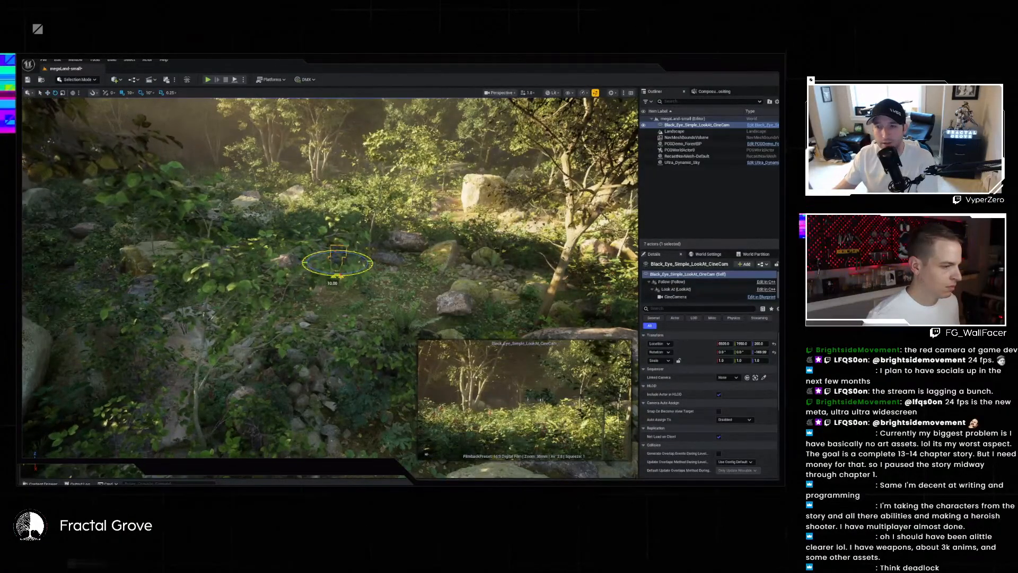
pyautogui.moveTo(324, 275); pyautogui.dragTo(343, 276)
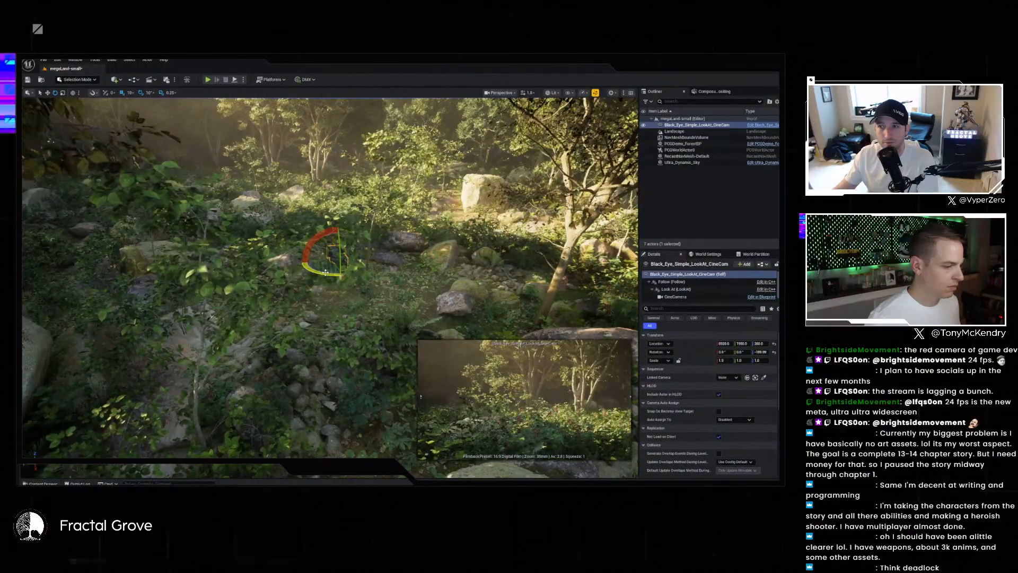
pyautogui.moveTo(388, 261); pyautogui.dragTo(391, 191, button='right')
pyautogui.press('Escape')
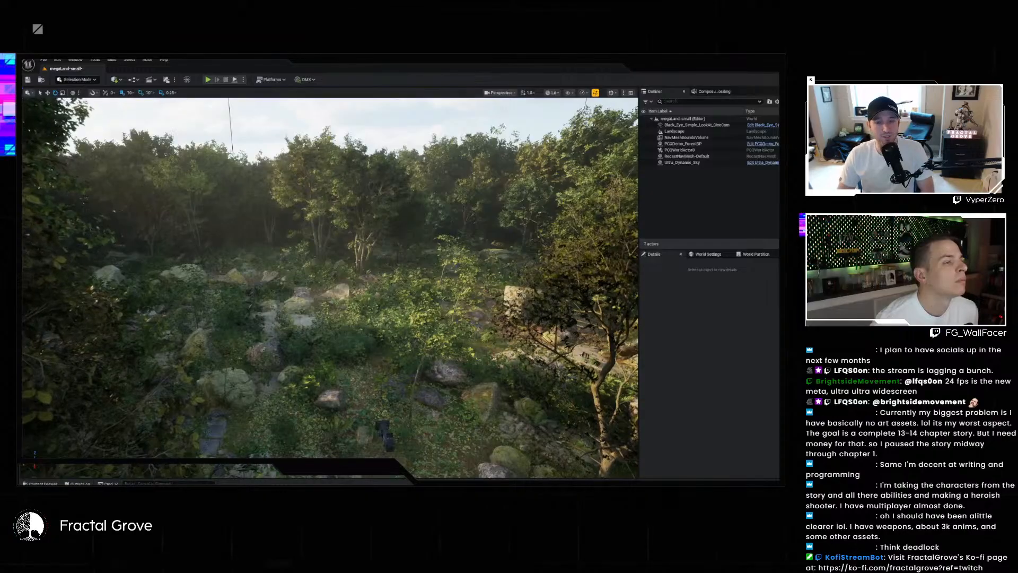
# - Browse to the Content/Game/Items/PlatonicSolids folder
pyautogui.hotkey('ctrl', 'space')
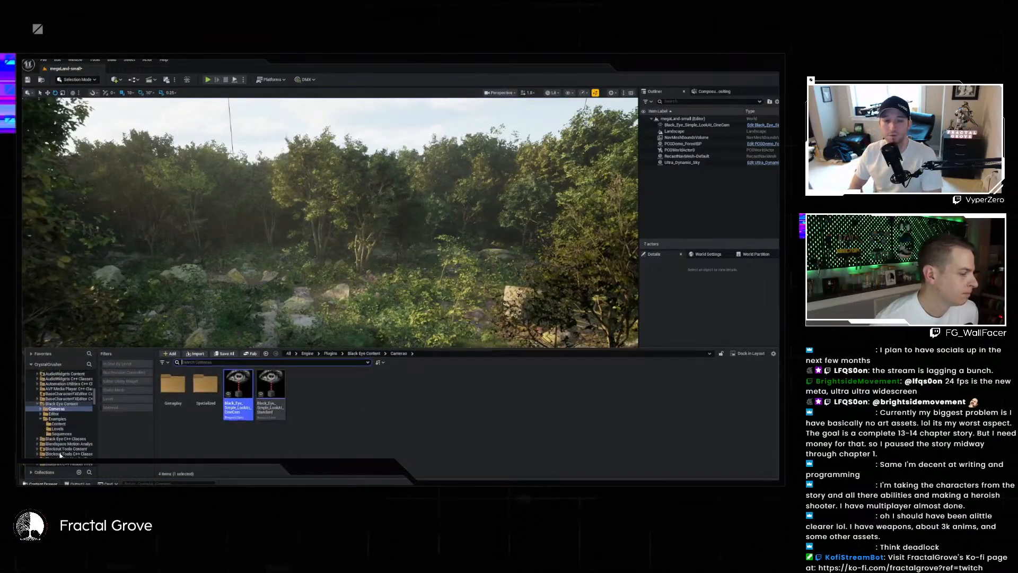
pyautogui.click(337, 410)
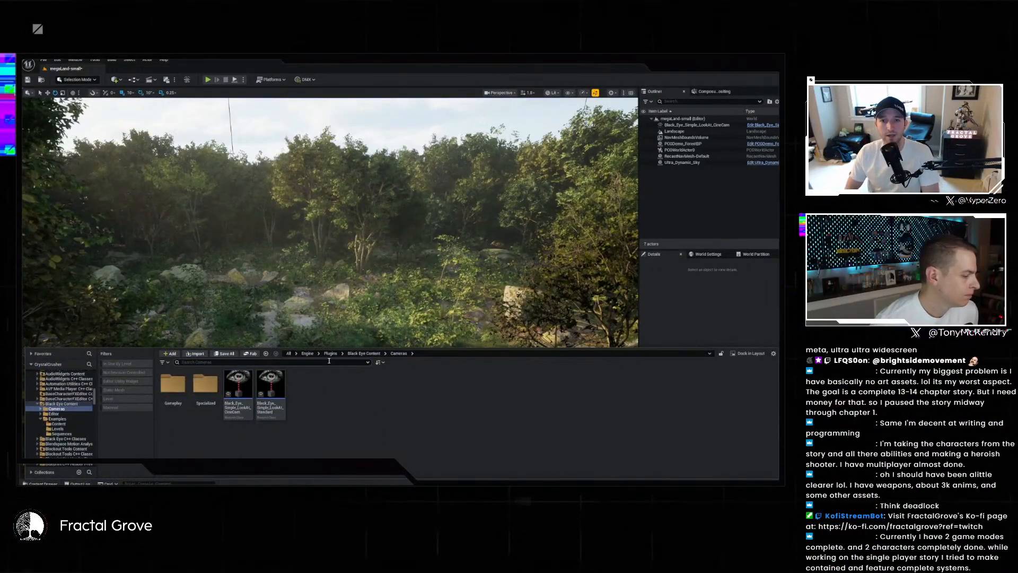
pyautogui.scroll(3, 60, 393)
pyautogui.scroll(10, 60, 394)
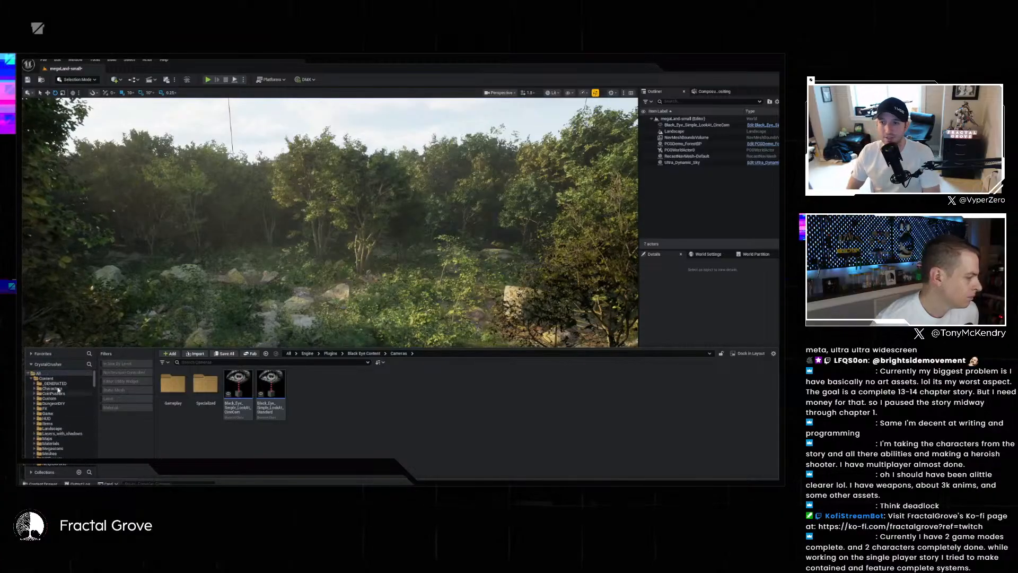
pyautogui.click(47, 413)
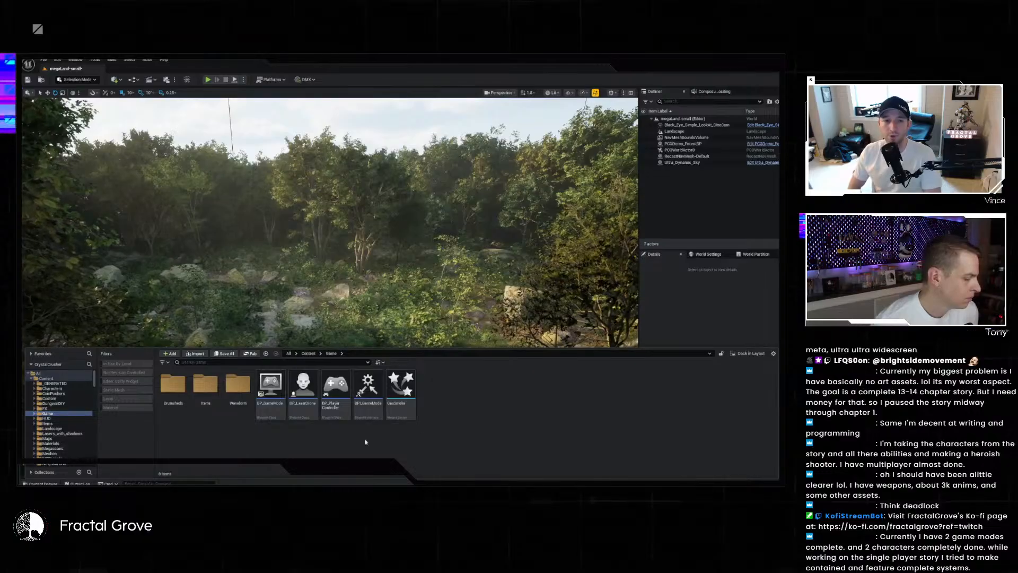
pyautogui.rightClick(483, 410)
pyautogui.doubleClick(206, 384)
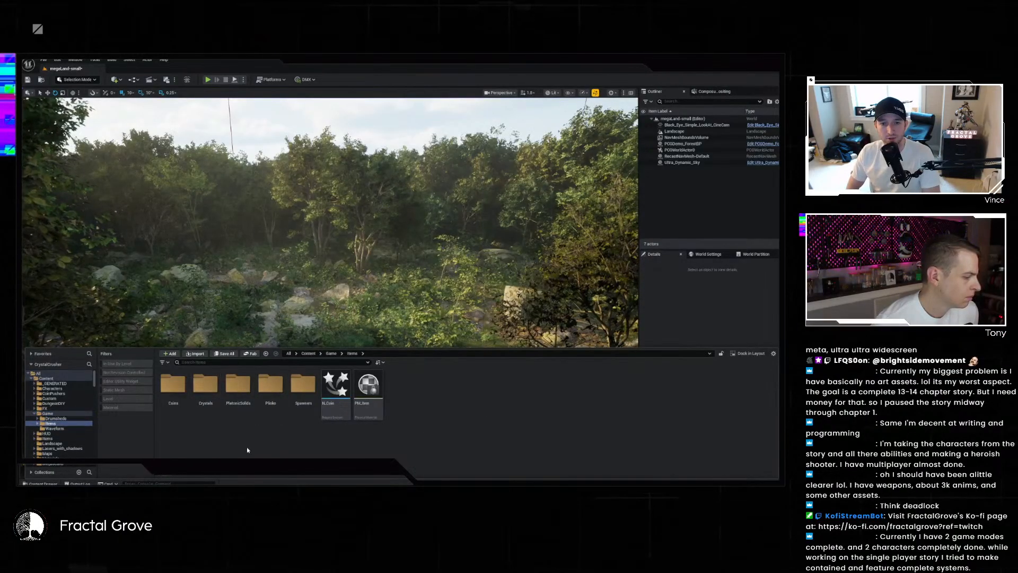
pyautogui.doubleClick(239, 409)
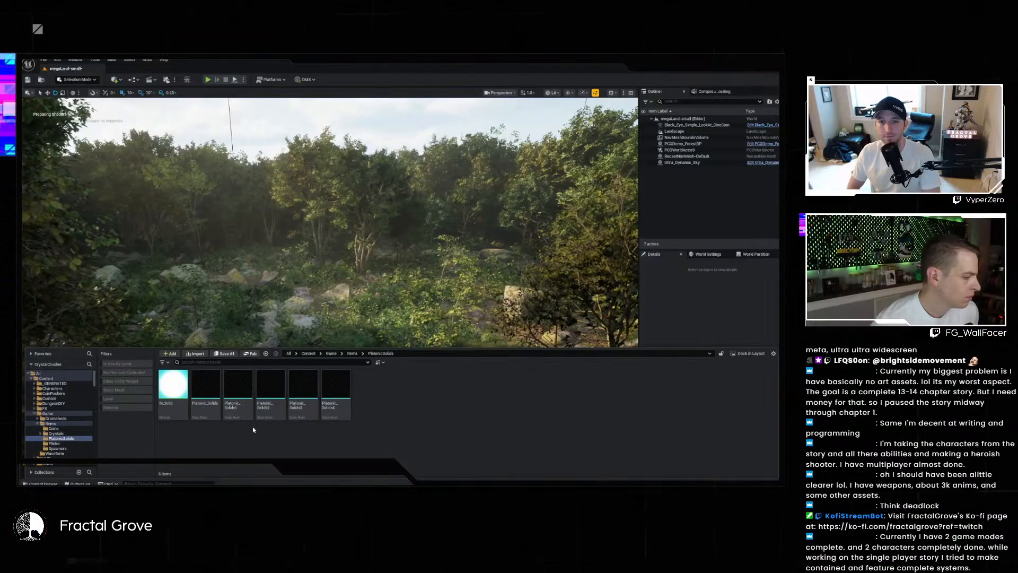
pyautogui.rightClick(206, 409)
pyautogui.press('Escape')
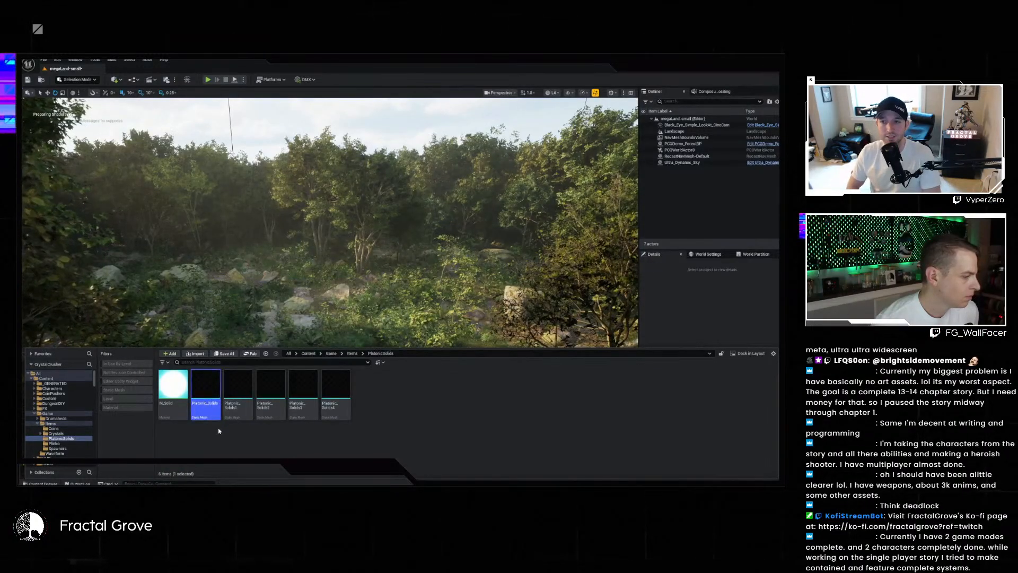
# - Open the Platonic_Solids mesh in its own editor, examine its shape and close it again
pyautogui.doubleClick(222, 390)
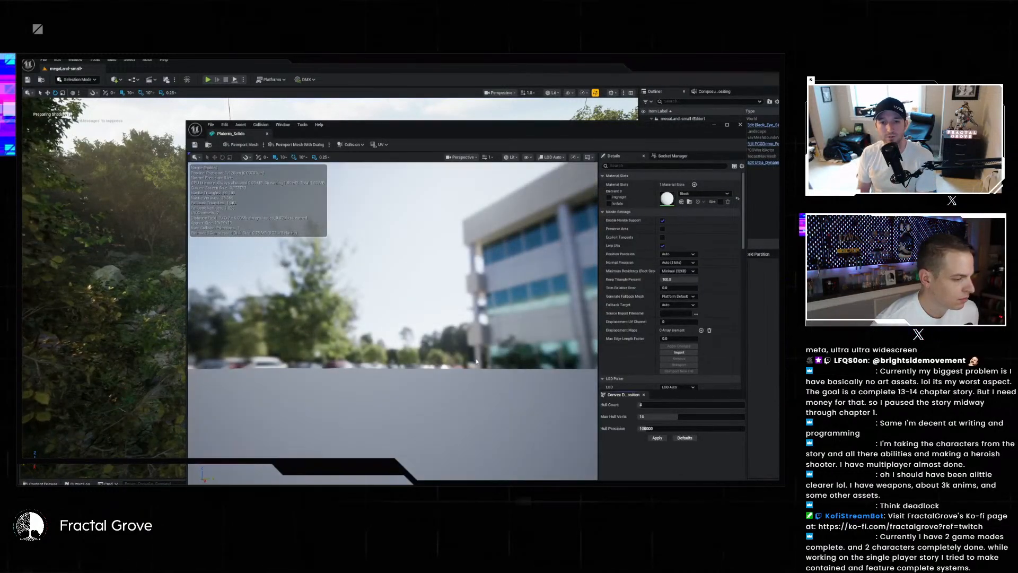
pyautogui.moveTo(468, 365); pyautogui.dragTo(489, 401)
pyautogui.moveTo(393, 319); pyautogui.dragTo(344, 320, button='right')
pyautogui.press('w')
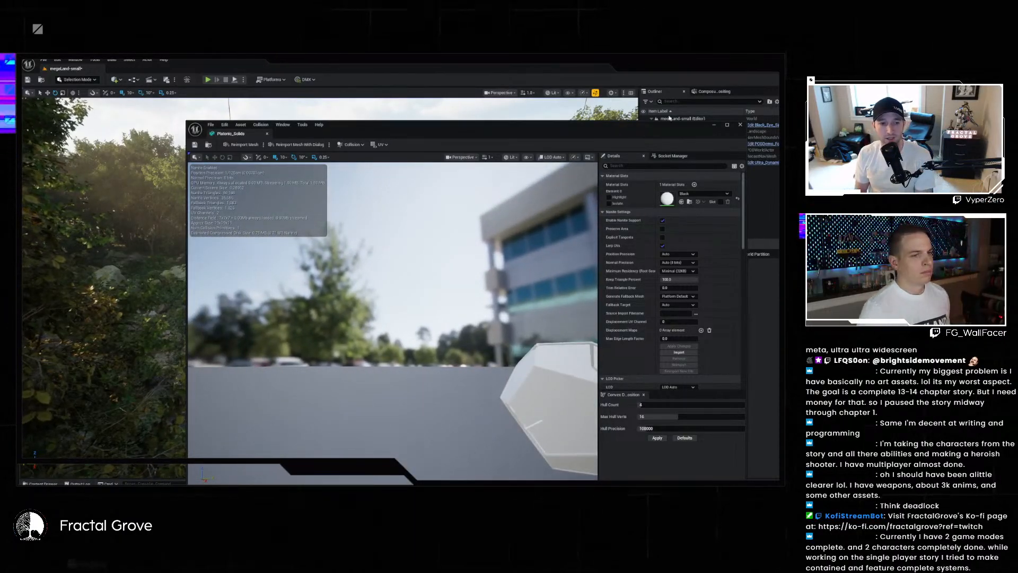
pyautogui.click(739, 125)
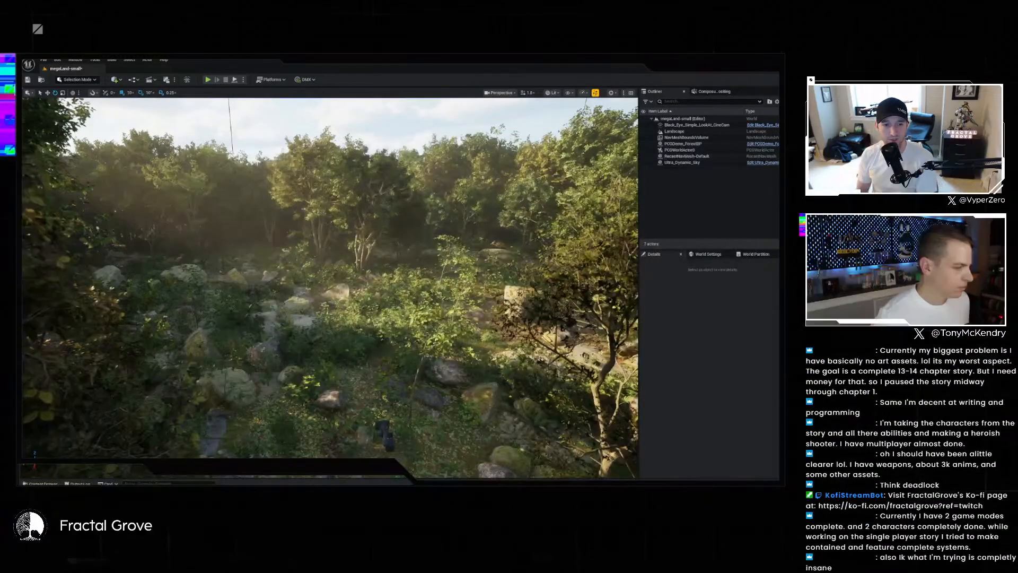
# - Place the Platonic_Solids mesh among the rocks in the forest level and set its scale to 20 on all axes
pyautogui.hotkey('ctrl', 'space')
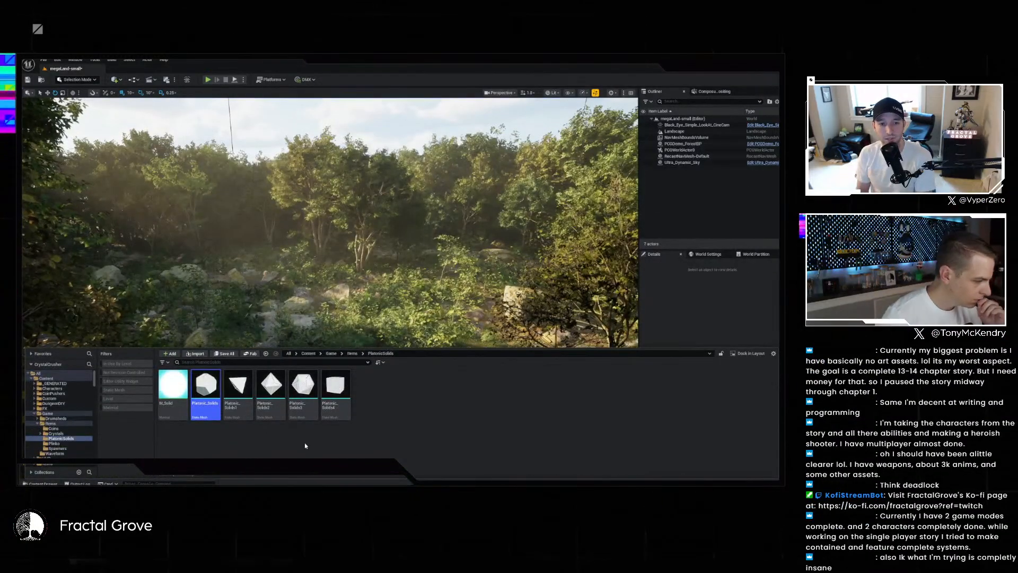
pyautogui.moveTo(283, 333); pyautogui.dragTo(323, 314)
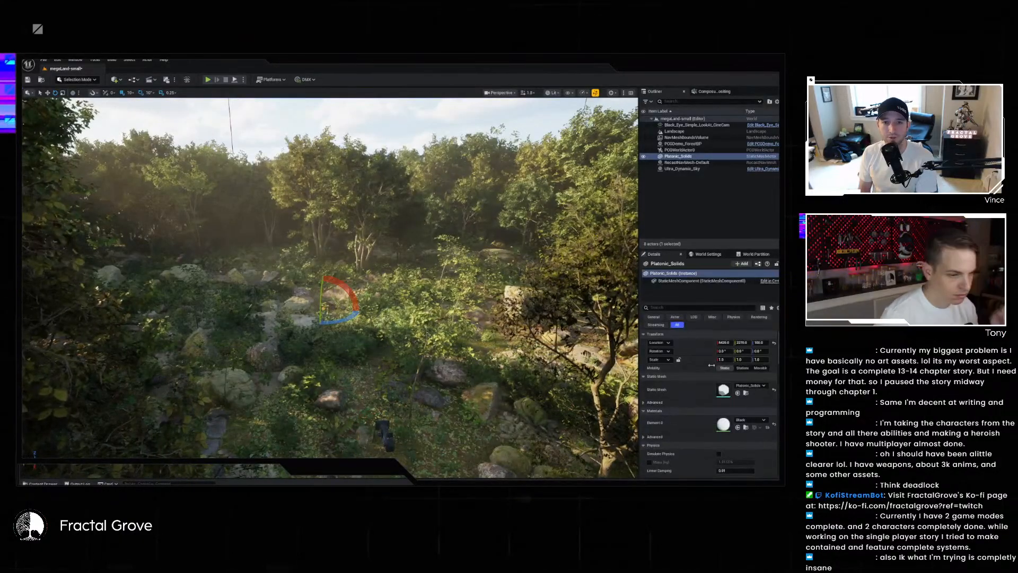
pyautogui.write('20')
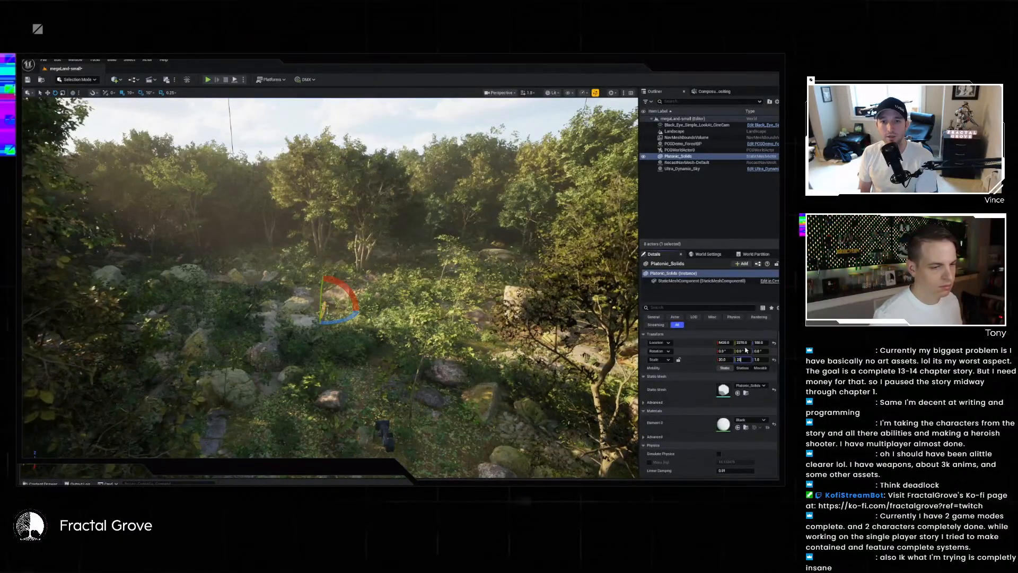
pyautogui.press('Return')
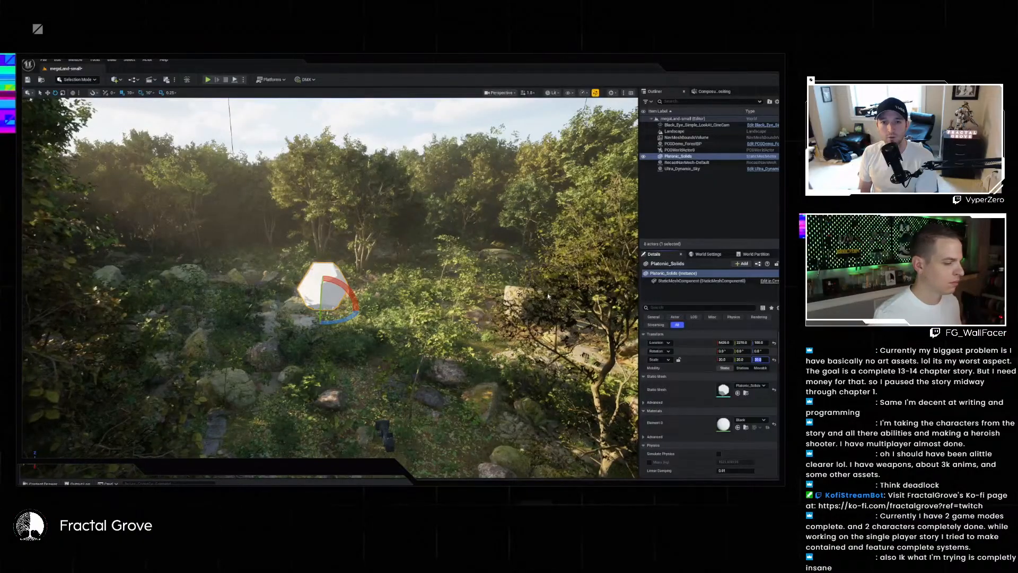
# - Examine the enlarged Platonic solid from several angles in unlit and lit view modes, then return to the PlatonicSolids folder
pyautogui.press('w')
pyautogui.moveTo(408, 287)
pyautogui.mouseDown(button='right')
pyautogui.moveTo(366, 318)
pyautogui.moveTo(419, 271)
pyautogui.moveTo(372, 302)
pyautogui.moveTo(212, 287)
pyautogui.mouseUp(button='right')
pyautogui.press('d')
pyautogui.scroll(-2, 286, 295)
pyautogui.moveTo(329, 287); pyautogui.dragTo(218, 278, button='right')
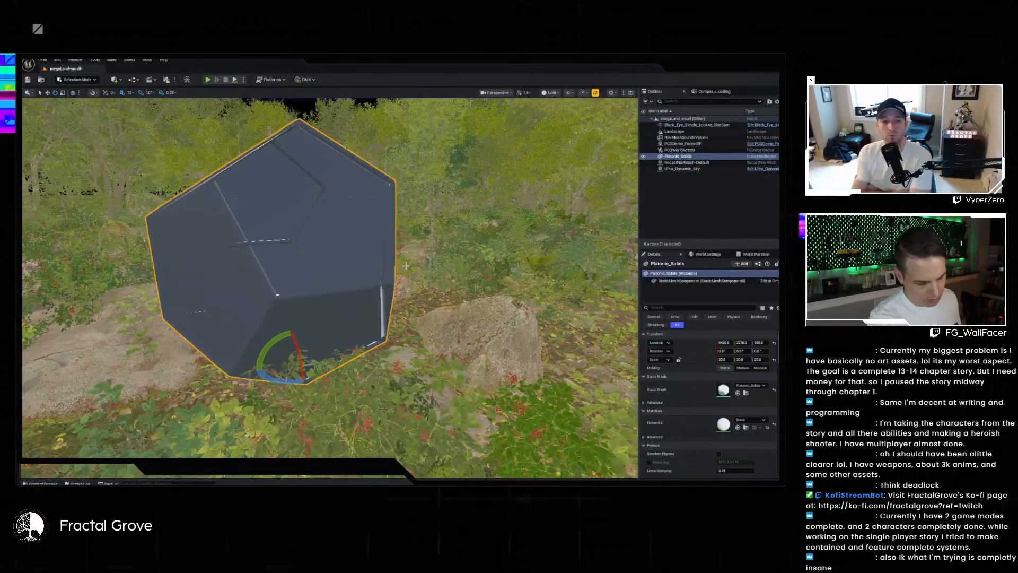
pyautogui.hotkey('alt', '2')
pyautogui.keyDown('alt'); pyautogui.moveTo(330, 288); pyautogui.dragTo(488, 266); pyautogui.keyUp('alt')
pyautogui.moveTo(330, 288); pyautogui.dragTo(347, 321, button='right')
pyautogui.hotkey('alt', '4')
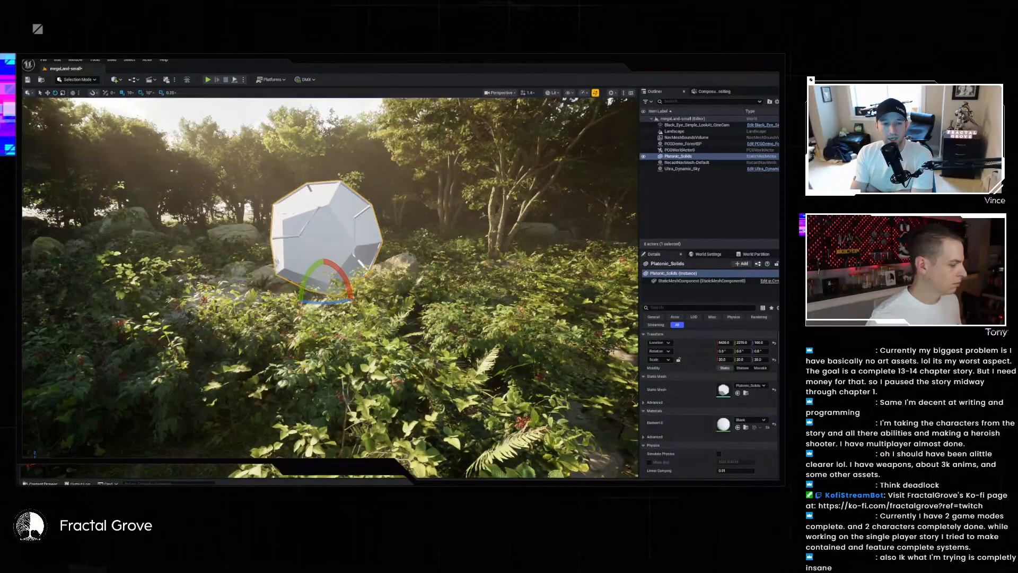
pyautogui.hotkey('ctrl', 'space')
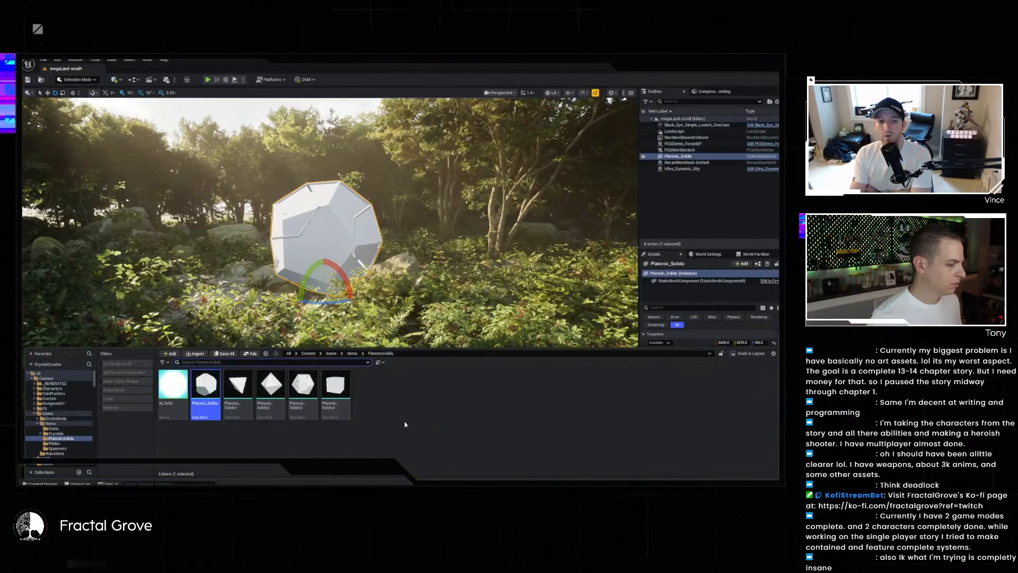
# - Place the Platonic_Solids4 cube in the level beside the dodecahedron, with a scale of 20 on all axes
pyautogui.moveTo(330, 386); pyautogui.dragTo(259, 350)
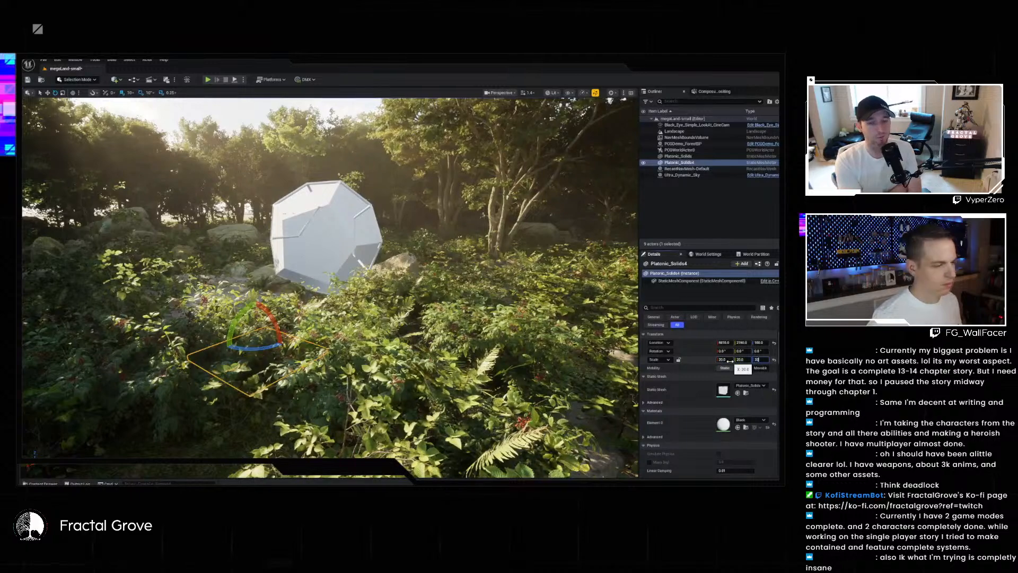
pyautogui.moveTo(275, 306); pyautogui.dragTo(207, 329, button='right')
pyautogui.press('s')
pyautogui.press('w')
# - Raise the cube vertically out of the foliage next to the dodecahedron, to a height of about 1400
pyautogui.moveTo(364, 255); pyautogui.dragTo(365, 232)
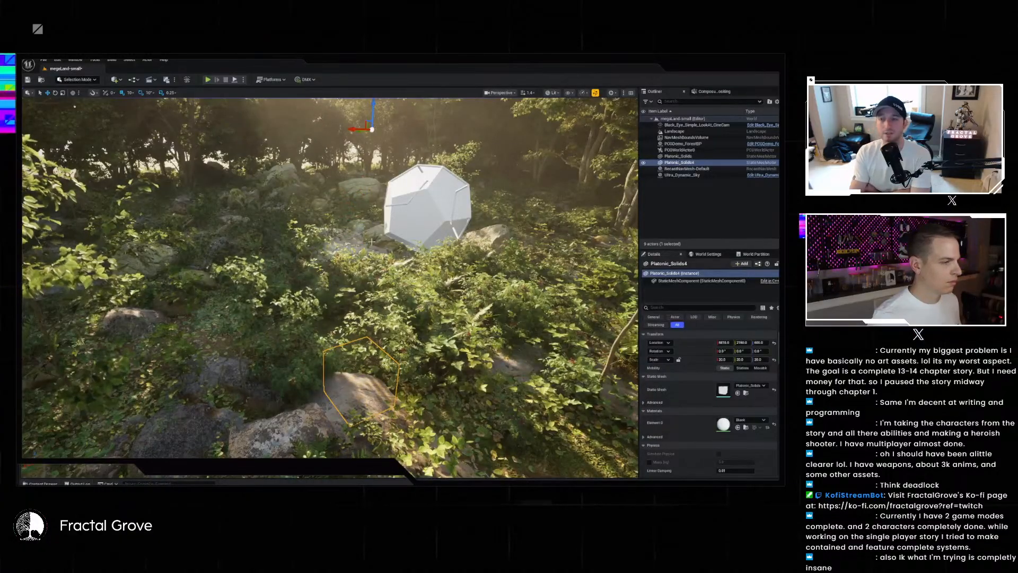
pyautogui.moveTo(370, 141); pyautogui.dragTo(370, 112, button='right')
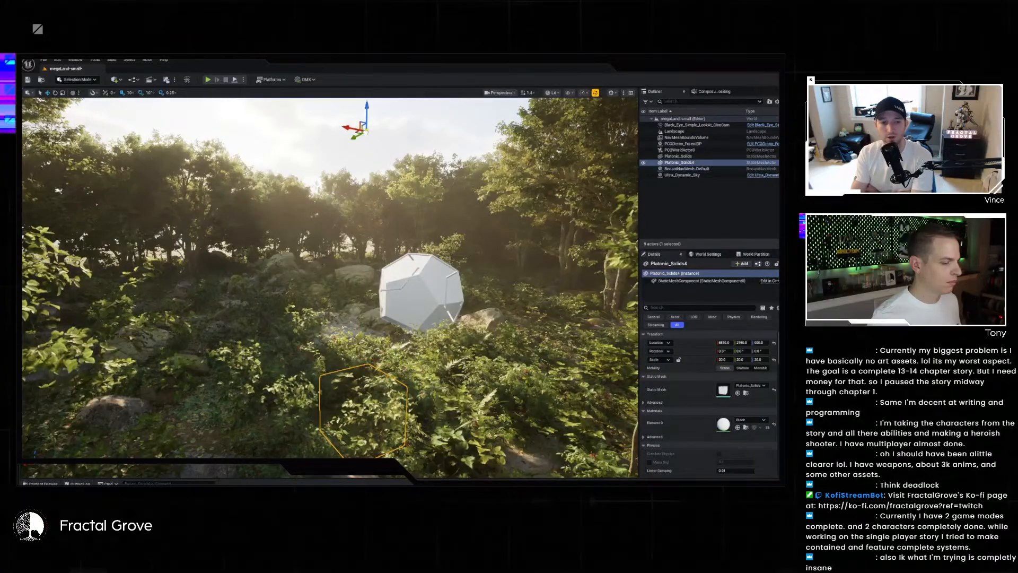
pyautogui.moveTo(357, 401); pyautogui.dragTo(419, 215)
pyautogui.moveTo(419, 215); pyautogui.dragTo(356, 247, button='right')
pyautogui.press('d')
pyautogui.press('s')
pyautogui.press('e')
pyautogui.press('w')
pyautogui.press('s')
pyautogui.press('a')
pyautogui.press('w')
pyautogui.press('d')
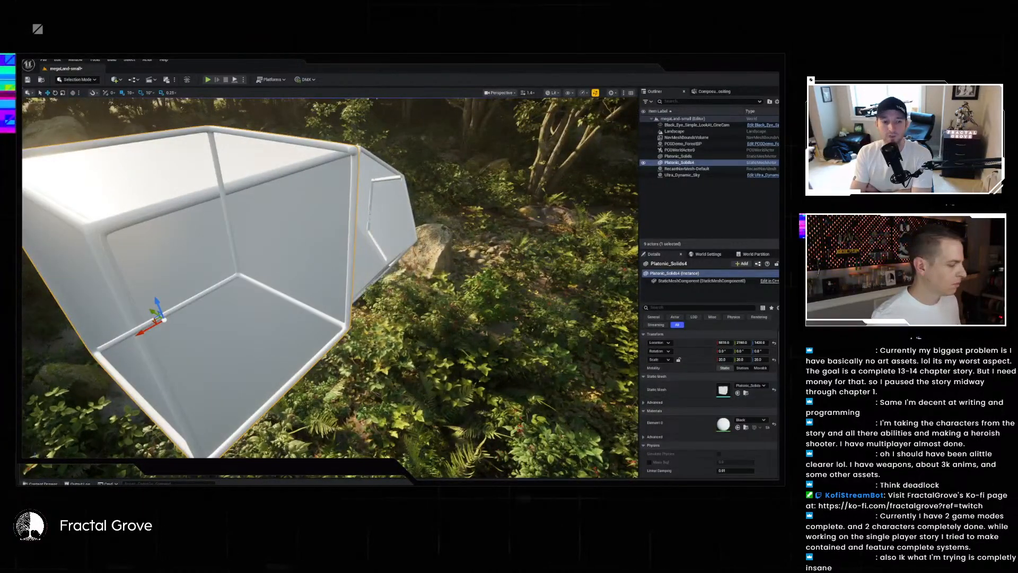
# - Open the Materials folder inside ShinyThings and look through its material instances
pyautogui.click(43, 483)
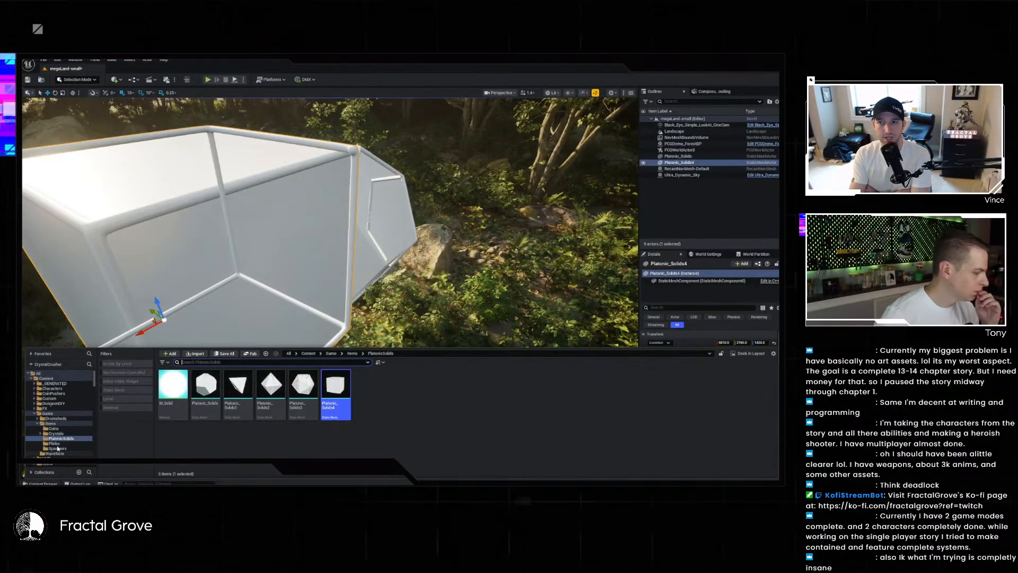
pyautogui.scroll(-3, 60, 451)
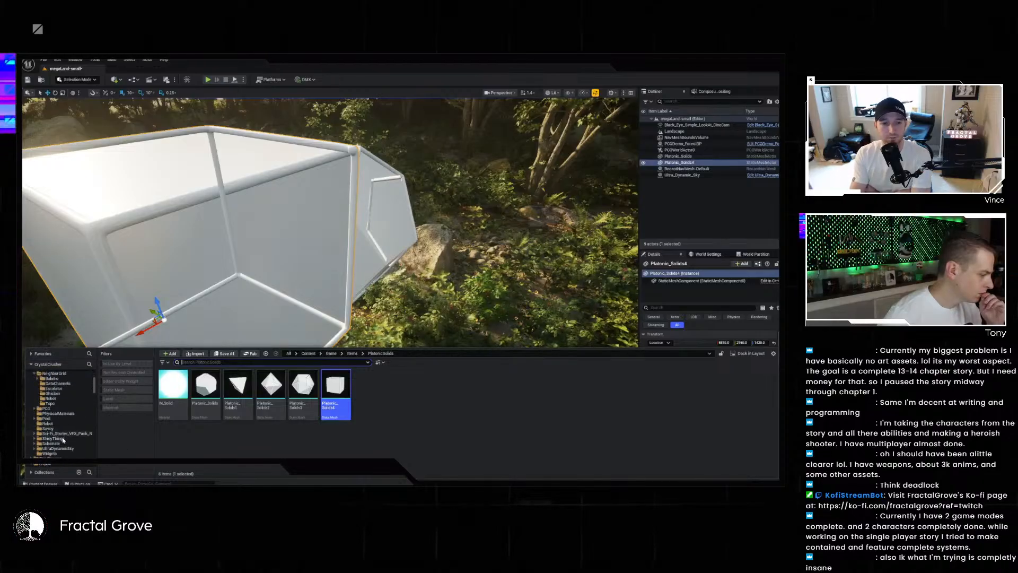
pyautogui.click(58, 438)
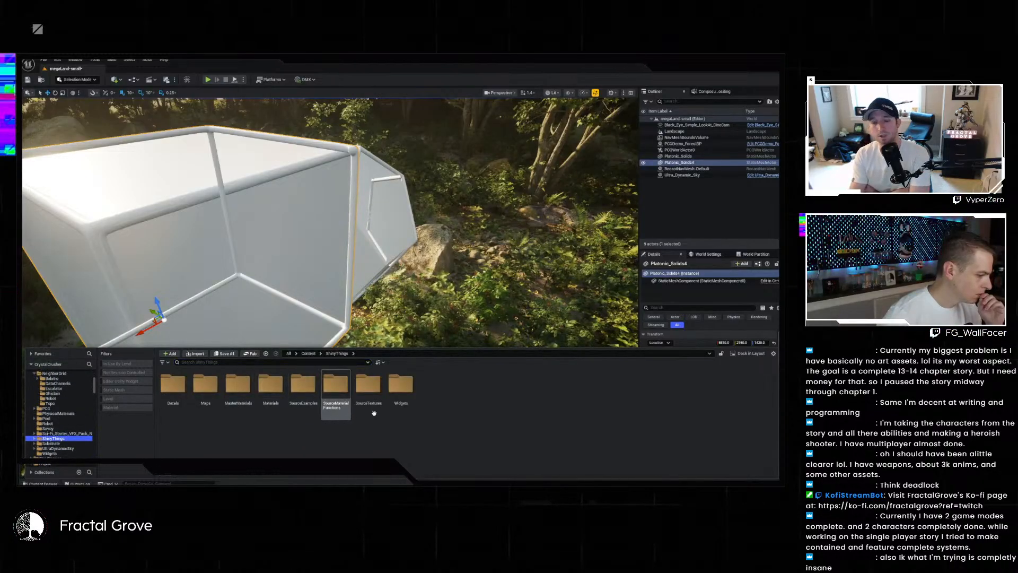
pyautogui.doubleClick(272, 386)
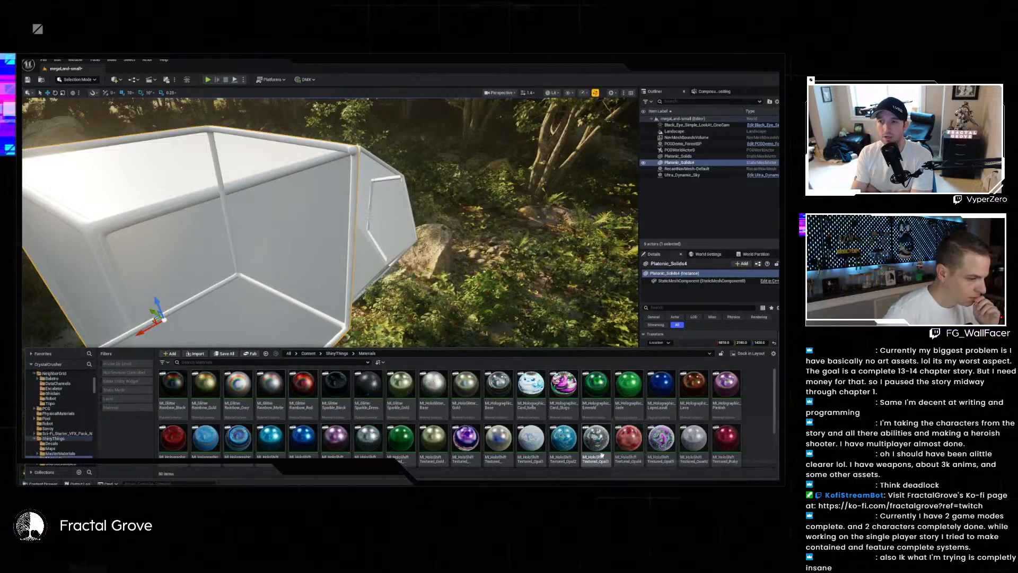
pyautogui.scroll(-2, 641, 466)
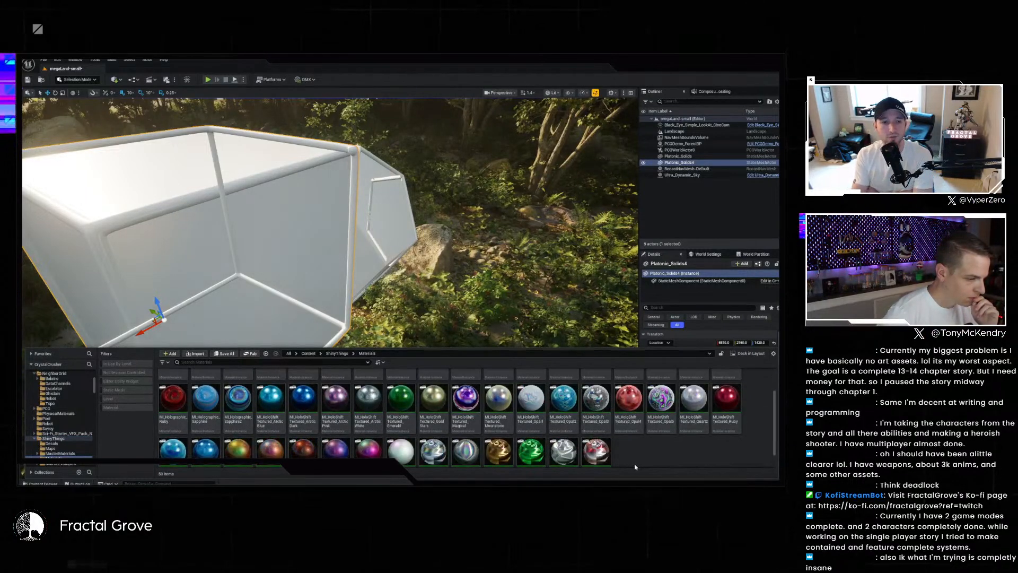
# - Assign the purple MI_HoloShift_Textured_Magical material to Element 0 of the cube
pyautogui.click(467, 406)
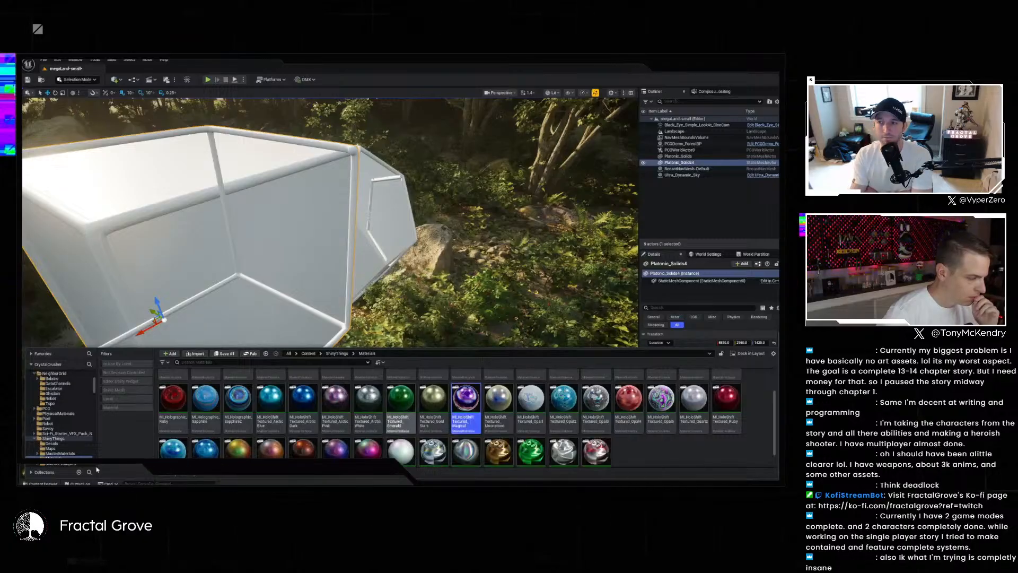
pyautogui.hotkey('ctrl', 'space')
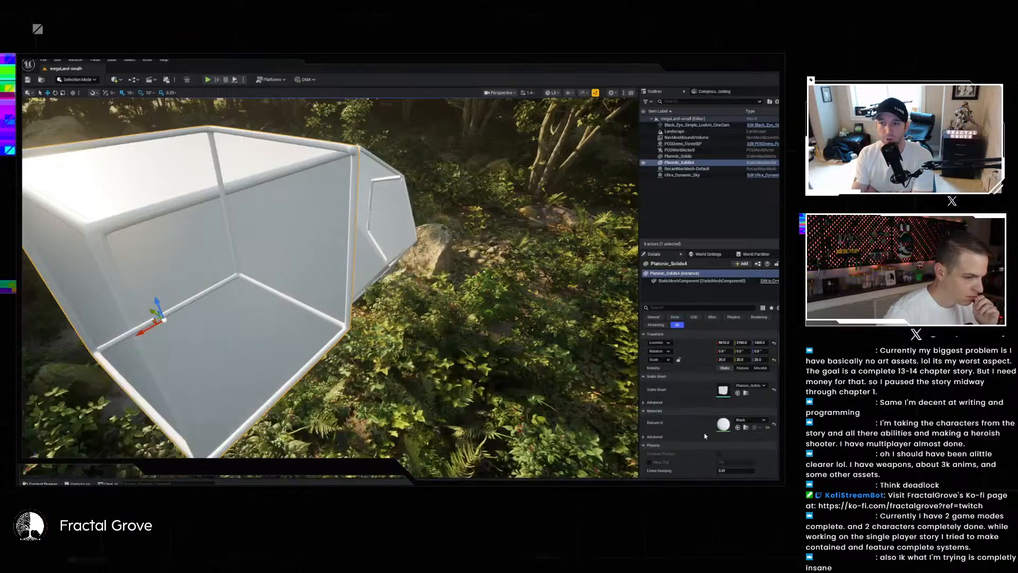
pyautogui.click(738, 428)
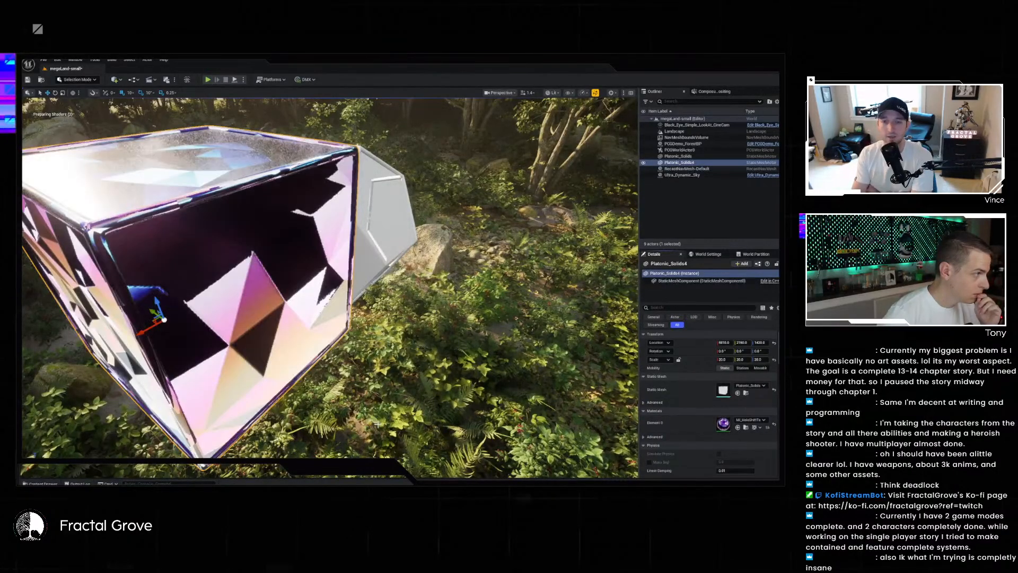
# - Examine the holographic material on the cube from several angles and from farther away
pyautogui.moveTo(379, 424); pyautogui.dragTo(443, 348, button='right')
pyautogui.press('s')
pyautogui.press('w')
pyautogui.press('s')
pyautogui.press('w')
pyautogui.press('s')
pyautogui.press('d')
# - Show the cube mesh's PlatonicSolids content folder and locate the smooth platonic solids model in the file manager's Downloads folder
pyautogui.hotkey('ctrl', 'space')
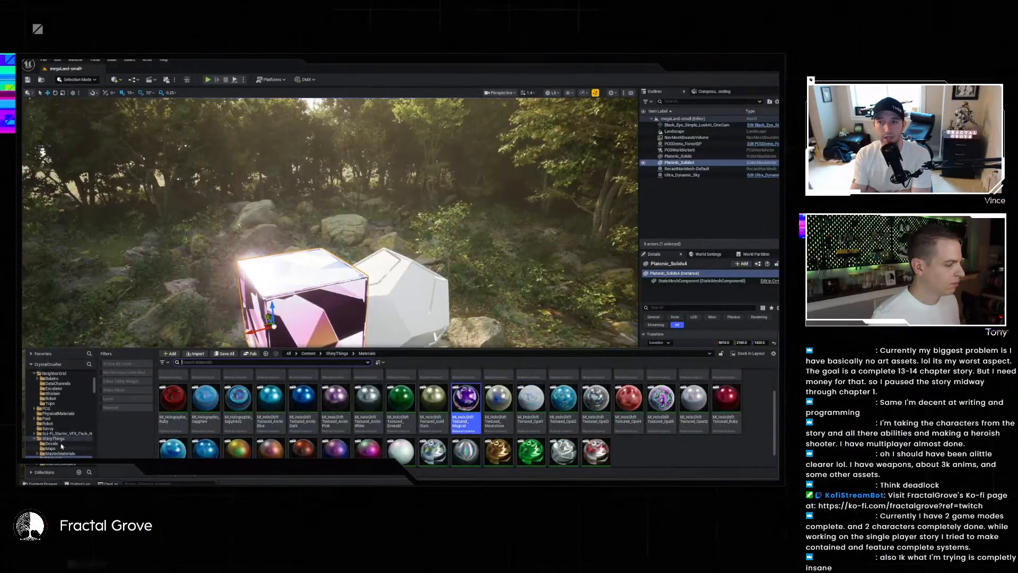
pyautogui.hotkey('ctrl', 'b')
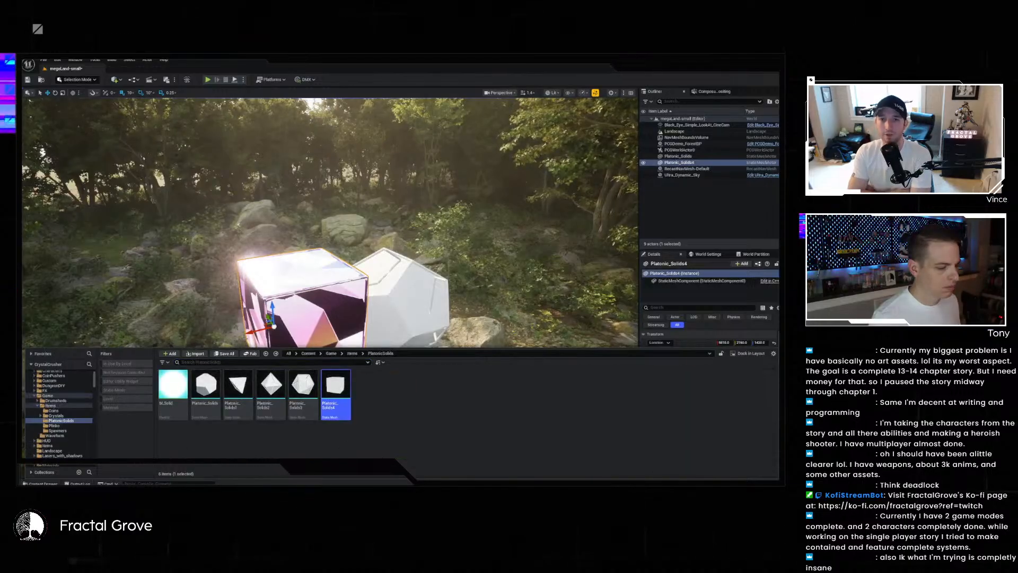
pyautogui.hotkey('alt', 'Tab')
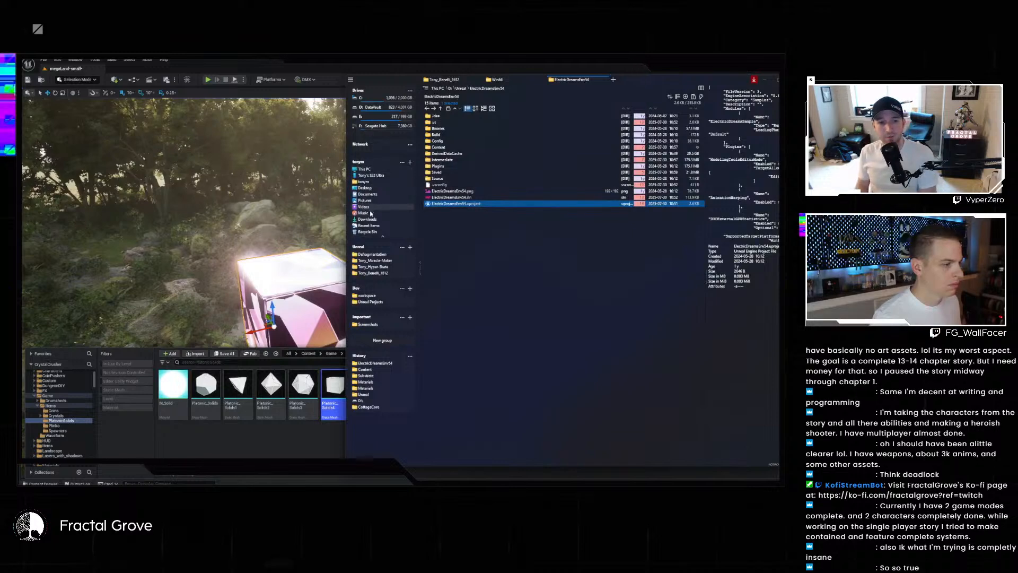
pyautogui.click(391, 219)
pyautogui.scroll(-8, 480, 239)
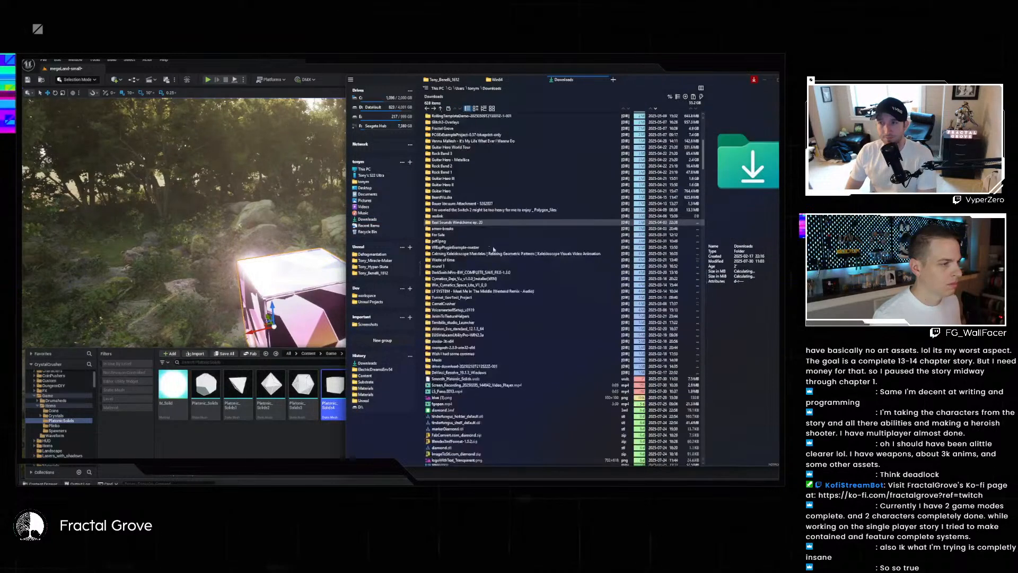
pyautogui.click(436, 211)
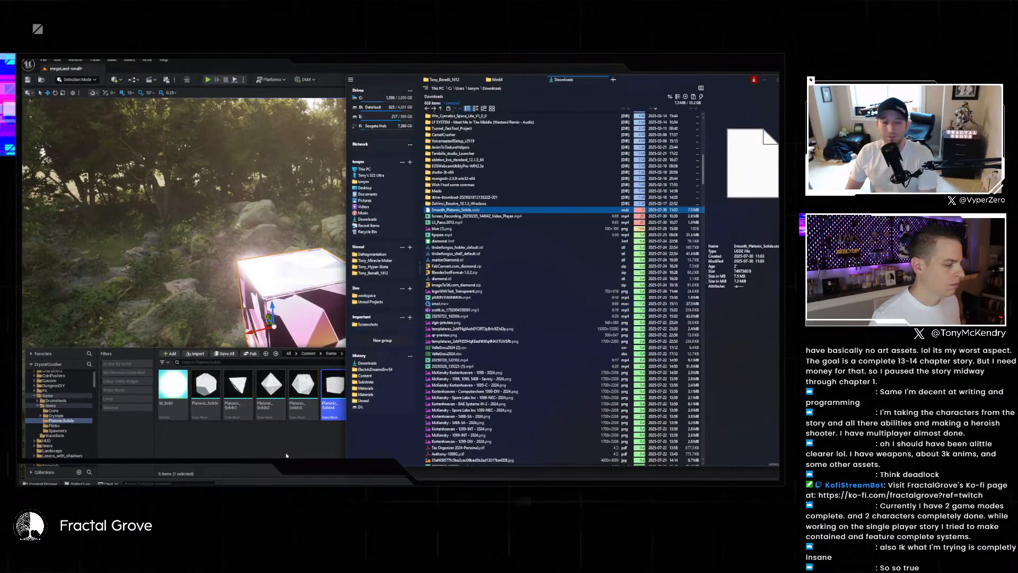
pyautogui.click(303, 441)
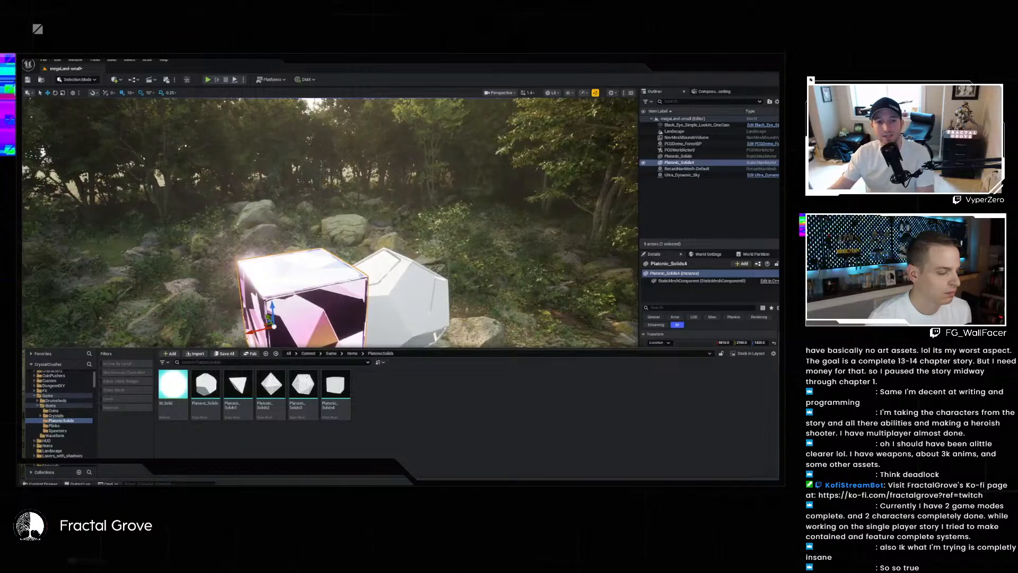
# - Import smooth_platonic_solids.glb from Downloads into the PlatonicSolids content folder with the default import settings
pyautogui.hotkey('alt', 'Tab')
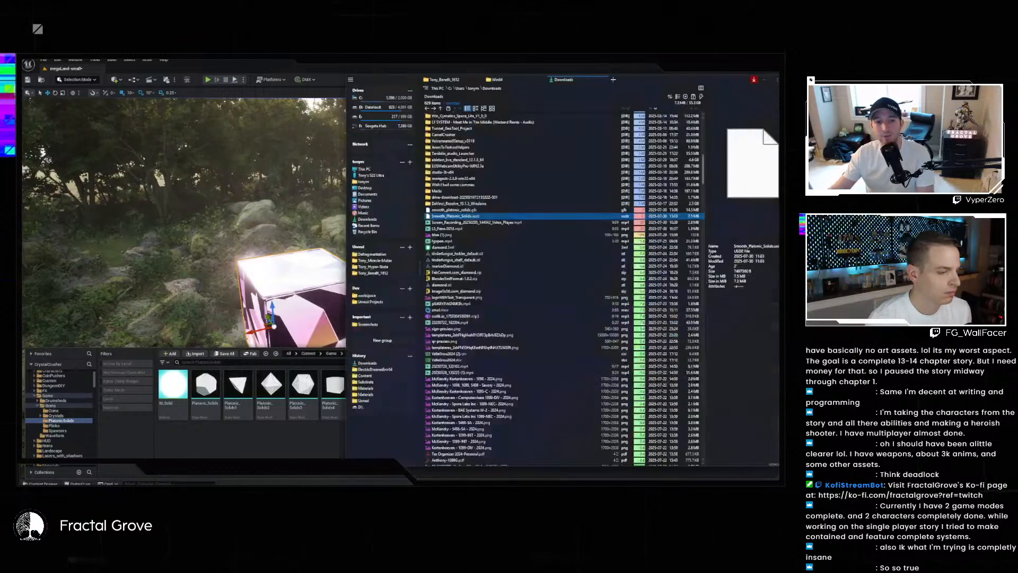
pyautogui.click(467, 211)
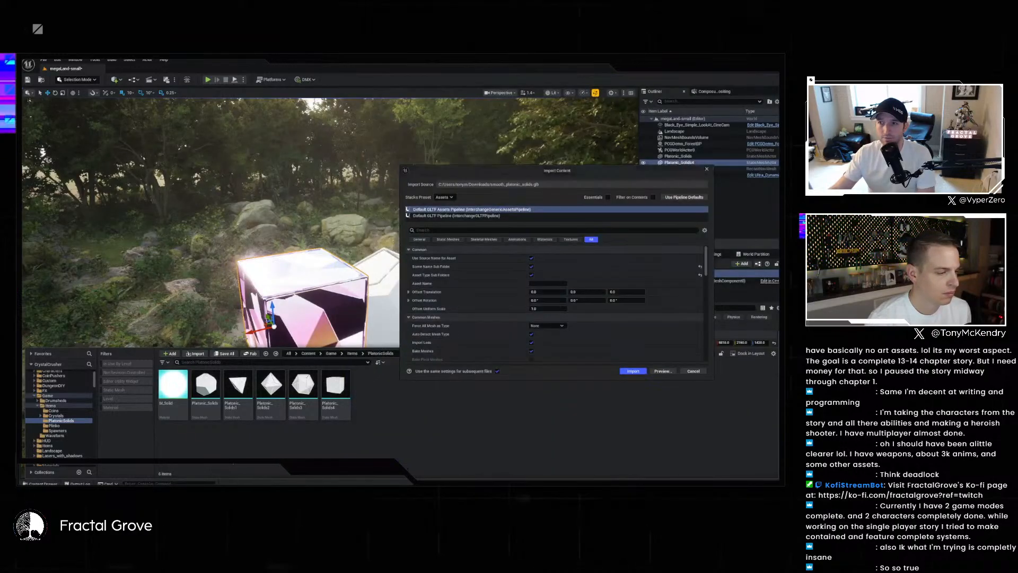
pyautogui.click(634, 371)
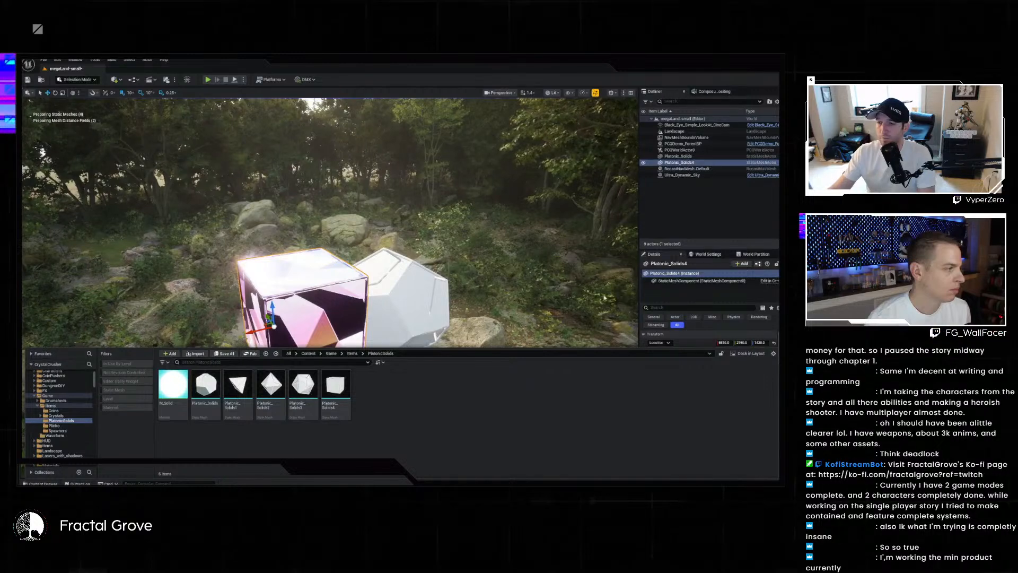
# - Delete the Platonic_Solids and Platonic_Solids4 actors from the level
pyautogui.click(680, 156)
pyautogui.keyDown('shift'); pyautogui.click(684, 164); pyautogui.keyUp('shift')
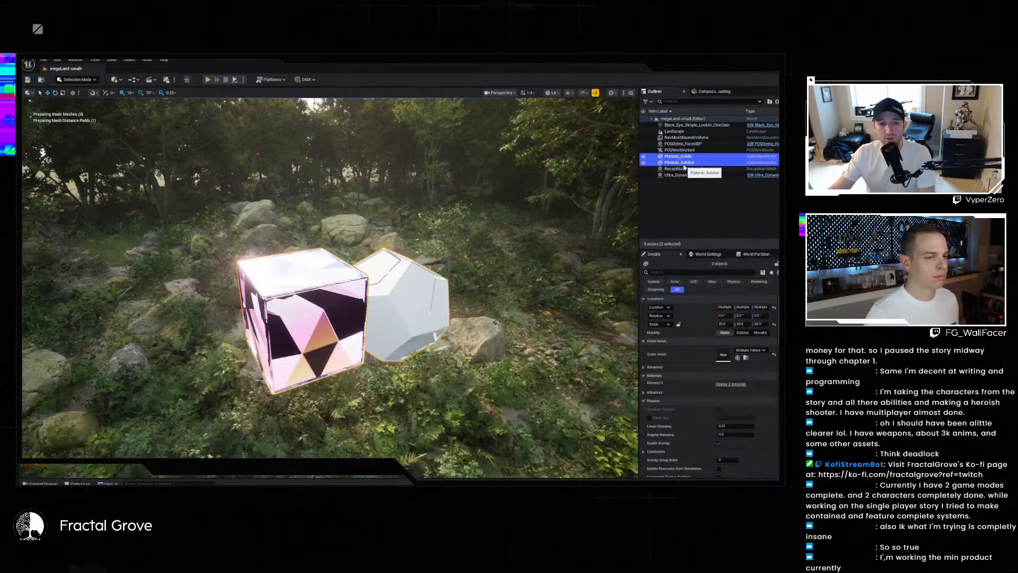
pyautogui.press('Delete')
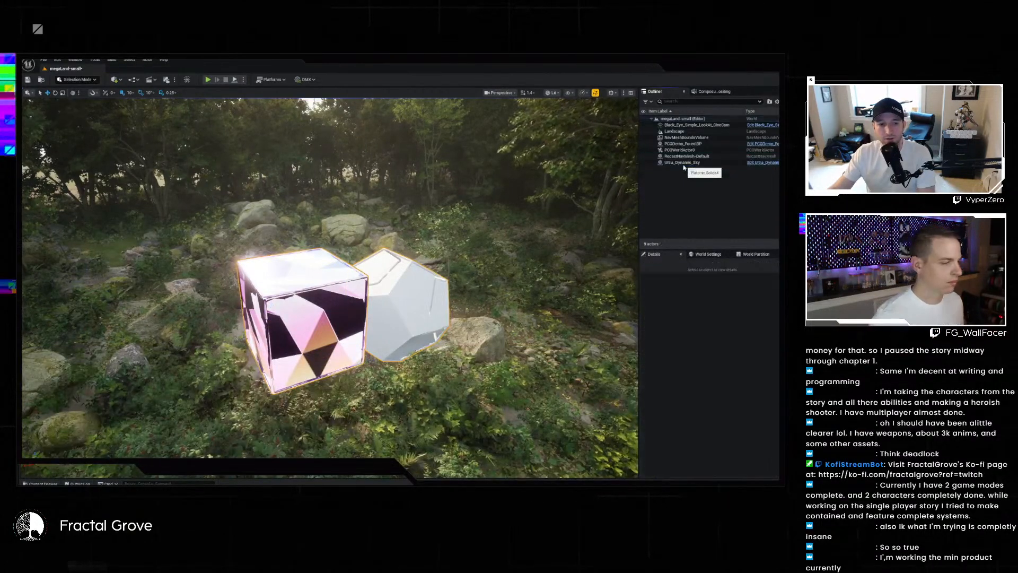
# - Open the StaticMeshes folder inside the imported smooth_platonic_solids folder
pyautogui.click(47, 483)
pyautogui.click(47, 483)
pyautogui.click(47, 483)
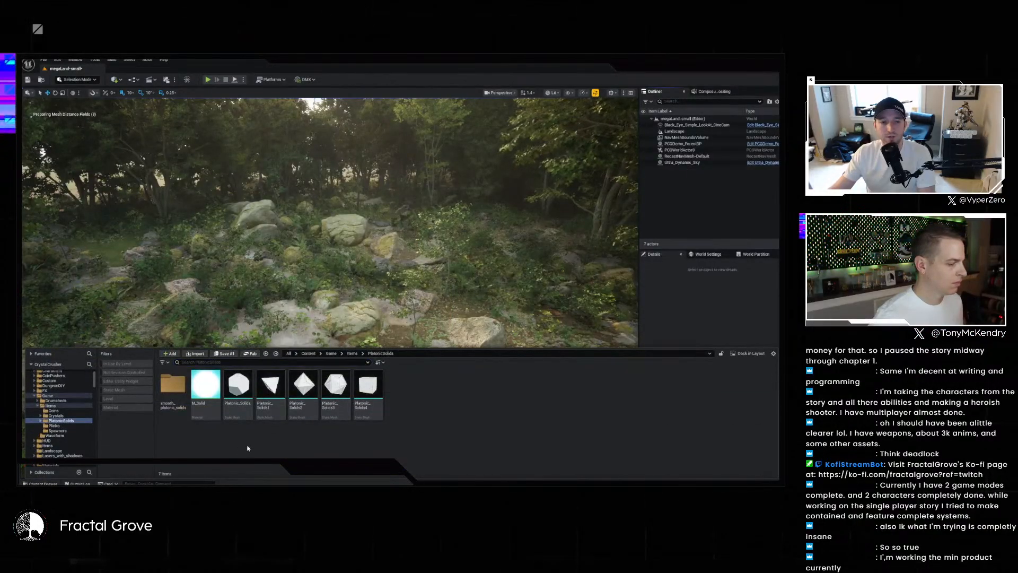
pyautogui.doubleClick(173, 384)
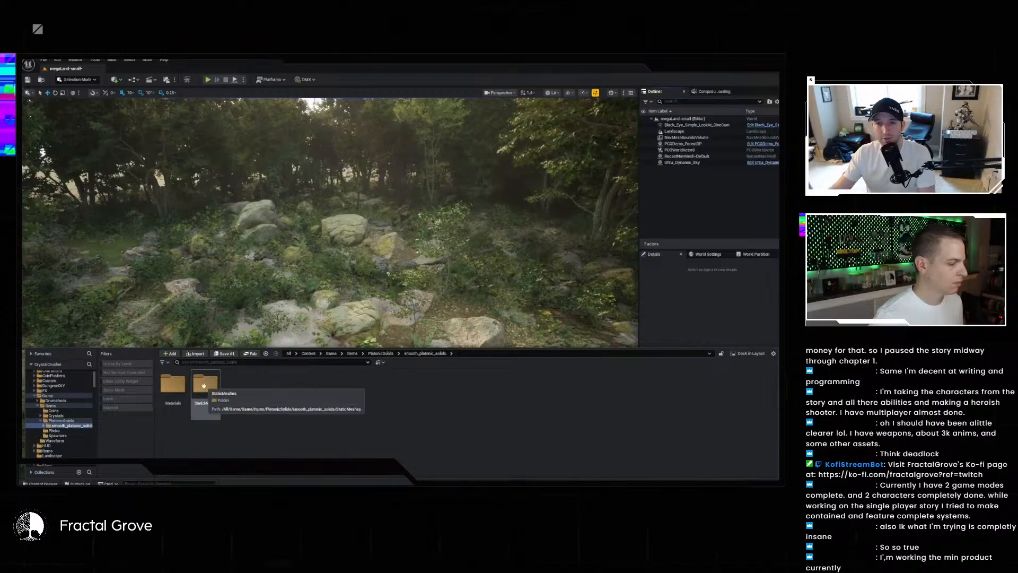
pyautogui.doubleClick(204, 386)
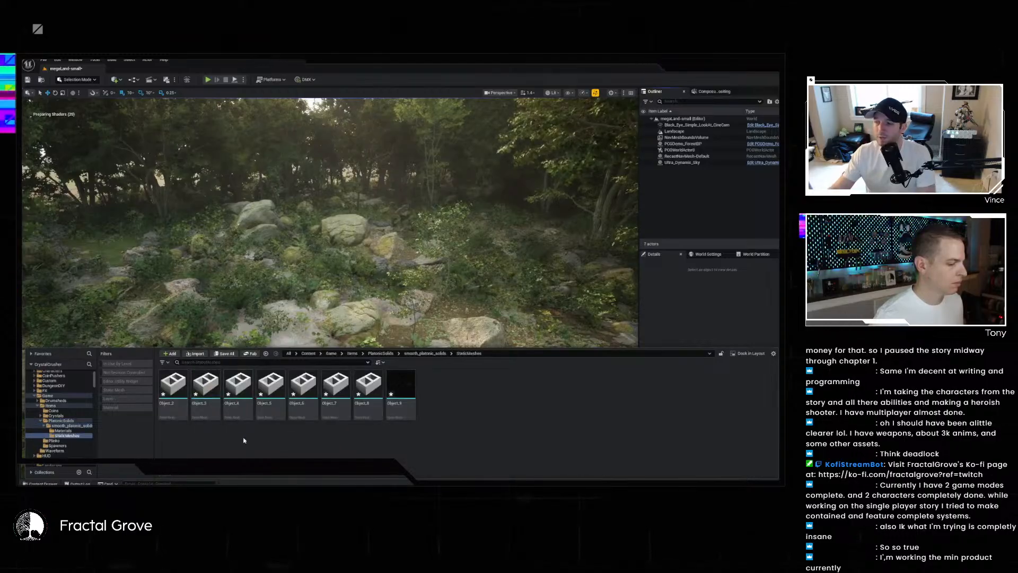
# - Open the Object_2 mesh, examine its solid, wireframe and text parts from several angles, and close it
pyautogui.click(181, 393)
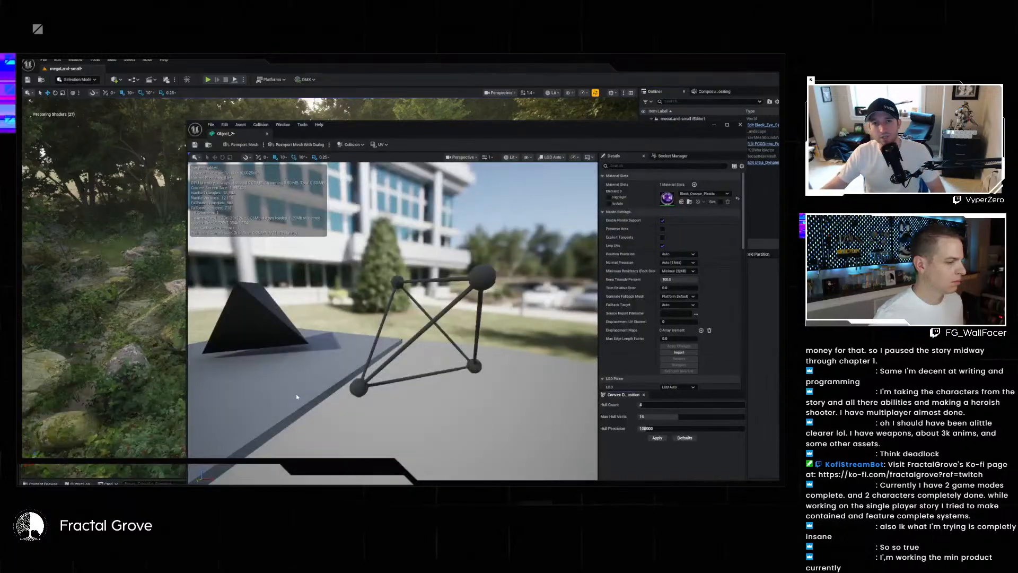
pyautogui.moveTo(295, 399); pyautogui.dragTo(125, 443, button='right')
pyautogui.press('d')
pyautogui.scroll(4, 178, 397)
pyautogui.press('w')
pyautogui.press('s')
pyautogui.press('d')
pyautogui.press('s')
pyautogui.press('a')
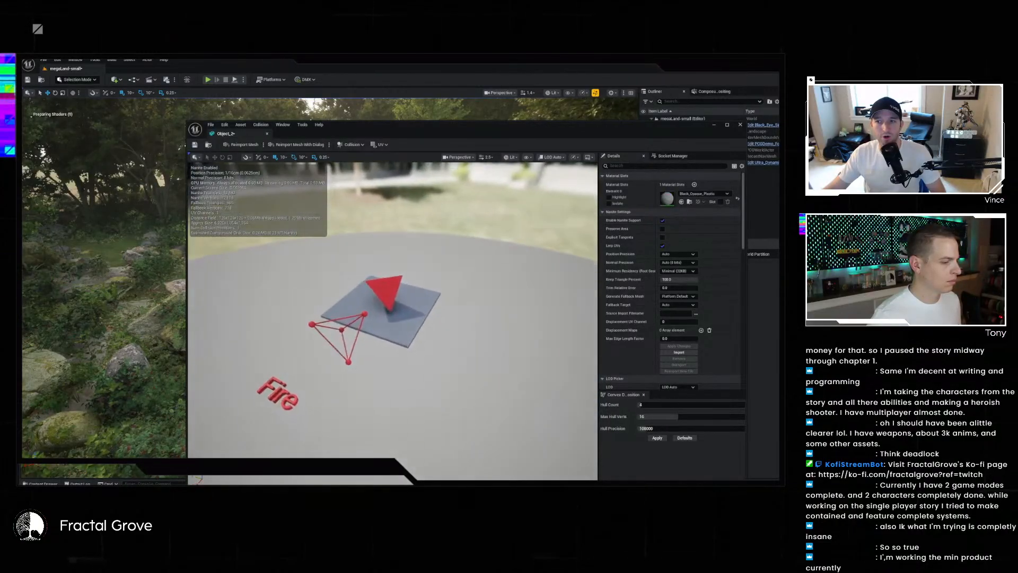
pyautogui.click(268, 134)
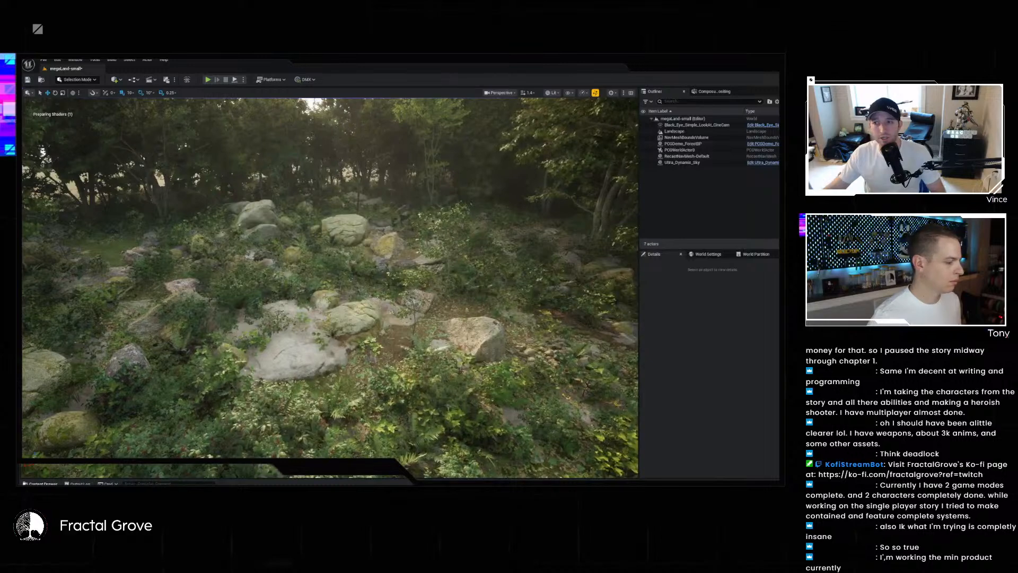
# - Open the Object_5 mesh, examine its blue solid and wireframe shapes, and close the mesh editor
pyautogui.click(42, 484)
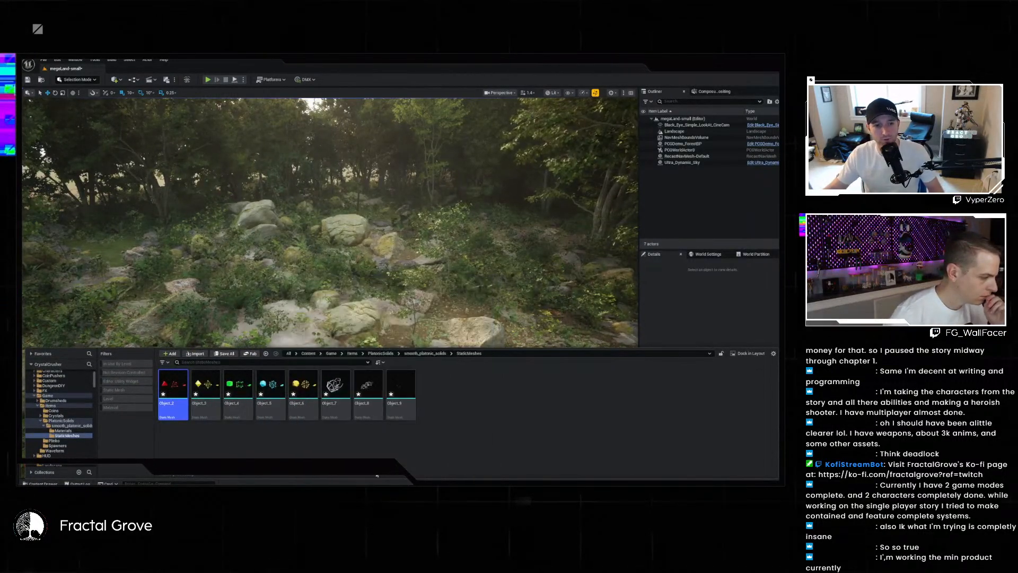
pyautogui.click(270, 389)
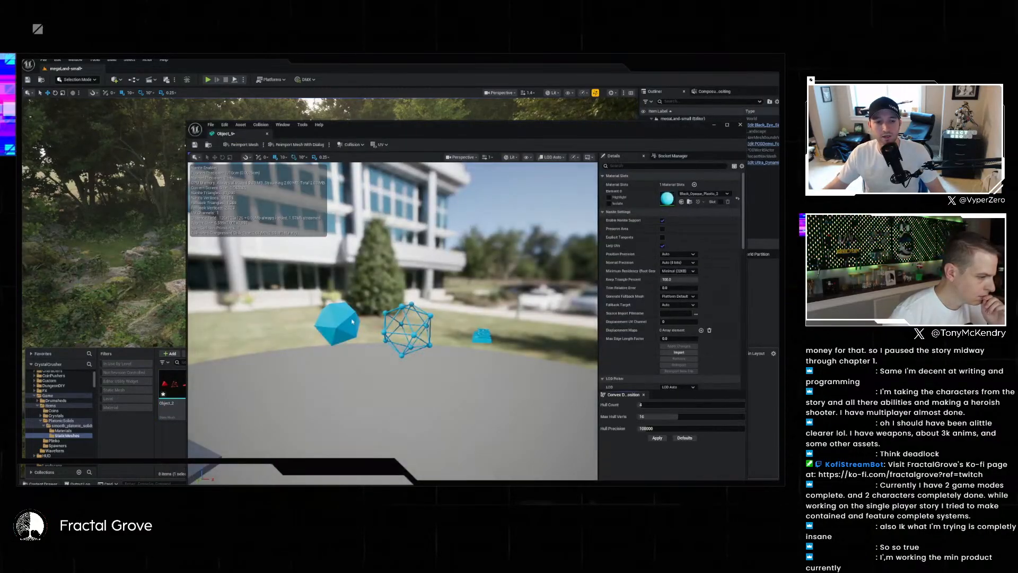
pyautogui.moveTo(352, 322)
pyautogui.mouseDown(button='right')
pyautogui.moveTo(345, 331)
pyautogui.moveTo(300, 324)
pyautogui.moveTo(341, 325)
pyautogui.mouseUp(button='right')
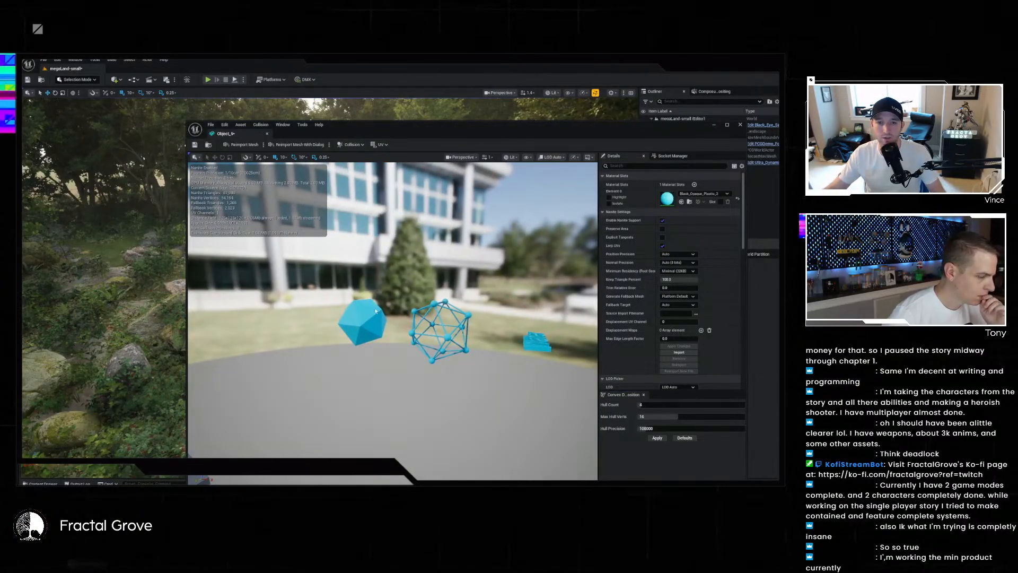
pyautogui.click(740, 125)
# - Place the Object_2 through Object_6 meshes from the StaticMeshes folder together in the forest level
pyautogui.hotkey('ctrl', 'space')
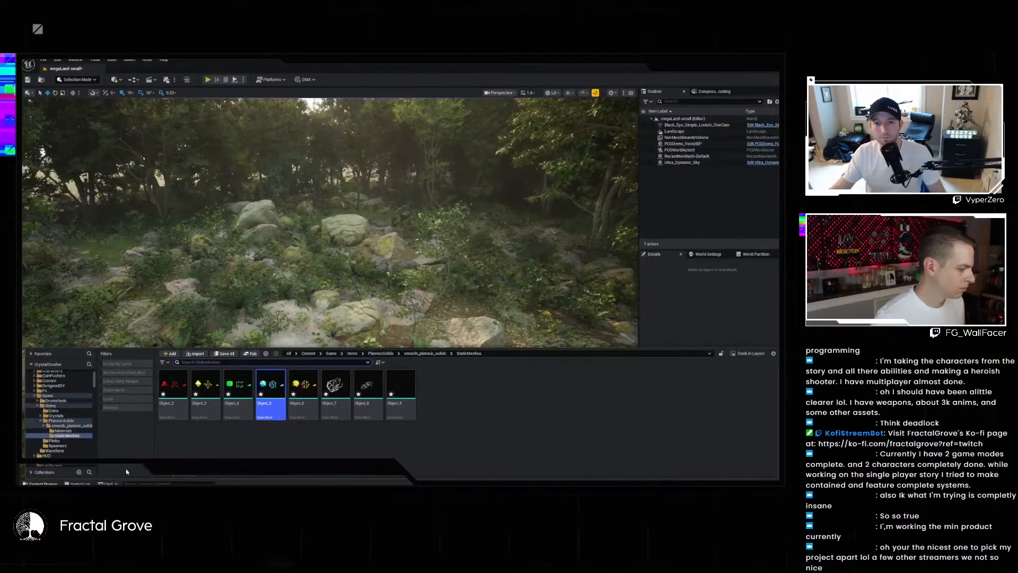
pyautogui.click(399, 390)
pyautogui.click(174, 385)
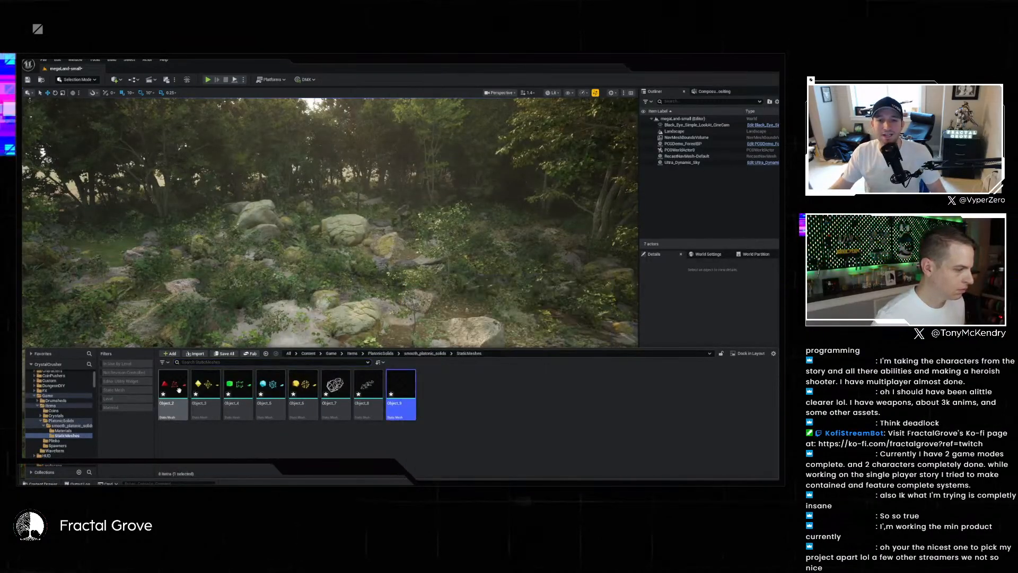
pyautogui.keyDown('shift'); pyautogui.click(301, 389); pyautogui.keyUp('shift')
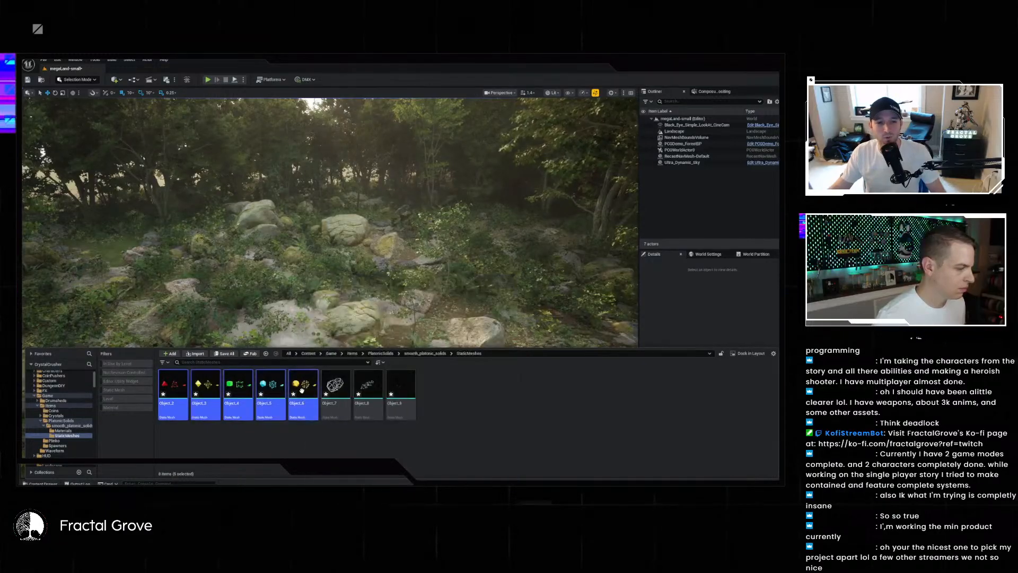
pyautogui.moveTo(301, 389); pyautogui.dragTo(361, 302)
pyautogui.moveTo(361, 302); pyautogui.dragTo(350, 302, button='right')
pyautogui.press('s')
pyautogui.moveTo(370, 292); pyautogui.dragTo(217, 357, button='right')
# - Switch to Modeling Mode with the red Object_2 selected and start a Plane Cut on it
pyautogui.click(314, 276)
pyautogui.click(59, 79)
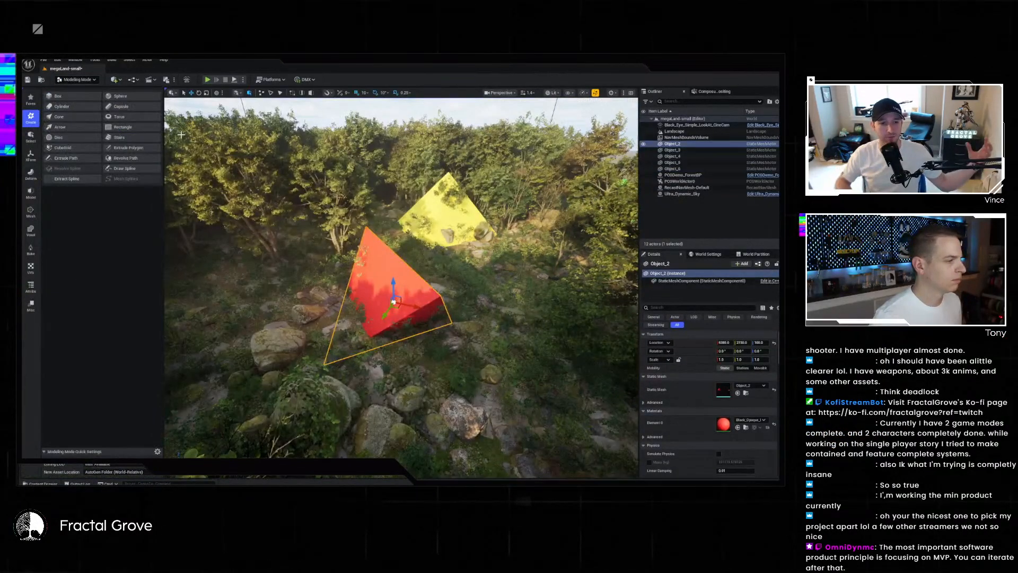
pyautogui.click(31, 173)
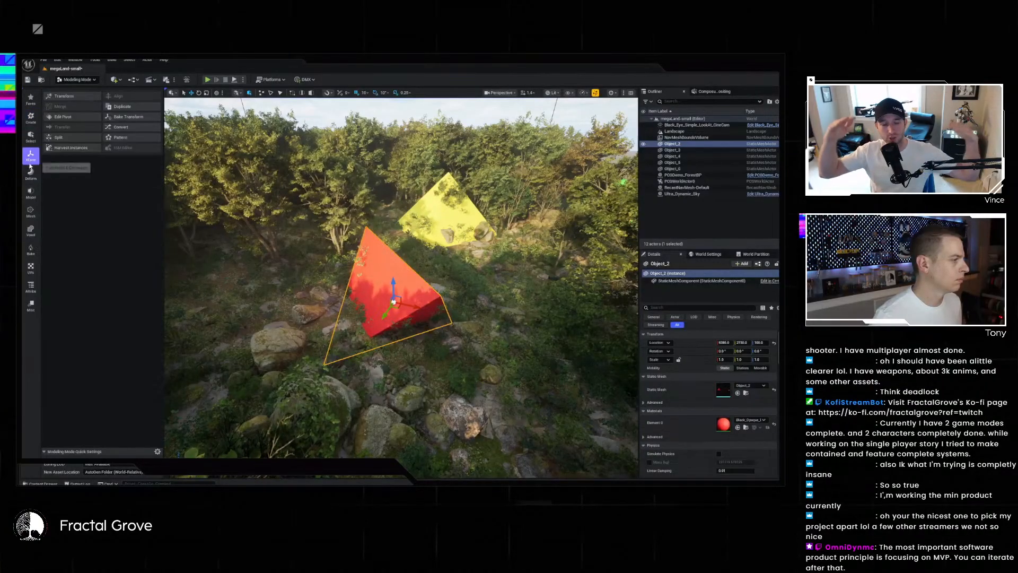
pyautogui.click(30, 139)
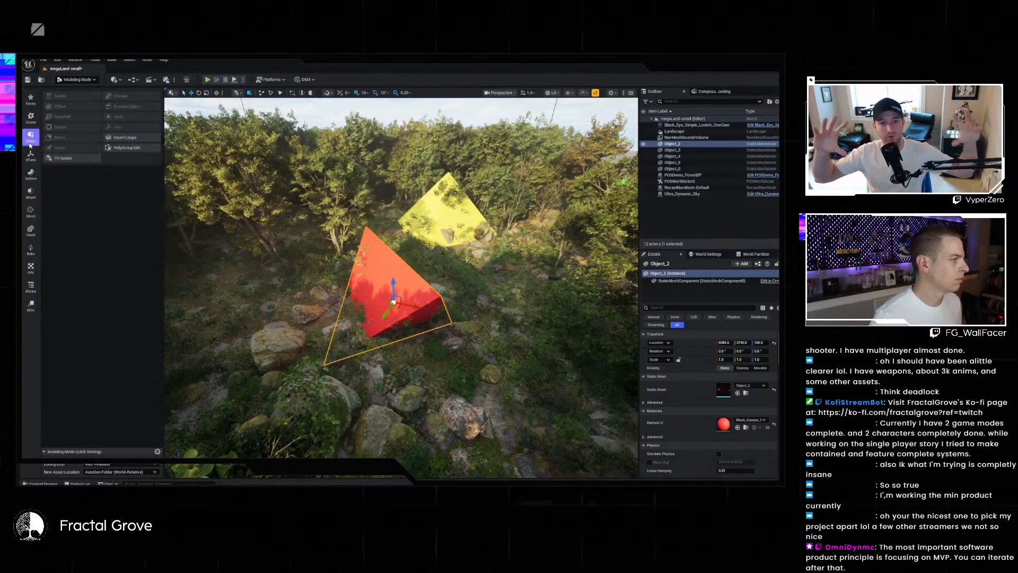
pyautogui.click(31, 211)
pyautogui.click(31, 194)
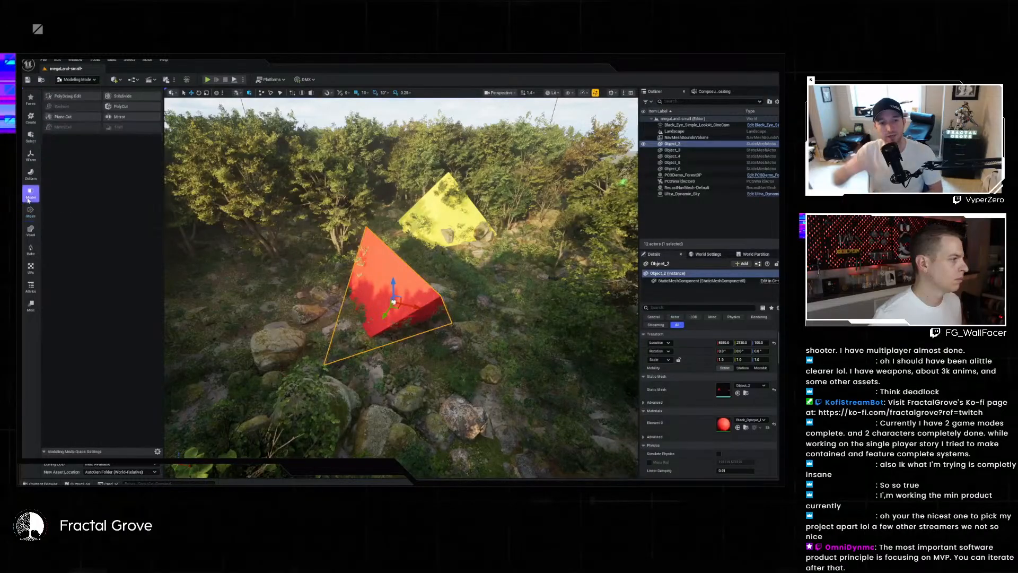
pyautogui.click(63, 116)
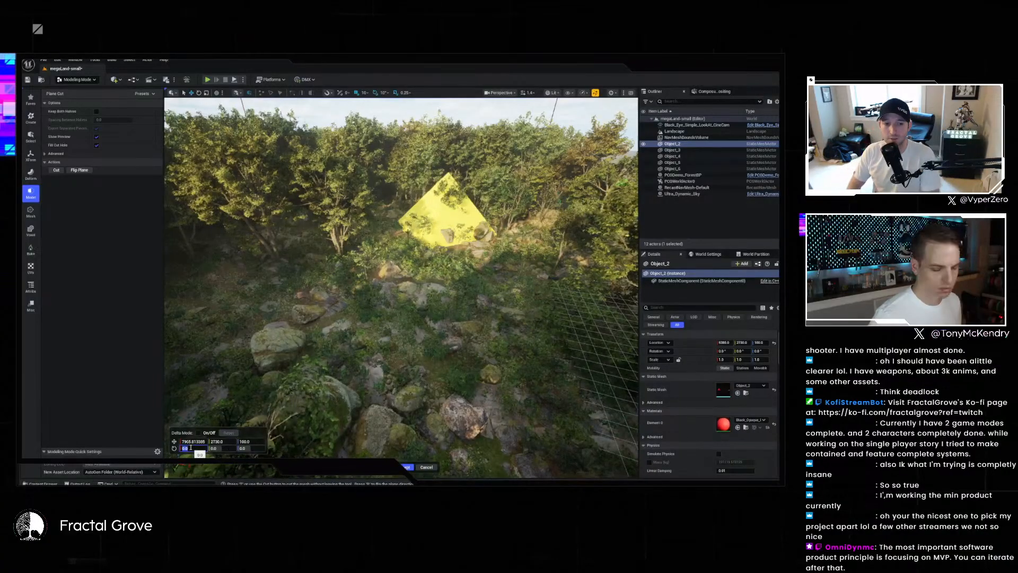
# - Set the cutting plane's X rotation to 0 and Y rotation to 90, and flip the plane to keep the red solid
pyautogui.write('90')
pyautogui.press('Return')
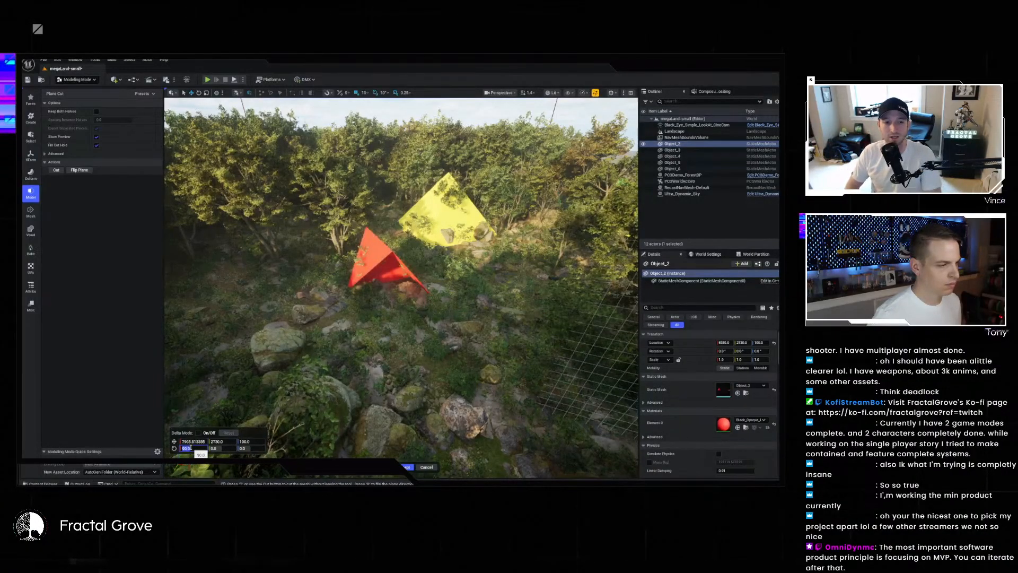
pyautogui.write('0')
pyautogui.press('Tab')
pyautogui.write('90')
pyautogui.press('Return')
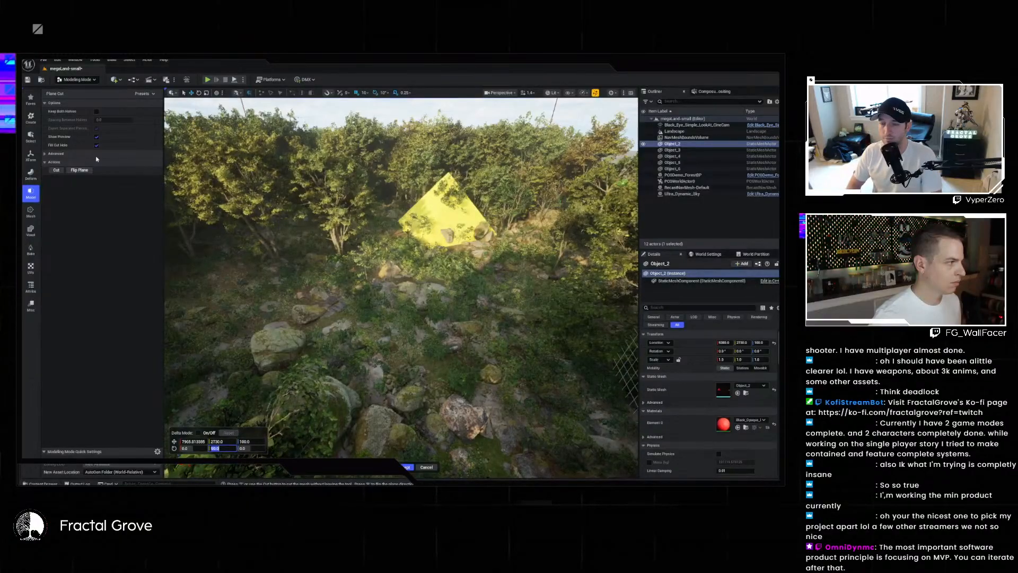
pyautogui.click(79, 170)
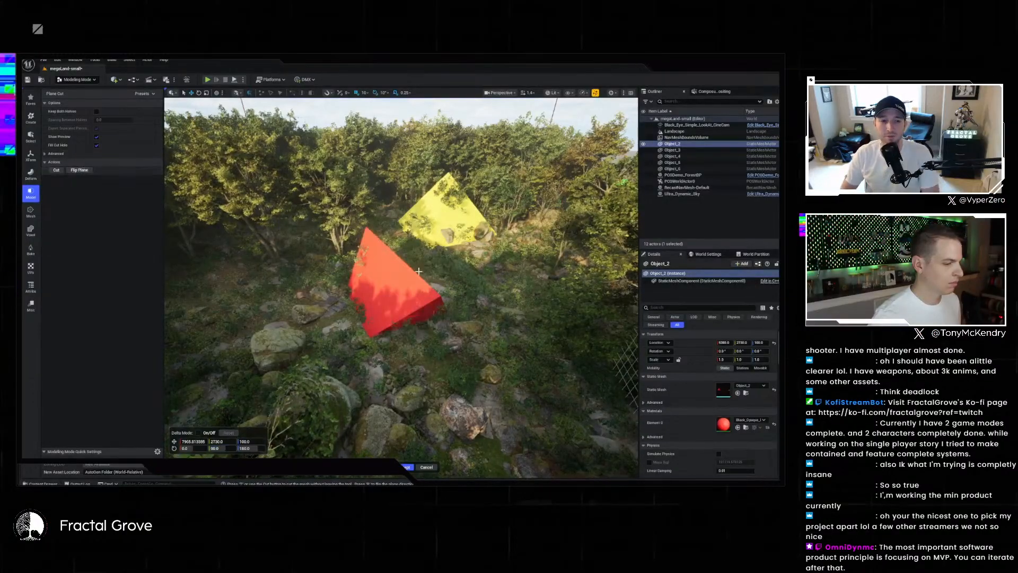
# - Move the cutting plane close to the red solid and accept the cut on Object_2
pyautogui.moveTo(513, 337); pyautogui.dragTo(537, 330, button='right')
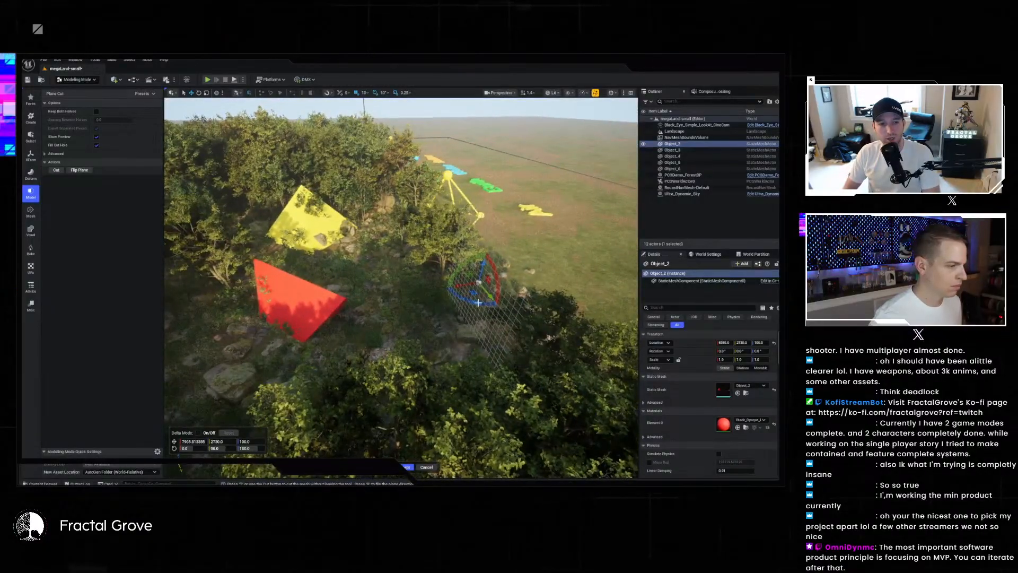
pyautogui.moveTo(456, 286); pyautogui.dragTo(336, 290)
pyautogui.click(407, 466)
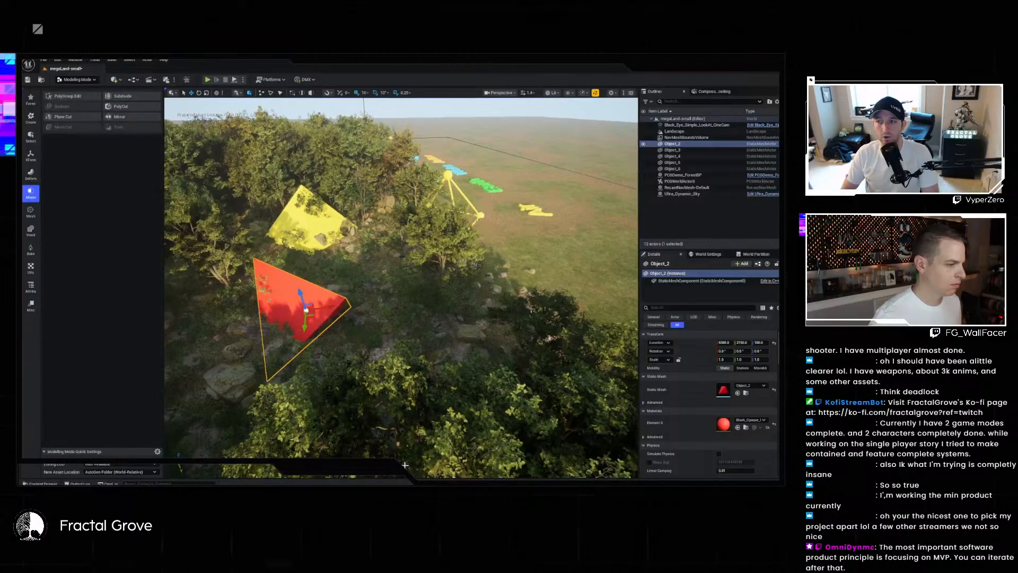
# - Plane Cut the yellow Object_3 with a Y rotation of -90 and the plane beside its solid, removing the wireframe and text
pyautogui.click(312, 229)
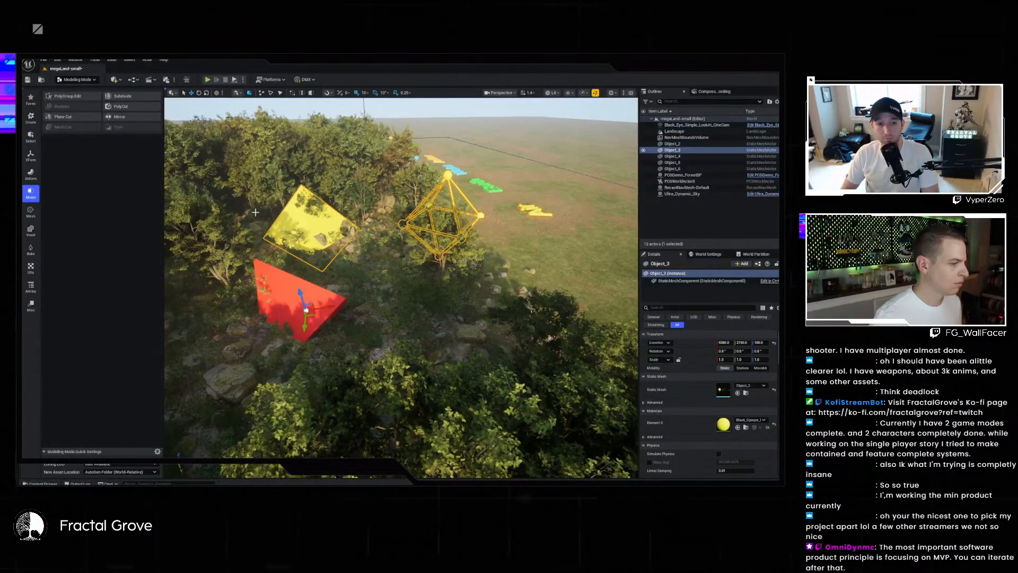
pyautogui.click(62, 117)
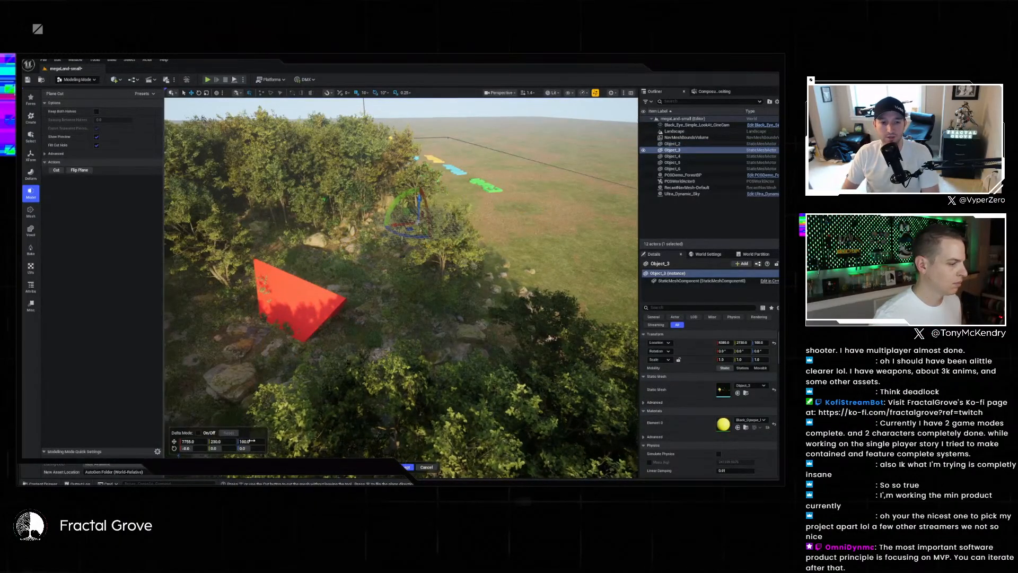
pyautogui.write('-9')
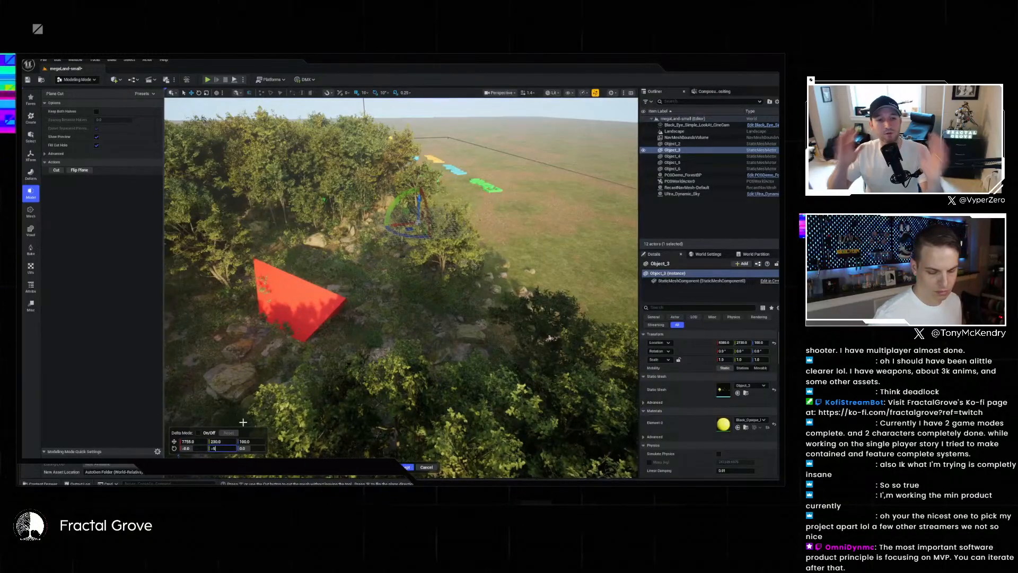
pyautogui.write('0')
pyautogui.press('Return')
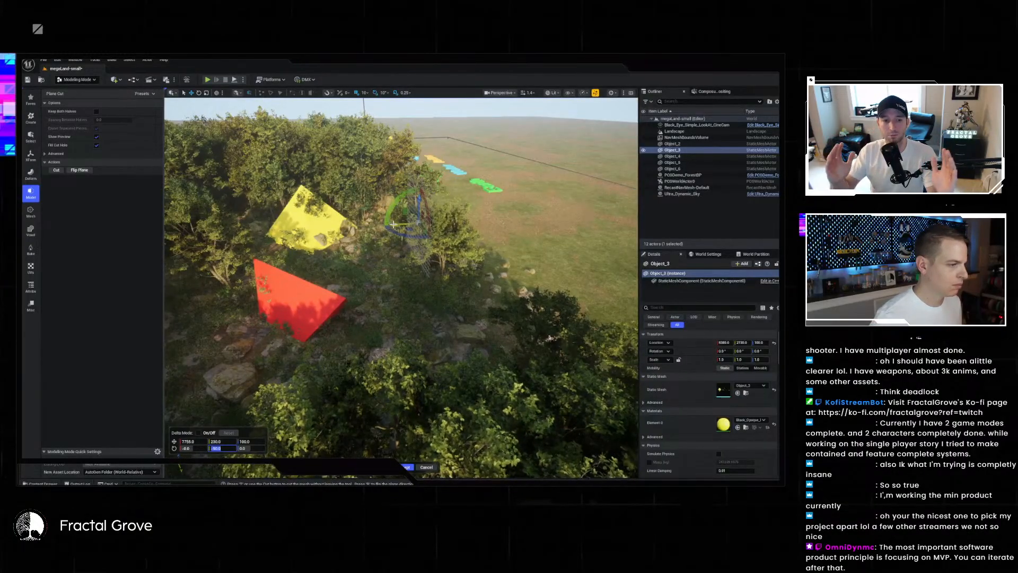
pyautogui.moveTo(379, 227); pyautogui.dragTo(346, 232)
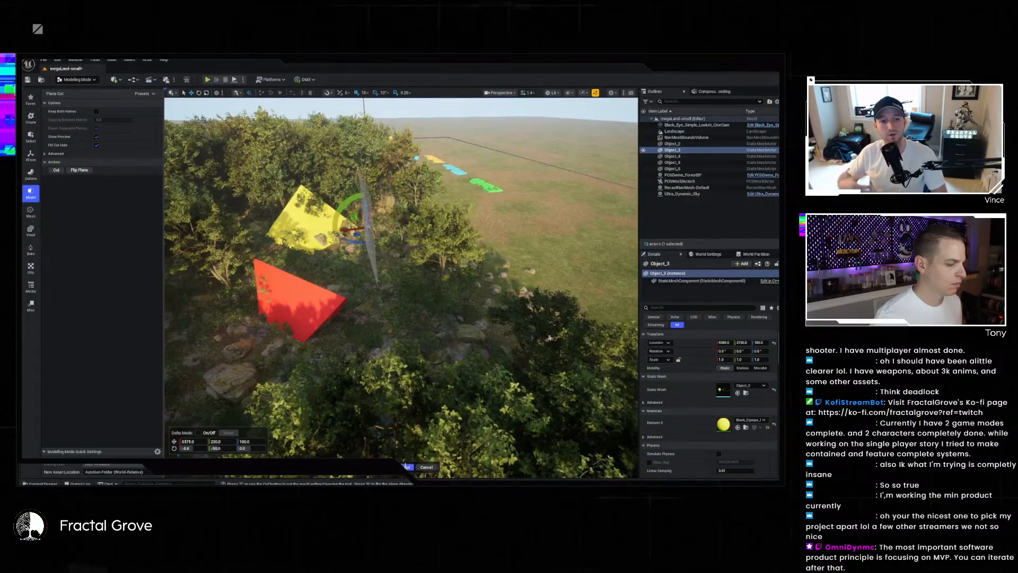
pyautogui.click(407, 468)
# - Hide the PCGDemo_ForestBP forest actor to clear the view around the remaining solids
pyautogui.press('w')
pyautogui.moveTo(372, 297)
pyautogui.mouseDown(button='right')
pyautogui.moveTo(378, 265)
pyautogui.moveTo(369, 345)
pyautogui.moveTo(353, 313)
pyautogui.moveTo(363, 312)
pyautogui.mouseUp(button='right')
pyautogui.scroll(1, 378, 265)
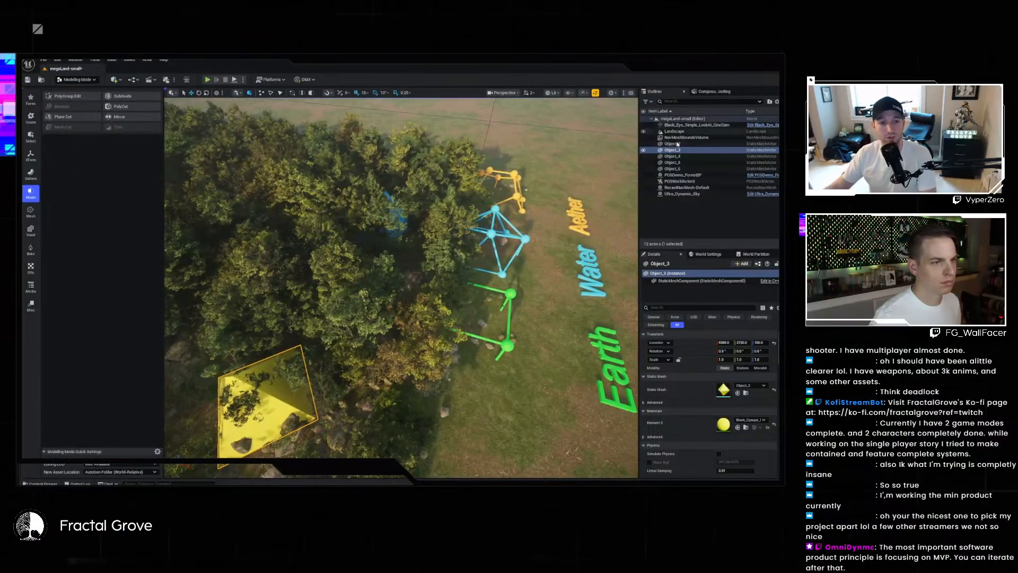
pyautogui.click(644, 175)
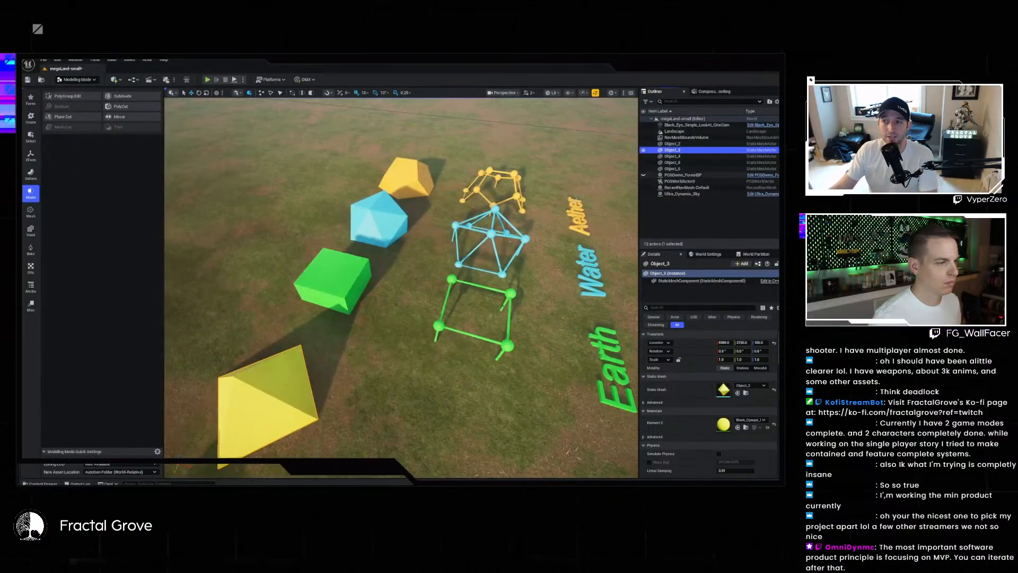
# - Plane Cut the green Object_4 with a Y rotation of -90 and the plane beside its cube, removing the wireframe and Earth text
pyautogui.click(340, 275)
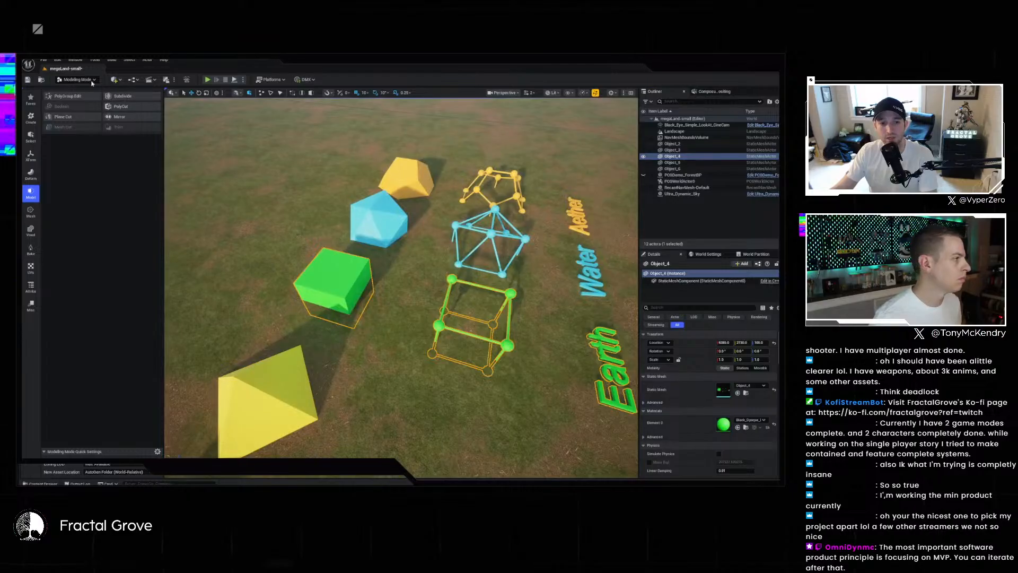
pyautogui.click(63, 116)
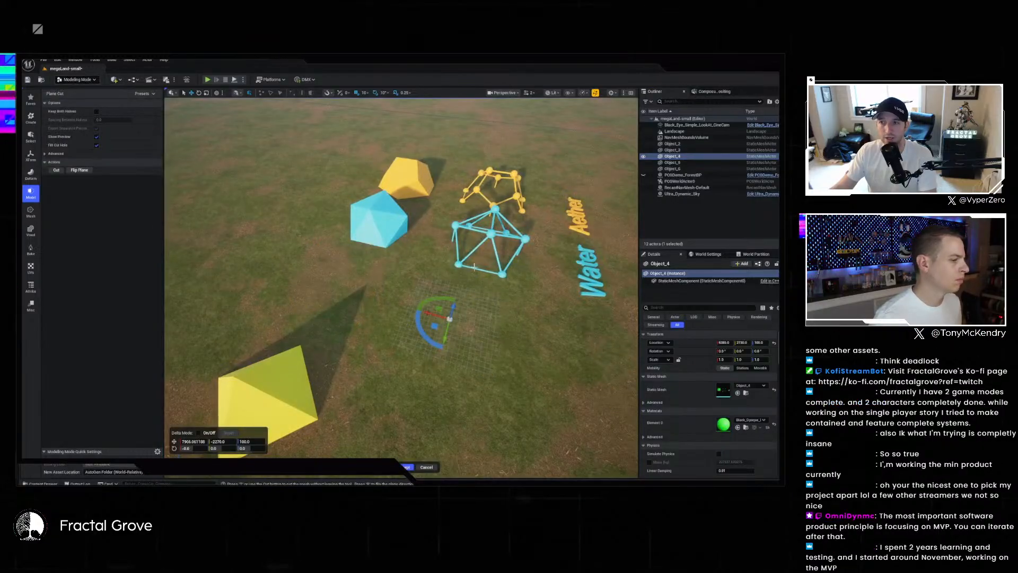
pyautogui.click(223, 448)
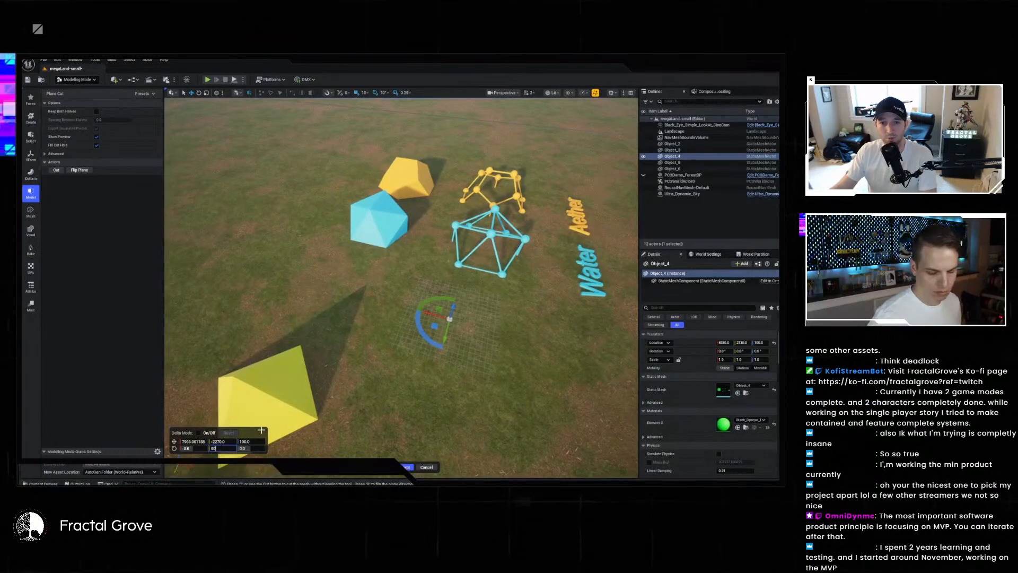
pyautogui.write('90')
pyautogui.press('Return')
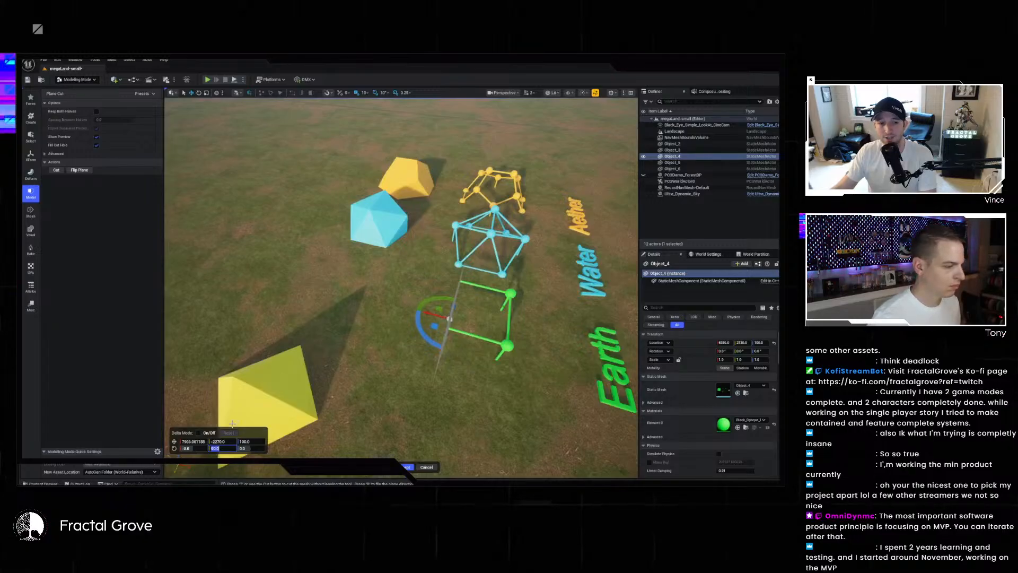
pyautogui.write('-90')
pyautogui.press('Return')
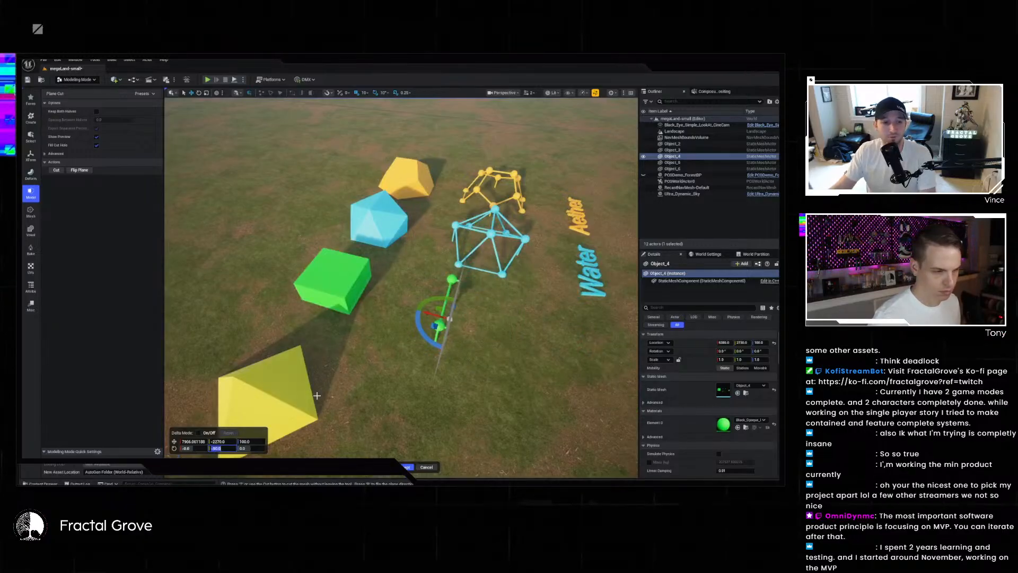
pyautogui.moveTo(427, 314); pyautogui.dragTo(350, 301)
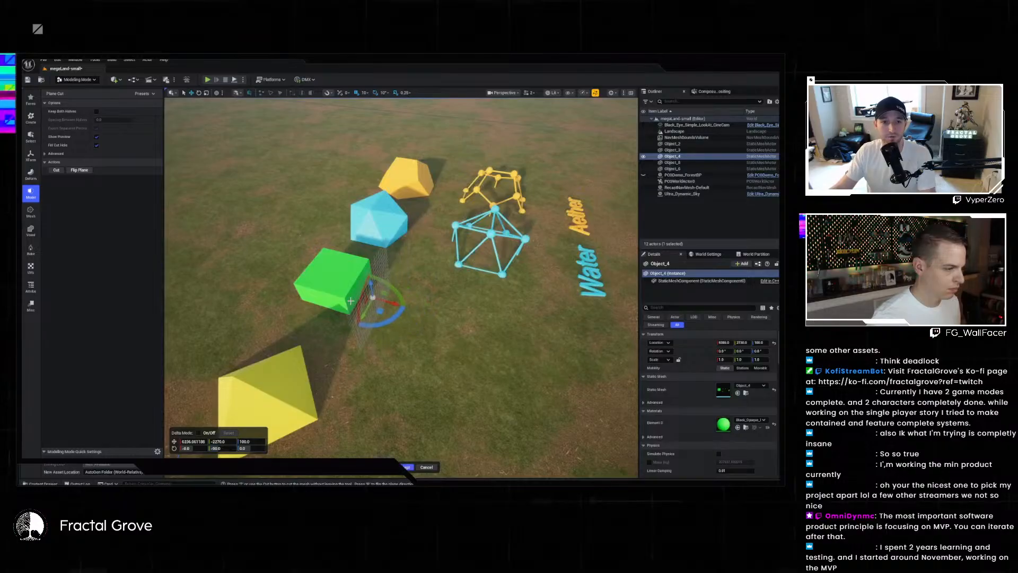
pyautogui.click(406, 468)
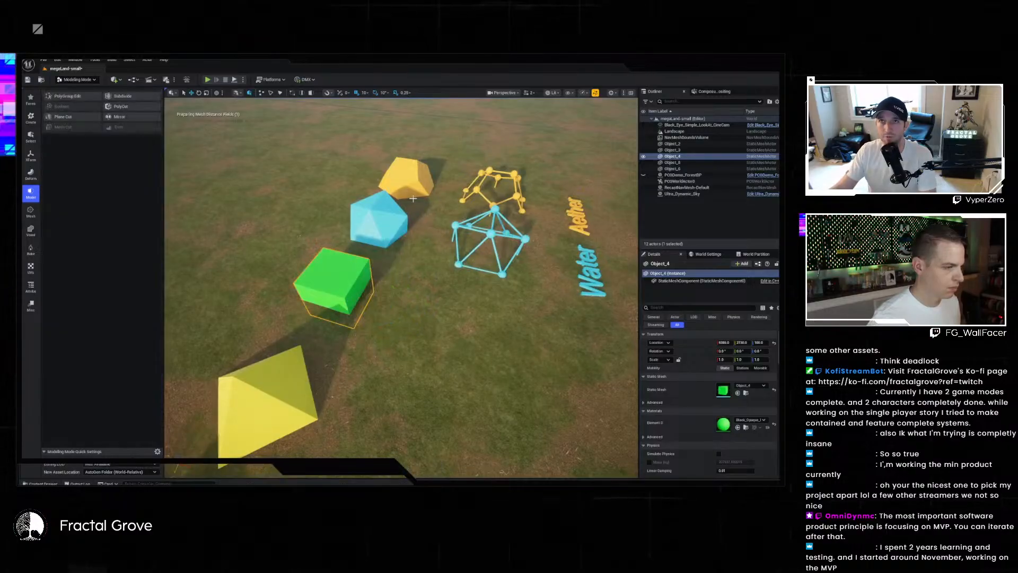
# - Plane Cut the blue Object_5 with a Y rotation of -90 and the plane beside its solid, removing the wireframe and Water text
pyautogui.click(360, 228)
pyautogui.click(62, 116)
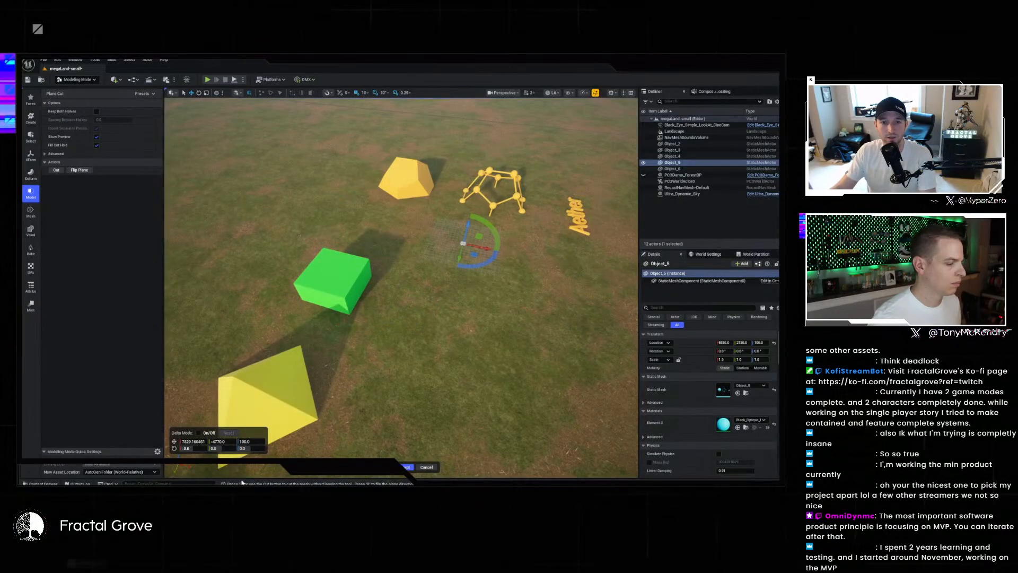
pyautogui.write('-')
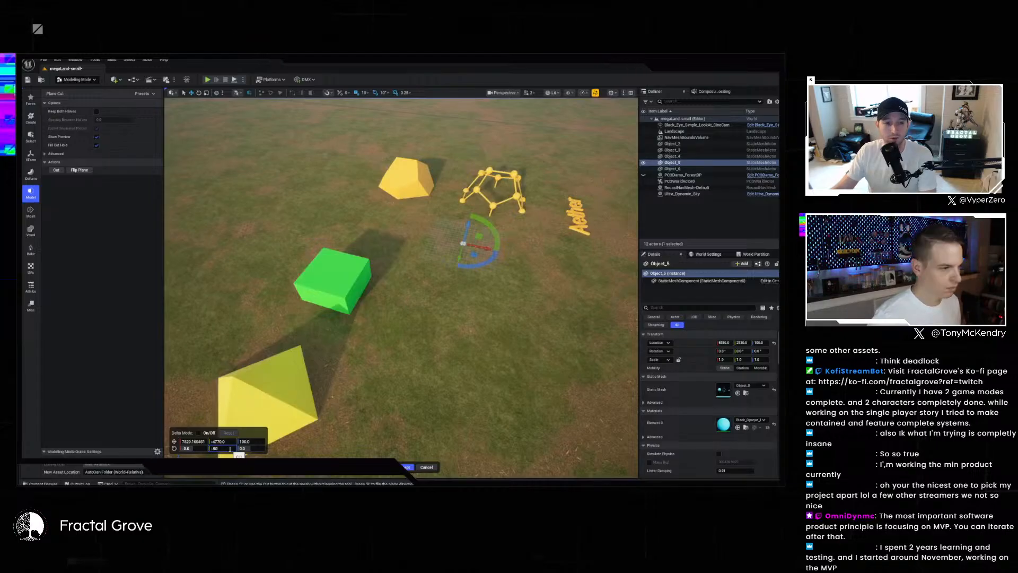
pyautogui.write('90')
pyautogui.press('Return')
pyautogui.moveTo(489, 248); pyautogui.dragTo(440, 239)
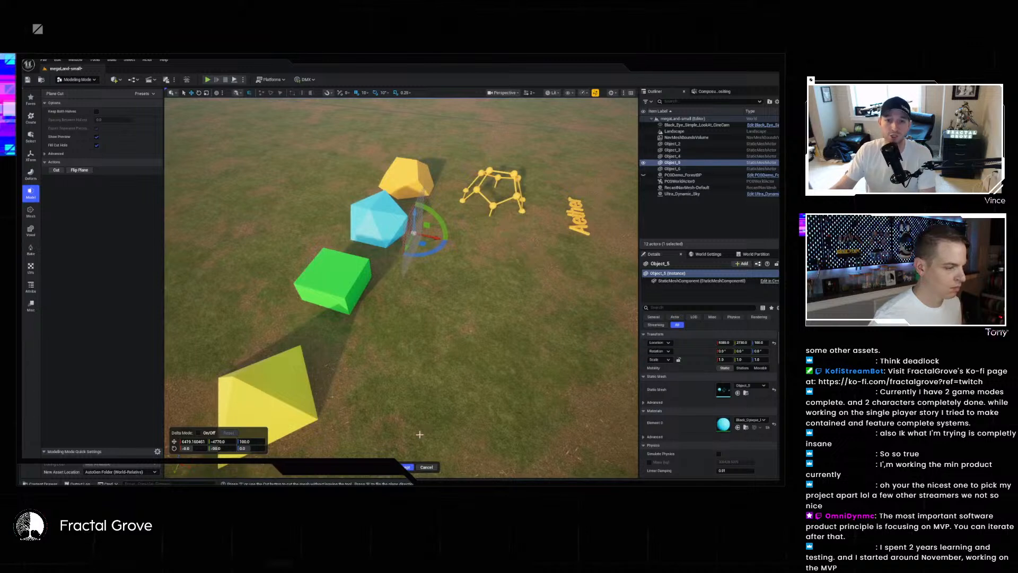
pyautogui.click(407, 466)
# - Plane Cut the orange Object_6 with a Y rotation of -90 and the plane beside its solid, removing the wireframe and Aether text
pyautogui.click(407, 179)
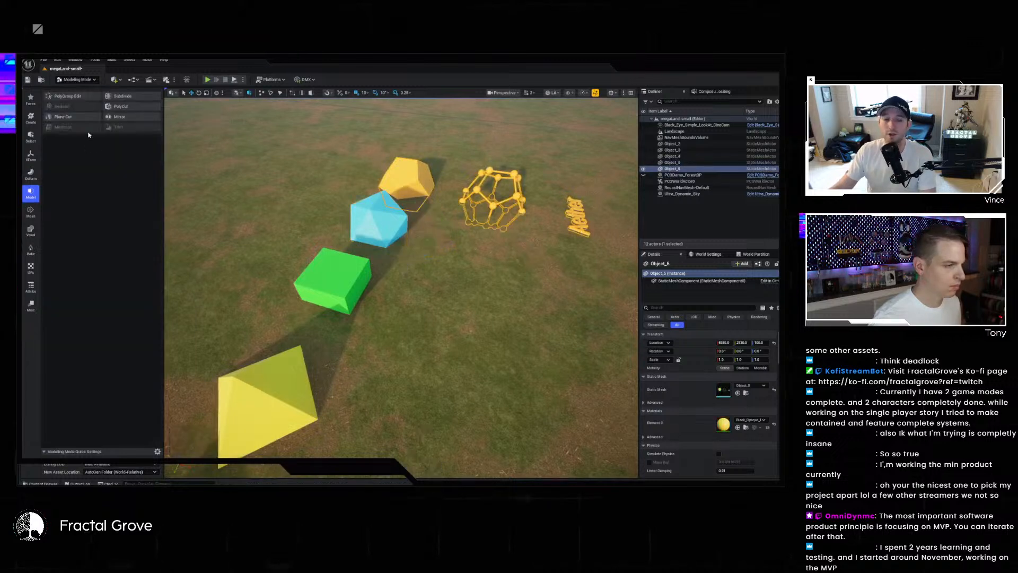
pyautogui.click(82, 117)
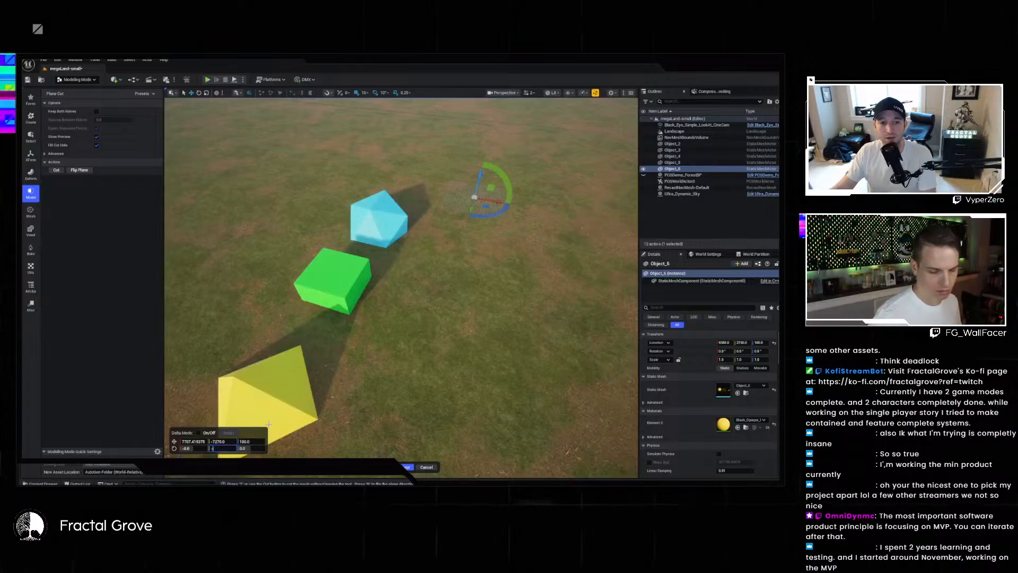
pyautogui.press('Return')
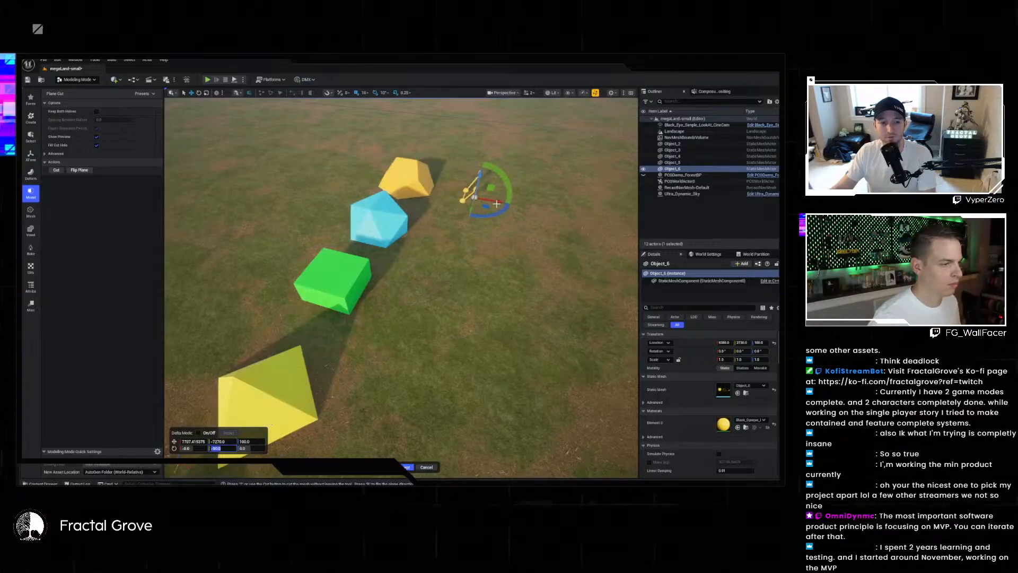
pyautogui.moveTo(497, 203); pyautogui.dragTo(452, 197)
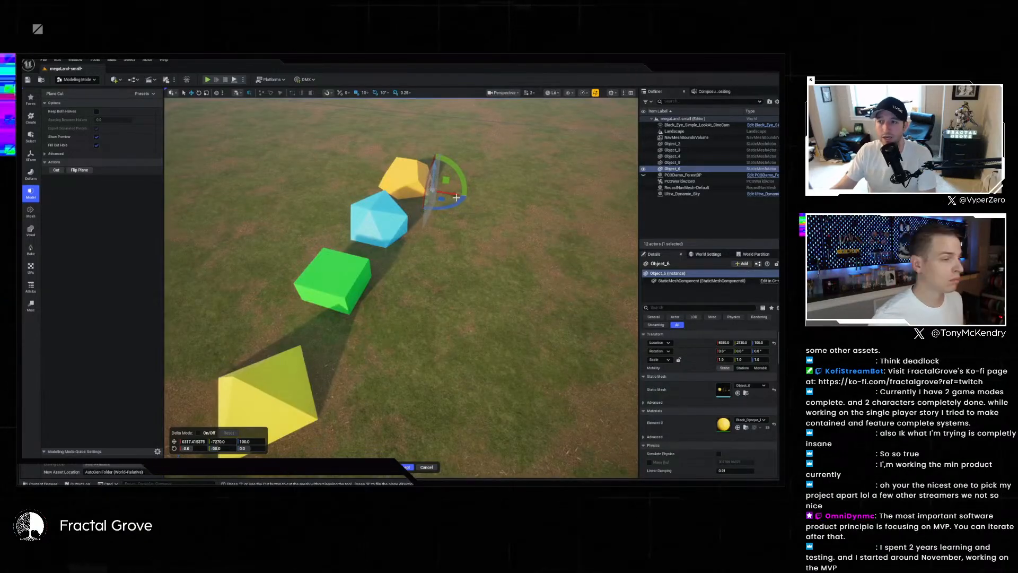
pyautogui.click(408, 468)
pyautogui.moveTo(414, 342)
pyautogui.mouseDown(button='right')
pyautogui.moveTo(405, 338)
pyautogui.moveTo(423, 354)
pyautogui.moveTo(398, 348)
pyautogui.moveTo(366, 297)
pyautogui.moveTo(400, 345)
pyautogui.mouseUp(button='right')
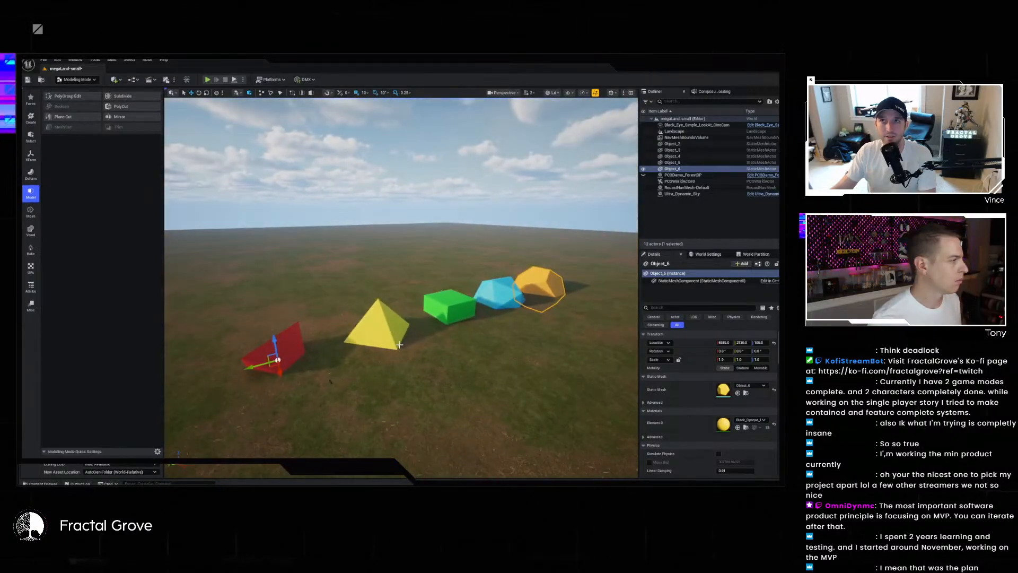
# - Recenter the pivot of the red Object_2 on its mesh with Edit Pivot and accept the change
pyautogui.click(300, 342)
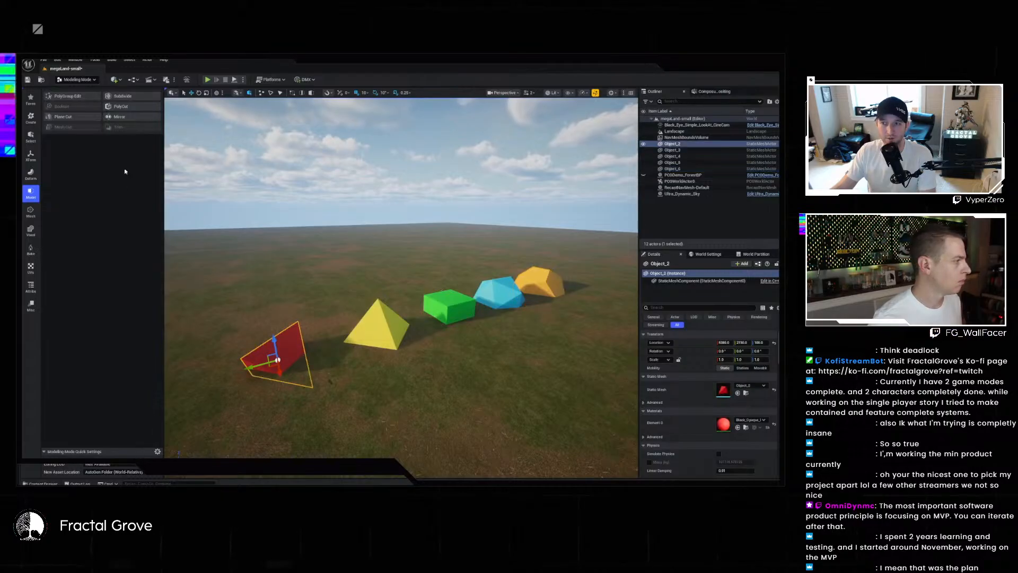
pyautogui.click(31, 155)
pyautogui.click(55, 116)
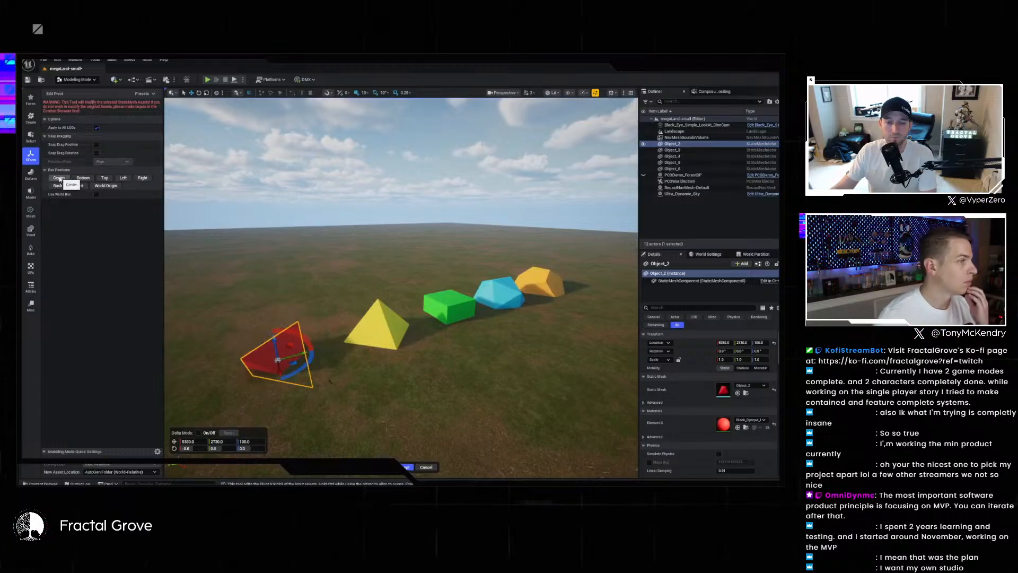
pyautogui.click(82, 179)
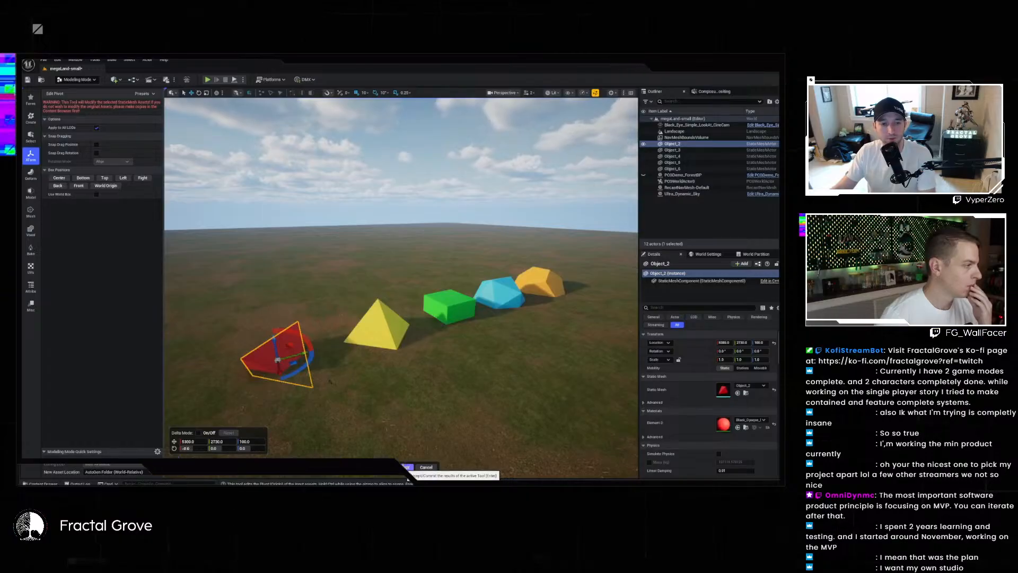
pyautogui.click(408, 468)
# - Recenter the pivot of the yellow pyramid Object_3 on its mesh with Edit Pivot
pyautogui.click(376, 344)
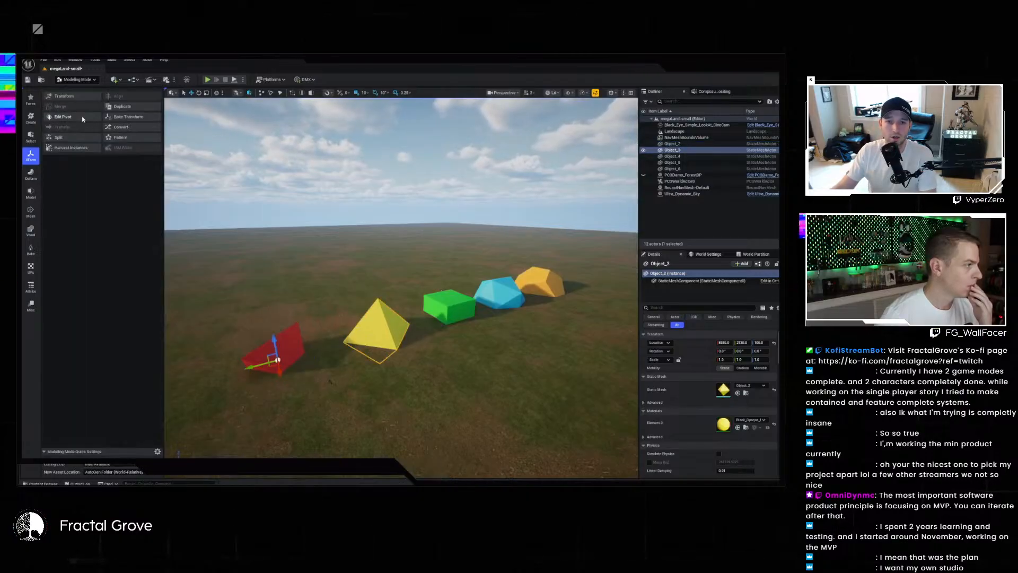
pyautogui.click(62, 117)
pyautogui.click(61, 179)
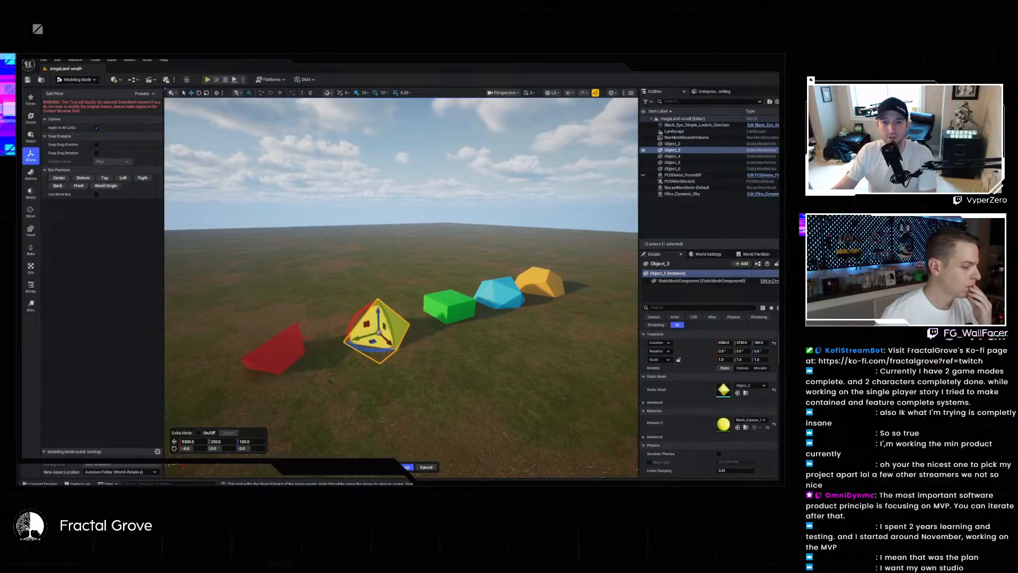
pyautogui.click(408, 468)
# - Recenter the pivot of the green Object_4 on its mesh with Edit Pivot
pyautogui.click(441, 306)
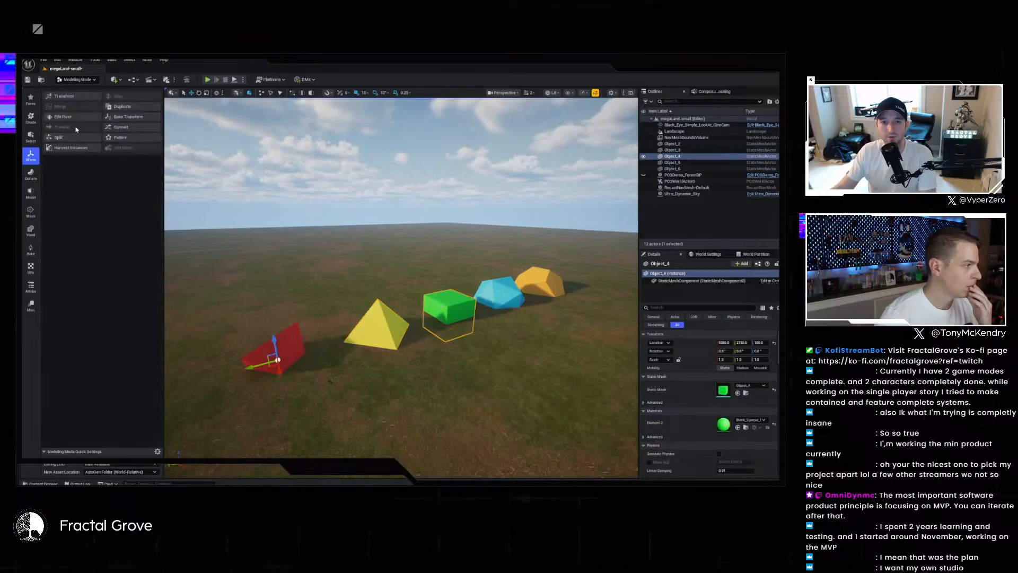
pyautogui.click(63, 117)
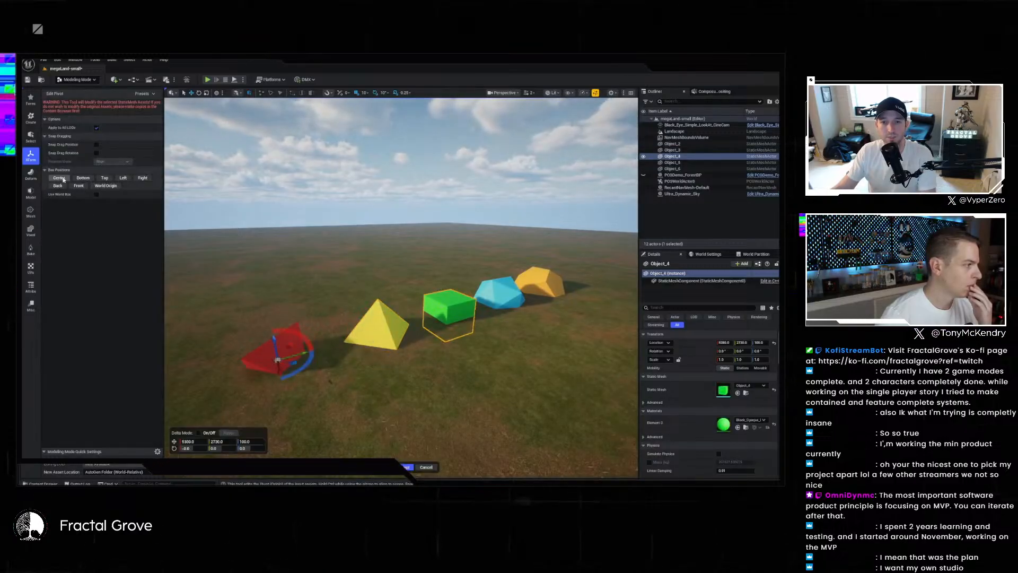
pyautogui.click(407, 467)
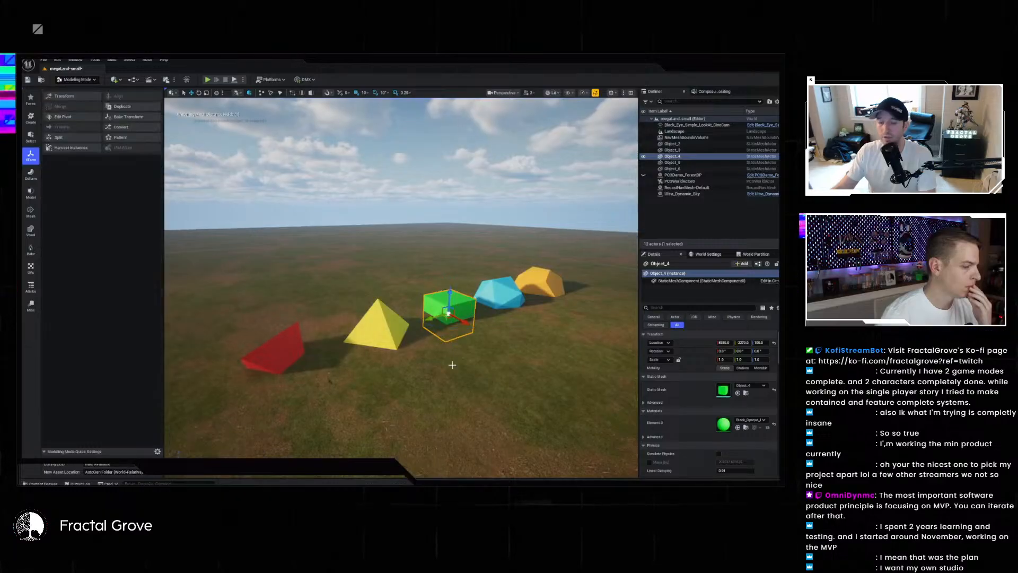
# - Recenter the pivot of the blue Object_5 on its mesh with Edit Pivot
pyautogui.click(494, 297)
pyautogui.click(63, 117)
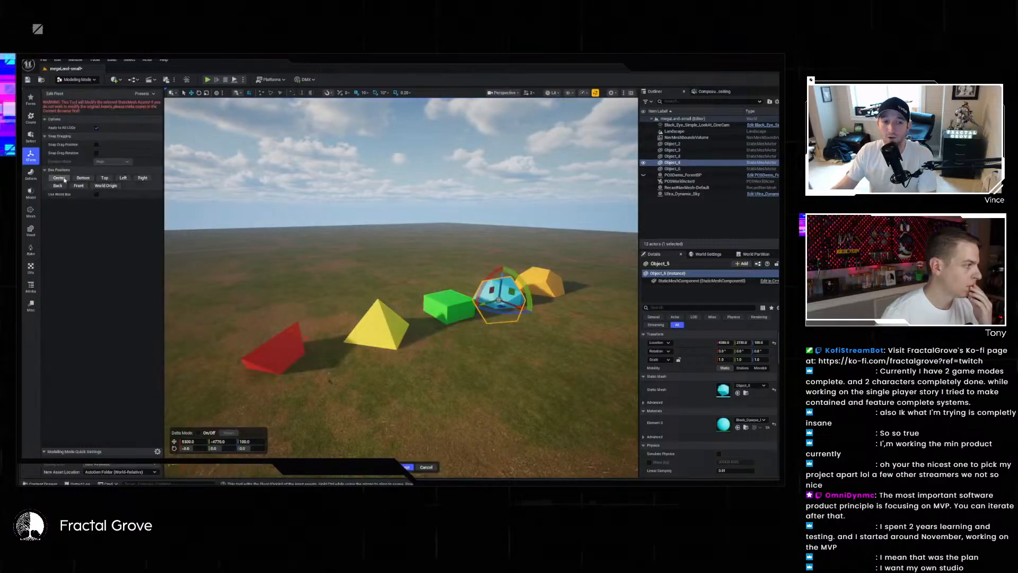
pyautogui.click(406, 467)
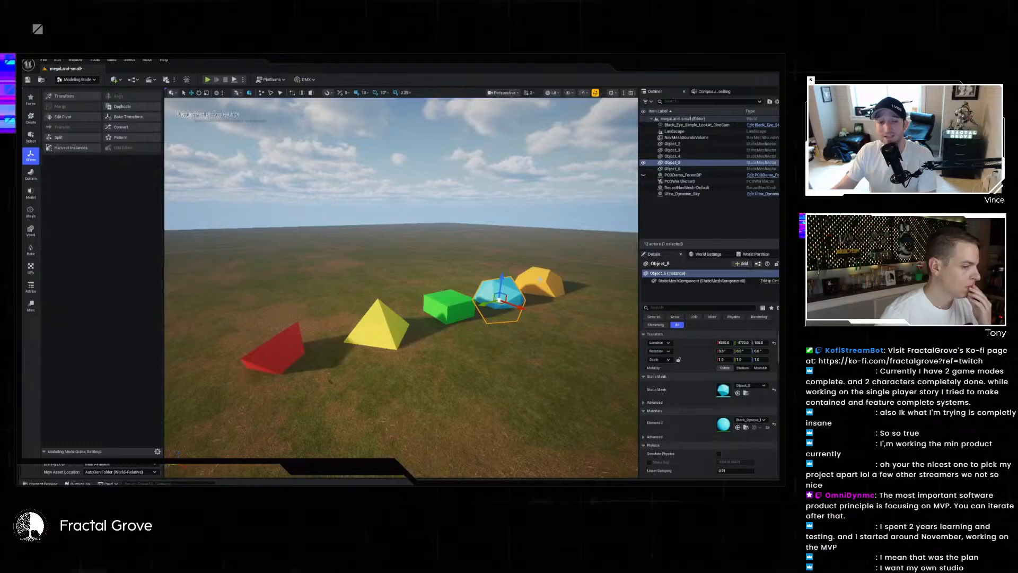
# - Recenter the pivot of the orange Object_6 on its mesh with Edit Pivot
pyautogui.click(539, 284)
pyautogui.click(66, 116)
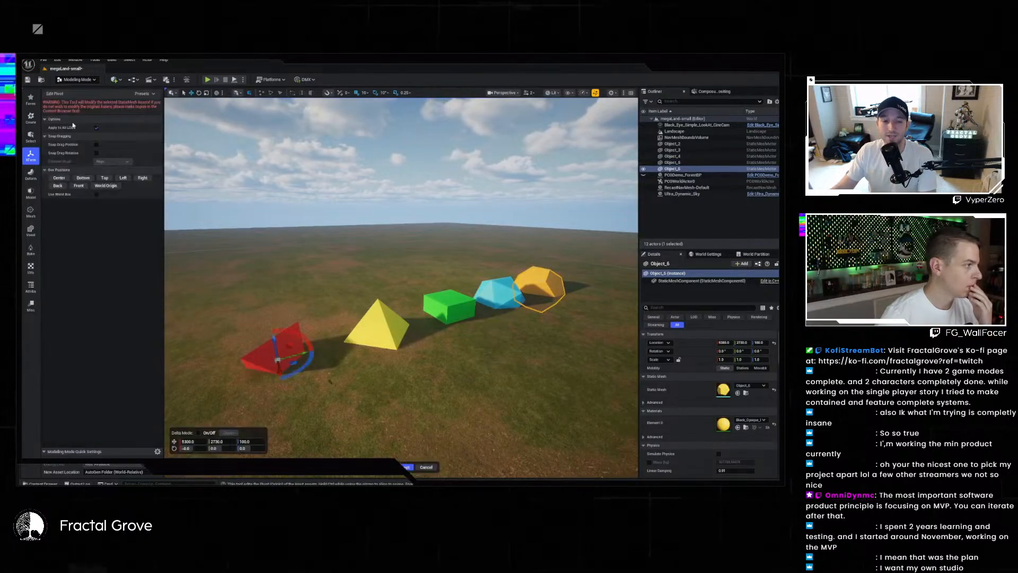
pyautogui.click(69, 178)
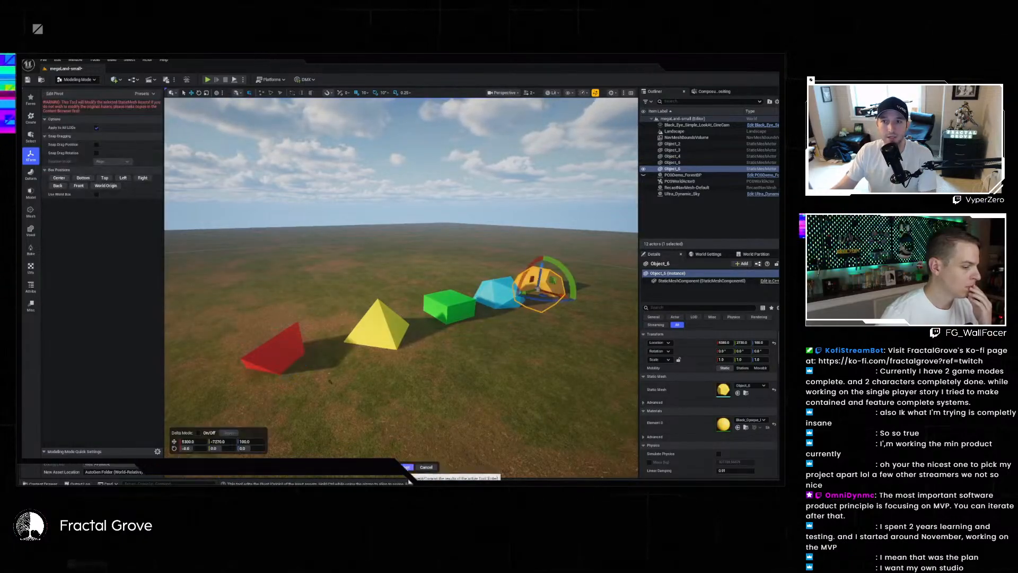
pyautogui.click(406, 467)
# - Delete the red, green, blue and orange solids from the level, keeping only the yellow pyramid Object_3
pyautogui.moveTo(401, 387)
pyautogui.mouseDown(button='right')
pyautogui.moveTo(457, 407)
pyautogui.moveTo(480, 391)
pyautogui.moveTo(400, 394)
pyautogui.mouseUp(button='right')
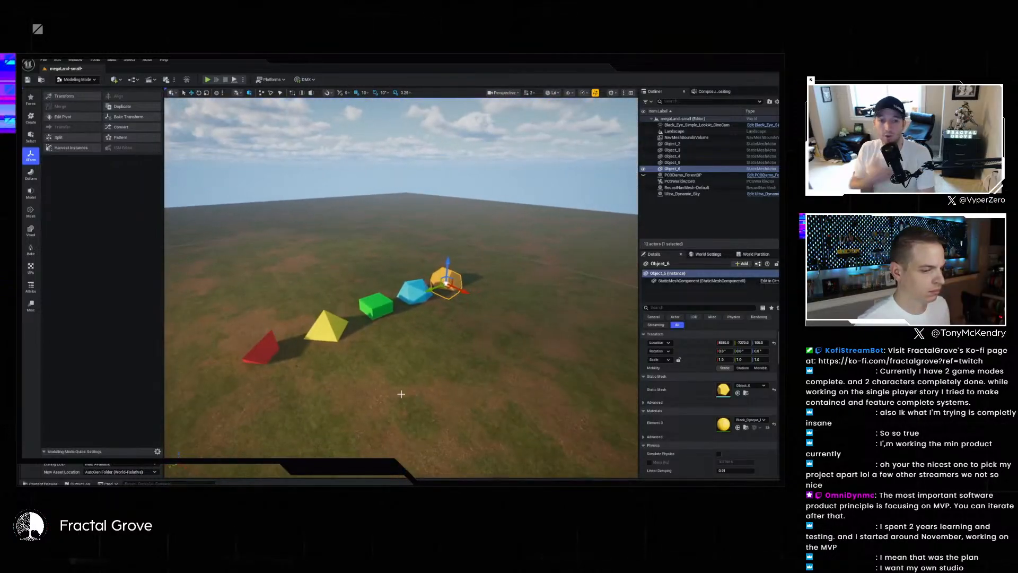
pyautogui.press('w')
pyautogui.moveTo(432, 308)
pyautogui.mouseDown(button='right')
pyautogui.moveTo(412, 313)
pyautogui.moveTo(456, 297)
pyautogui.moveTo(364, 300)
pyautogui.moveTo(417, 313)
pyautogui.moveTo(430, 302)
pyautogui.mouseUp(button='right')
pyautogui.press('s')
pyautogui.press('d')
pyautogui.press('d')
pyautogui.press('w')
pyautogui.press('a')
pyautogui.press('a')
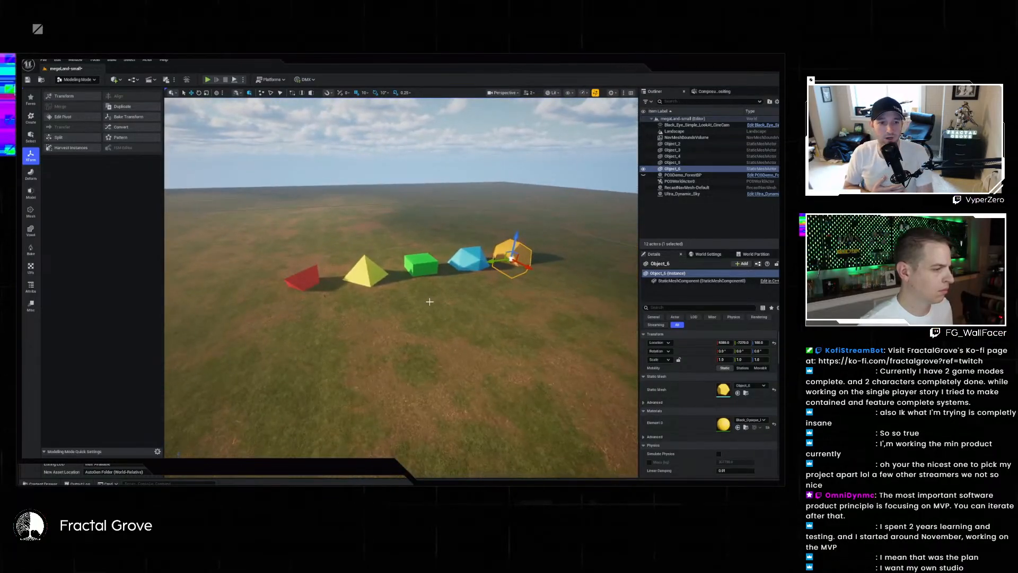
pyautogui.click(306, 279)
pyautogui.keyDown('ctrl'); pyautogui.click(424, 266); pyautogui.keyUp('ctrl')
pyautogui.keyDown('ctrl'); pyautogui.click(482, 261); pyautogui.keyUp('ctrl')
pyautogui.keyDown('ctrl'); pyautogui.click(524, 252); pyautogui.keyUp('ctrl')
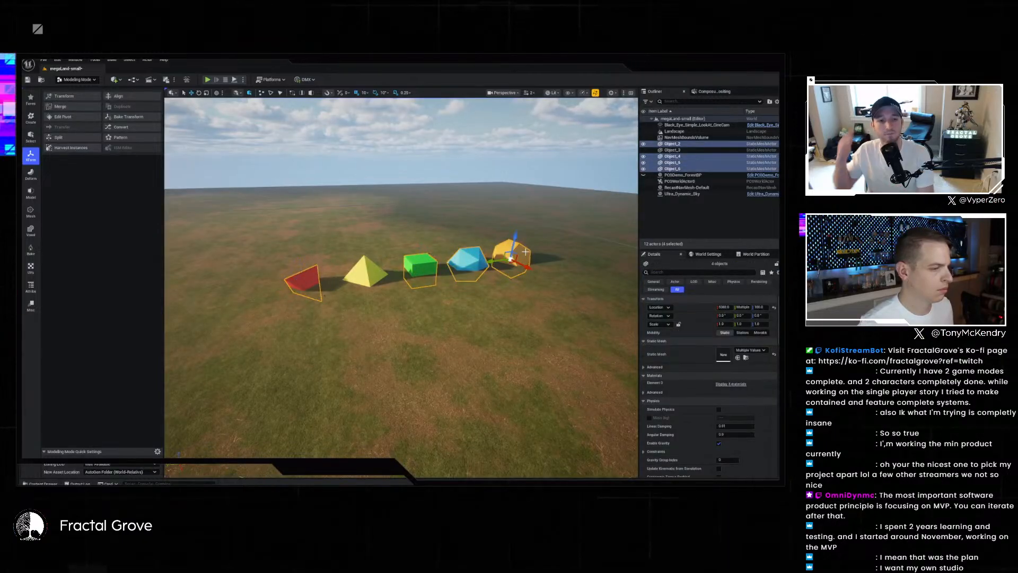
pyautogui.press('Delete')
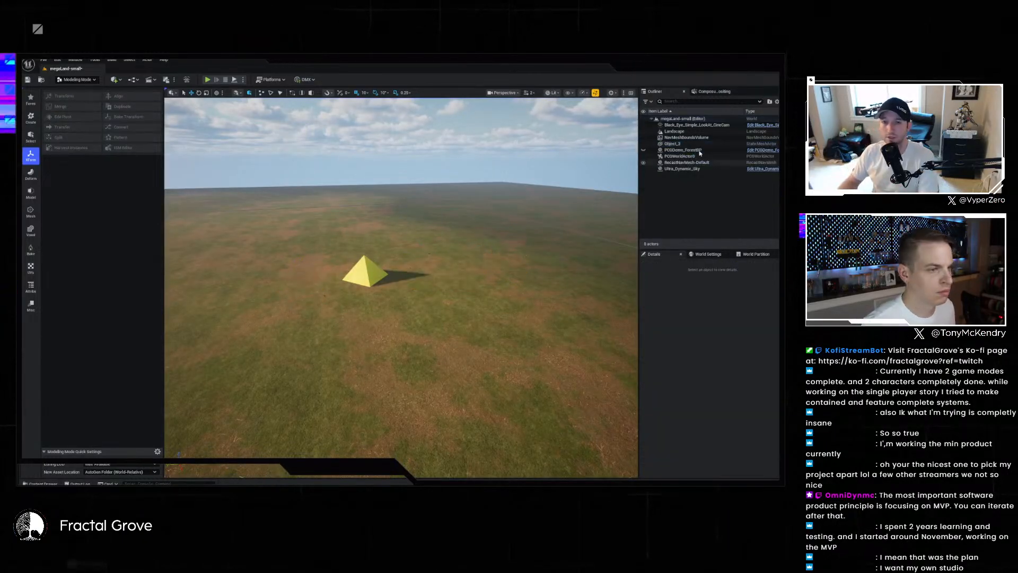
# - Show the hidden PCGDemo_ForestBP forest actor again around the yellow pyramid
pyautogui.click(643, 150)
pyautogui.moveTo(506, 257); pyautogui.dragTo(534, 256, button='right')
pyautogui.press('w')
pyautogui.press('e')
pyautogui.press('w')
pyautogui.click(543, 263)
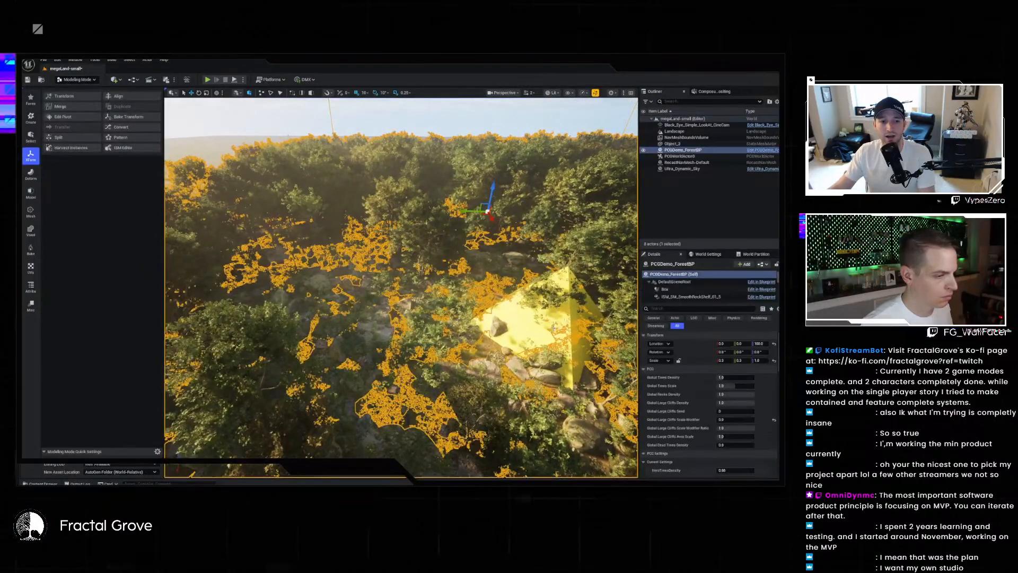
# - Move the yellow pyramid Object_3 along the ground into the rocky clearing between the trees
pyautogui.click(530, 320)
pyautogui.moveTo(519, 326); pyautogui.dragTo(326, 288)
pyautogui.press('w')
pyautogui.moveTo(326, 288); pyautogui.dragTo(383, 314, button='right')
pyautogui.press('d')
pyautogui.press('a')
pyautogui.press('d')
pyautogui.press('a')
pyautogui.press('e')
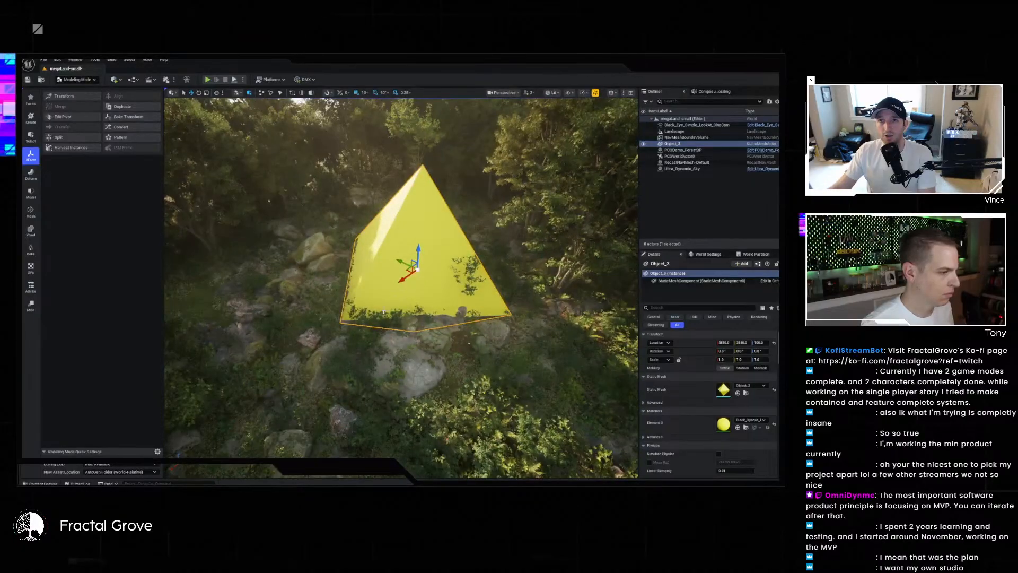
pyautogui.moveTo(407, 268); pyautogui.dragTo(396, 261)
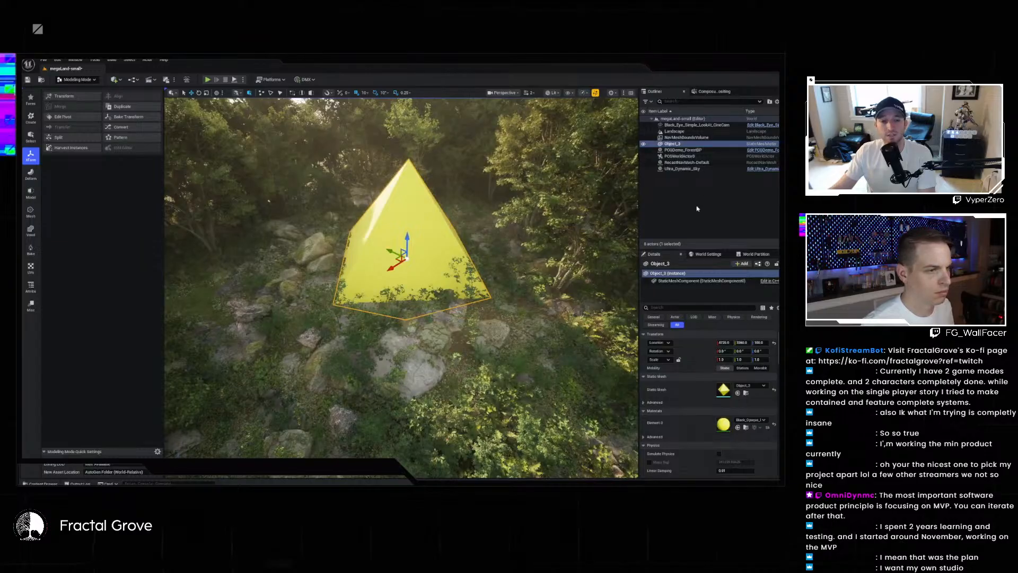
# - Lower the yellow pyramid partly into the ground and rotate the Black_Eye_Simple_LookAt_CineCam about Z to frame it
pyautogui.click(695, 125)
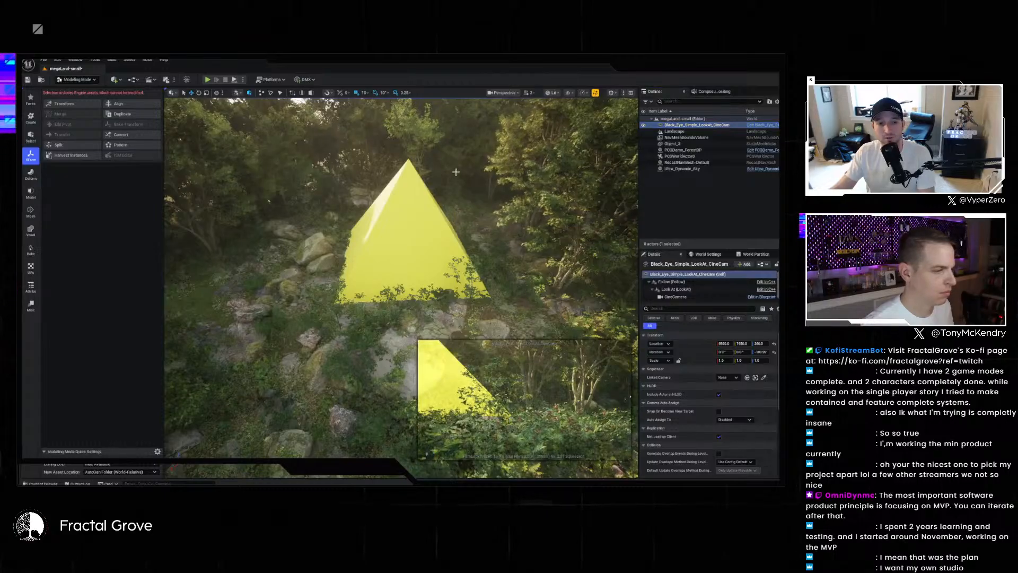
pyautogui.click(448, 205)
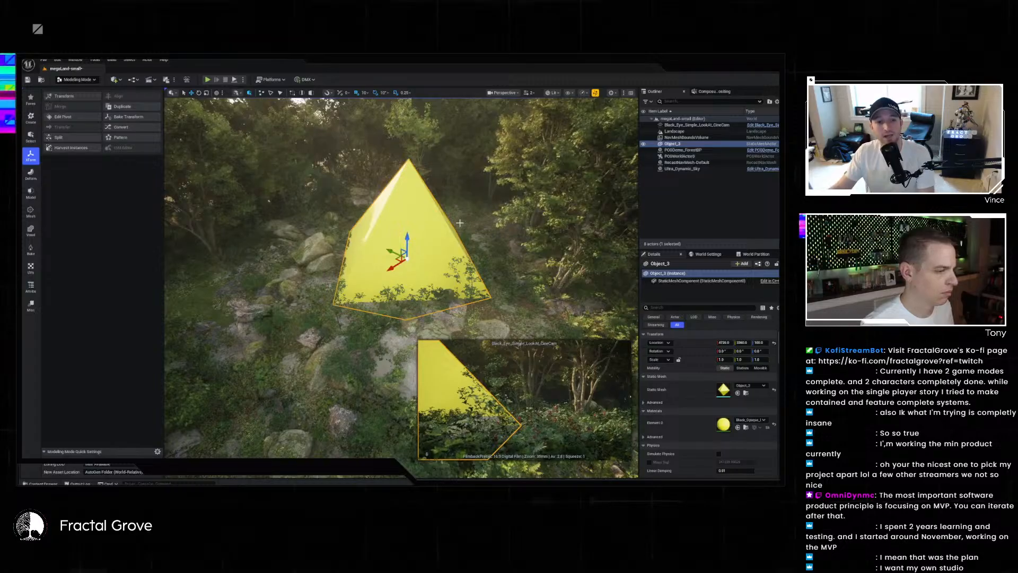
pyautogui.moveTo(406, 241); pyautogui.dragTo(417, 258)
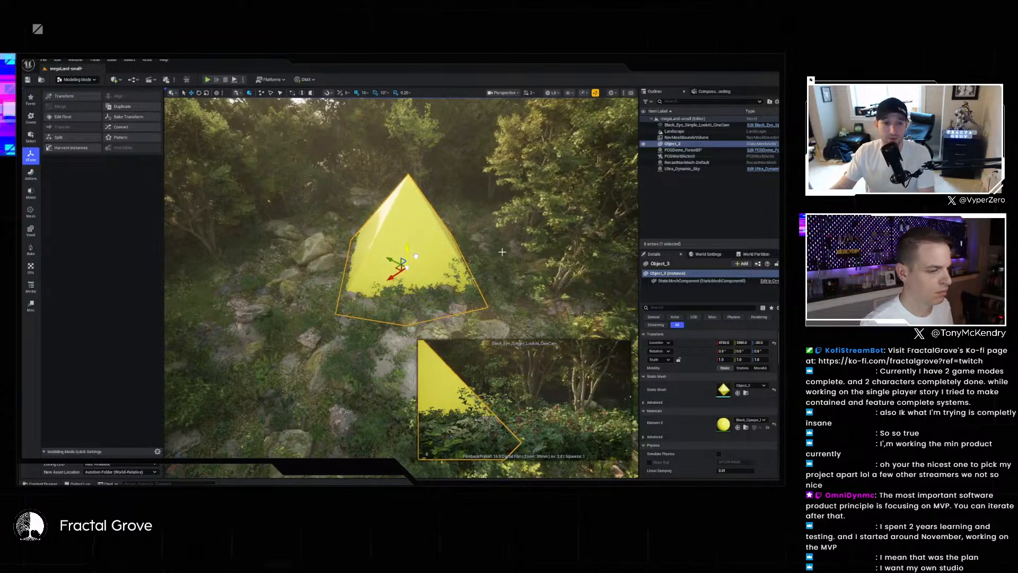
pyautogui.click(692, 125)
pyautogui.moveTo(761, 352)
pyautogui.mouseDown()
pyautogui.moveTo(718, 351)
pyautogui.moveTo(748, 351)
pyautogui.mouseUp()
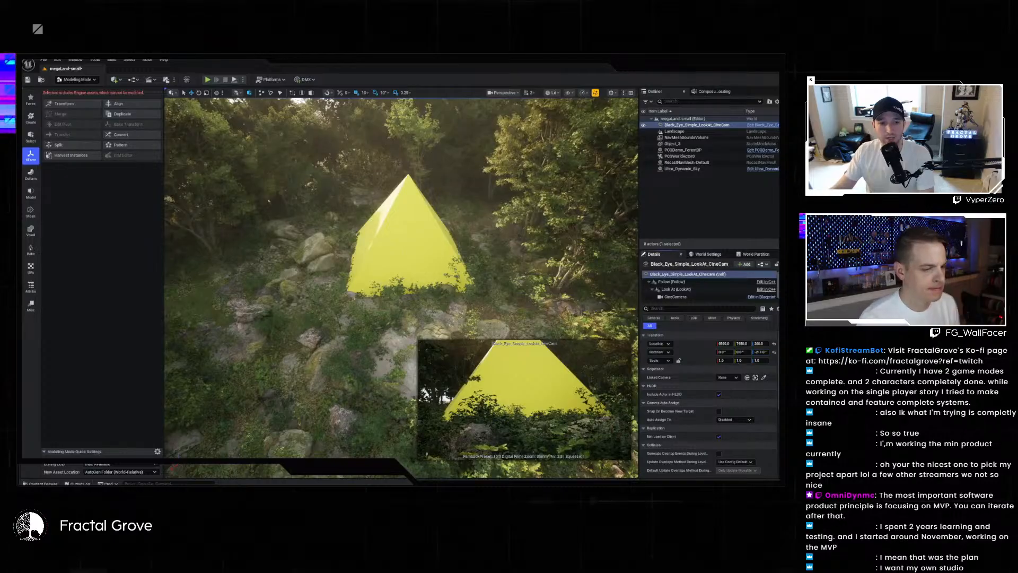
# - Assign the yellow pyramid Object_3 as the Subject 01 actor of the camera's Look At component
pyautogui.click(681, 289)
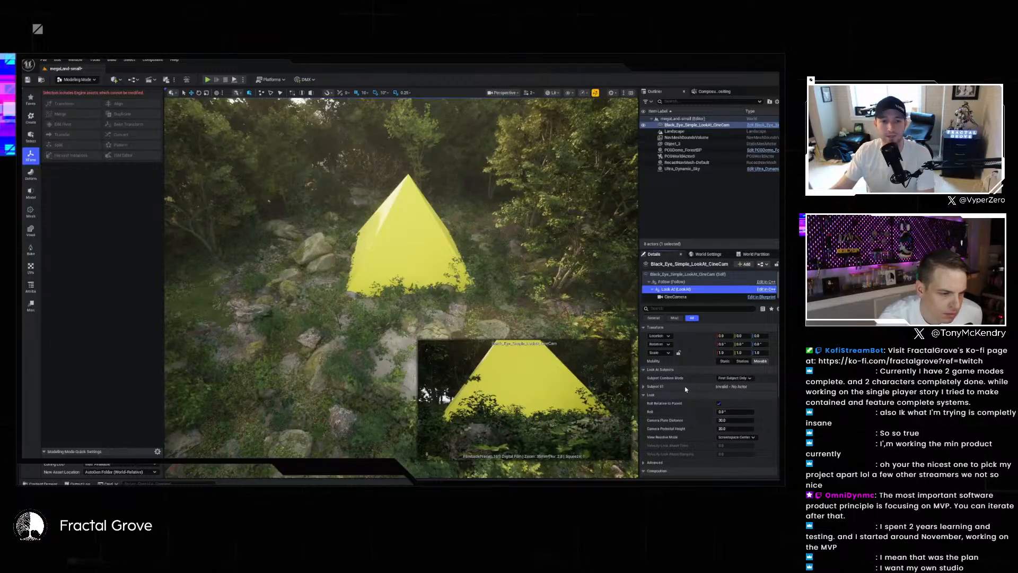
pyautogui.scroll(-5, 693, 411)
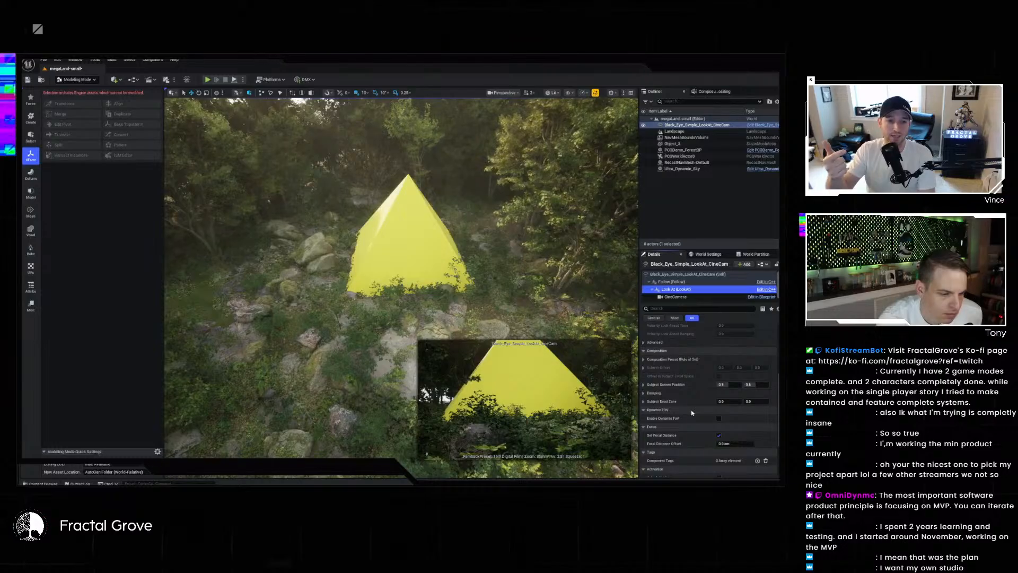
pyautogui.scroll(5, 692, 412)
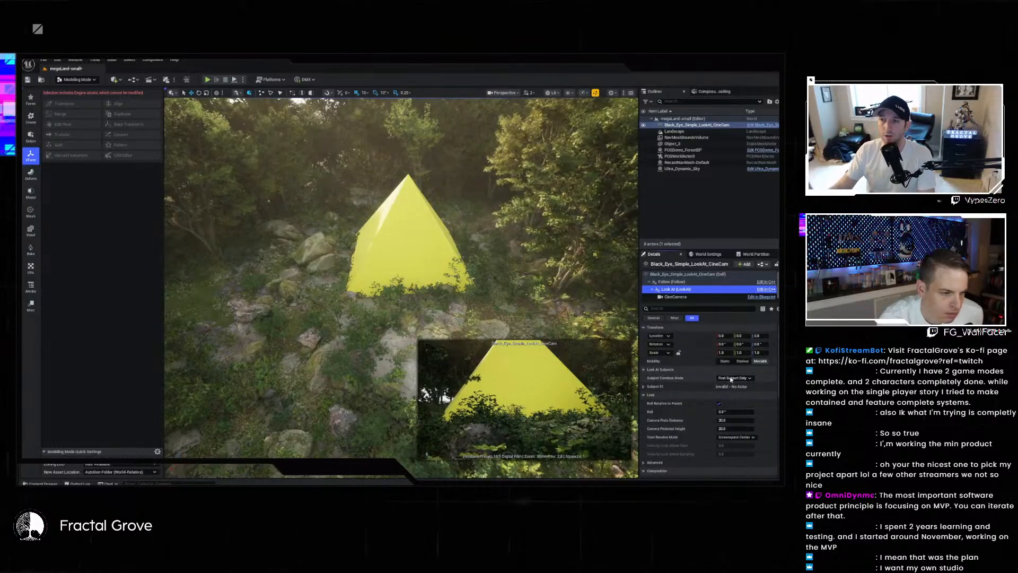
pyautogui.click(646, 388)
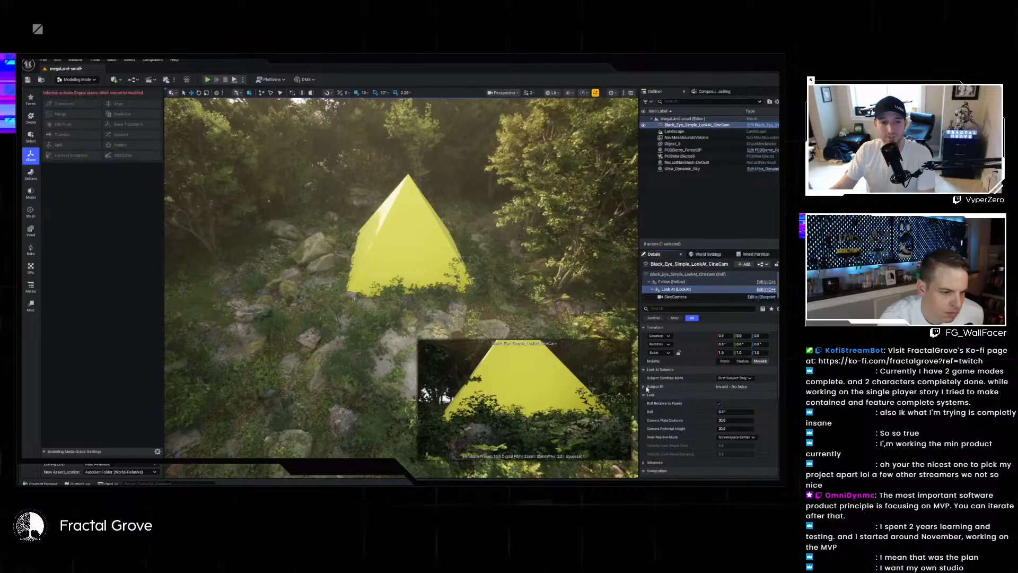
pyautogui.click(645, 387)
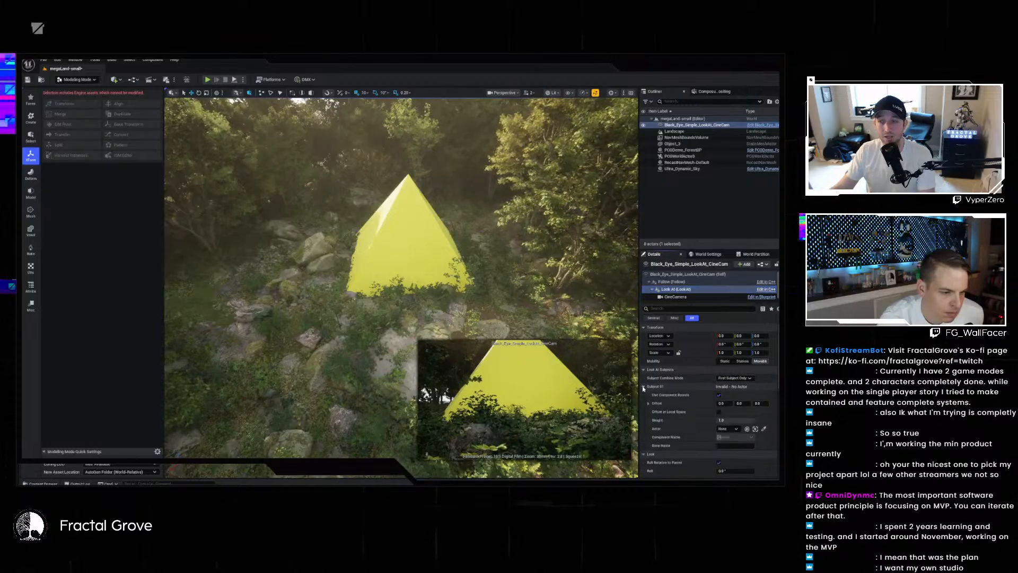
pyautogui.click(764, 430)
pyautogui.click(422, 239)
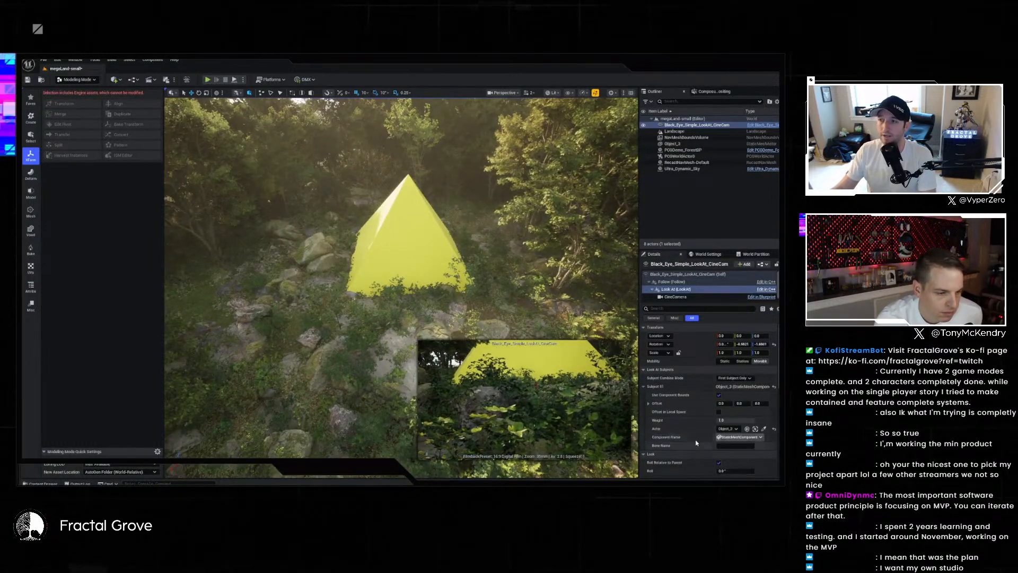
# - Try Dynamic FOV on the Look At component with a Desired Subject Viewport Size of about 77%, and switch it off again
pyautogui.scroll(-2, 697, 443)
pyautogui.scroll(-4, 696, 443)
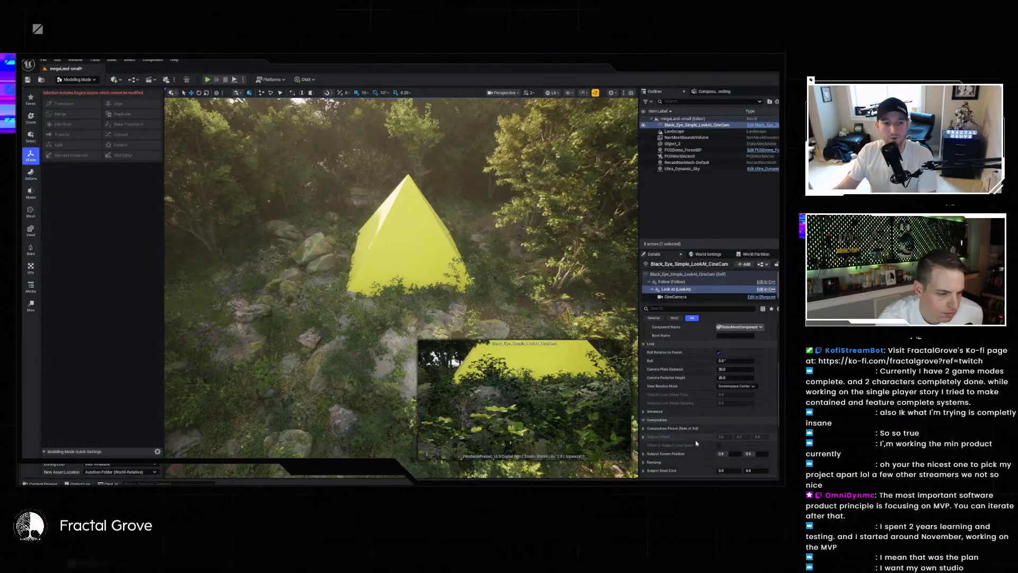
pyautogui.scroll(-1, 711, 451)
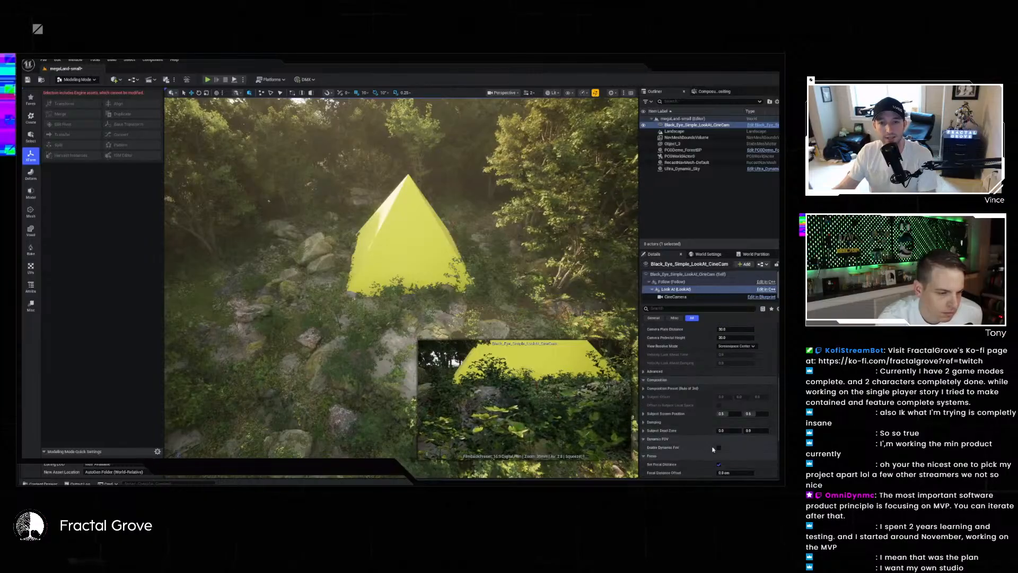
pyautogui.click(719, 448)
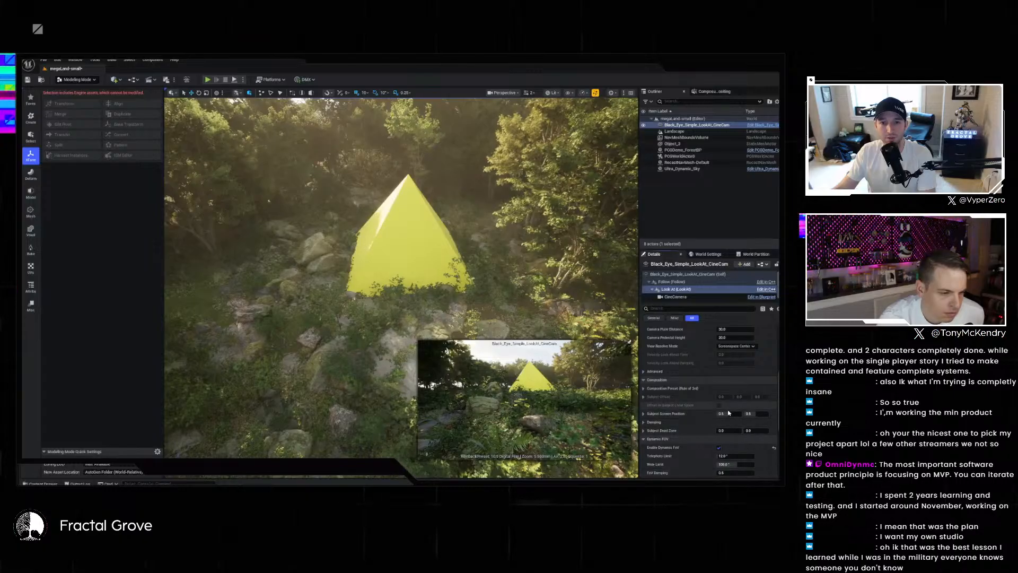
pyautogui.scroll(-2, 710, 424)
pyautogui.scroll(-2, 710, 427)
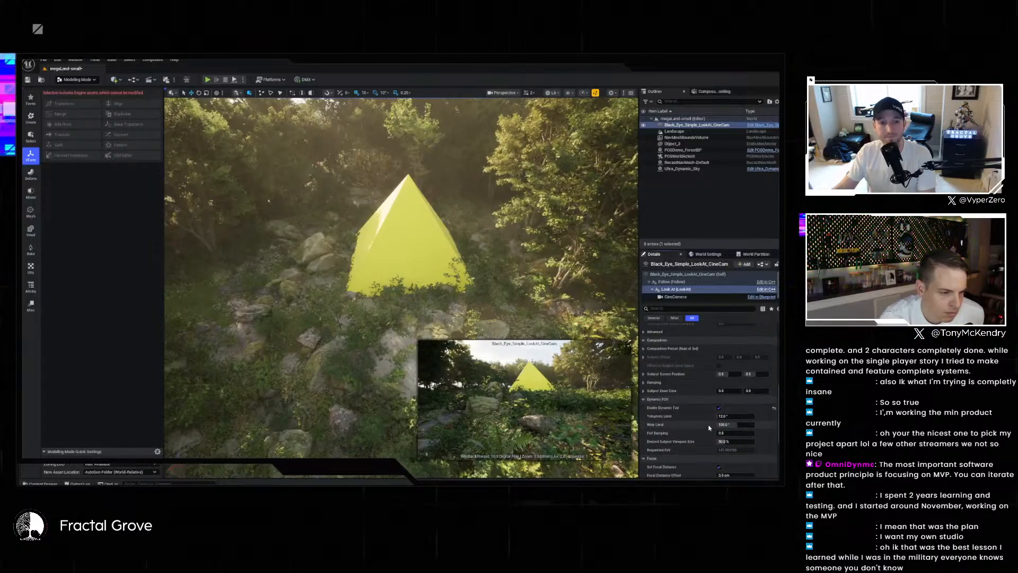
pyautogui.click(734, 442)
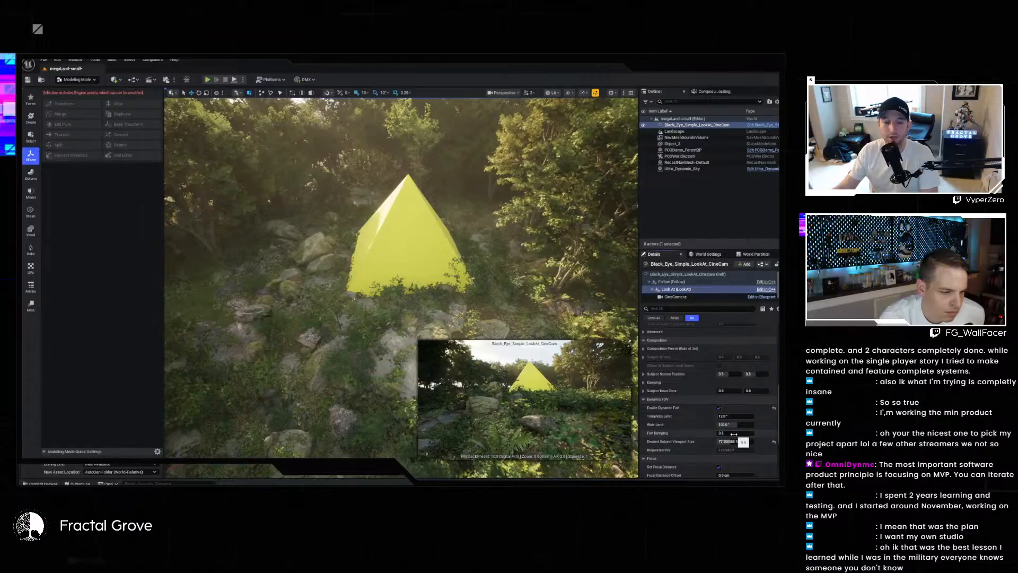
pyautogui.click(719, 408)
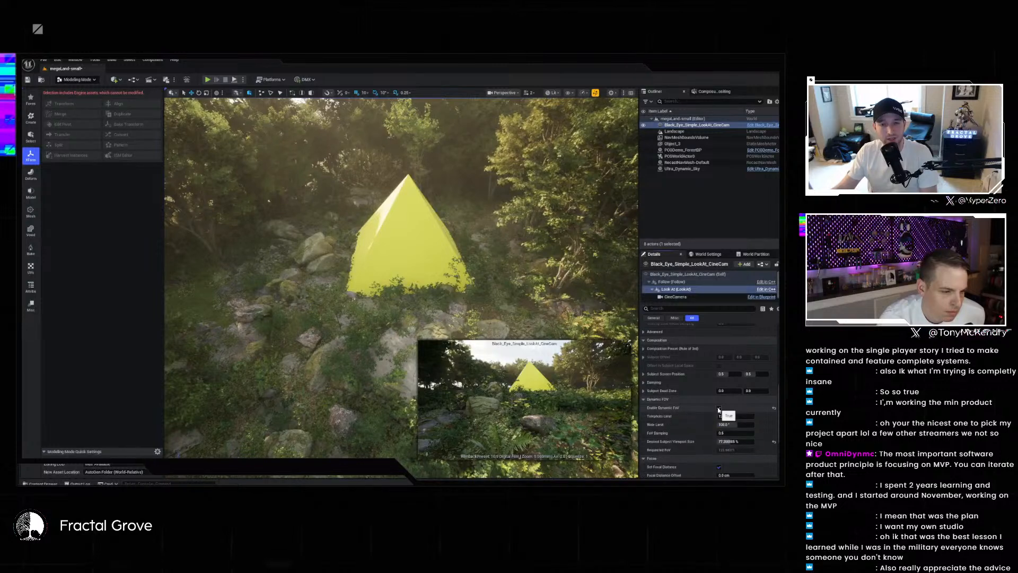
# - Turn Dynamic FOV back on in the Look At component and raise its Desired Subject Viewport Size above 100%
pyautogui.moveTo(733, 442); pyautogui.dragTo(744, 442)
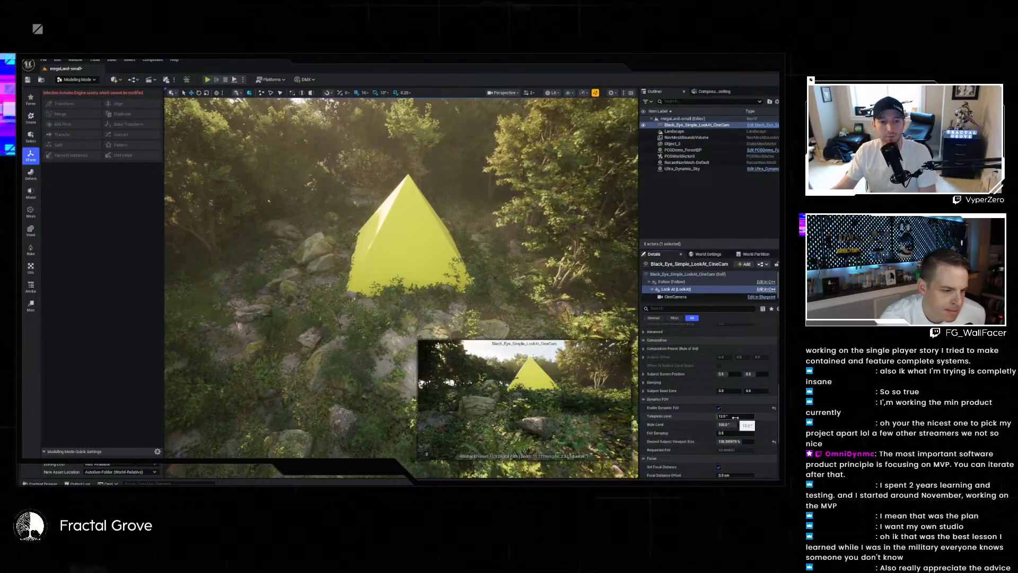
pyautogui.scroll(-1, 667, 452)
pyautogui.scroll(1, 667, 452)
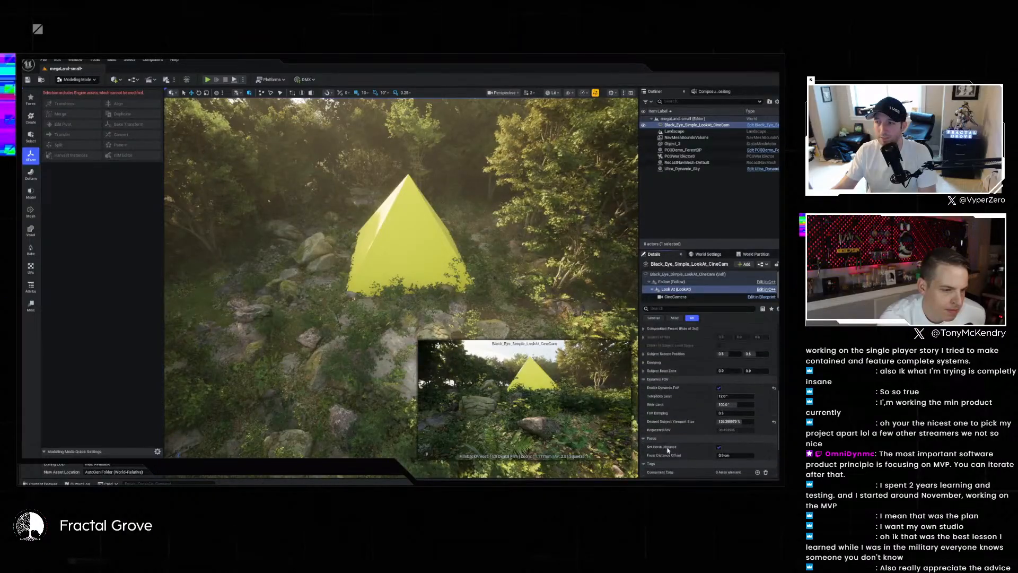
pyautogui.scroll(4, 668, 451)
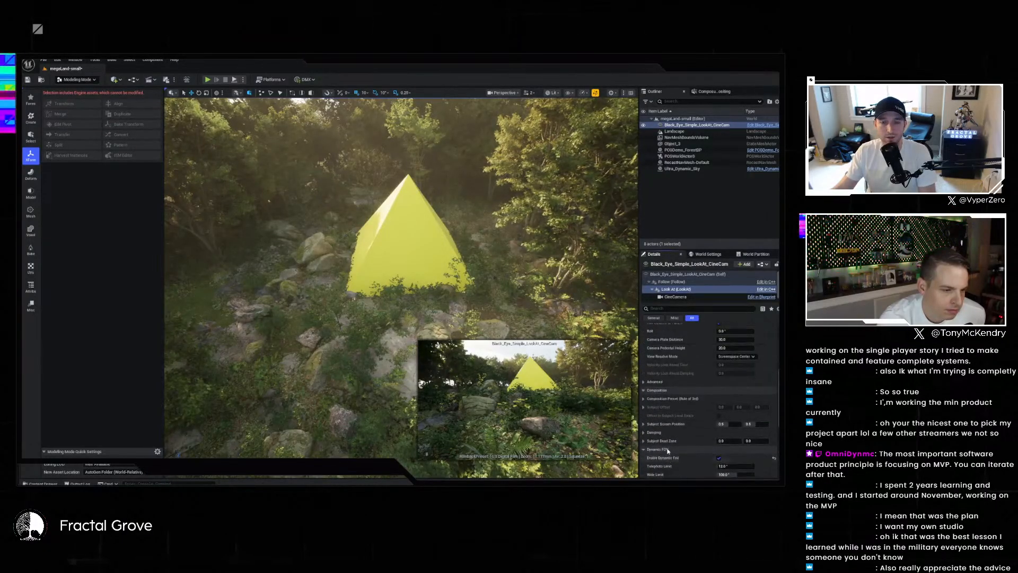
pyautogui.scroll(3, 667, 452)
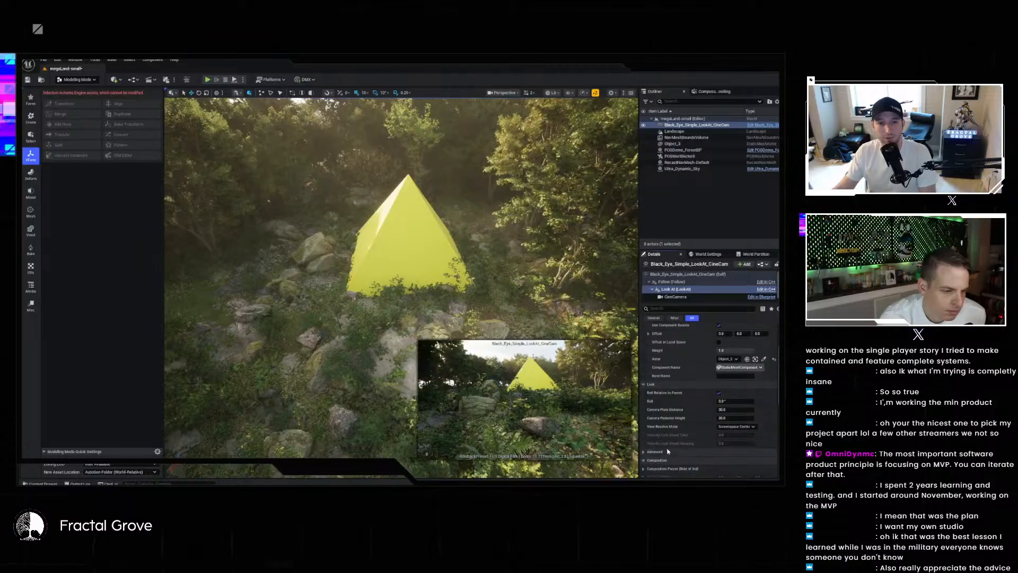
pyautogui.scroll(2, 668, 451)
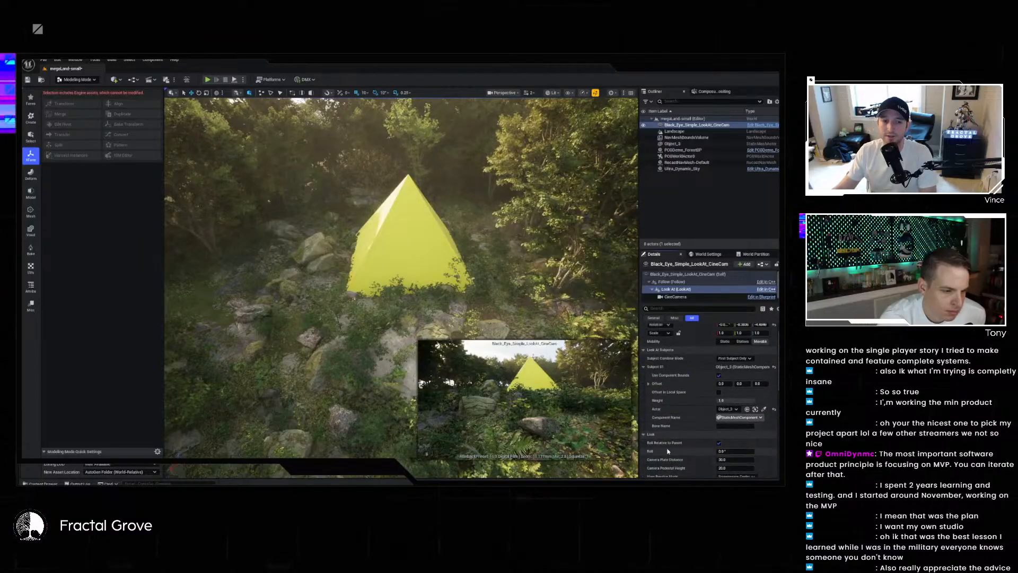
pyautogui.scroll(1, 668, 451)
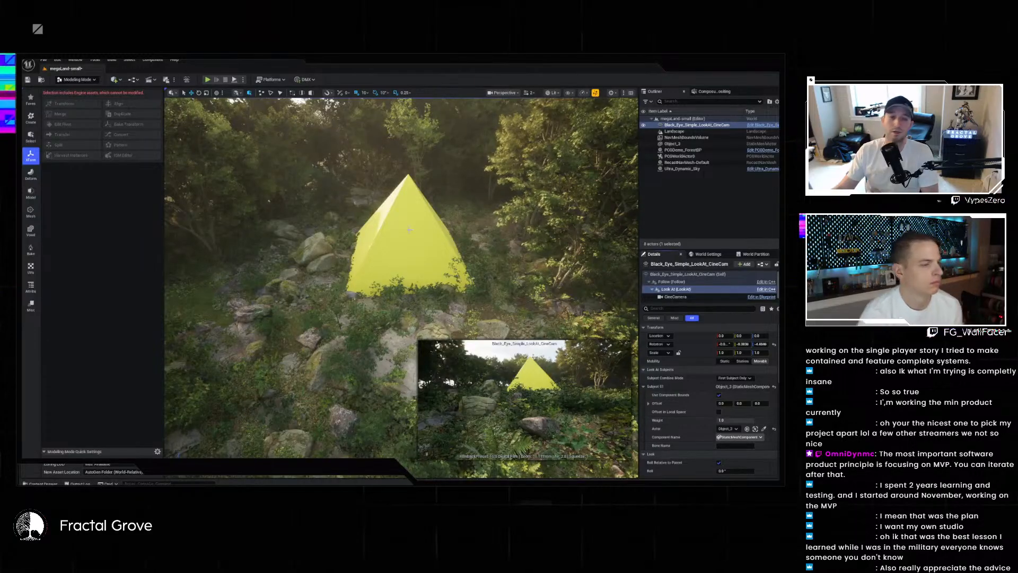
# - Apply the Substrate opal material to the yellow pyramid Object_3 and switch the editor to Selection Mode
pyautogui.click(472, 282)
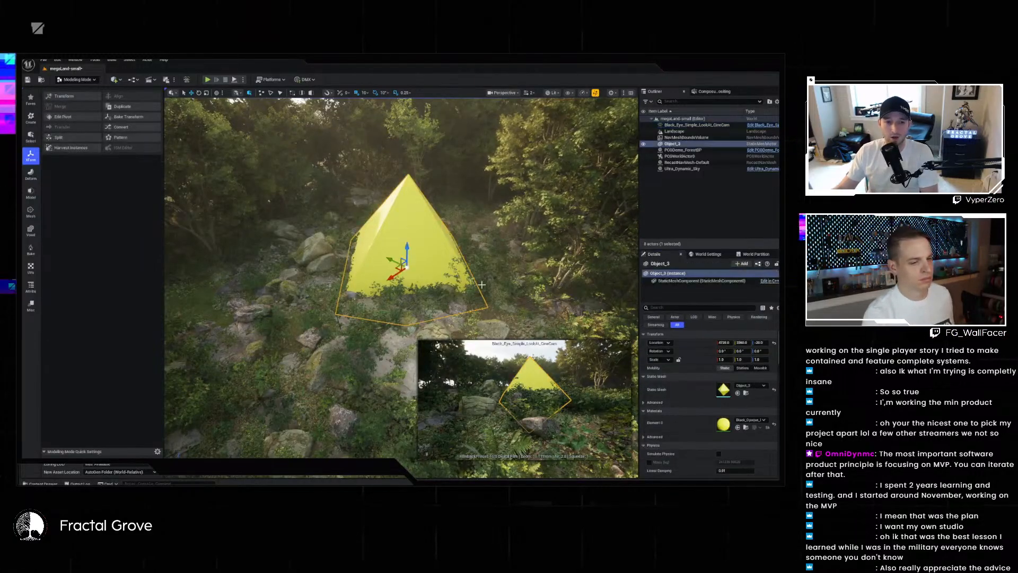
pyautogui.click(750, 419)
pyautogui.write('opal')
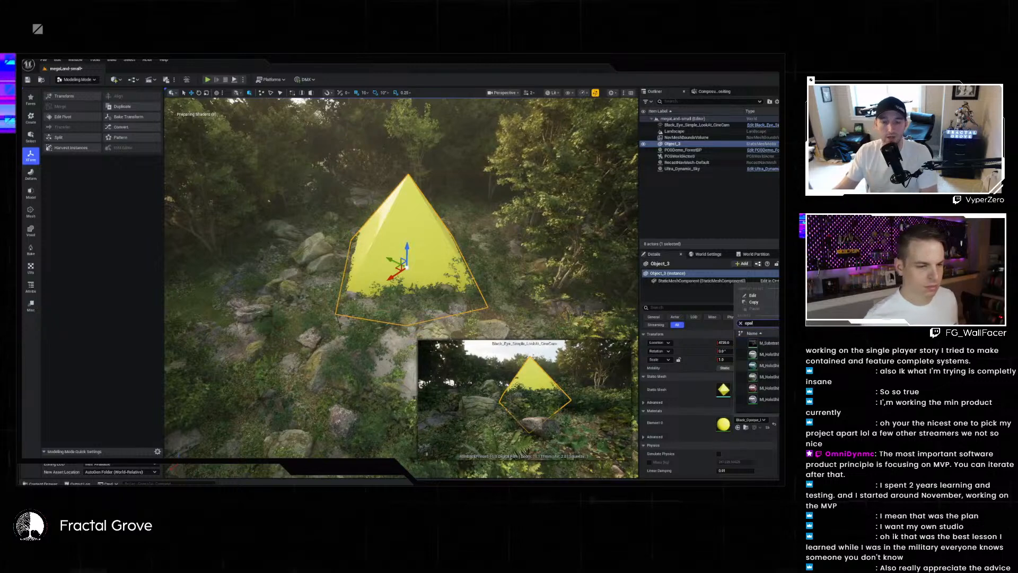
pyautogui.press('Escape')
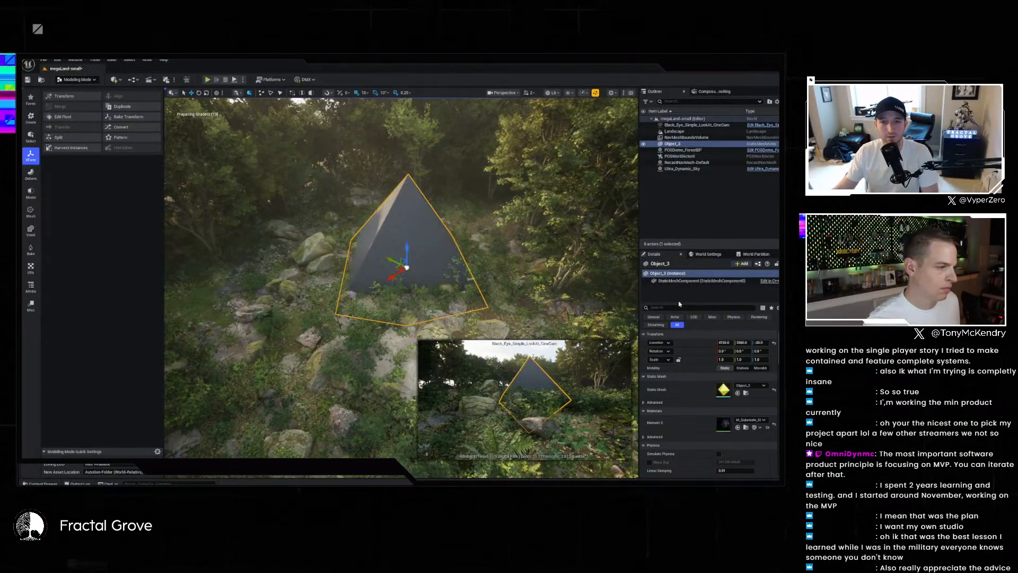
pyautogui.click(77, 79)
pyautogui.click(82, 91)
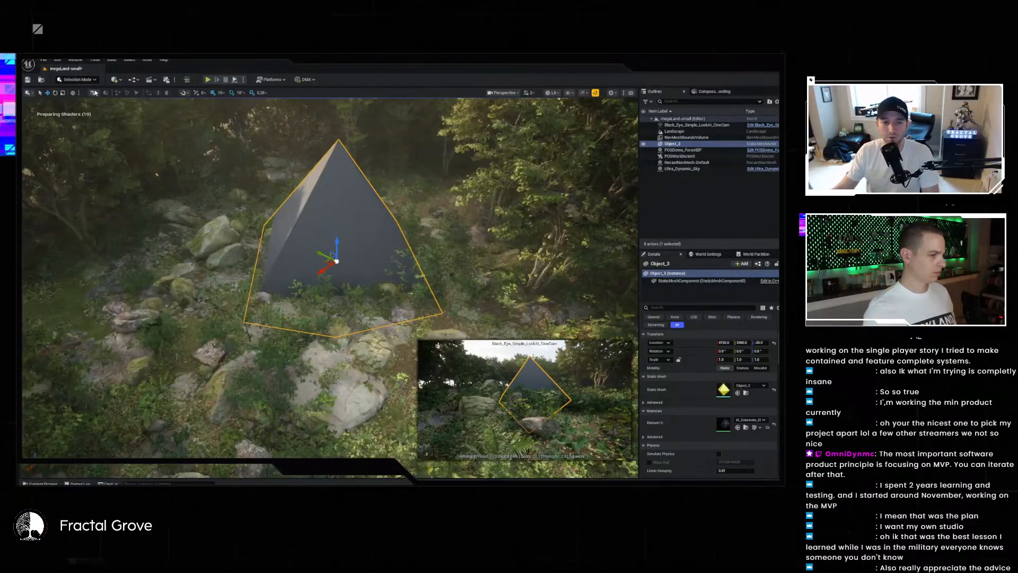
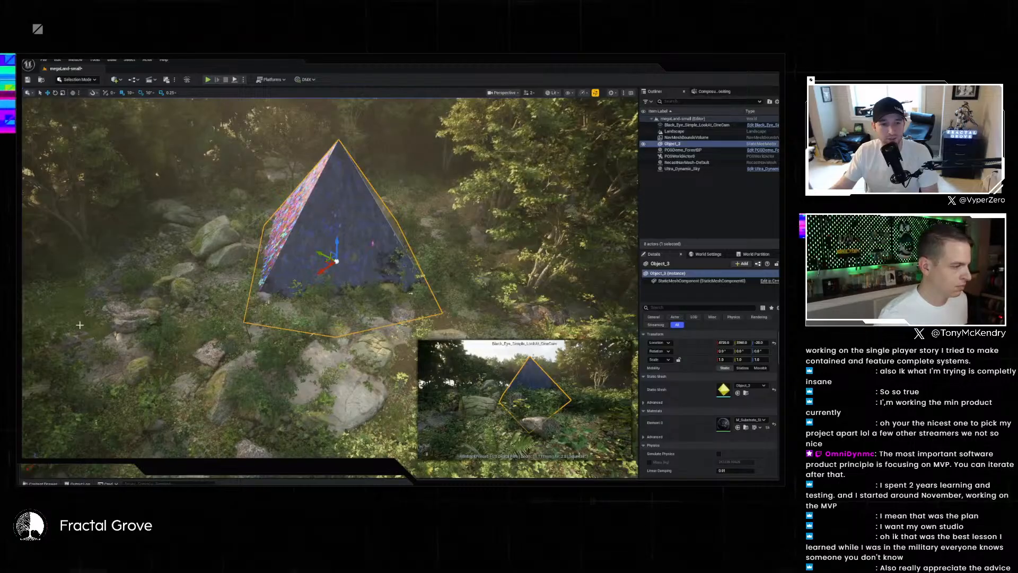
# - Examine the pyramid's opal surface up close and from above among the surrounding trees and rocks
pyautogui.moveTo(339, 244); pyautogui.dragTo(281, 165, button='right')
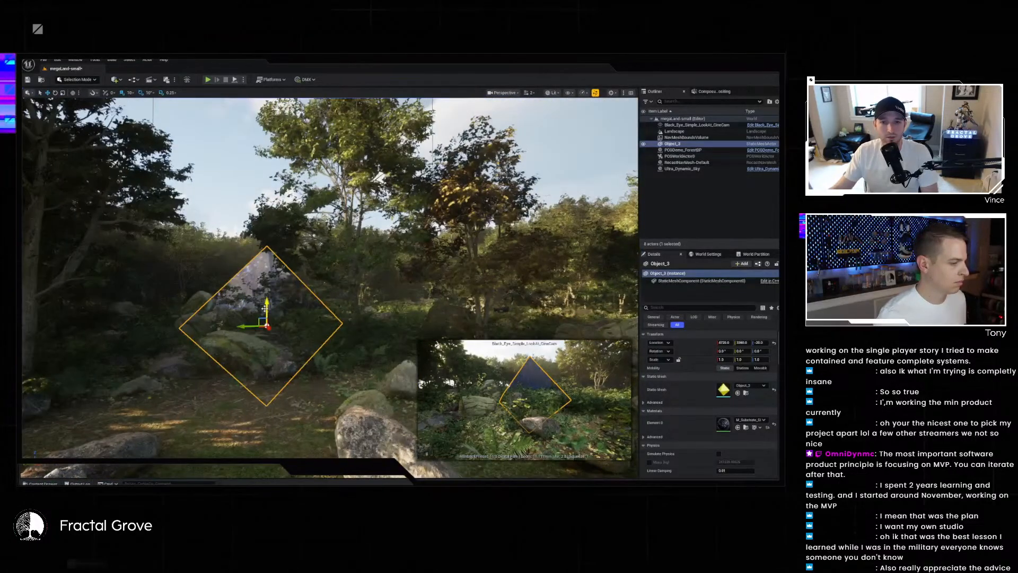
pyautogui.press('Escape')
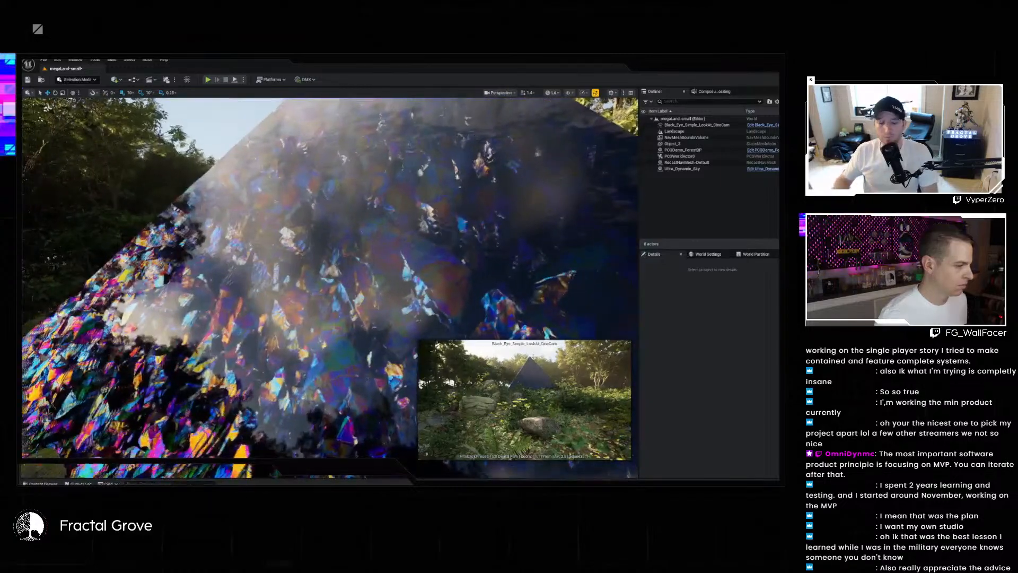
pyautogui.moveTo(329, 265); pyautogui.dragTo(276, 334, button='right')
pyautogui.scroll(-4, 276, 334)
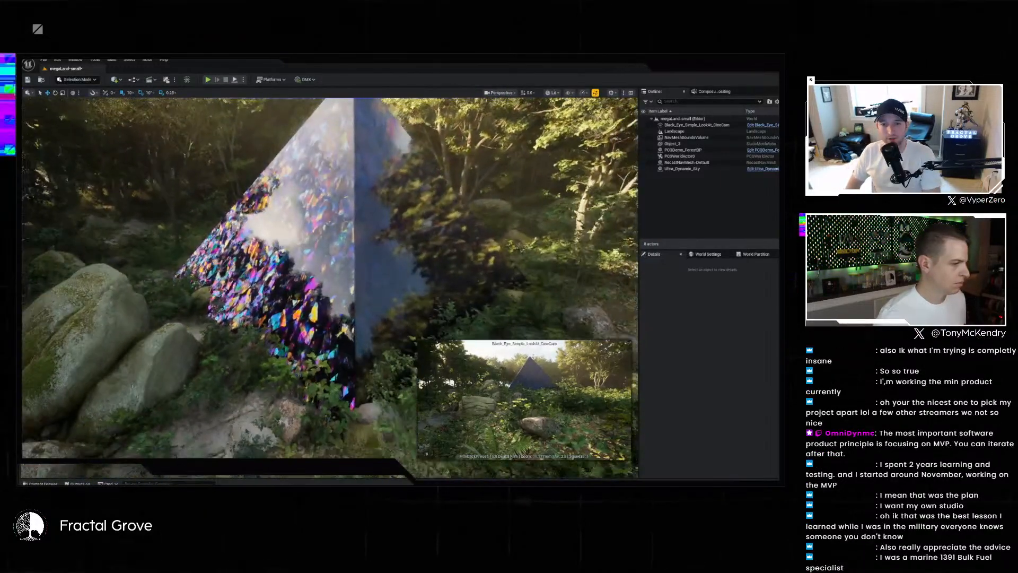
pyautogui.press('s')
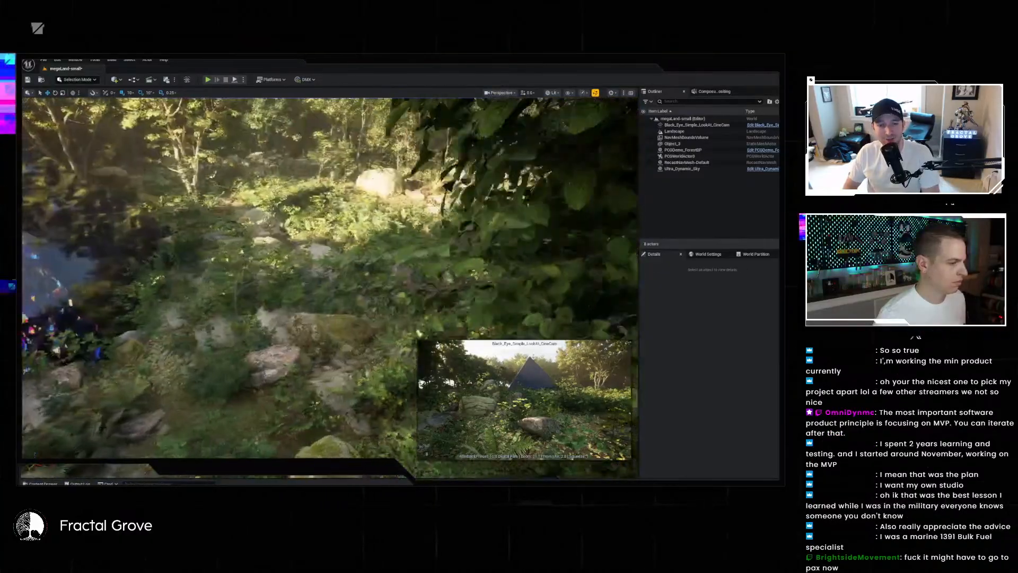
pyautogui.press('a')
pyautogui.moveTo(328, 276); pyautogui.dragTo(366, 292, button='right')
pyautogui.scroll(4, 329, 276)
pyautogui.press('s')
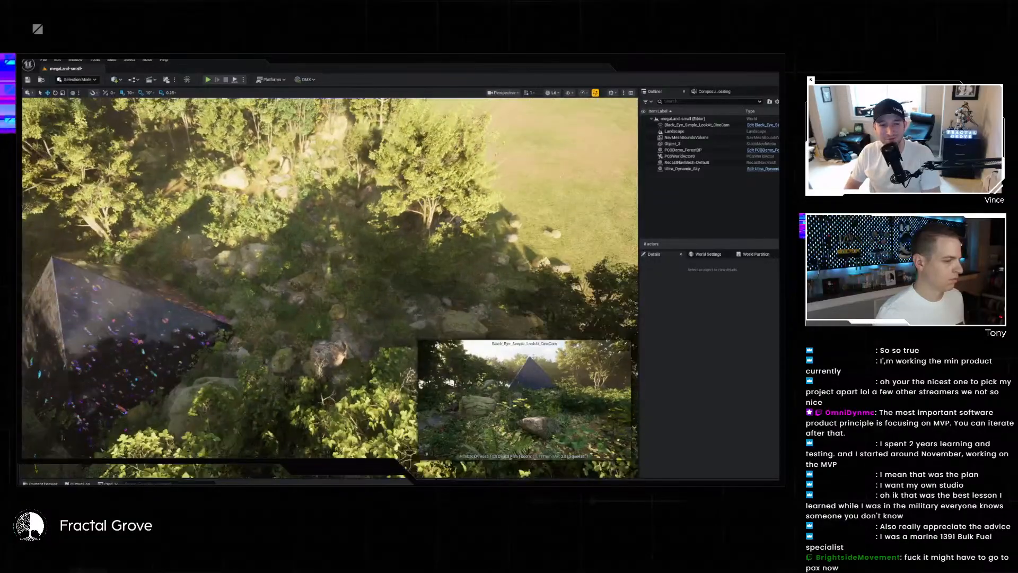
# - Move the Black_Eye_Simple_LookAt_CineCam along Y through the clearing and raise it to frame the opal pyramid from a new spot
pyautogui.click(695, 125)
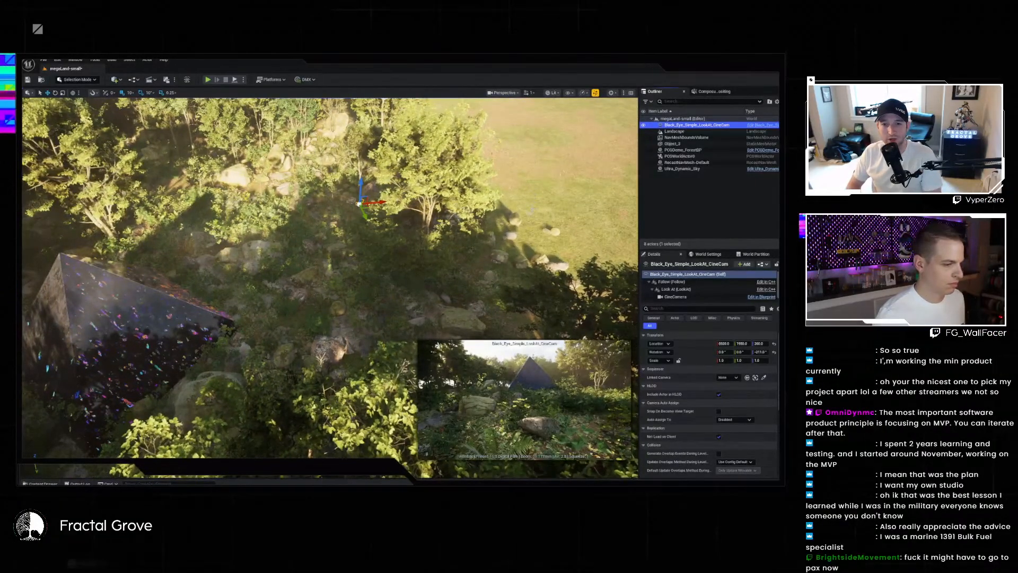
pyautogui.moveTo(365, 216); pyautogui.dragTo(383, 263)
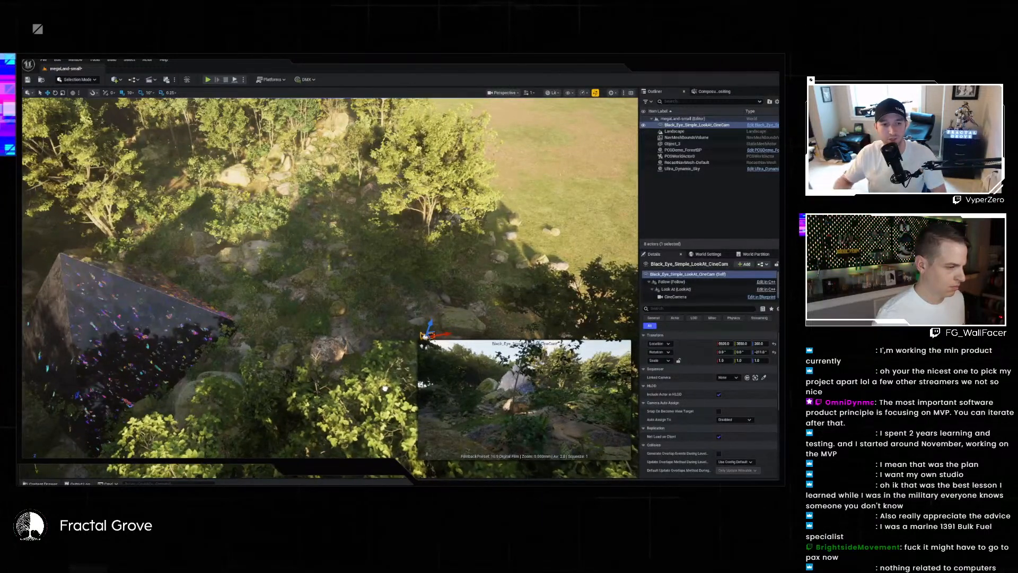
pyautogui.moveTo(440, 308); pyautogui.dragTo(337, 322, button='right')
pyautogui.moveTo(344, 279); pyautogui.dragTo(67, 279)
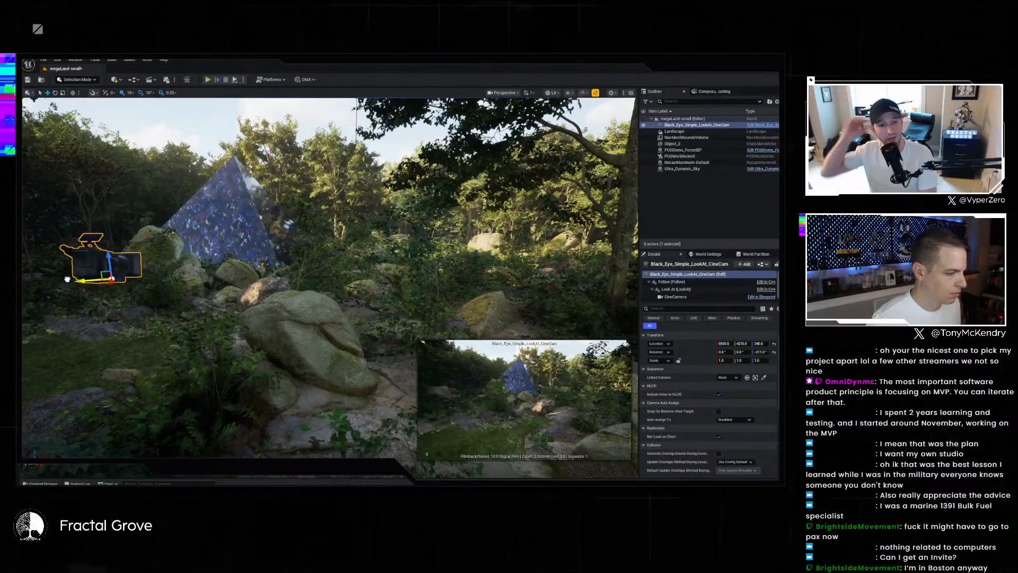
pyautogui.press('s')
pyautogui.moveTo(96, 280); pyautogui.dragTo(53, 268, button='right')
pyautogui.press('e')
pyautogui.moveTo(159, 268)
pyautogui.mouseDown(button='right')
pyautogui.moveTo(159, 305)
pyautogui.moveTo(159, 268)
pyautogui.mouseUp(button='right')
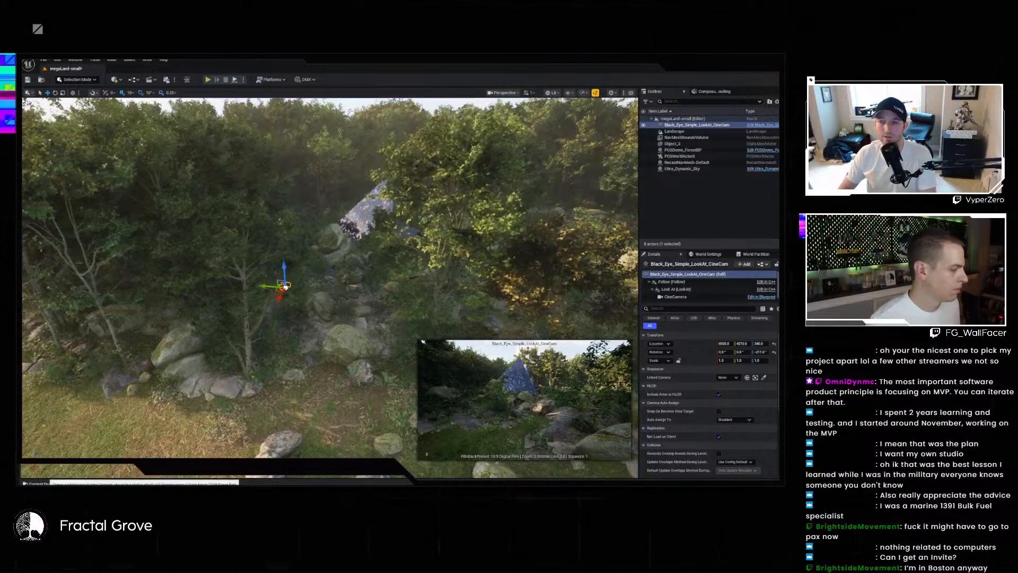
# - Create a new folder named MegaLand inside the project's Maps folder
pyautogui.click(38, 483)
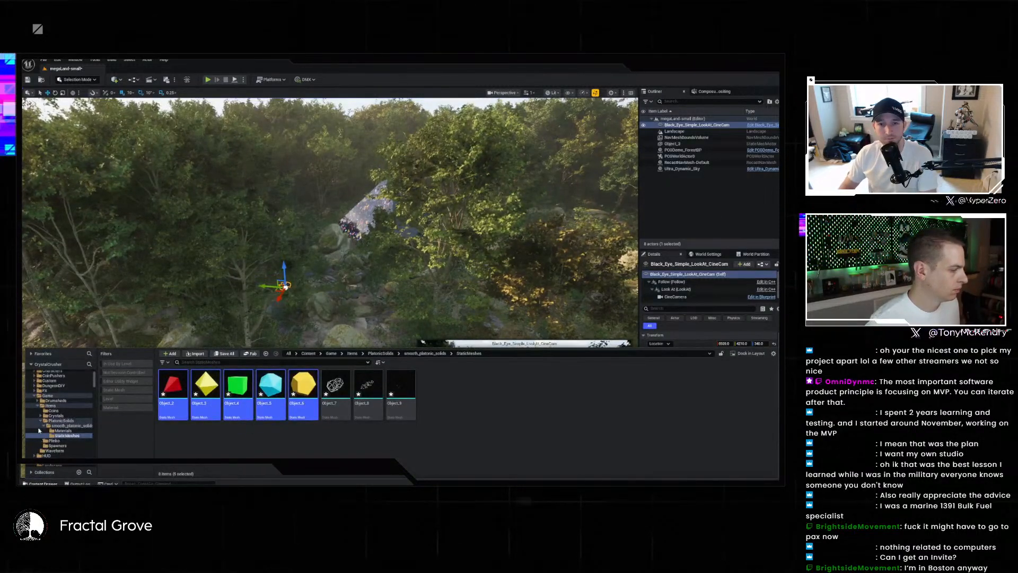
pyautogui.scroll(2, 55, 392)
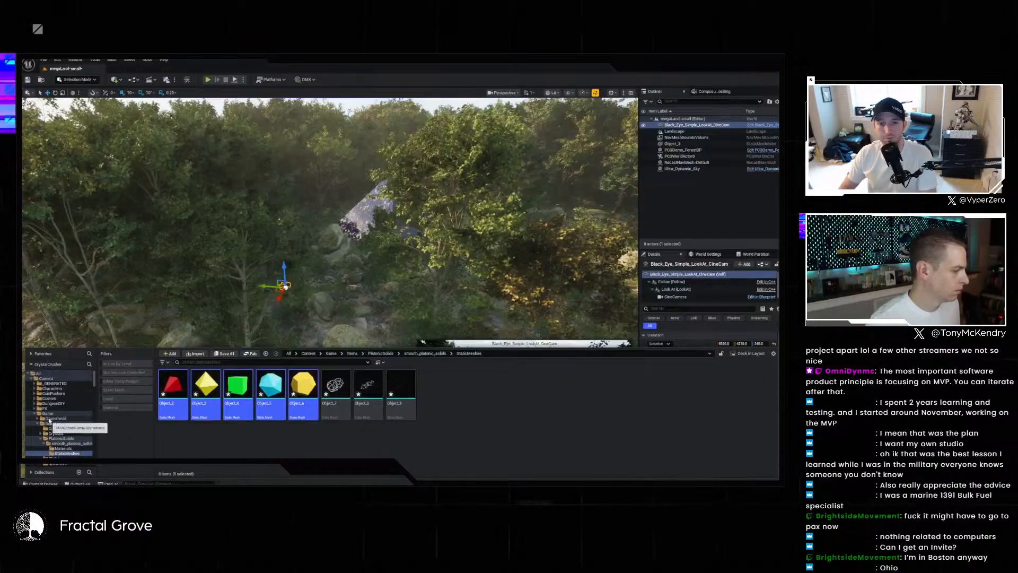
pyautogui.click(50, 414)
pyautogui.scroll(-5, 51, 418)
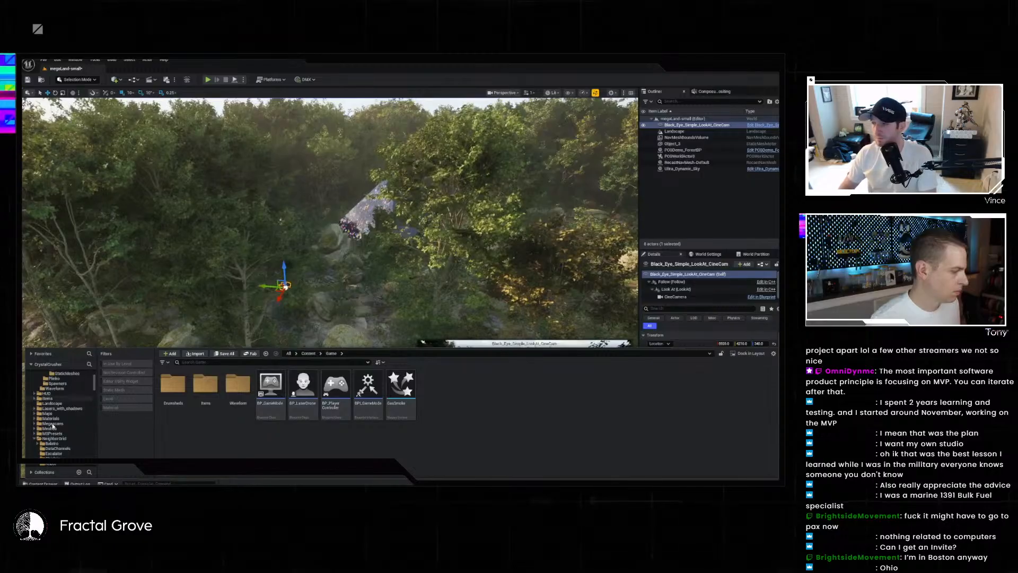
pyautogui.click(47, 413)
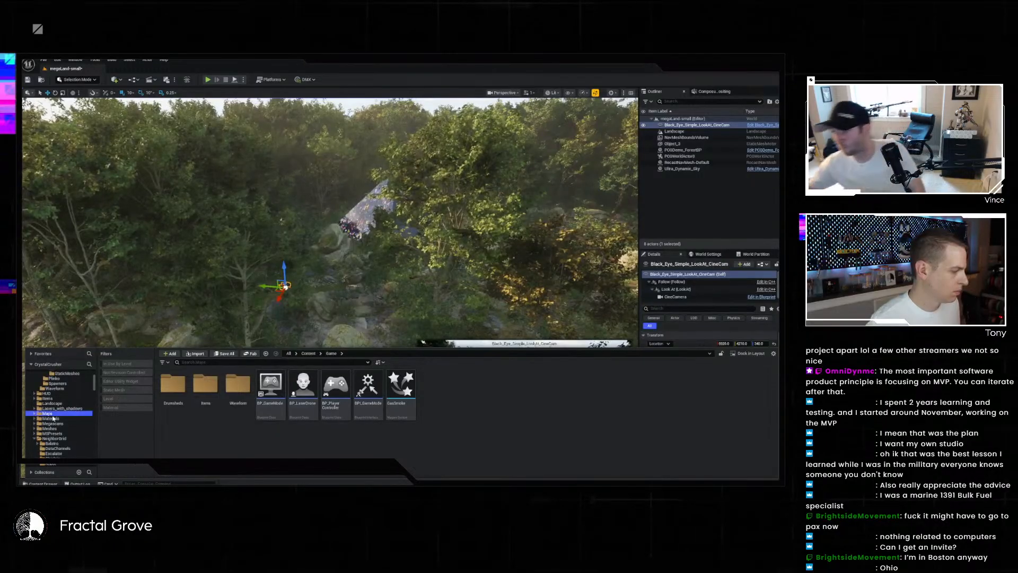
pyautogui.rightClick(655, 450)
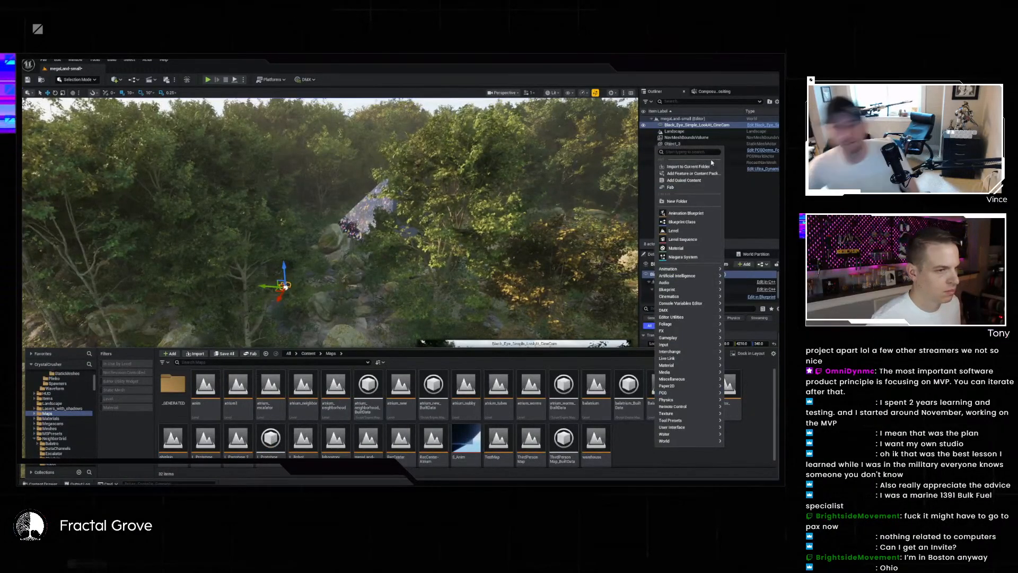
pyautogui.click(686, 201)
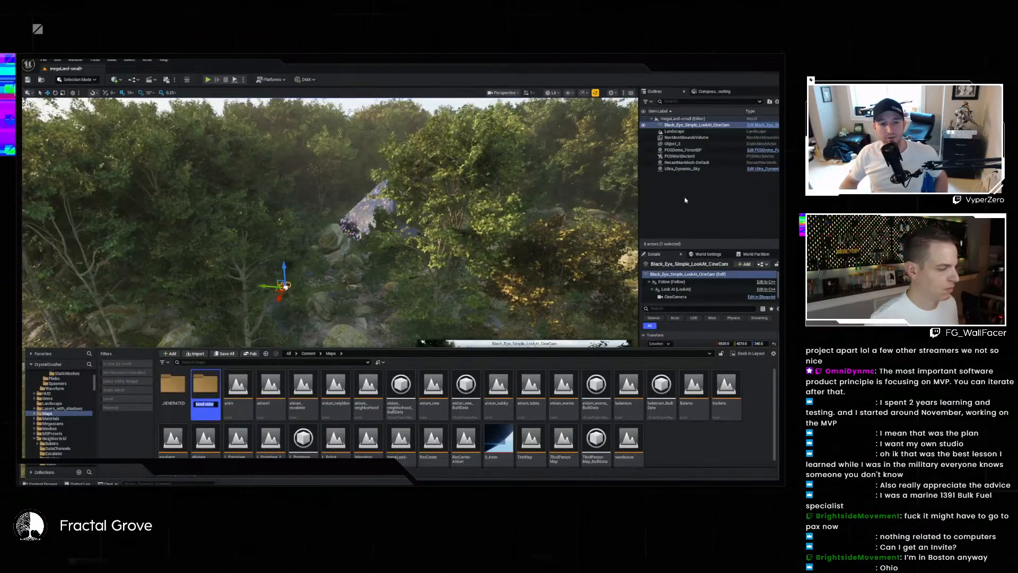
pyautogui.write('MegaLand')
pyautogui.press('Return')
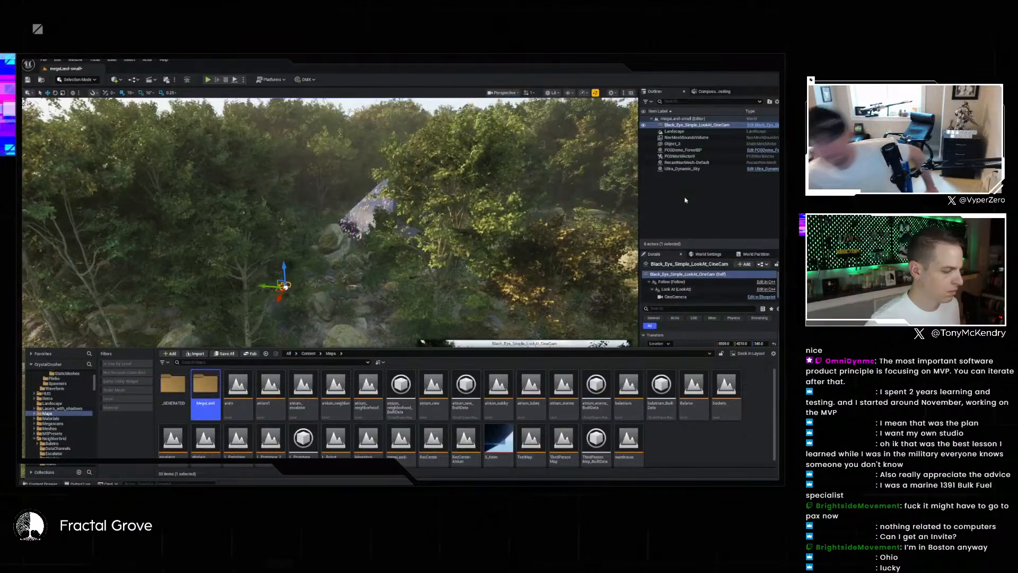
# - Create a Level Sequence named LS_Megaland inside the MegaLand folder
pyautogui.doubleClick(206, 388)
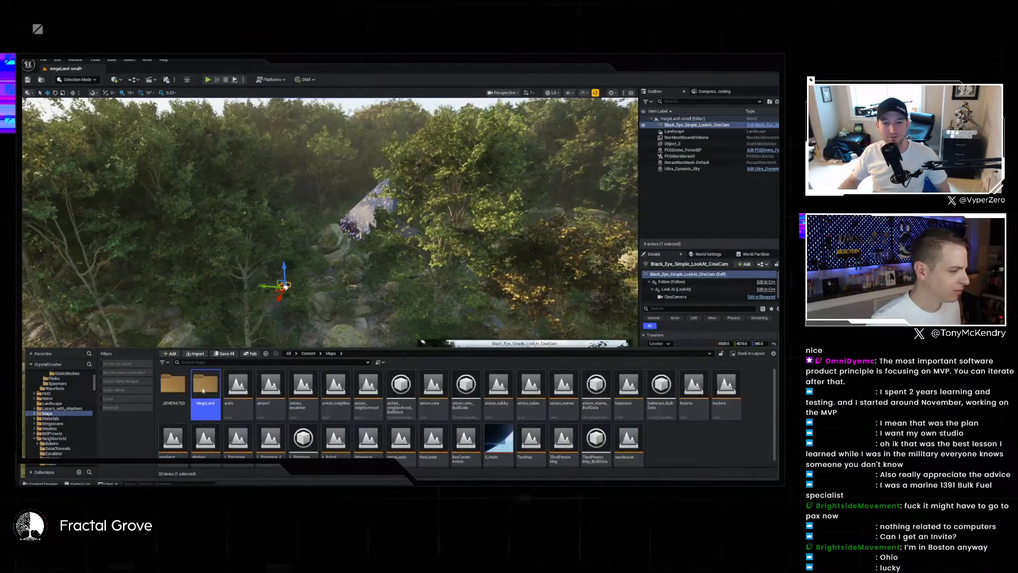
pyautogui.rightClick(299, 398)
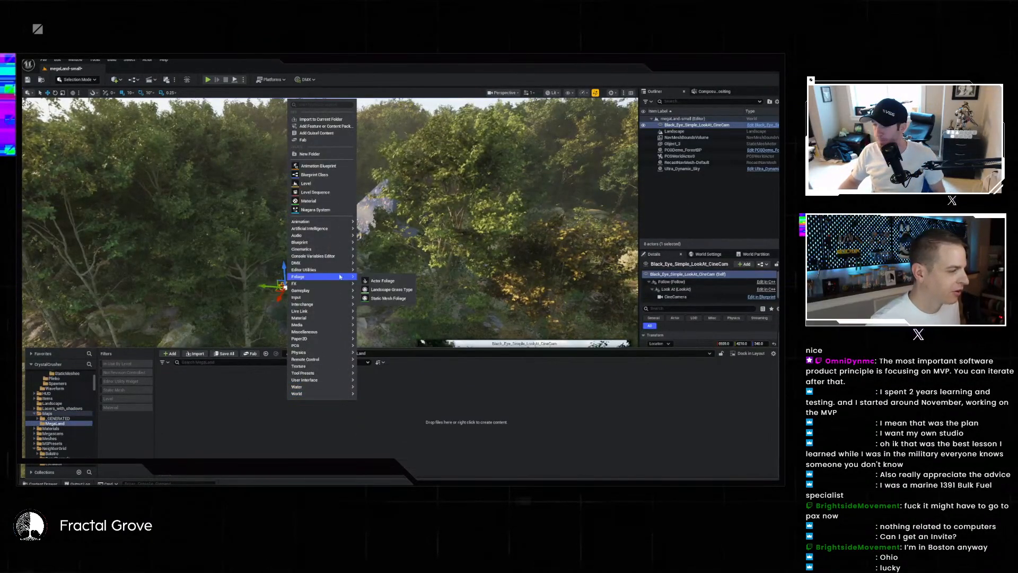
pyautogui.click(327, 194)
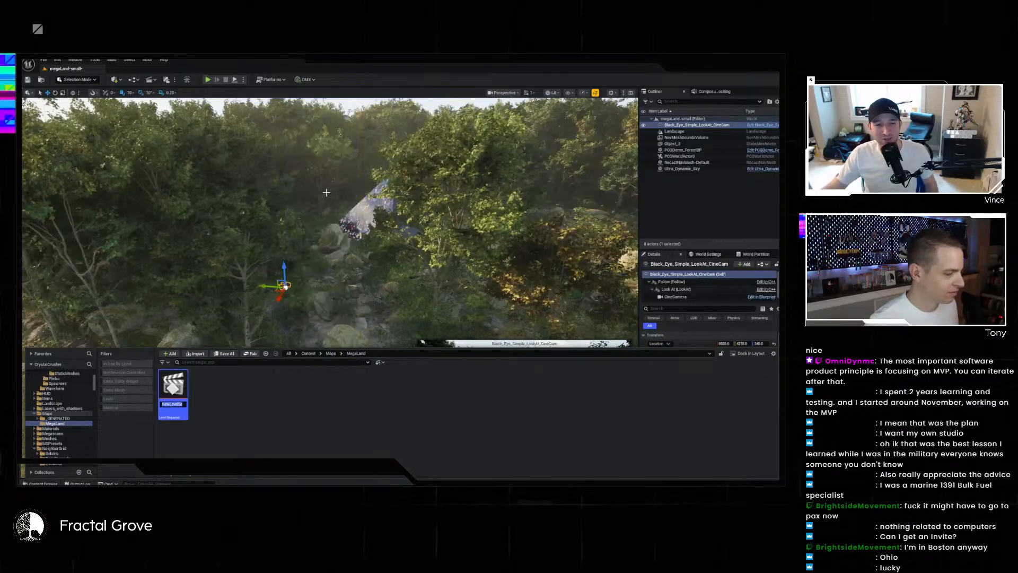
pyautogui.write('LS_Megaland')
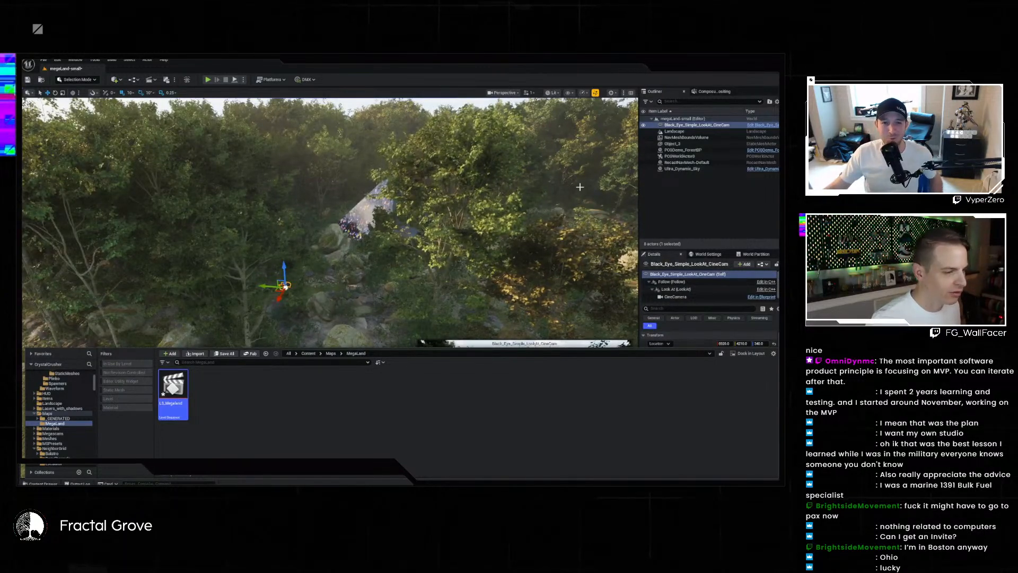
# - Place the LS_Megaland level sequence into the forest level as an actor
pyautogui.moveTo(164, 393); pyautogui.dragTo(687, 209)
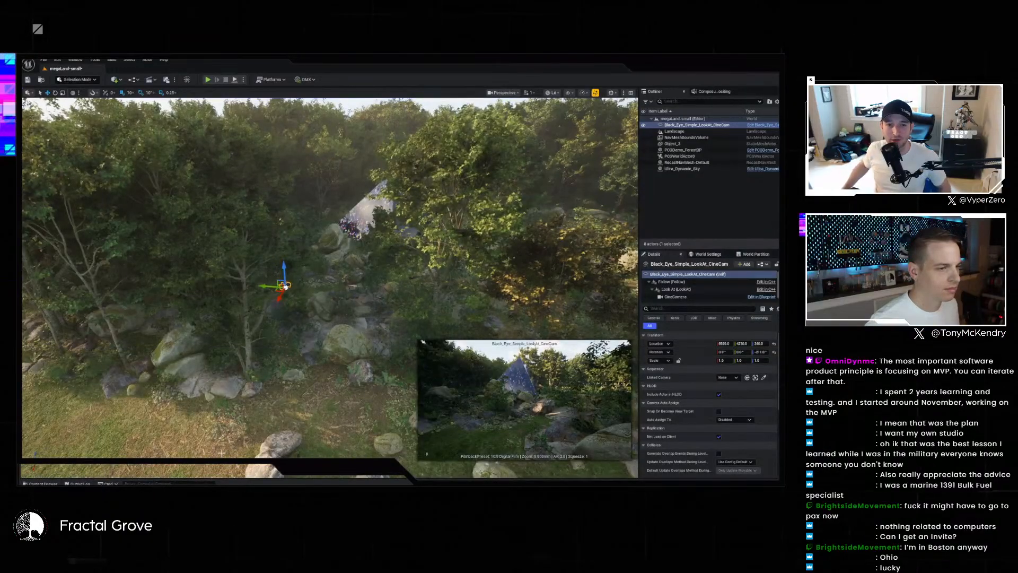
pyautogui.click(44, 483)
pyautogui.moveTo(169, 381); pyautogui.dragTo(132, 422)
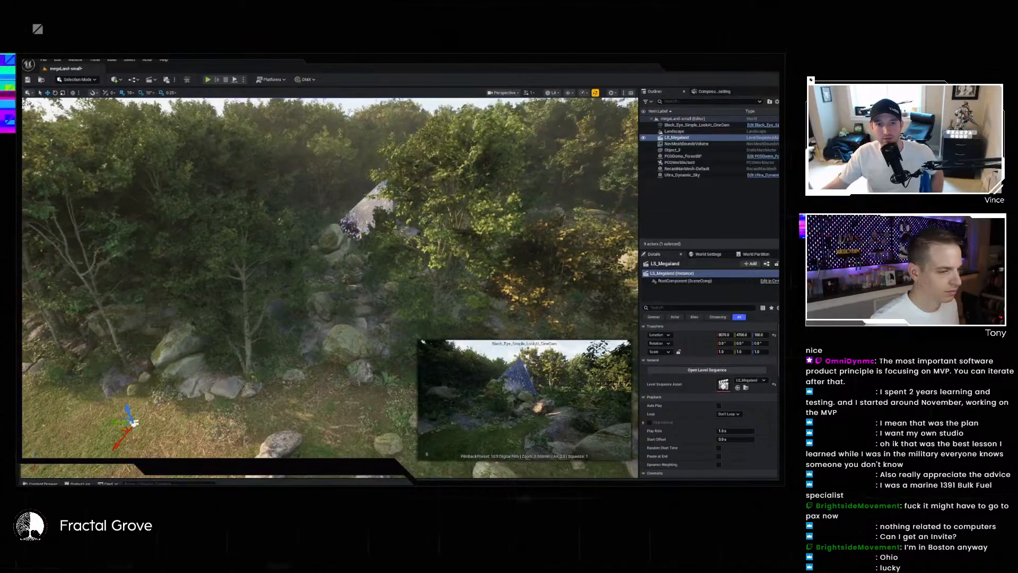
# - Open the LS_Megaland level sequence for editing and add a Camera Cuts track to it
pyautogui.click(707, 370)
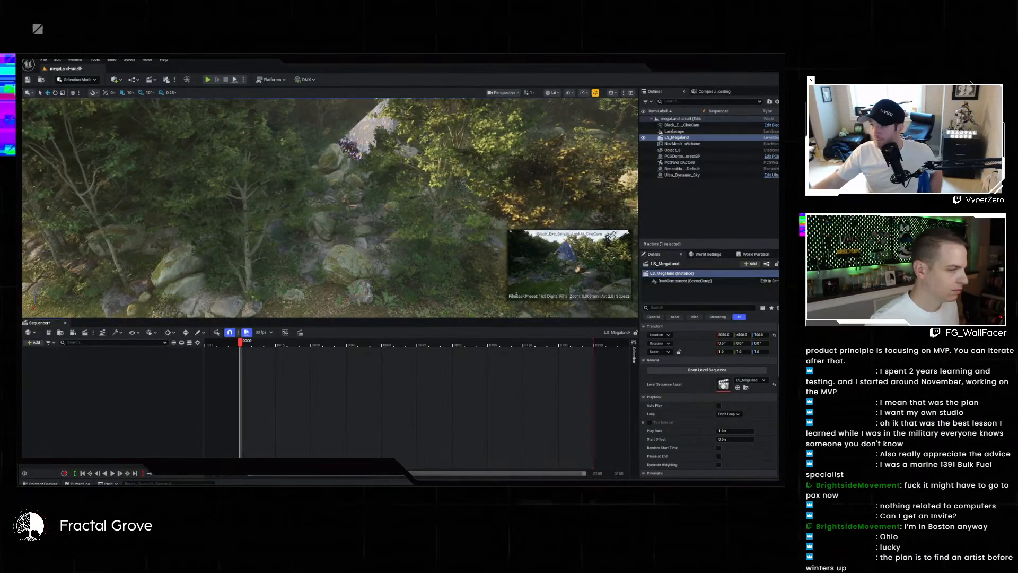
pyautogui.click(33, 343)
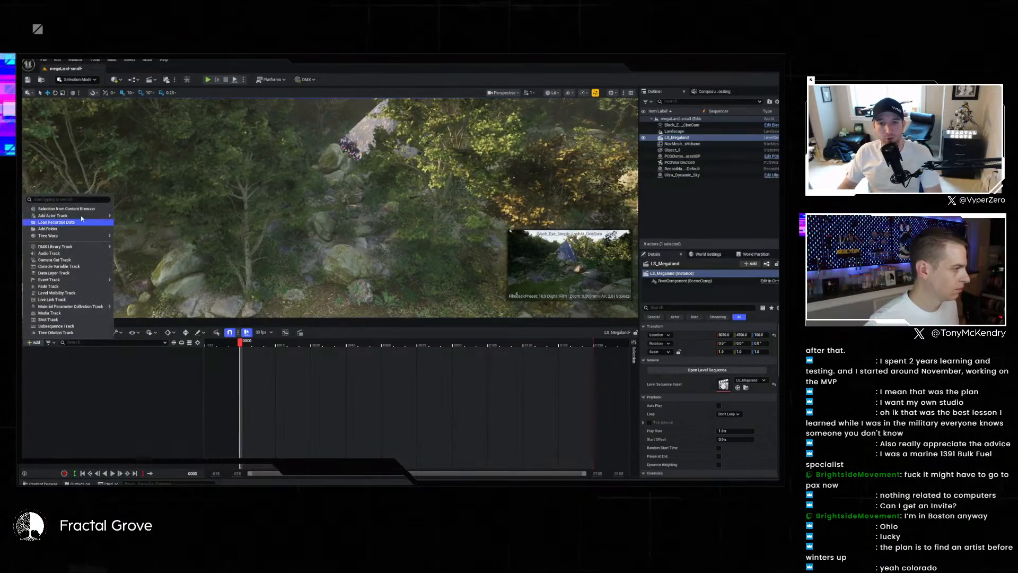
pyautogui.click(54, 259)
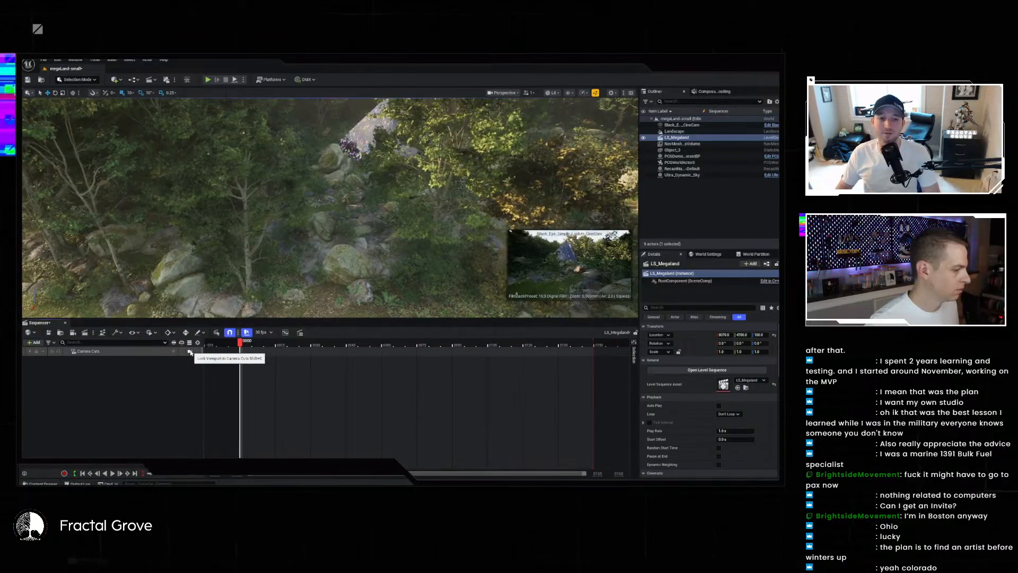
pyautogui.click(153, 352)
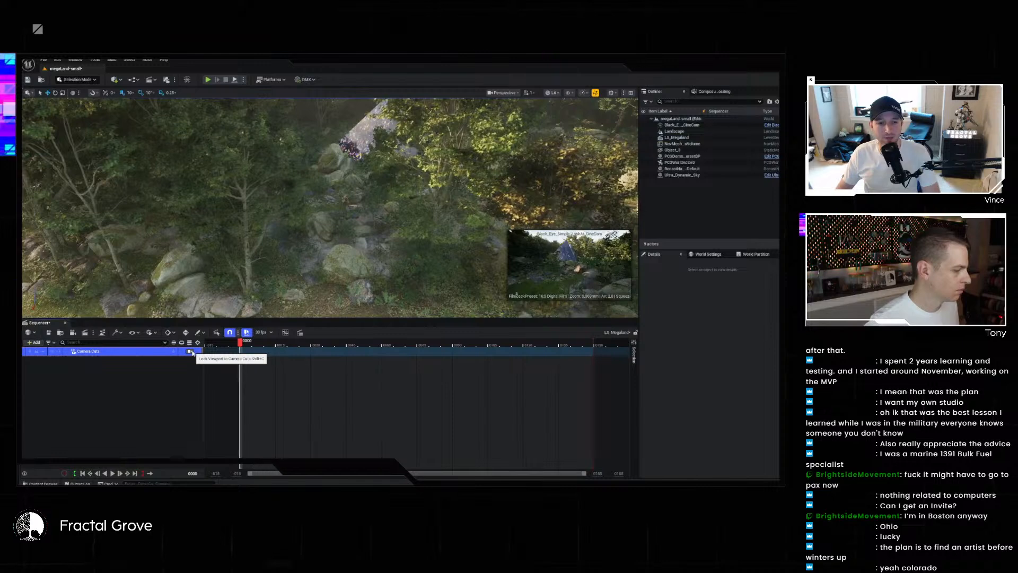
pyautogui.click(35, 342)
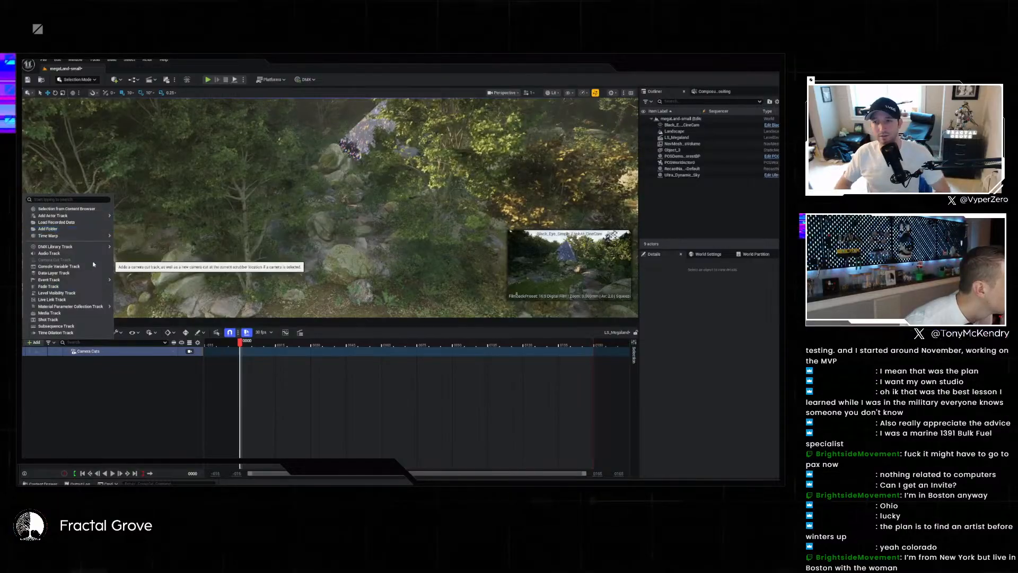
pyautogui.moveTo(86, 283)
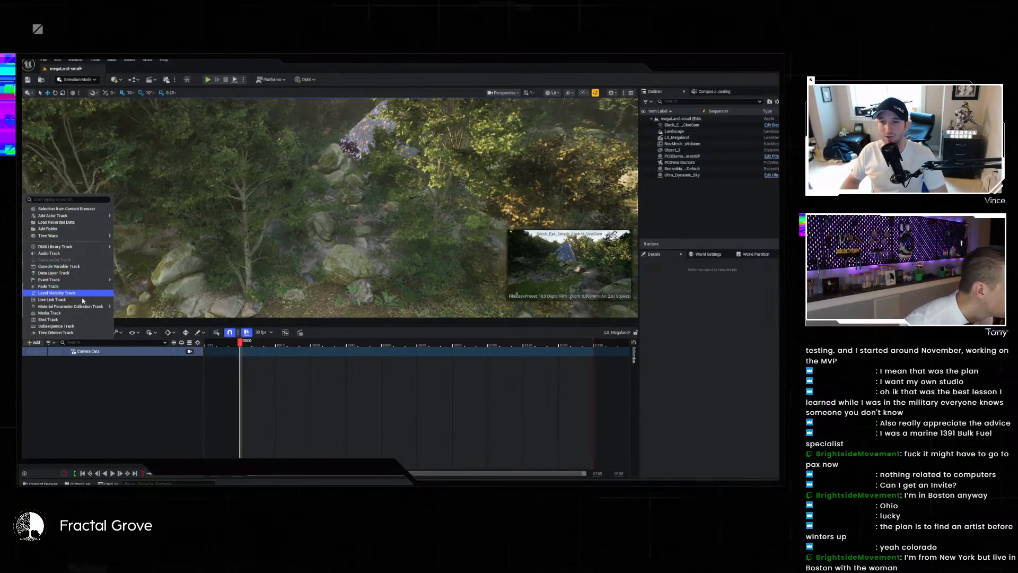
pyautogui.moveTo(85, 309)
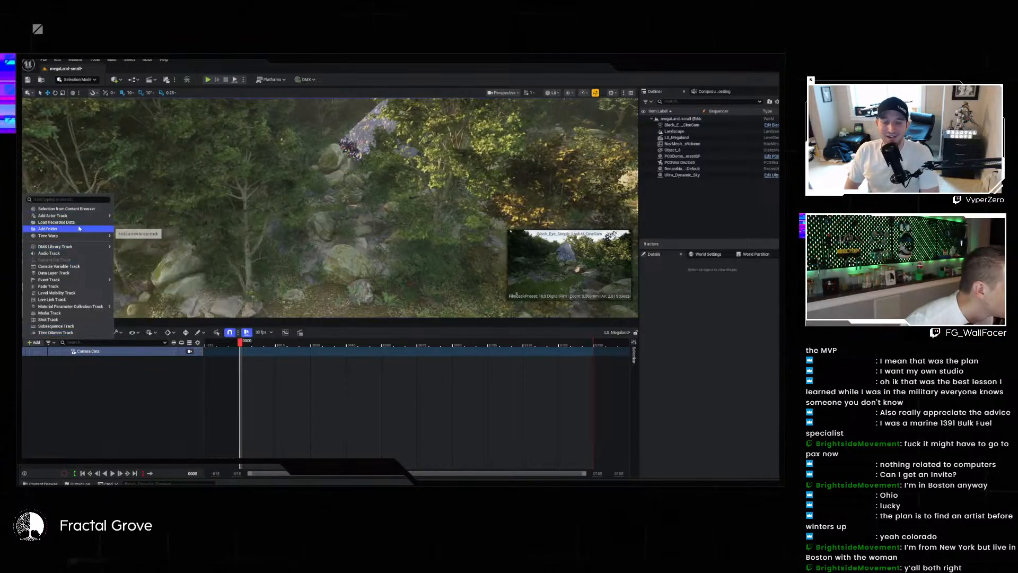
pyautogui.click(111, 388)
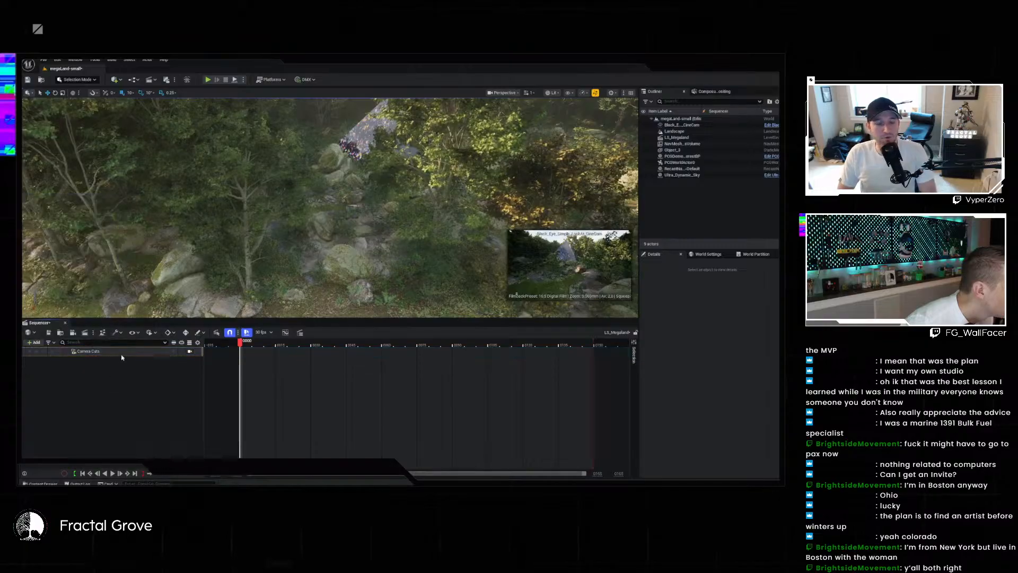
# - Add the Black_Eye_Simple_LookAt_CineCam actor to the sequence and assign it as the camera on the Camera Cuts track
pyautogui.click(137, 352)
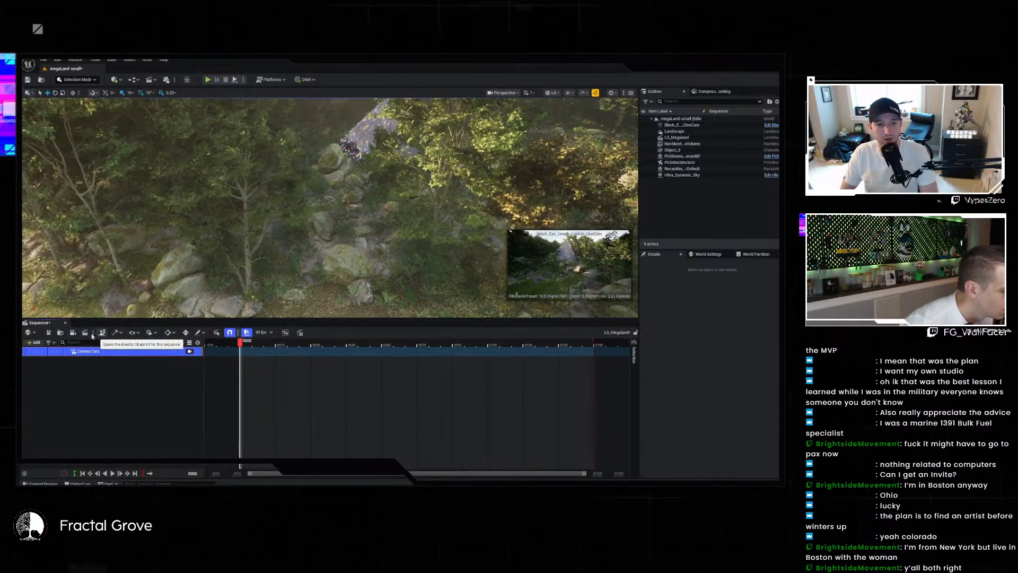
pyautogui.click(34, 342)
pyautogui.moveTo(69, 216)
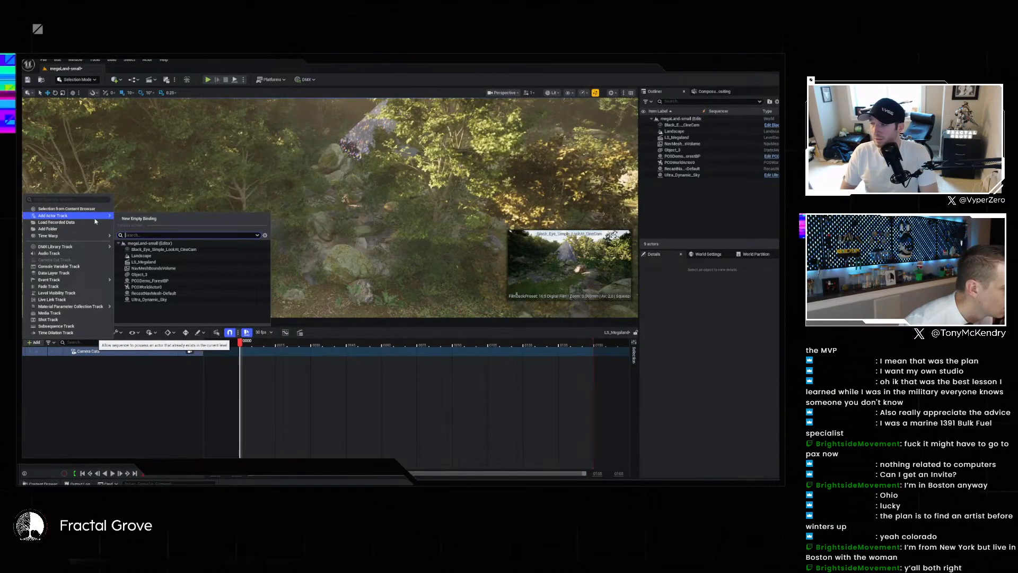
pyautogui.click(164, 249)
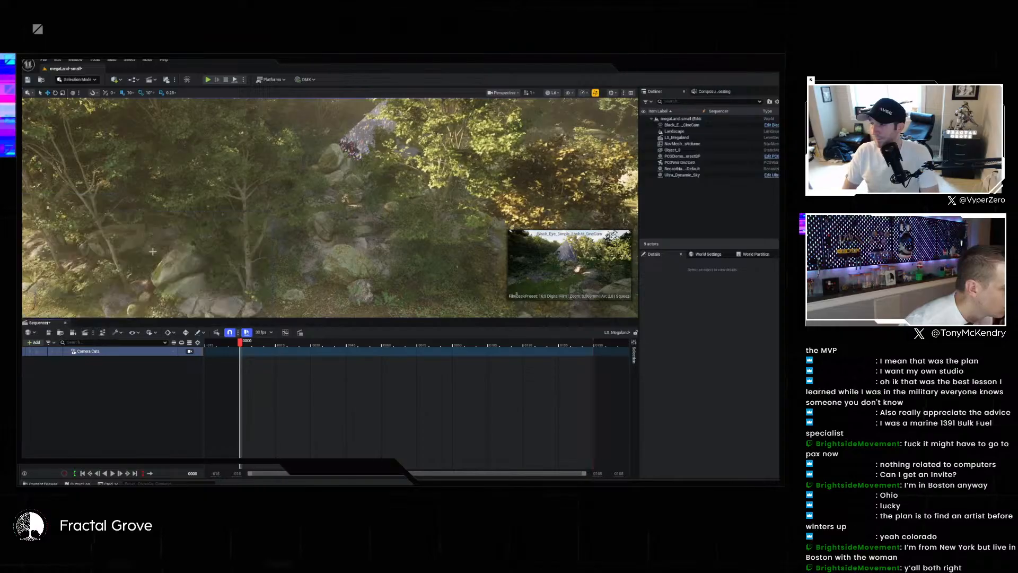
pyautogui.click(111, 351)
pyautogui.click(174, 352)
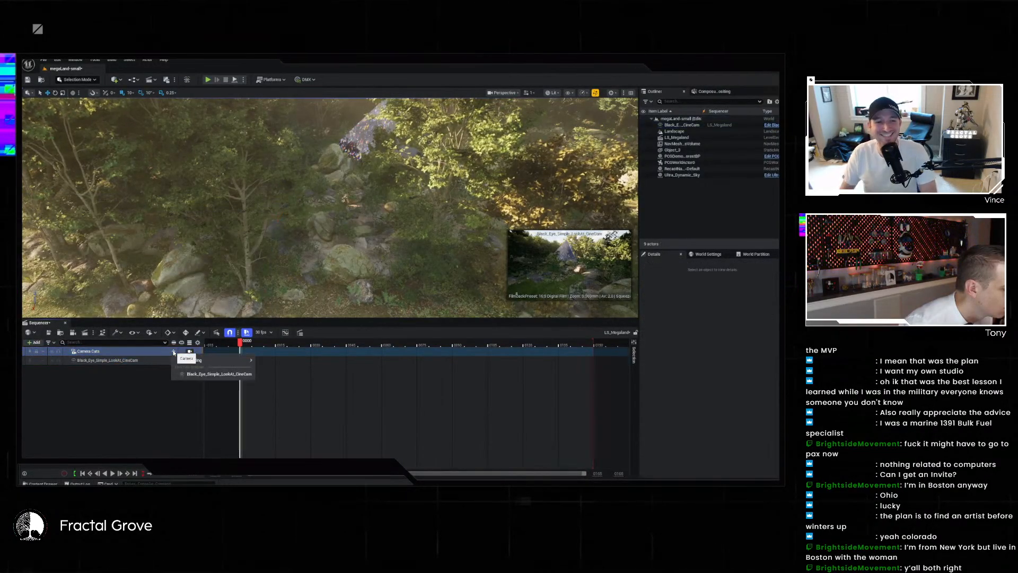
pyautogui.click(215, 373)
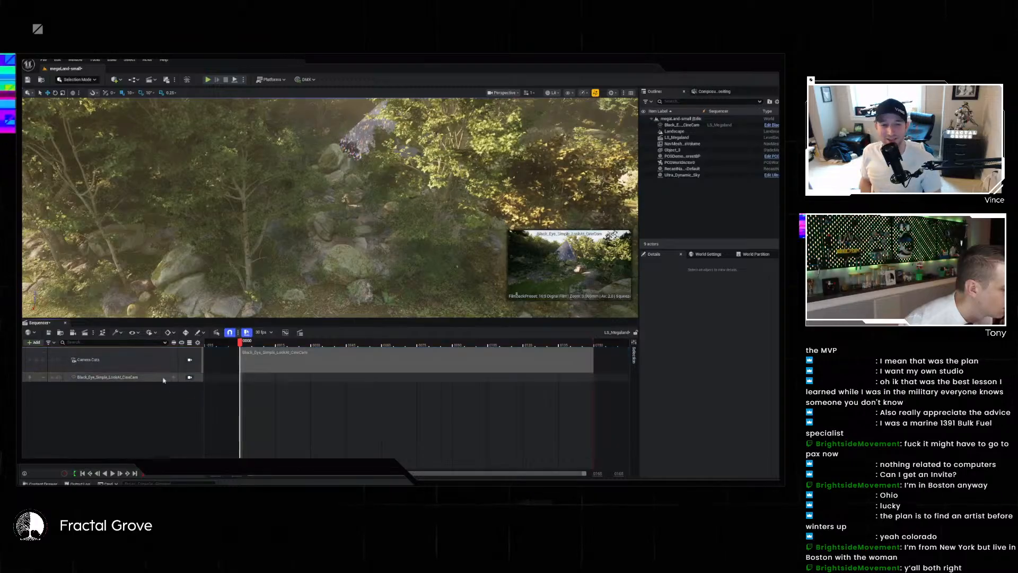
pyautogui.click(168, 377)
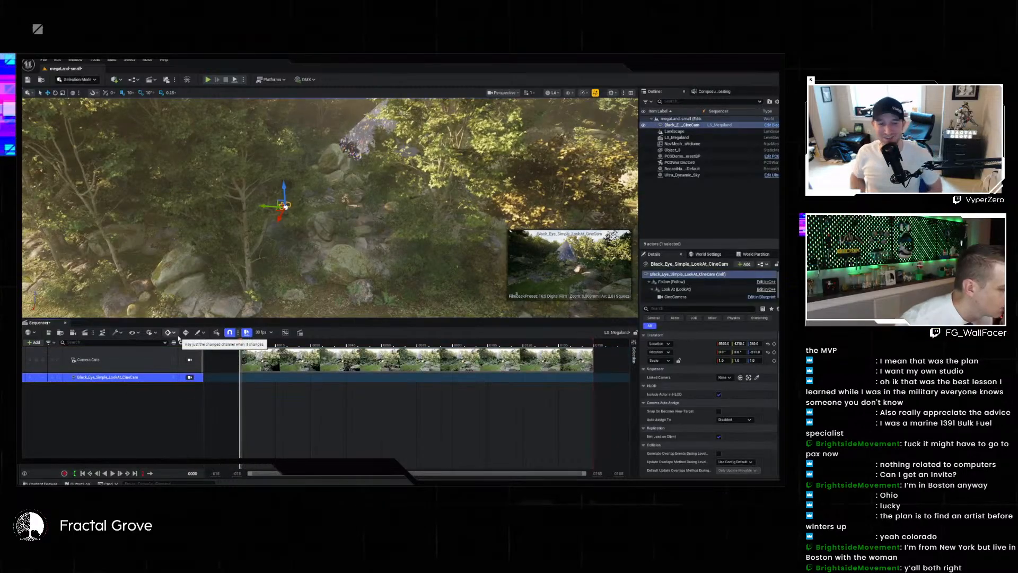
pyautogui.press('Delete')
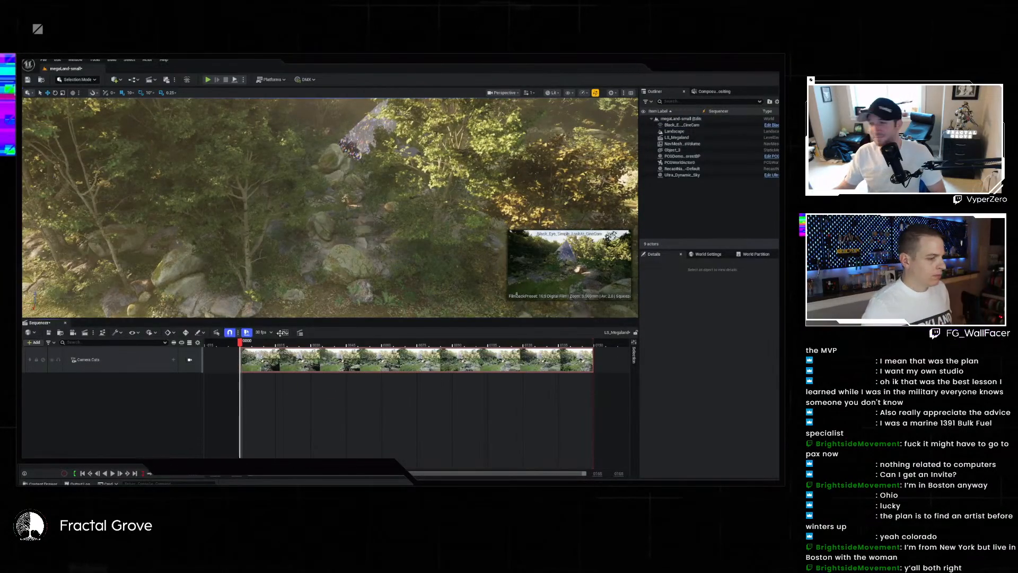
pyautogui.hotkey('ctrl', 'z')
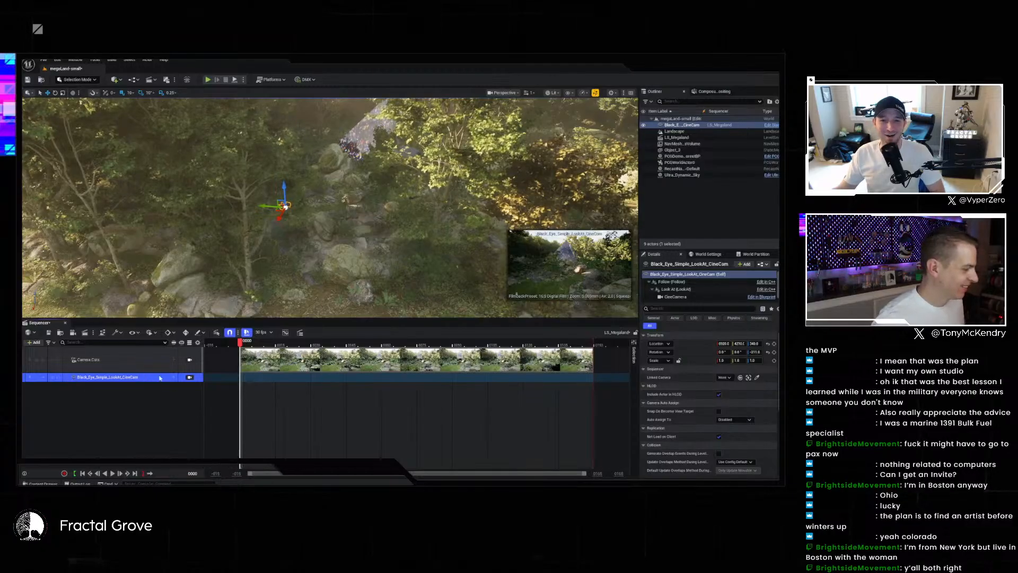
# - Add a Transform track to the Black_Eye_Simple_LookAt_CineCam and key its location at frame 0
pyautogui.click(175, 377)
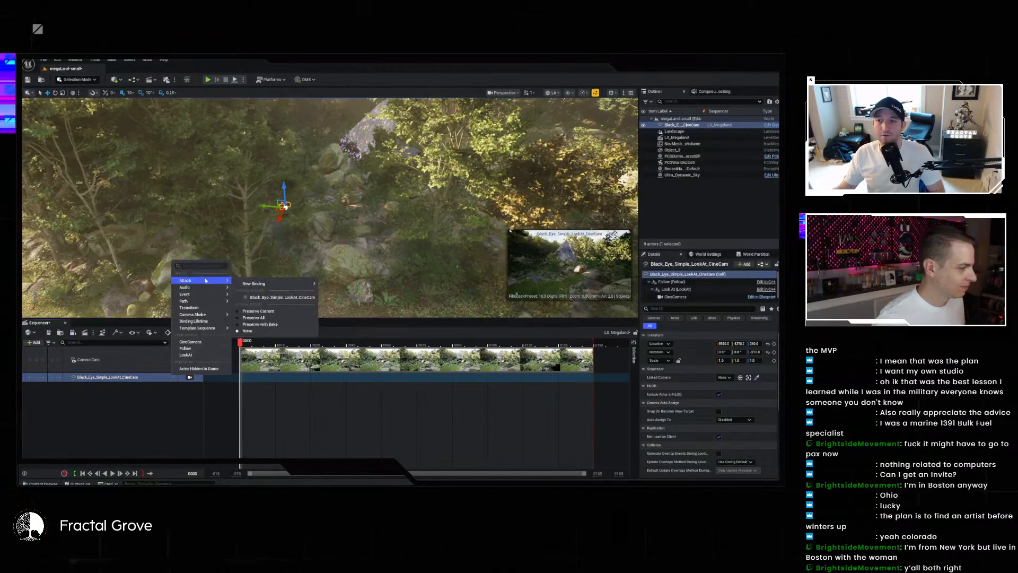
pyautogui.click(196, 308)
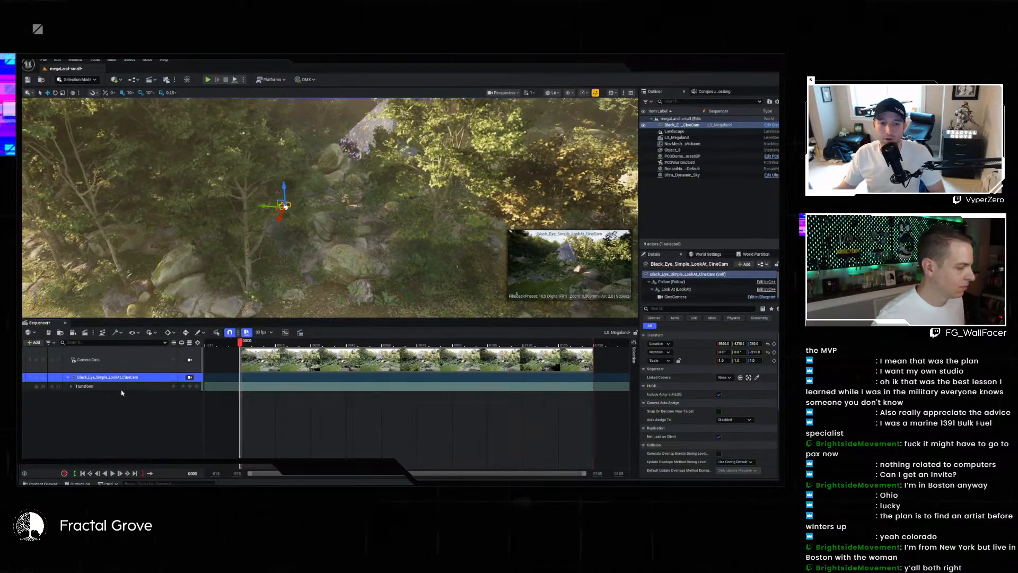
pyautogui.click(72, 387)
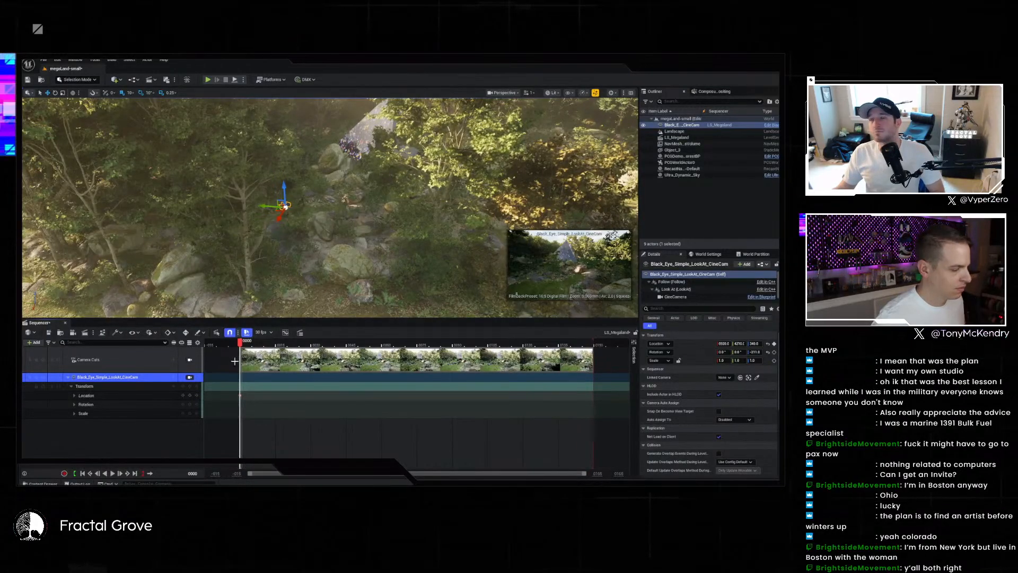
# - Make the sequence 600 frames long at 60 fps, with the camera cut section spanning the whole playback range
pyautogui.click(263, 333)
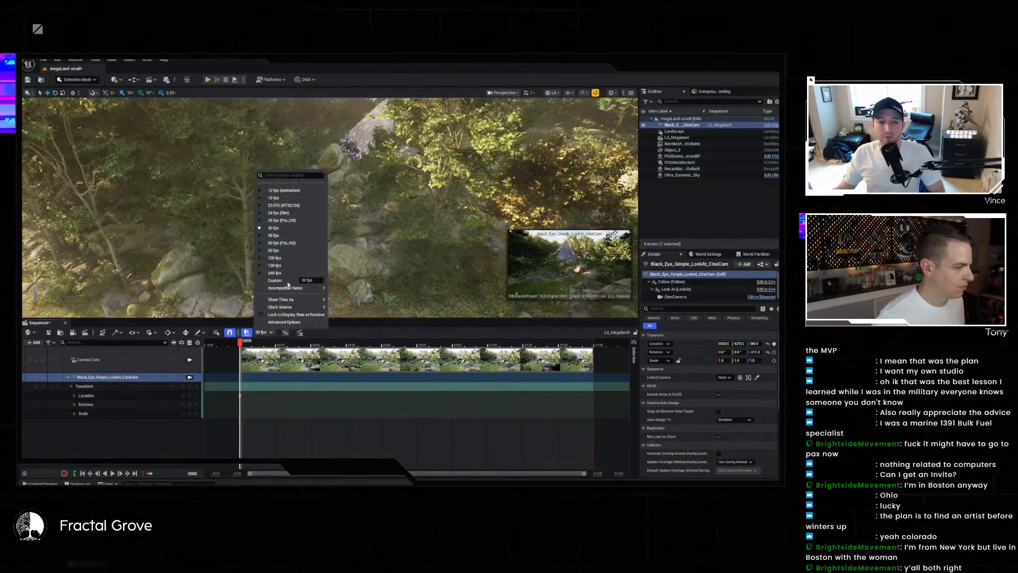
pyautogui.click(274, 251)
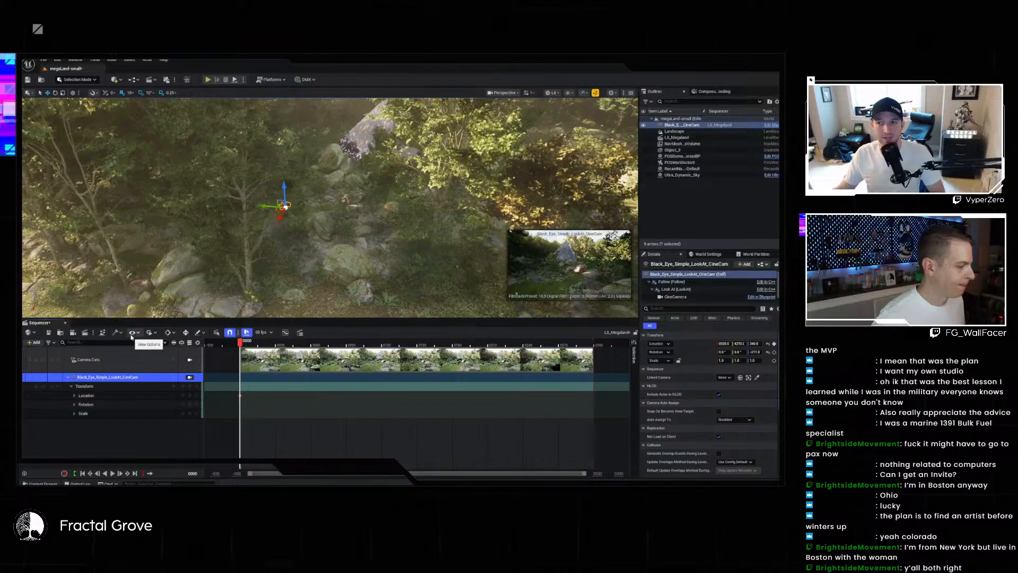
pyautogui.click(148, 333)
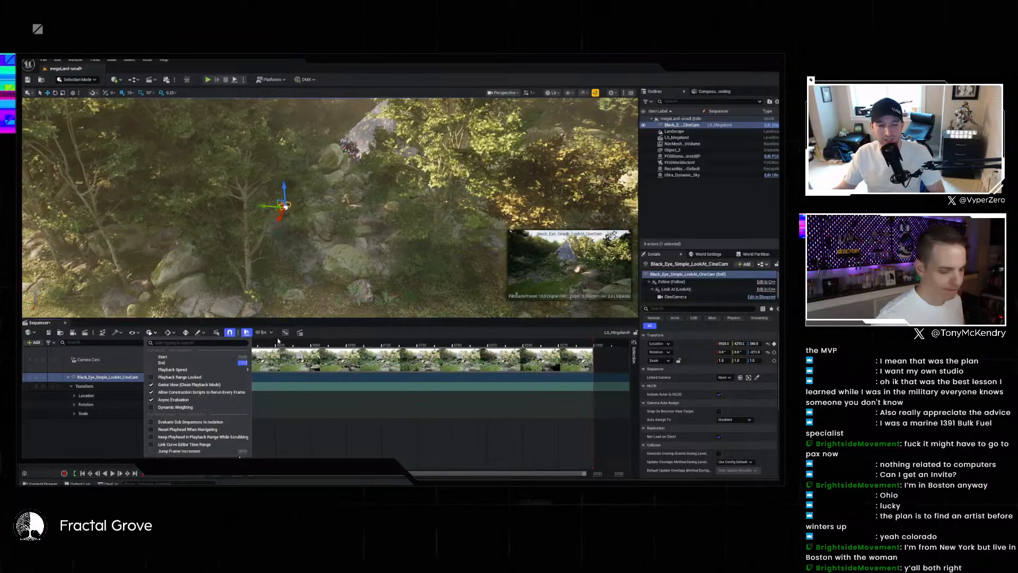
pyautogui.write('600')
pyautogui.press('Return')
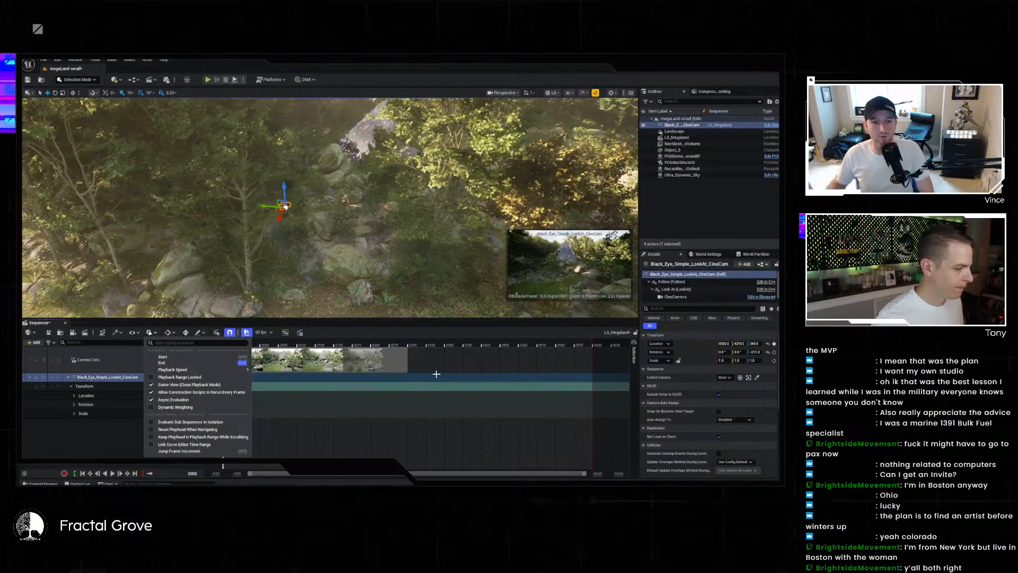
pyautogui.moveTo(408, 355); pyautogui.dragTo(592, 353)
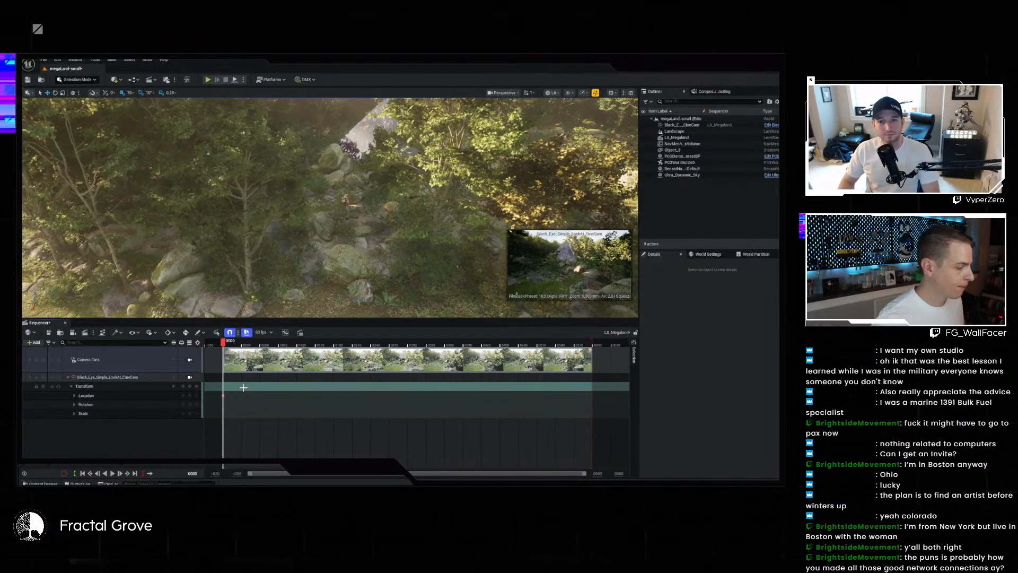
# - Move the Black_Eye_Simple_LookAt_CineCam along negative Y through the forest and key its location at the sequence's last frame
pyautogui.moveTo(224, 343); pyautogui.dragTo(593, 341)
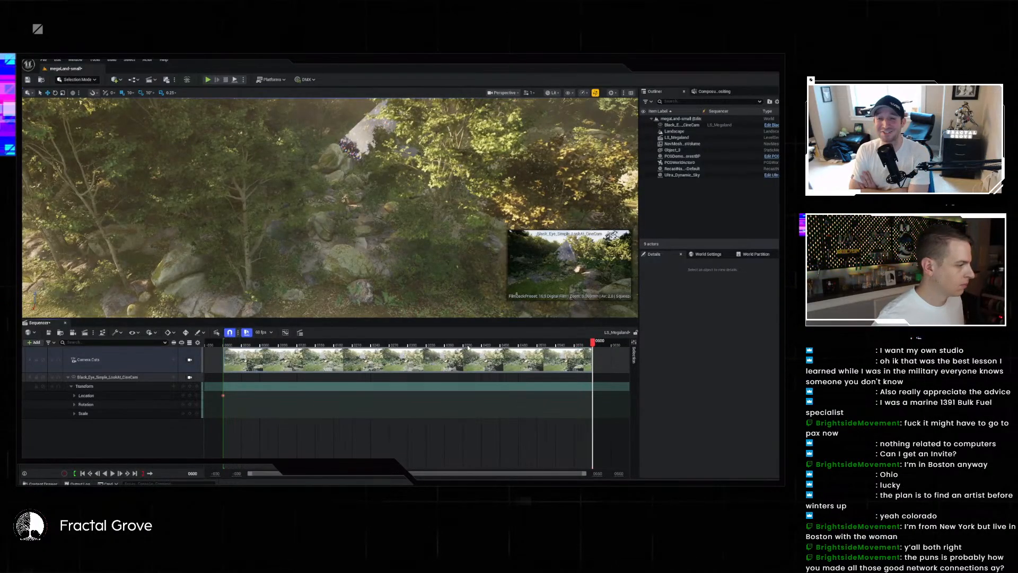
pyautogui.click(710, 125)
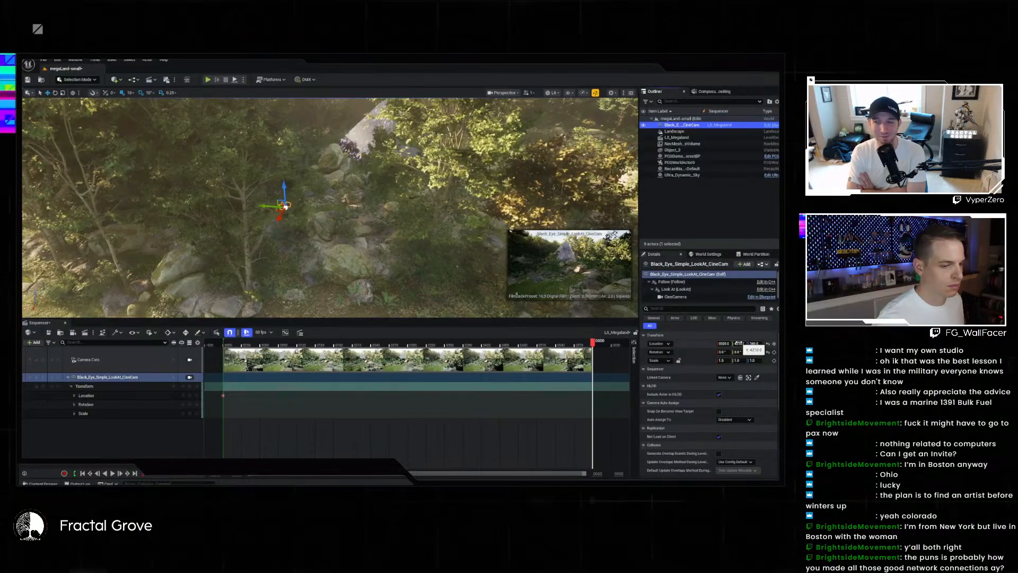
pyautogui.click(738, 343)
pyautogui.moveTo(739, 343); pyautogui.dragTo(496, 343)
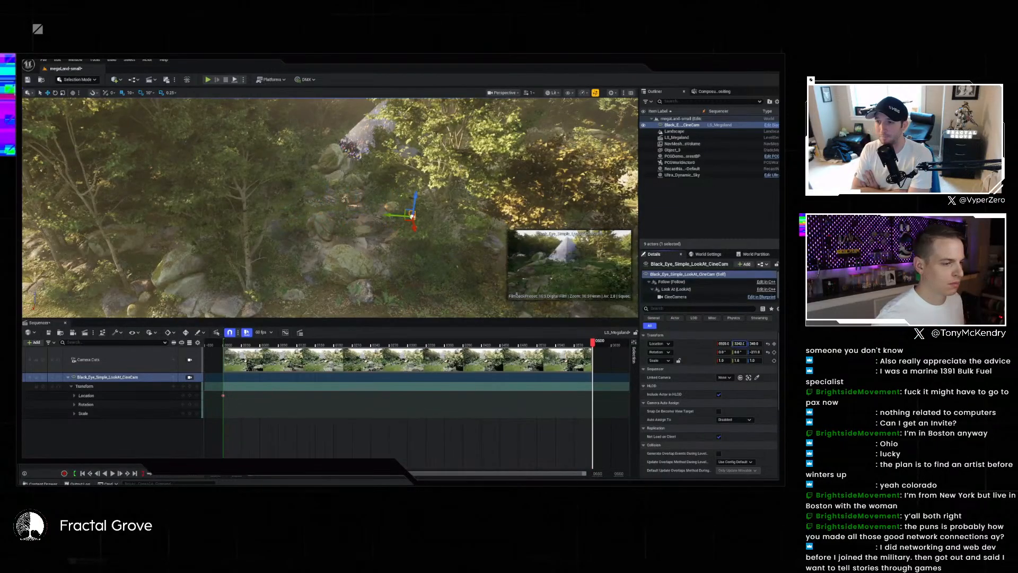
pyautogui.moveTo(740, 344); pyautogui.dragTo(639, 344)
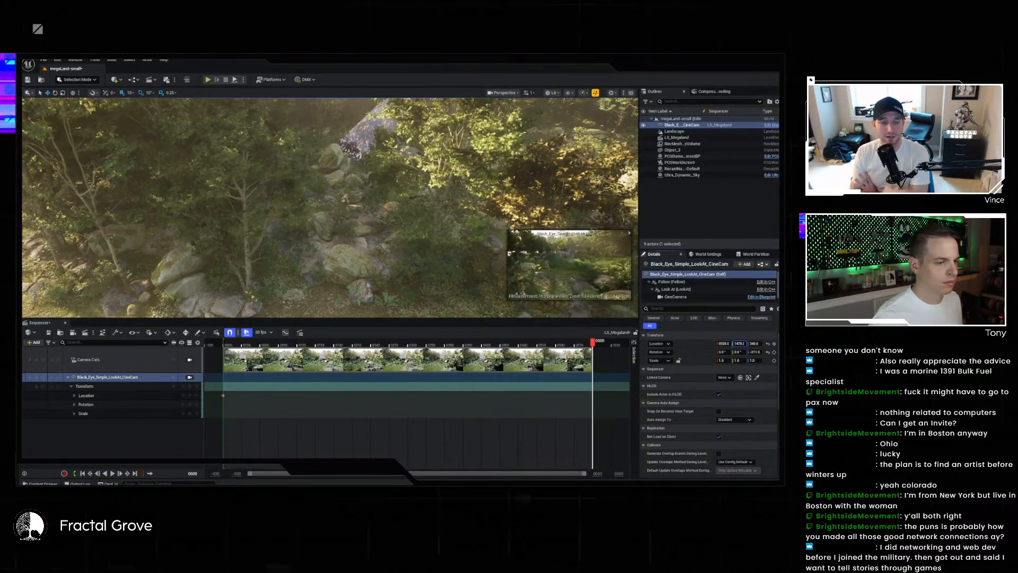
pyautogui.moveTo(739, 343)
pyautogui.mouseDown()
pyautogui.moveTo(722, 343)
pyautogui.moveTo(753, 344)
pyautogui.mouseUp()
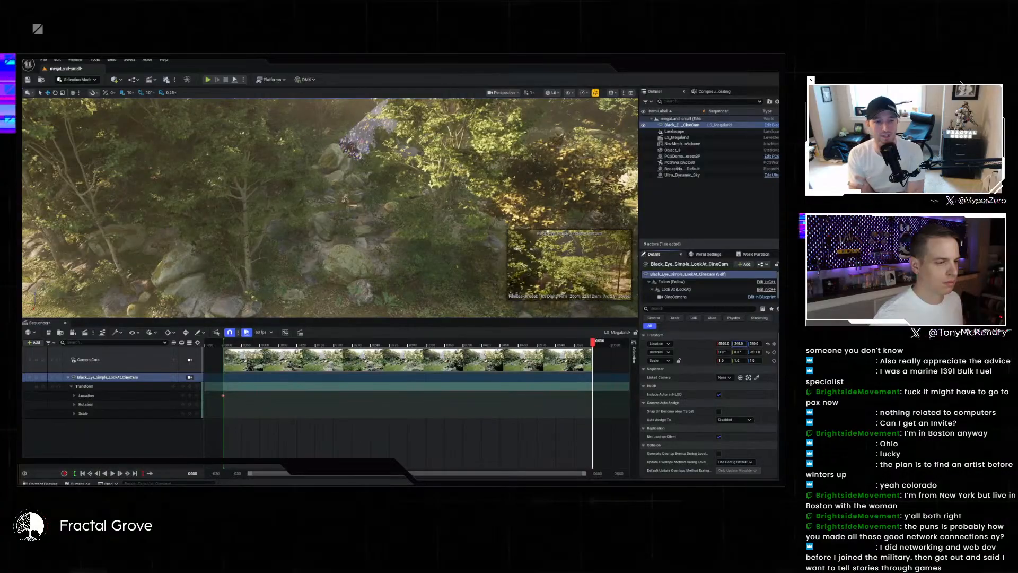
pyautogui.click(189, 396)
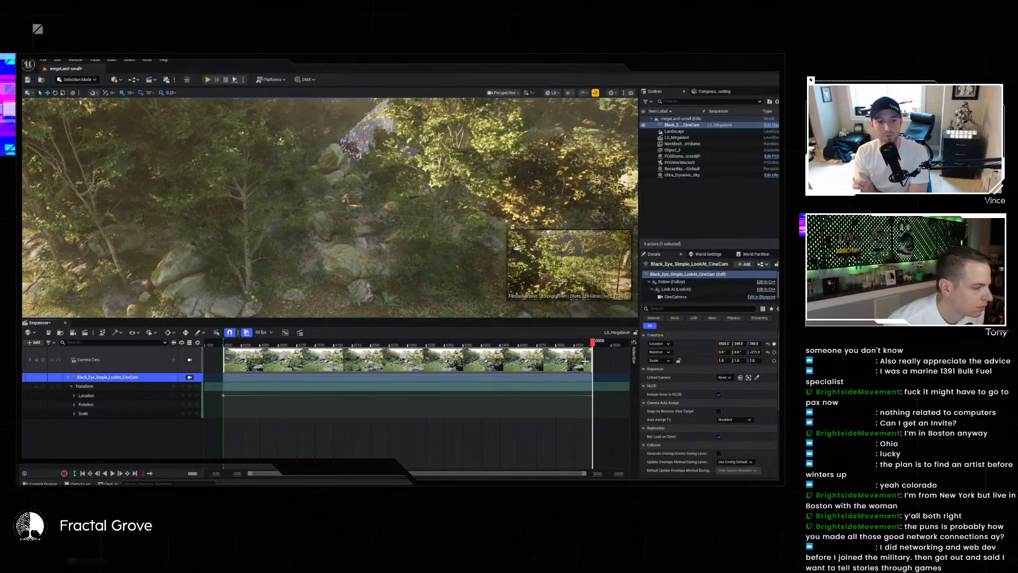
# - Play the sequence from frame 0 with the viewport locked to the camera cuts, and release the viewport at the end
pyautogui.click(224, 342)
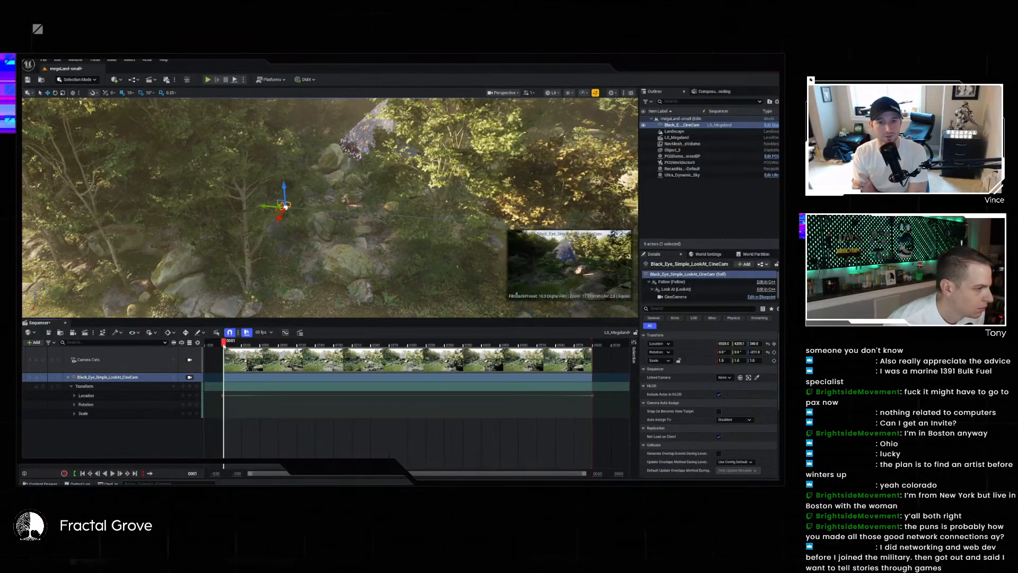
pyautogui.moveTo(223, 346); pyautogui.dragTo(225, 346)
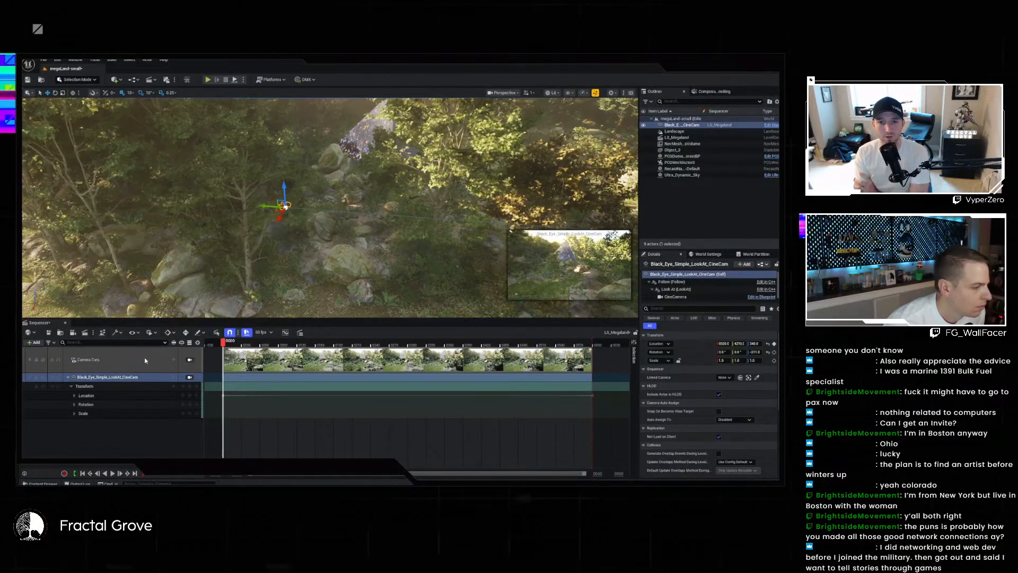
pyautogui.click(190, 361)
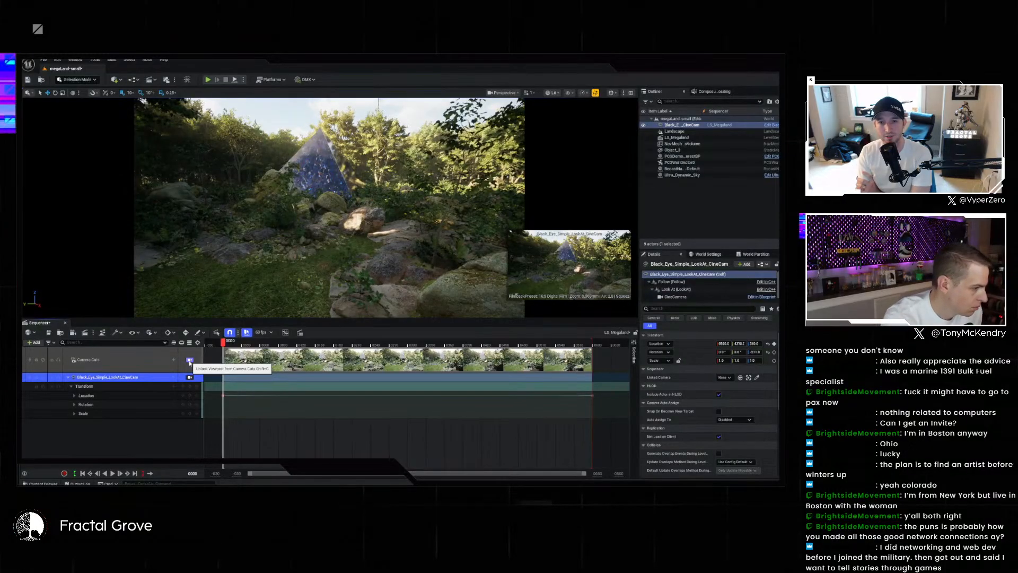
pyautogui.press('space')
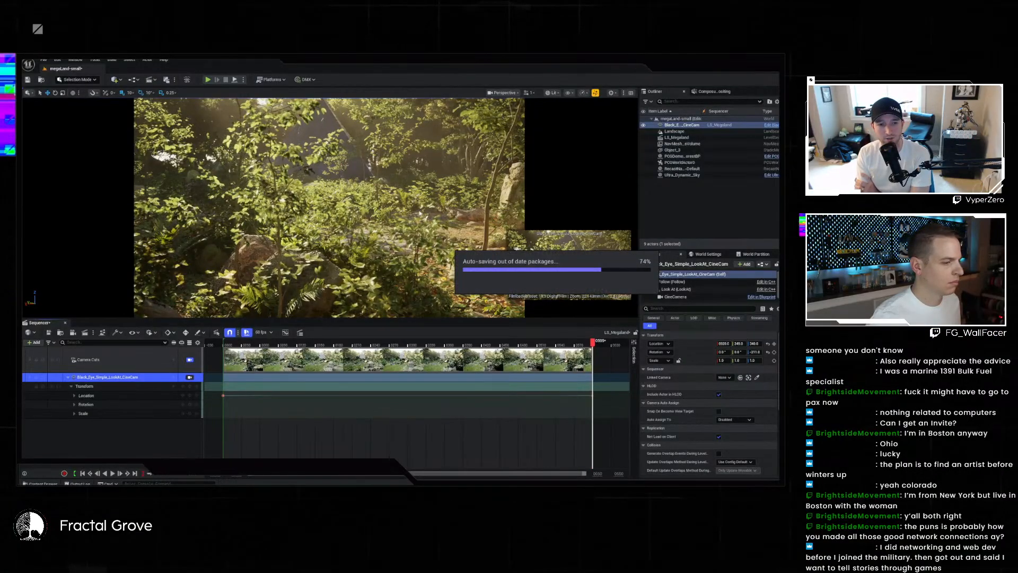
pyautogui.click(190, 359)
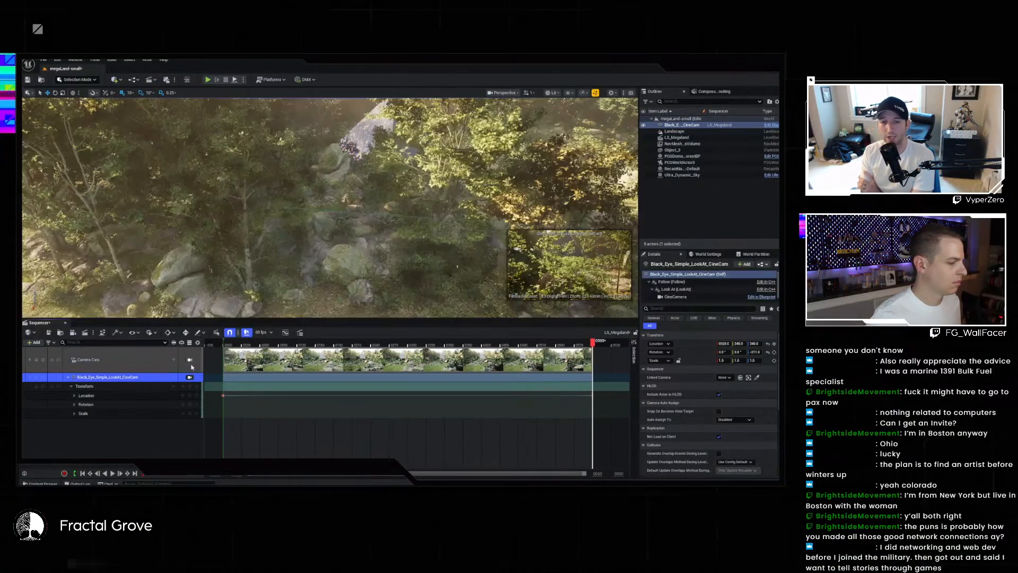
# - Move the Black_Eye_Simple_LookAt_CineCam back along positive Y and key its location at the sequence's last frame
pyautogui.moveTo(309, 240); pyautogui.dragTo(360, 286, button='right')
pyautogui.press('s')
pyautogui.scroll(3, 310, 258)
pyautogui.press('a')
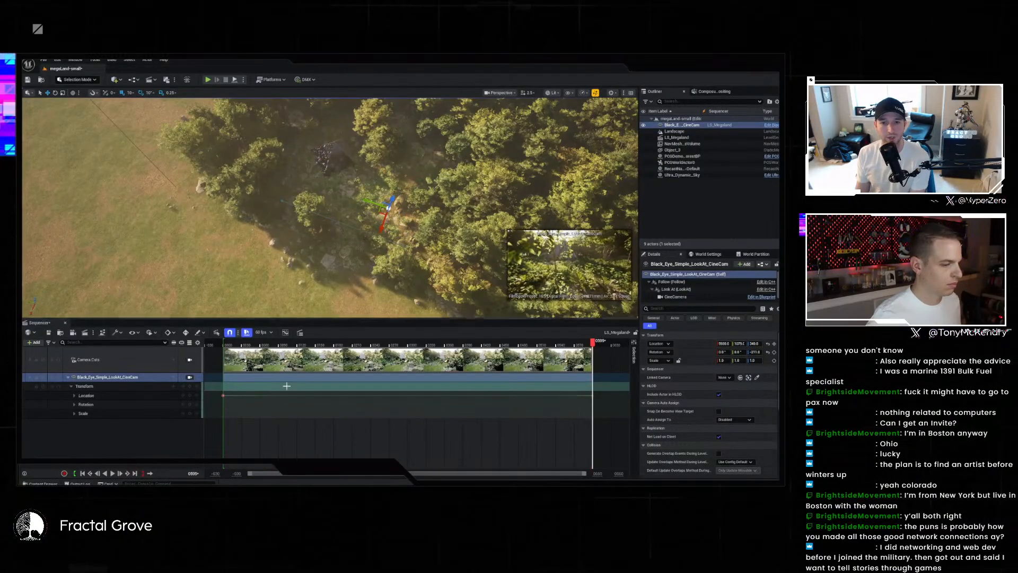
pyautogui.click(189, 396)
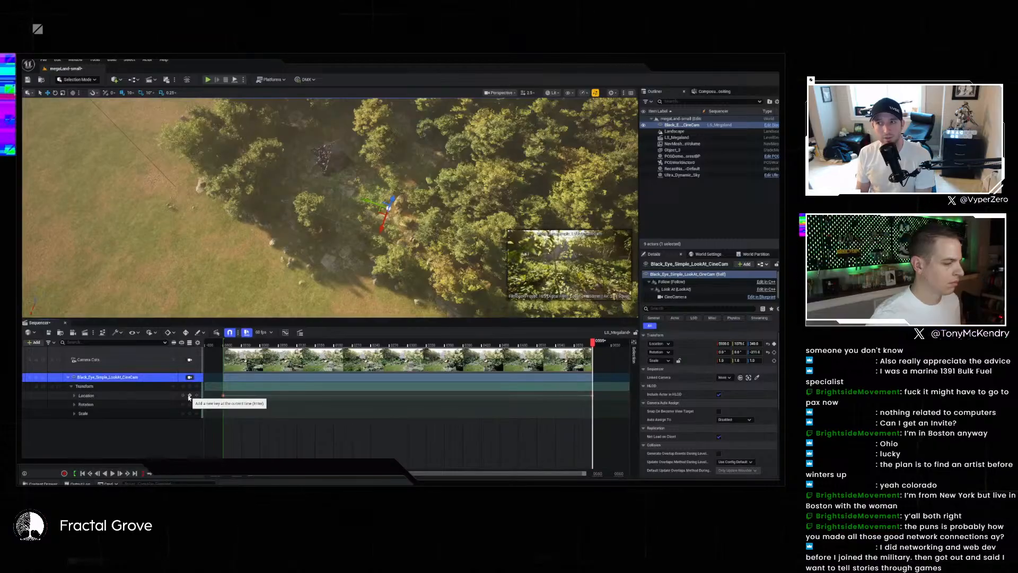
# - Try to delete the camera's location key at the last frame, and undo the recent edits
pyautogui.press('w')
pyautogui.moveTo(329, 228); pyautogui.dragTo(356, 278, button='right')
pyautogui.press('w')
pyautogui.press('s')
pyautogui.press('w')
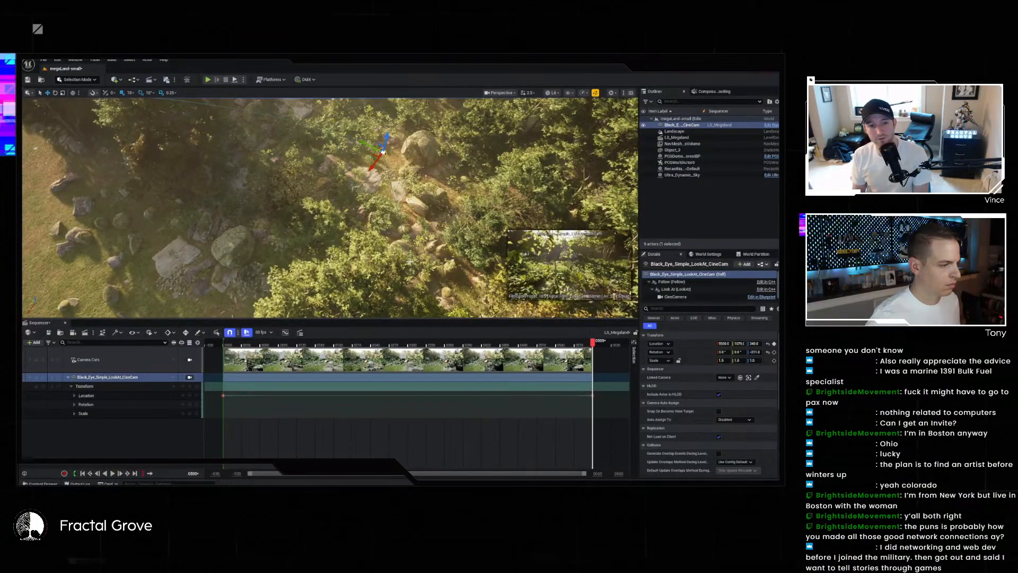
pyautogui.hotkey('ctrl', 'z')
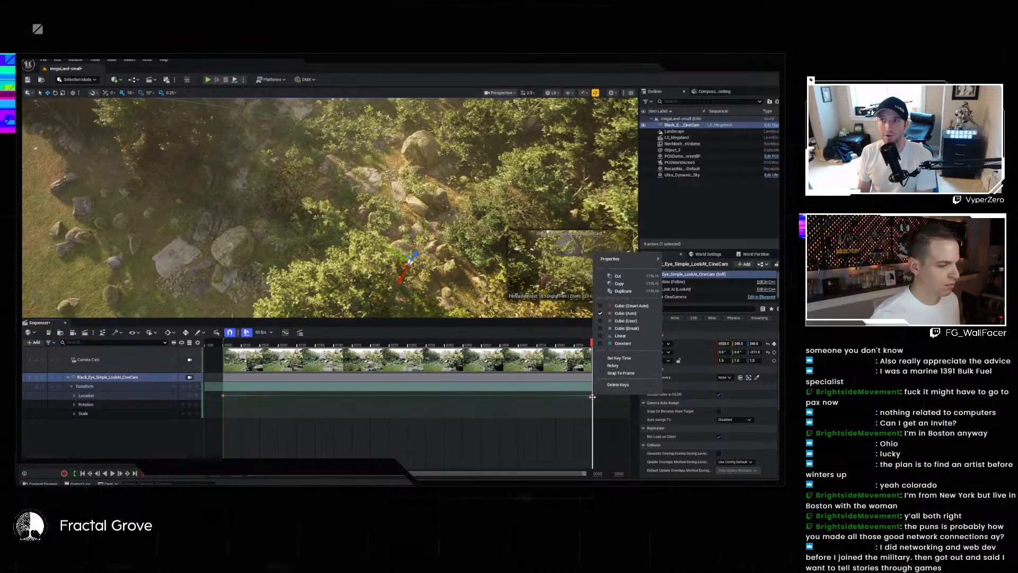
pyautogui.press('Delete')
pyautogui.hotkey('ctrl', 'z')
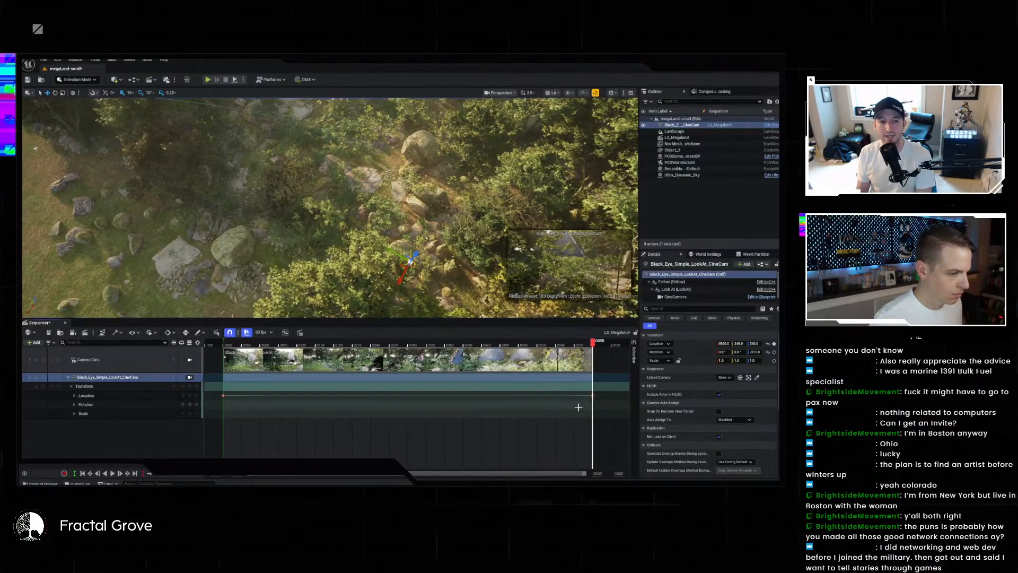
pyautogui.hotkey('ctrl', 'z')
pyautogui.hotkey('ctrl', 'z')
pyautogui.hotkey('ctrl', 'z')
pyautogui.hotkey('ctrl', 'z')
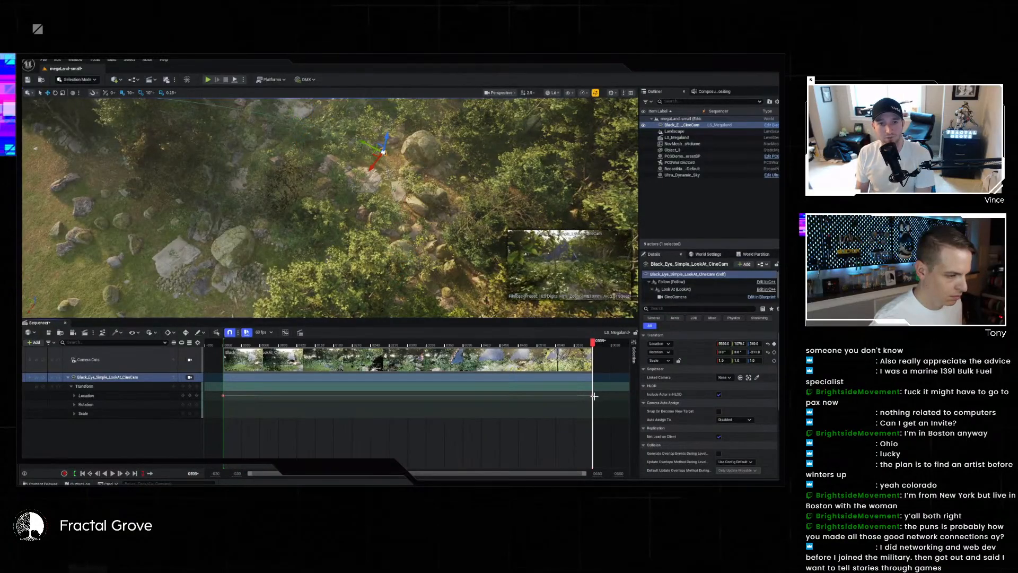
# - Expand the camera's Location track into its separate X, Y and Z channels
pyautogui.moveTo(581, 397); pyautogui.dragTo(582, 400)
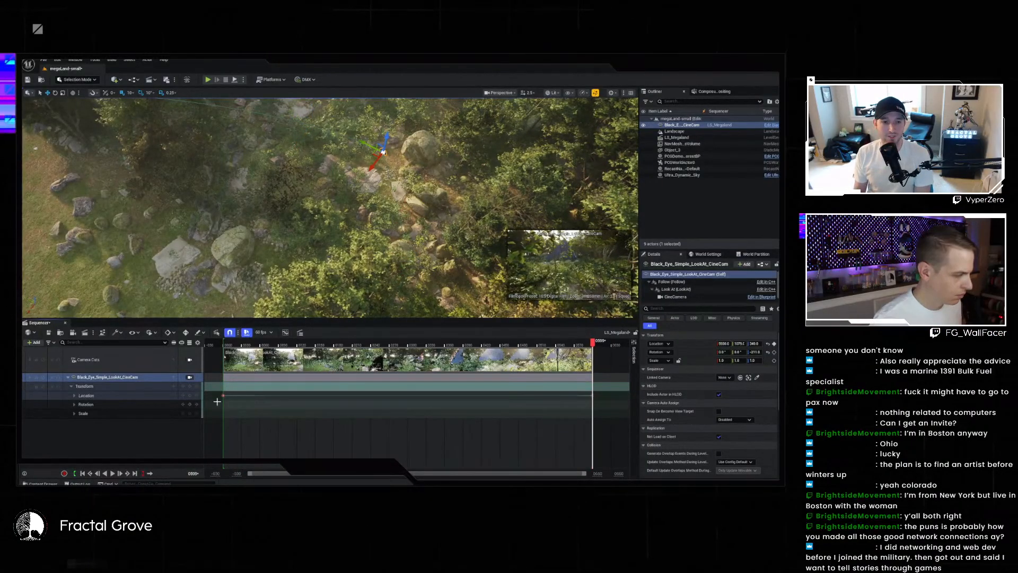
pyautogui.click(74, 396)
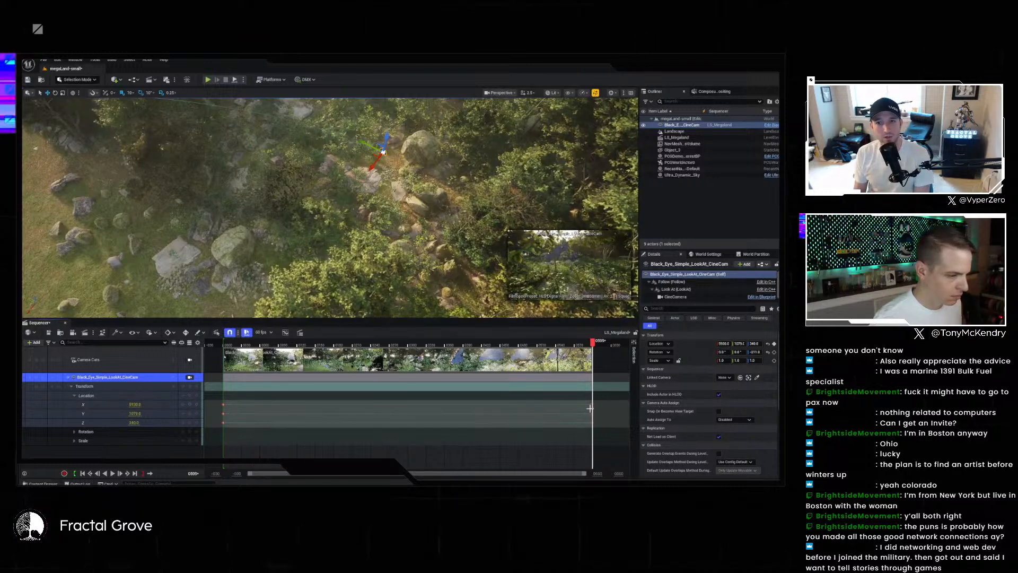
pyautogui.click(197, 404)
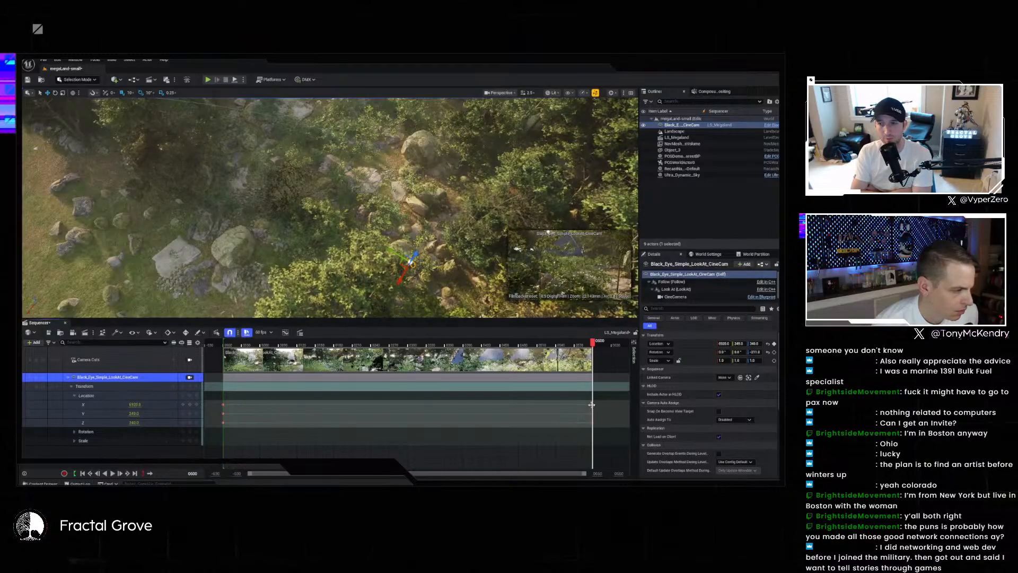
pyautogui.click(246, 333)
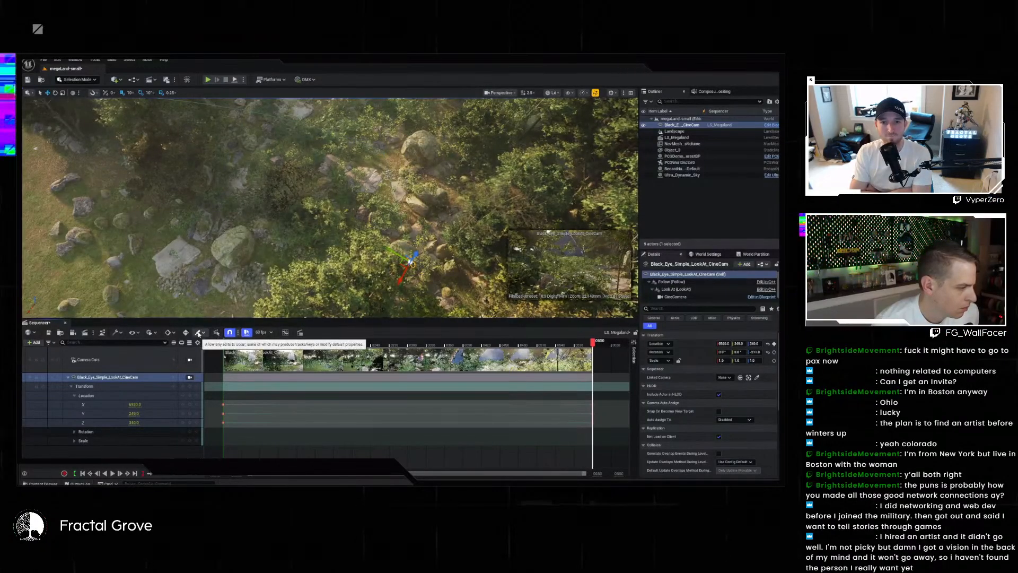
pyautogui.click(172, 333)
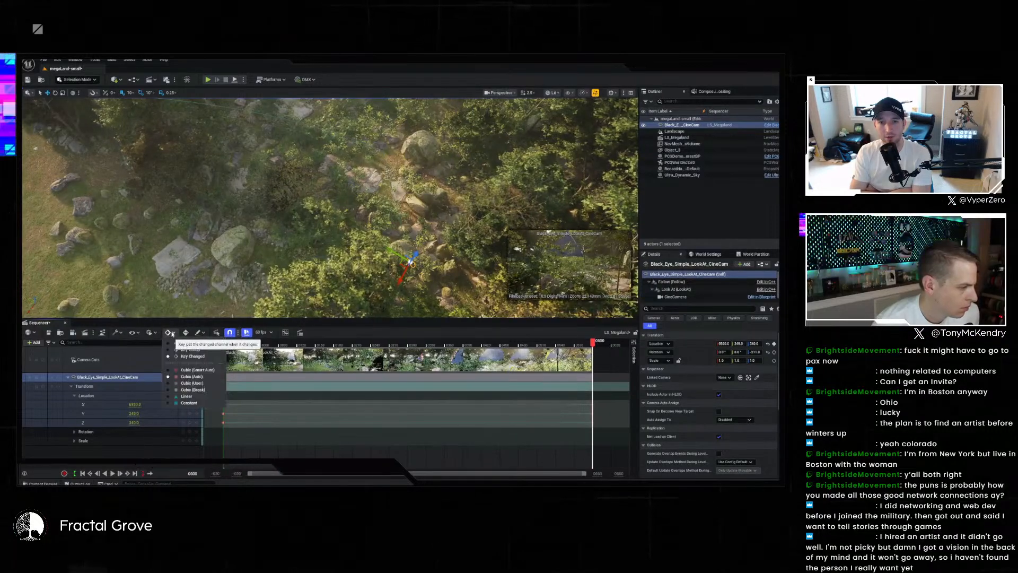
pyautogui.click(172, 334)
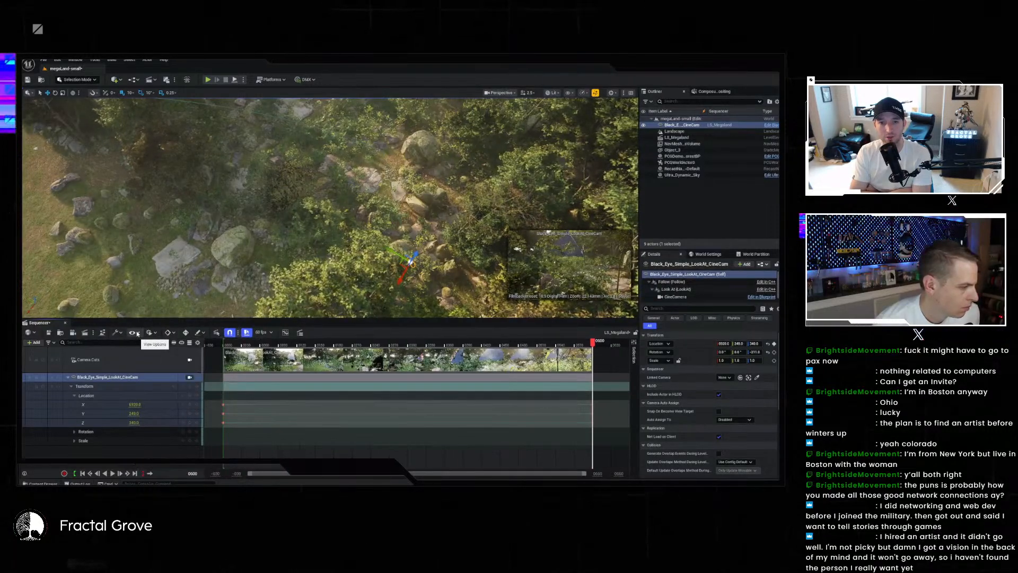
pyautogui.click(119, 333)
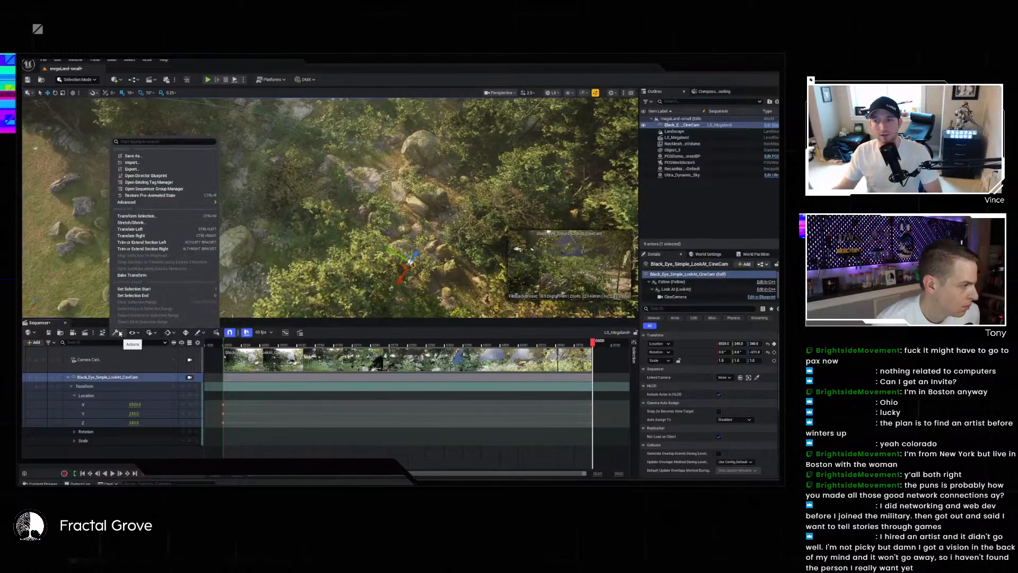
pyautogui.click(120, 333)
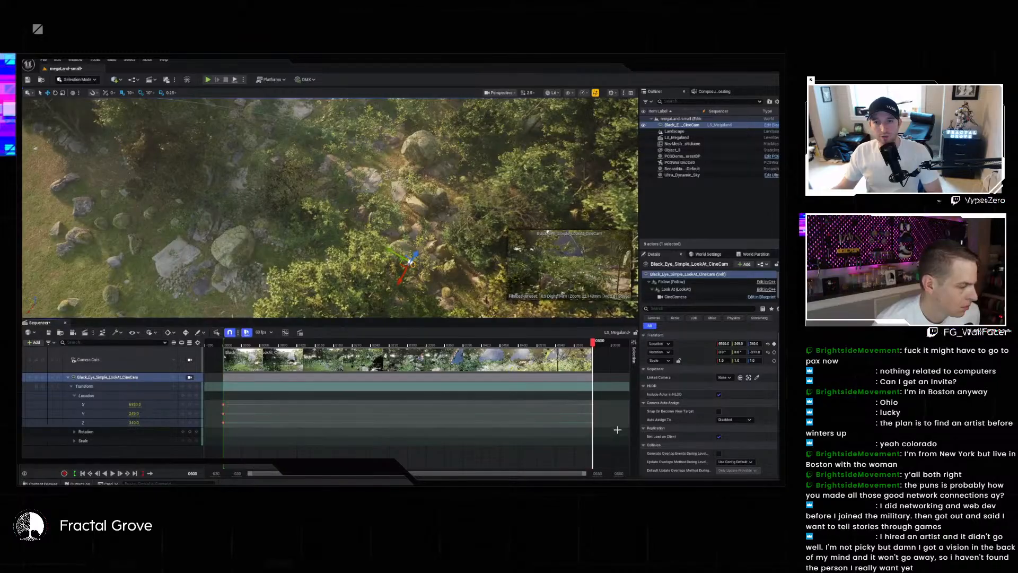
# - Delete the camera's X, Y and Z location keys at the last frame, undoing the accidental removal of the camera track
pyautogui.moveTo(585, 473); pyautogui.dragTo(571, 473)
pyautogui.moveTo(451, 468); pyautogui.dragTo(652, 473)
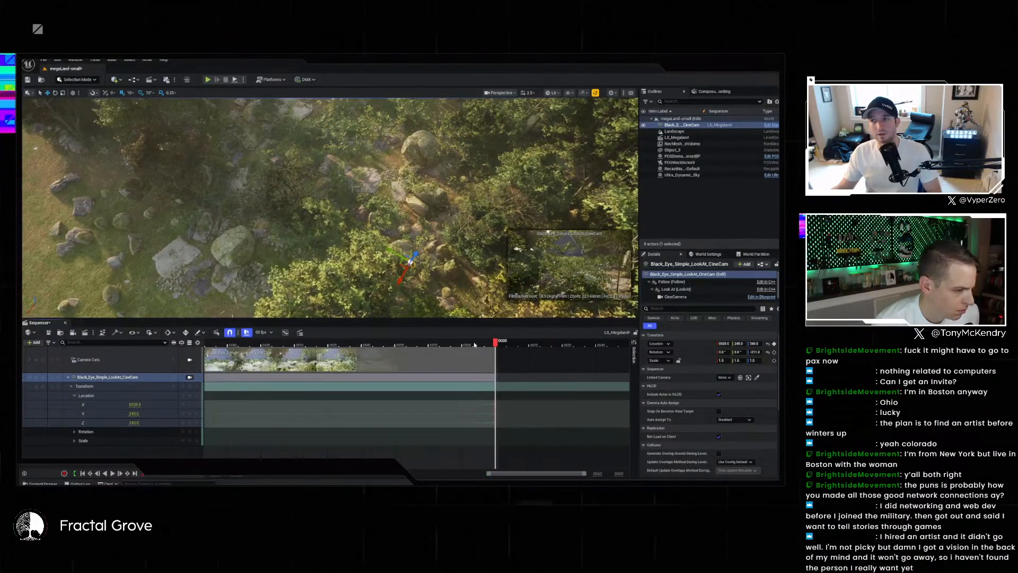
pyautogui.click(502, 405)
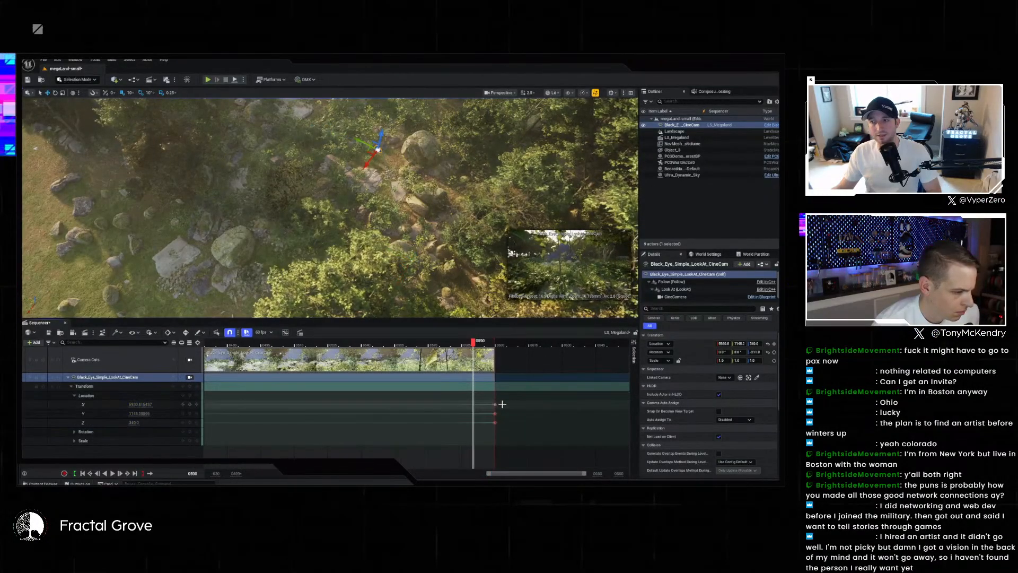
pyautogui.click(495, 405)
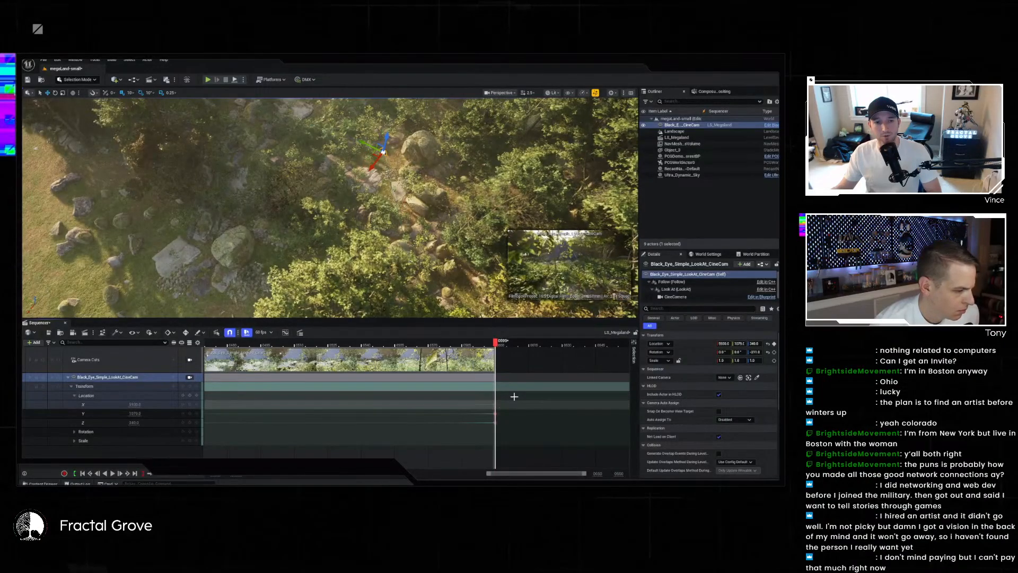
pyautogui.click(515, 397)
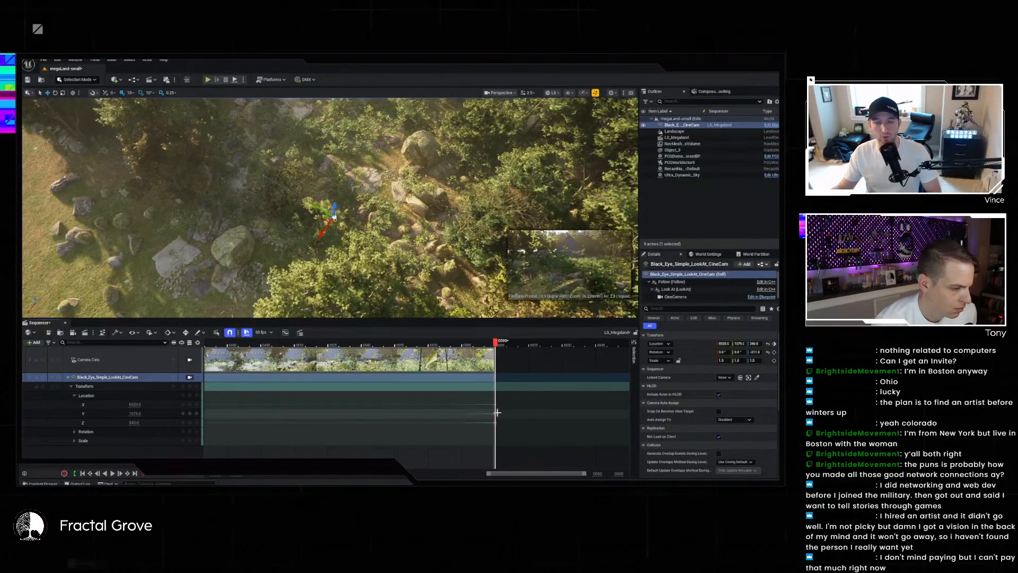
pyautogui.click(497, 413)
pyautogui.press('Delete')
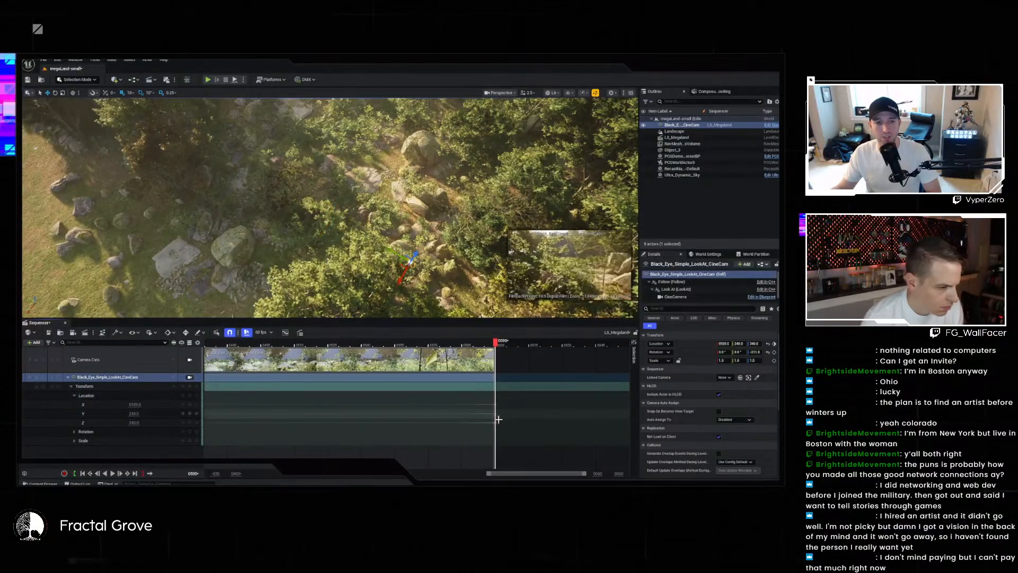
pyautogui.press('Delete')
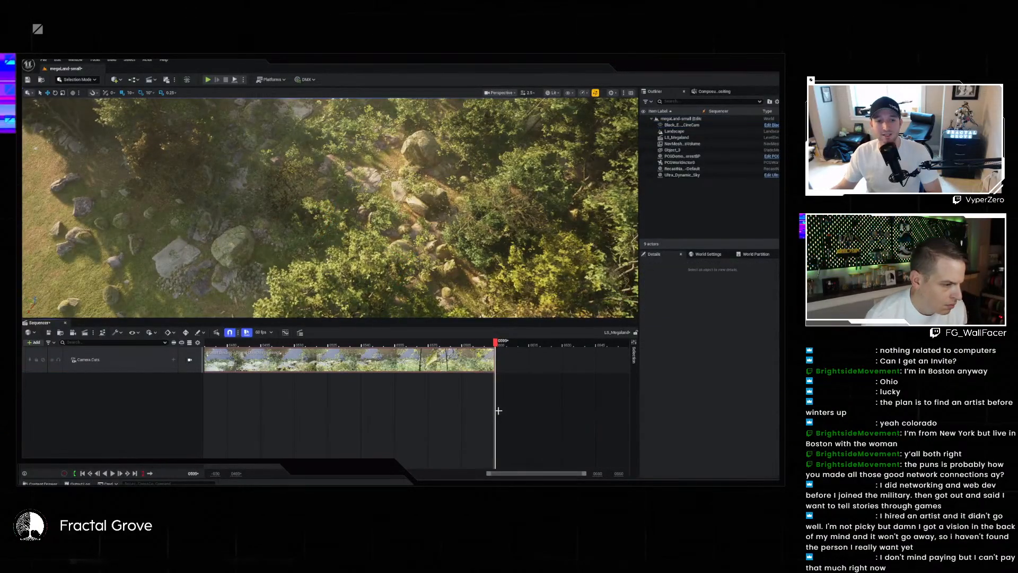
pyautogui.hotkey('ctrl', 'z')
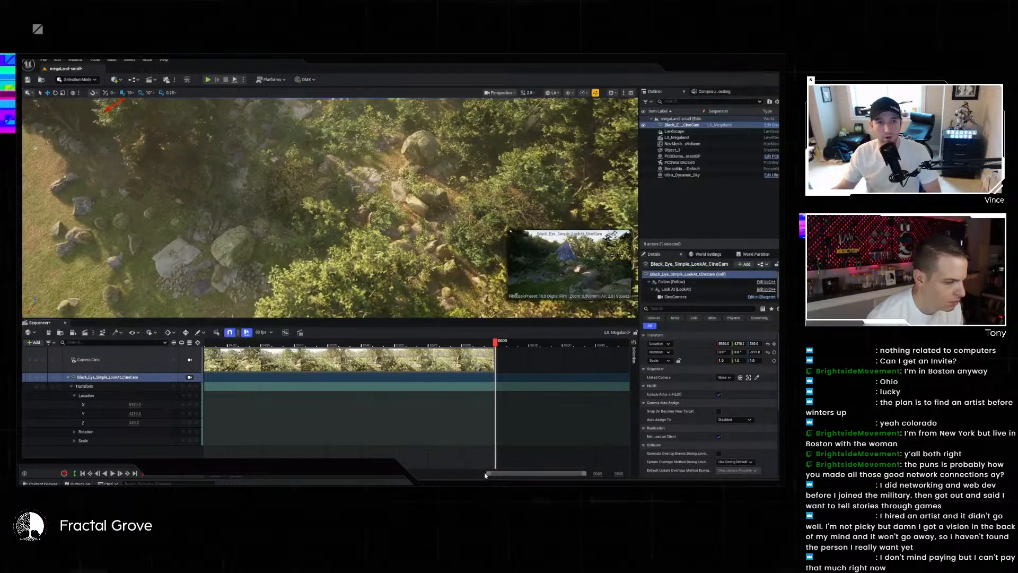
# - Extend the sequence's playback end to frame 1800 and stretch the camera cut section to the new end
pyautogui.moveTo(488, 474); pyautogui.dragTo(247, 474)
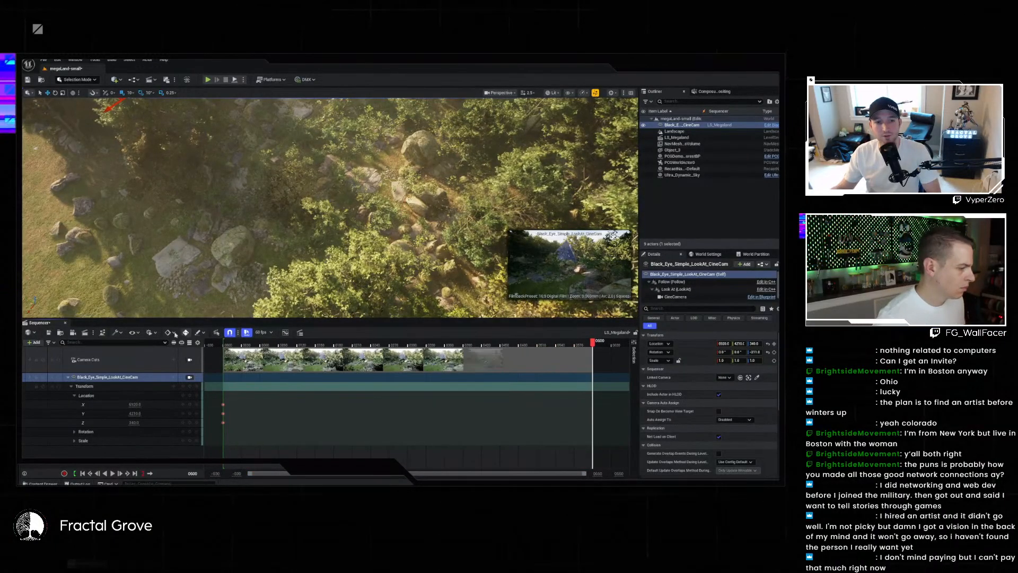
pyautogui.click(150, 333)
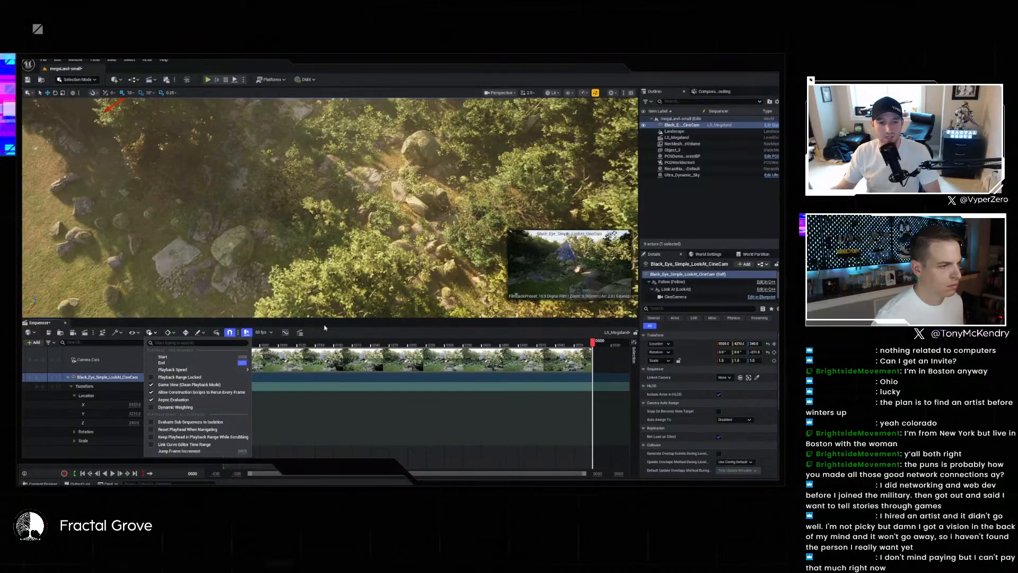
pyautogui.press('Return')
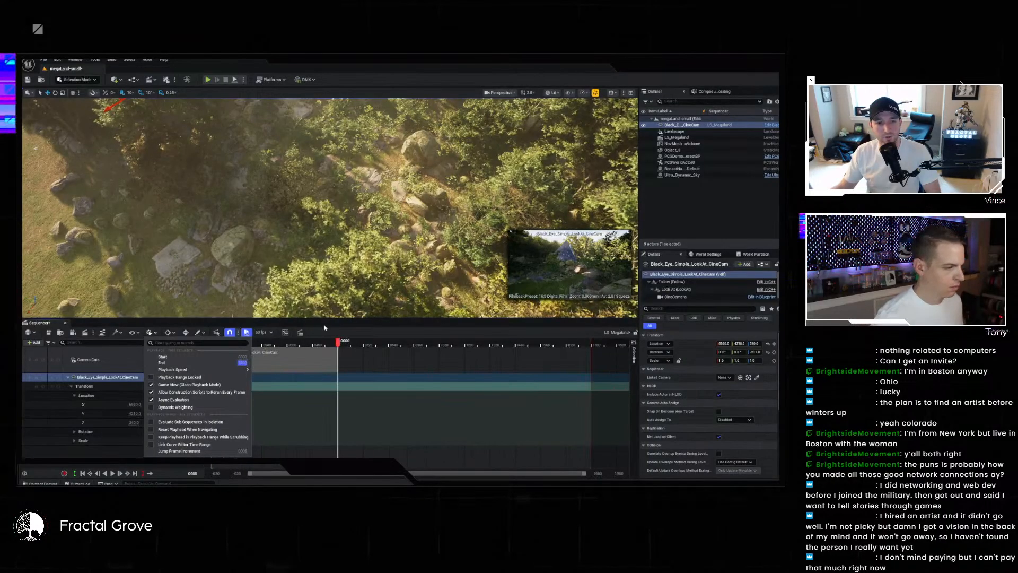
pyautogui.click(339, 344)
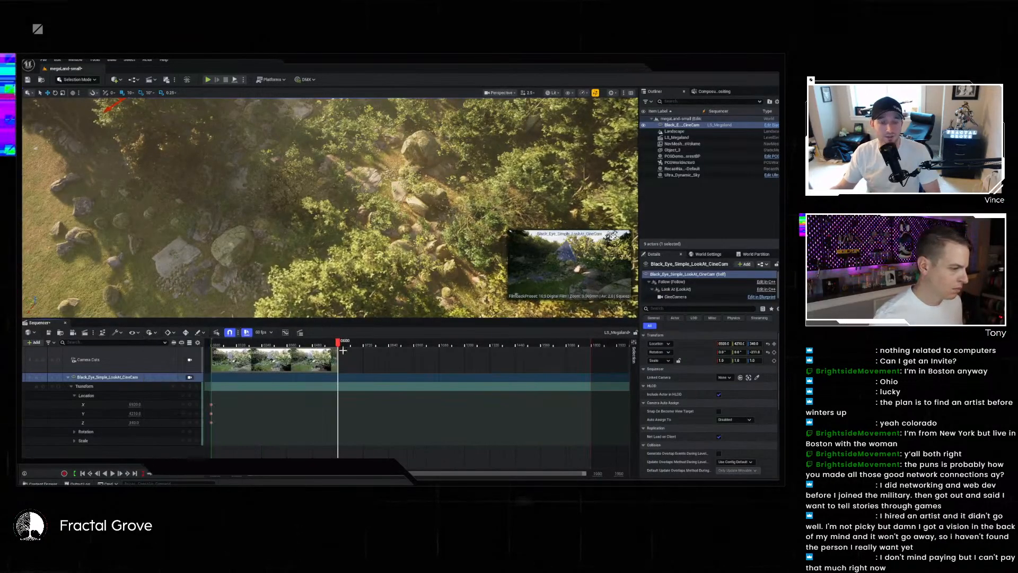
pyautogui.moveTo(338, 360); pyautogui.dragTo(591, 358)
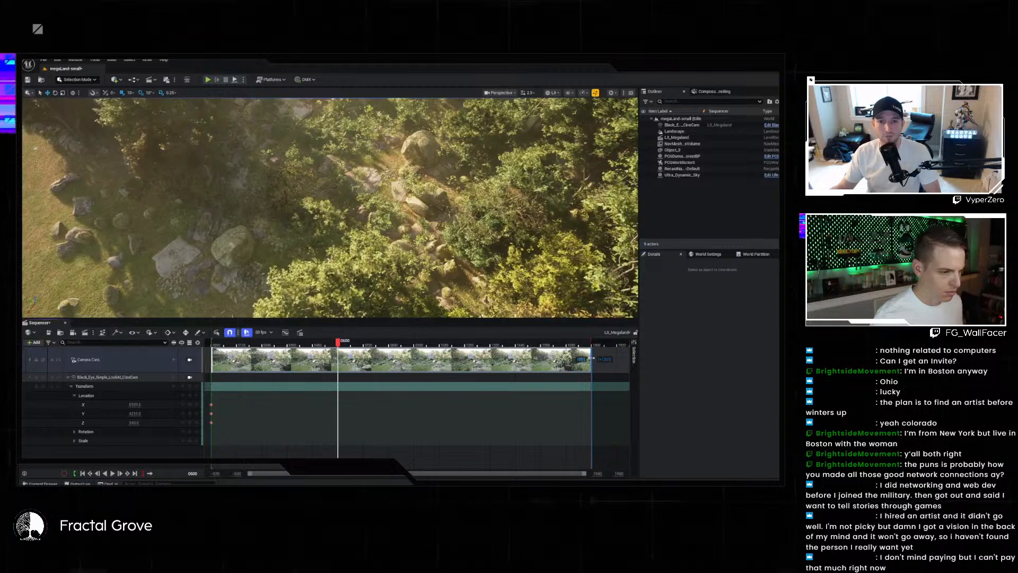
pyautogui.moveTo(591, 359); pyautogui.dragTo(592, 359)
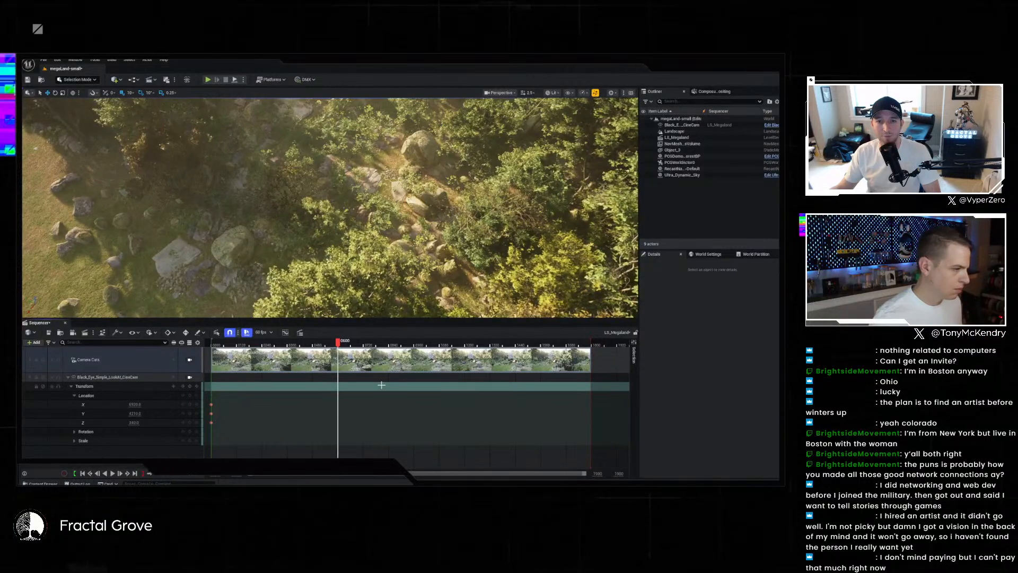
# - Try to move the Black_Eye_Simple_LookAt_CineCam from its start position to the other side of the crystal at frame 600
pyautogui.moveTo(343, 242); pyautogui.dragTo(363, 220, button='right')
pyautogui.click(685, 125)
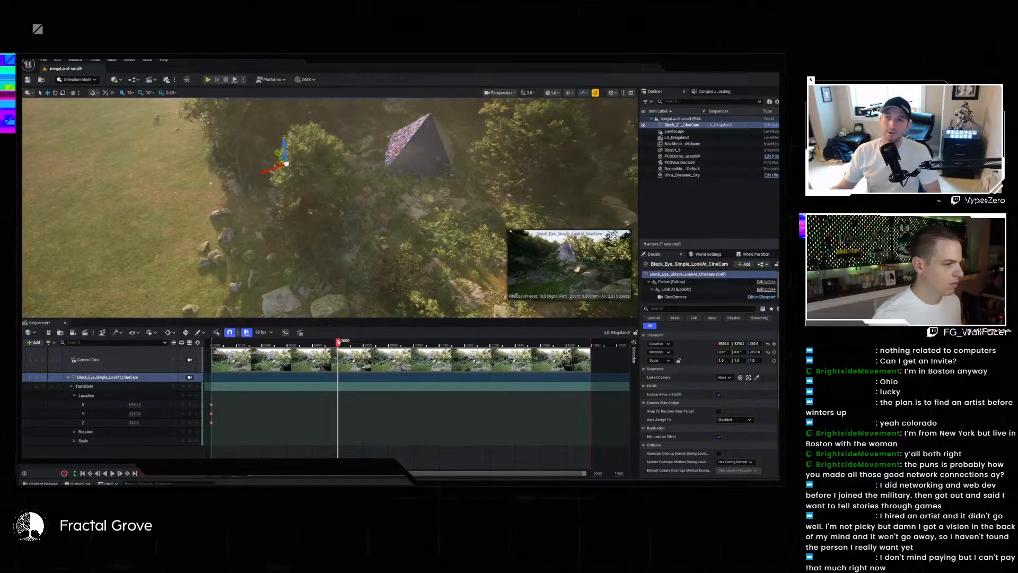
pyautogui.moveTo(365, 217)
pyautogui.mouseDown(button='right')
pyautogui.moveTo(403, 223)
pyautogui.moveTo(372, 221)
pyautogui.mouseUp(button='right')
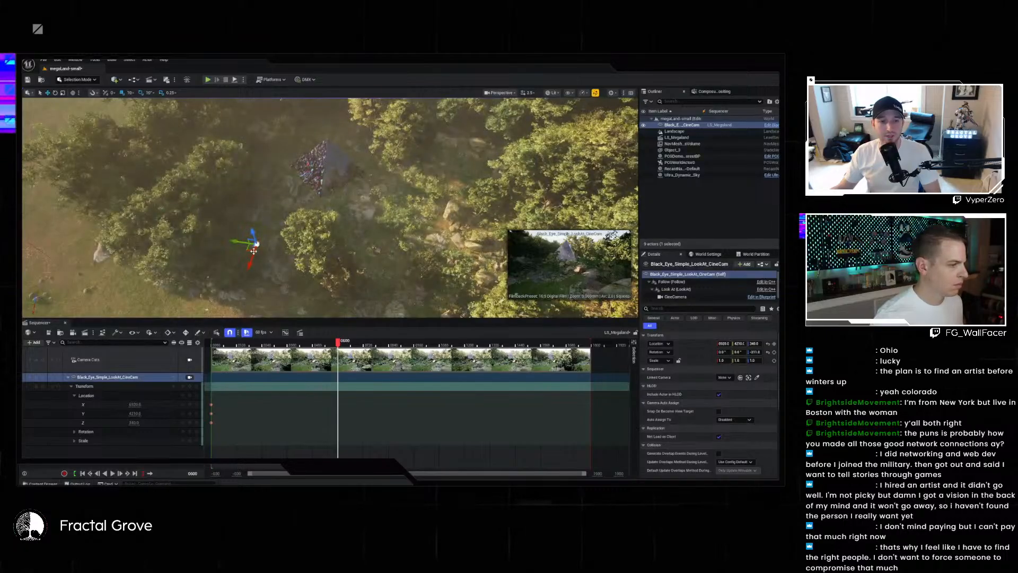
pyautogui.moveTo(245, 249); pyautogui.dragTo(449, 175)
pyautogui.moveTo(451, 168); pyautogui.dragTo(364, 230)
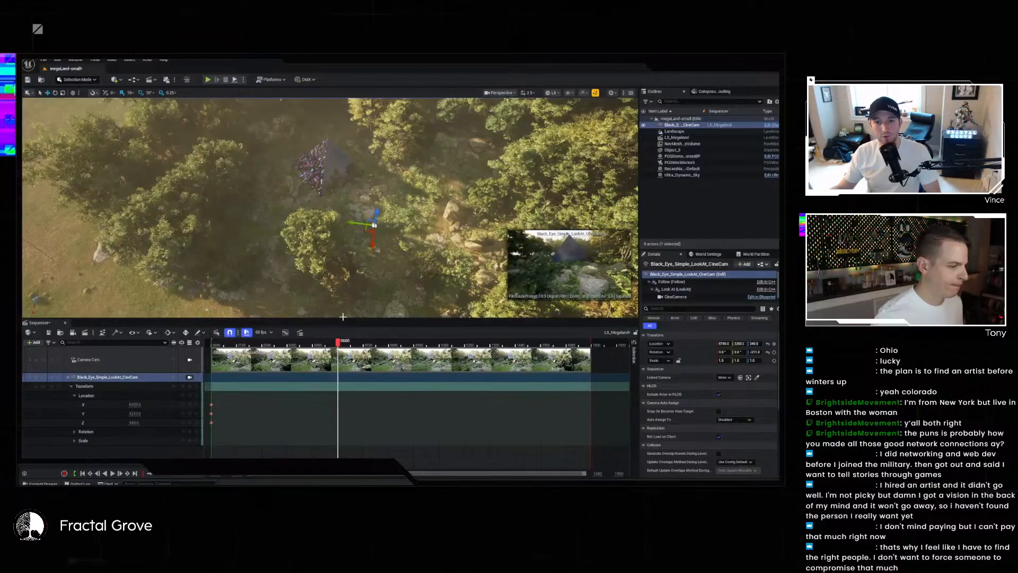
# - Key the camera's starting location at about frame 300, and try moving the camera across in front of the crystal
pyautogui.moveTo(327, 344); pyautogui.dragTo(274, 343)
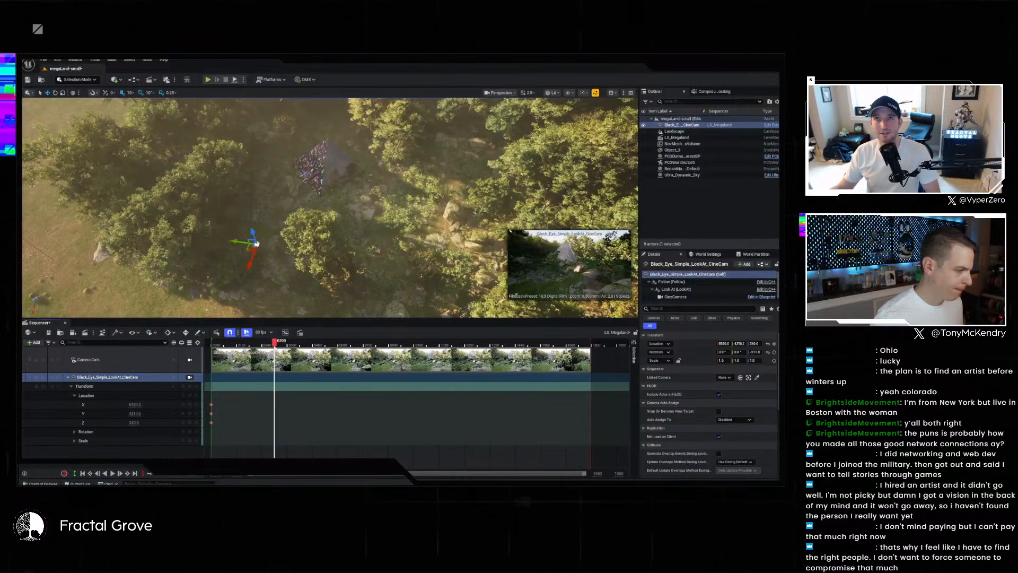
pyautogui.click(190, 396)
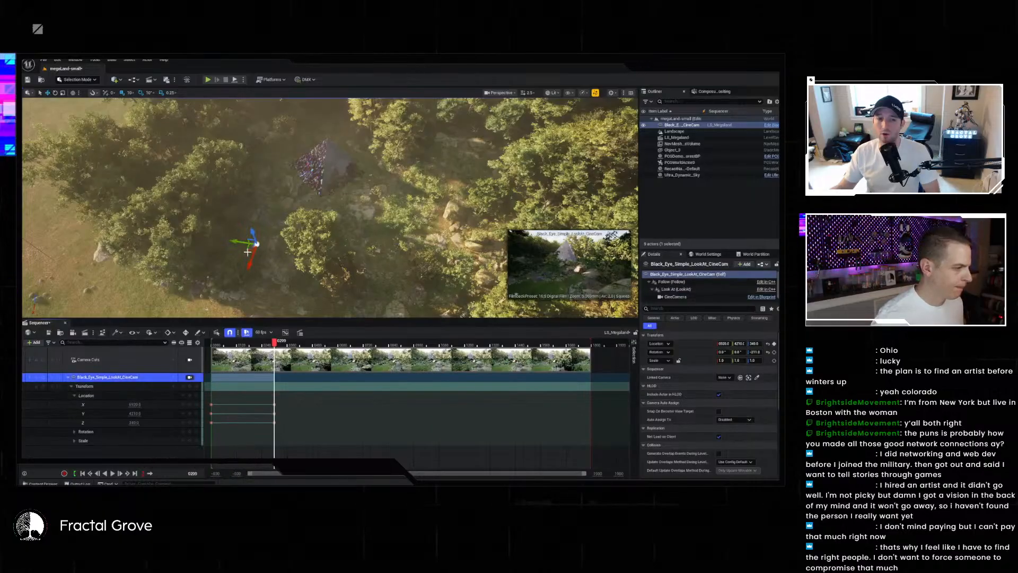
pyautogui.moveTo(248, 249); pyautogui.dragTo(382, 218)
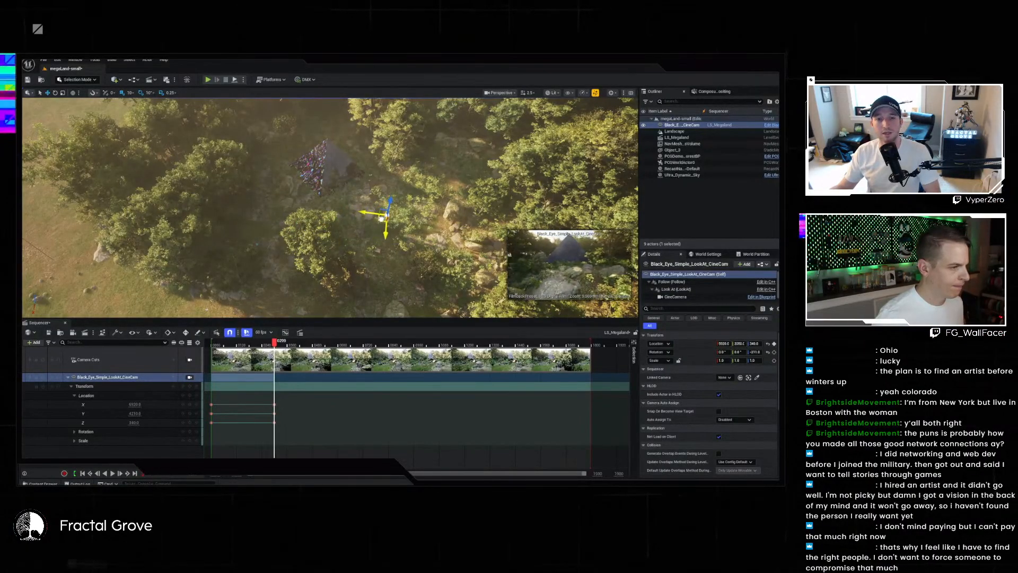
# - Move the look-at camera to the rocky clearing on the other side of the crystal and key its location at frame 600
pyautogui.moveTo(286, 342); pyautogui.dragTo(338, 340)
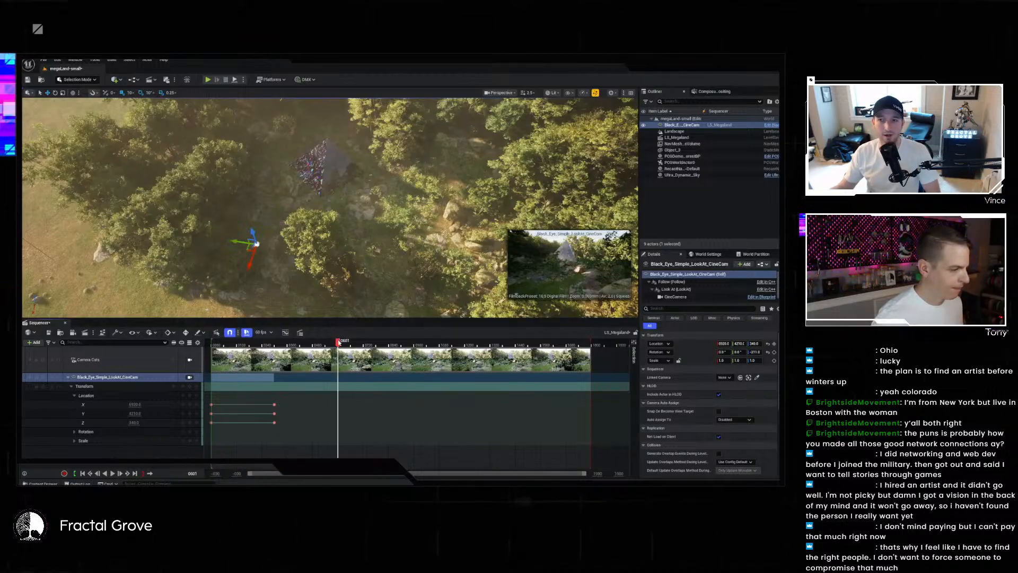
pyautogui.moveTo(339, 345); pyautogui.dragTo(338, 344)
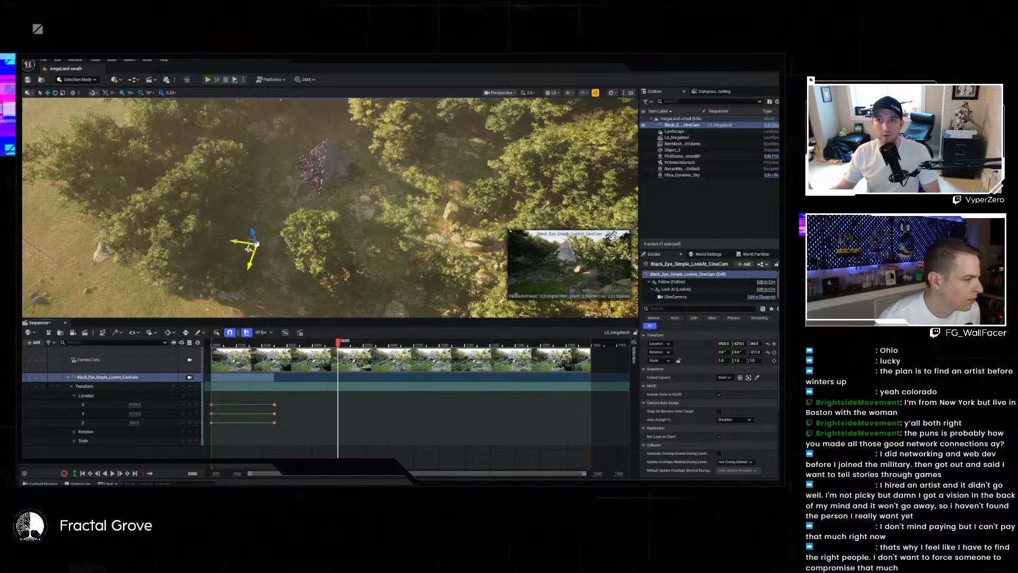
pyautogui.moveTo(248, 249); pyautogui.dragTo(420, 203)
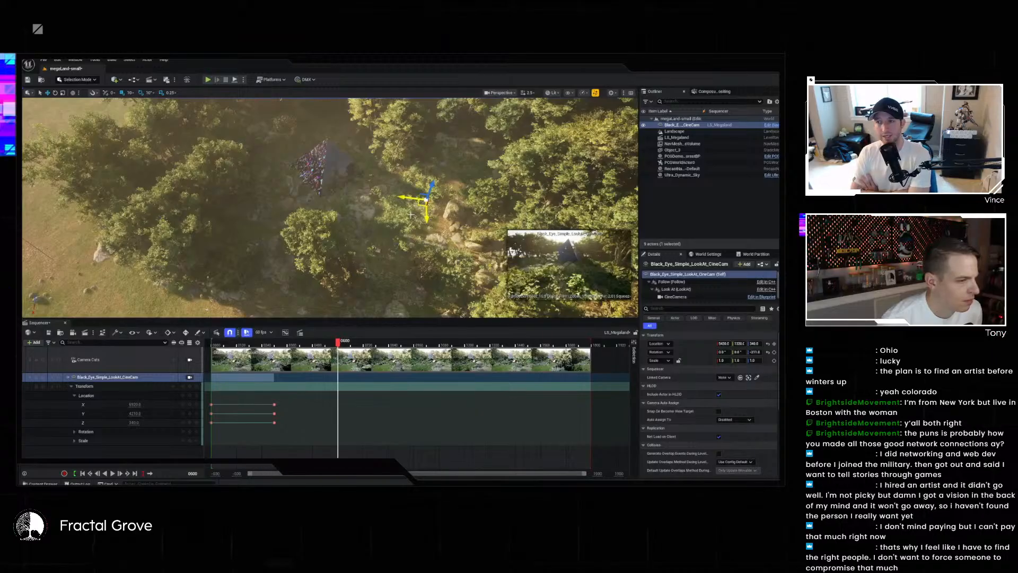
pyautogui.click(189, 396)
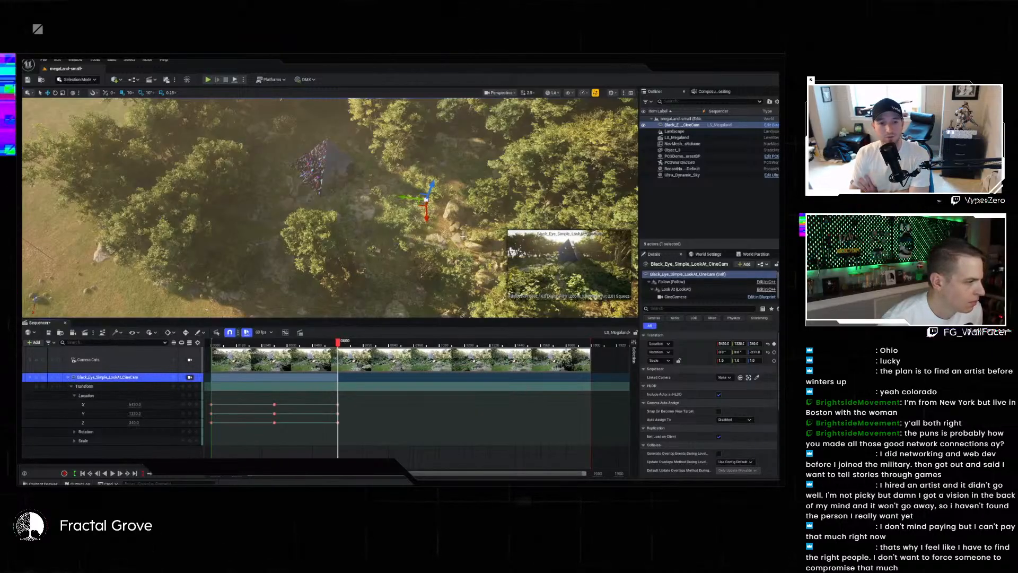
# - Move the camera farther around the crystal, key its location at about frame 900, and play the sequence from the start
pyautogui.moveTo(478, 162); pyautogui.dragTo(443, 218, button='right')
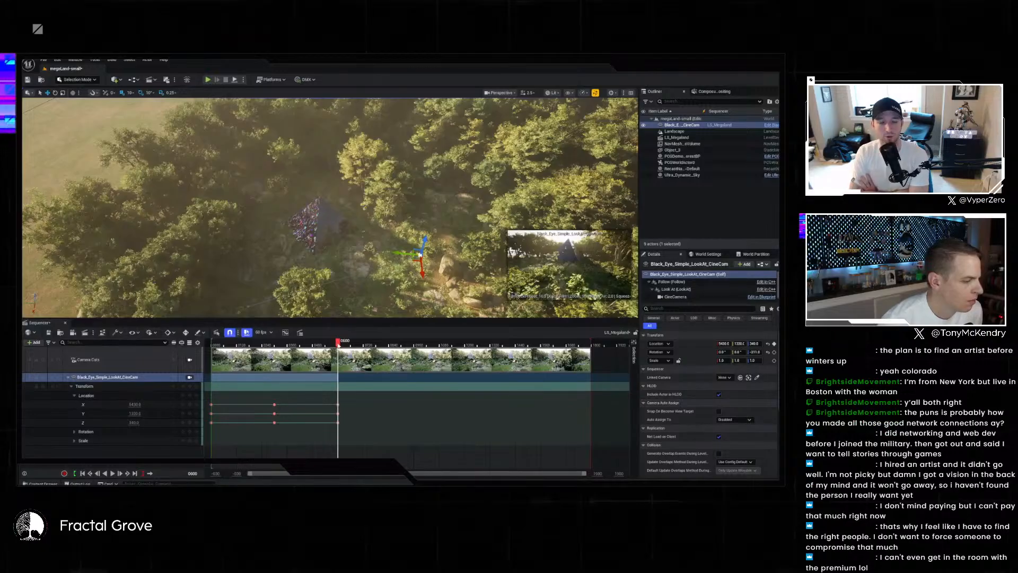
pyautogui.moveTo(348, 345); pyautogui.dragTo(402, 345)
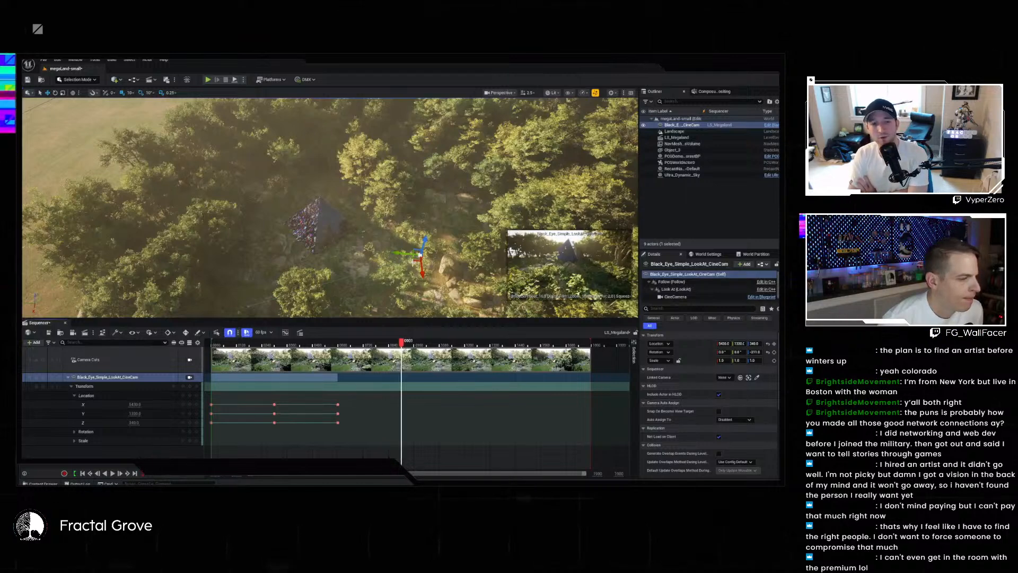
pyautogui.moveTo(419, 255); pyautogui.dragTo(427, 188)
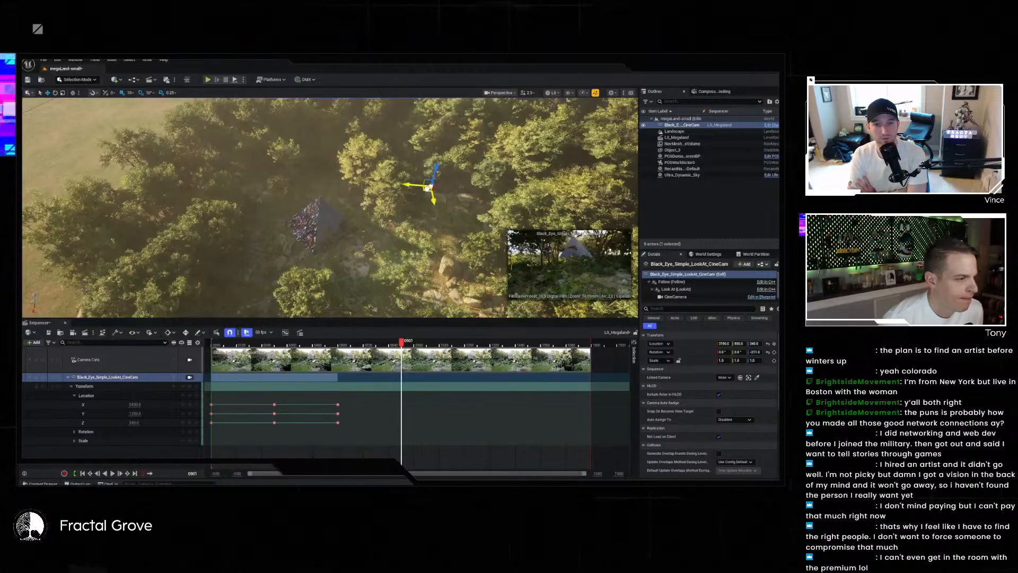
pyautogui.click(191, 404)
pyautogui.moveTo(227, 345); pyautogui.dragTo(211, 344)
pyautogui.press('space')
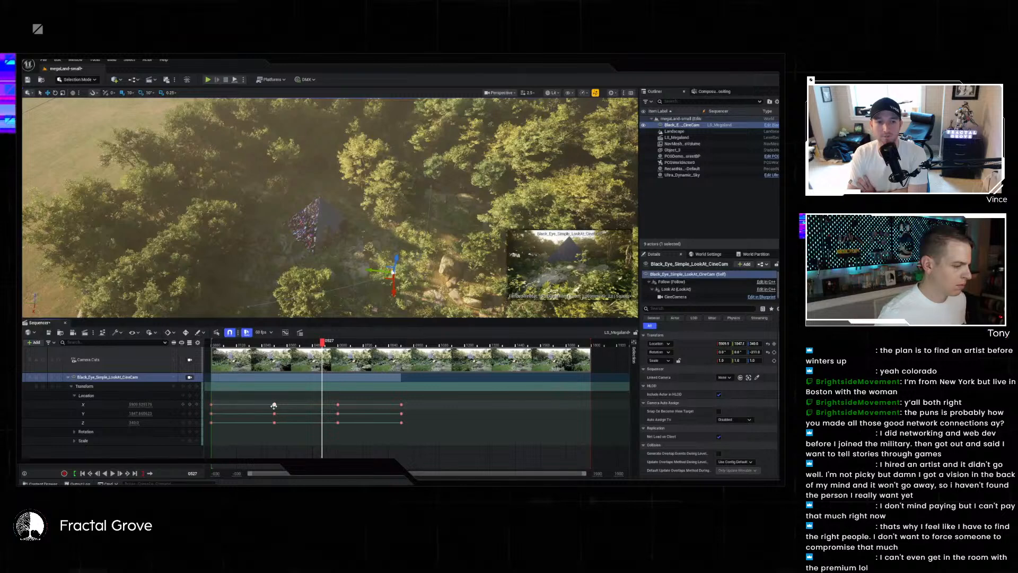
# - Delete the camera's X, Y and Z location keys at frame 0
pyautogui.click(211, 404)
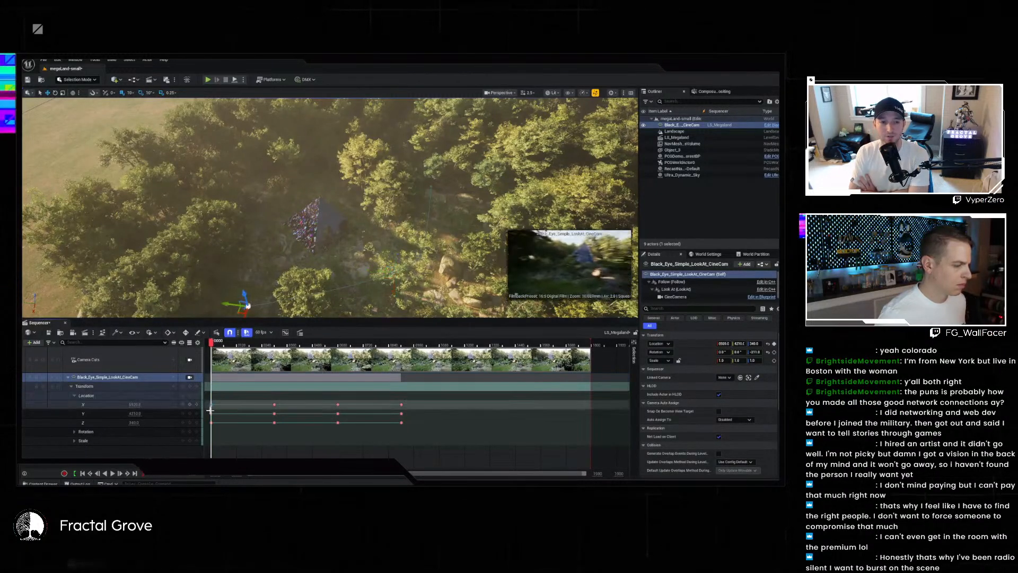
pyautogui.press('Delete')
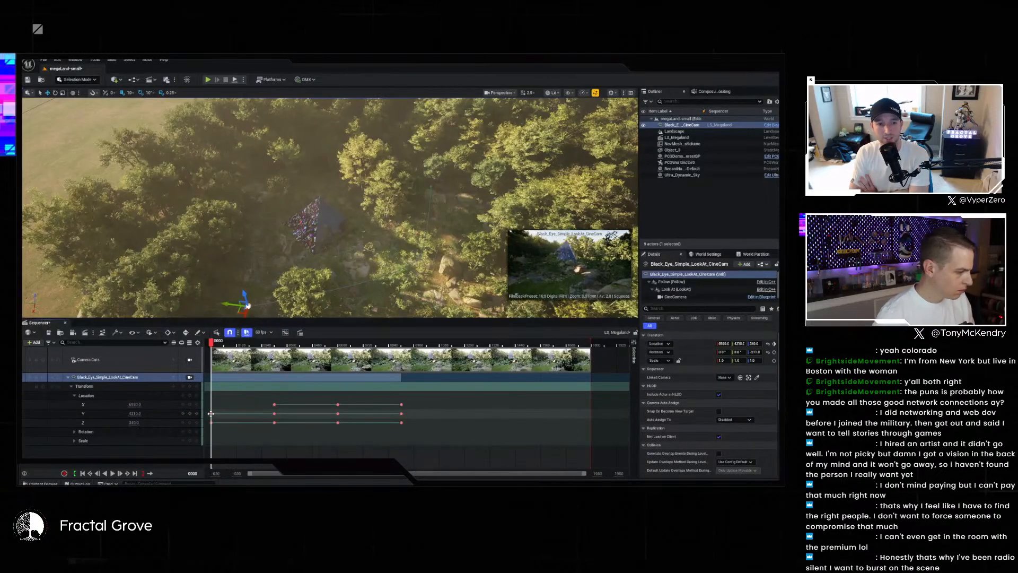
pyautogui.click(212, 414)
pyautogui.press('Delete')
pyautogui.click(212, 423)
pyautogui.press('Delete')
# - Shift all remaining location keys earlier so the first set starts at frame 0, and play back the camera move
pyautogui.moveTo(268, 402); pyautogui.dragTo(409, 432)
pyautogui.moveTo(272, 404); pyautogui.dragTo(210, 404)
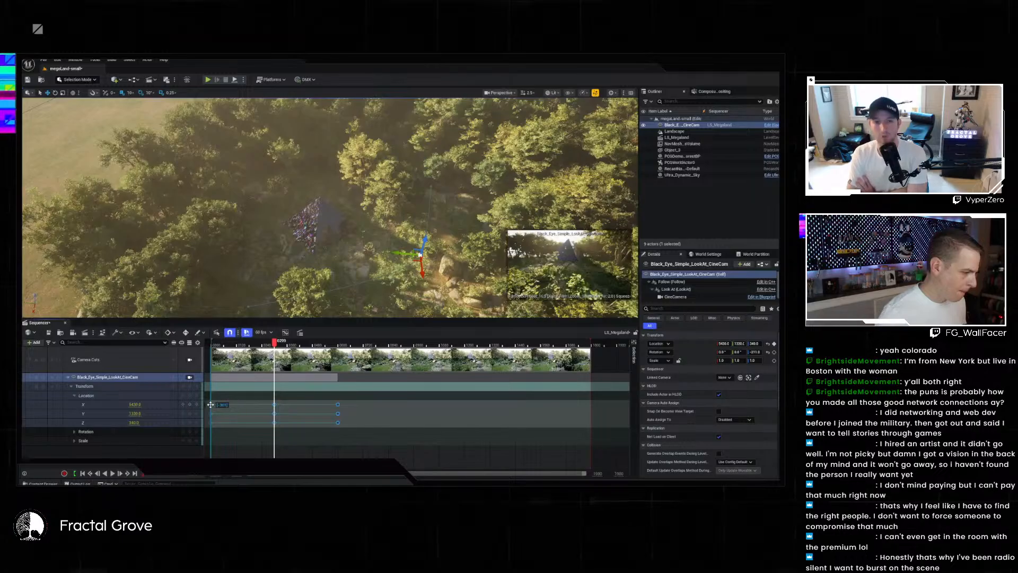
pyautogui.moveTo(211, 404); pyautogui.dragTo(211, 404)
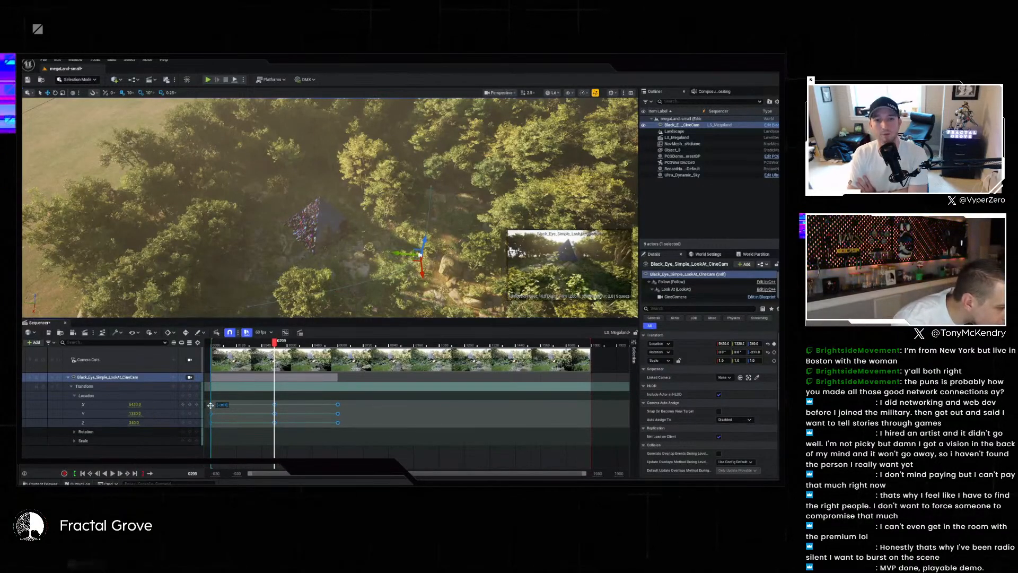
pyautogui.moveTo(275, 342); pyautogui.dragTo(204, 342)
pyautogui.press('space')
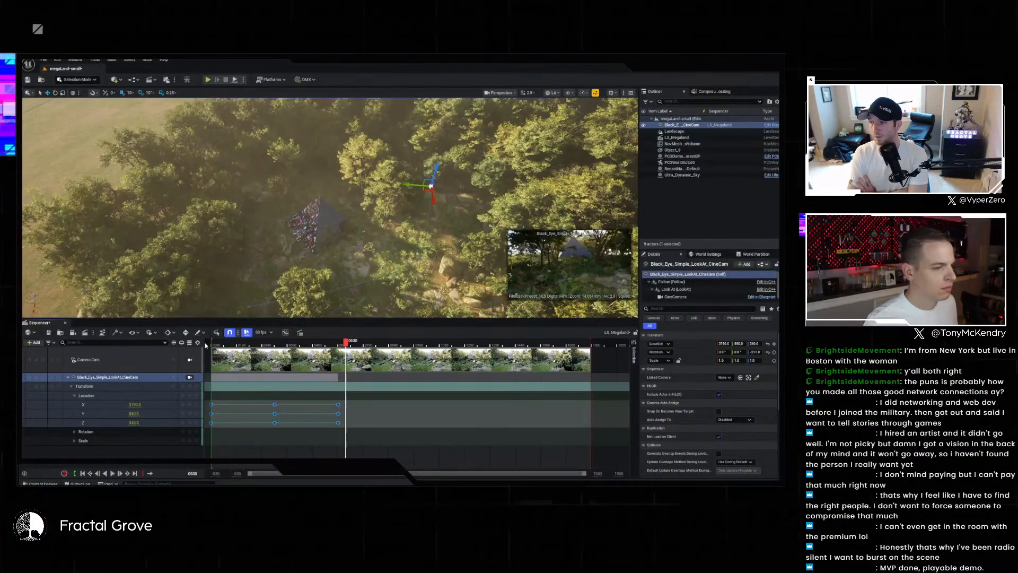
# - Move the camera to the trees behind the crystal and key its location at about frame 900
pyautogui.moveTo(344, 199)
pyautogui.mouseDown(button='right')
pyautogui.moveTo(346, 215)
pyautogui.moveTo(360, 186)
pyautogui.moveTo(353, 144)
pyautogui.moveTo(348, 234)
pyautogui.moveTo(348, 210)
pyautogui.mouseUp(button='right')
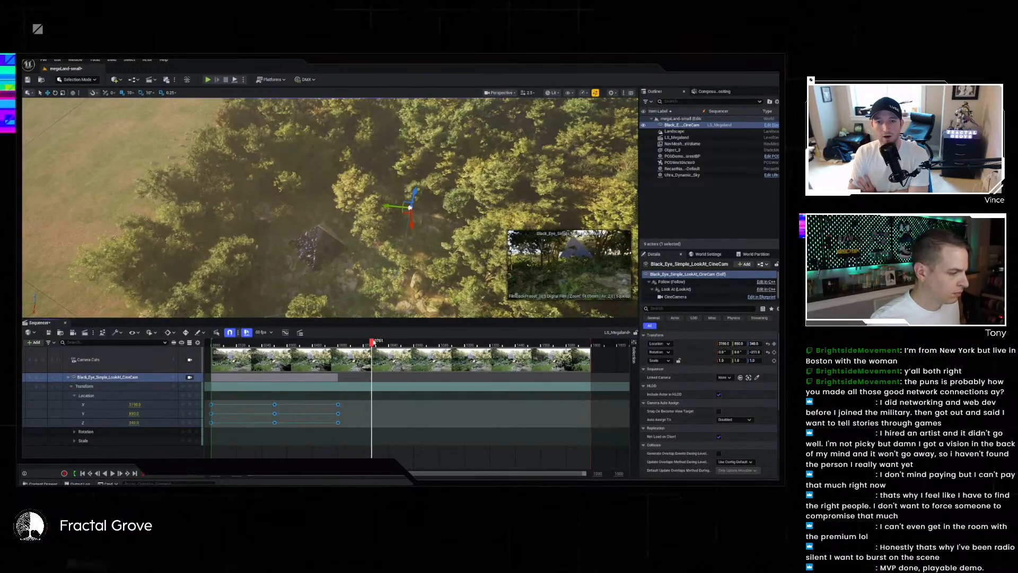
pyautogui.moveTo(379, 342); pyautogui.dragTo(391, 343)
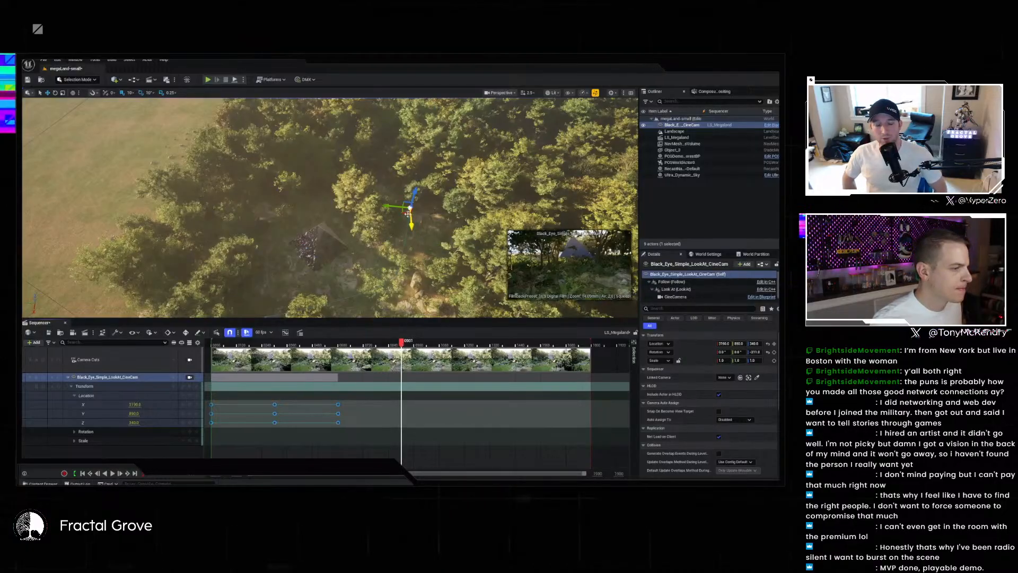
pyautogui.moveTo(405, 212); pyautogui.dragTo(363, 170)
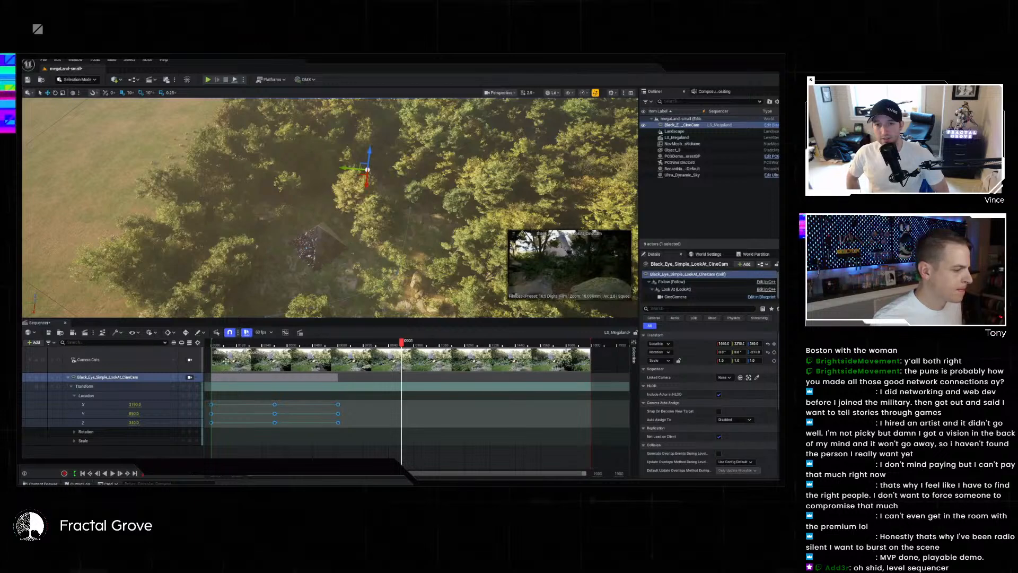
pyautogui.click(190, 395)
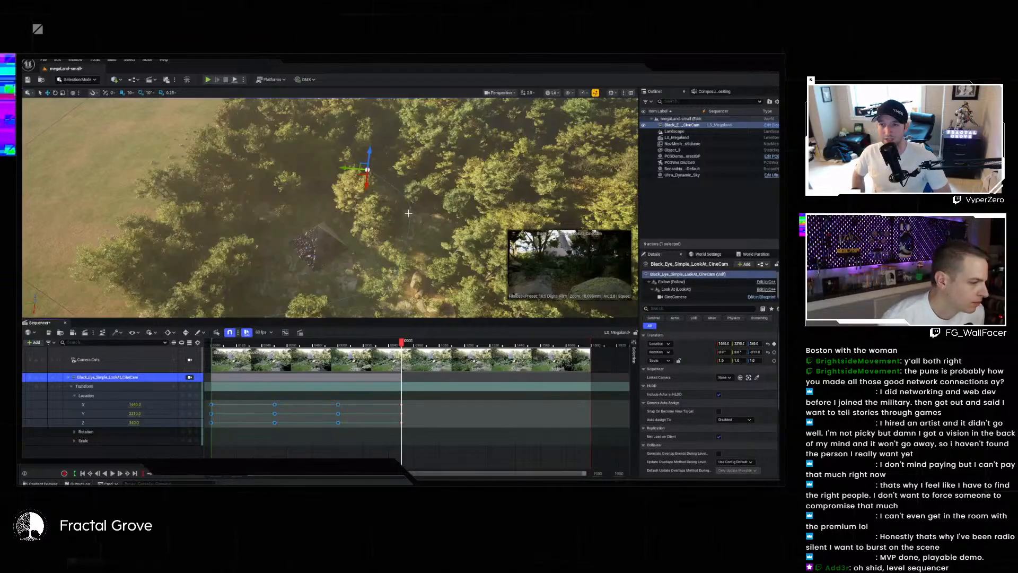
# - Move the camera across behind the crystal toward the open field and key its location at frame 1200
pyautogui.click(420, 342)
pyautogui.moveTo(426, 344); pyautogui.dragTo(465, 343)
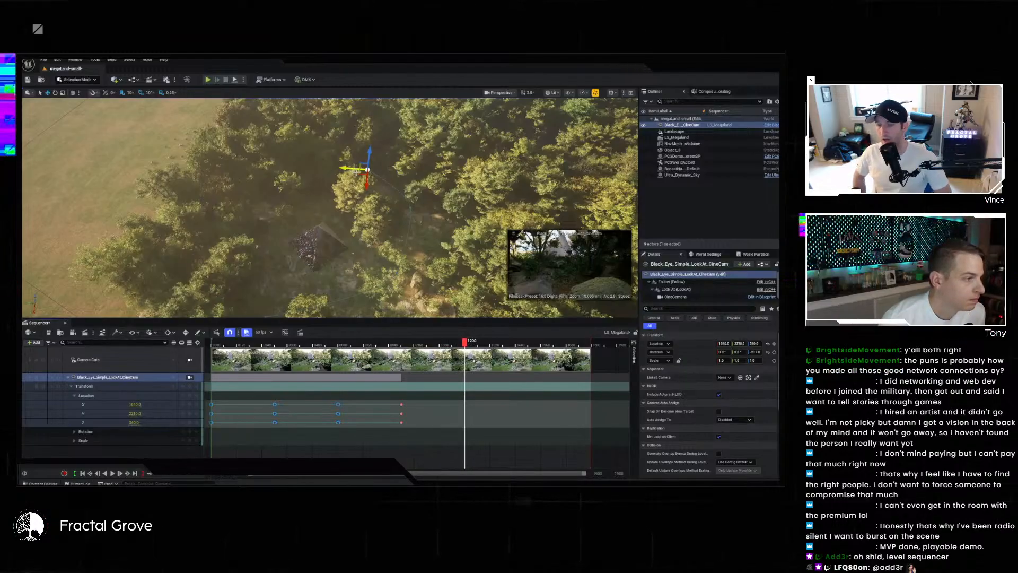
pyautogui.moveTo(360, 173); pyautogui.dragTo(262, 178)
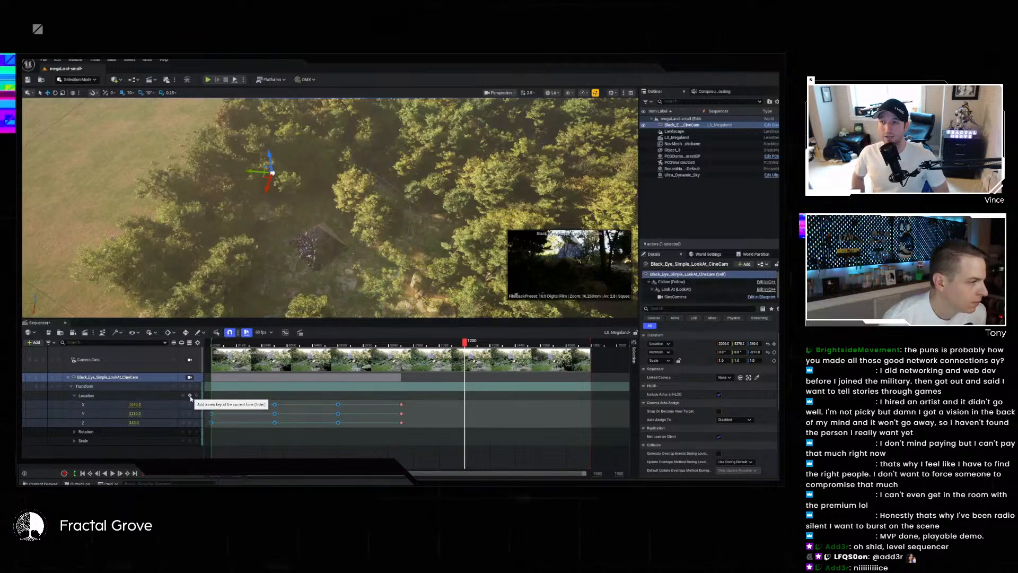
pyautogui.click(190, 395)
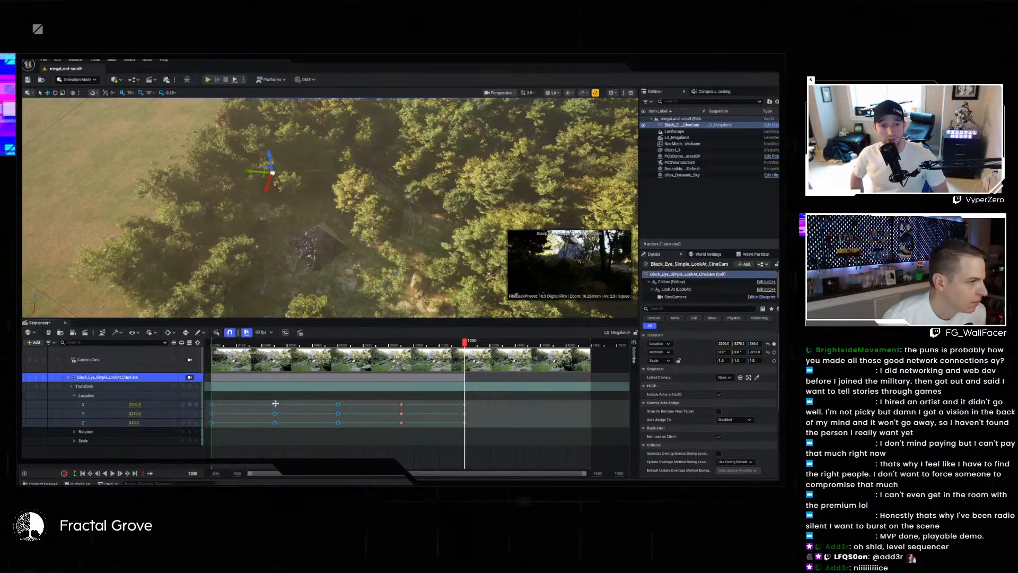
# - Try keying the camera's whole transform at frame 1500 from the field side of the crystal, and undo the key and move
pyautogui.moveTo(468, 344); pyautogui.dragTo(525, 345)
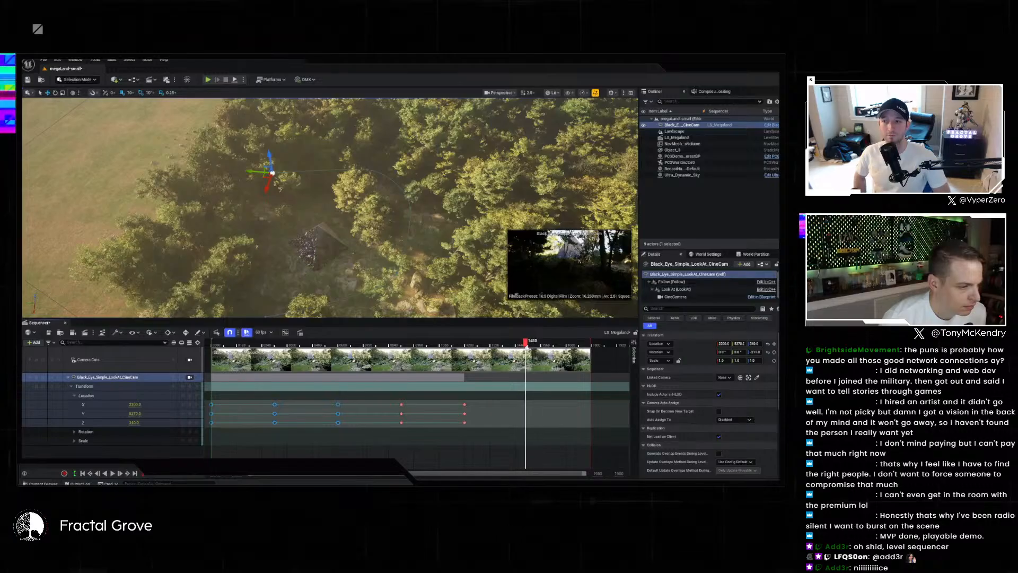
pyautogui.moveTo(527, 347); pyautogui.dragTo(529, 348)
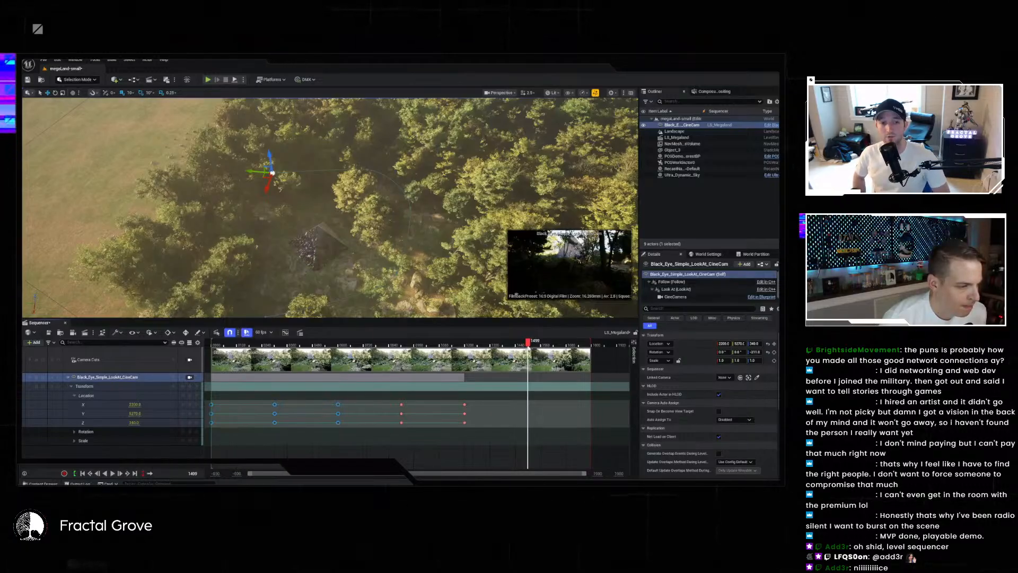
pyautogui.moveTo(529, 348); pyautogui.dragTo(530, 348)
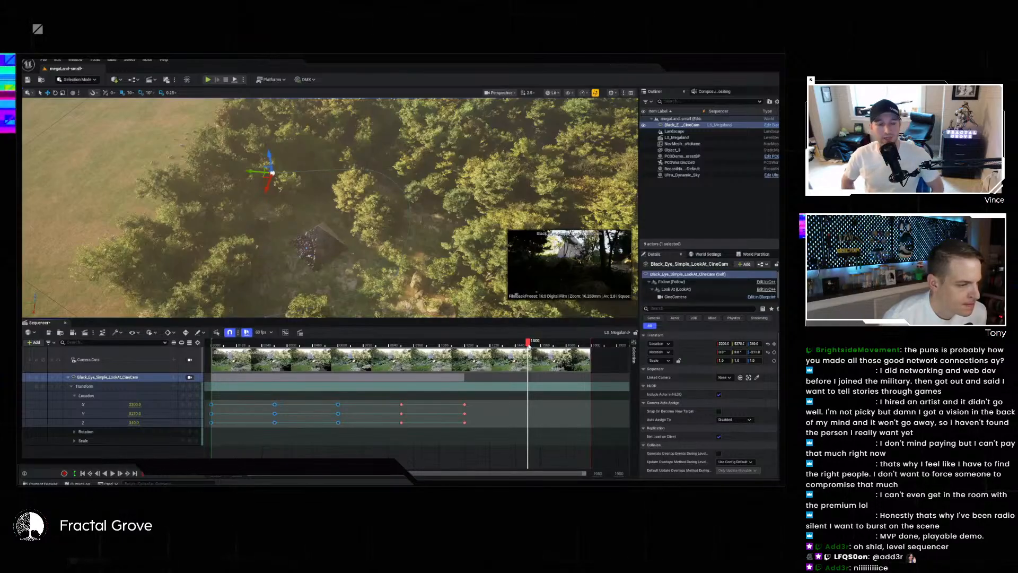
pyautogui.moveTo(403, 228)
pyautogui.mouseDown(button='right')
pyautogui.moveTo(390, 175)
pyautogui.moveTo(403, 236)
pyautogui.mouseUp(button='right')
pyautogui.moveTo(297, 157); pyautogui.dragTo(276, 171, button='right')
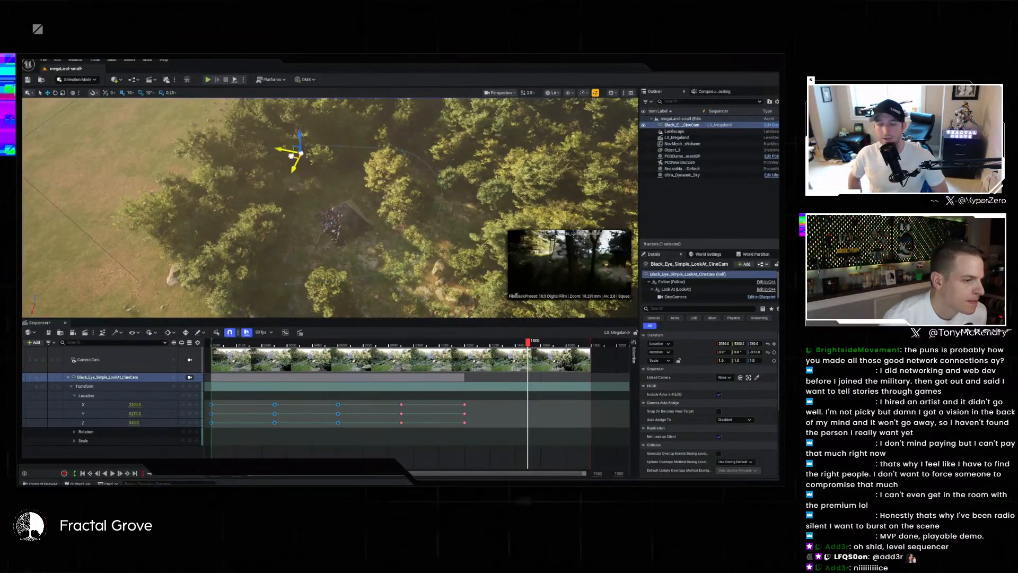
pyautogui.moveTo(296, 148); pyautogui.dragTo(275, 194)
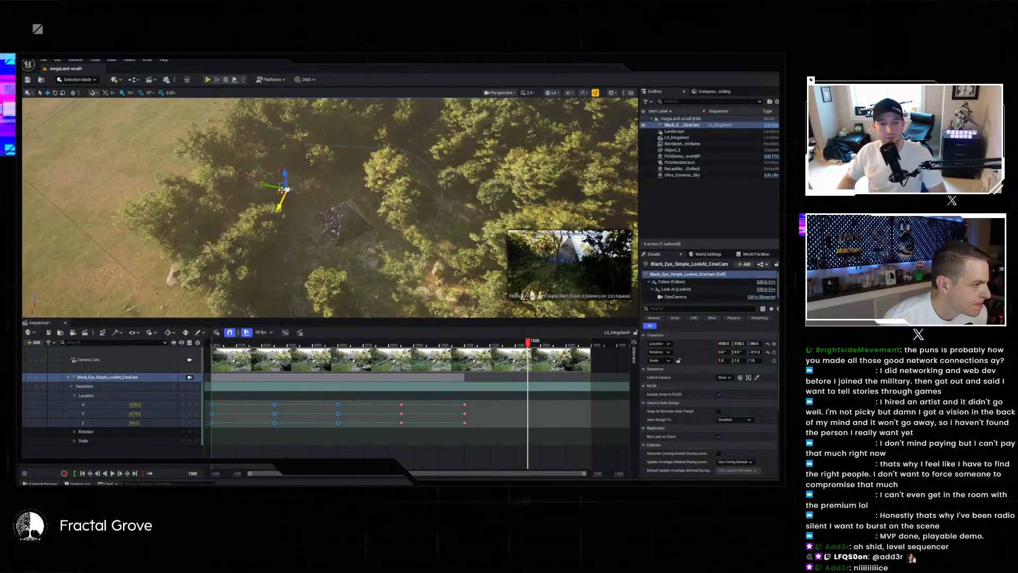
pyautogui.moveTo(277, 194); pyautogui.dragTo(231, 212)
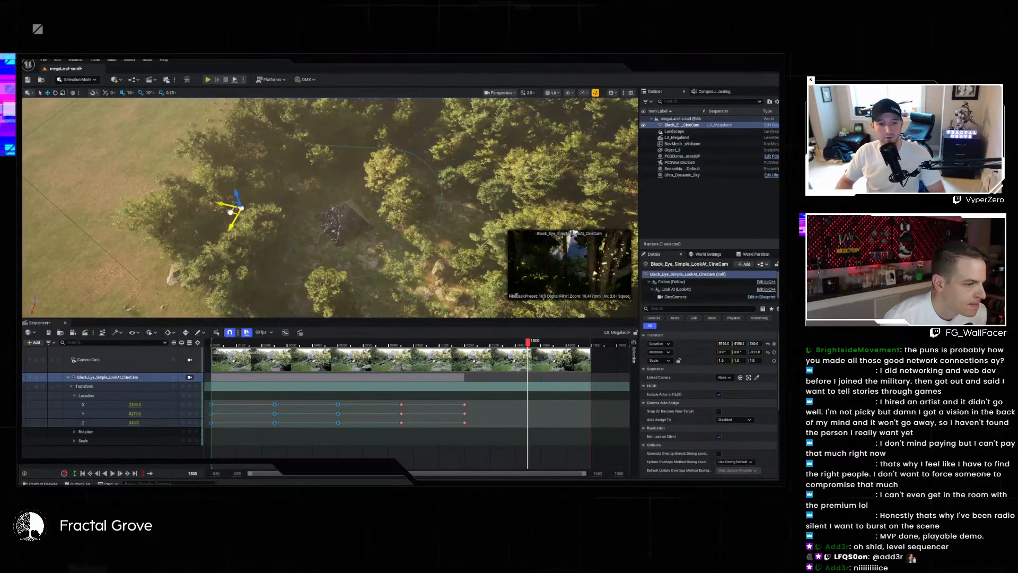
pyautogui.click(191, 387)
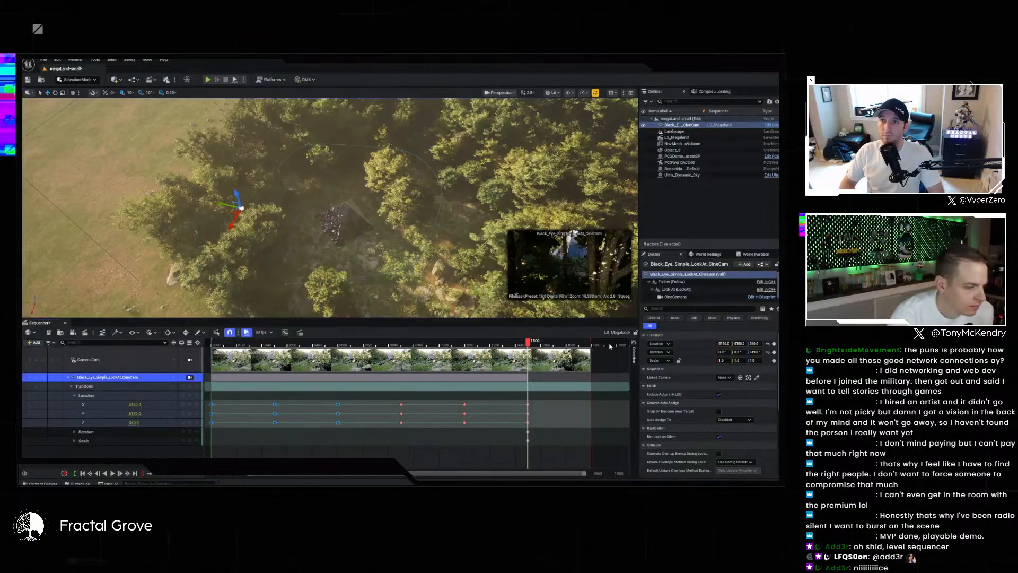
pyautogui.hotkey('ctrl', 'z')
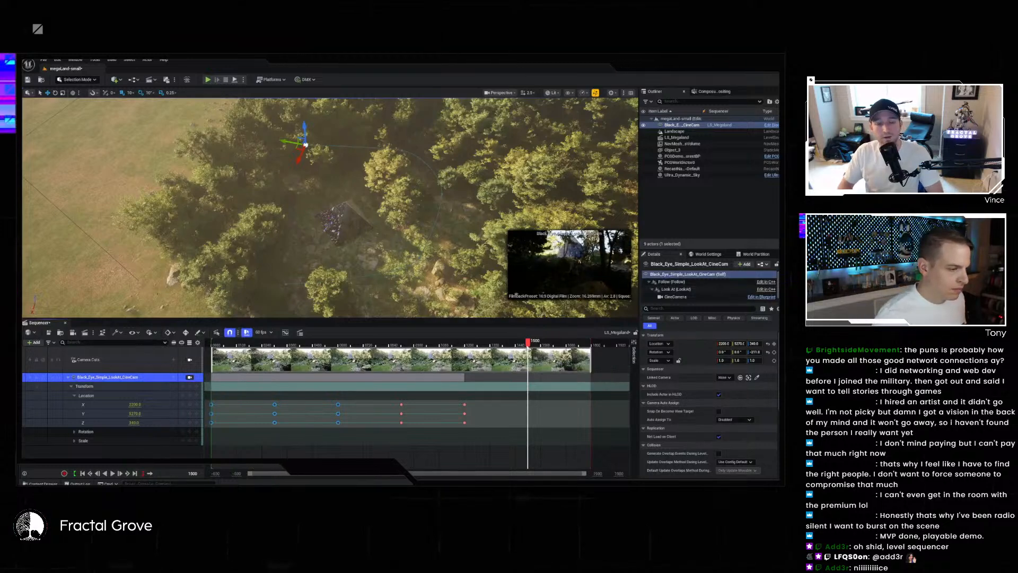
# - Move the camera to the trees on the crystal's field side and key only its location at frame 1500
pyautogui.moveTo(530, 345)
pyautogui.mouseDown()
pyautogui.moveTo(459, 344)
pyautogui.moveTo(527, 344)
pyautogui.mouseUp()
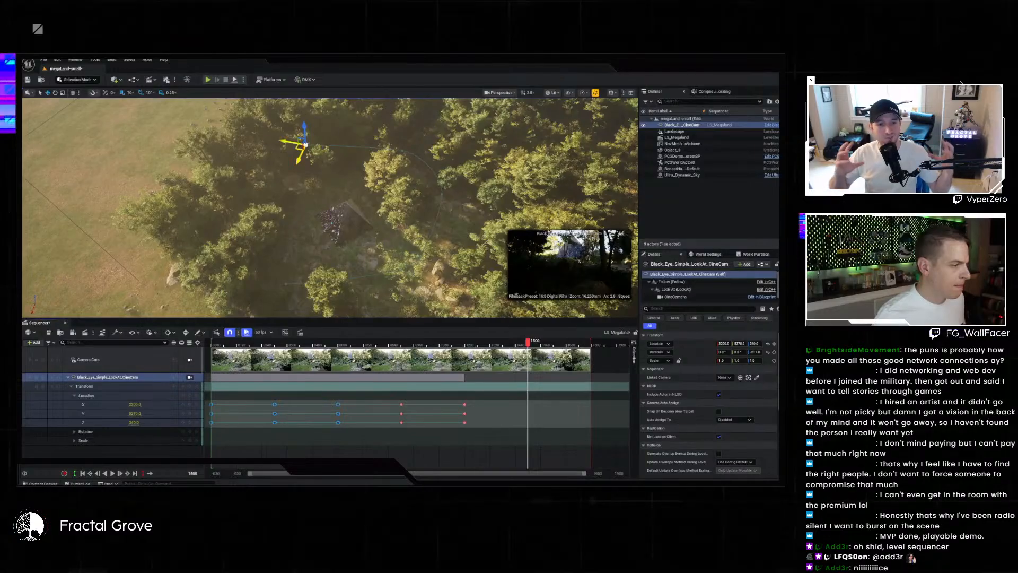
pyautogui.moveTo(295, 148); pyautogui.dragTo(272, 159)
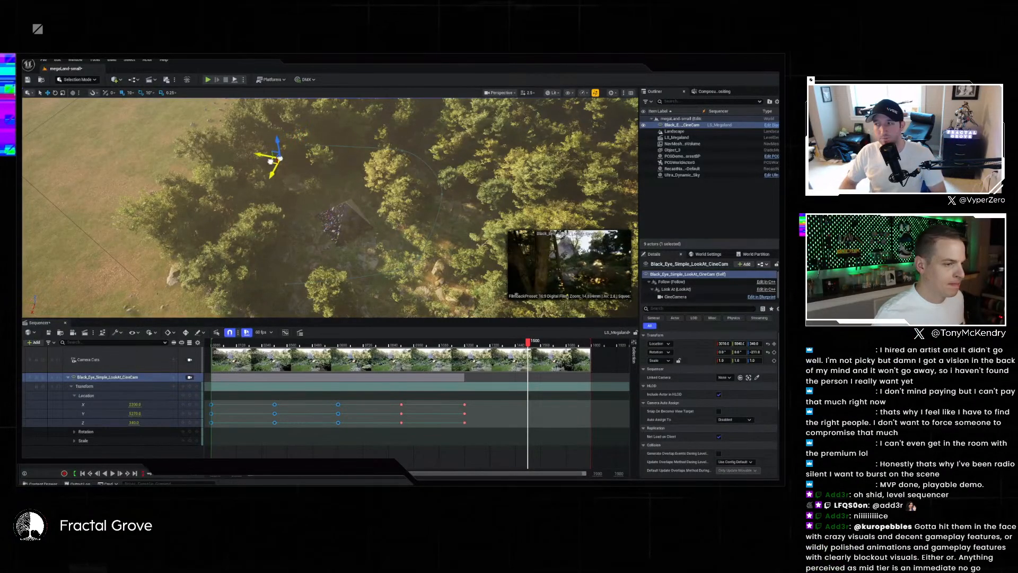
pyautogui.moveTo(251, 171); pyautogui.dragTo(257, 172)
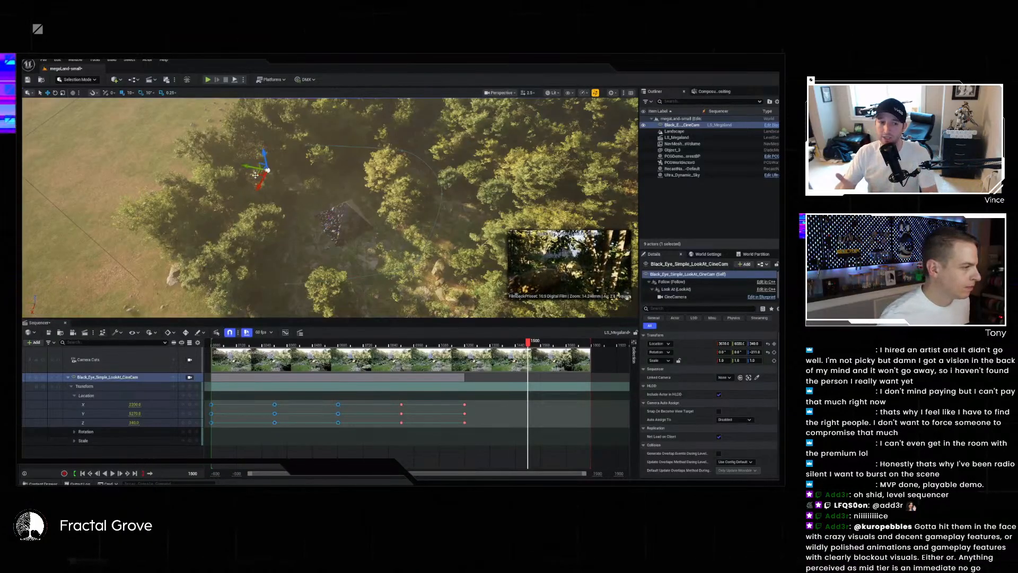
pyautogui.moveTo(256, 173); pyautogui.dragTo(235, 210)
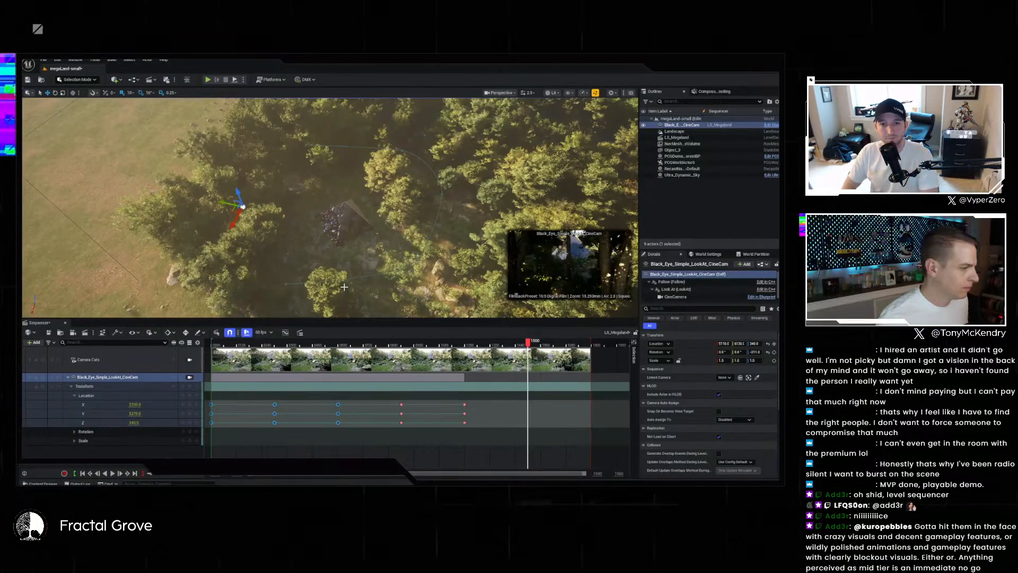
pyautogui.click(189, 397)
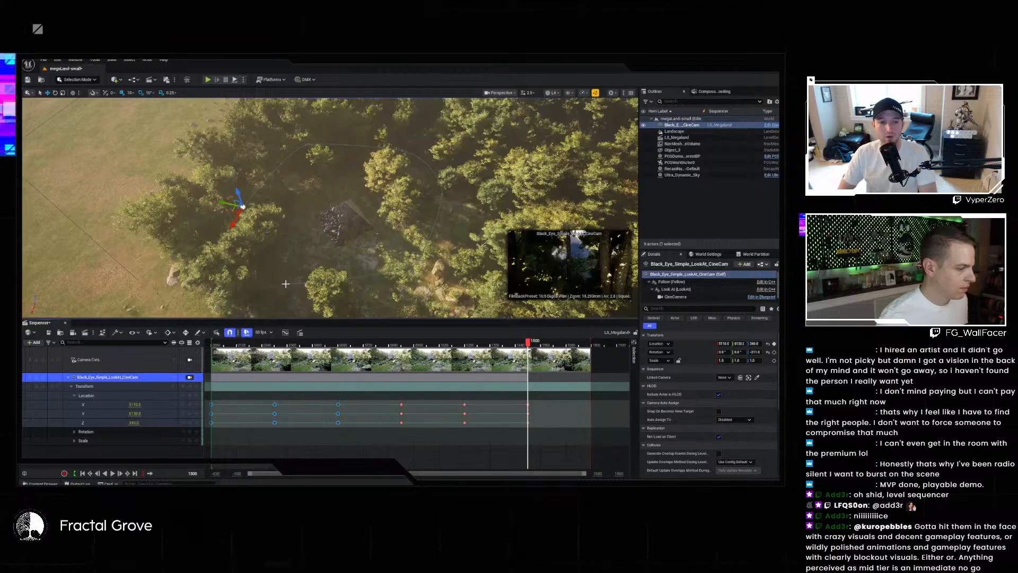
# - Try copying the camera's Location track at frame 0 and pasting it at frame 1800
pyautogui.click(286, 284)
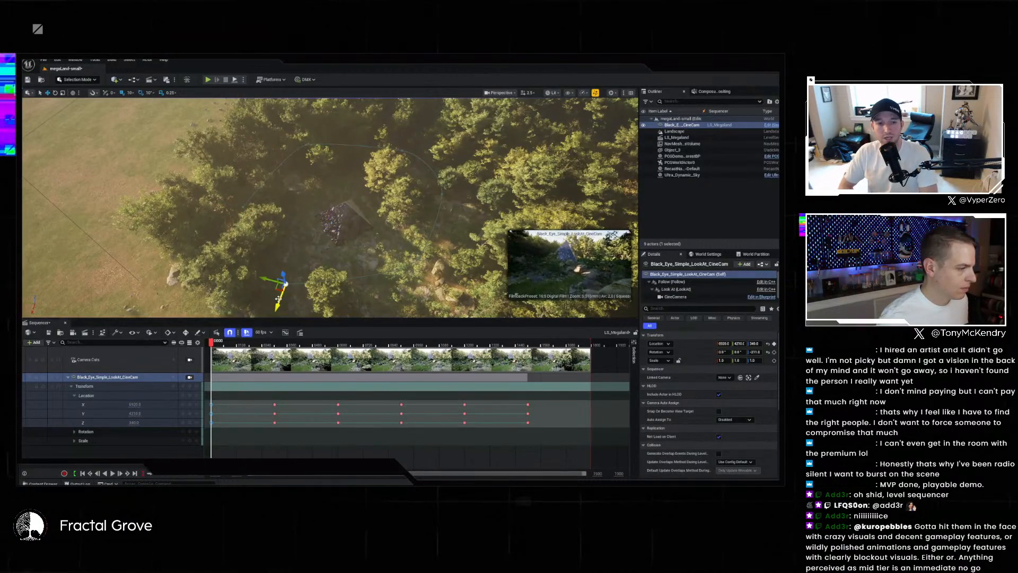
pyautogui.rightClick(151, 398)
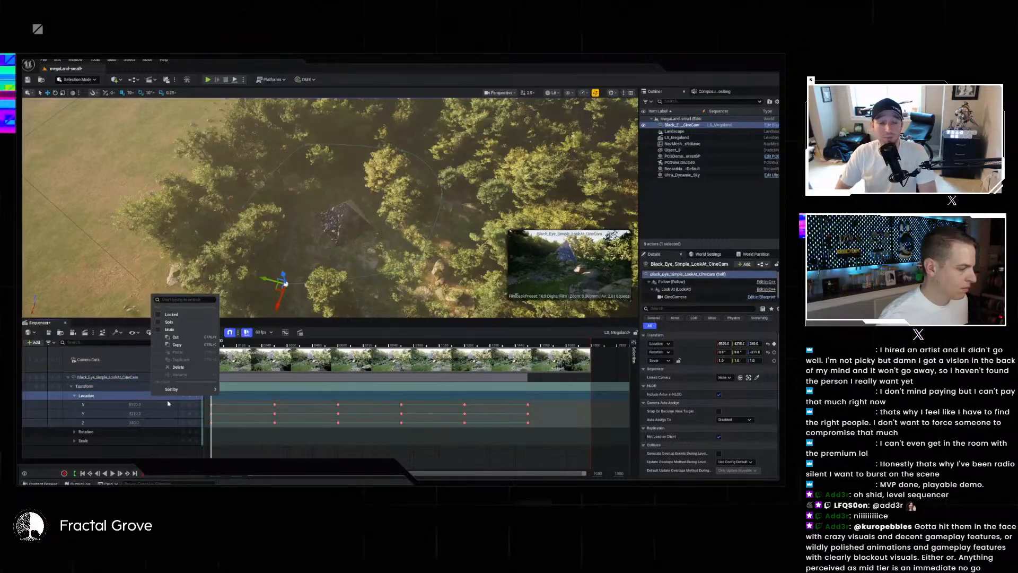
pyautogui.click(177, 345)
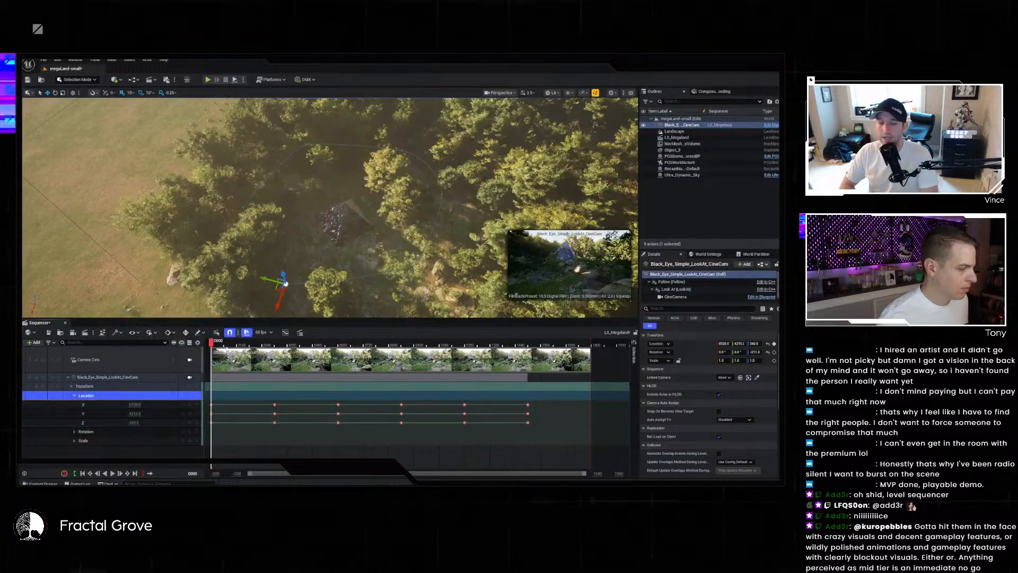
pyautogui.moveTo(211, 344); pyautogui.dragTo(592, 359)
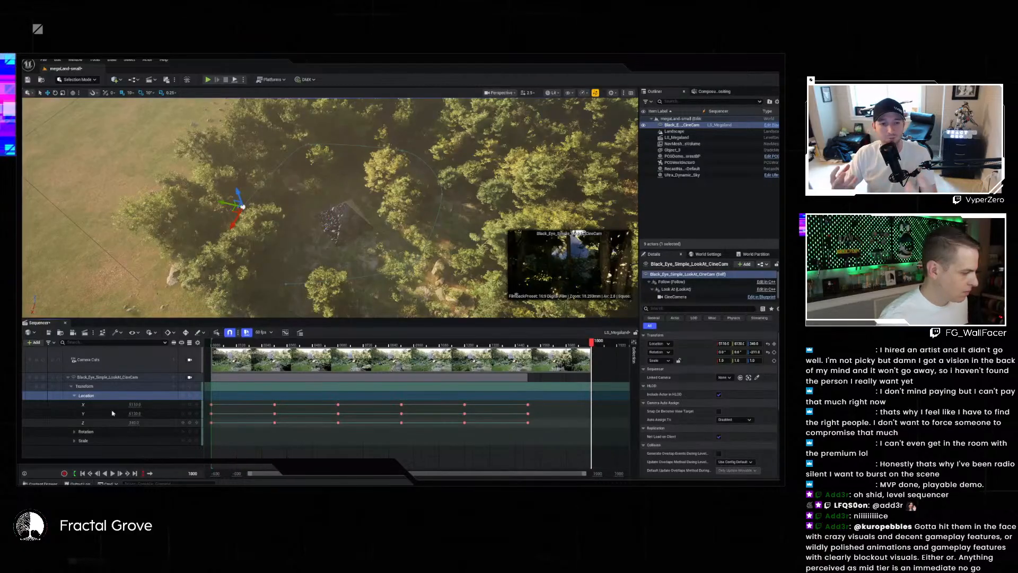
pyautogui.rightClick(147, 399)
pyautogui.click(174, 353)
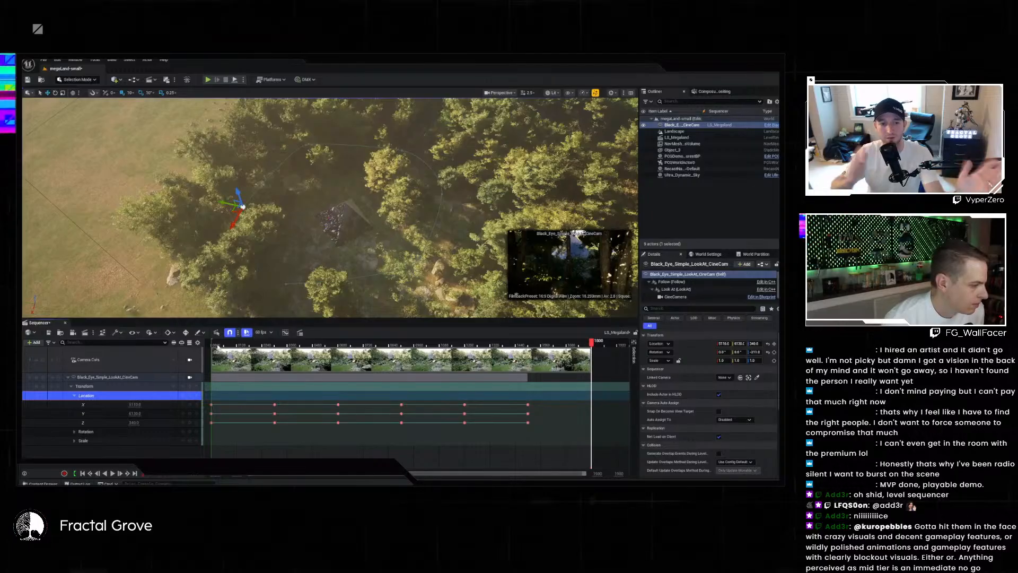
# - Copy the camera's location value from frame 0, paste it at frame 1800, and key the location there to close the orbit
pyautogui.click(286, 284)
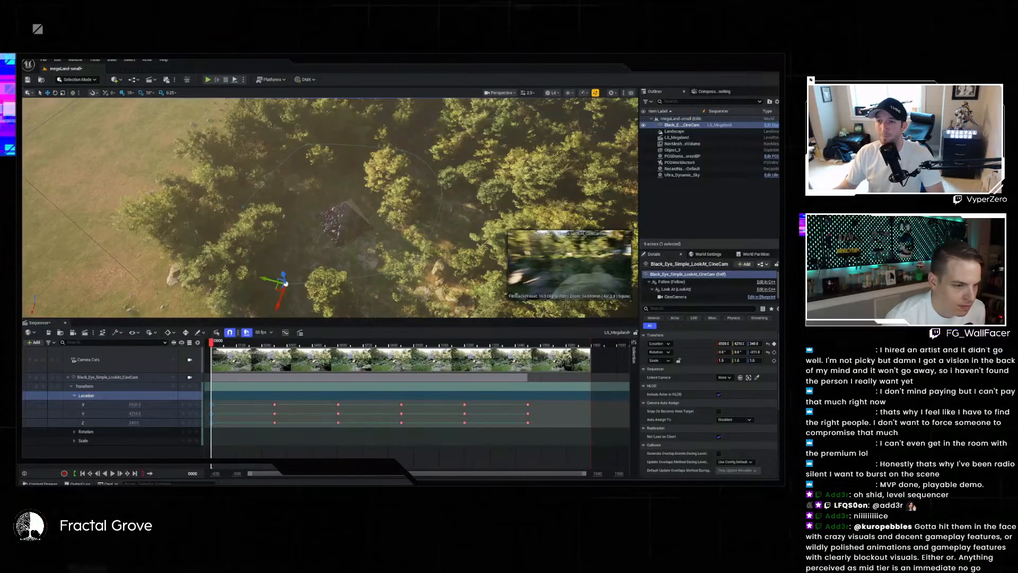
pyautogui.rightClick(693, 346)
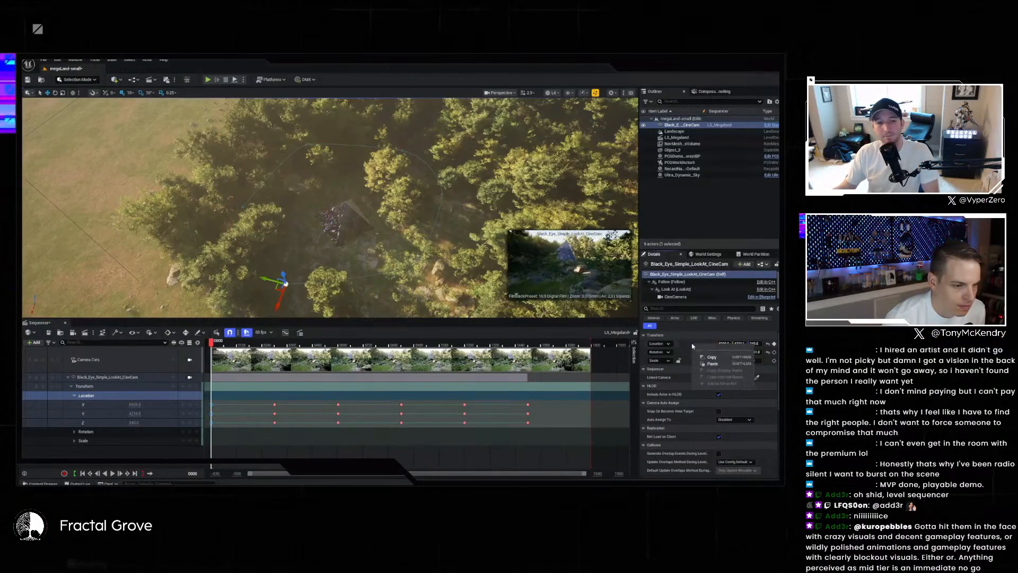
pyautogui.click(712, 358)
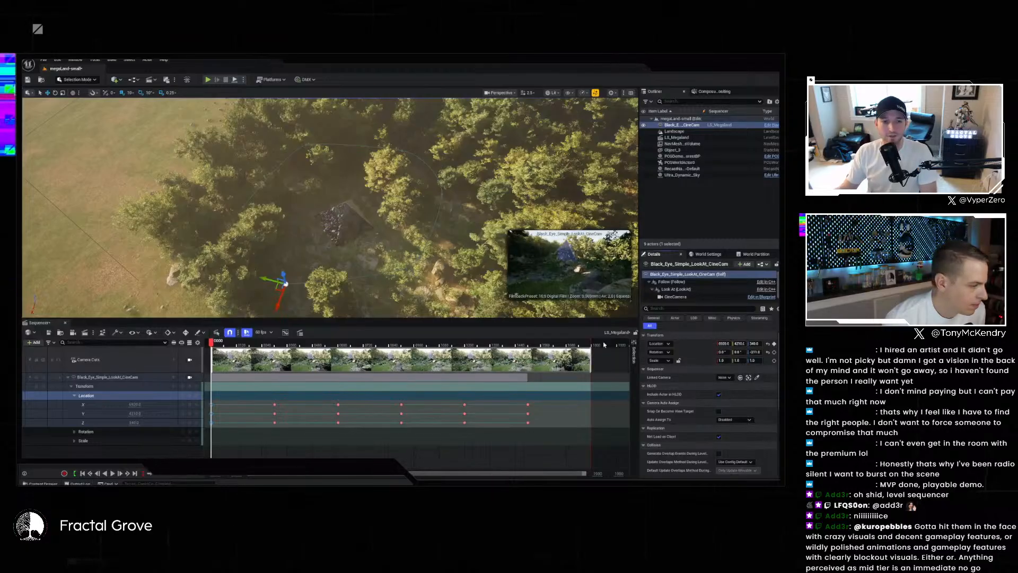
pyautogui.moveTo(587, 343); pyautogui.dragTo(592, 344)
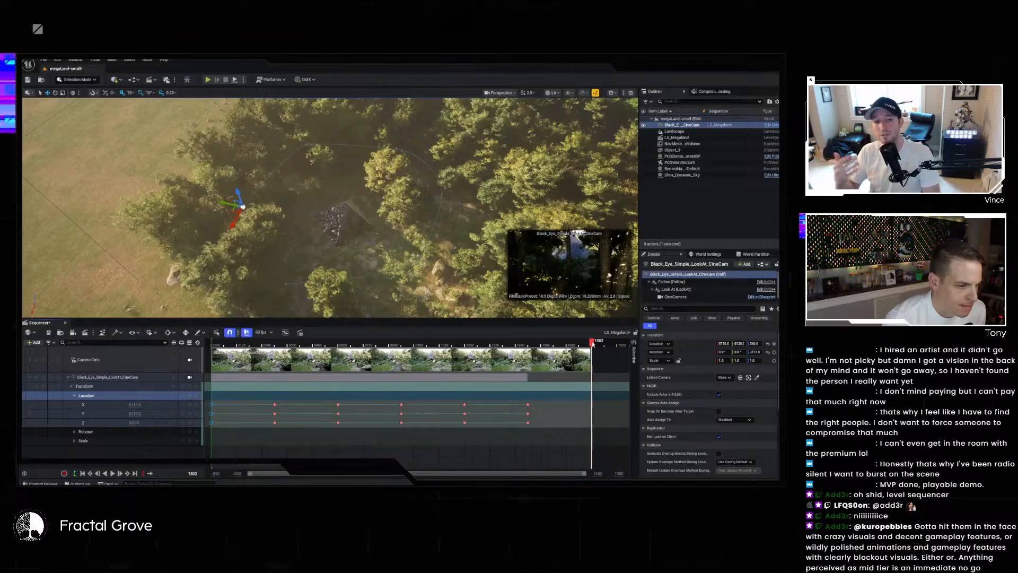
pyautogui.moveTo(593, 345); pyautogui.dragTo(593, 345)
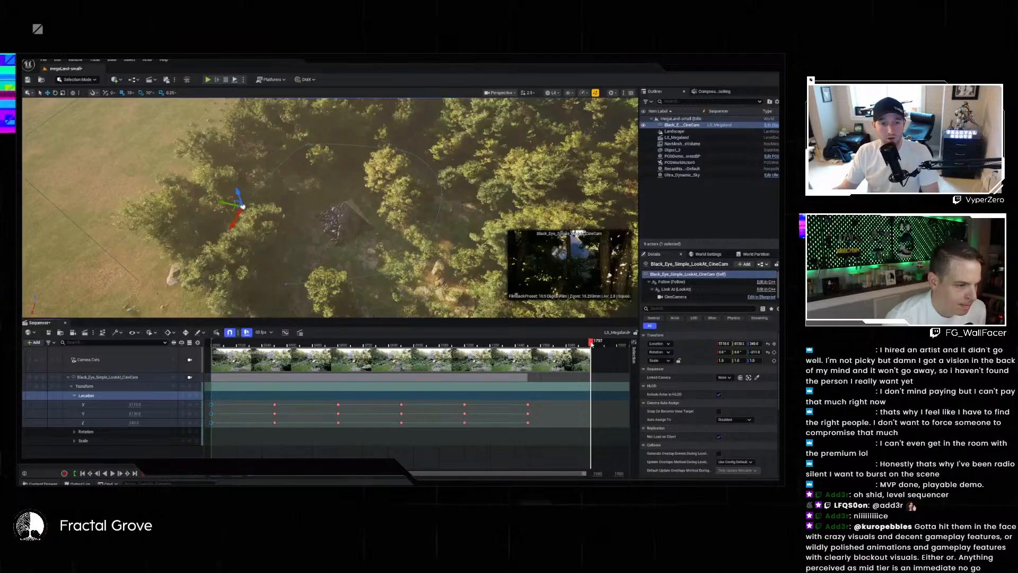
pyautogui.moveTo(593, 345); pyautogui.dragTo(593, 345)
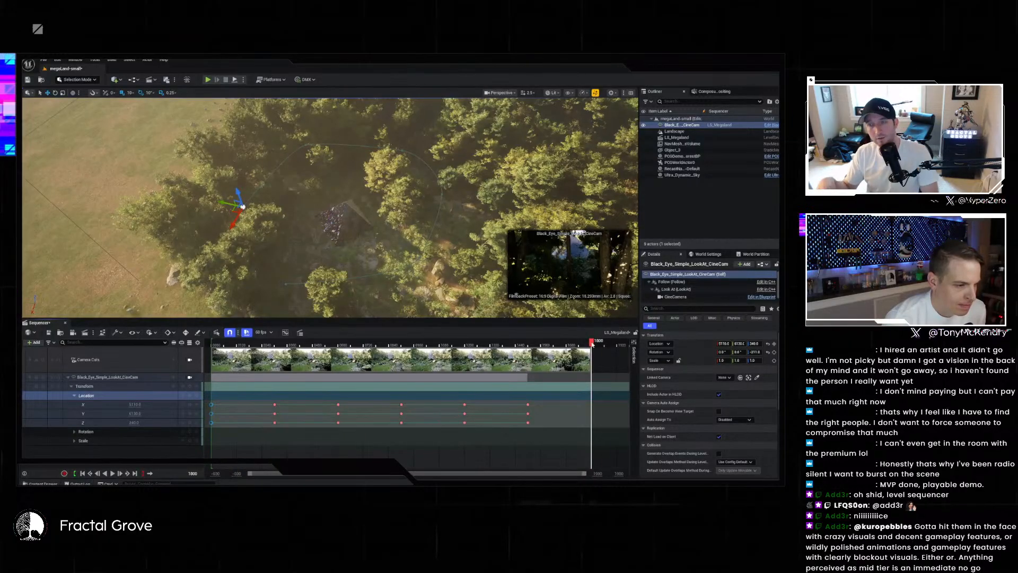
pyautogui.rightClick(690, 345)
pyautogui.click(710, 364)
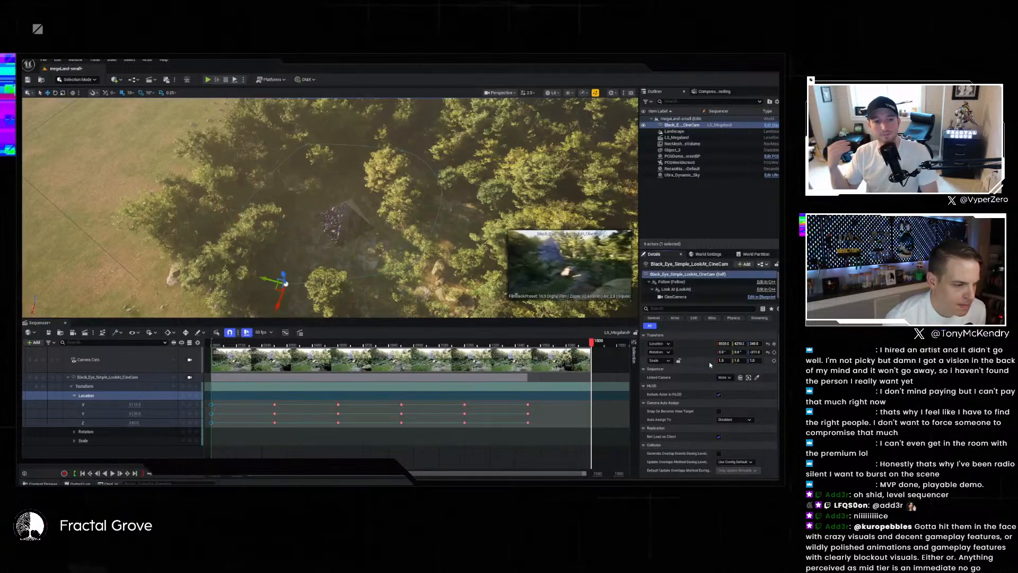
pyautogui.click(181, 396)
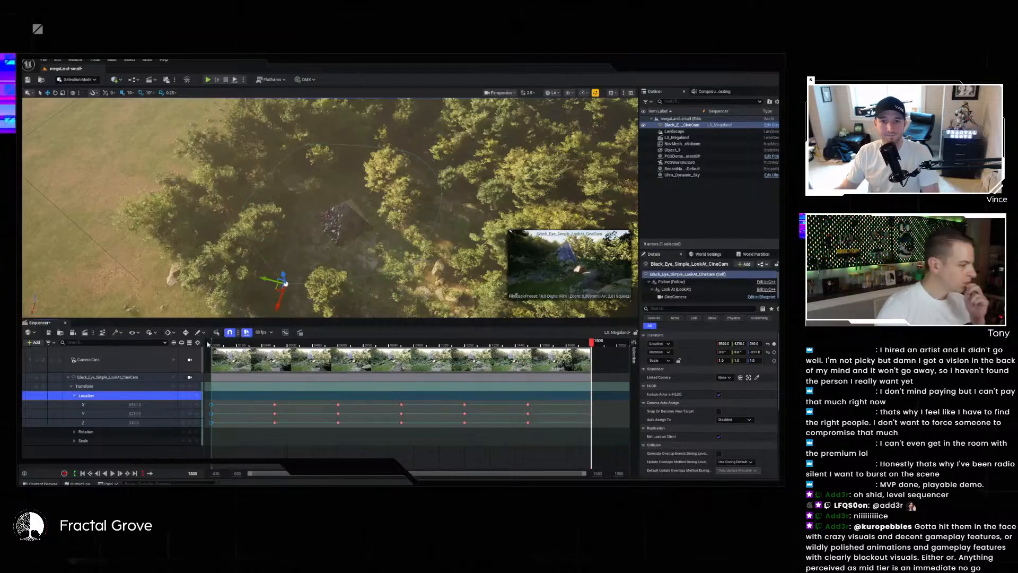
# - Look through the Sequencer's playback, view, action and frame rate options for a loop setting
pyautogui.click(151, 332)
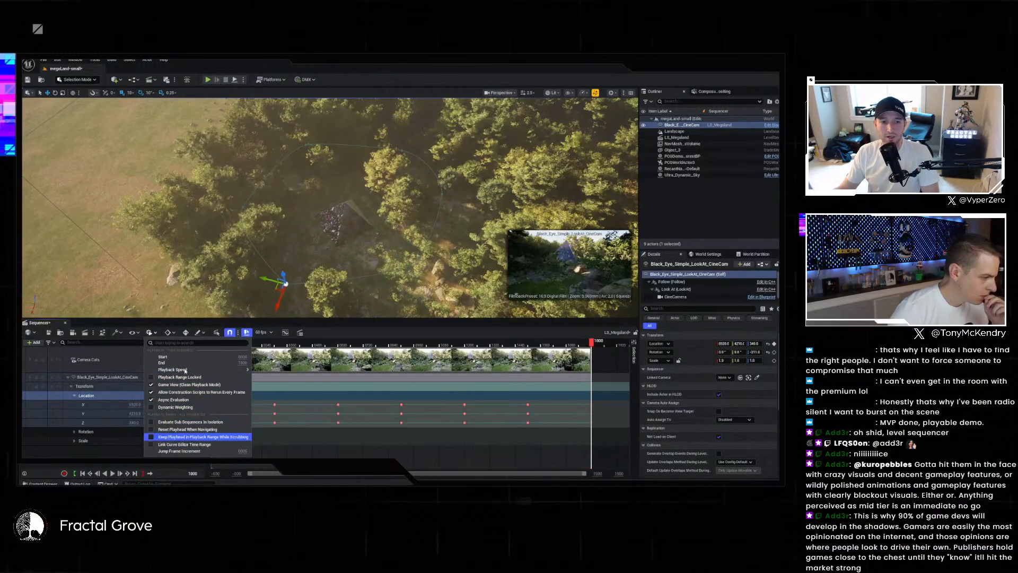
pyautogui.click(134, 332)
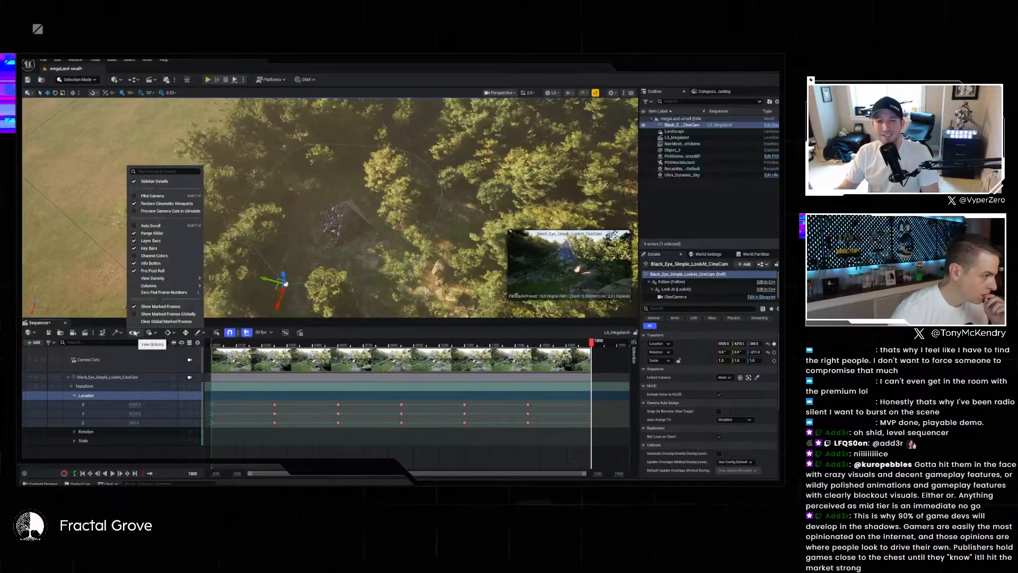
pyautogui.click(134, 333)
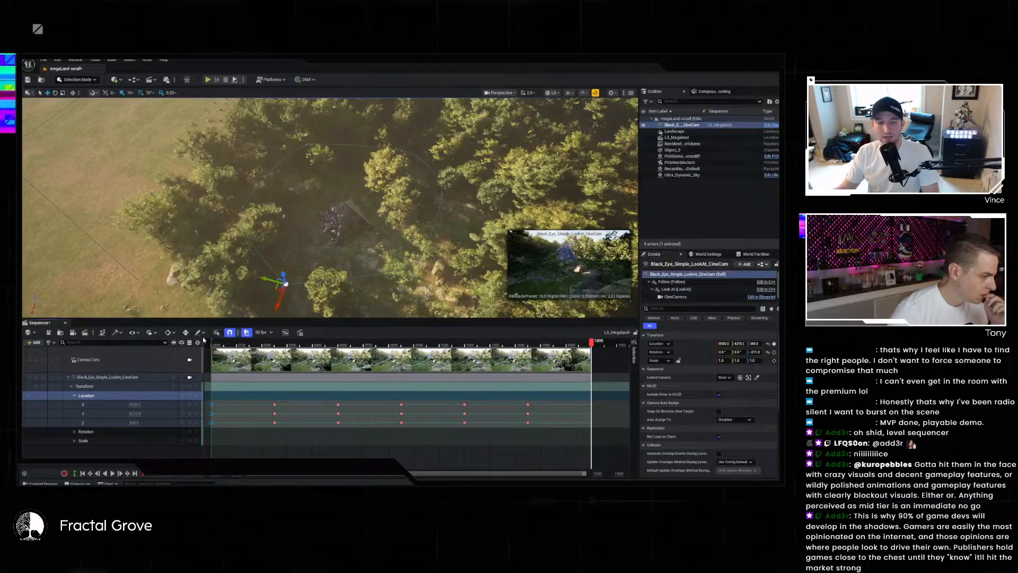
pyautogui.click(118, 333)
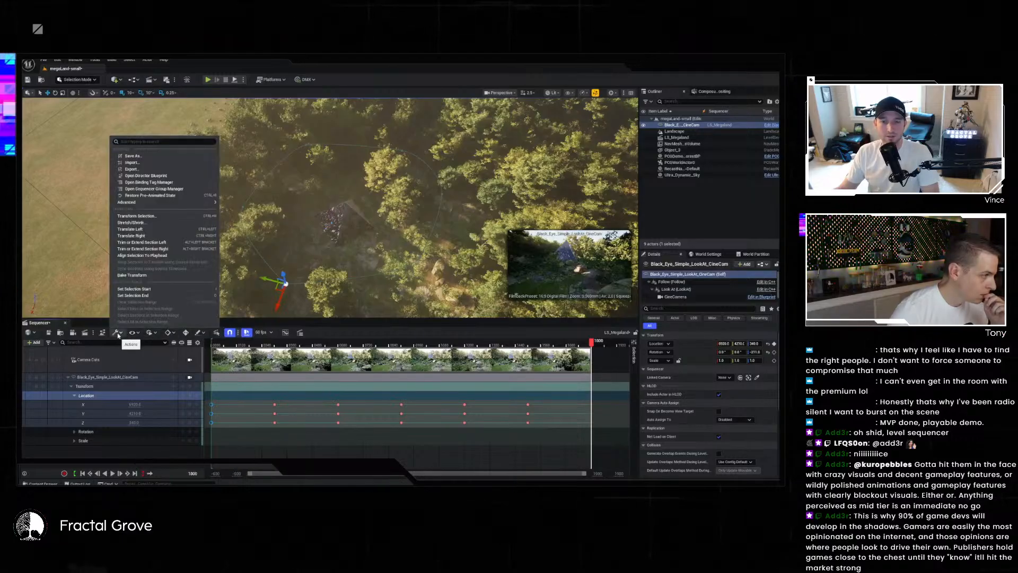
pyautogui.click(118, 333)
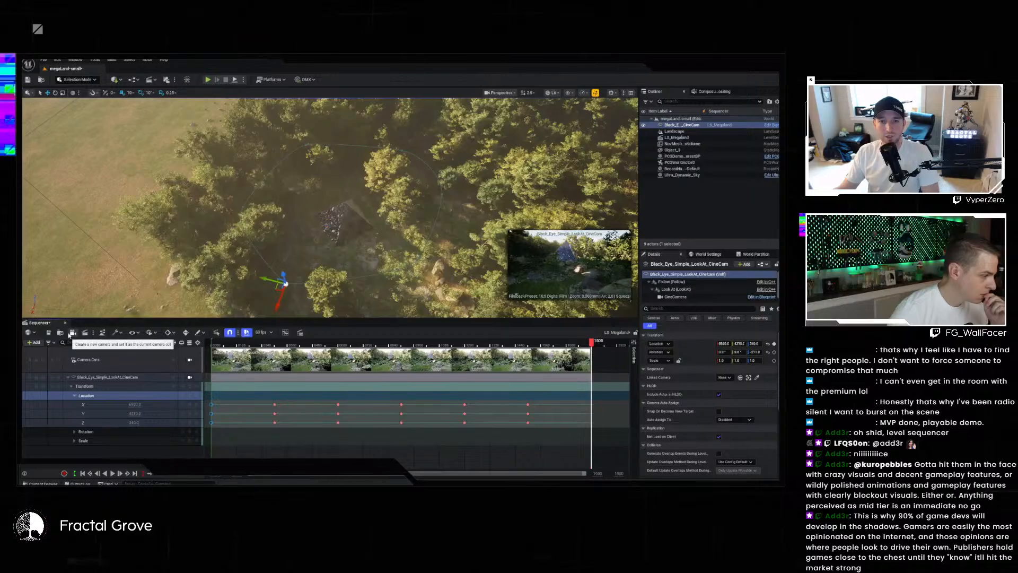
pyautogui.click(33, 334)
pyautogui.click(33, 334)
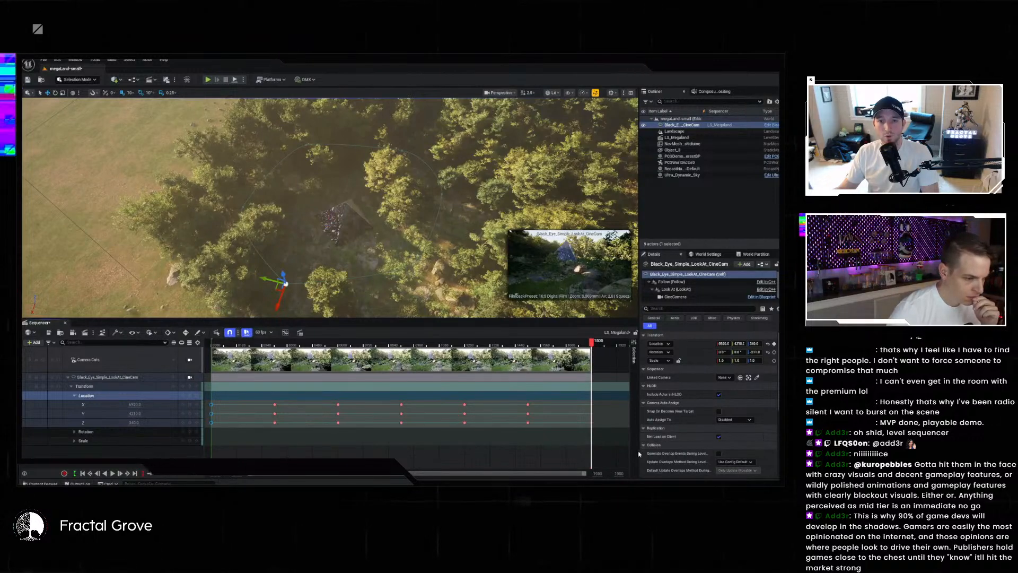
pyautogui.click(270, 333)
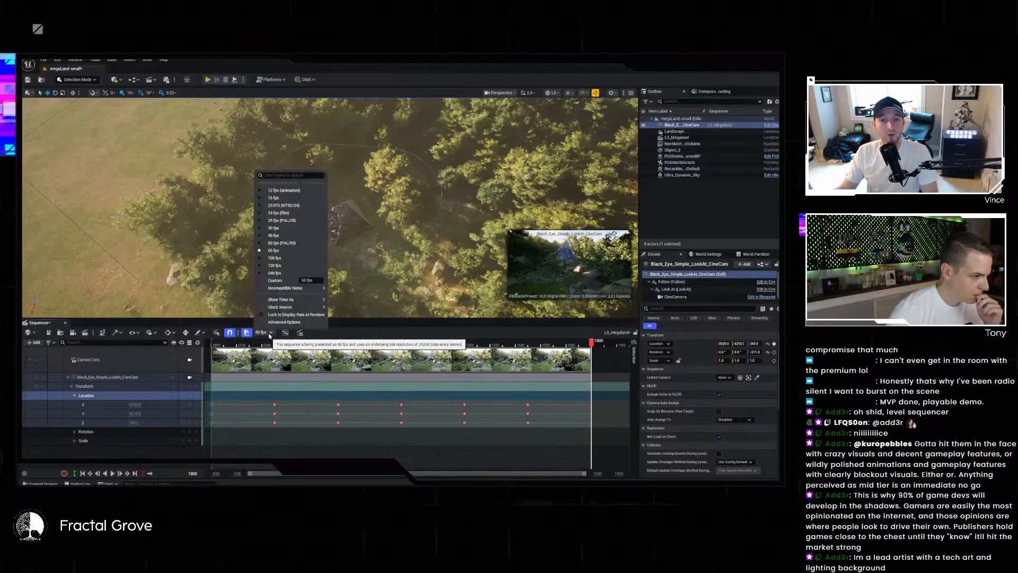
pyautogui.click(270, 334)
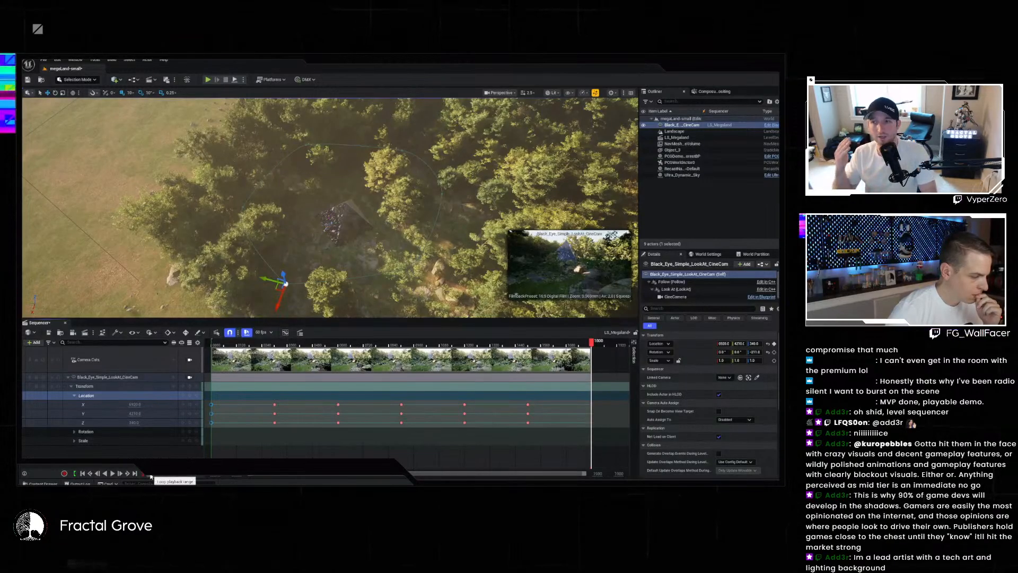
# - Play the looped sequence from frame 0, and lock the viewport to the camera cuts
pyautogui.click(212, 346)
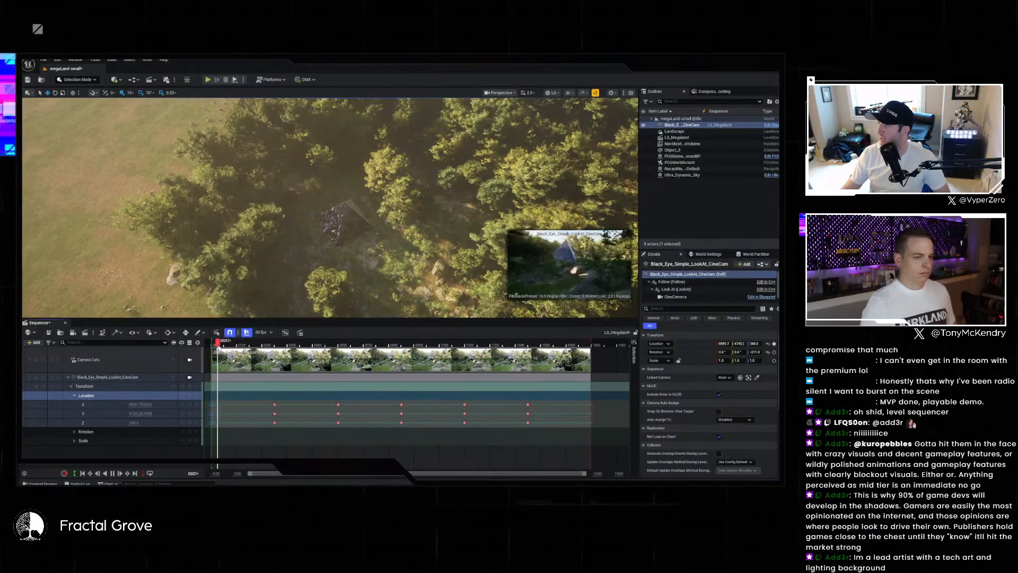
pyautogui.press('space')
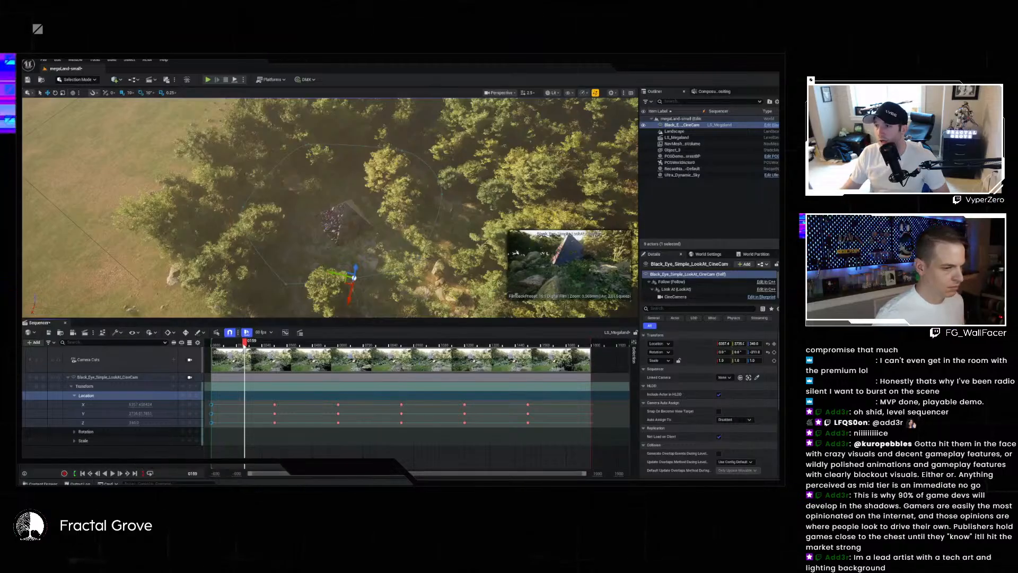
pyautogui.click(190, 361)
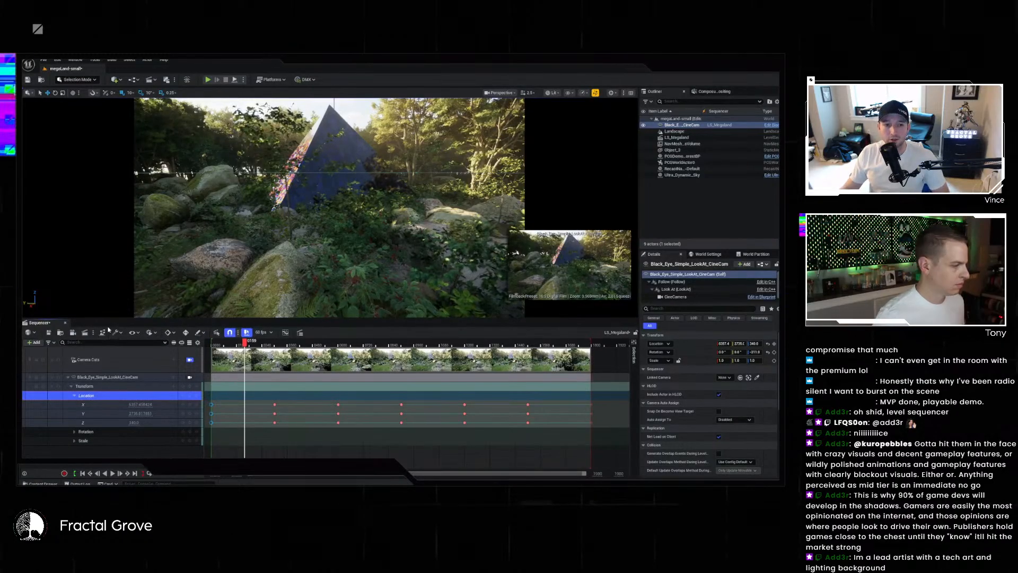
# - Close the Sequencer, deselect the camera, and watch the orbit around the crystal in the full-screen viewport
pyautogui.click(65, 322)
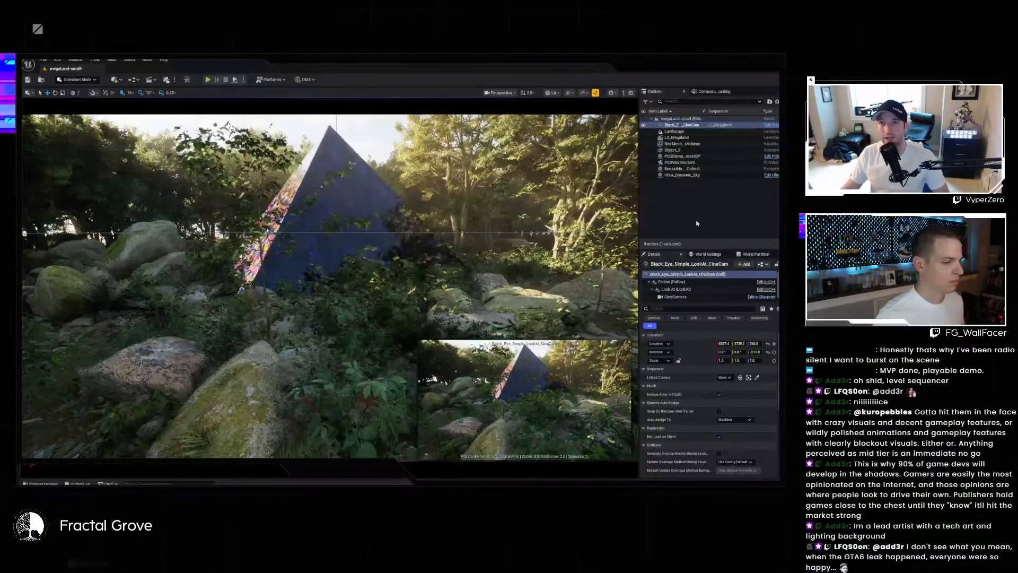
pyautogui.click(684, 198)
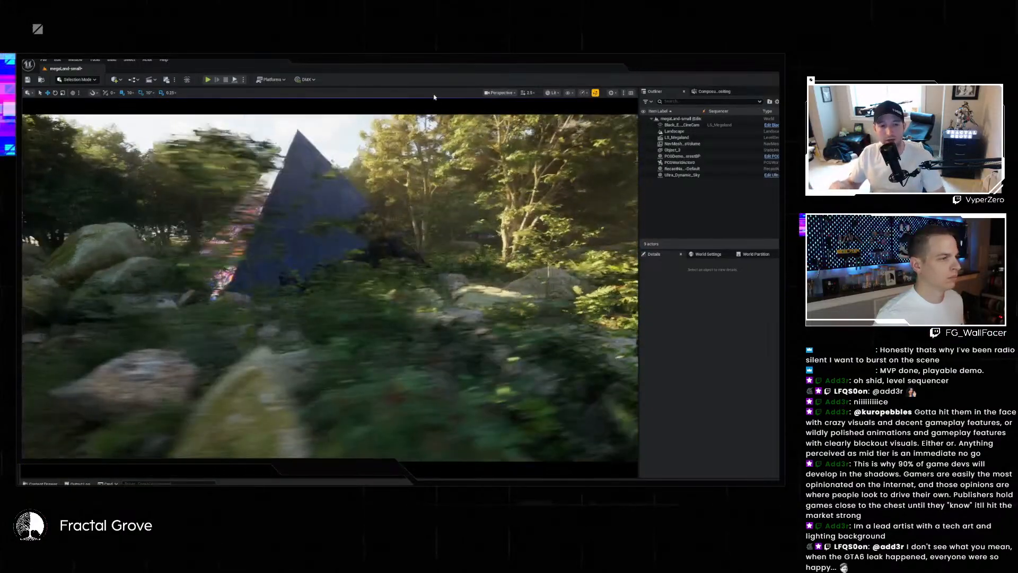
pyautogui.press('F11')
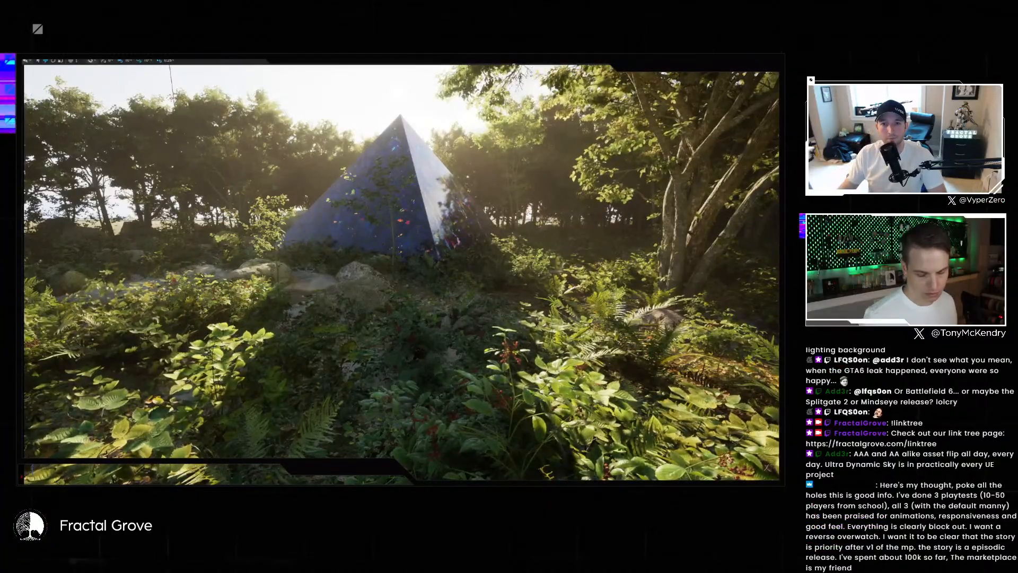
pyautogui.press('F11')
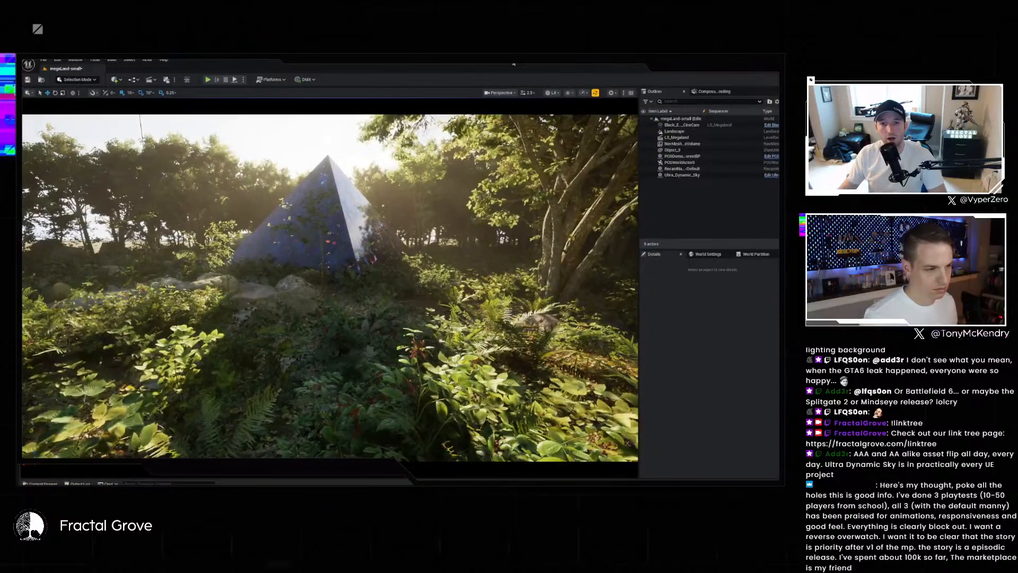
# - Raise the Z offset of the cine camera's Look At subject so the crystal sits lower in the frame
pyautogui.click(701, 125)
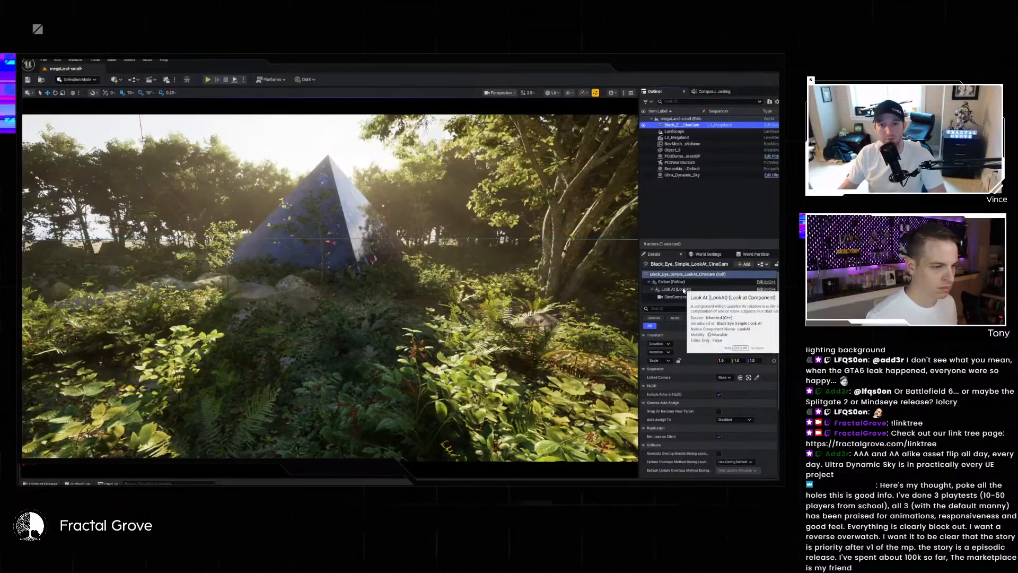
pyautogui.scroll(-10, 691, 392)
pyautogui.scroll(5, 687, 371)
pyautogui.click(679, 282)
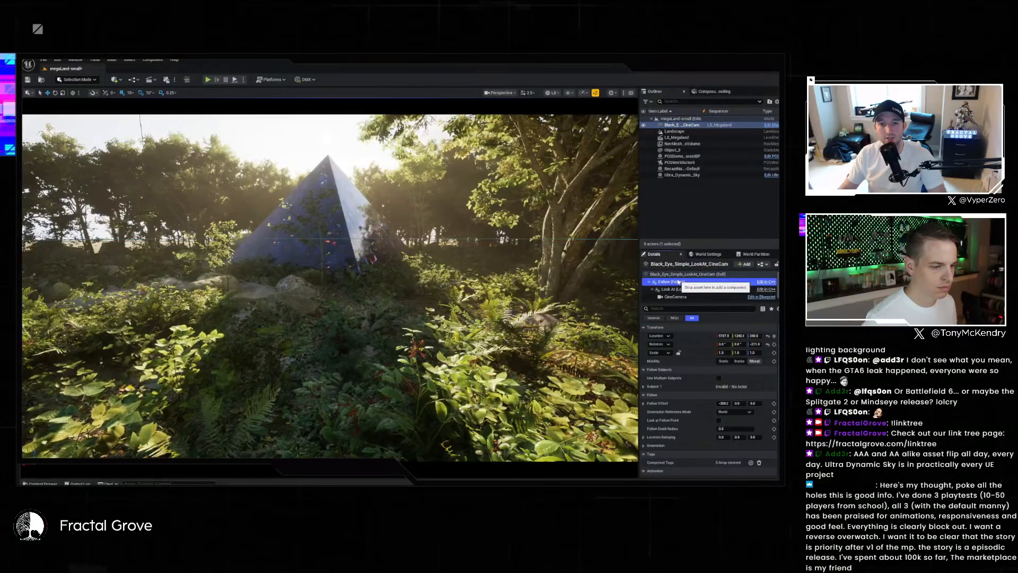
pyautogui.click(677, 289)
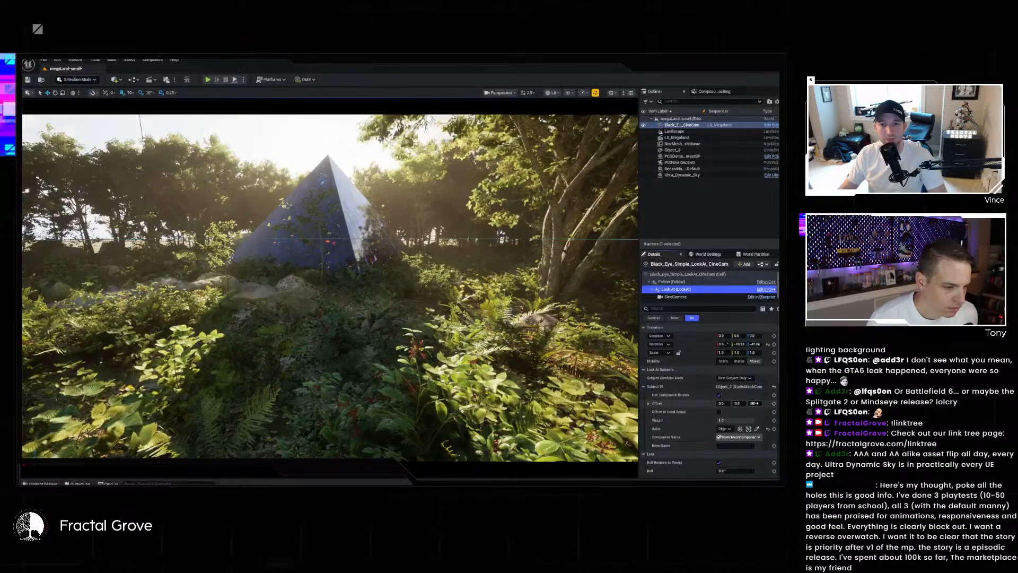
pyautogui.moveTo(756, 404)
pyautogui.mouseDown()
pyautogui.moveTo(796, 403)
pyautogui.moveTo(755, 403)
pyautogui.mouseUp()
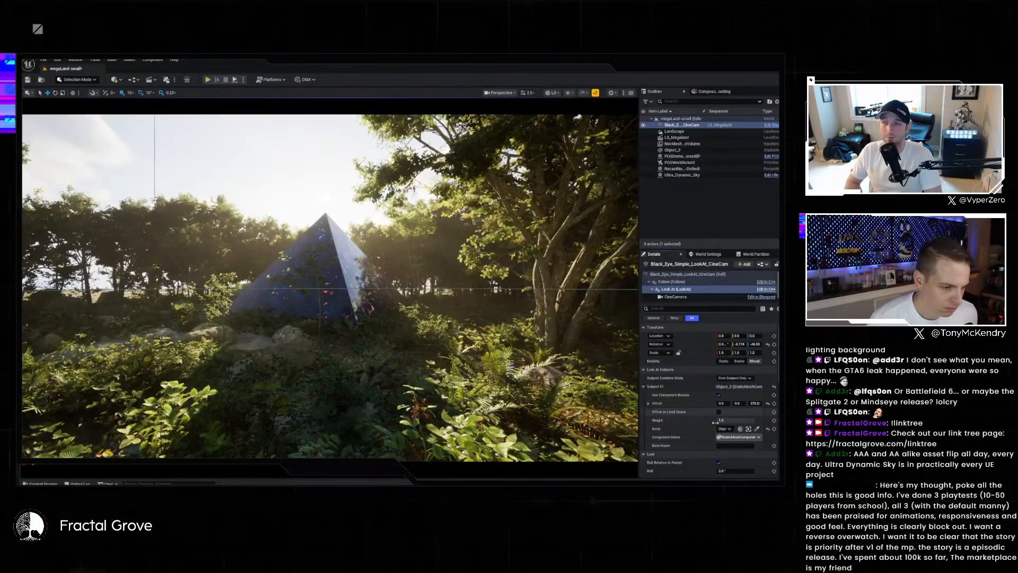
# - Review the cine camera's Look At composition settings and turn off Set Focus Distance
pyautogui.scroll(-10, 674, 447)
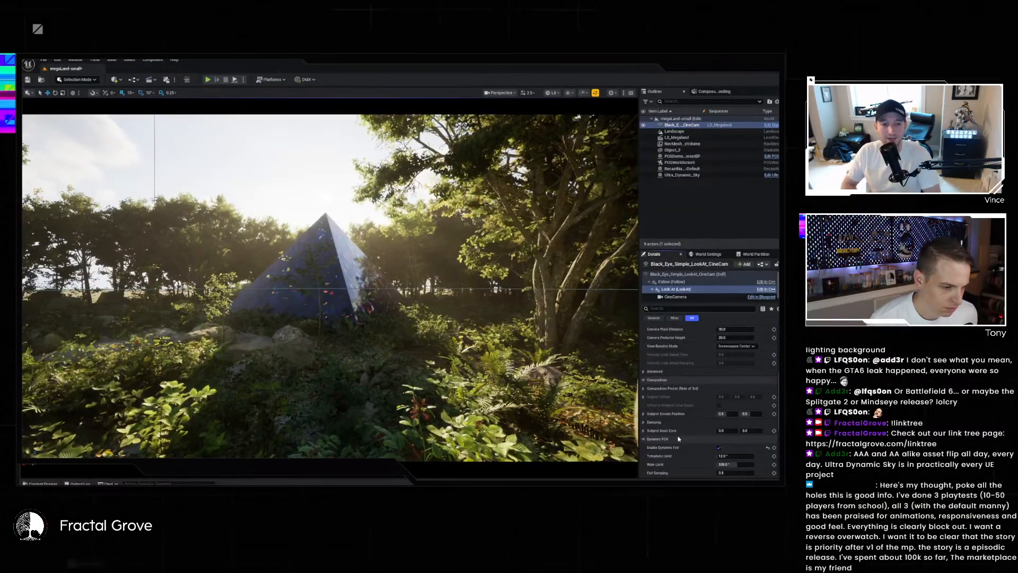
pyautogui.scroll(-2, 680, 442)
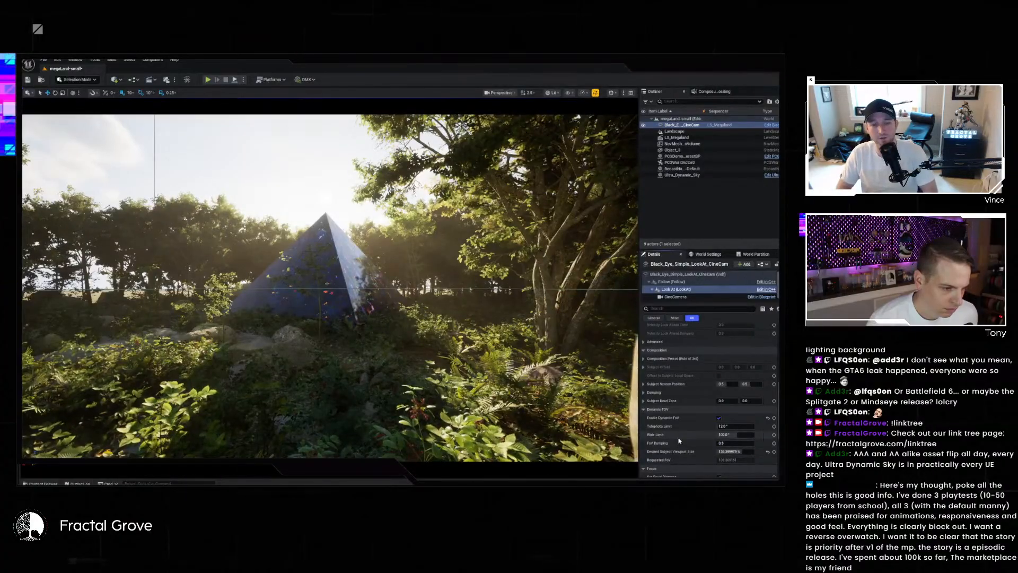
pyautogui.click(644, 359)
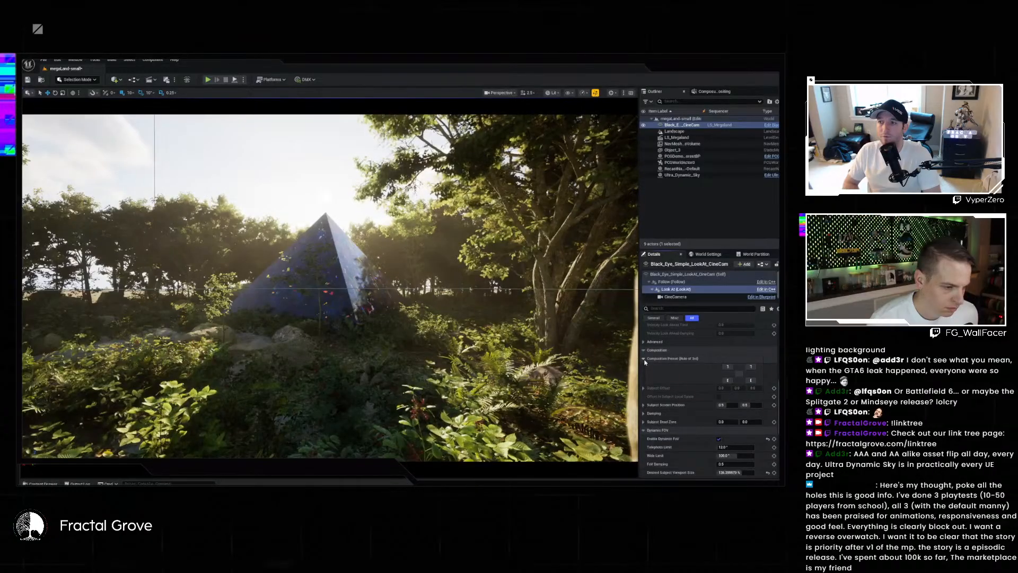
pyautogui.click(645, 359)
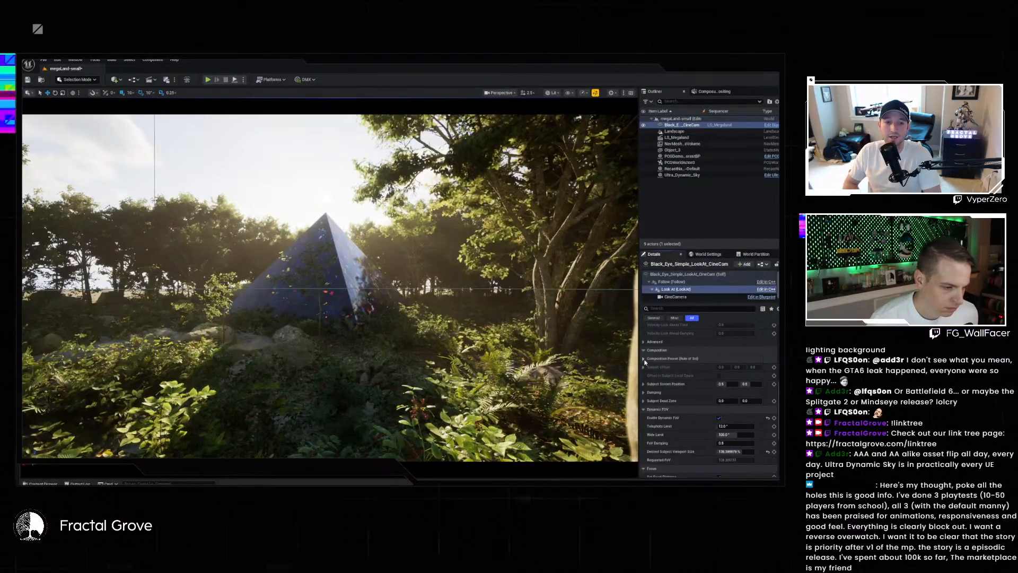
pyautogui.scroll(-2, 668, 364)
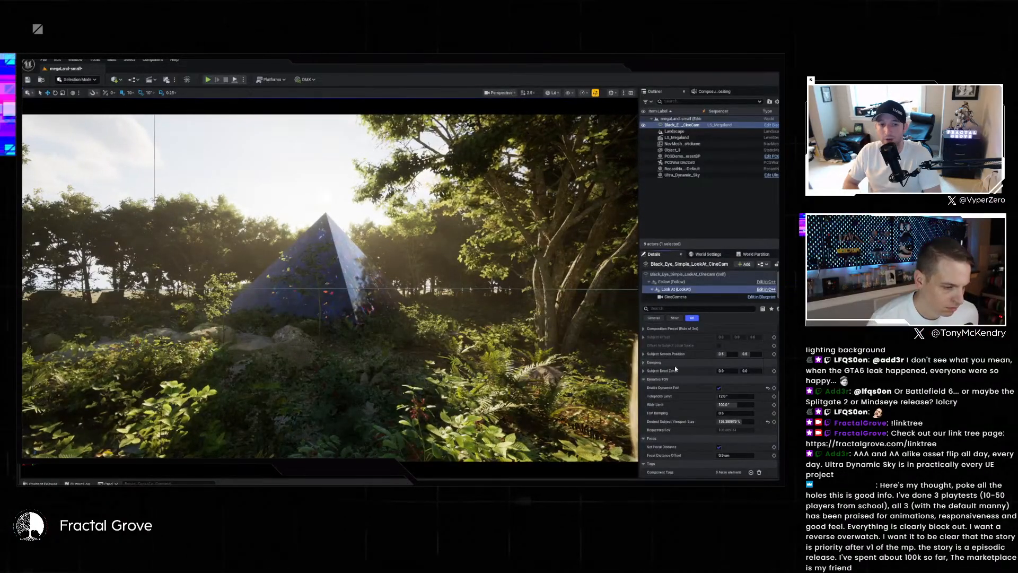
pyautogui.scroll(-2, 679, 367)
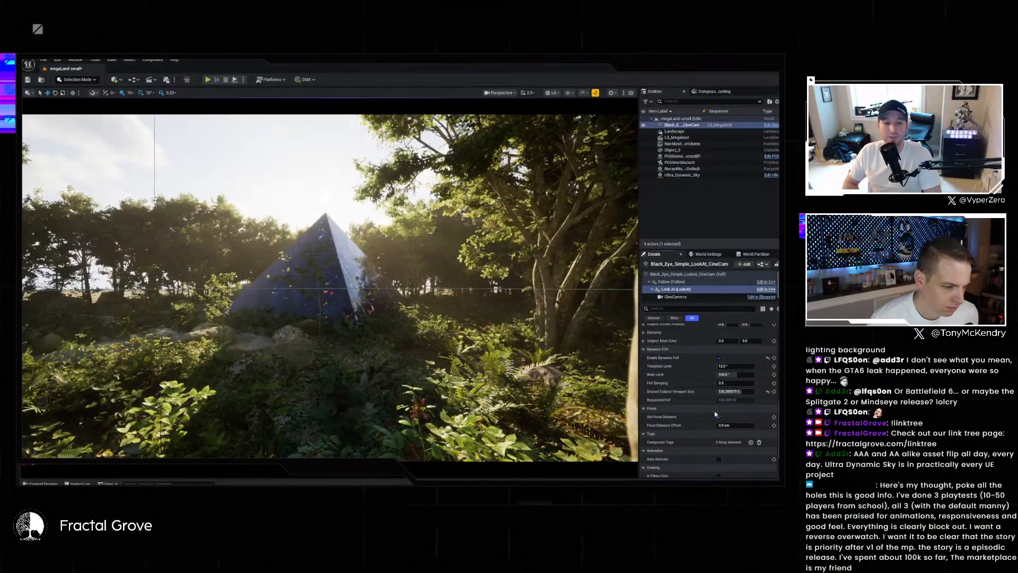
pyautogui.click(719, 417)
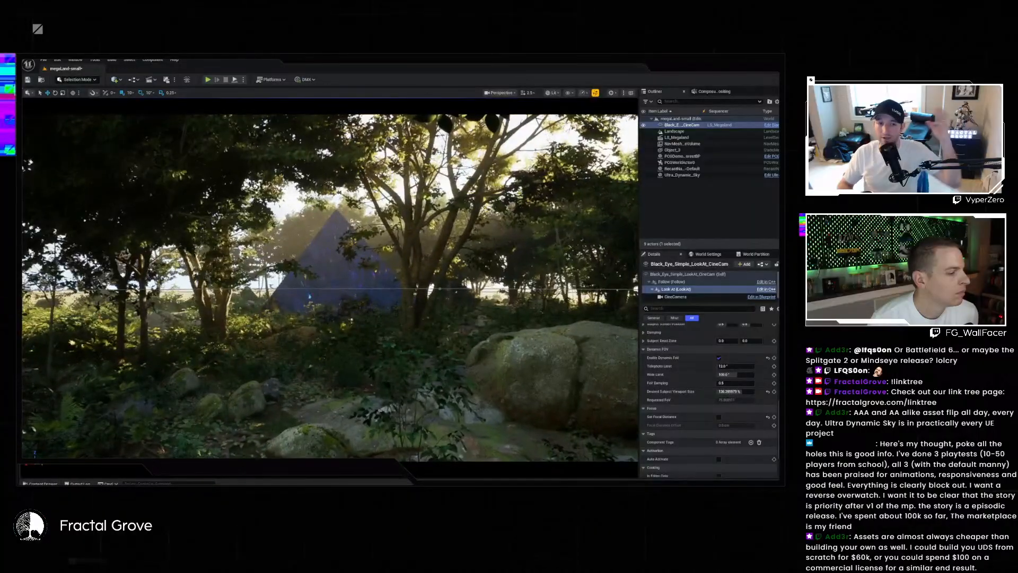
# - Reset the Offset of the camera's Look At subject to its default
pyautogui.scroll(3, 734, 344)
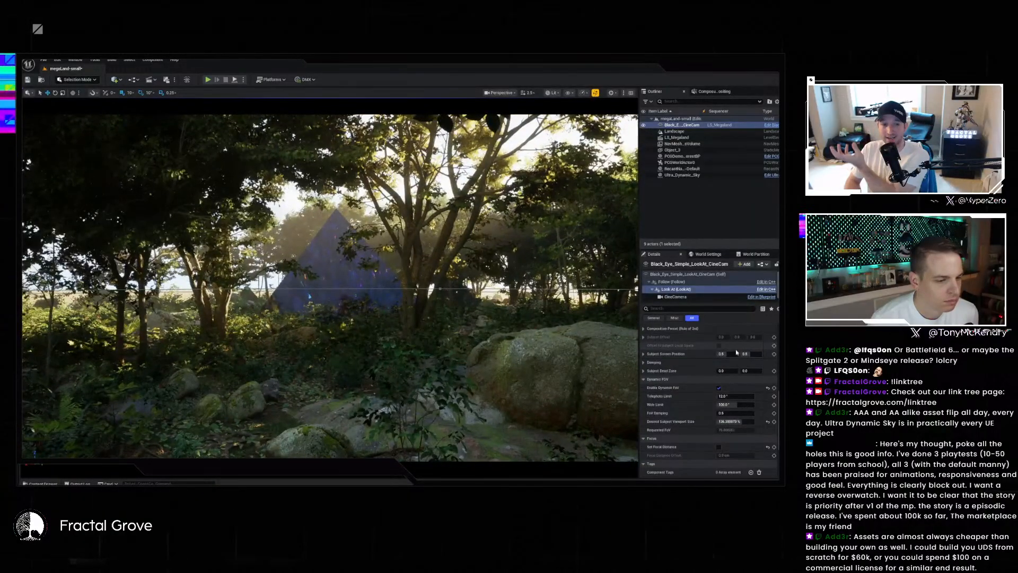
pyautogui.scroll(4, 737, 353)
pyautogui.scroll(2, 755, 362)
pyautogui.scroll(-2, 755, 356)
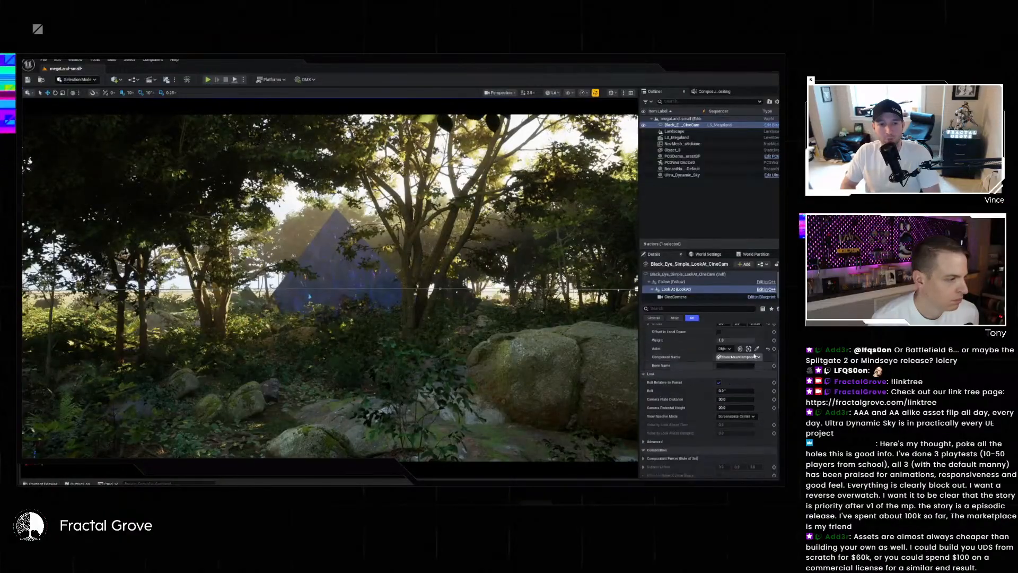
pyautogui.scroll(2, 755, 356)
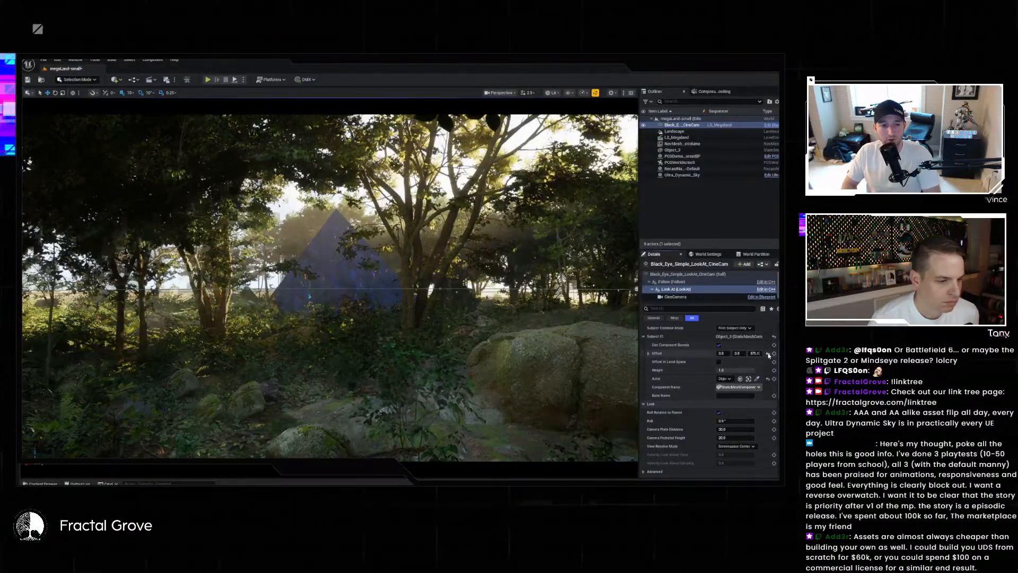
# - Try the upper-left Rule of 3rd composition preset for the Look At camera, and return to the centre preset
pyautogui.scroll(-2, 696, 405)
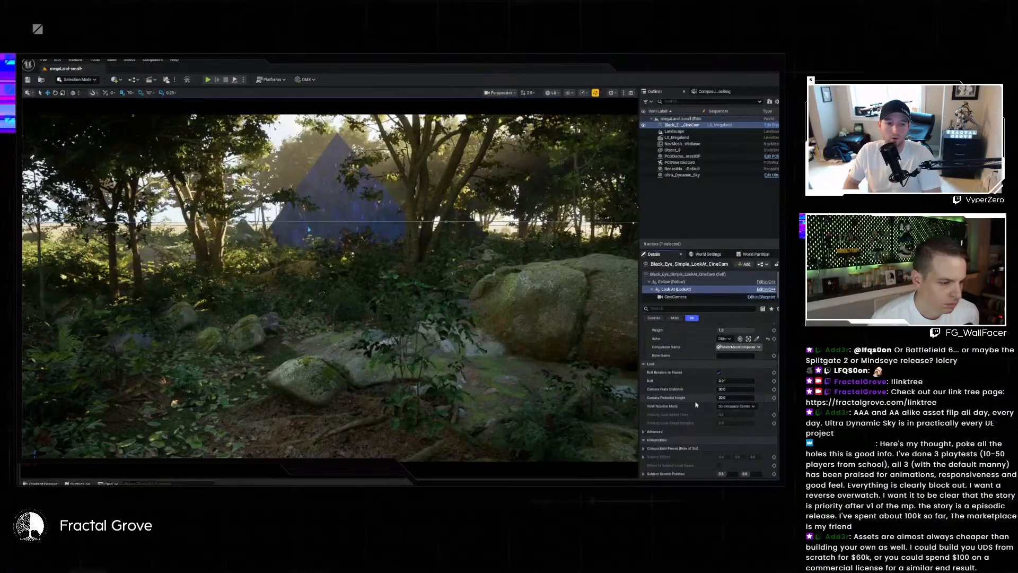
pyautogui.scroll(-2, 696, 404)
pyautogui.scroll(-2, 700, 412)
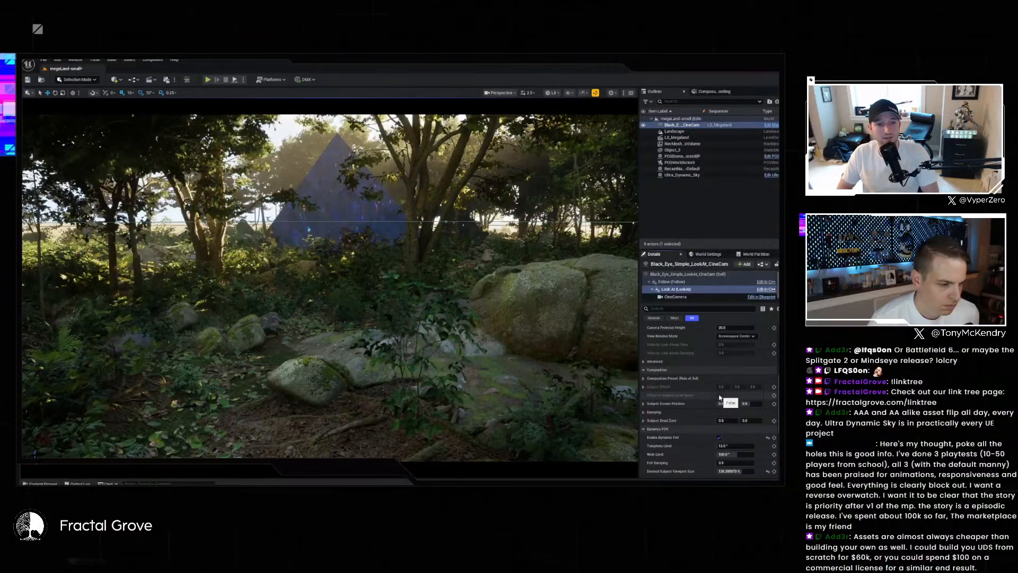
pyautogui.click(643, 378)
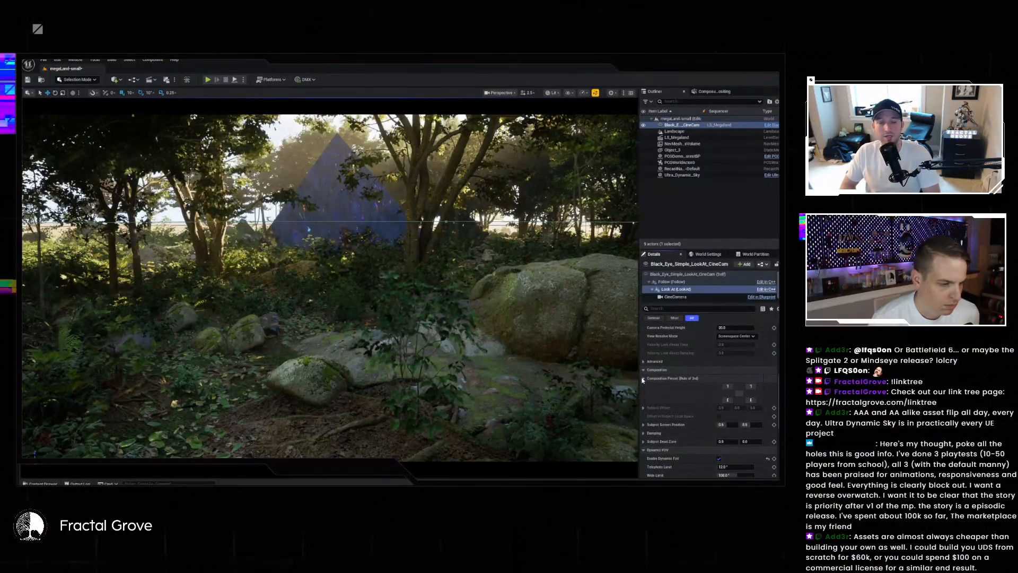
pyautogui.click(726, 388)
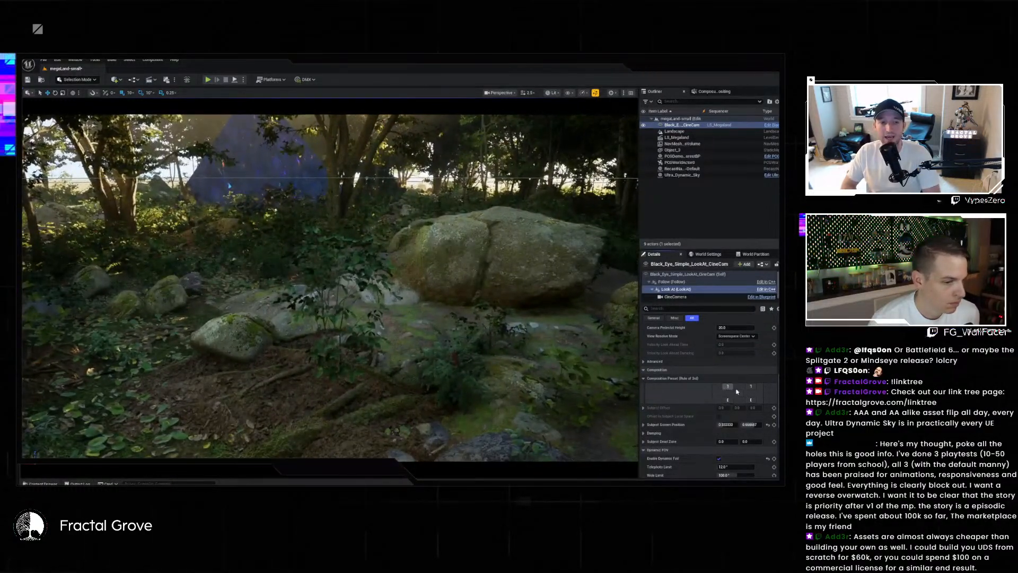
pyautogui.click(739, 393)
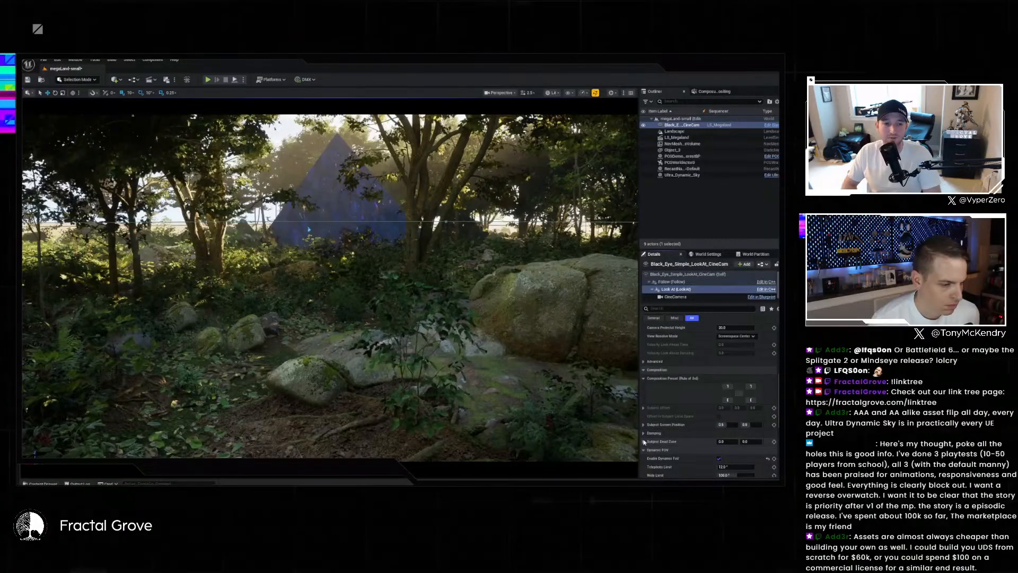
# - Raise the Z offset of the Look At subject to lower the crystal in the frame, and play the orbit to check it
pyautogui.scroll(5, 754, 389)
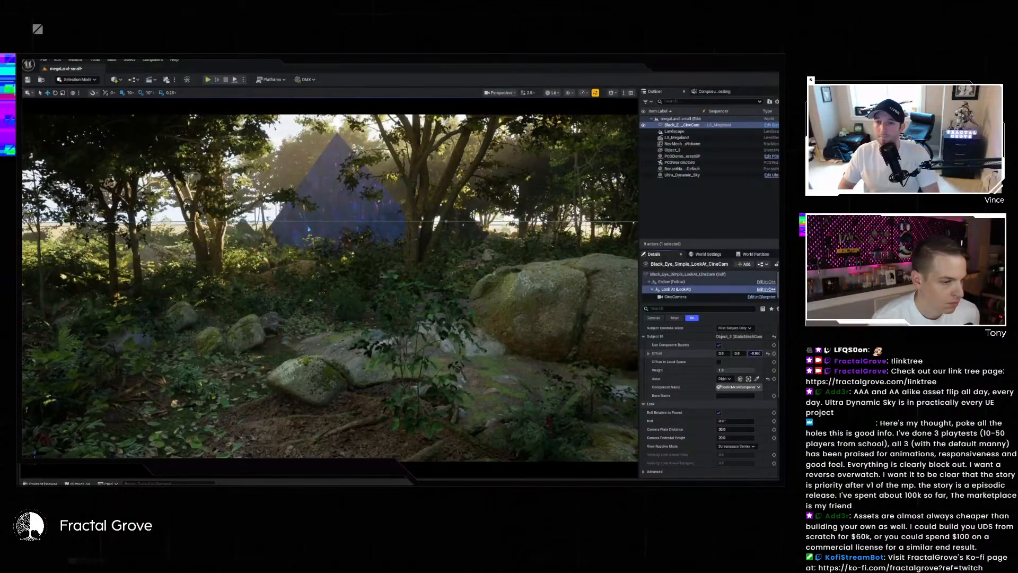
pyautogui.moveTo(755, 353)
pyautogui.mouseDown()
pyautogui.moveTo(777, 349)
pyautogui.moveTo(753, 355)
pyautogui.mouseUp()
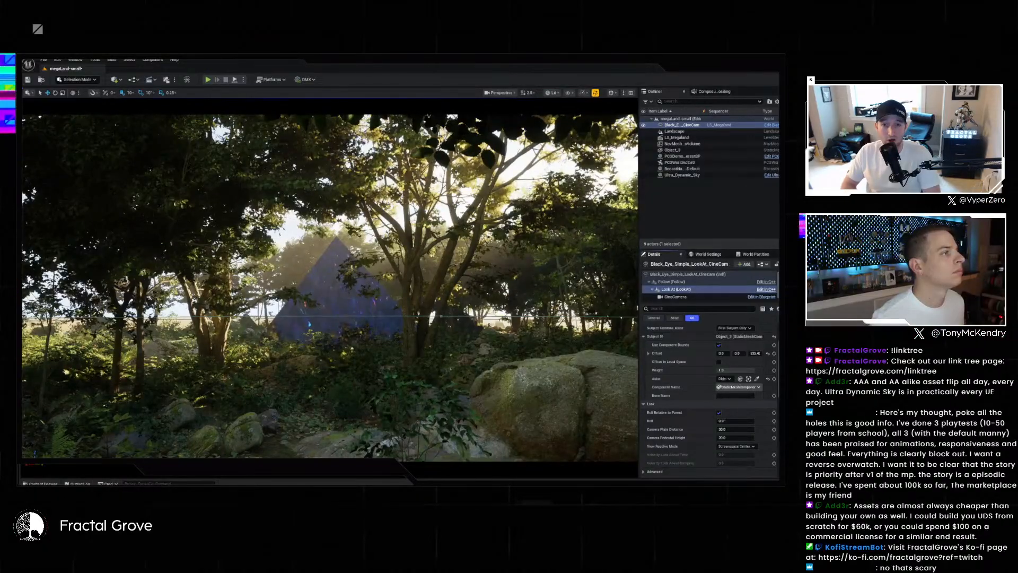
pyautogui.press('space')
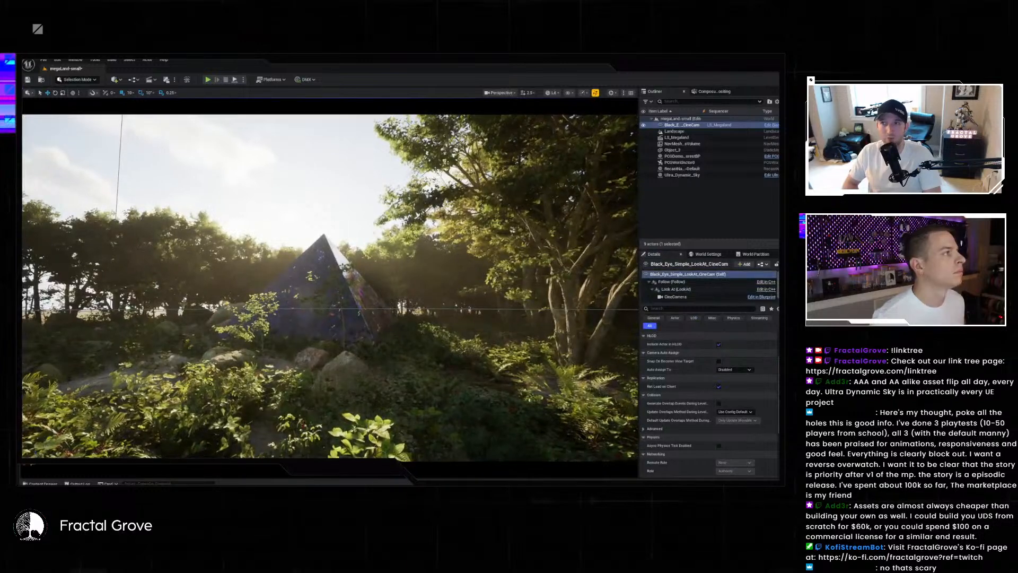
# - Reopen the Sequencer, select the camera's Location track, and look for Linear among the default key interpolation options
pyautogui.moveTo(778, 249); pyautogui.dragTo(85, 444)
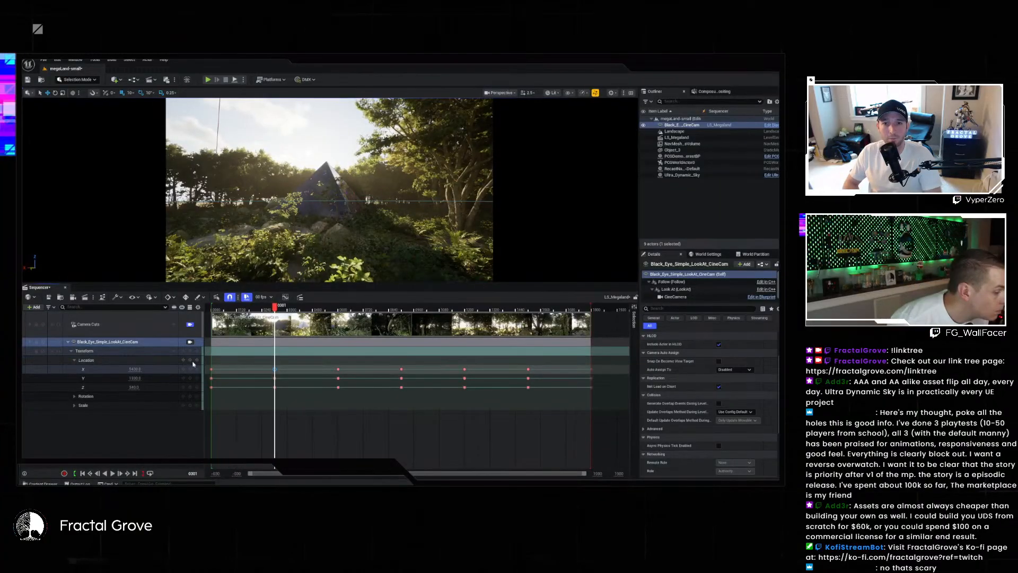
pyautogui.click(168, 299)
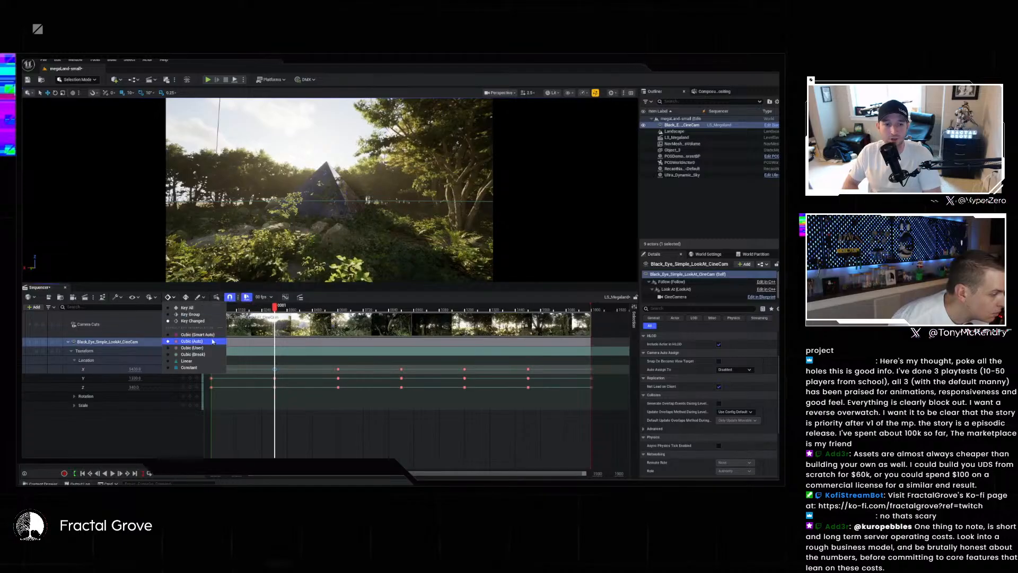
pyautogui.click(194, 361)
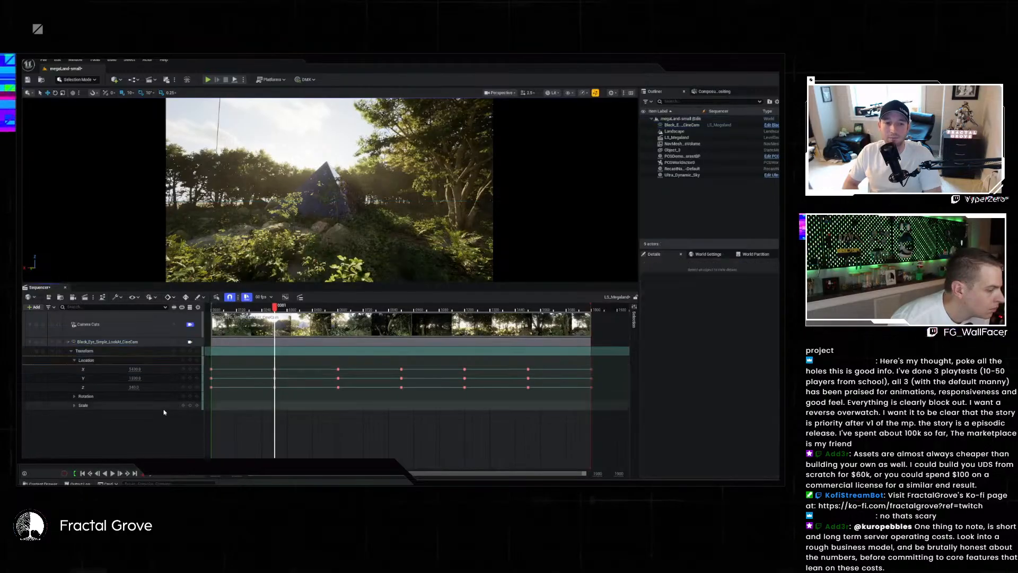
pyautogui.click(145, 362)
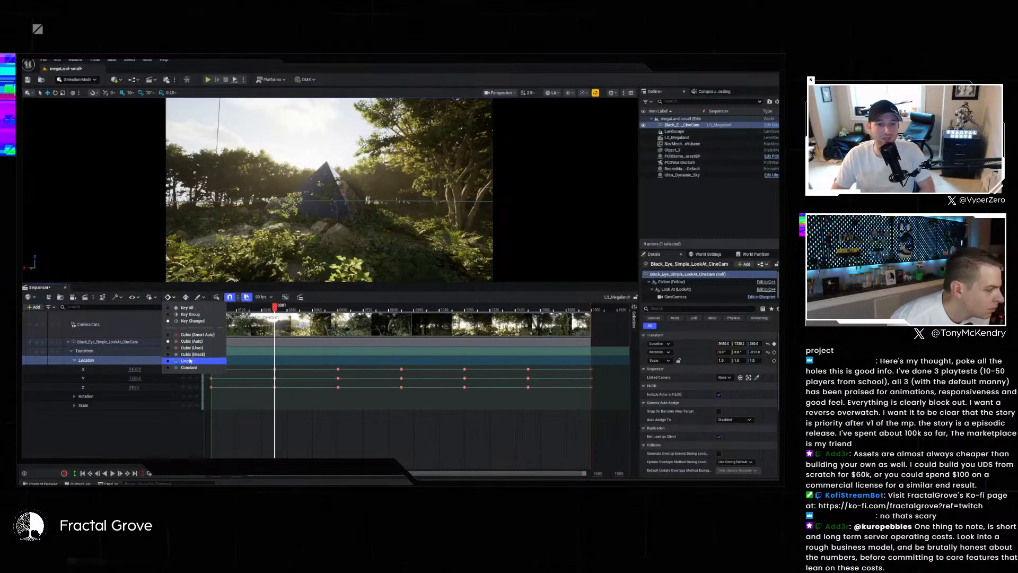
# - Select all of the camera's X, Y and Z location keys and set their interpolation to Linear
pyautogui.click(271, 369)
pyautogui.moveTo(271, 370); pyautogui.dragTo(541, 394)
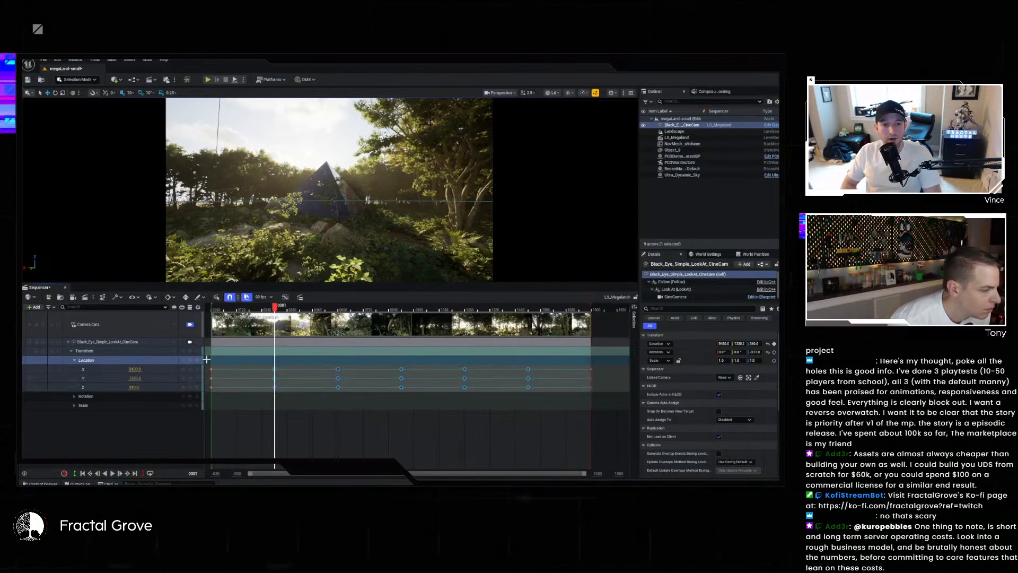
pyautogui.moveTo(294, 377); pyautogui.dragTo(612, 393)
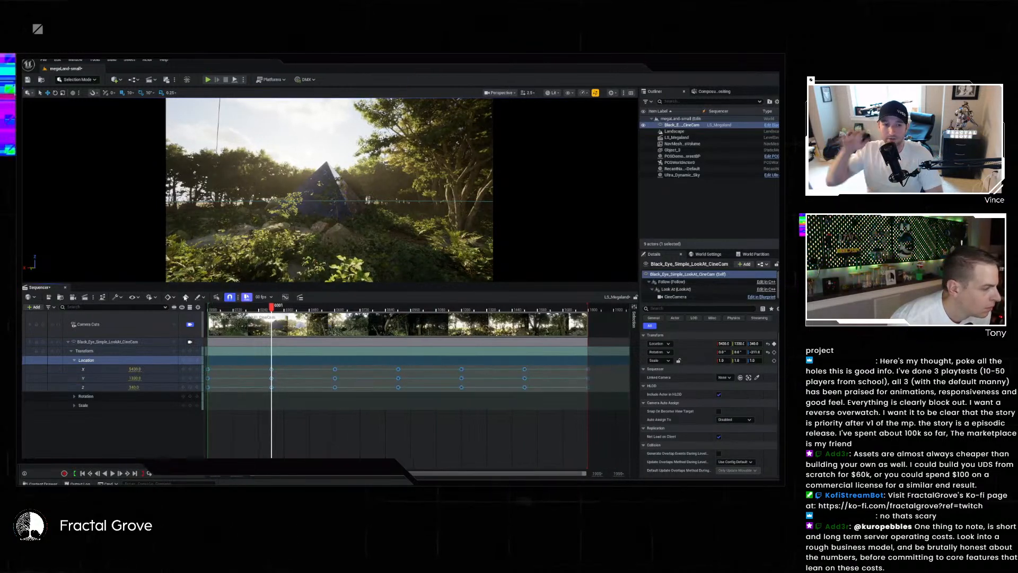
pyautogui.click(169, 297)
pyautogui.click(185, 362)
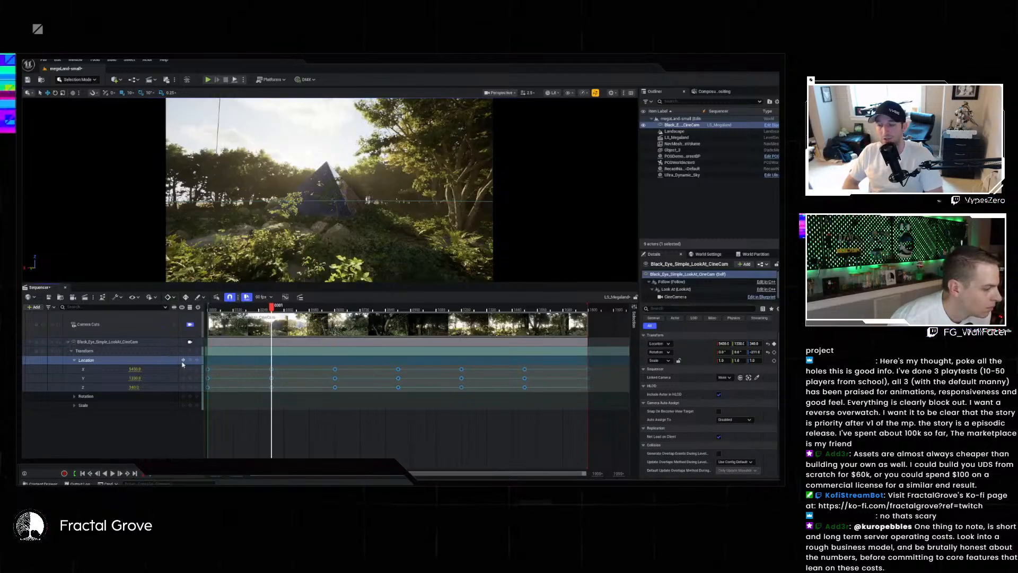
pyautogui.rightClick(271, 369)
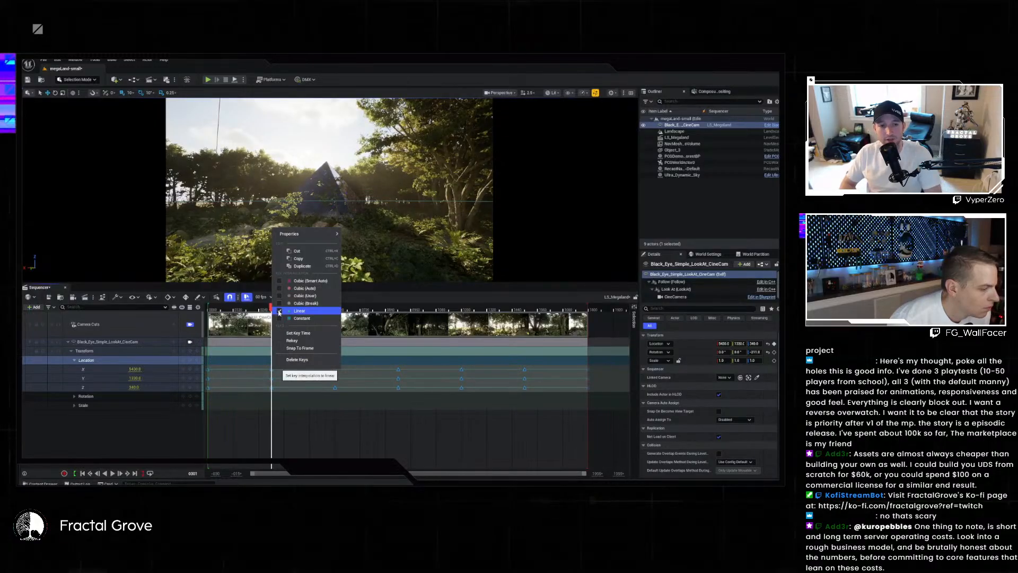
pyautogui.click(284, 311)
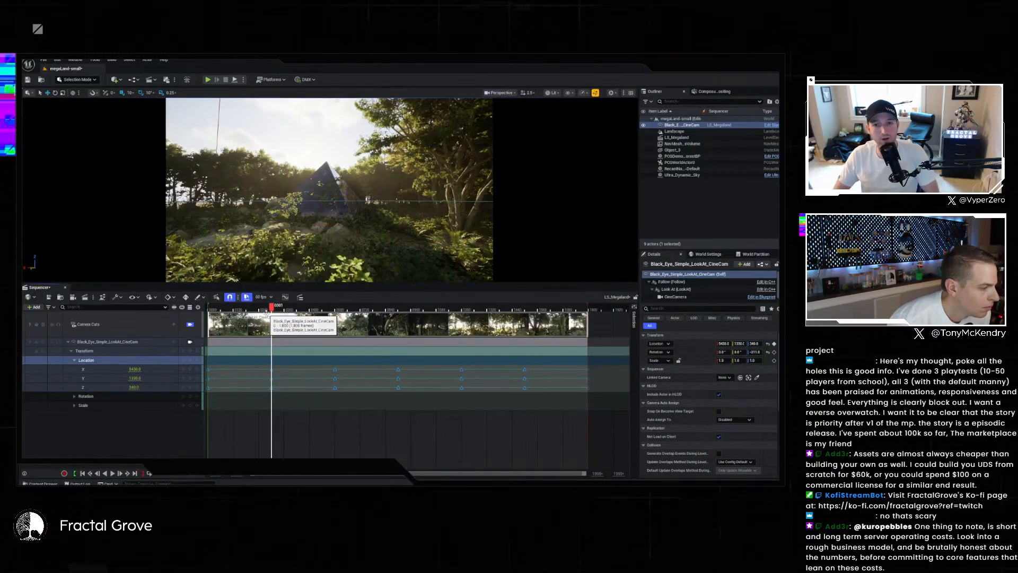
# - Play the sequence from near its start to check the camera motion, and scrub to the second location key
pyautogui.click(213, 308)
pyautogui.moveTo(212, 309); pyautogui.dragTo(205, 309)
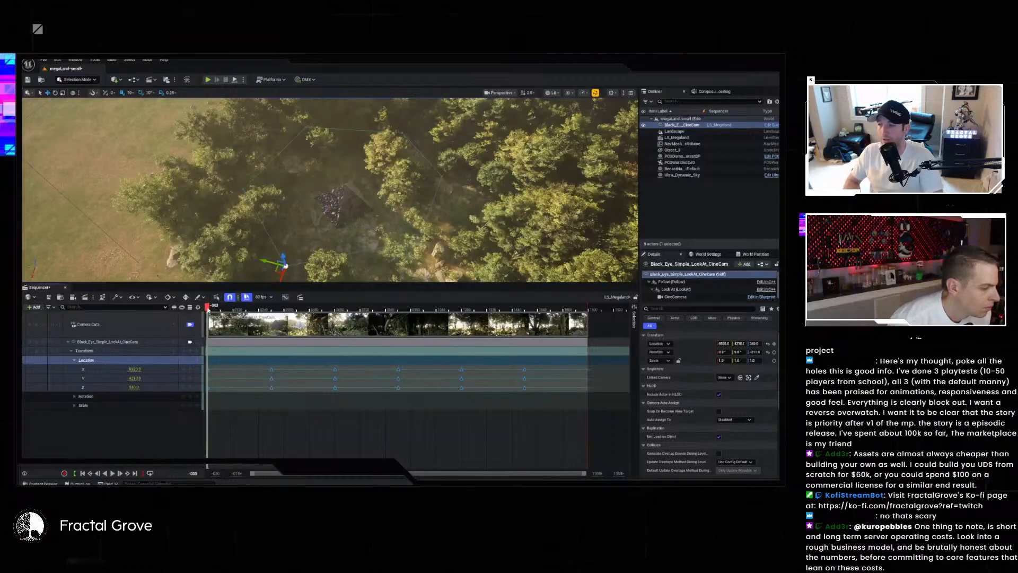
pyautogui.moveTo(208, 308); pyautogui.dragTo(210, 311)
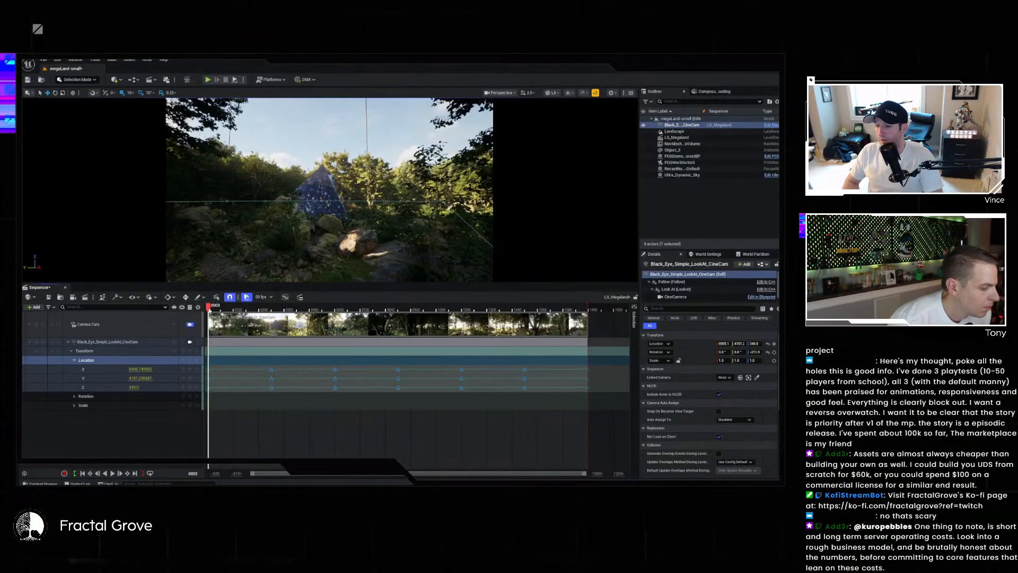
pyautogui.click(112, 473)
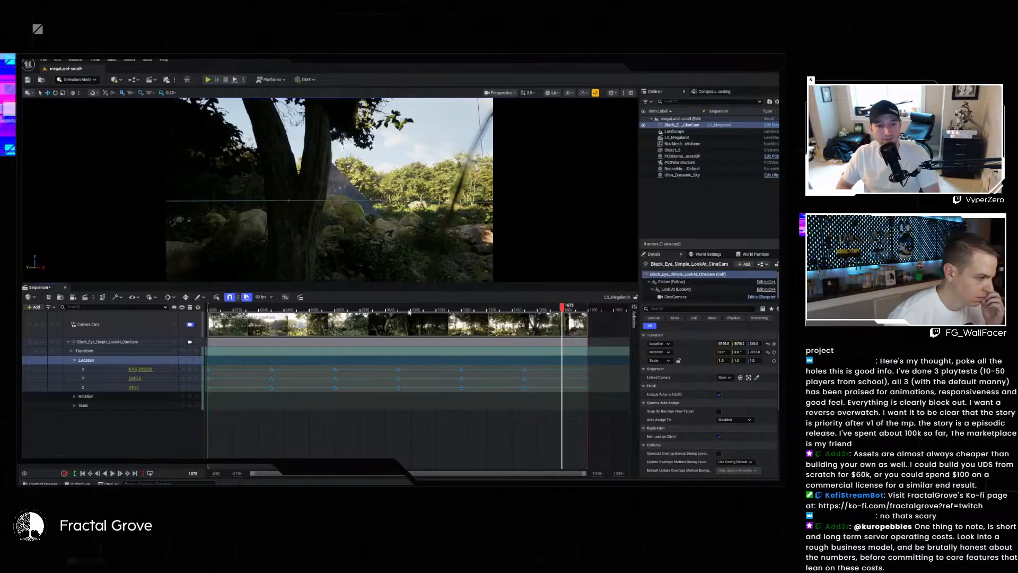
pyautogui.moveTo(232, 310); pyautogui.dragTo(273, 310)
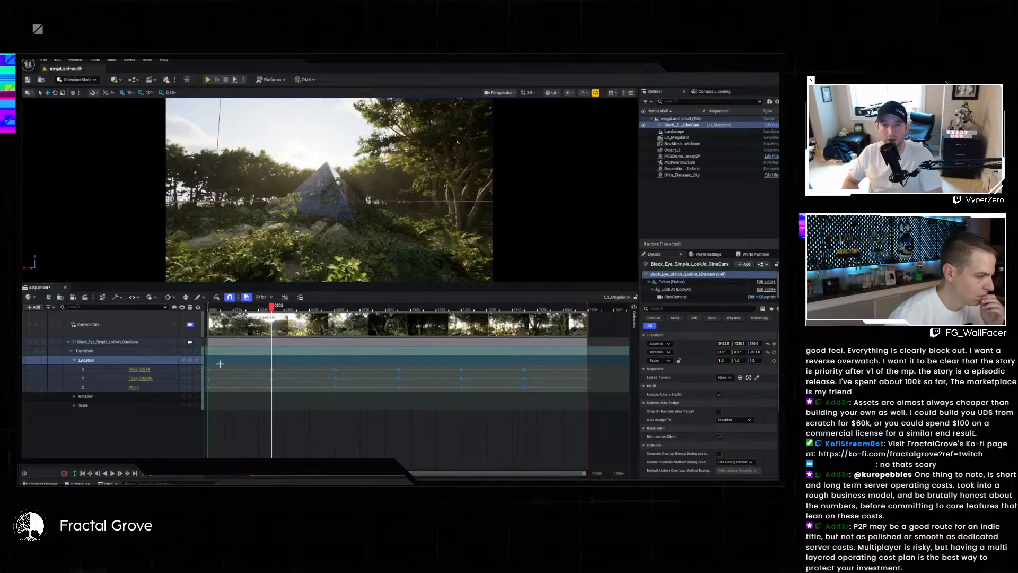
# - Delete the camera's first location keys and all those from the fourth onward, keeping only the second and third
pyautogui.moveTo(211, 372); pyautogui.dragTo(220, 372, button='right')
pyautogui.moveTo(223, 365); pyautogui.dragTo(211, 392)
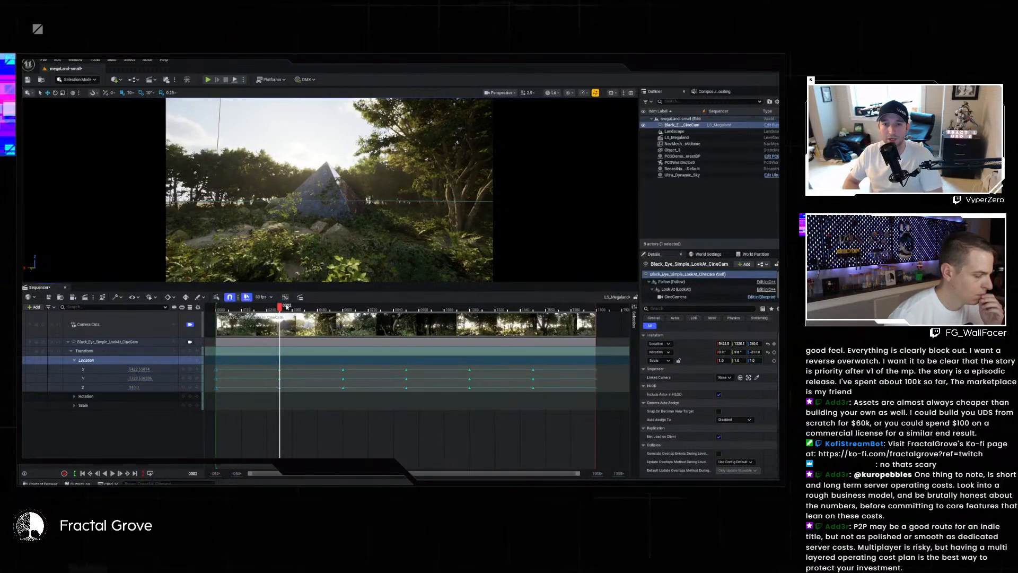
pyautogui.press('Delete')
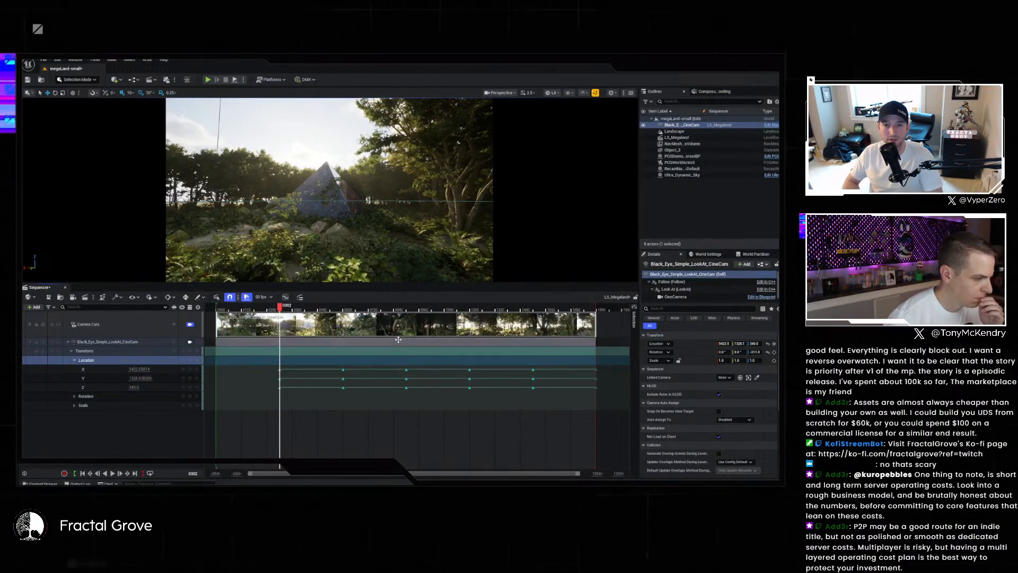
pyautogui.moveTo(400, 365); pyautogui.dragTo(608, 395)
pyautogui.press('Delete')
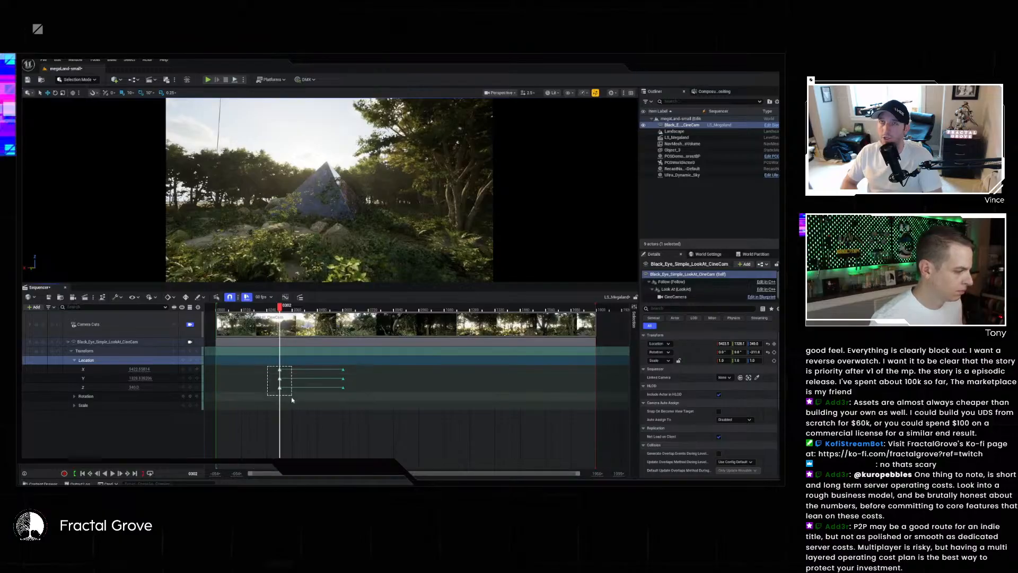
# - Move the two remaining sets of location keys to the start and end of the sequence
pyautogui.moveTo(281, 389); pyautogui.dragTo(217, 389)
pyautogui.moveTo(356, 403); pyautogui.dragTo(597, 391)
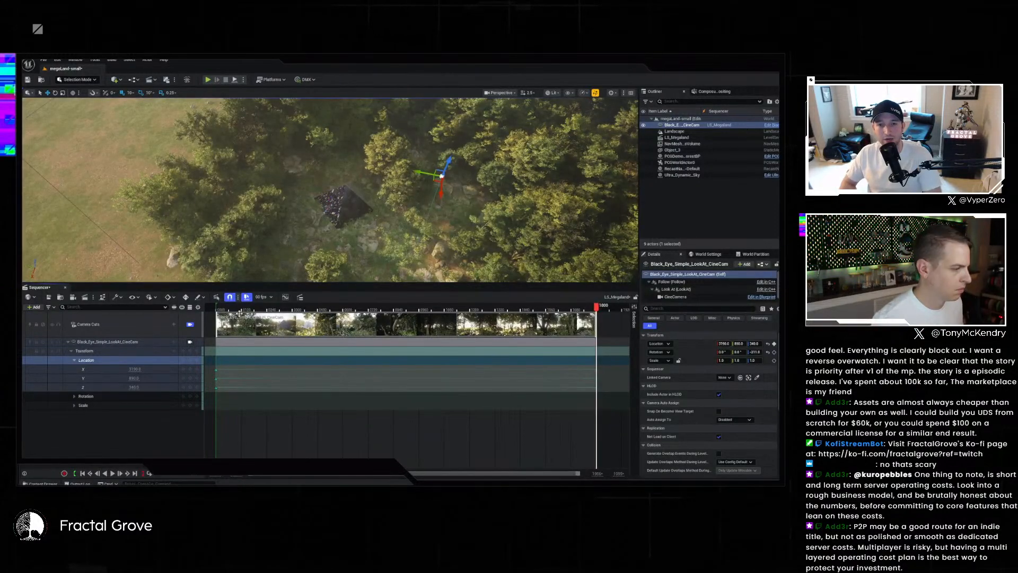
# - Play the sequence from its first frame through the camera cuts view to check the two-key camera motion
pyautogui.click(219, 310)
pyautogui.moveTo(219, 310); pyautogui.dragTo(216, 308)
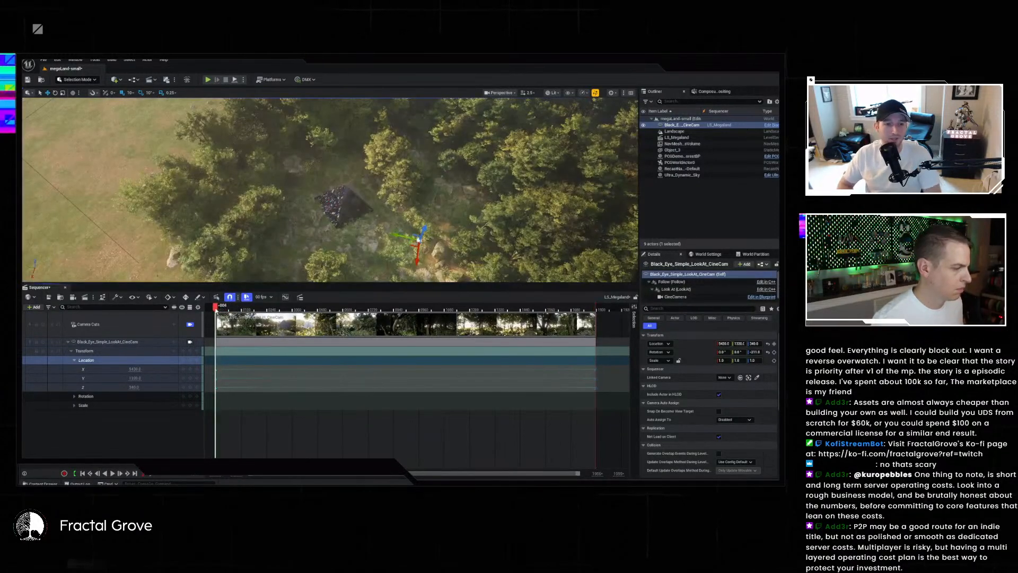
pyautogui.press('space')
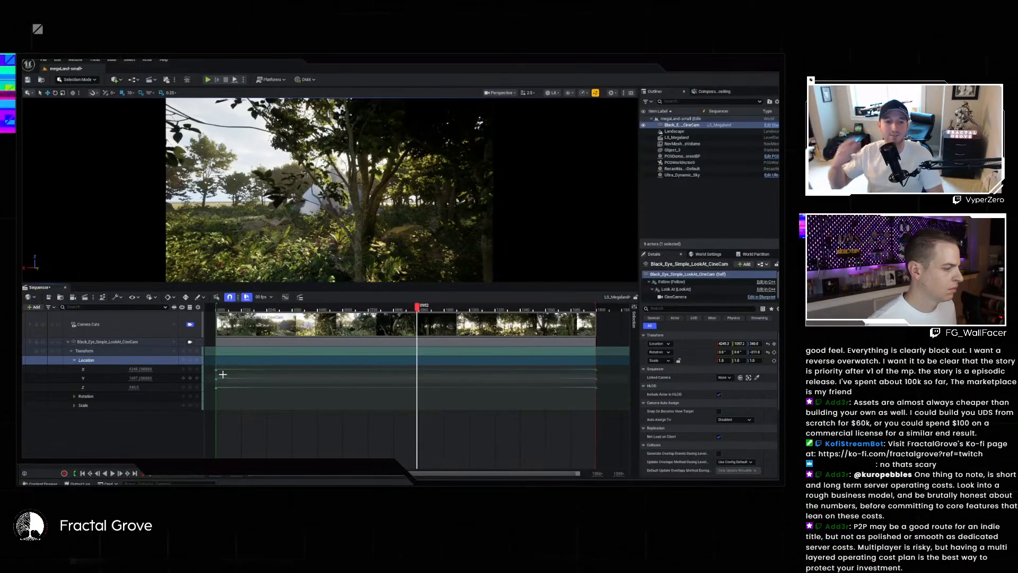
pyautogui.moveTo(530, 413); pyautogui.dragTo(498, 411, button='right')
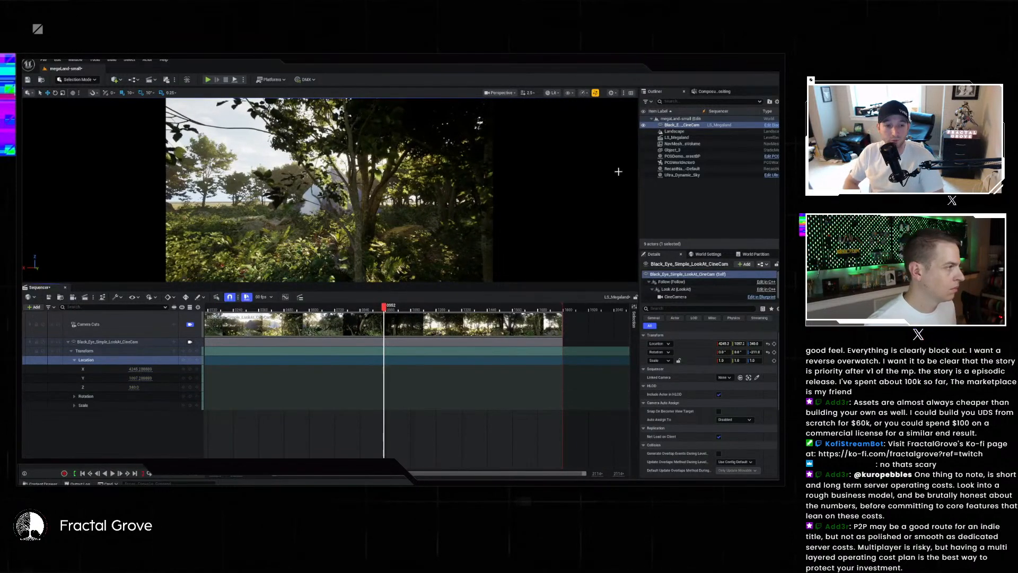
# - Leave the camera cuts view and move the cine camera to a new start position on the open-field side of the crystal, framing it in the preview
pyautogui.click(247, 297)
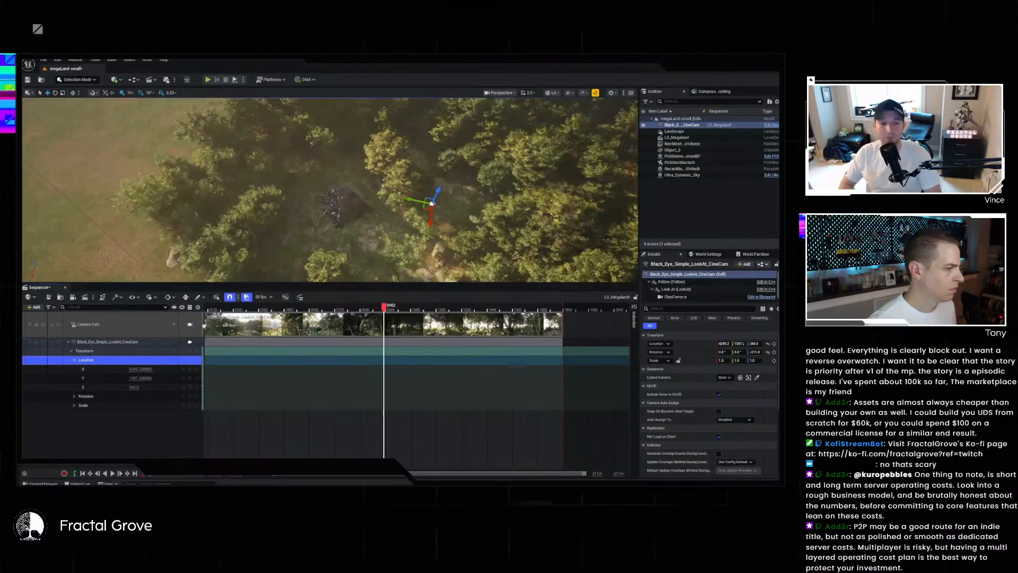
pyautogui.moveTo(430, 202); pyautogui.dragTo(407, 221)
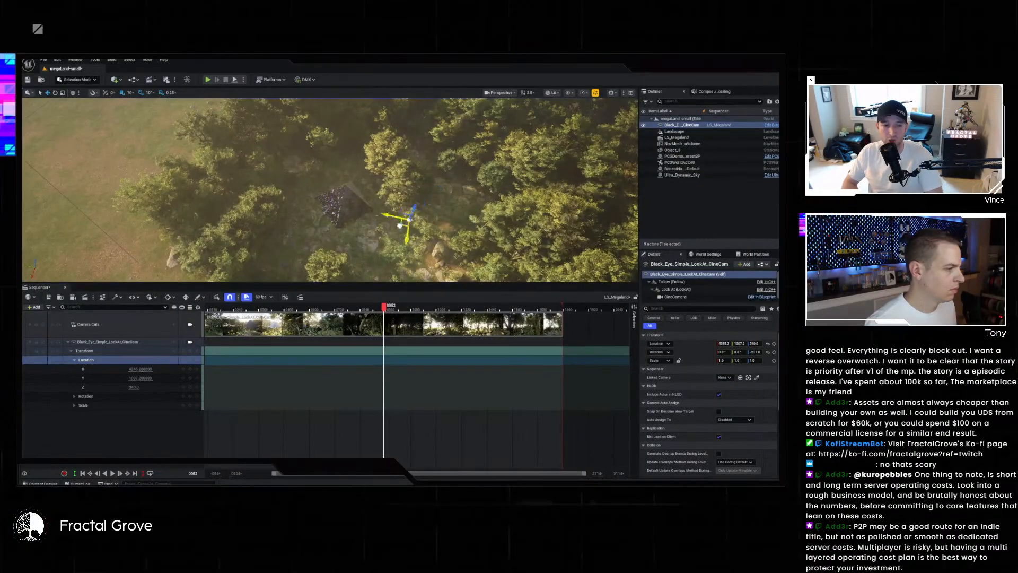
pyautogui.moveTo(264, 268)
pyautogui.mouseDown(button='right')
pyautogui.moveTo(303, 254)
pyautogui.moveTo(256, 278)
pyautogui.mouseUp(button='right')
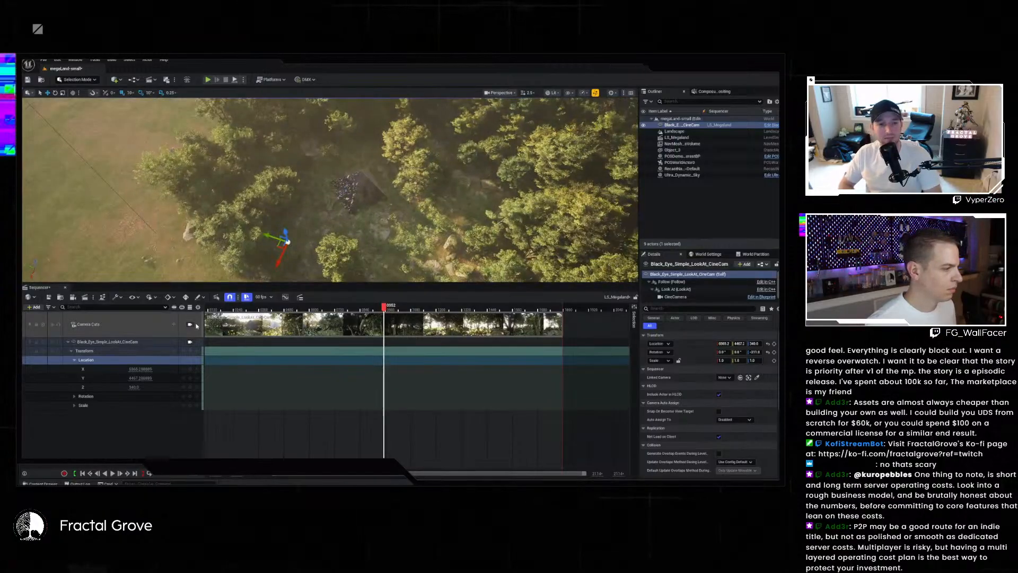
pyautogui.click(685, 126)
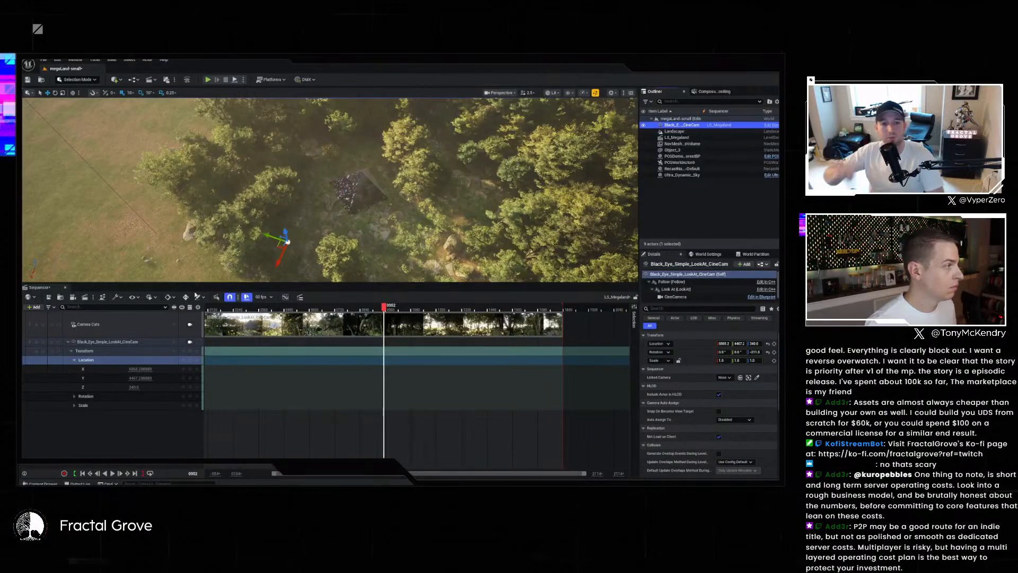
pyautogui.moveTo(202, 287); pyautogui.dragTo(202, 351)
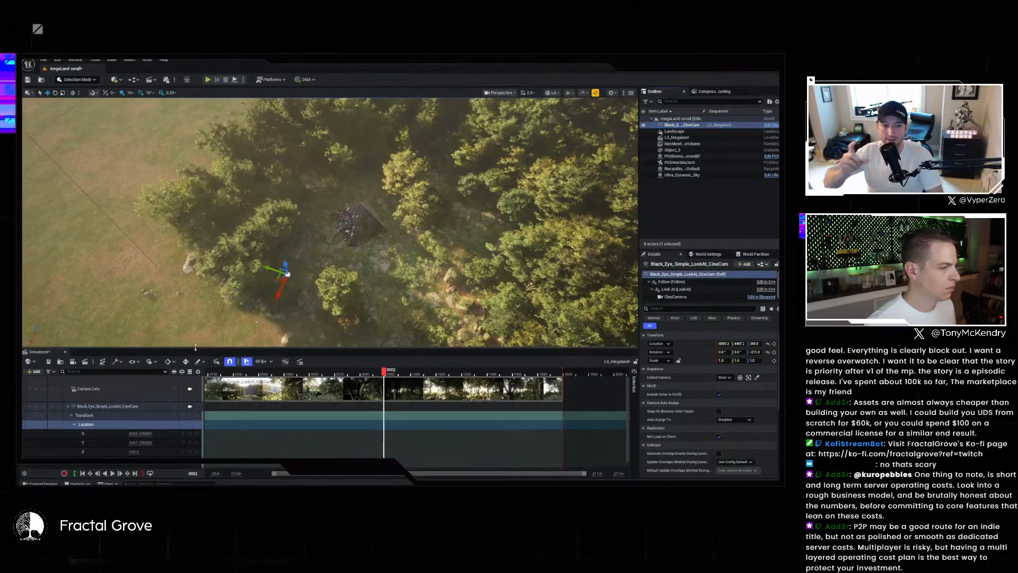
pyautogui.click(681, 123)
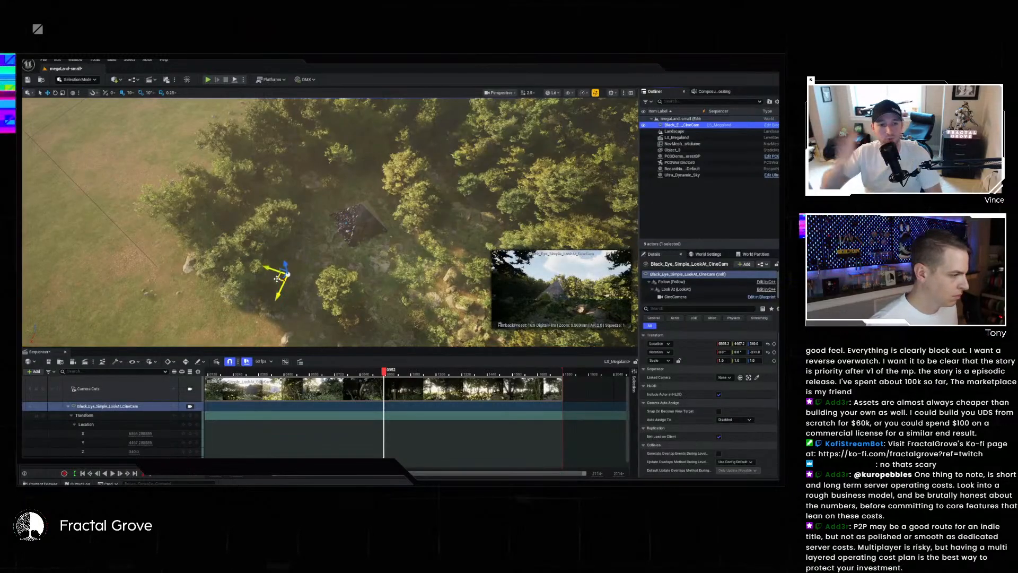
pyautogui.moveTo(282, 288); pyautogui.dragTo(295, 255)
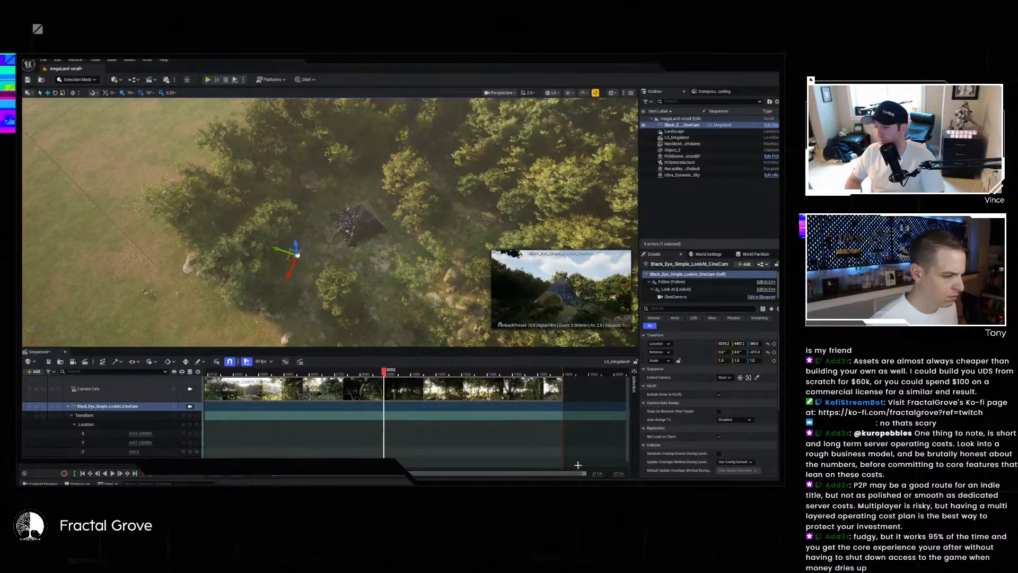
# - Add a location key for the camera at frame 0 of the sequence
pyautogui.moveTo(472, 473); pyautogui.dragTo(440, 475)
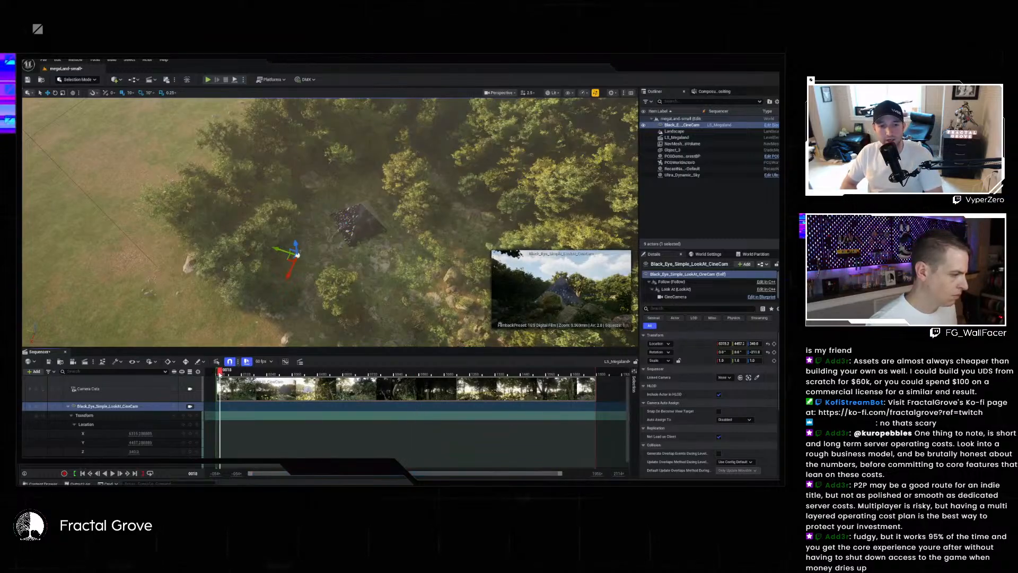
pyautogui.moveTo(218, 374); pyautogui.dragTo(217, 374)
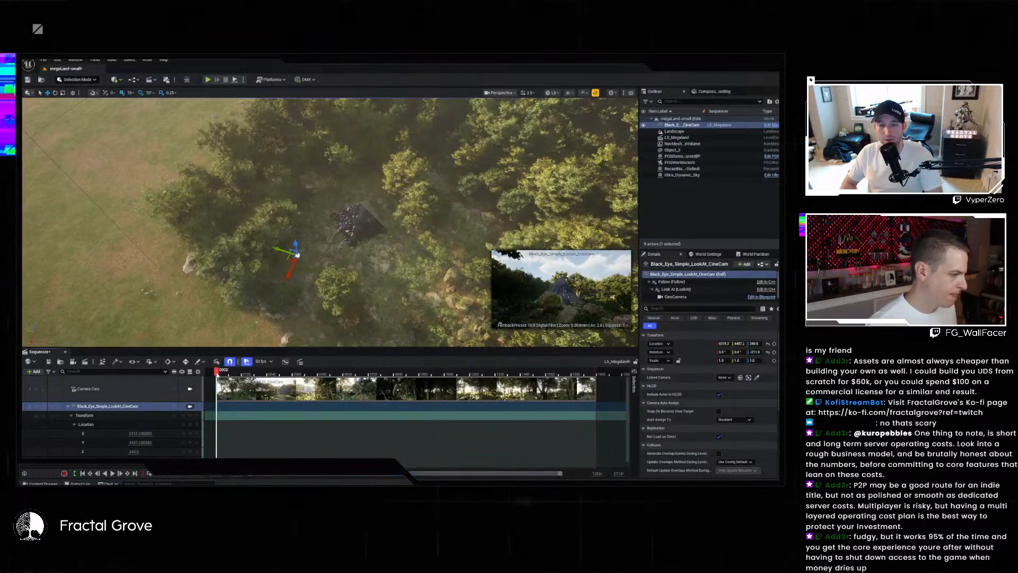
pyautogui.click(185, 426)
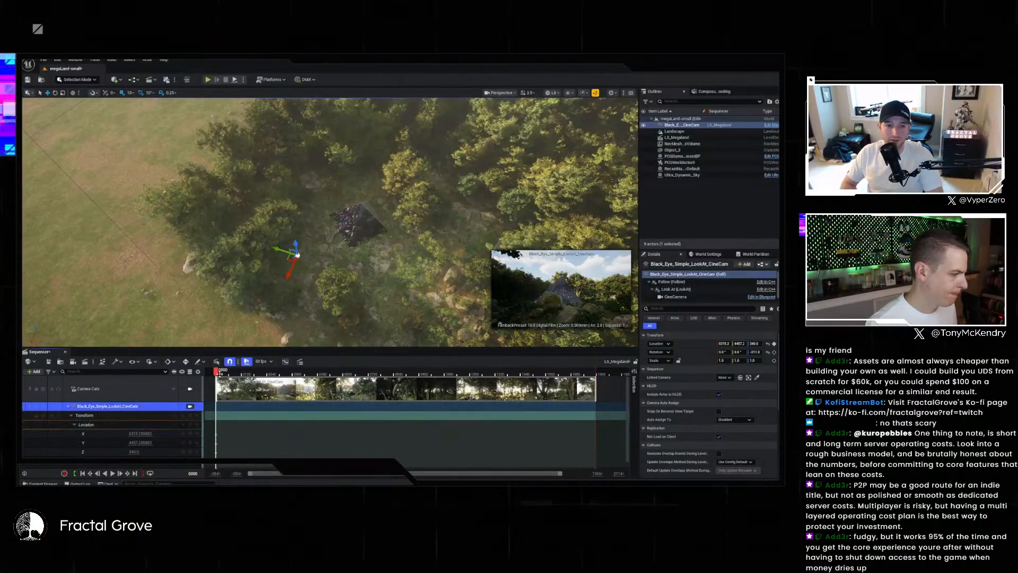
# - Move the camera to the forest side of the crystal at the end of the sequence and key its location there
pyautogui.moveTo(289, 260); pyautogui.dragTo(472, 256)
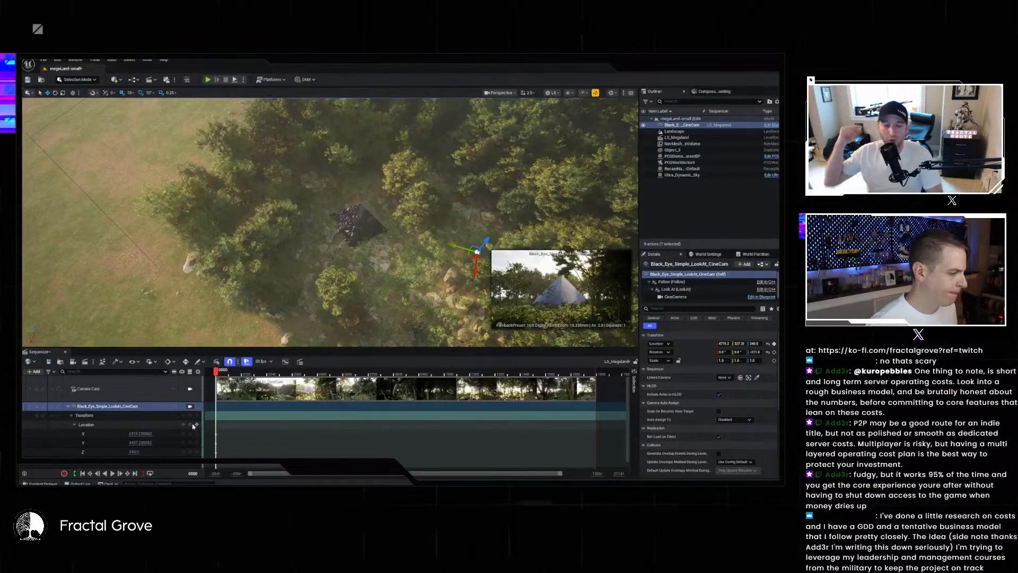
pyautogui.moveTo(222, 374); pyautogui.dragTo(601, 372)
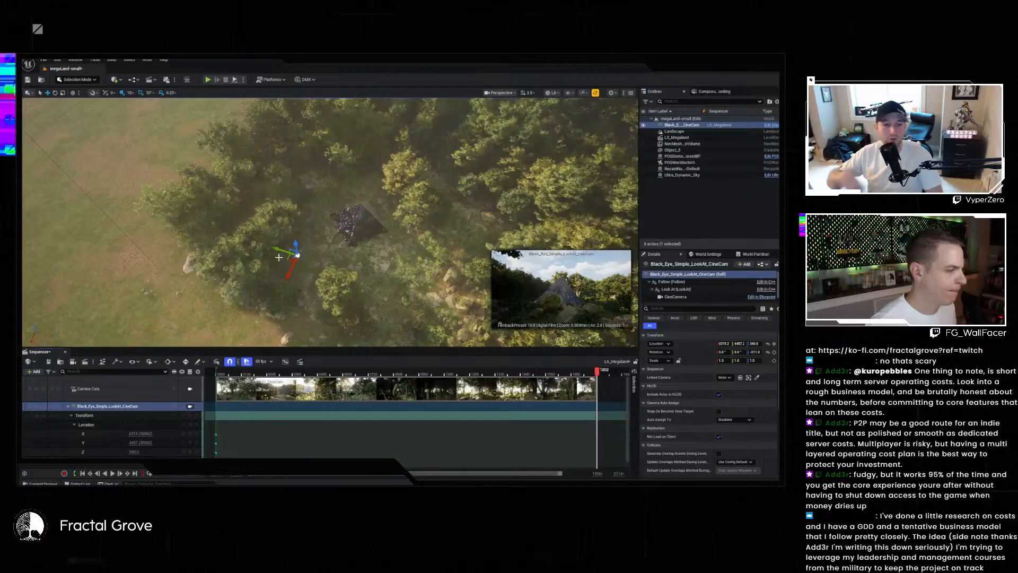
pyautogui.moveTo(286, 259); pyautogui.dragTo(443, 276)
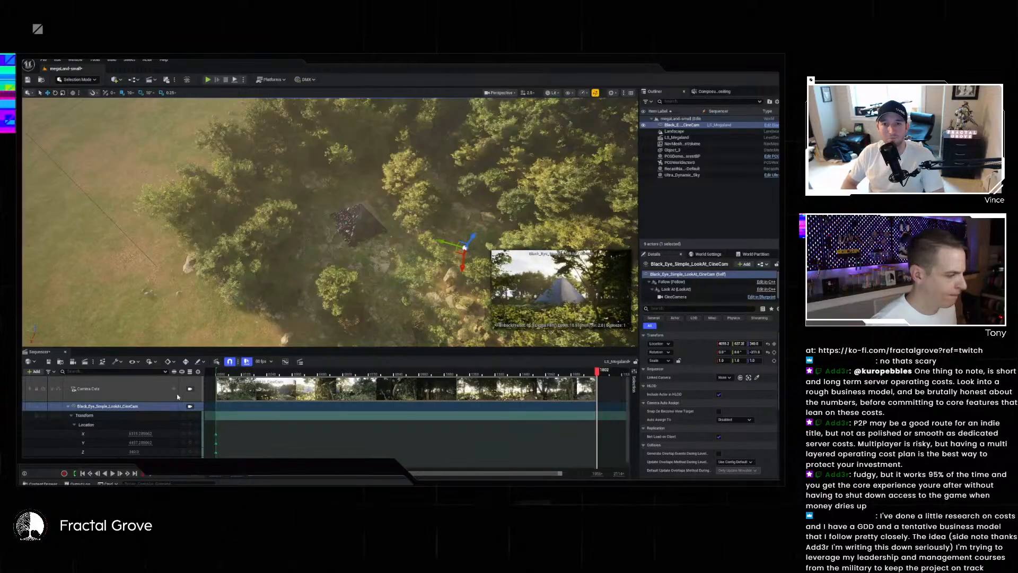
pyautogui.click(190, 424)
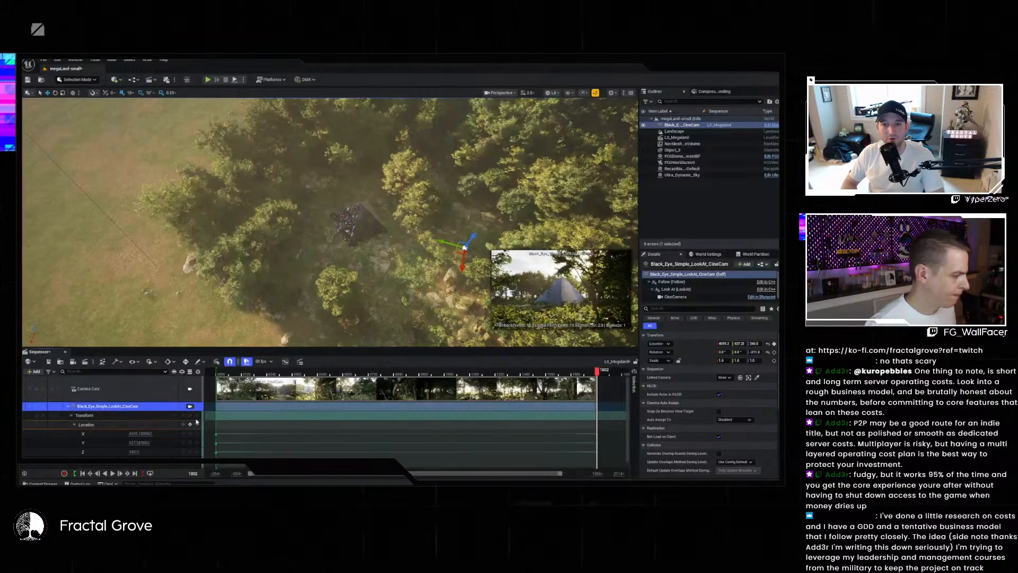
# - Play the sequence from near its start through the camera cuts view to check the new move past the crystal
pyautogui.click(218, 373)
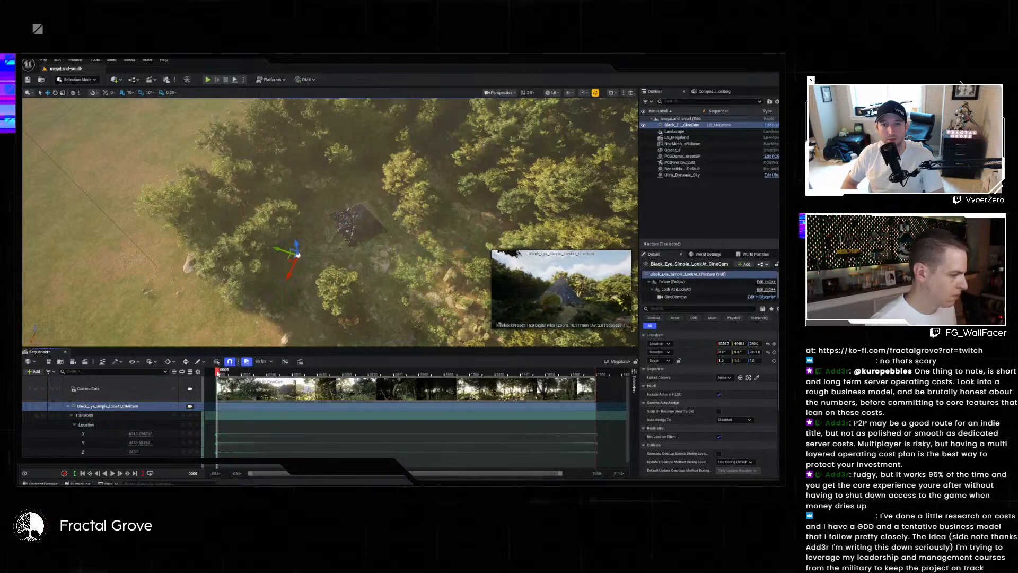
pyautogui.click(190, 389)
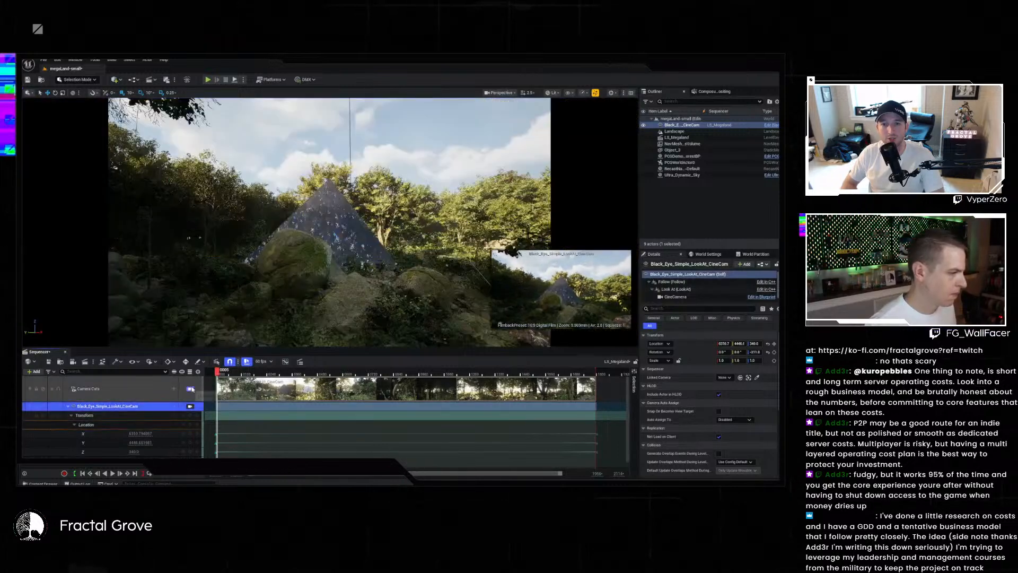
pyautogui.press('space')
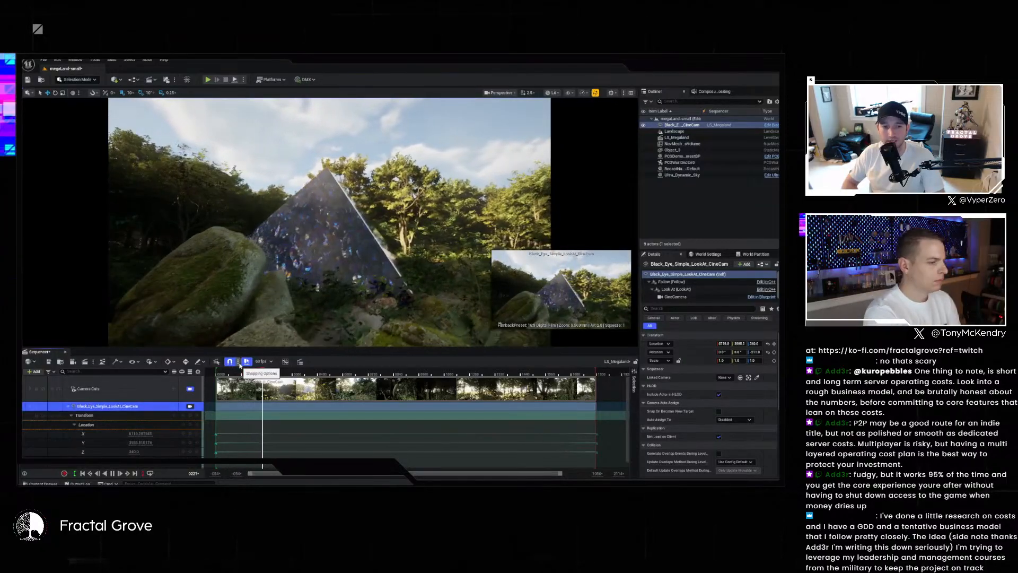
pyautogui.press('space')
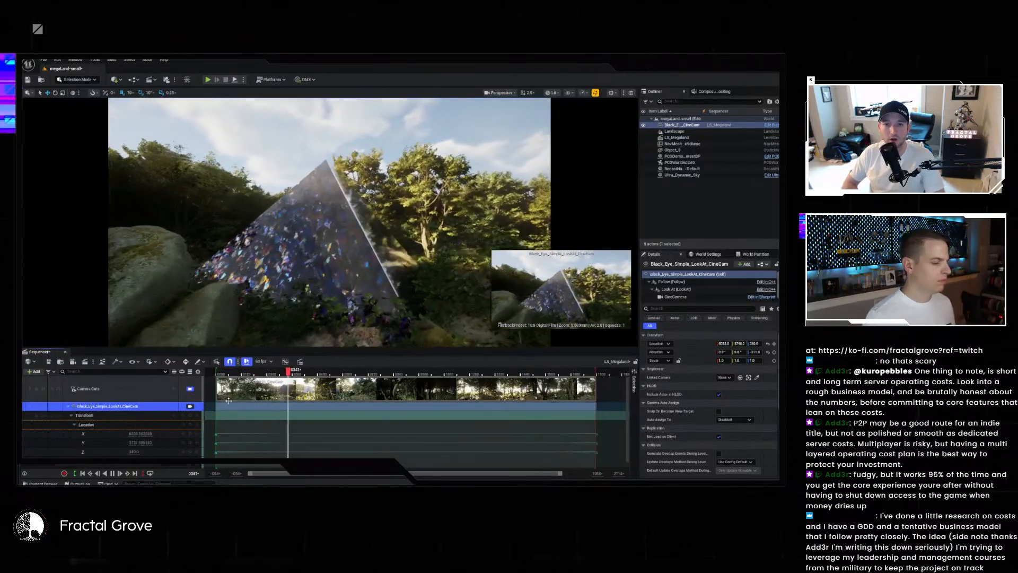
# - Select all of the camera's X, Y and Z location keys and set their interpolation to Cubic (Smart Auto)
pyautogui.click(416, 426)
pyautogui.moveTo(212, 427); pyautogui.dragTo(599, 454)
pyautogui.rightClick(597, 452)
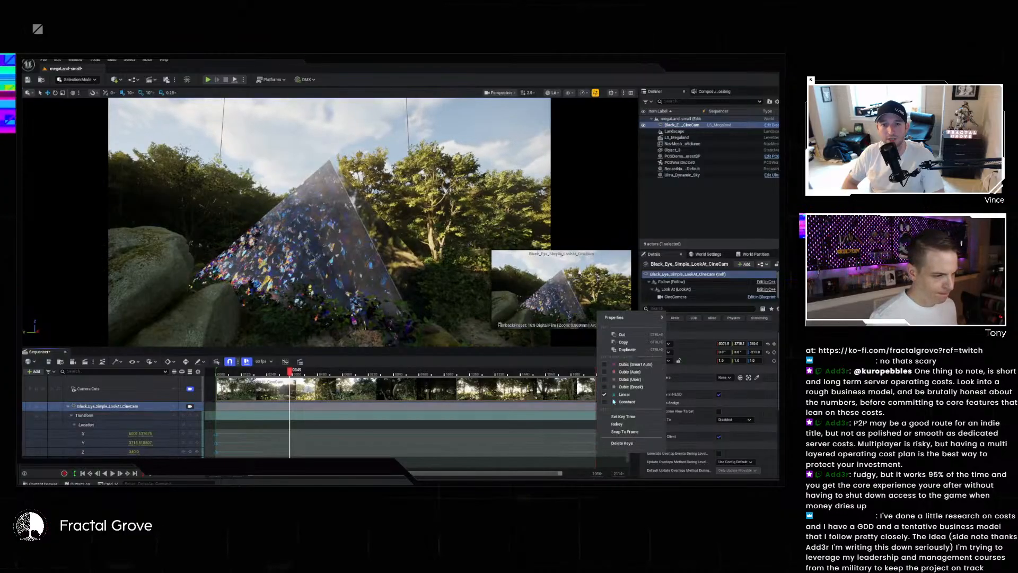
pyautogui.click(604, 366)
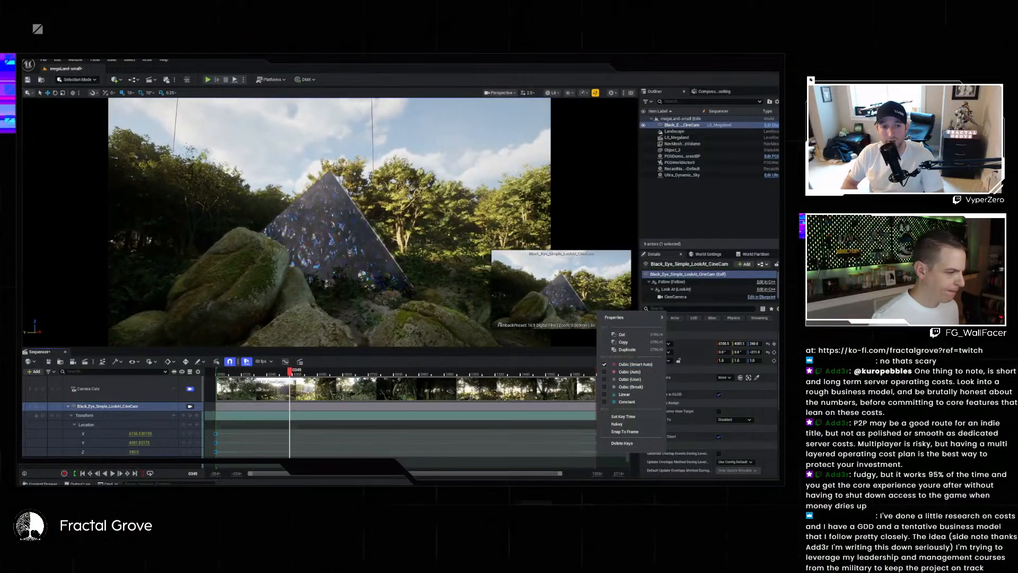
# - Play the sequence from its start to check the eased motion, and delete the camera's location keys at the end
pyautogui.moveTo(269, 375); pyautogui.dragTo(214, 379)
pyautogui.press('space')
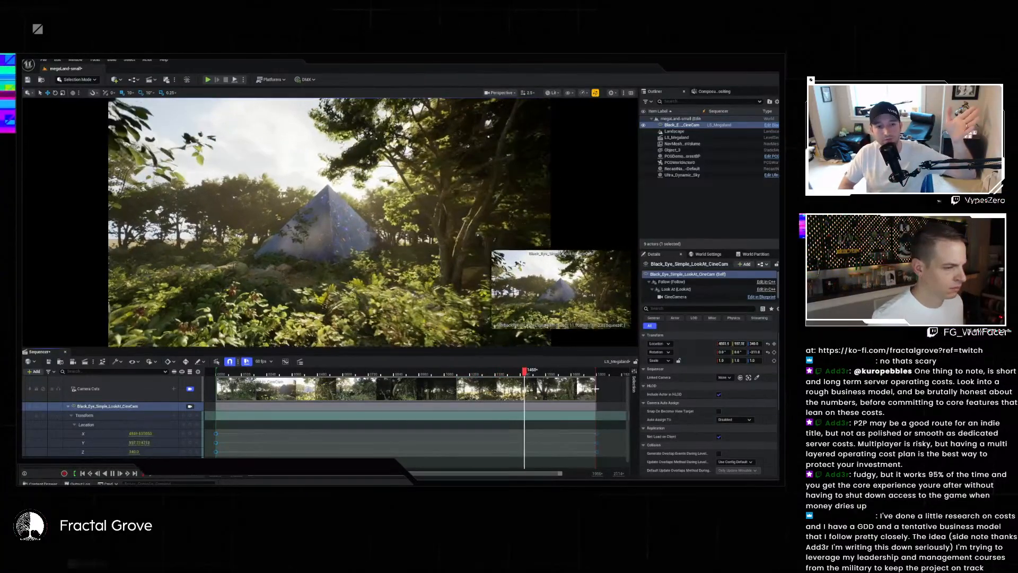
pyautogui.press('space')
pyautogui.moveTo(623, 404); pyautogui.dragTo(579, 455)
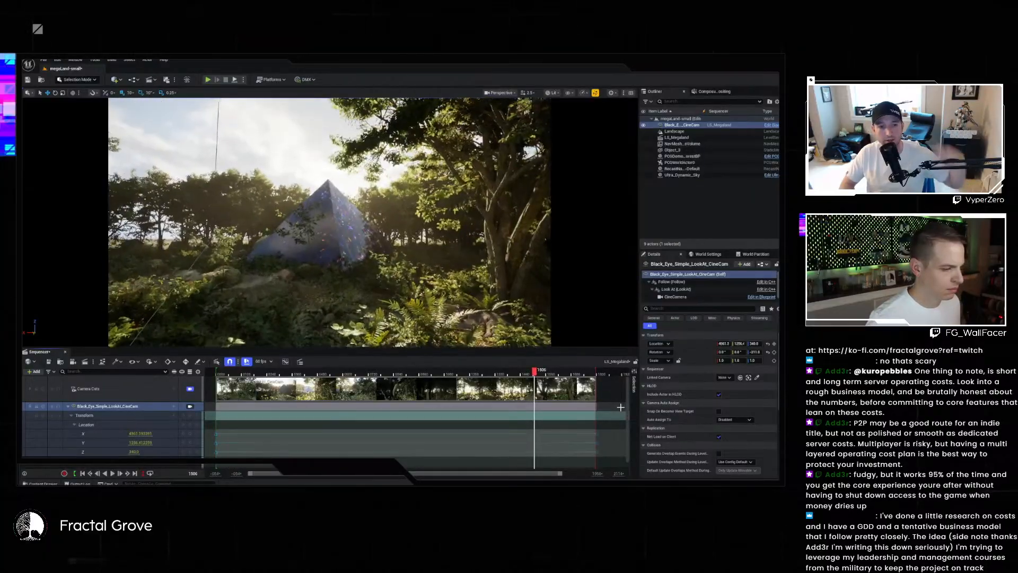
pyautogui.press('Delete')
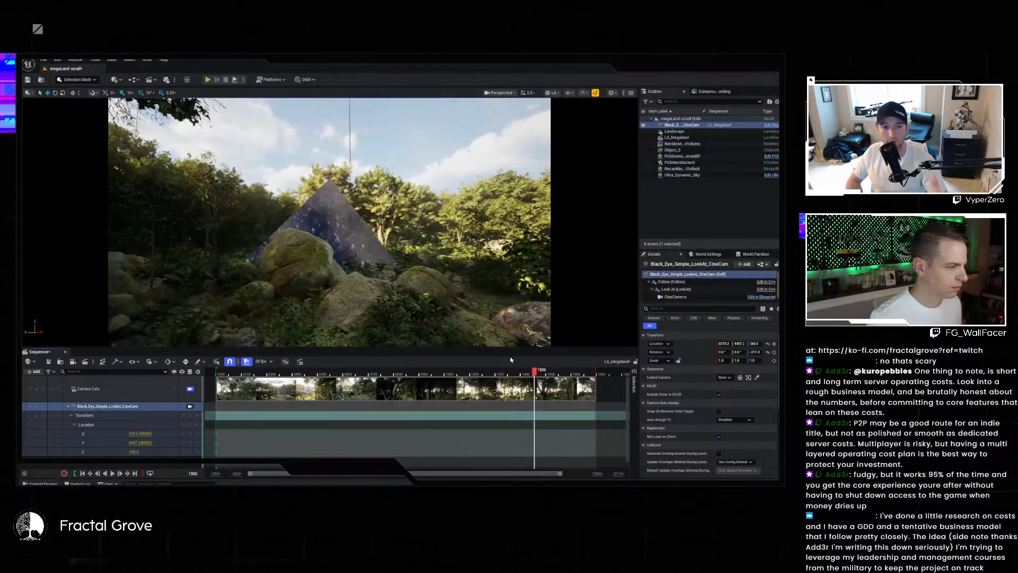
# - Reposition the camera at the sequence's end among the rocks on the forest side of the crystal, and key its location
pyautogui.click(190, 388)
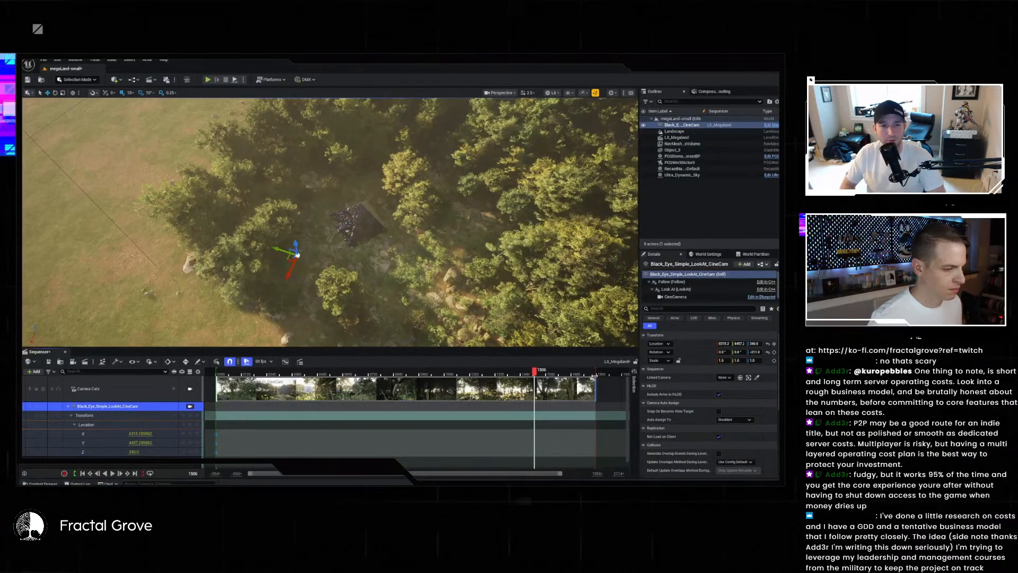
pyautogui.click(595, 374)
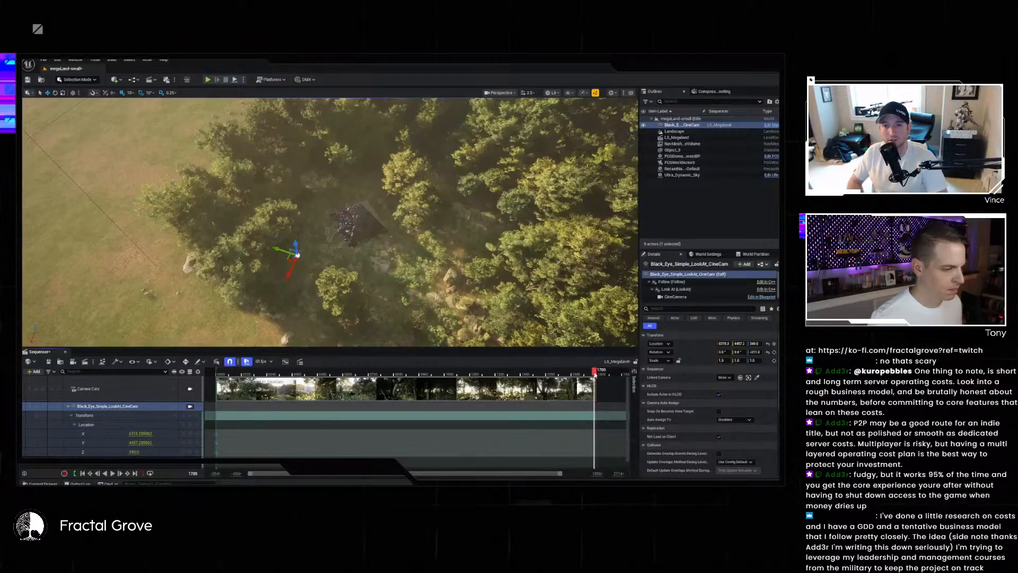
pyautogui.moveTo(596, 375); pyautogui.dragTo(596, 375)
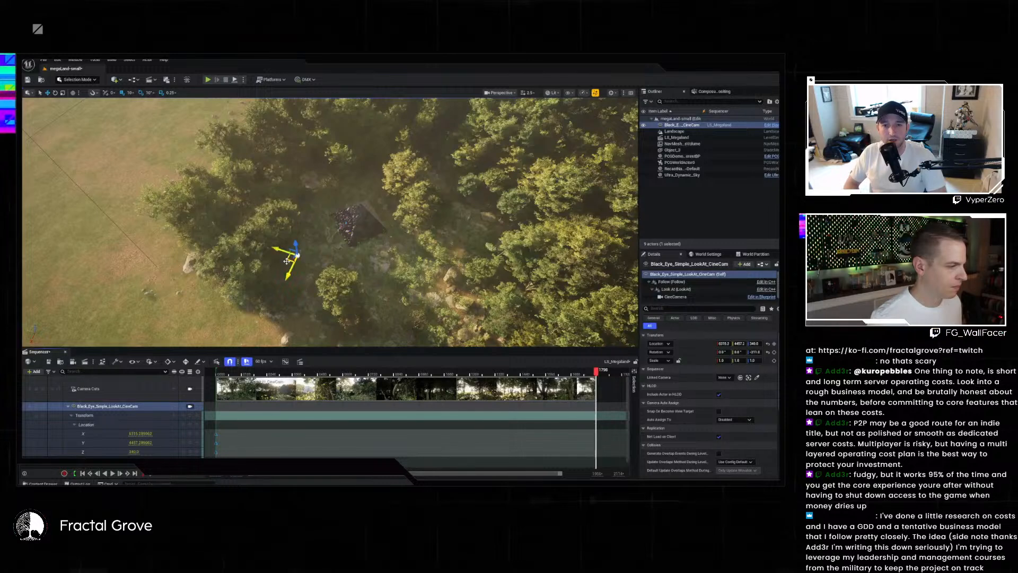
pyautogui.moveTo(288, 260); pyautogui.dragTo(442, 301)
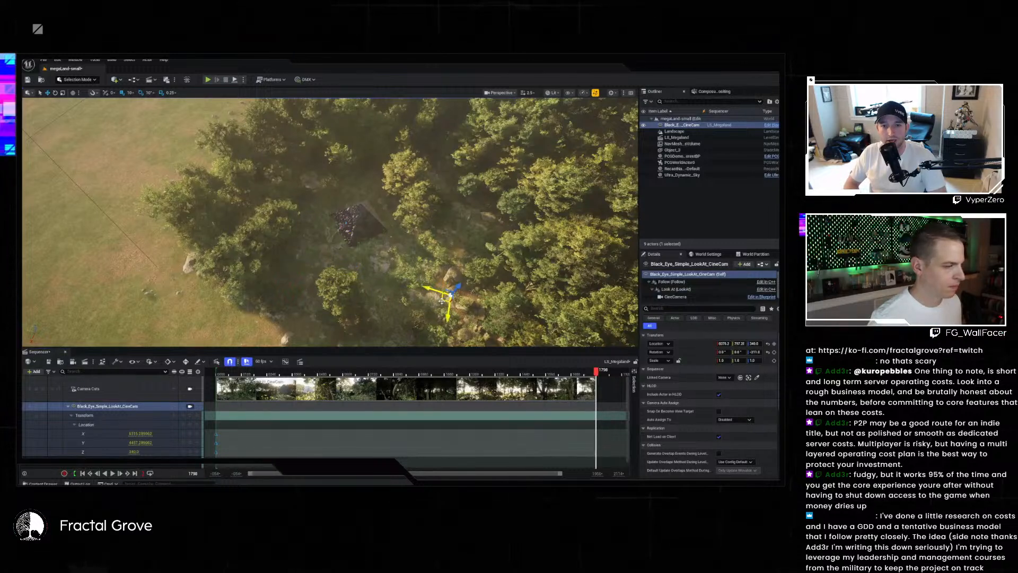
pyautogui.click(689, 125)
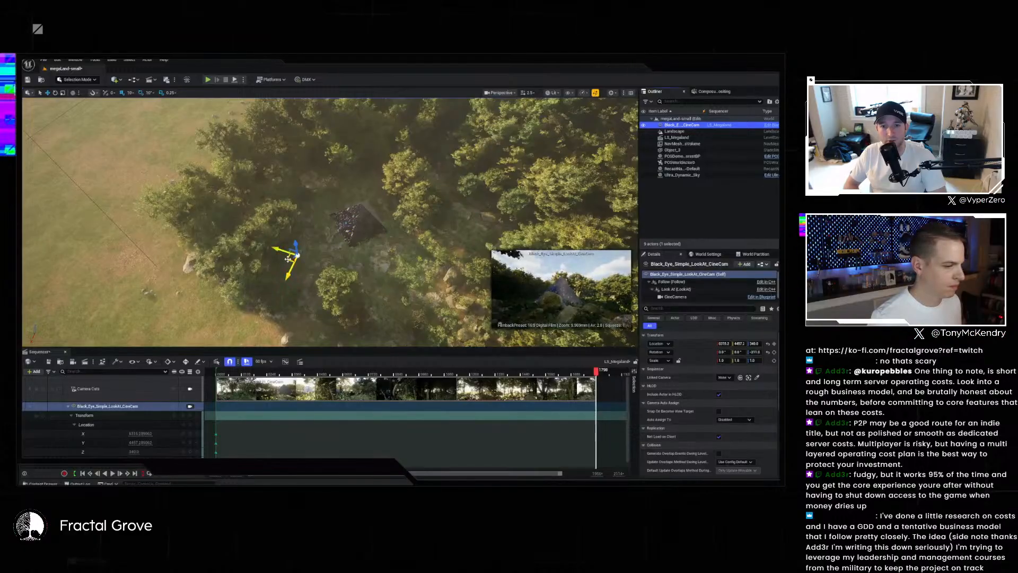
pyautogui.moveTo(289, 258); pyautogui.dragTo(478, 302)
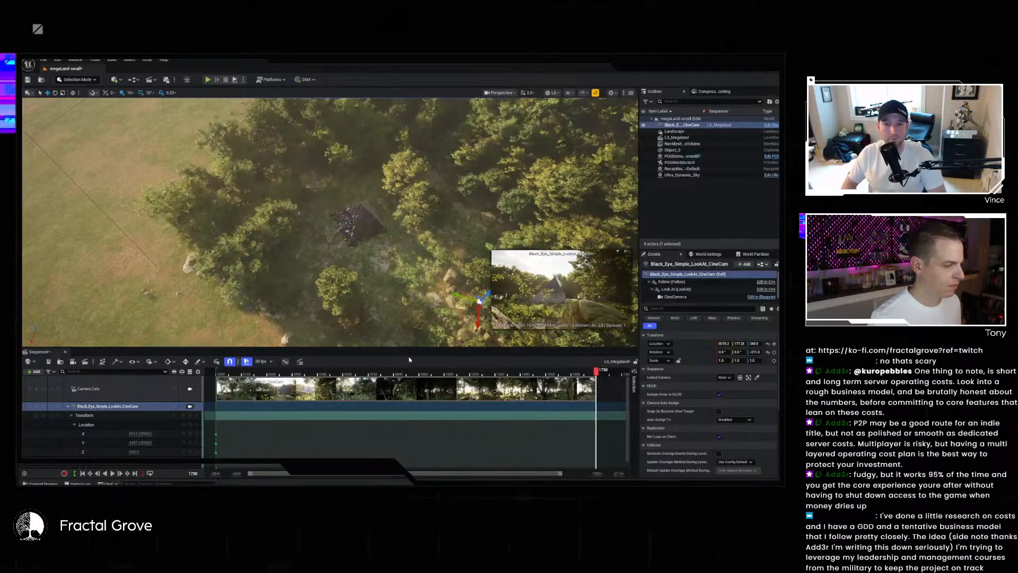
pyautogui.click(191, 425)
# - Set all of the camera's location keys to Cubic (Smart Auto) interpolation and return to the start of the sequence
pyautogui.moveTo(212, 429); pyautogui.dragTo(615, 459)
pyautogui.rightClick(595, 443)
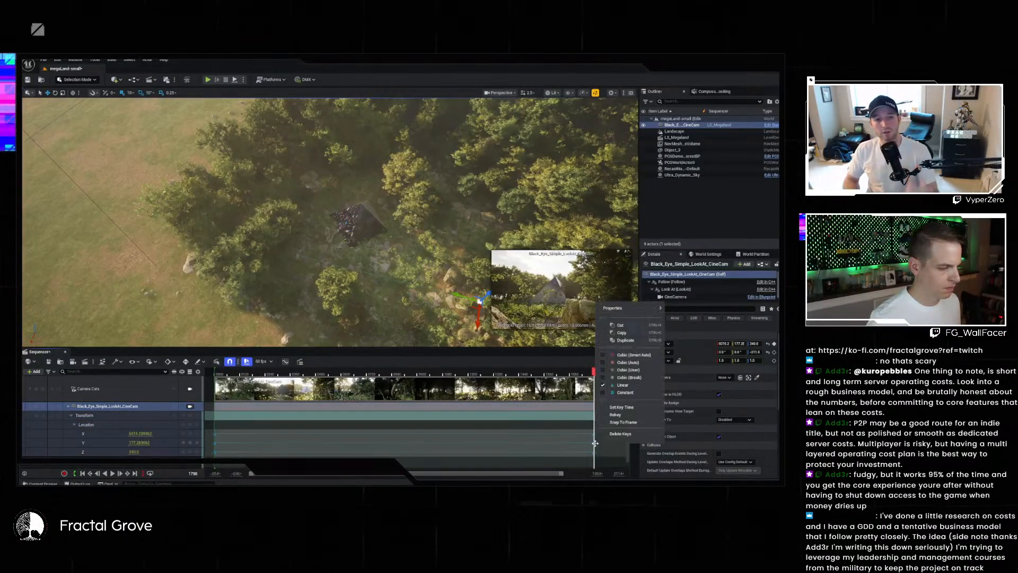
pyautogui.click(621, 356)
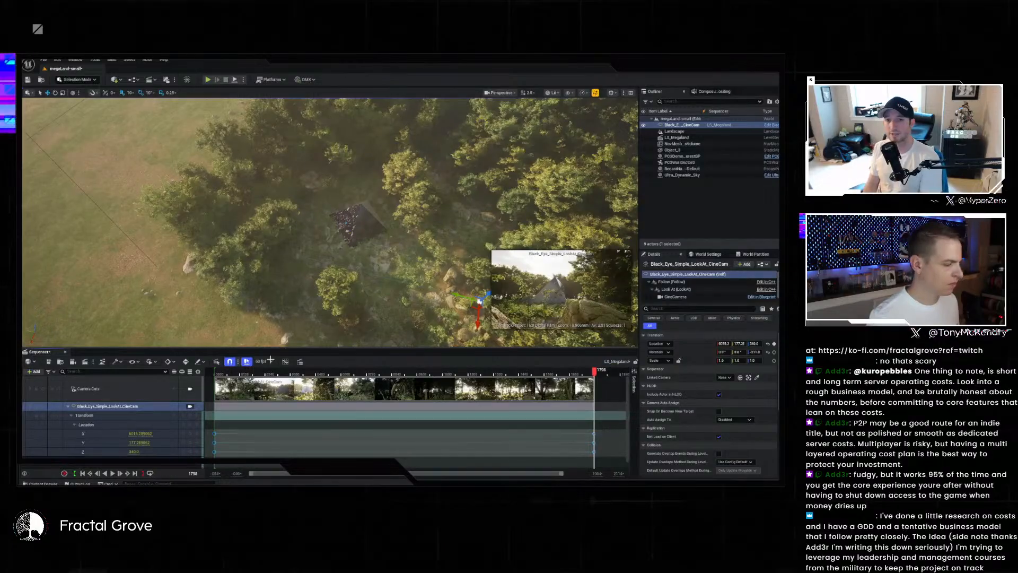
pyautogui.click(215, 374)
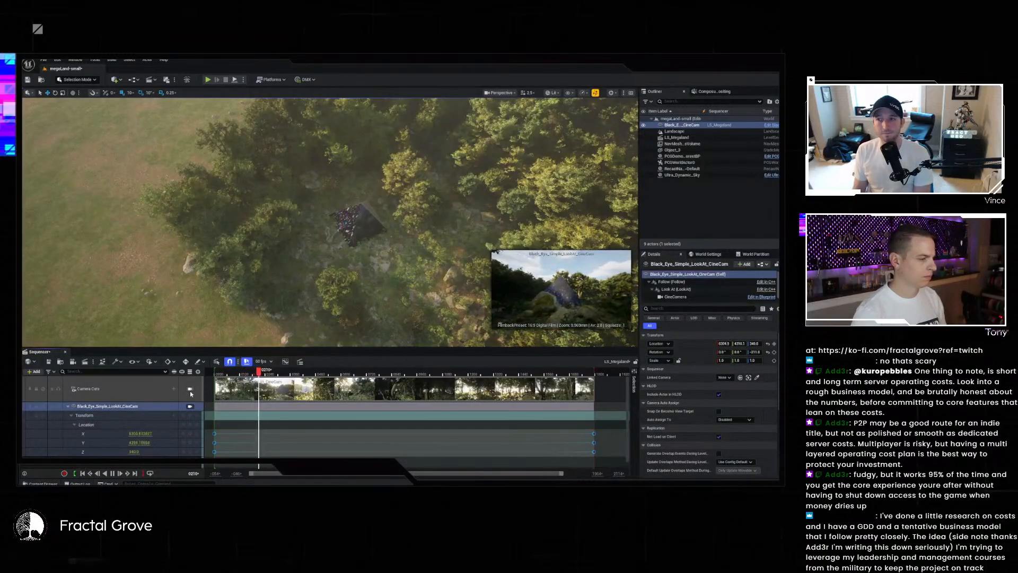
# - Play the sequence through the camera cuts view to review the eased move, and return to its start in the free view
pyautogui.click(190, 388)
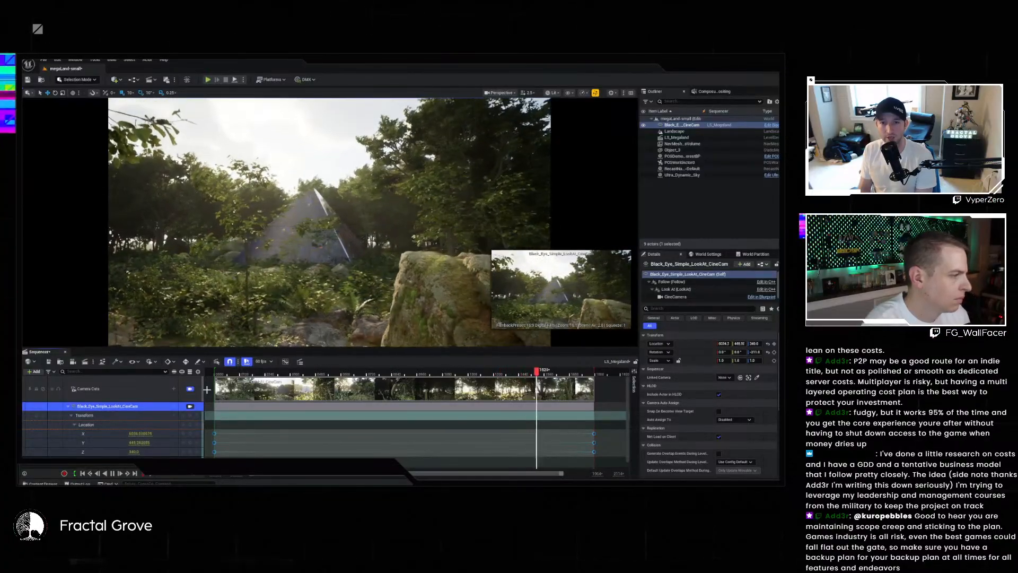
pyautogui.press('space')
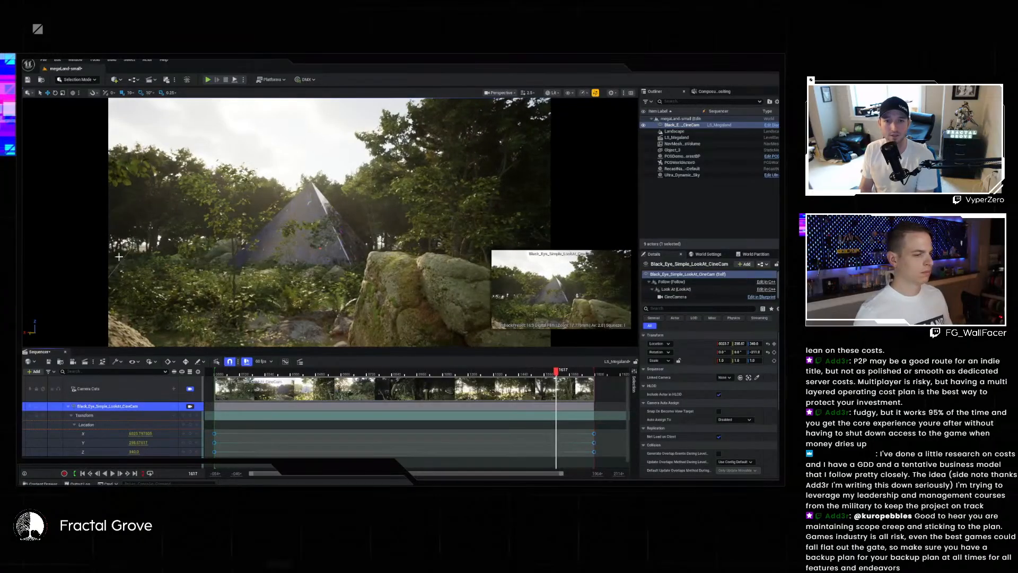
pyautogui.click(189, 390)
pyautogui.click(228, 374)
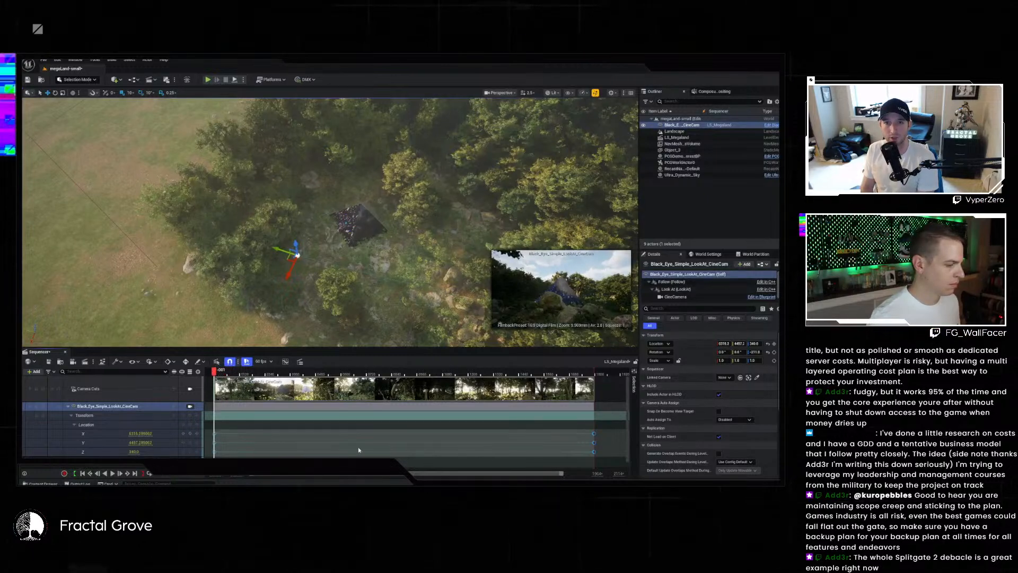
# - Delete all of the look-at camera's X, Y and Z location keys at both ends of the sequence
pyautogui.moveTo(605, 448); pyautogui.dragTo(590, 448, button='right')
pyautogui.click(579, 451)
pyautogui.moveTo(598, 431); pyautogui.dragTo(223, 450)
pyautogui.click(315, 406)
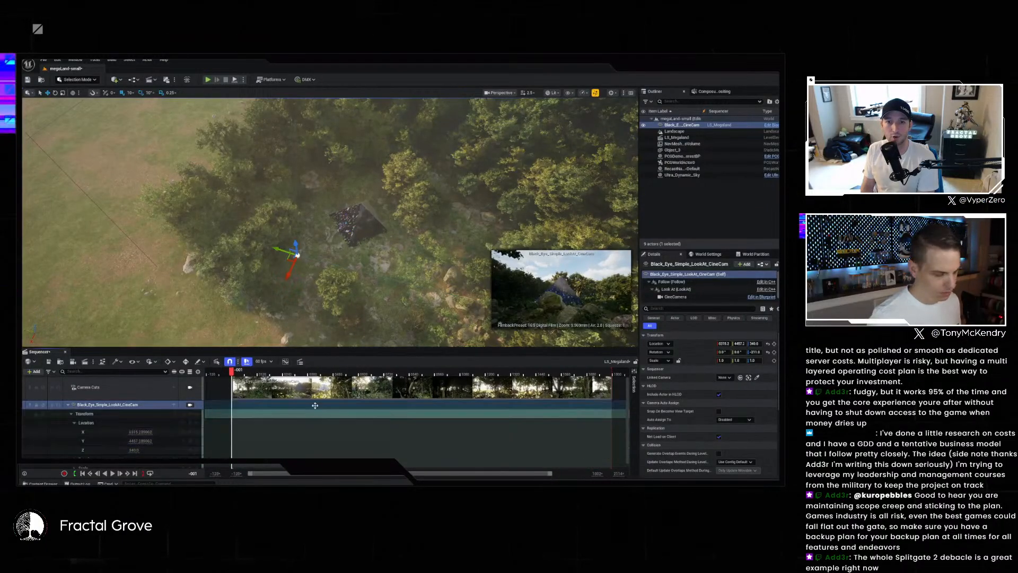
# - Reposition the look-at camera at the sequence's start in the clearing close to the crystal, using the camera preview to frame it
pyautogui.moveTo(285, 260); pyautogui.dragTo(251, 274)
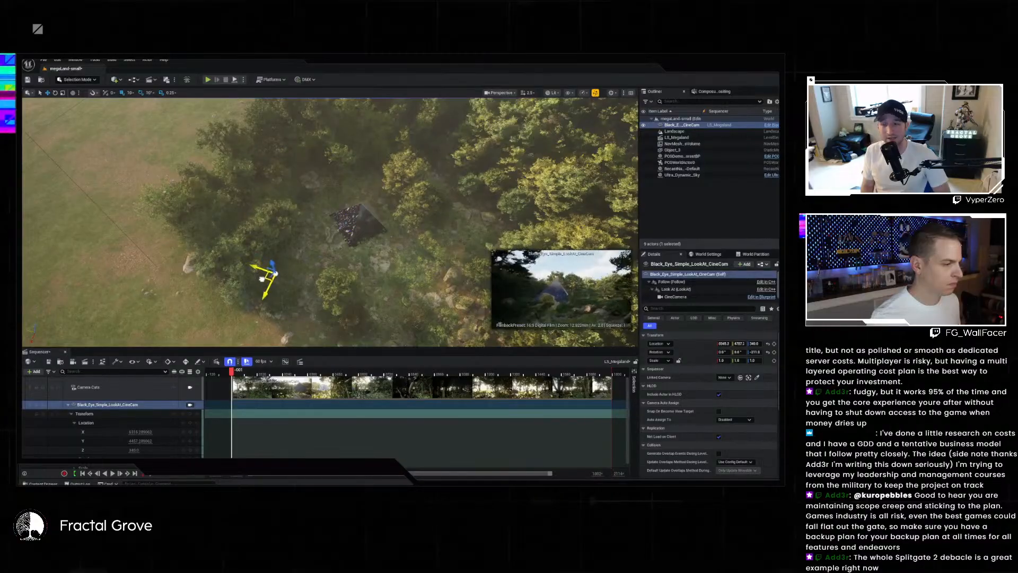
pyautogui.moveTo(283, 305); pyautogui.dragTo(290, 243)
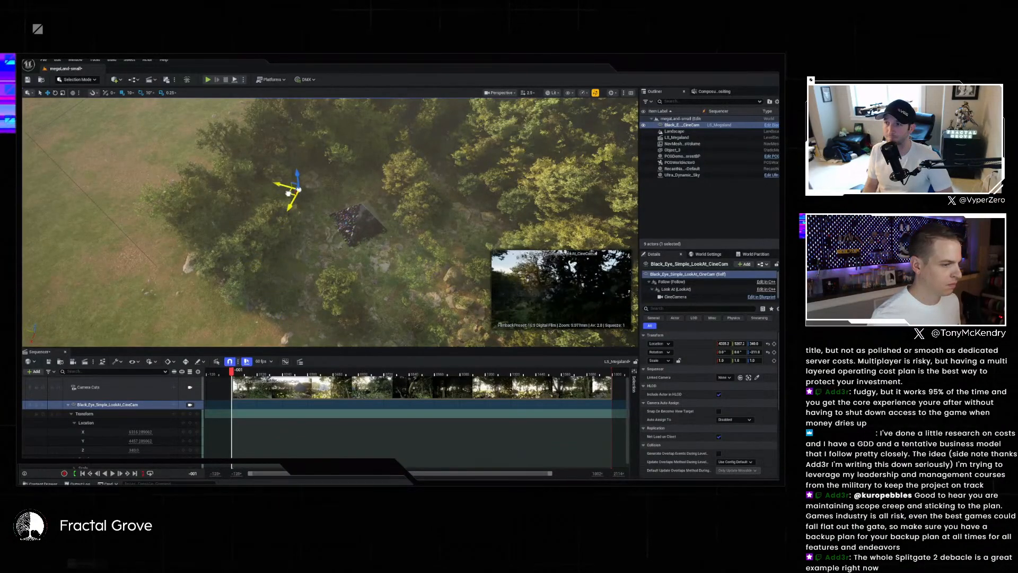
pyautogui.moveTo(290, 212); pyautogui.dragTo(293, 222)
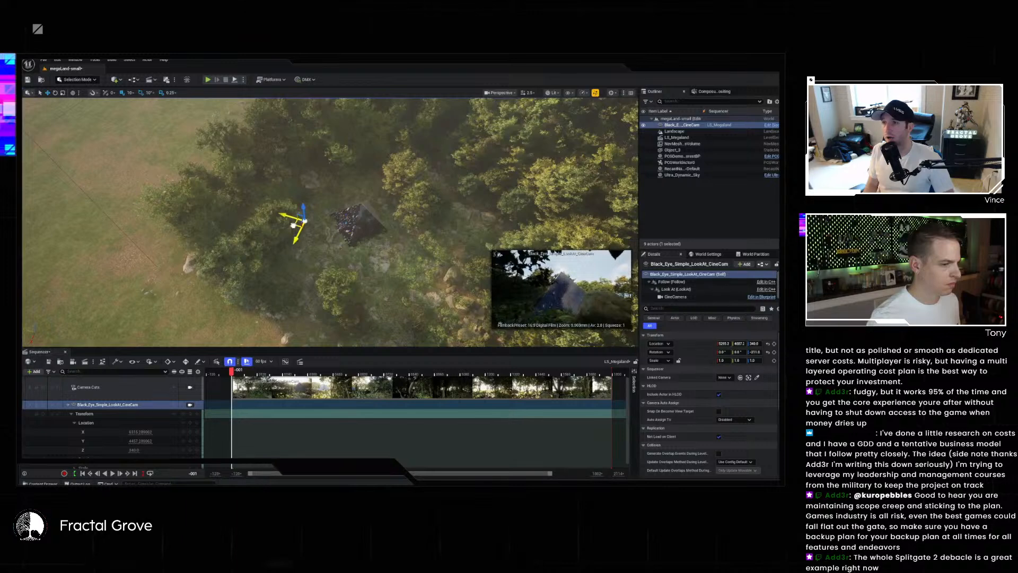
pyautogui.click(191, 423)
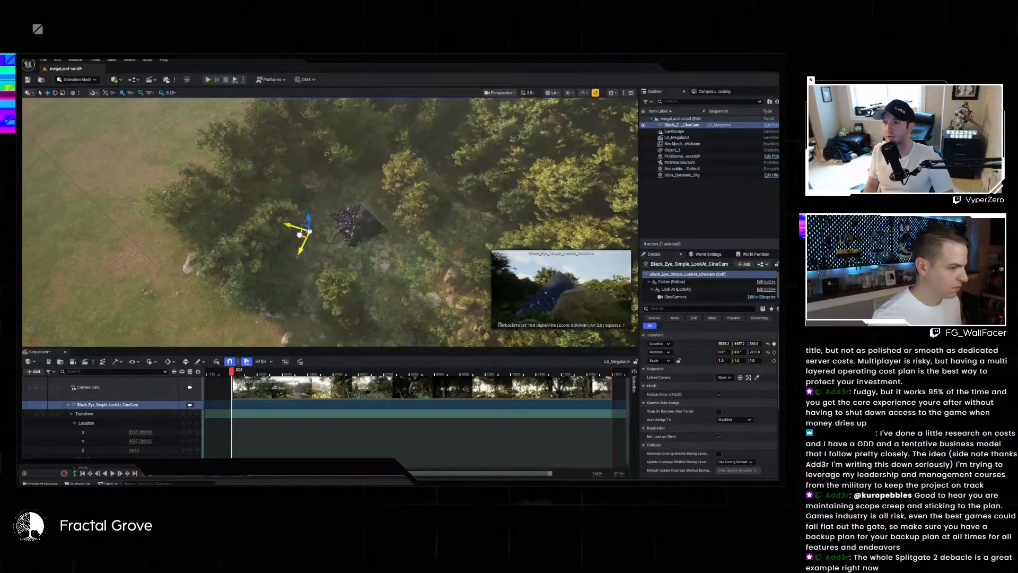
pyautogui.moveTo(302, 239); pyautogui.dragTo(312, 252)
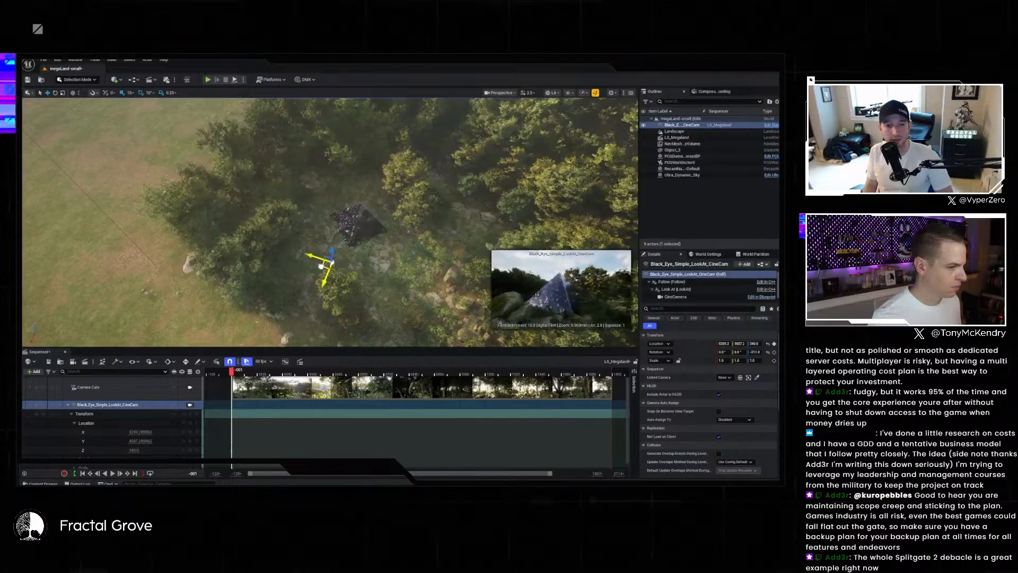
pyautogui.moveTo(327, 268); pyautogui.dragTo(382, 294)
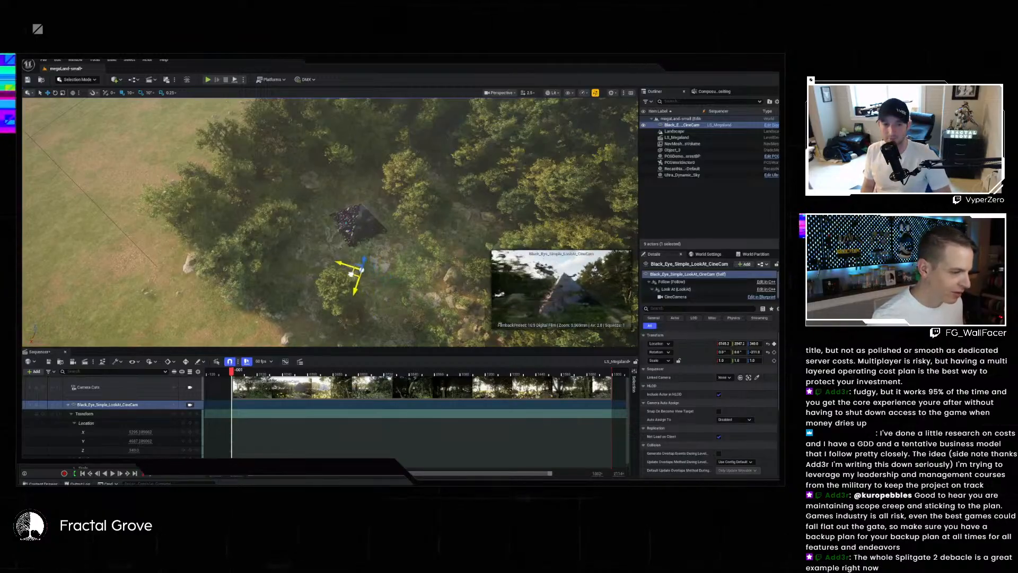
pyautogui.moveTo(330, 269); pyautogui.dragTo(337, 273)
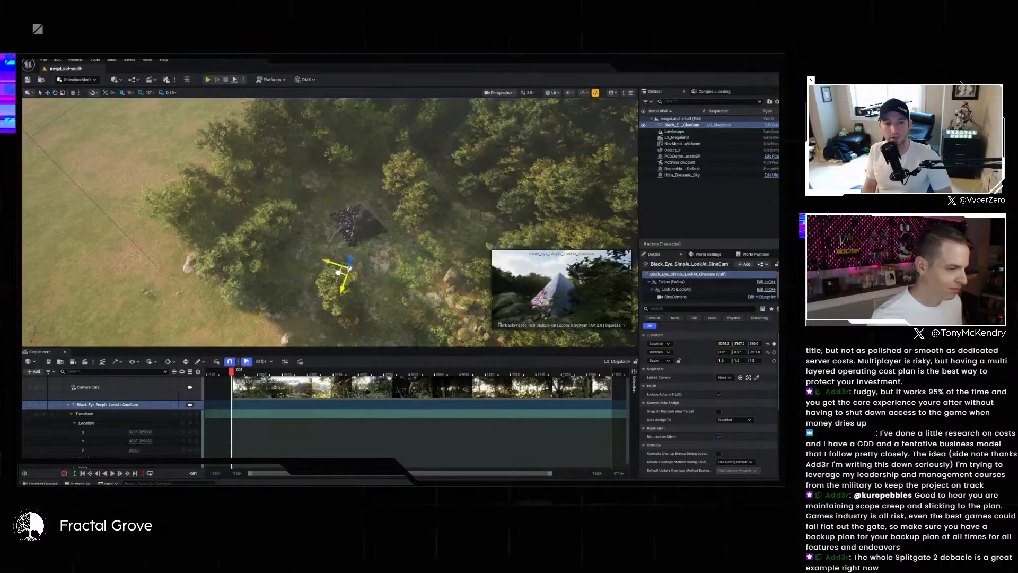
pyautogui.moveTo(342, 275); pyautogui.dragTo(346, 276)
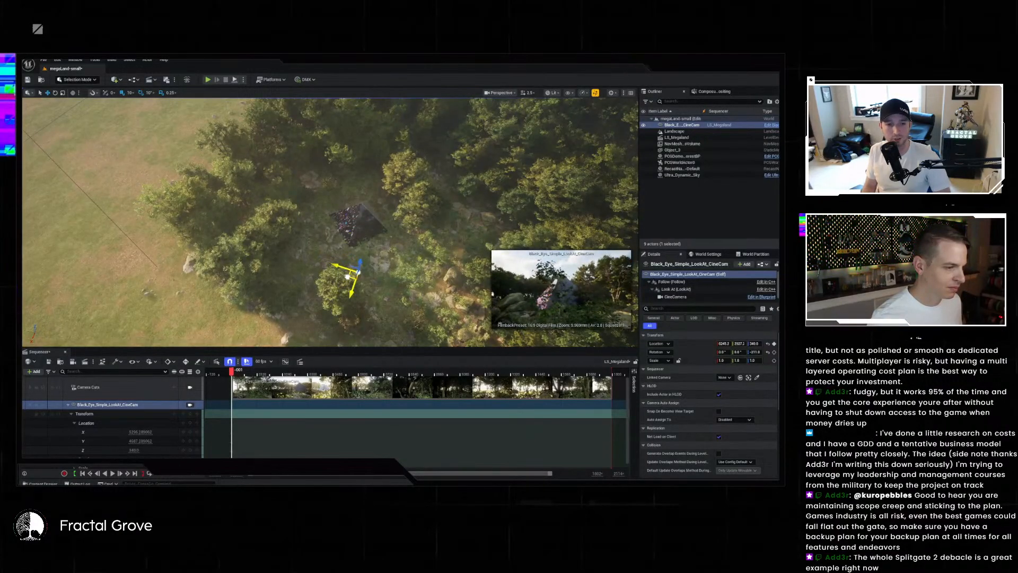
# - Position the cine camera beside the pyramid at the sequence's start and near the lone tree at its end, keying its location
pyautogui.moveTo(348, 276); pyautogui.dragTo(335, 273)
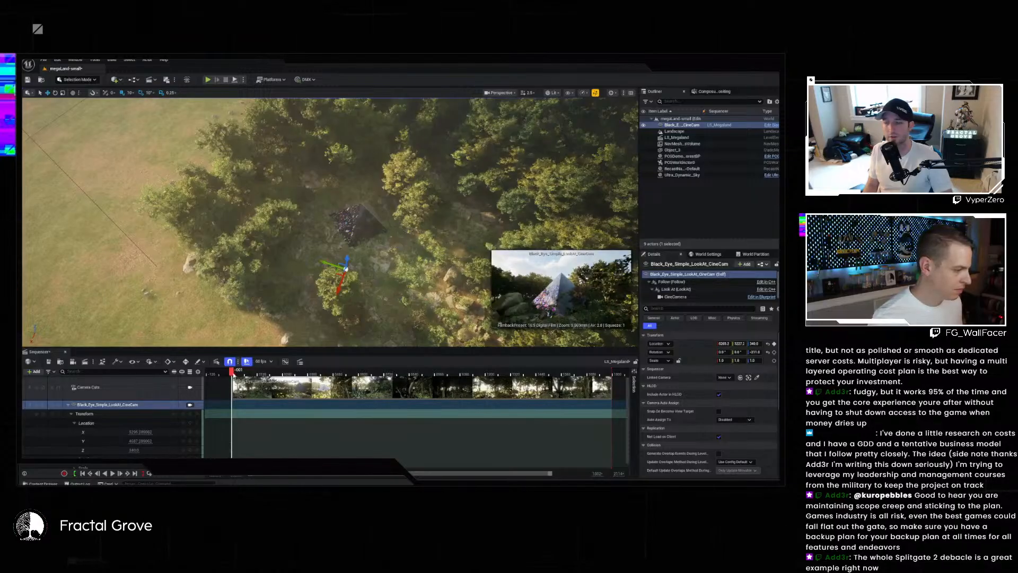
pyautogui.moveTo(425, 370); pyautogui.dragTo(613, 378)
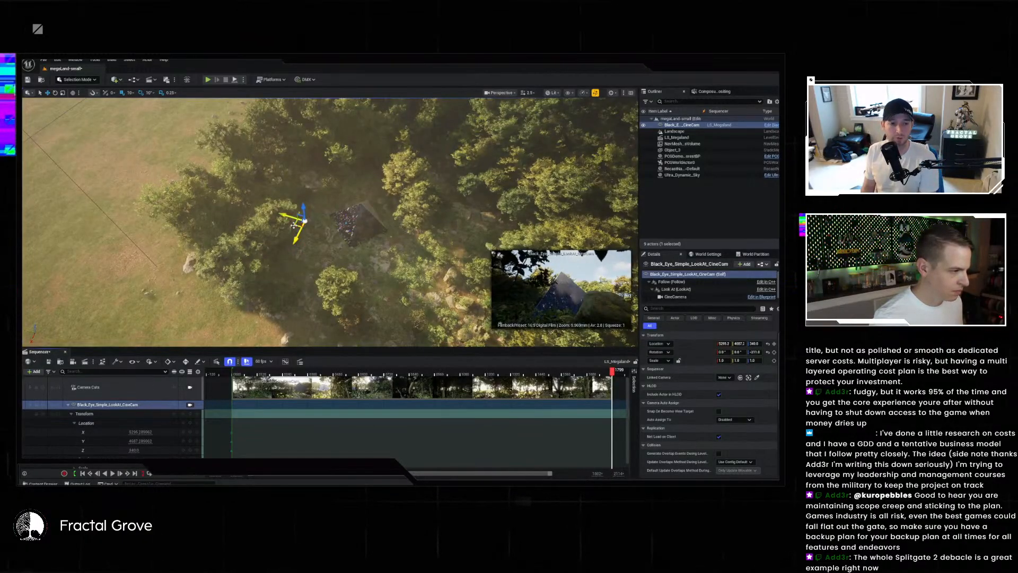
pyautogui.moveTo(301, 234); pyautogui.dragTo(349, 287)
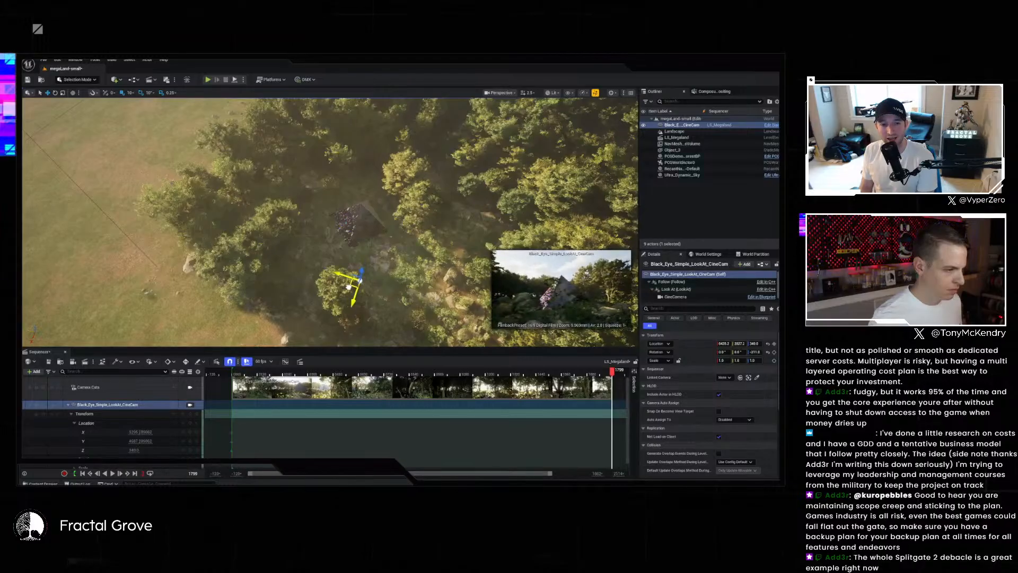
pyautogui.click(190, 424)
# - Select the camera's location keyframes across the whole sequence and change their interpolation
pyautogui.moveTo(227, 425); pyautogui.dragTo(611, 448)
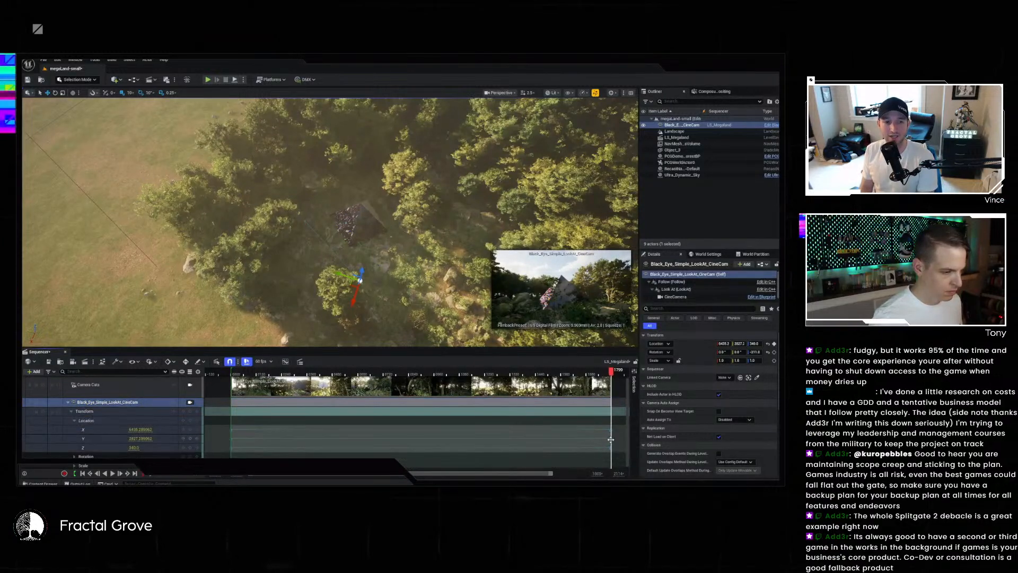
pyautogui.rightClick(611, 439)
pyautogui.click(646, 357)
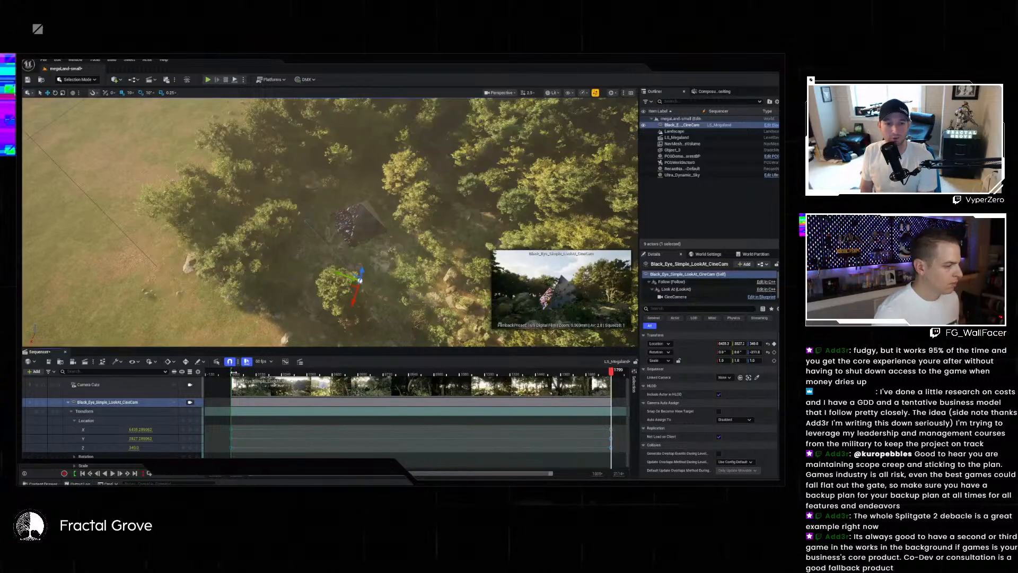
# - Play the sequence with the viewport locked to the camera cuts to check the camera move around the pyramid
pyautogui.press('space')
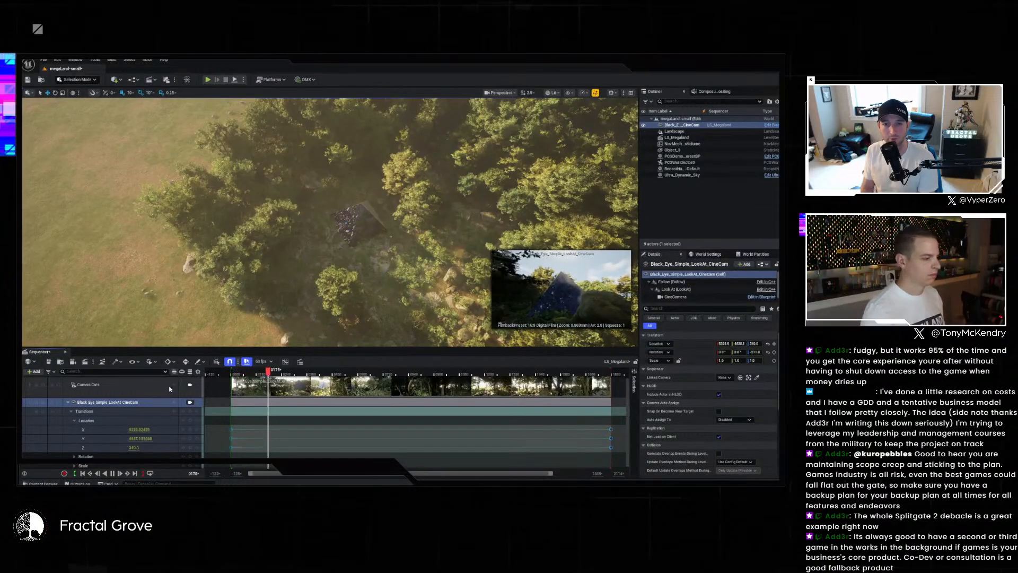
pyautogui.click(190, 385)
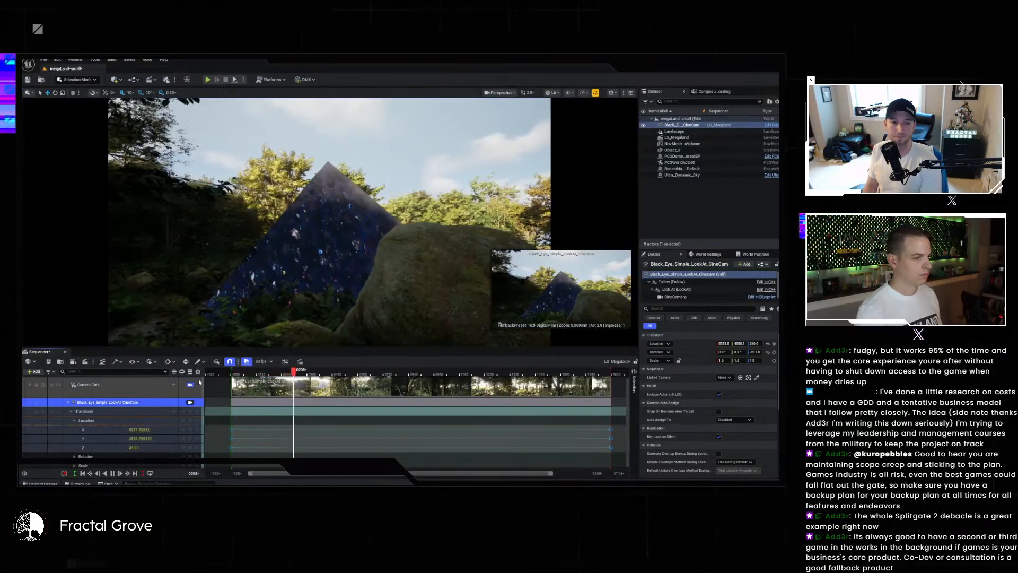
pyautogui.click(647, 228)
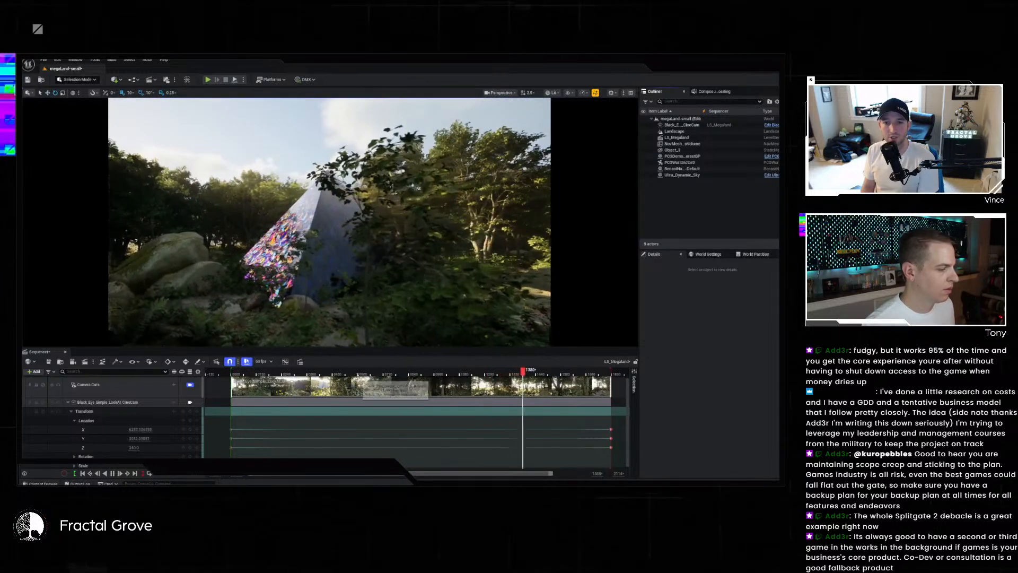
pyautogui.click(236, 374)
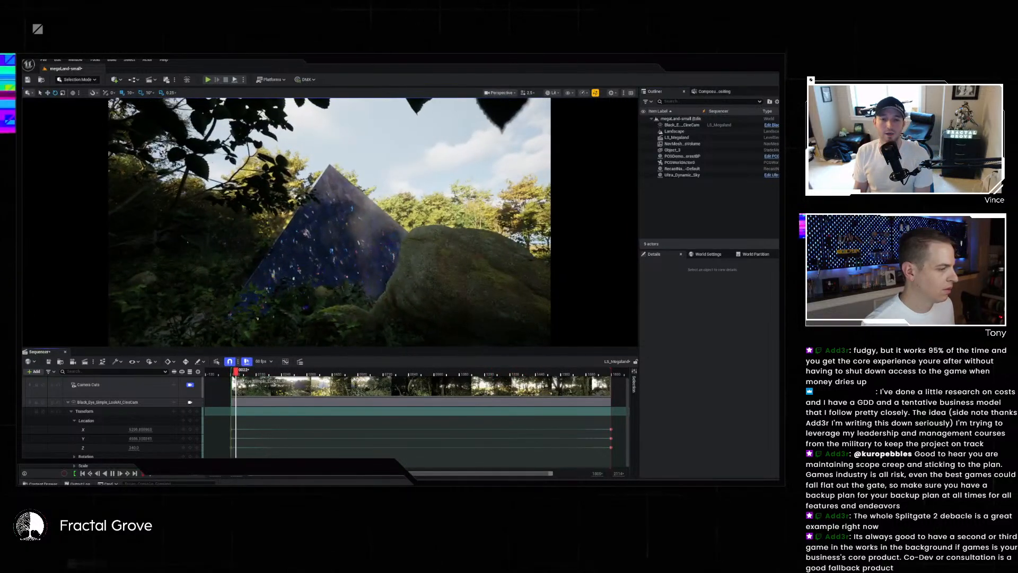
pyautogui.press('space')
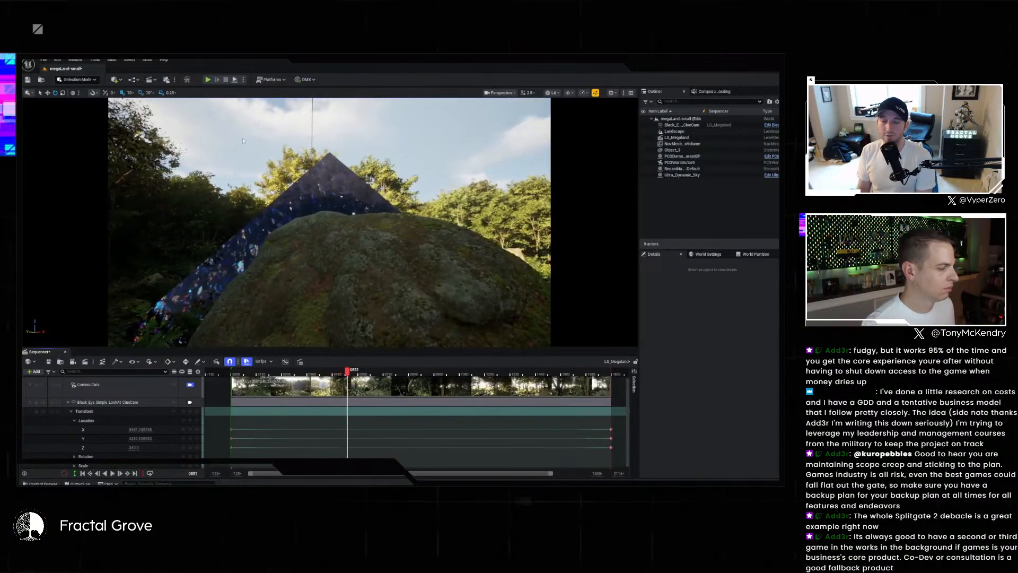
# - Move the cine camera along its X axis at the first frame, re-key its location, and replay the shot through the camera cuts
pyautogui.click(189, 384)
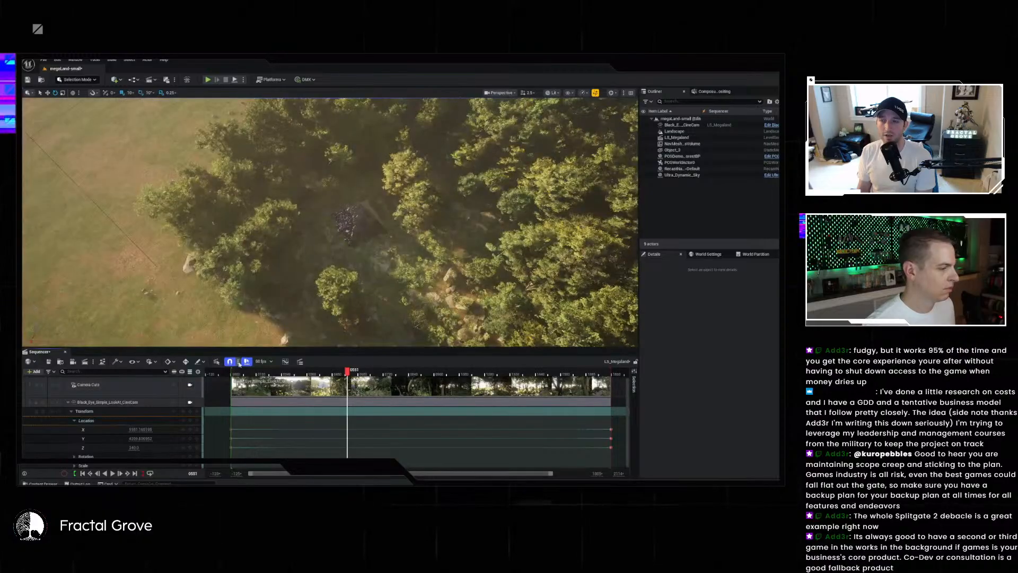
pyautogui.click(687, 125)
pyautogui.press('w')
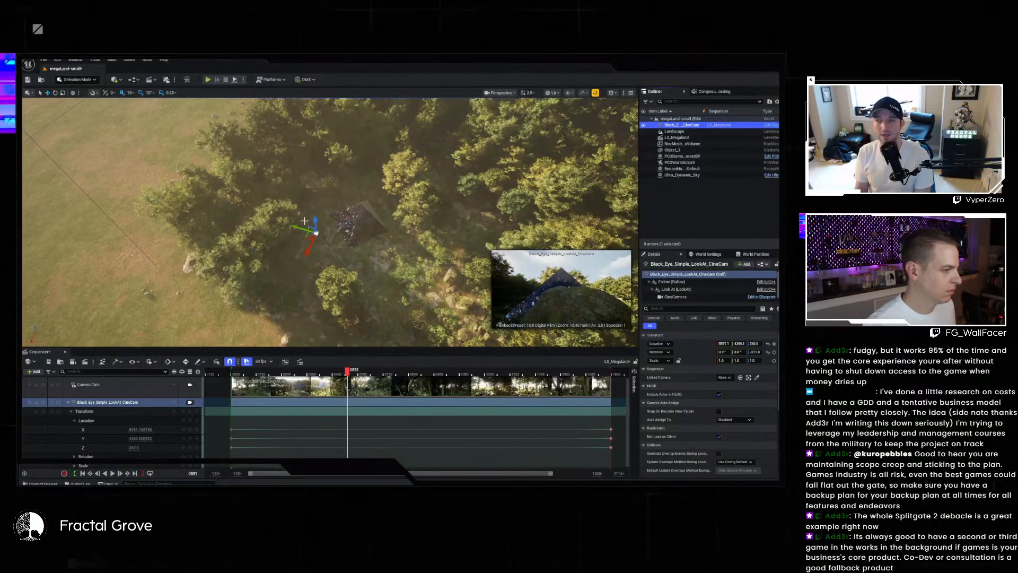
pyautogui.press('Up')
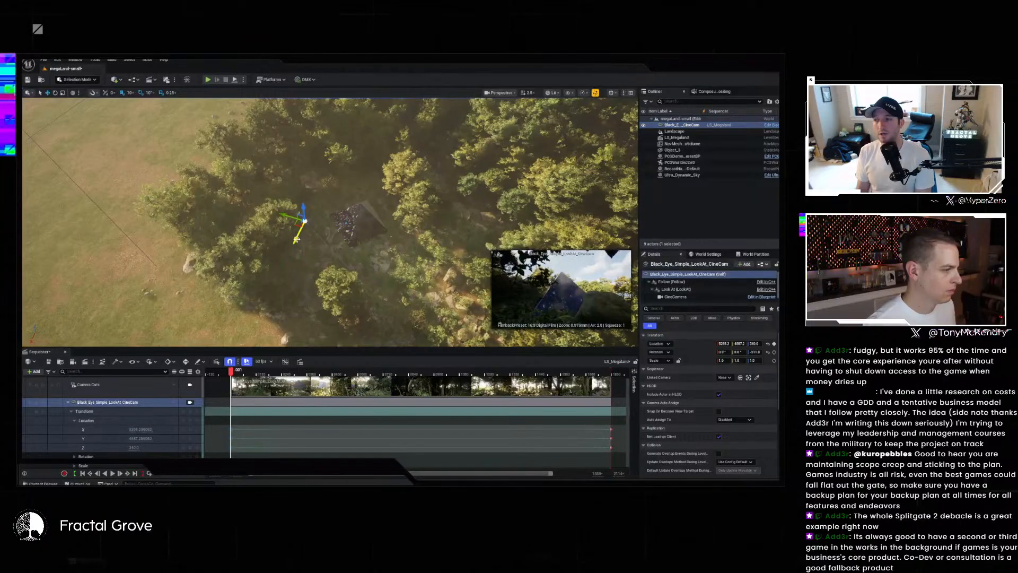
pyautogui.moveTo(295, 239); pyautogui.dragTo(291, 253)
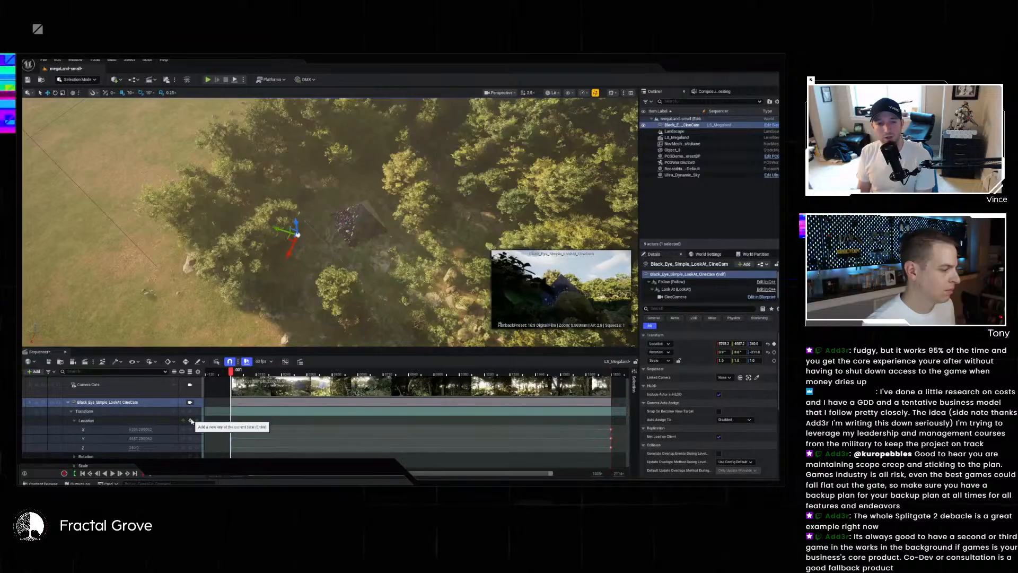
pyautogui.click(190, 406)
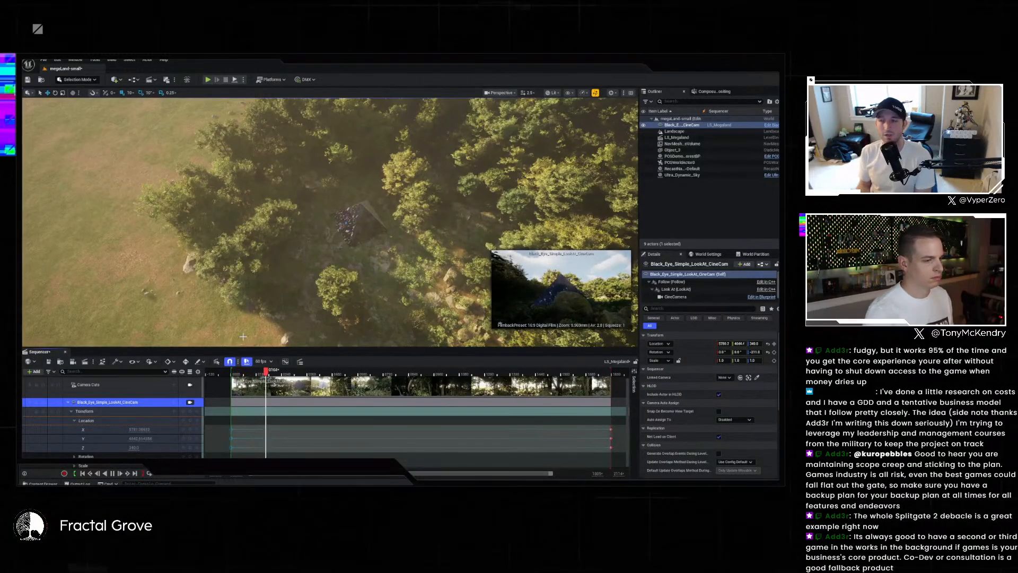
pyautogui.click(192, 385)
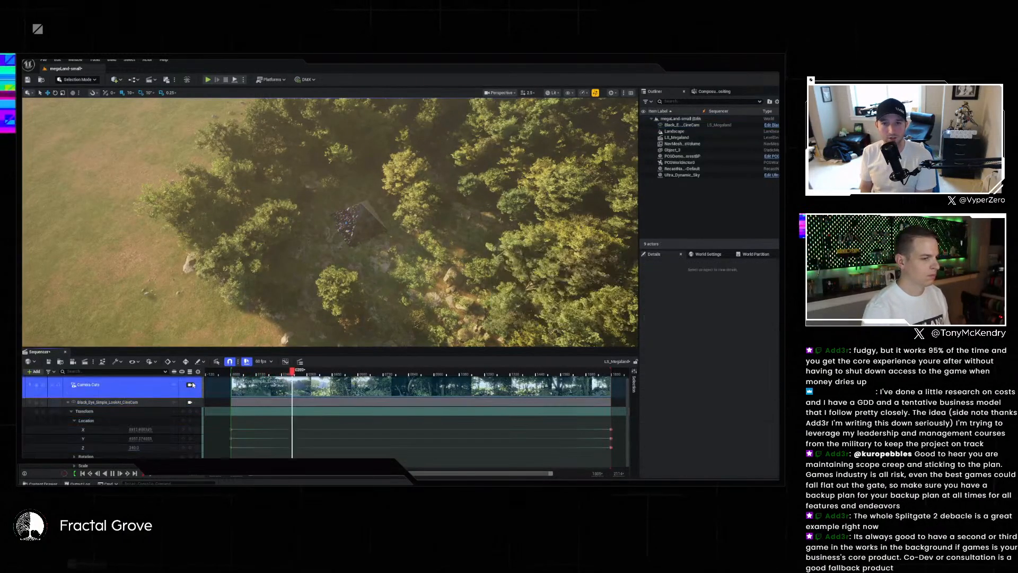
pyautogui.click(191, 385)
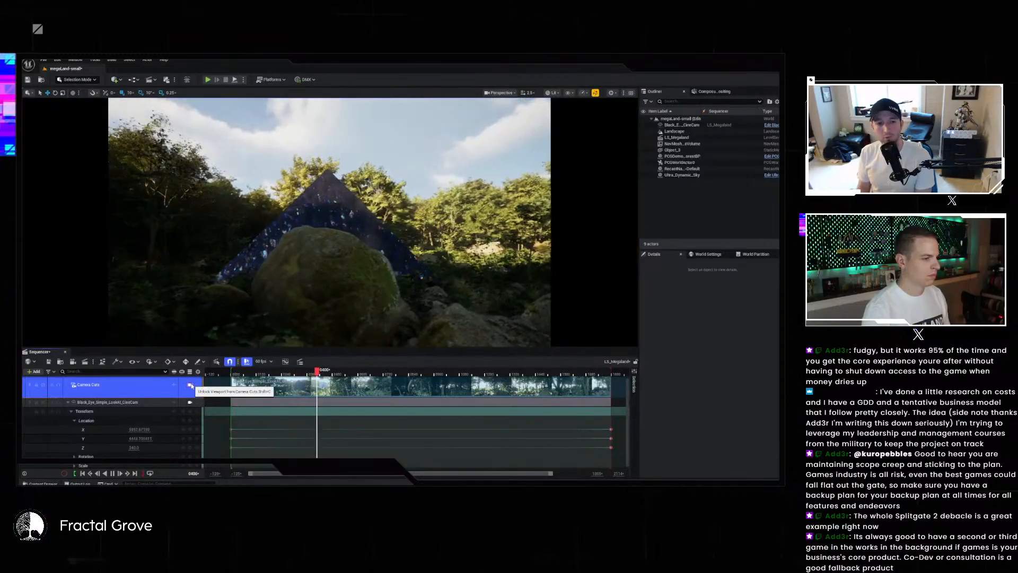
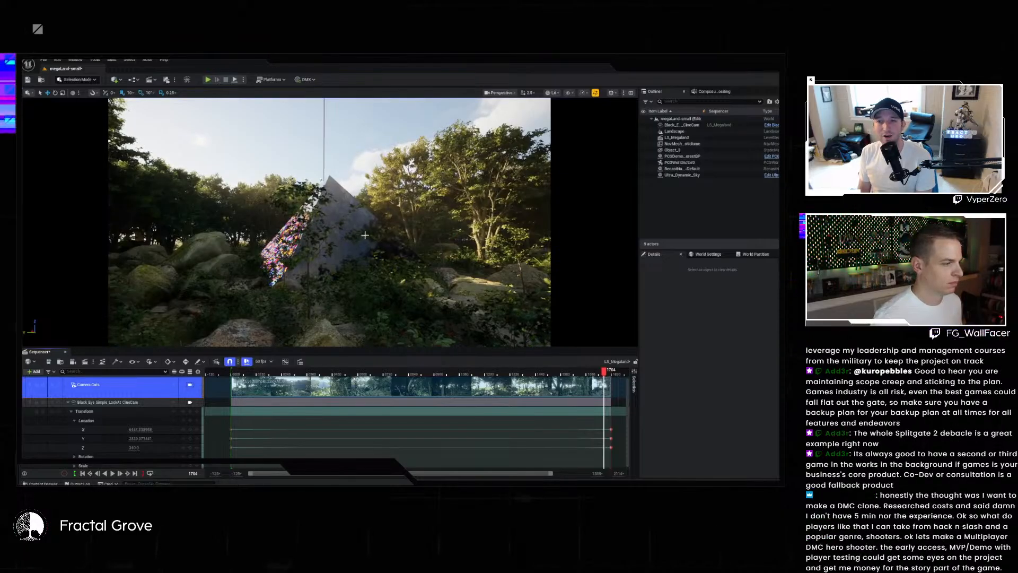
# - Scale the pyramid object to 0.75 on all three axes
pyautogui.click(343, 195)
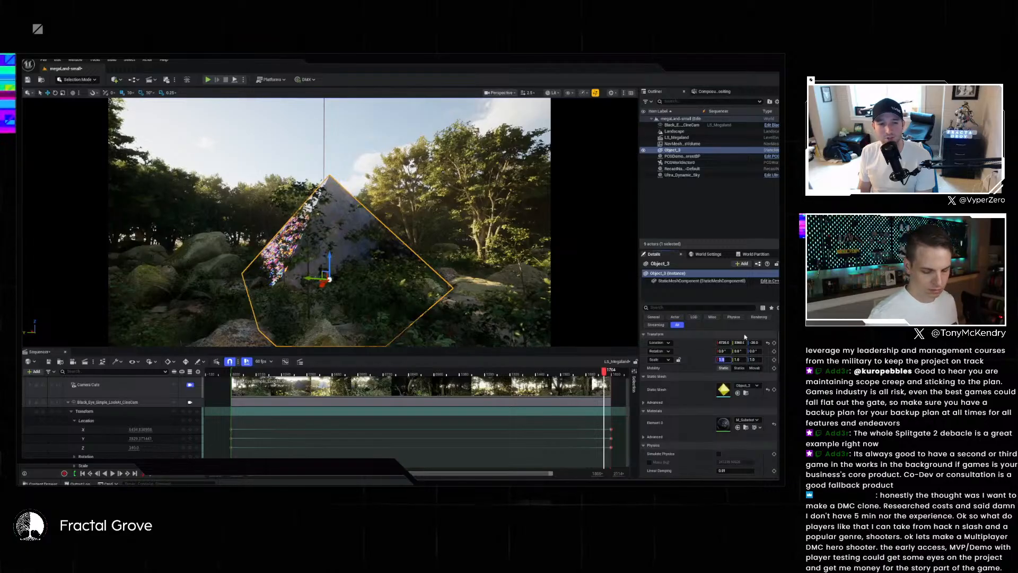
pyautogui.press('Tab')
pyautogui.write('.75')
pyautogui.press('Tab')
pyautogui.write('.7')
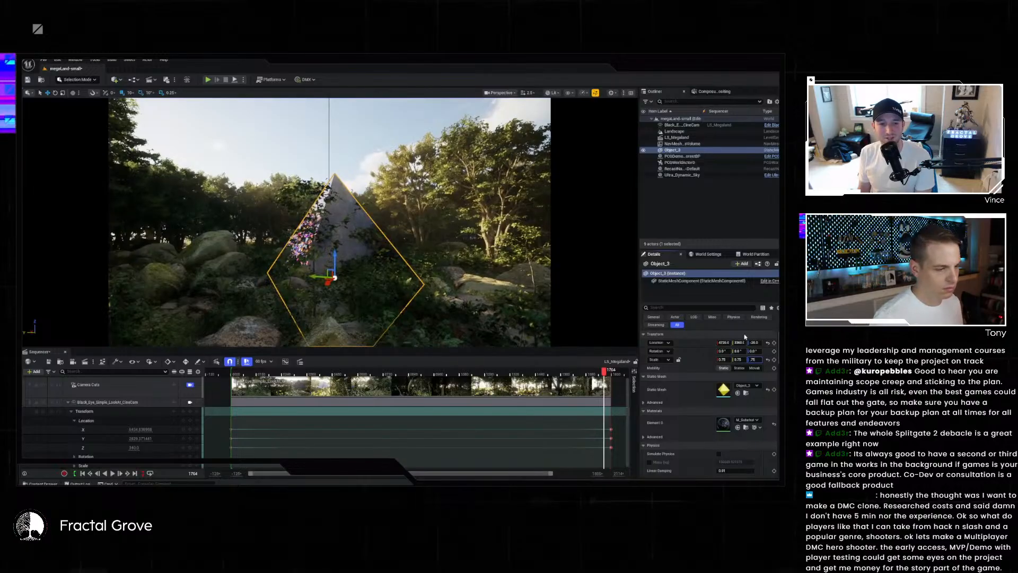
pyautogui.press('Return')
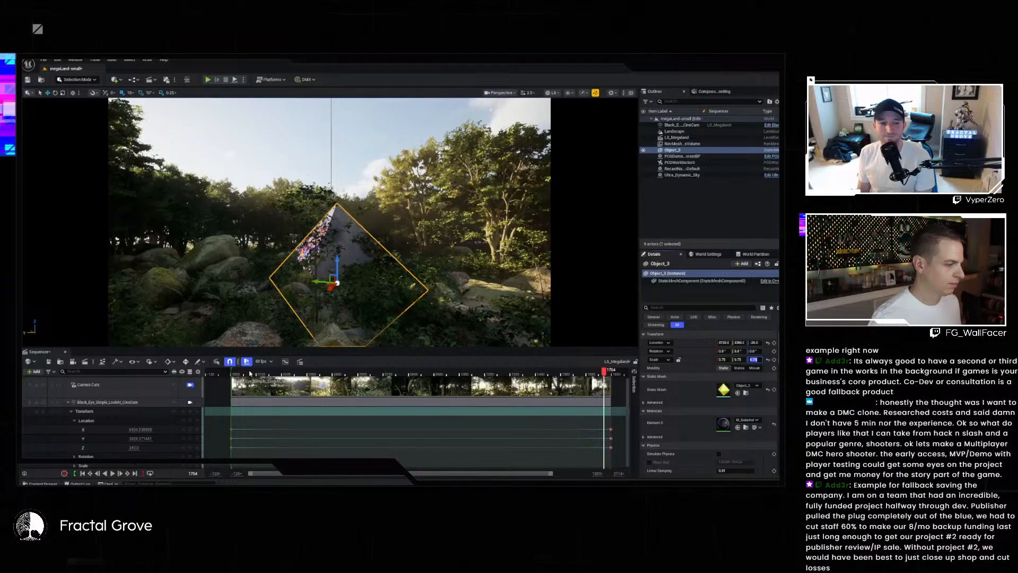
# - Return to the sequence's start, collapse the camera track, and add an actor track for Object_3
pyautogui.click(232, 373)
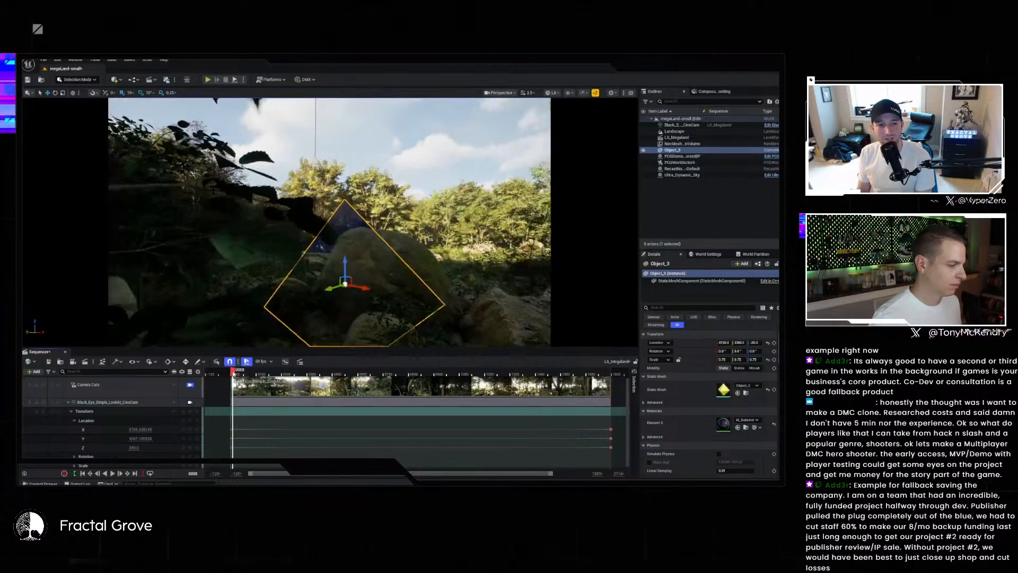
pyautogui.click(231, 373)
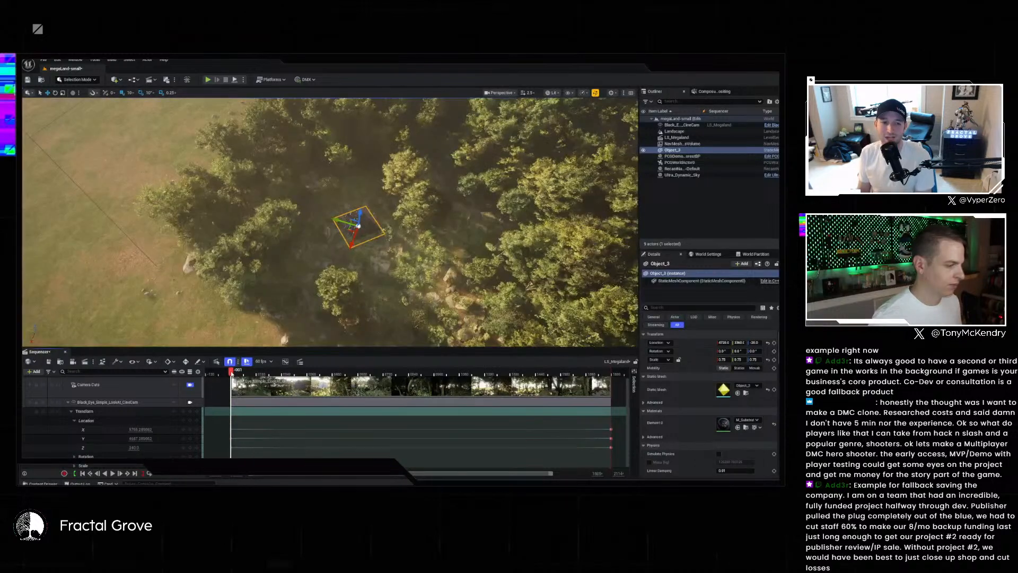
pyautogui.click(232, 373)
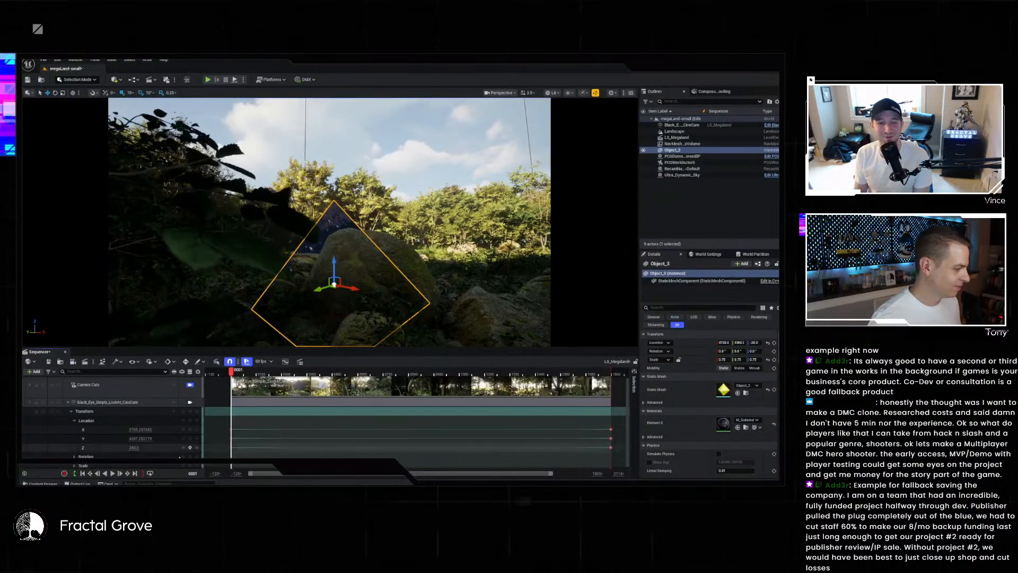
pyautogui.click(68, 403)
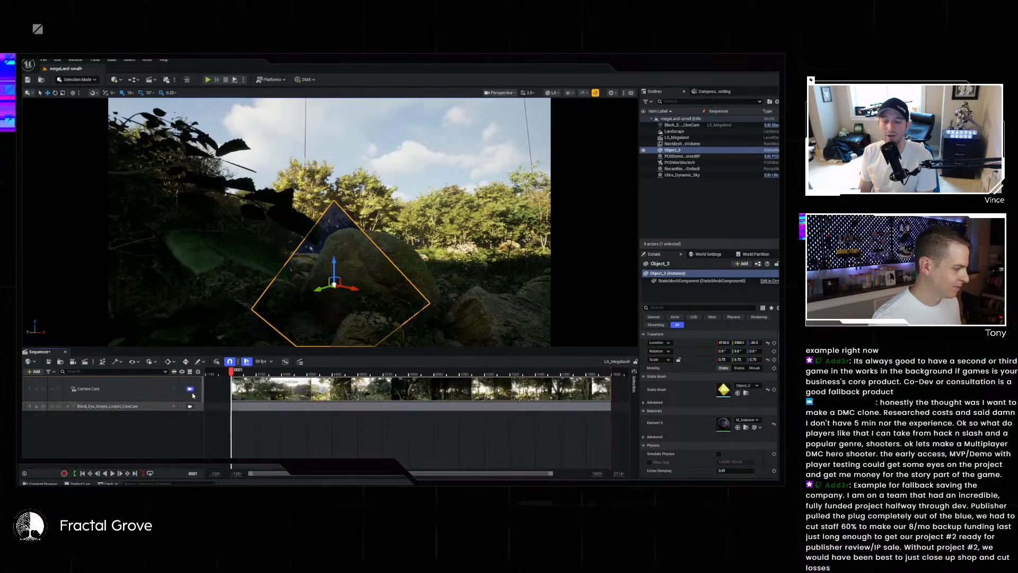
pyautogui.click(33, 372)
pyautogui.moveTo(67, 245)
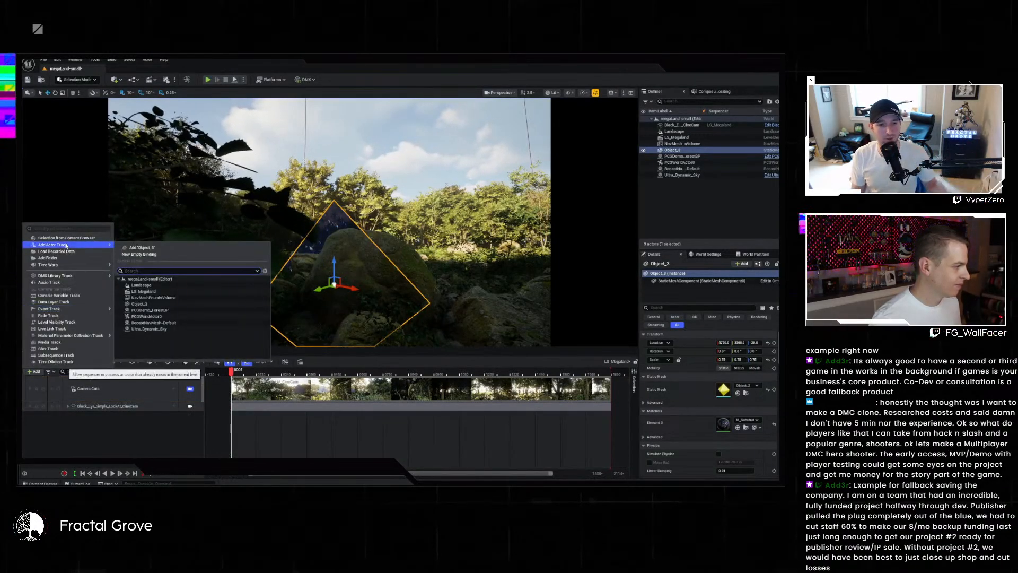
pyautogui.click(156, 305)
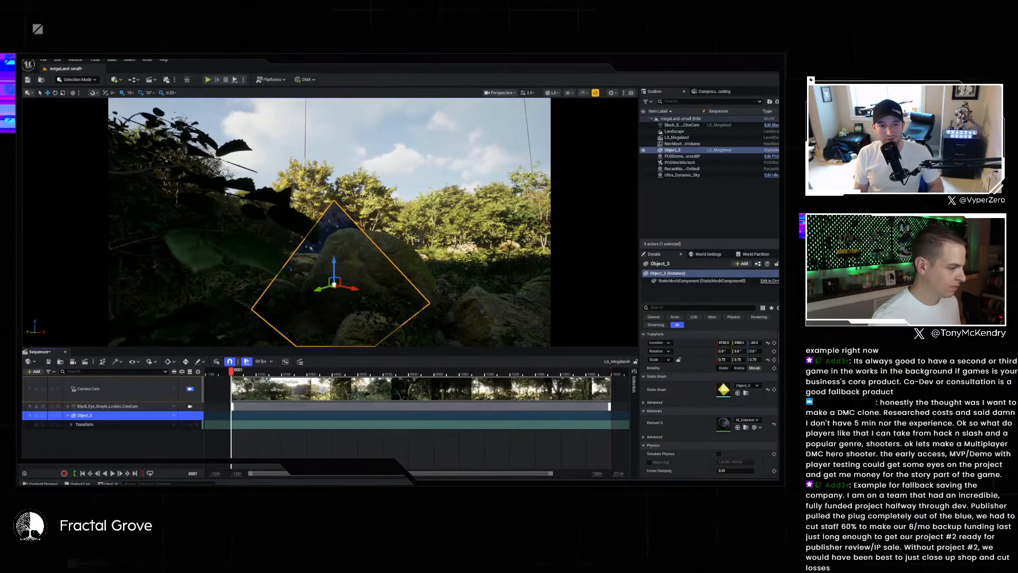
# - Expand the Object_3 transform track and key its location at frame 0
pyautogui.moveTo(231, 373); pyautogui.dragTo(232, 374)
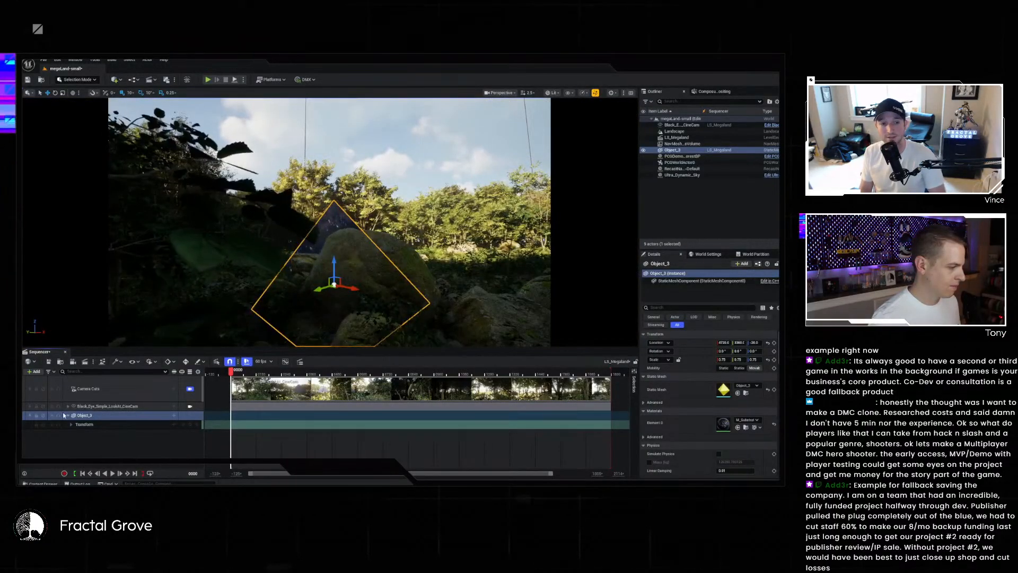
pyautogui.click(68, 416)
pyautogui.click(68, 416)
pyautogui.click(71, 425)
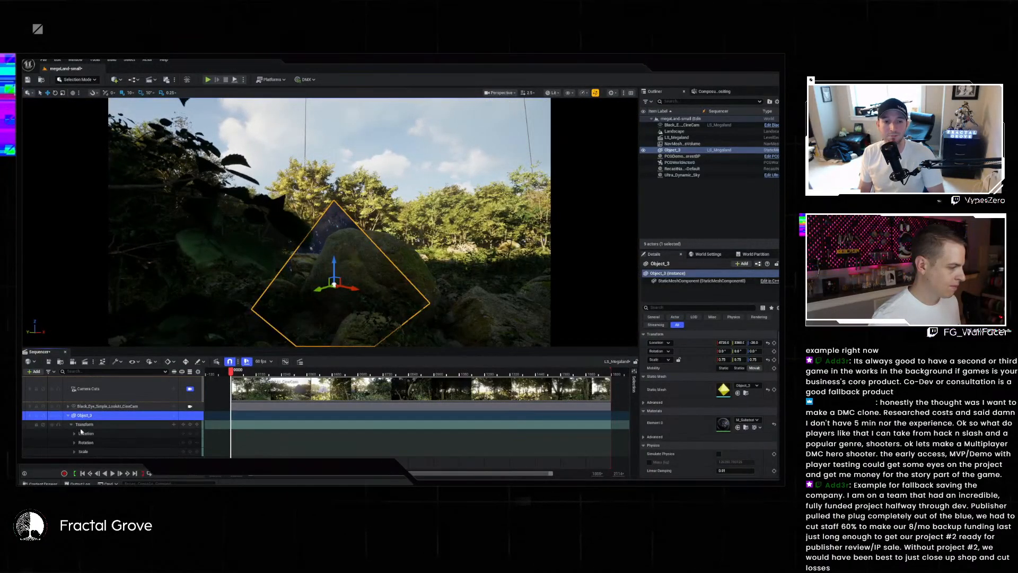
pyautogui.click(74, 433)
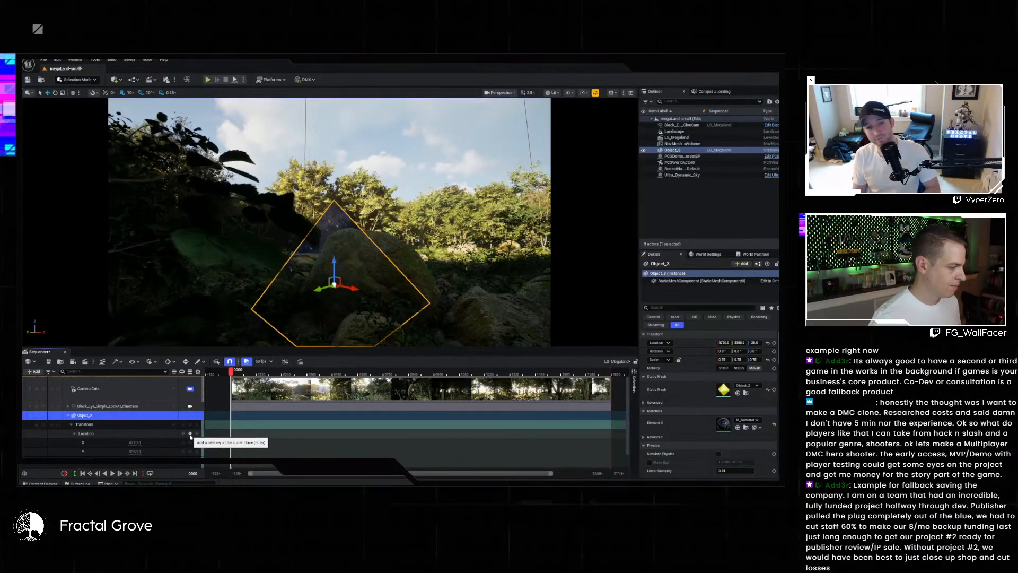
pyautogui.scroll(-1, 191, 442)
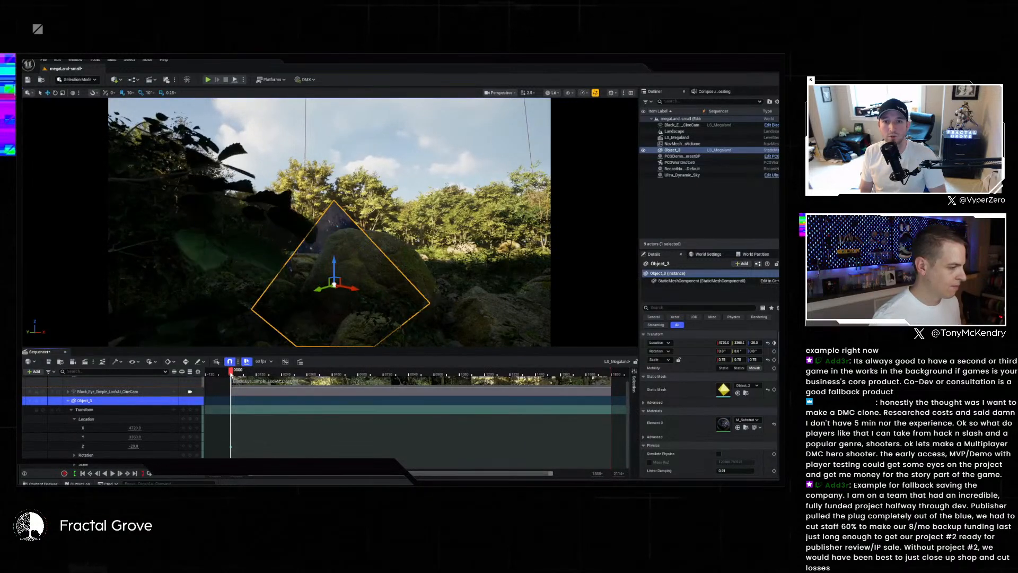
# - Raise the pyramid's Z location above the trees at frame 1200 to keyframe its rise
pyautogui.moveTo(232, 375); pyautogui.dragTo(485, 385)
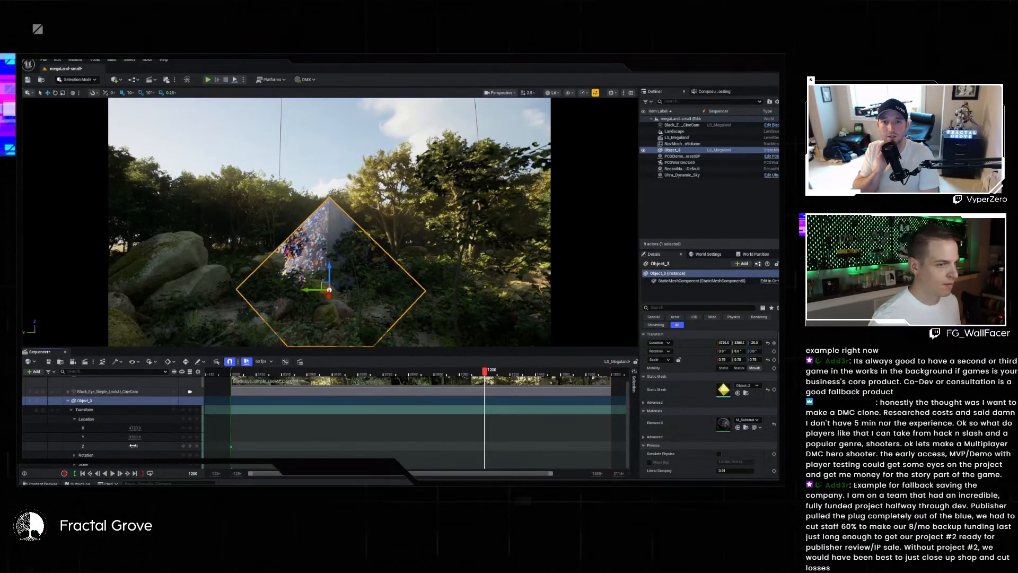
pyautogui.moveTo(134, 446); pyautogui.dragTo(334, 445)
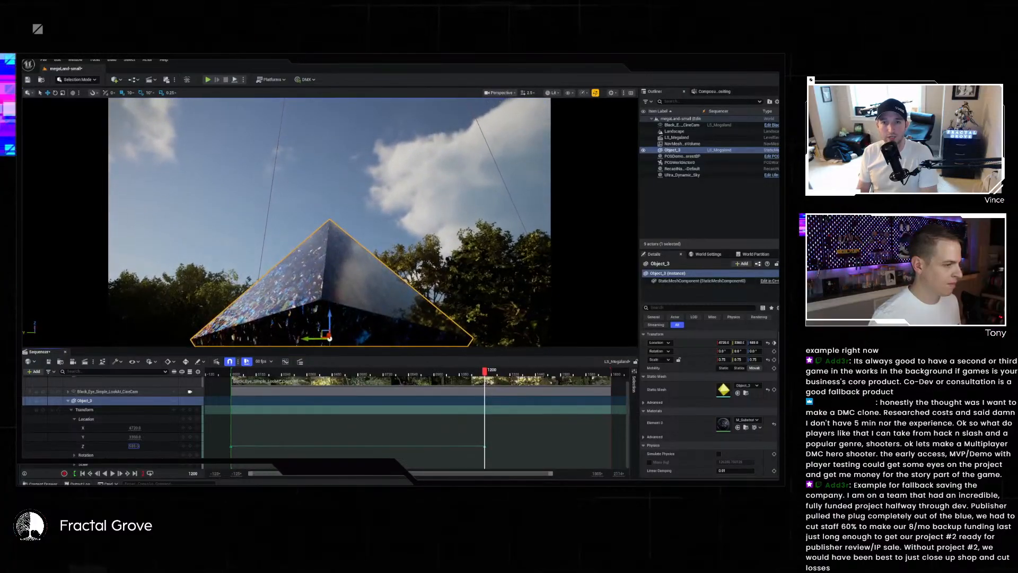
pyautogui.moveTo(133, 446); pyautogui.dragTo(136, 446)
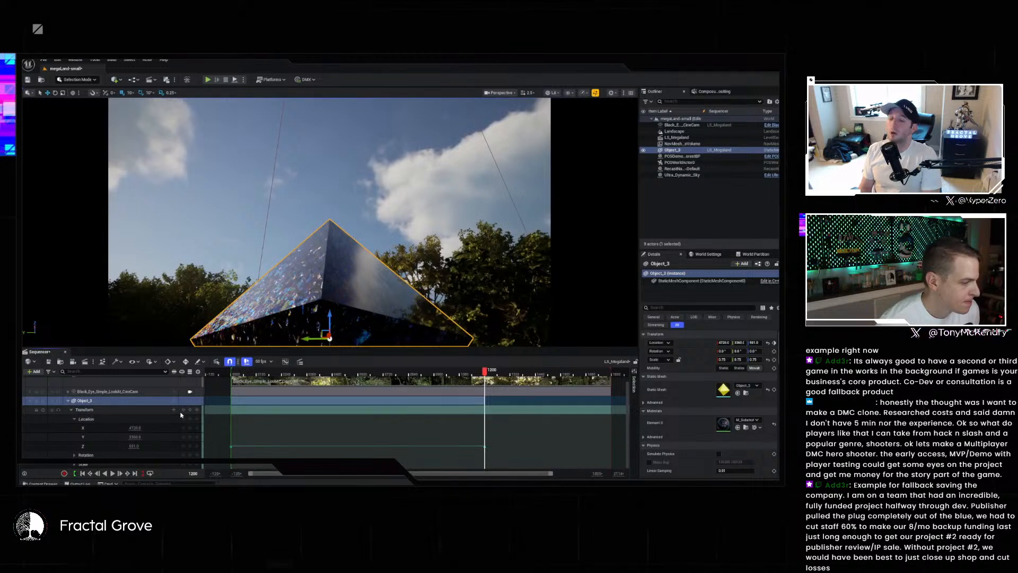
pyautogui.scroll(1, 79, 409)
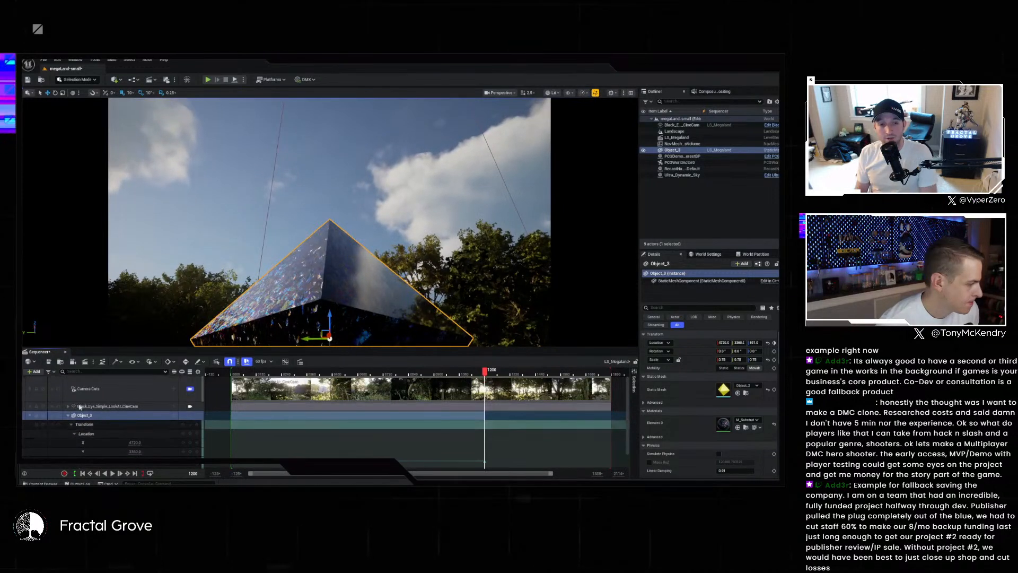
# - Expand the Black_Eye_Simple_LookAt_CineCam track above Object_3 in the sequence
pyautogui.click(68, 406)
pyautogui.click(71, 416)
pyautogui.click(71, 416)
pyautogui.click(77, 424)
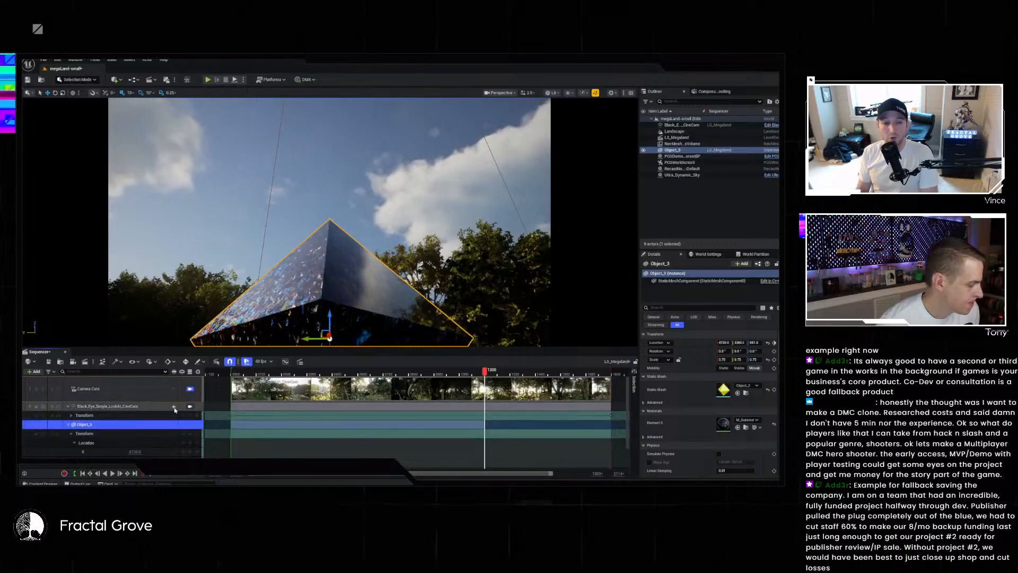
pyautogui.click(174, 407)
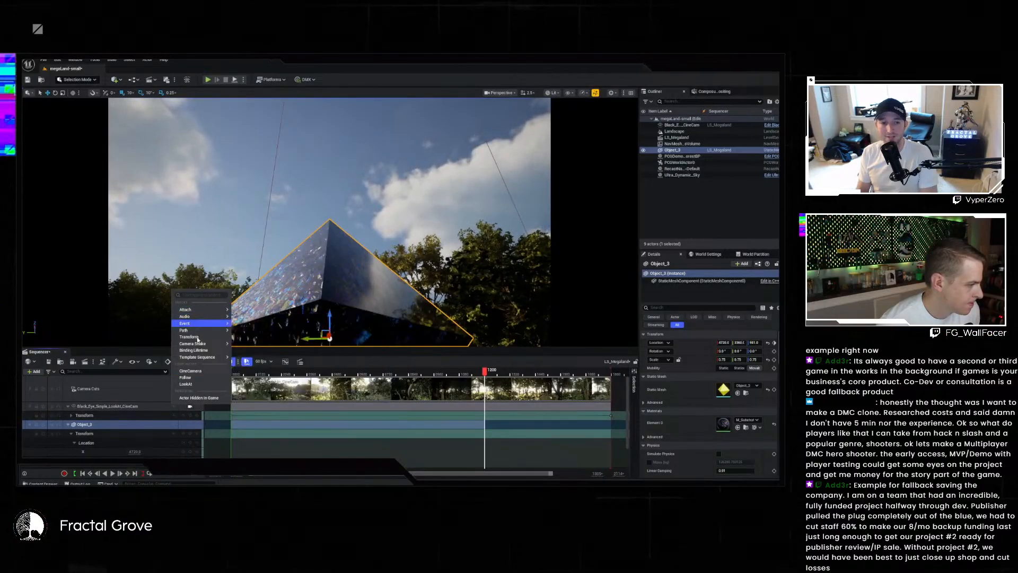
pyautogui.moveTo(198, 358)
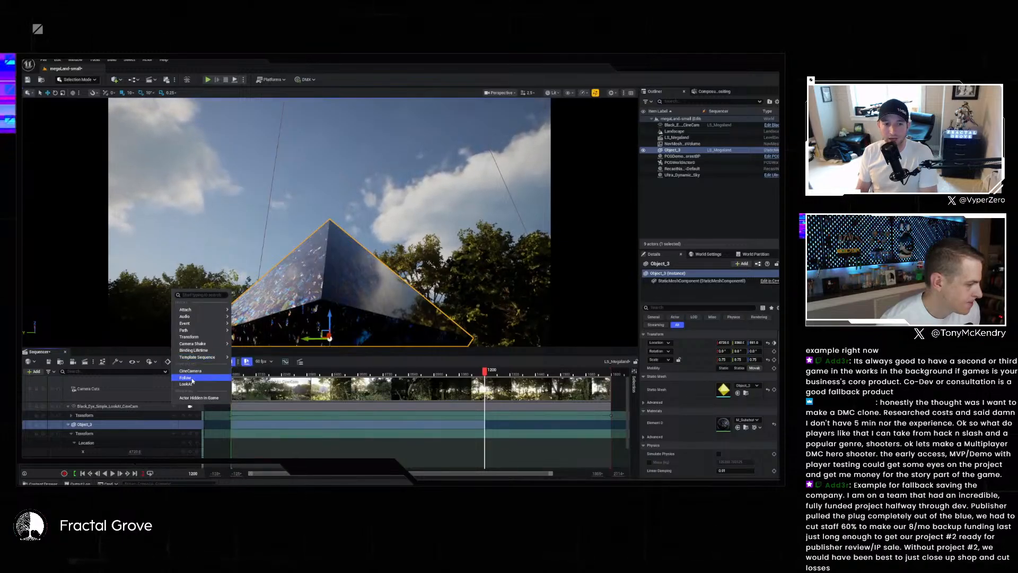
pyautogui.click(192, 379)
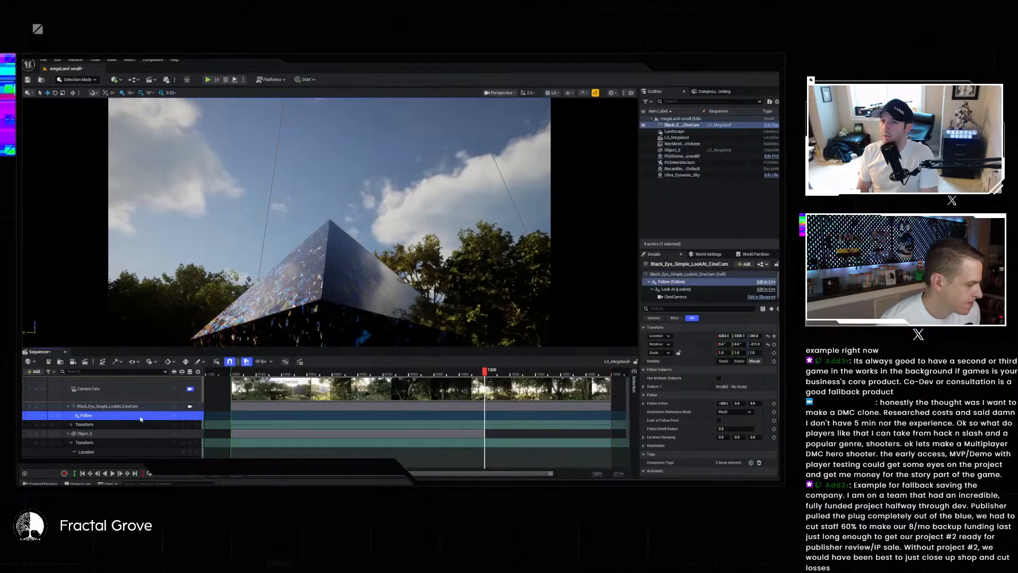
pyautogui.click(174, 416)
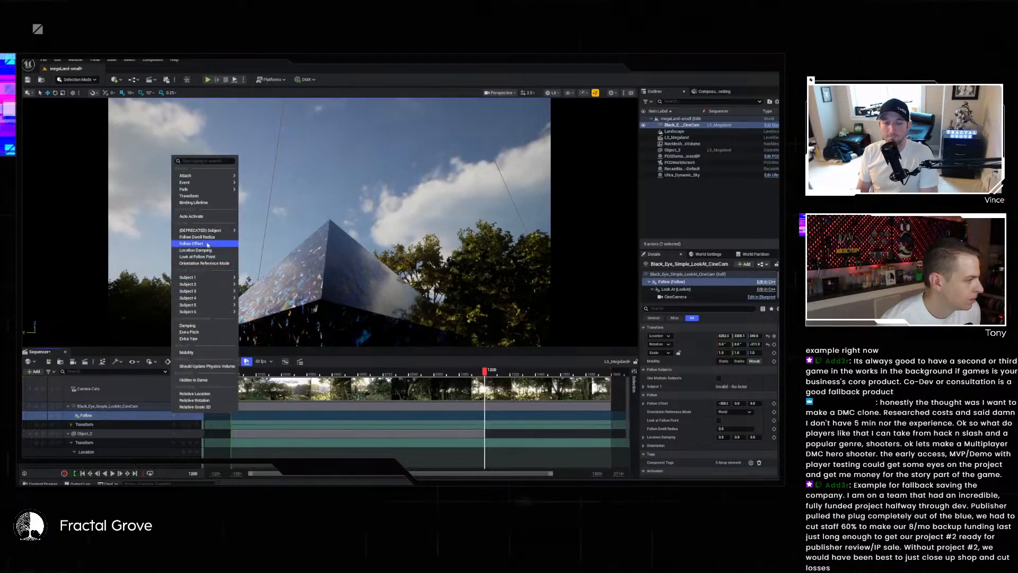
pyautogui.click(164, 419)
pyautogui.rightClick(138, 417)
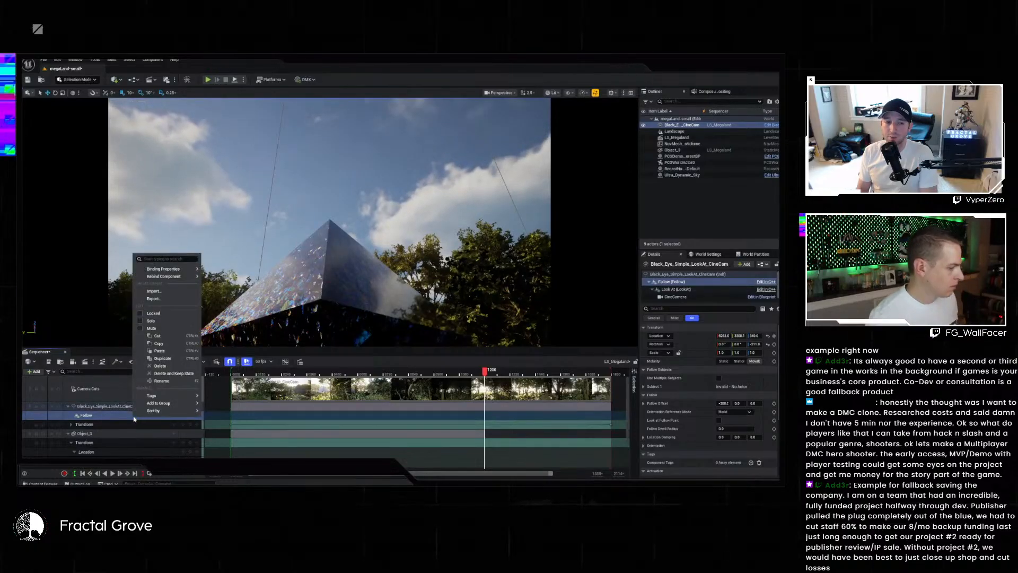
pyautogui.moveTo(153, 275)
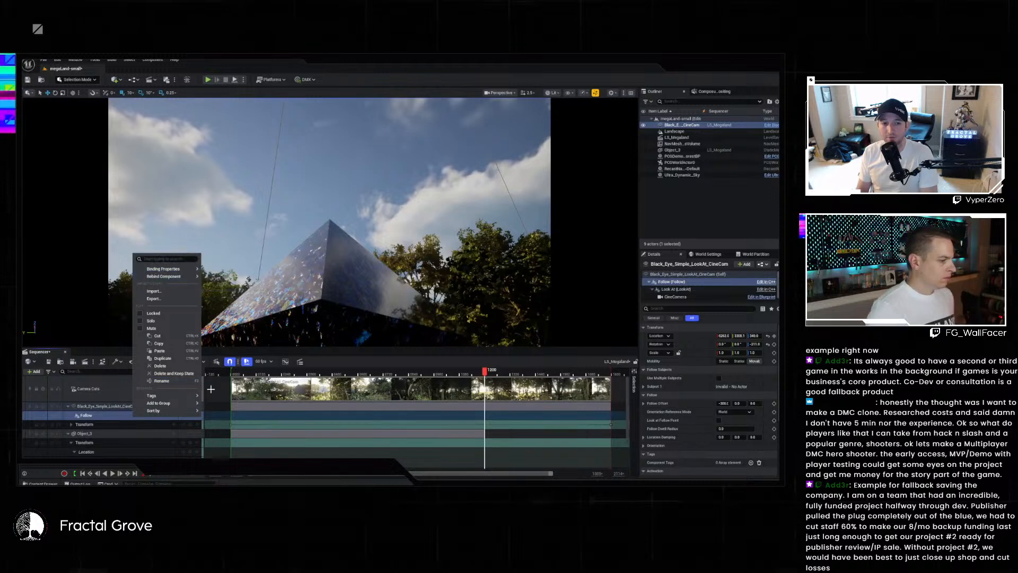
pyautogui.click(171, 367)
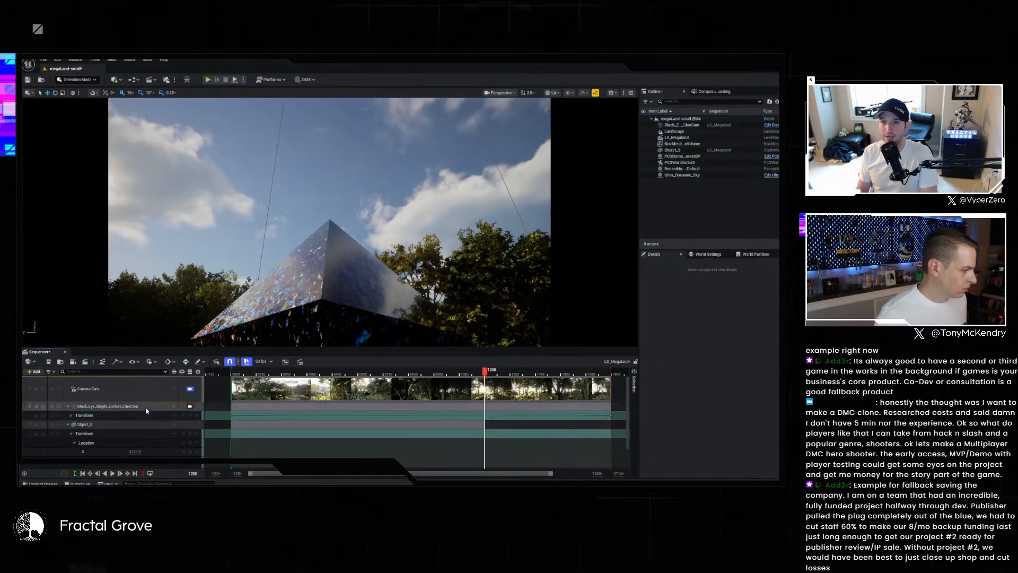
# - Add the camera's LookAt component to the sequence with a Subject Offset track, and expand that track
pyautogui.click(174, 407)
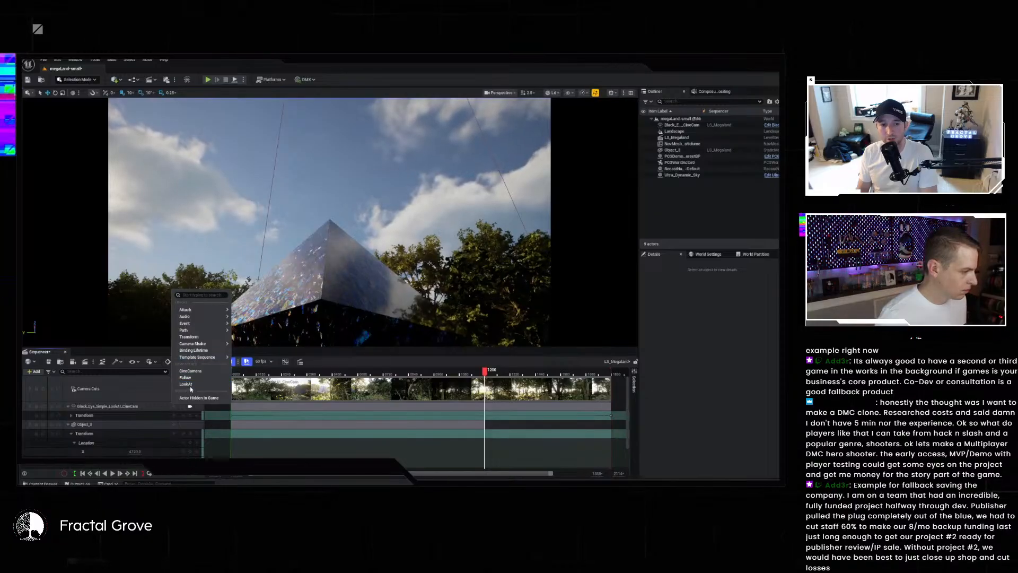
pyautogui.click(191, 388)
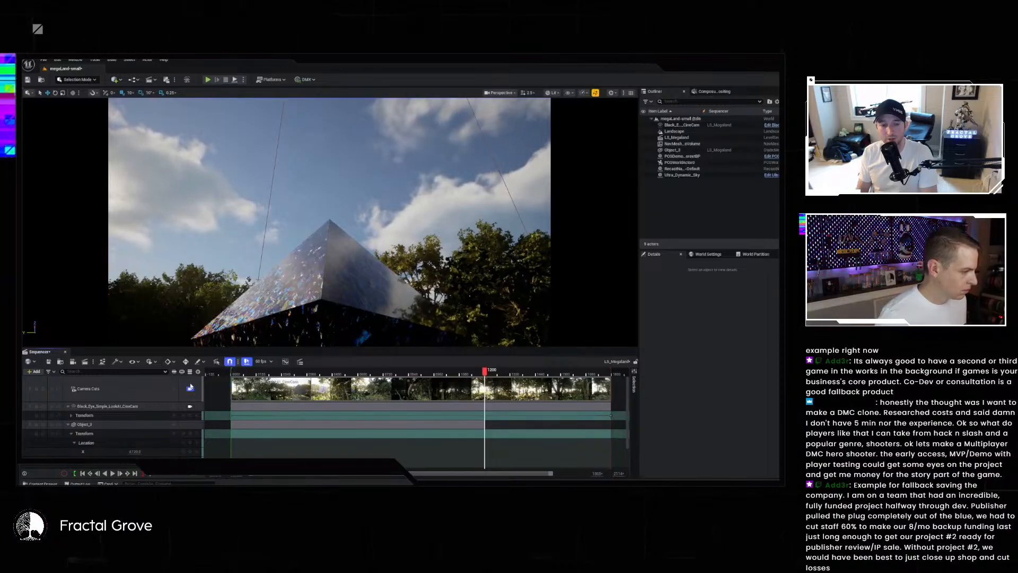
pyautogui.click(174, 417)
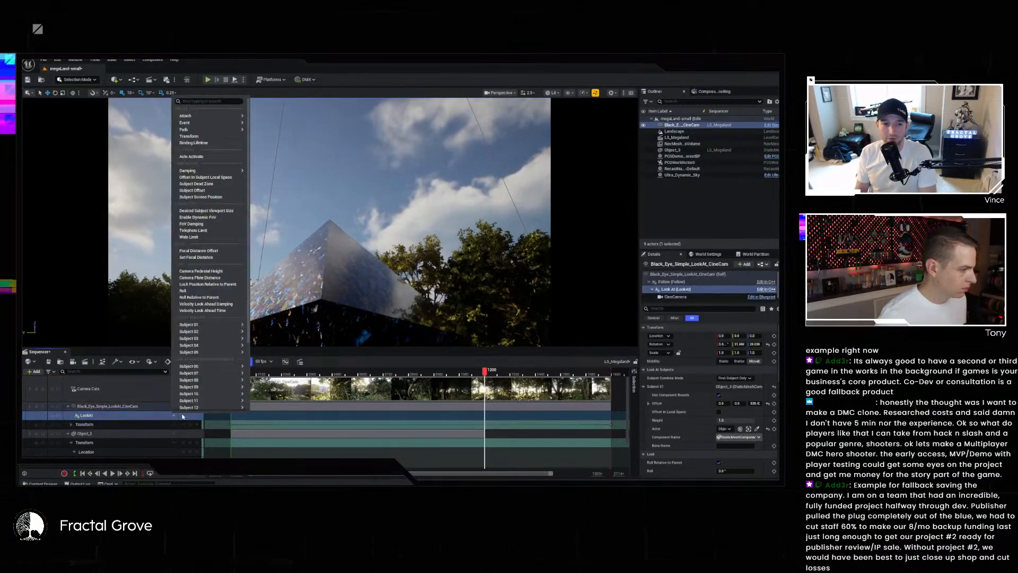
pyautogui.click(223, 191)
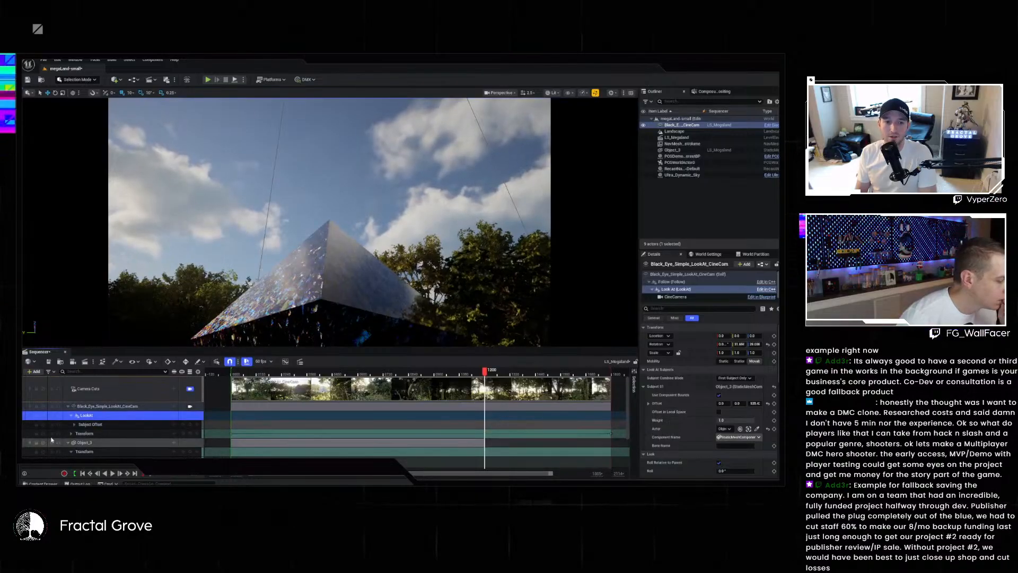
pyautogui.click(74, 425)
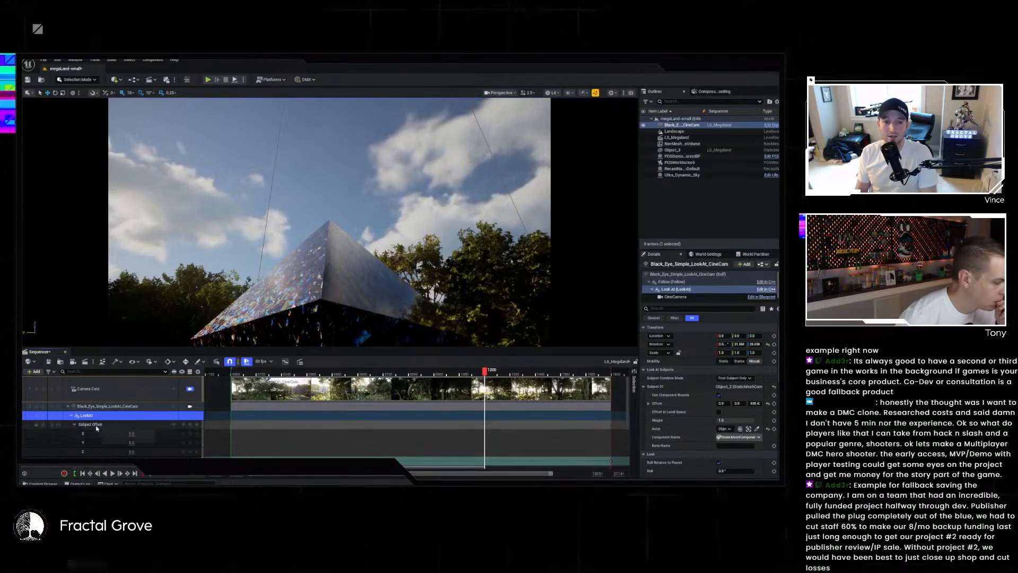
# - Replace the Subject Offset track under LookAt with Subject 01's Offset track and expand its axes
pyautogui.click(175, 416)
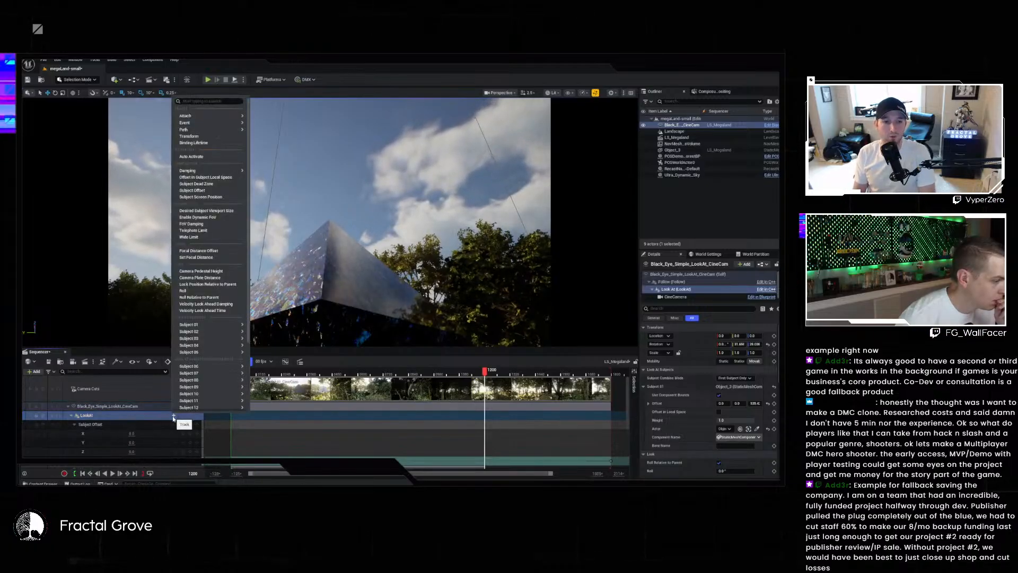
pyautogui.moveTo(239, 325)
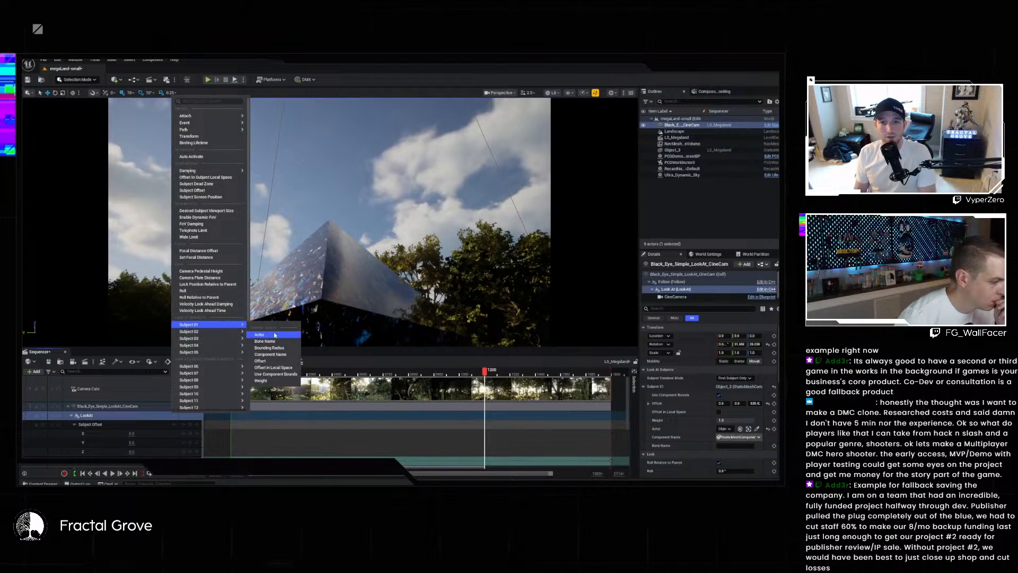
pyautogui.click(277, 360)
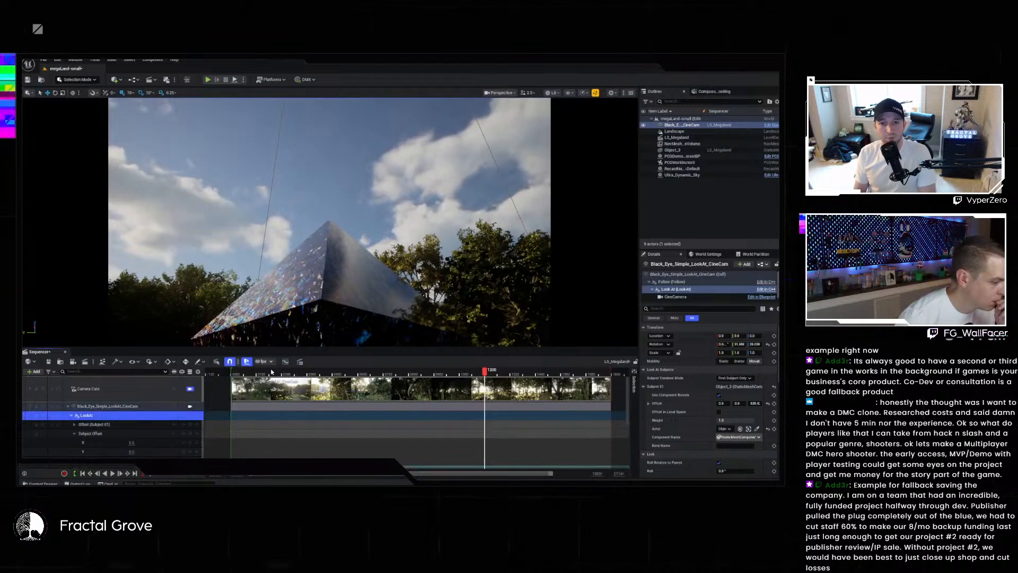
pyautogui.click(90, 437)
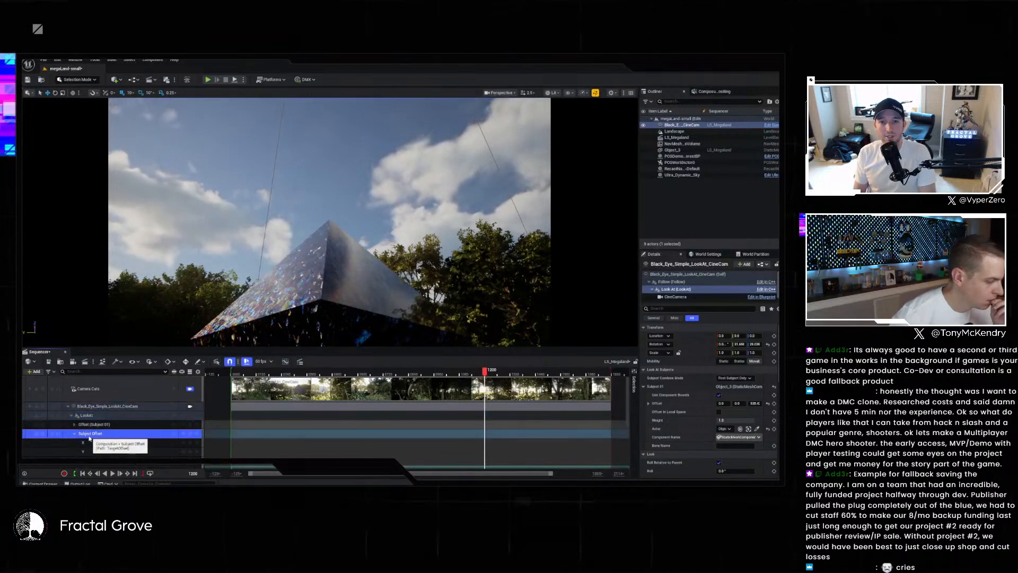
pyautogui.press('Delete')
pyautogui.click(93, 425)
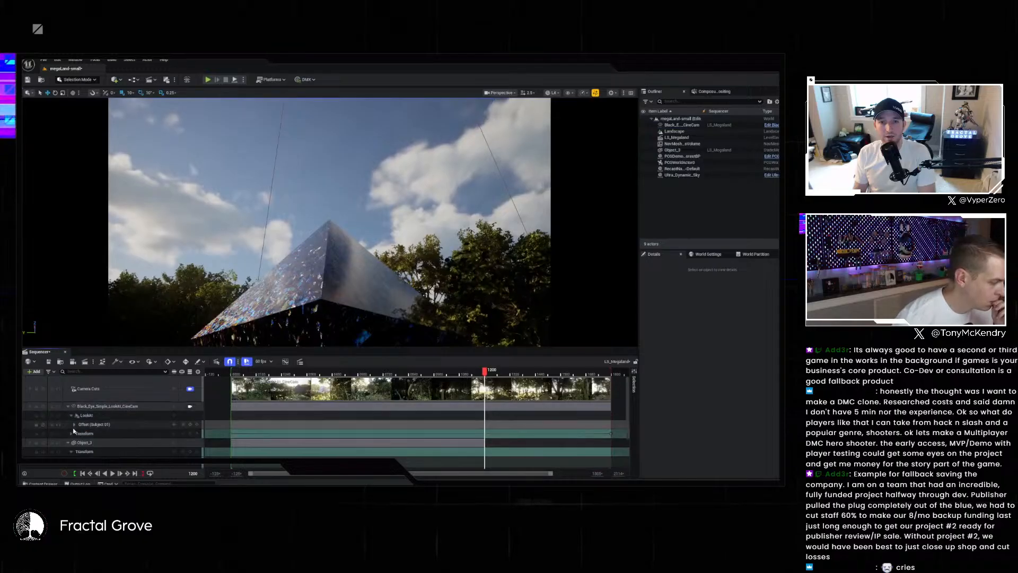
pyautogui.click(74, 425)
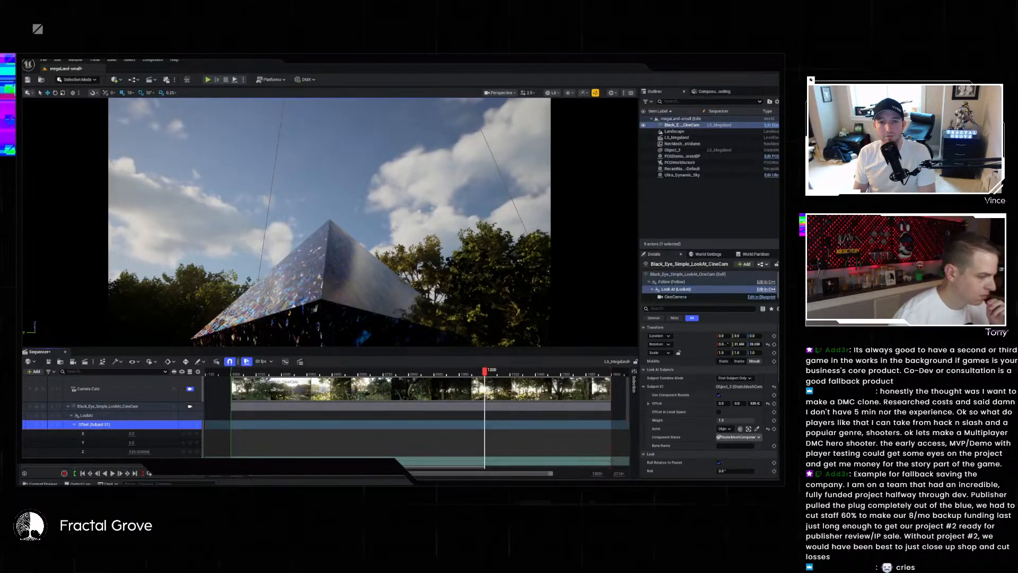
# - Scrub from the sequence's start to frame 240 and key the Subject 01 Z offset there
pyautogui.click(235, 374)
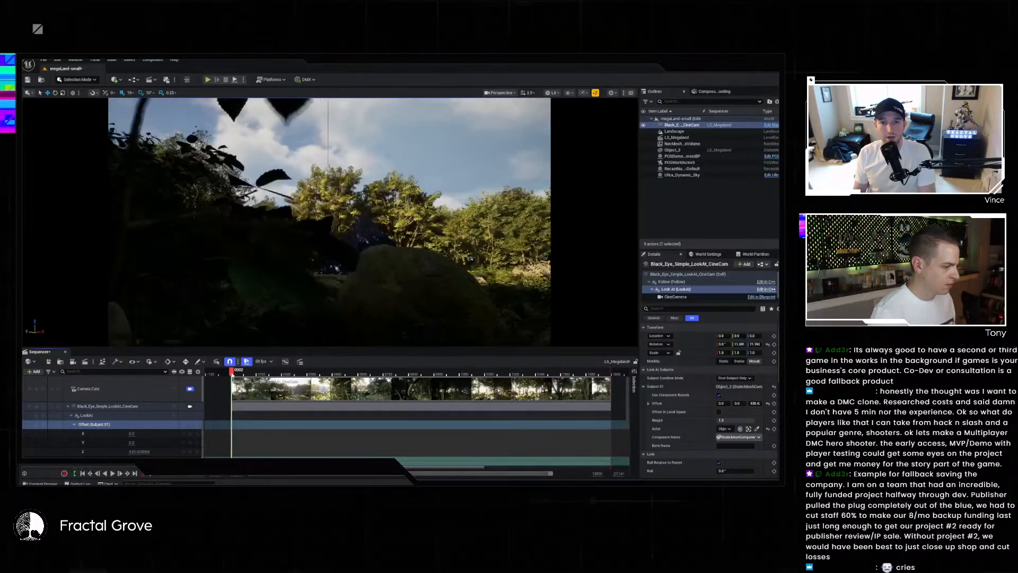
pyautogui.moveTo(234, 374); pyautogui.dragTo(282, 394)
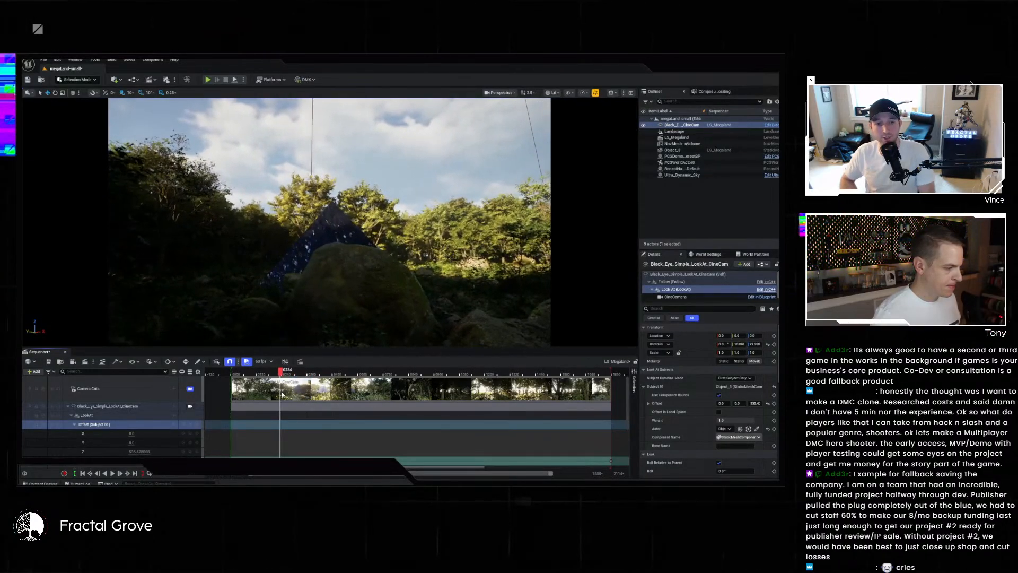
pyautogui.click(191, 452)
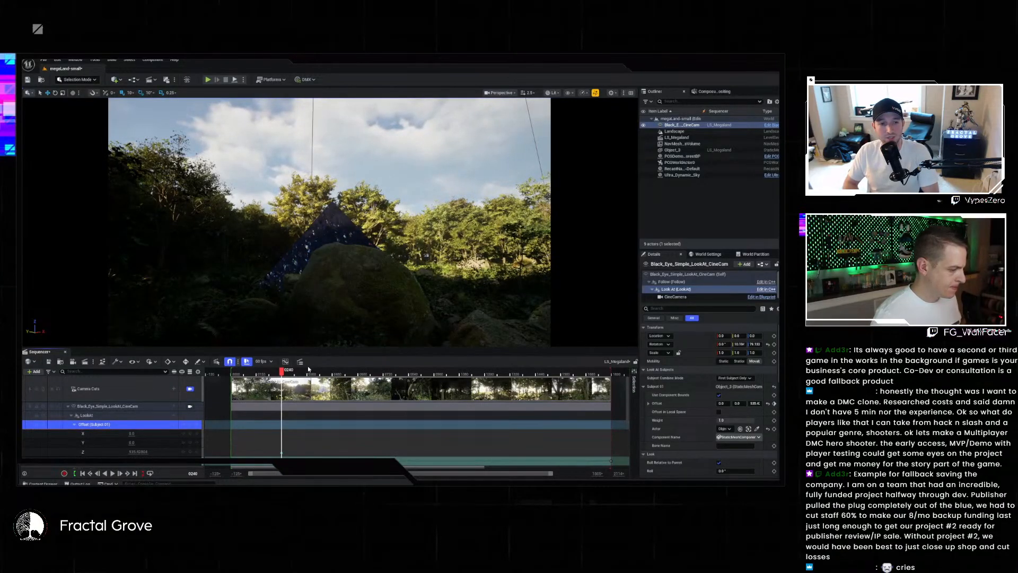
# - Lower the Subject 01 Z offset at frame 1200 to key the camera aiming closer to the ground
pyautogui.moveTo(287, 375); pyautogui.dragTo(489, 380)
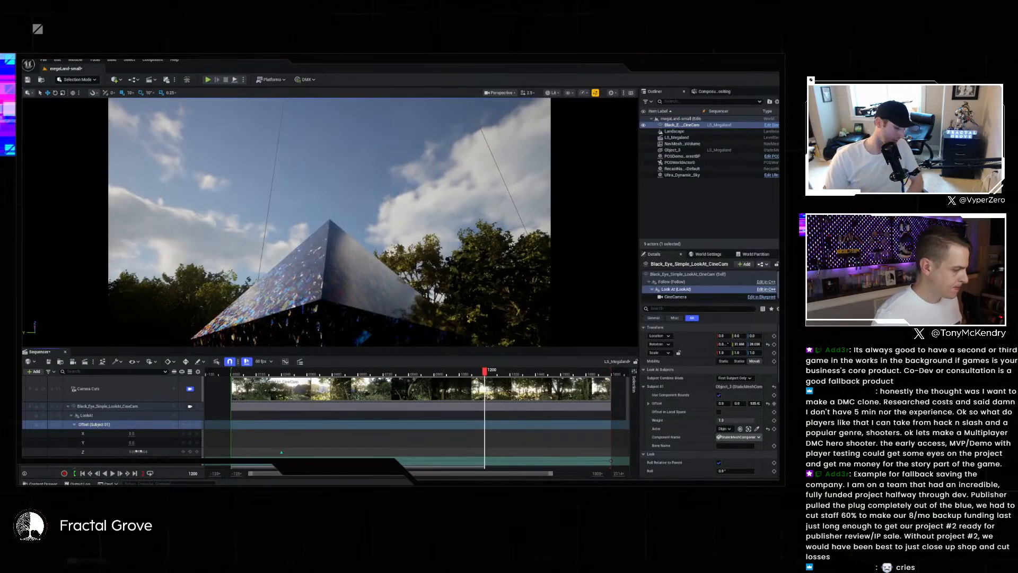
pyautogui.moveTo(139, 451); pyautogui.dragTo(95, 451)
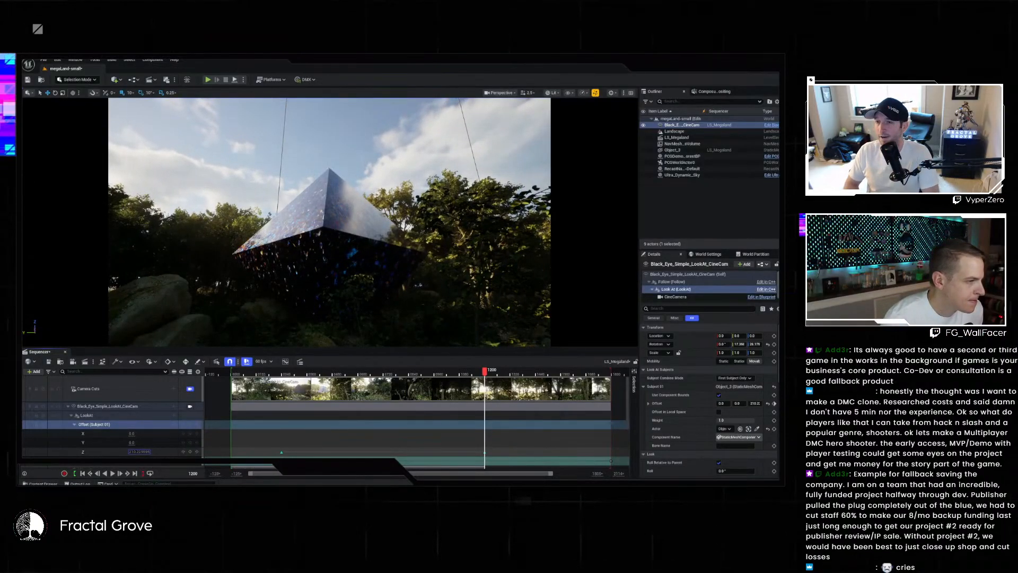
pyautogui.moveTo(95, 451); pyautogui.dragTo(95, 451)
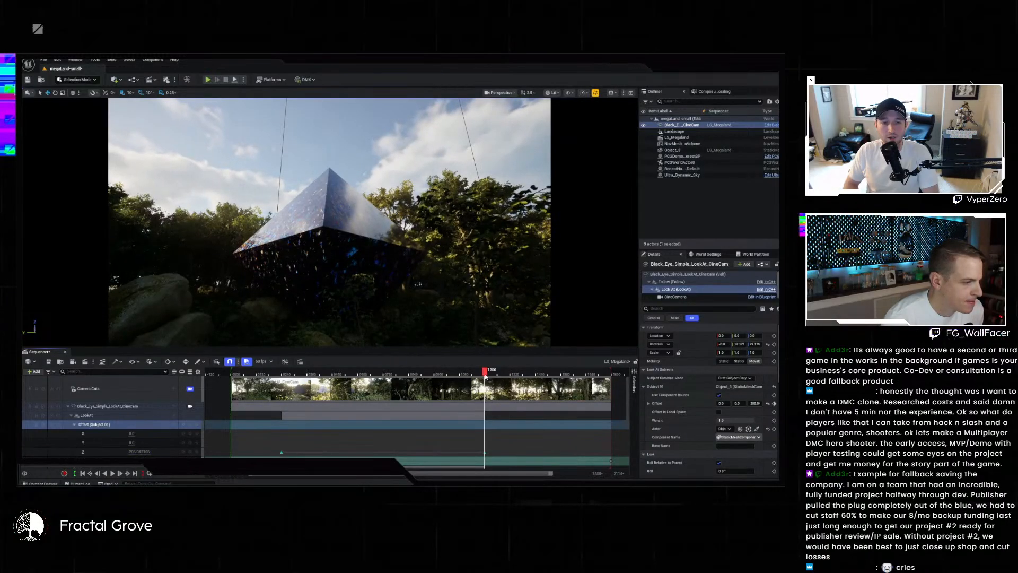
pyautogui.moveTo(485, 376)
pyautogui.mouseDown()
pyautogui.moveTo(608, 378)
pyautogui.moveTo(485, 375)
pyautogui.mouseUp()
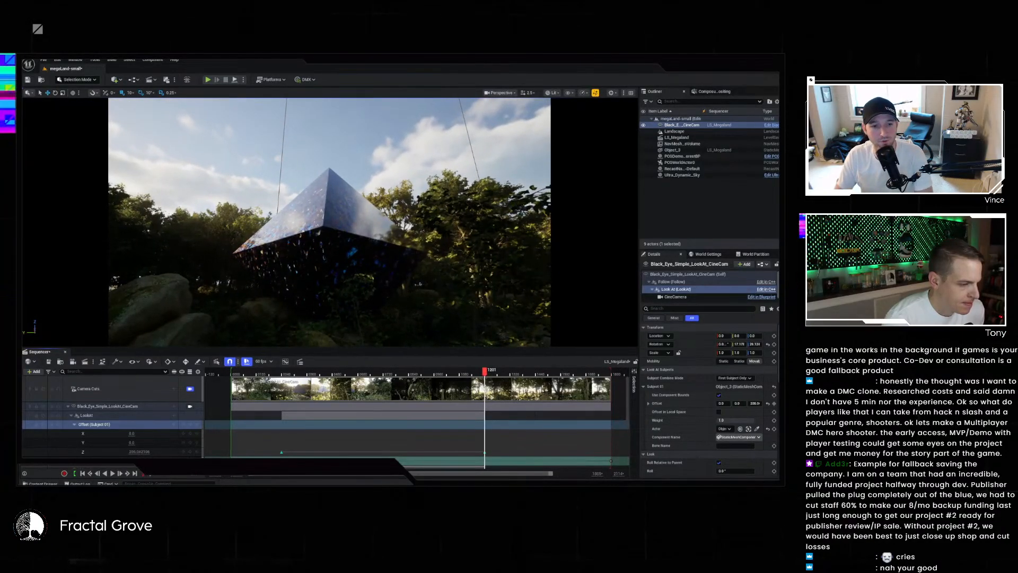
# - Raise Object_3's Z location at frame 1200 and lower the Subject 01 Z offset to about 10
pyautogui.scroll(-5, 124, 434)
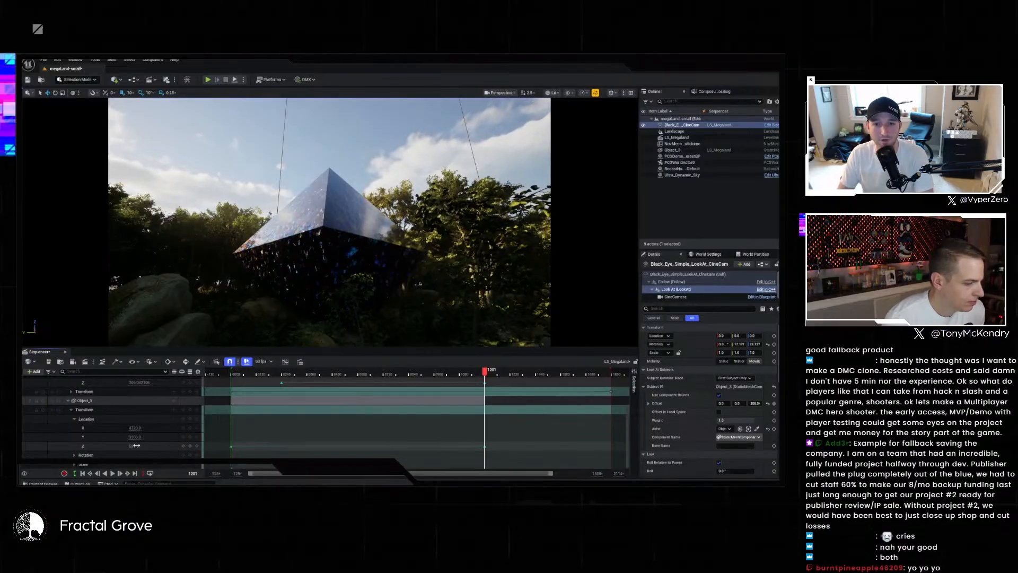
pyautogui.click(486, 447)
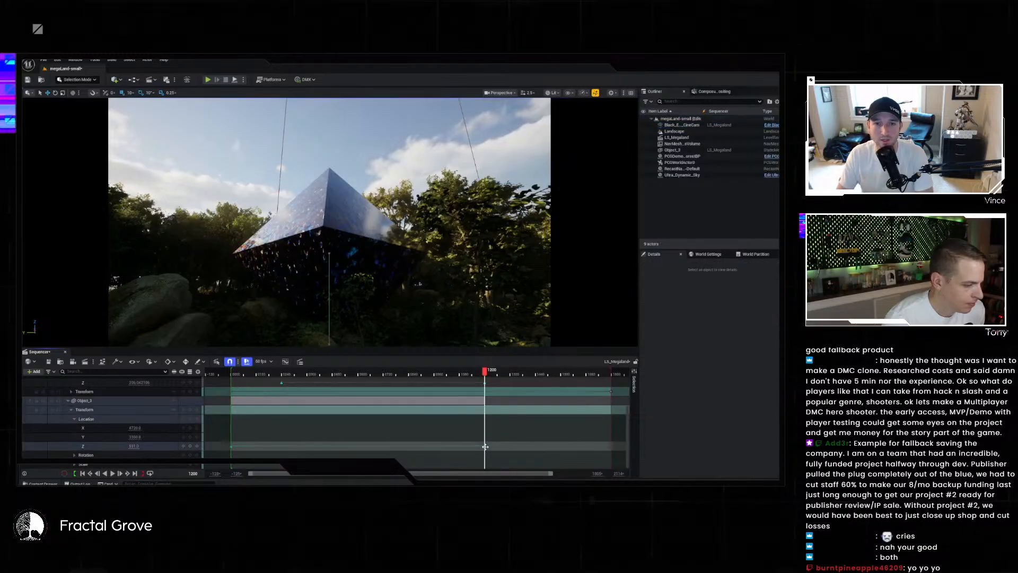
pyautogui.moveTo(134, 446)
pyautogui.mouseDown()
pyautogui.moveTo(108, 446)
pyautogui.moveTo(138, 446)
pyautogui.mouseUp()
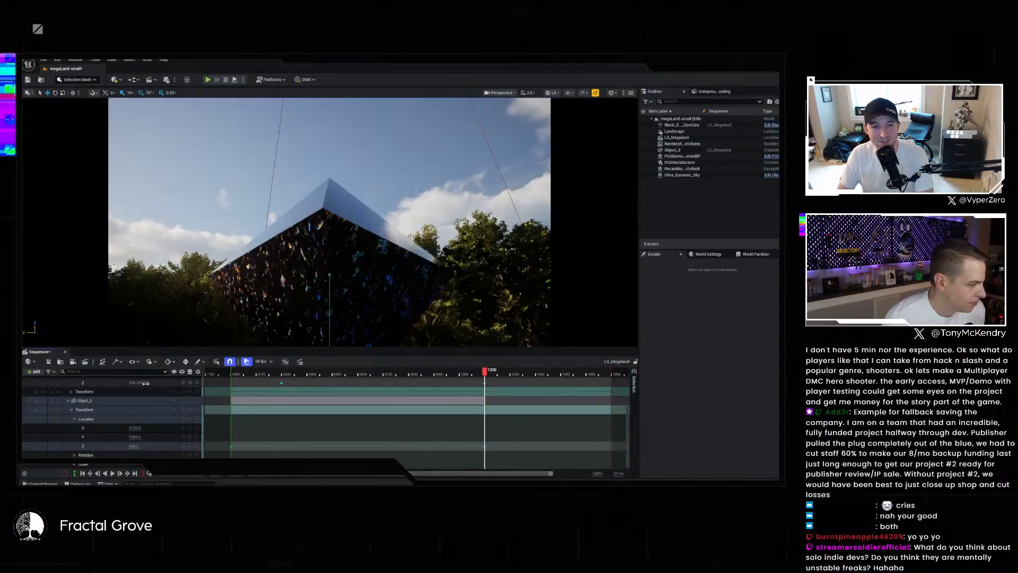
pyautogui.moveTo(139, 383); pyautogui.dragTo(107, 382)
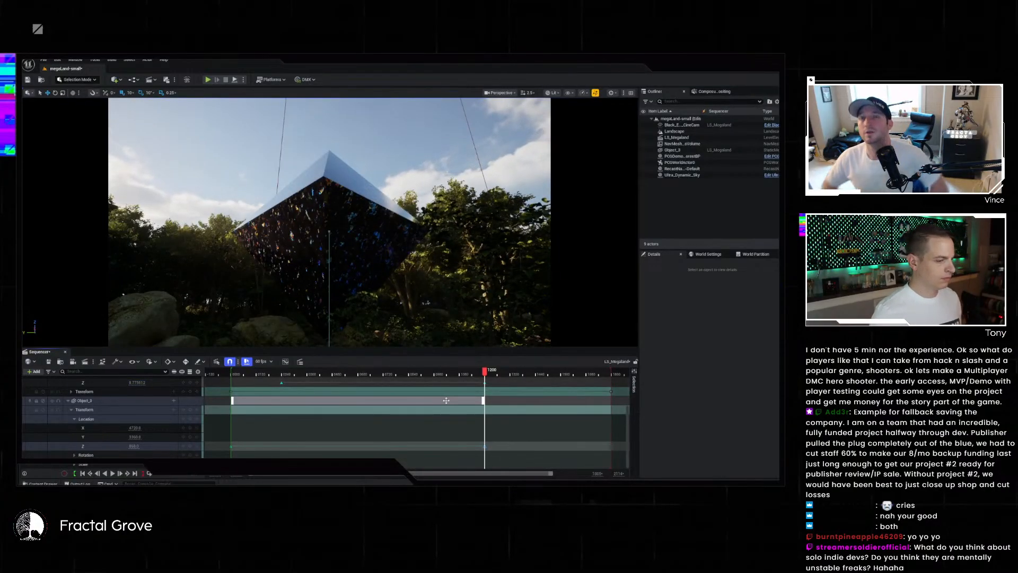
# - Raise Object_3's Z location at frame 1200 to about 1077 and lower the Subject 01 Z offset to about -167
pyautogui.moveTo(486, 373)
pyautogui.mouseDown()
pyautogui.moveTo(520, 374)
pyautogui.moveTo(491, 374)
pyautogui.mouseUp()
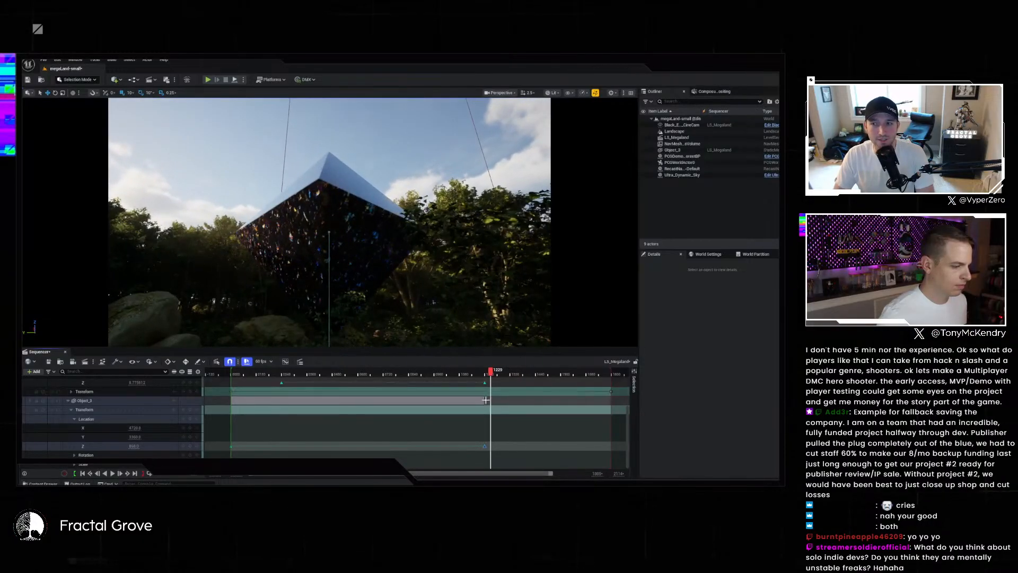
pyautogui.click(485, 446)
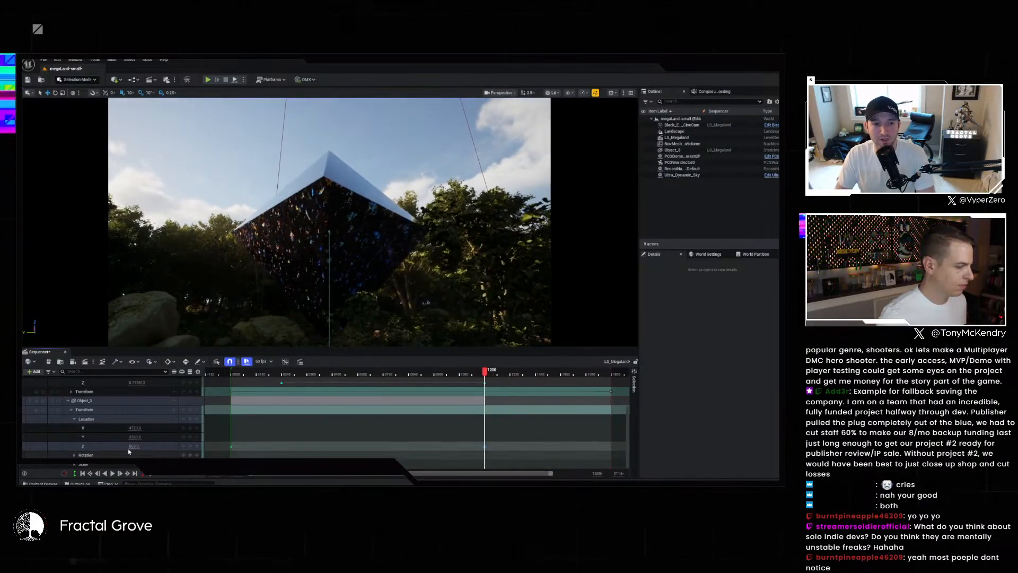
pyautogui.moveTo(134, 446); pyautogui.dragTo(173, 446)
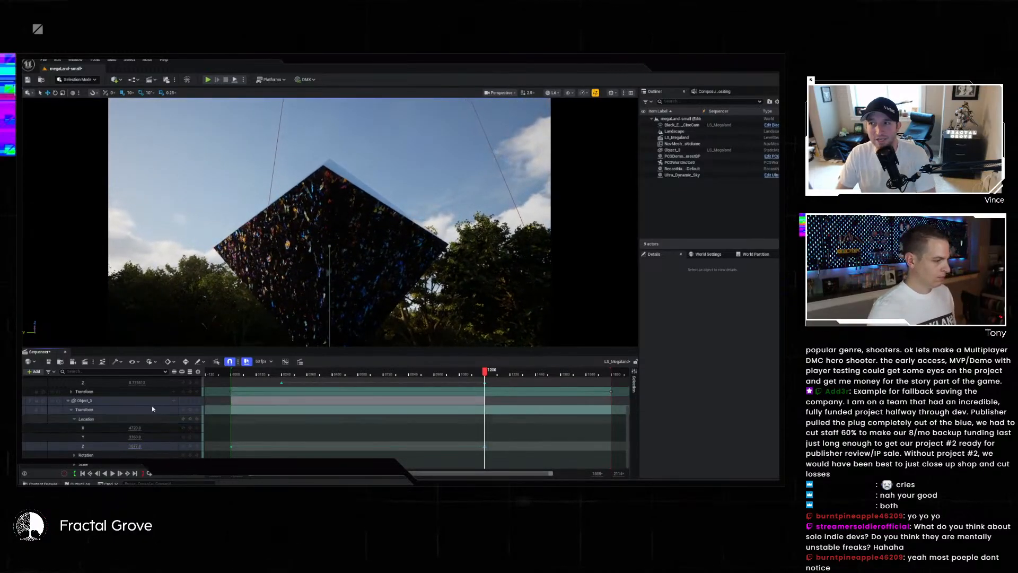
pyautogui.moveTo(138, 383); pyautogui.dragTo(66, 383)
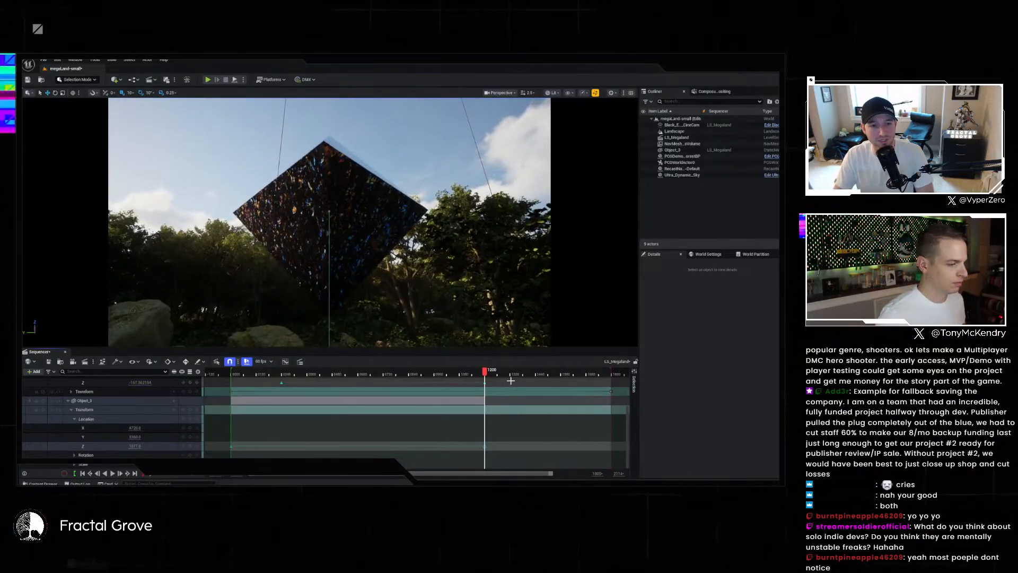
pyautogui.moveTo(484, 372); pyautogui.dragTo(483, 399)
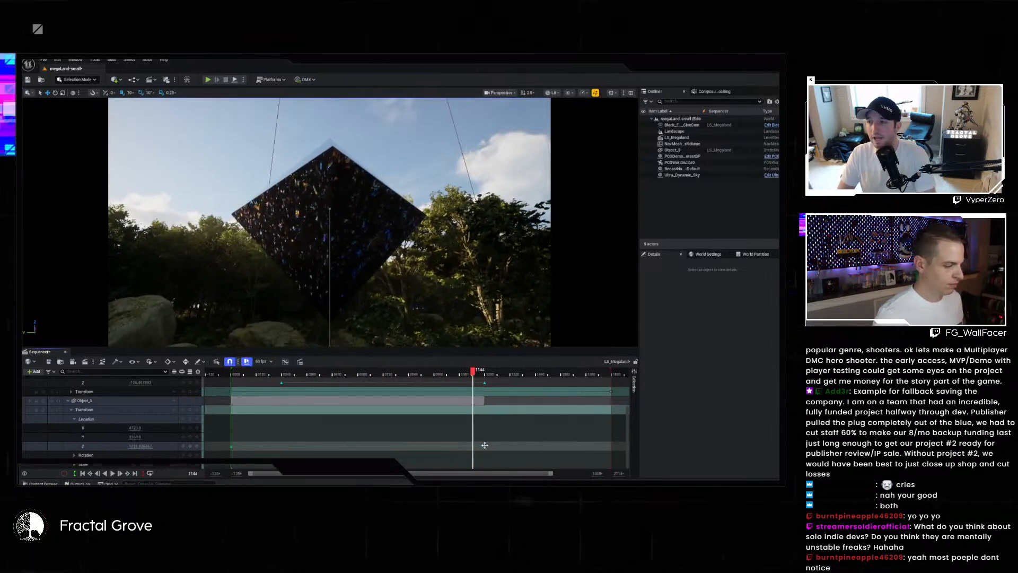
# - Change the interpolation of Object_3's Z location key at frame 1200 to cubic
pyautogui.rightClick(485, 445)
pyautogui.click(512, 366)
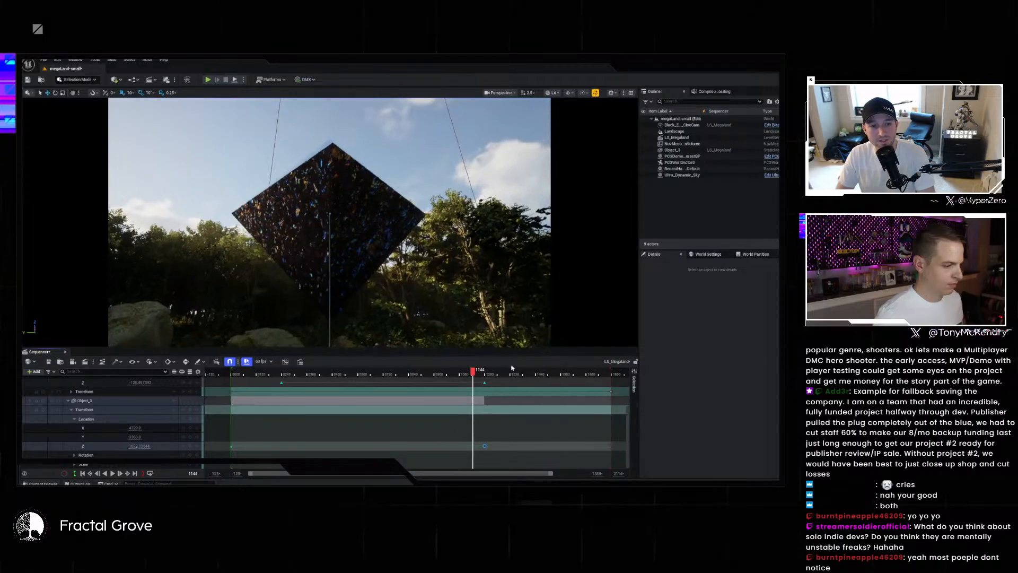
# - Key Object_3's Z location lower at frame 1500 and higher near the end of the sequence
pyautogui.moveTo(474, 374); pyautogui.dragTo(549, 383)
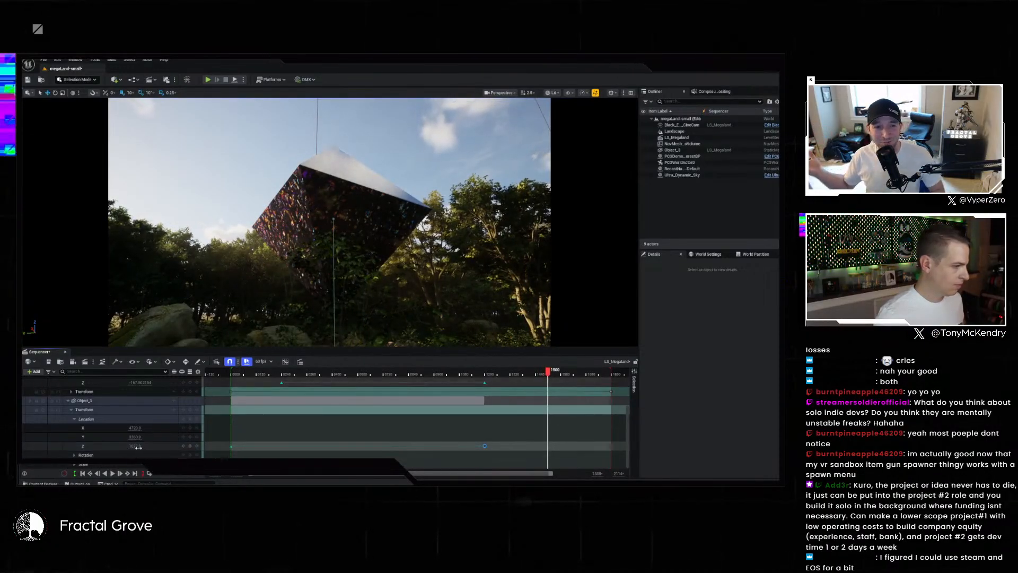
pyautogui.moveTo(134, 446); pyautogui.dragTo(115, 446)
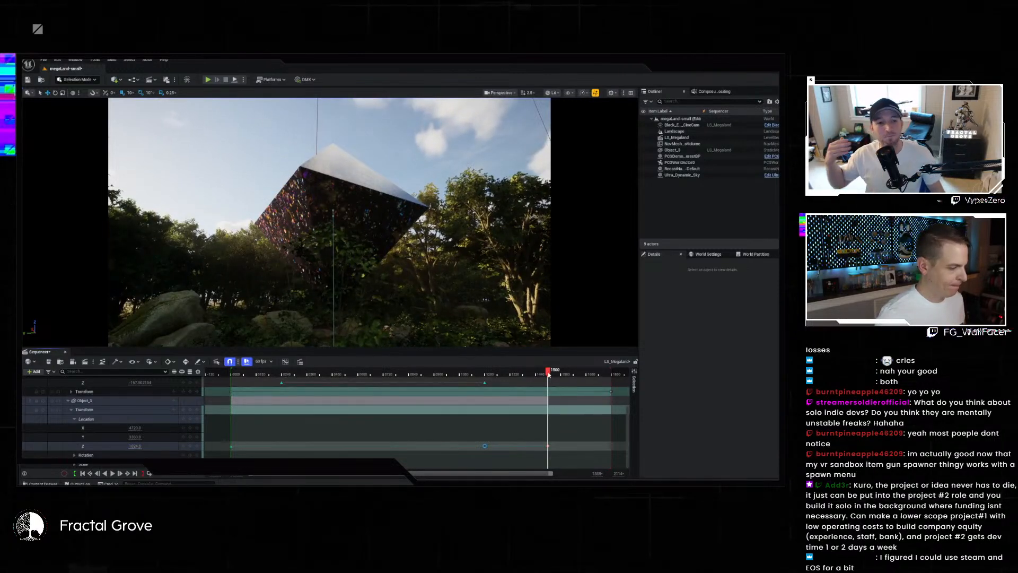
pyautogui.moveTo(548, 374); pyautogui.dragTo(612, 377)
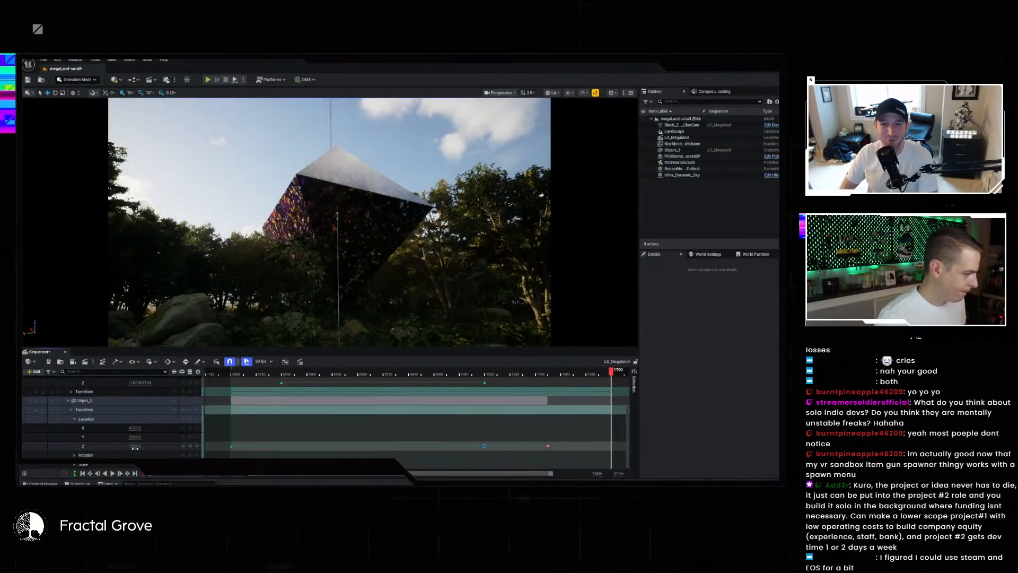
pyautogui.moveTo(135, 446); pyautogui.dragTo(156, 446)
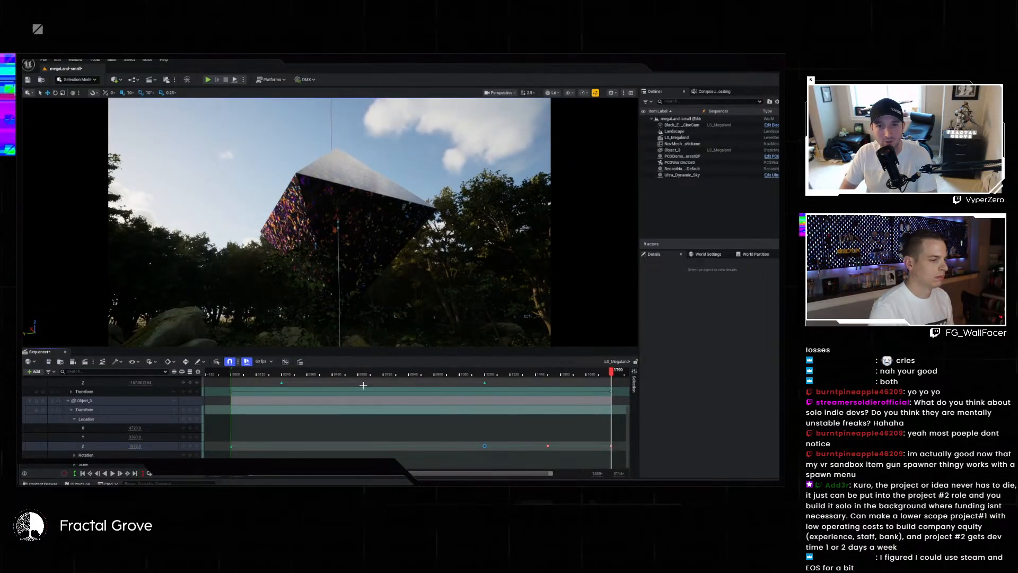
# - Play the sequence from its start and scrub back over the pyramid's rise to review the camera framing
pyautogui.click(232, 373)
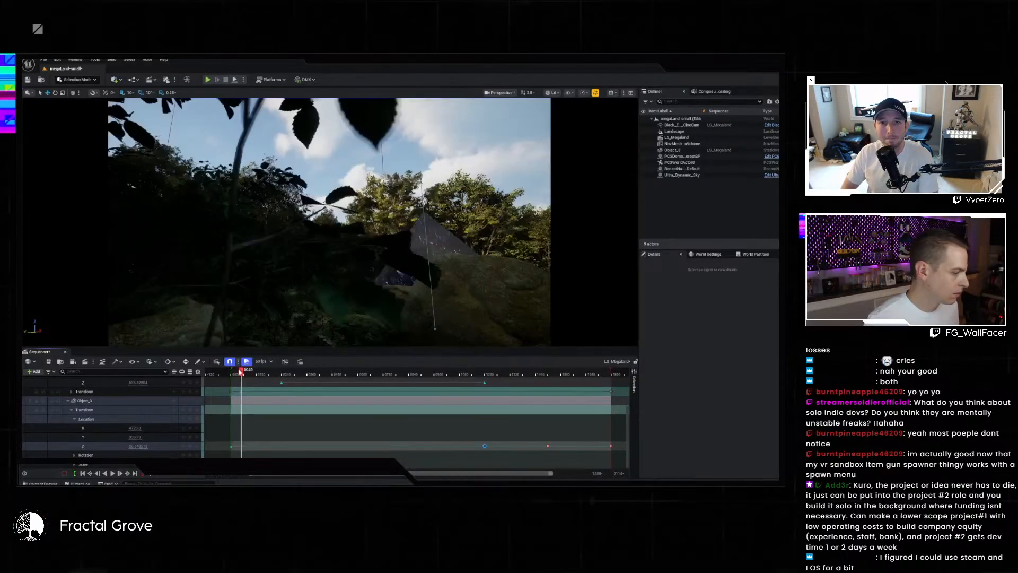
pyautogui.moveTo(232, 370); pyautogui.dragTo(231, 370)
pyautogui.press('space')
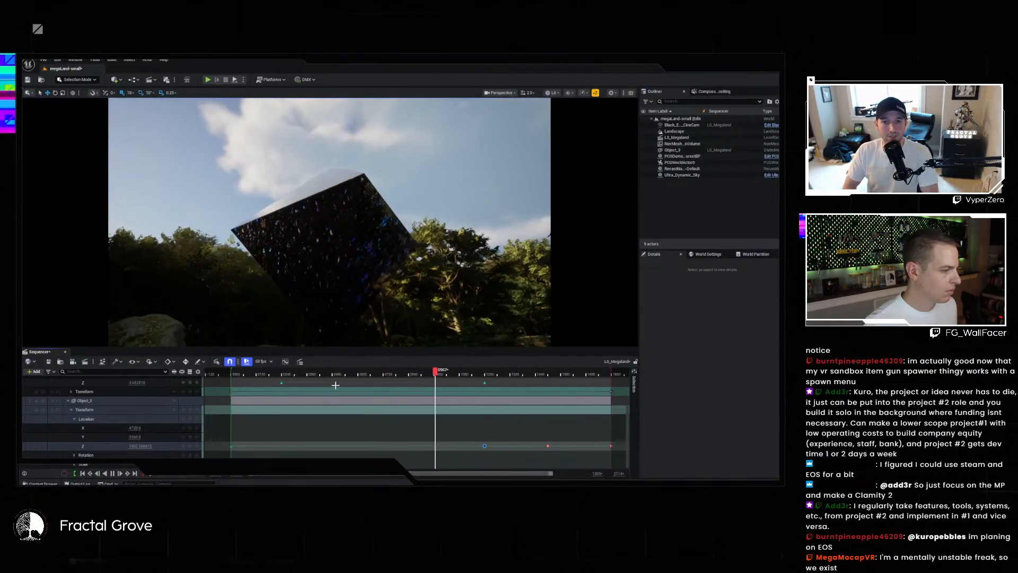
pyautogui.press('space')
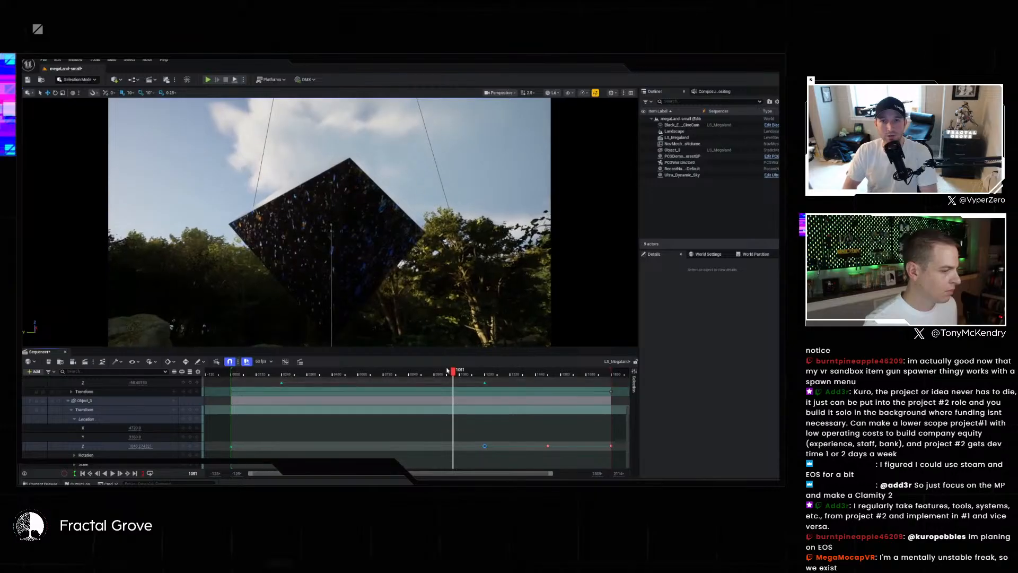
pyautogui.moveTo(453, 371); pyautogui.dragTo(405, 376)
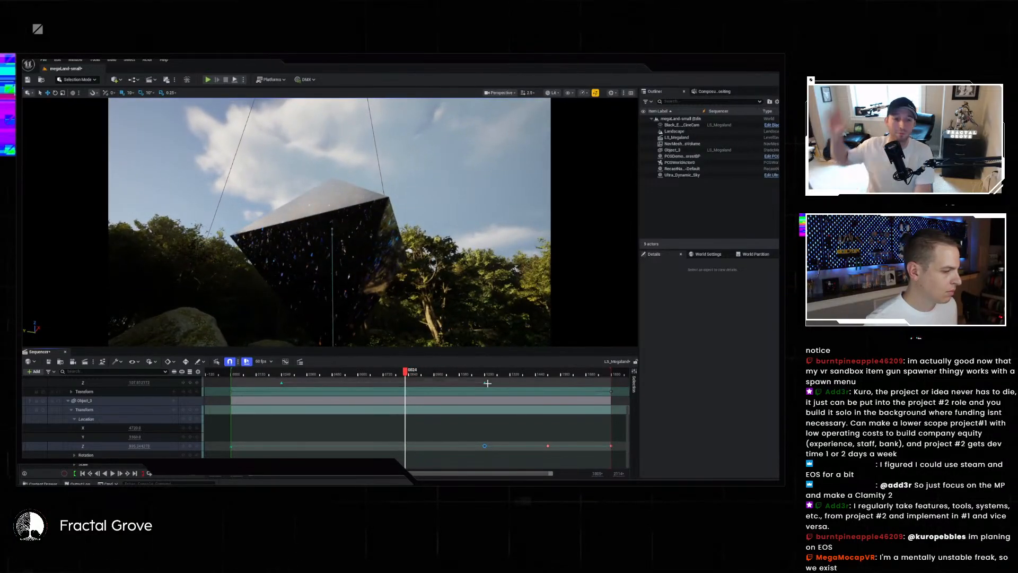
# - Set the Subject 01 Z offset keys at frames 240 and 1200 to Cubic (Auto) and replay the sequence
pyautogui.moveTo(324, 386); pyautogui.dragTo(273, 387)
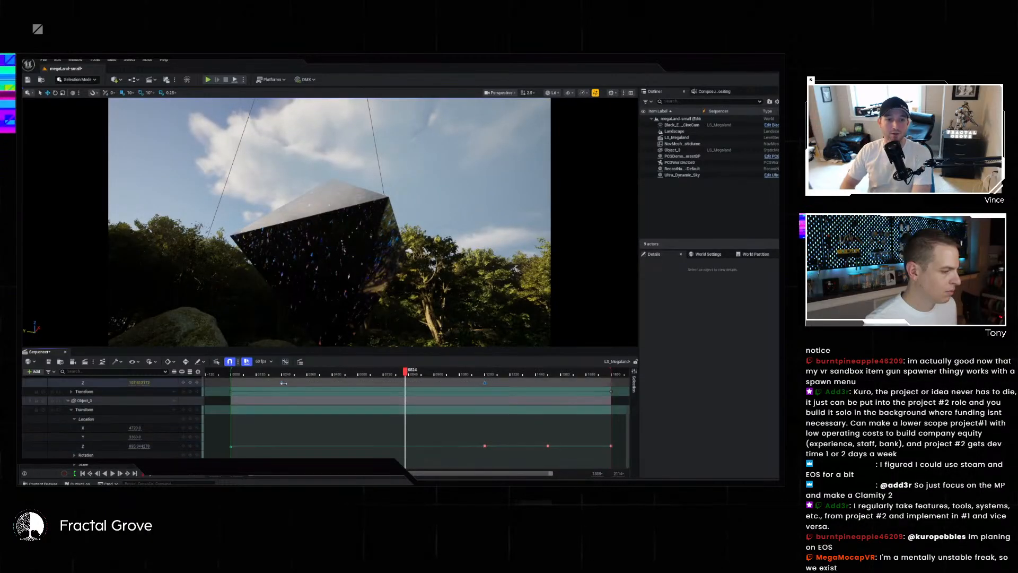
pyautogui.rightClick(283, 383)
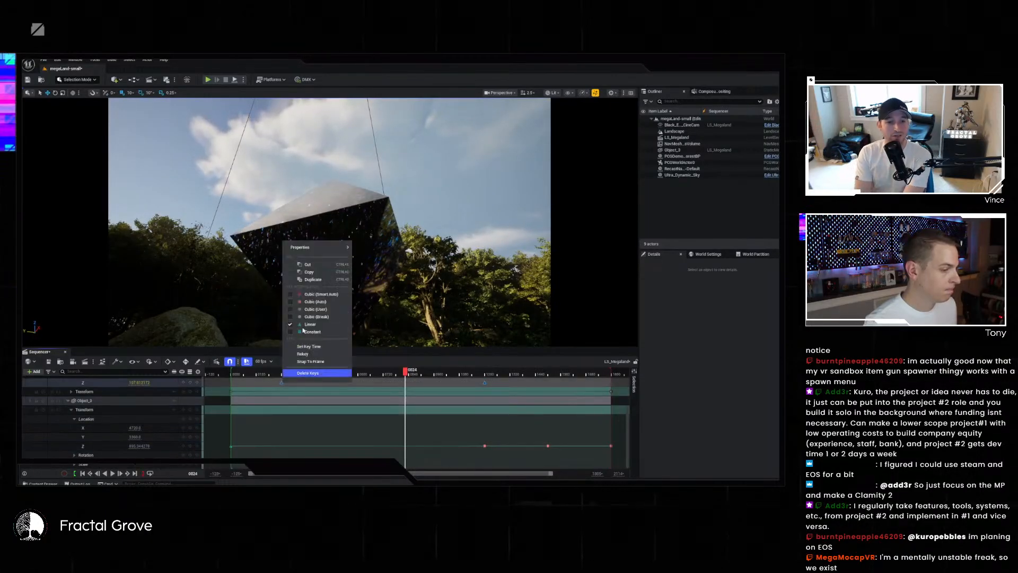
pyautogui.click(309, 302)
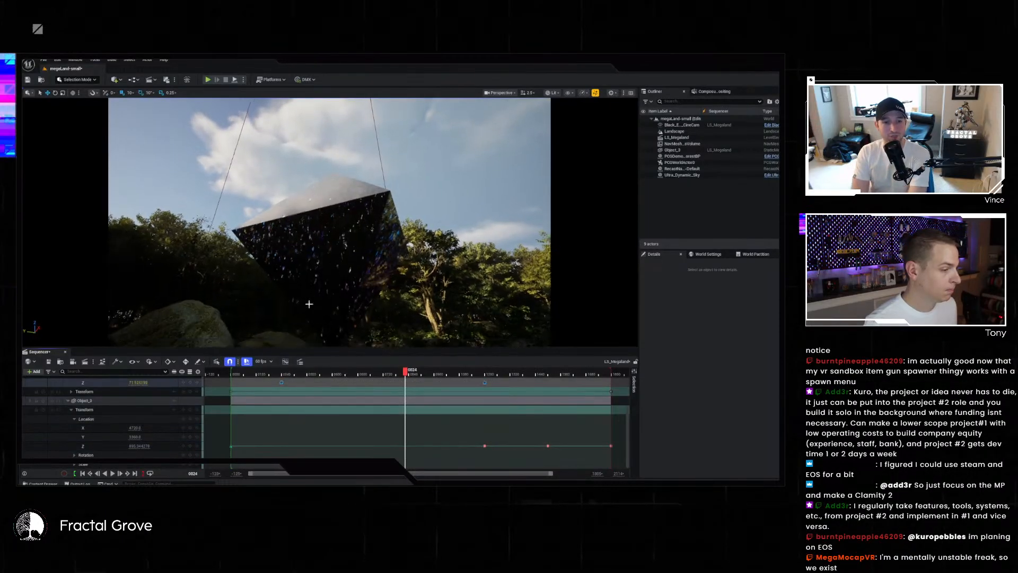
pyautogui.click(291, 376)
pyautogui.press('space')
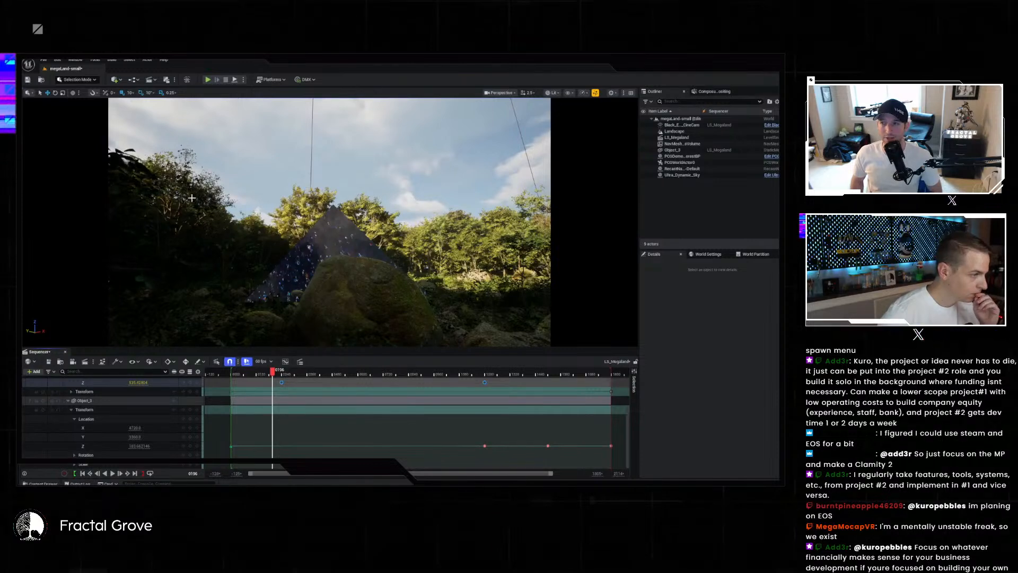
# - Save the current level under the new name megaLand-opal in the same Levels folder
pyautogui.click(42, 60)
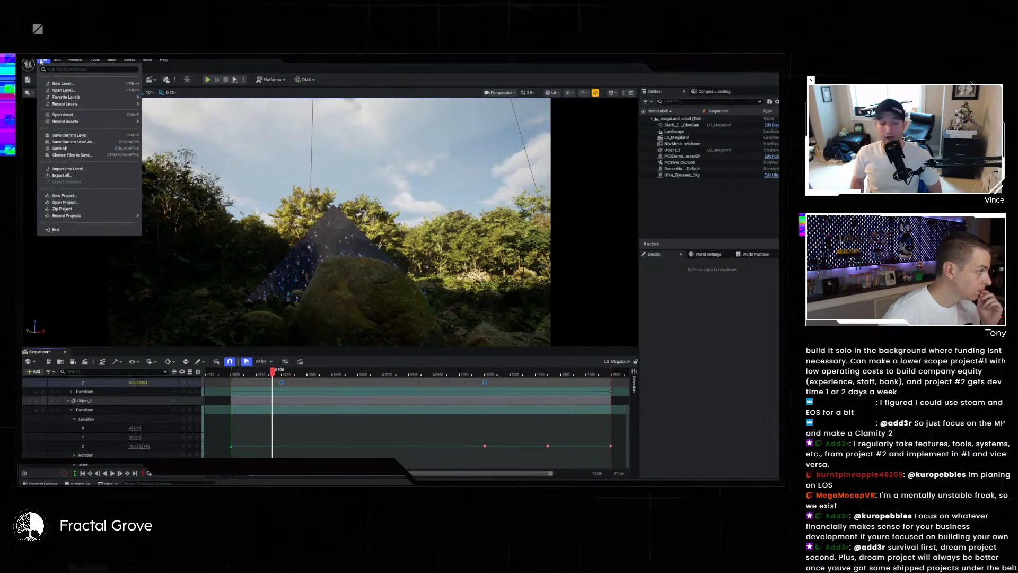
pyautogui.click(91, 142)
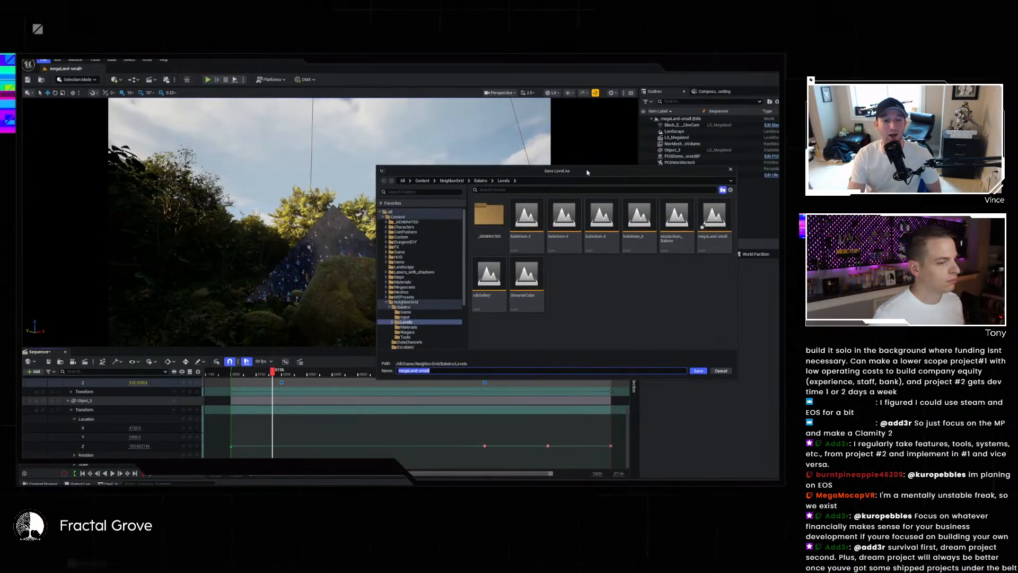
pyautogui.press('Right')
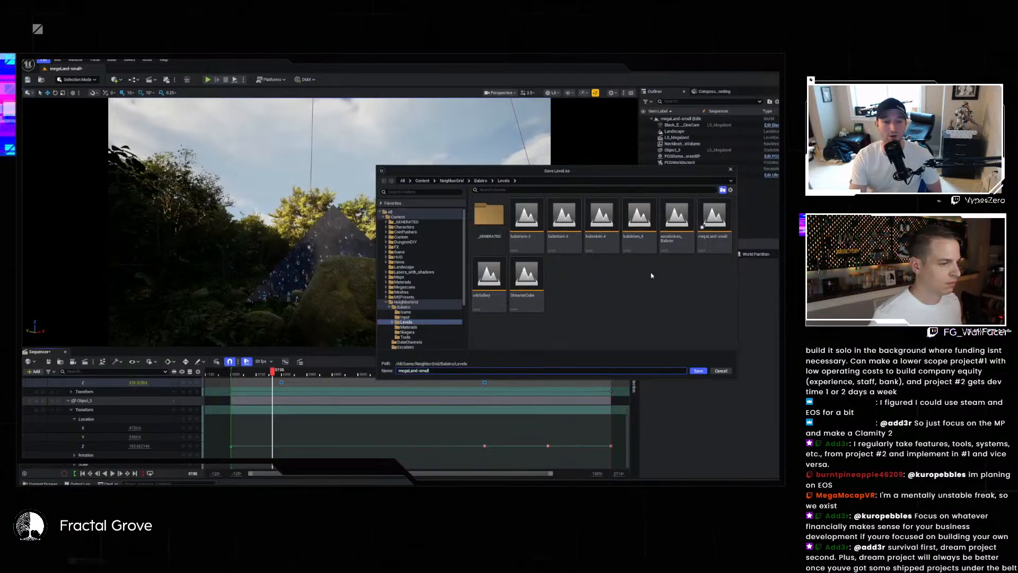
pyautogui.press('BackSpace')
pyautogui.press('BackSpace')
pyautogui.press('BackSpace')
pyautogui.press('BackSpace')
pyautogui.press('BackSpace')
pyautogui.write('opal')
pyautogui.press('Return')
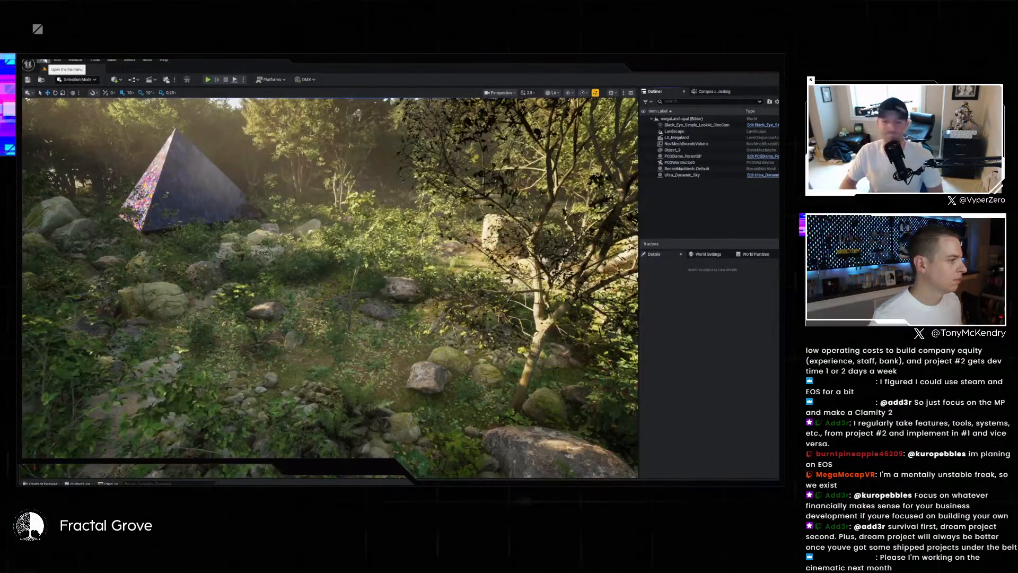
# - Reopen the megaLand-small level and look over its forest from above
pyautogui.click(44, 61)
pyautogui.moveTo(90, 104)
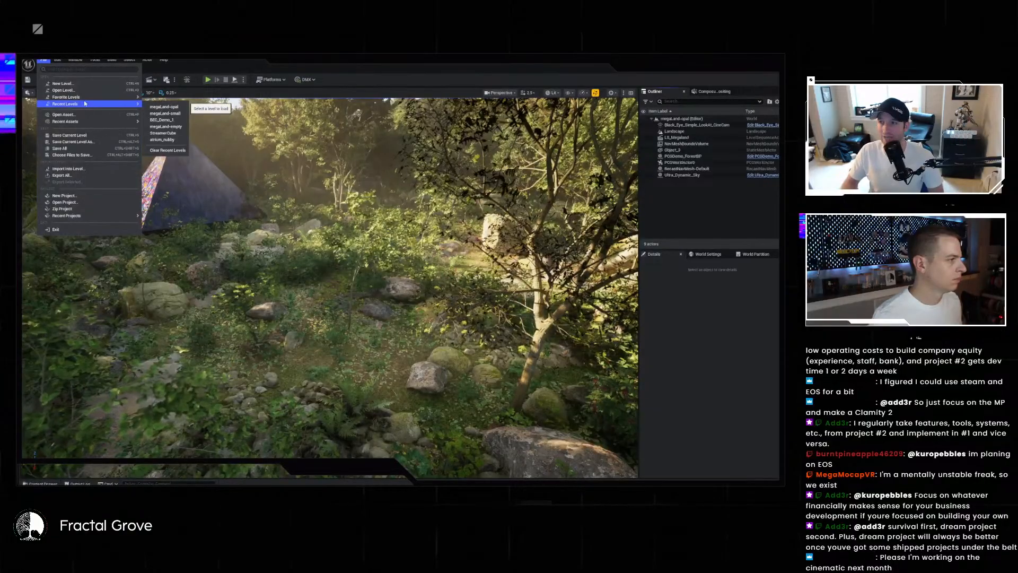
pyautogui.click(162, 113)
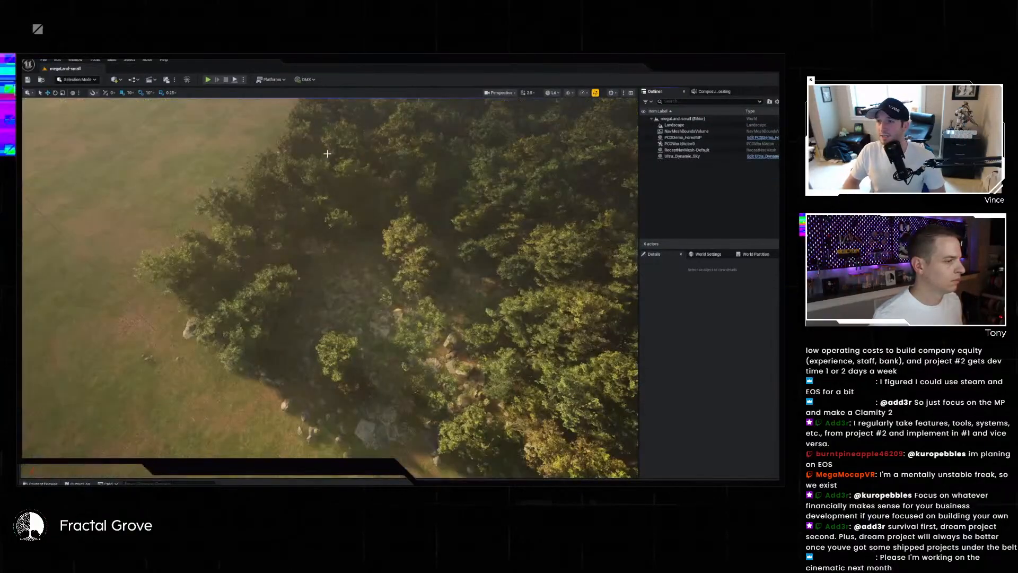
pyautogui.press('s')
pyautogui.moveTo(330, 286)
pyautogui.mouseDown(button='right')
pyautogui.moveTo(340, 265)
pyautogui.moveTo(334, 286)
pyautogui.moveTo(330, 260)
pyautogui.moveTo(335, 284)
pyautogui.mouseUp(button='right')
pyautogui.press('w')
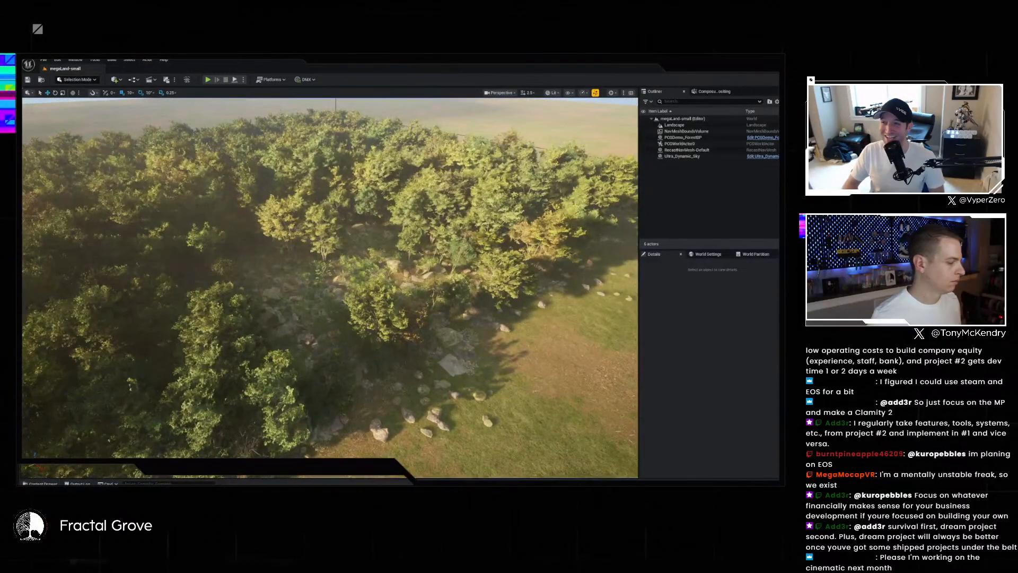
pyautogui.click(48, 61)
pyautogui.moveTo(85, 104)
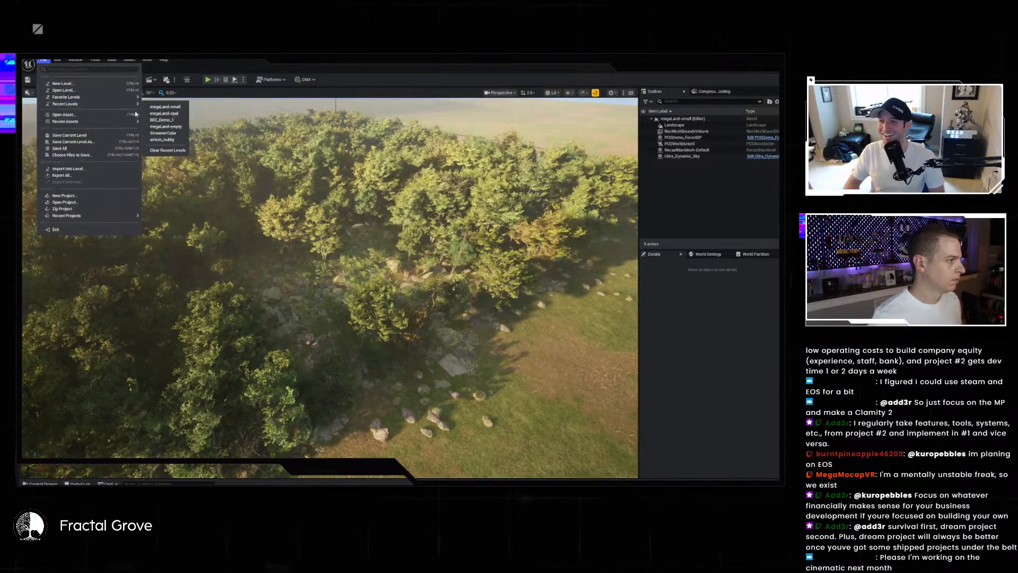
pyautogui.click(165, 127)
# - Search all project content for "drumshed" and open the L_DS level
pyautogui.click(43, 483)
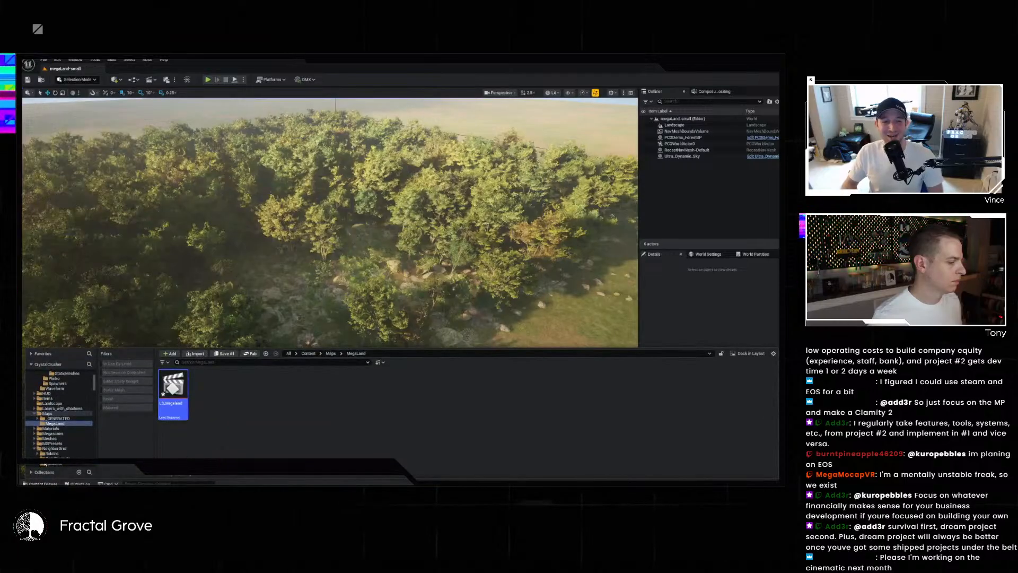
pyautogui.scroll(5, 49, 408)
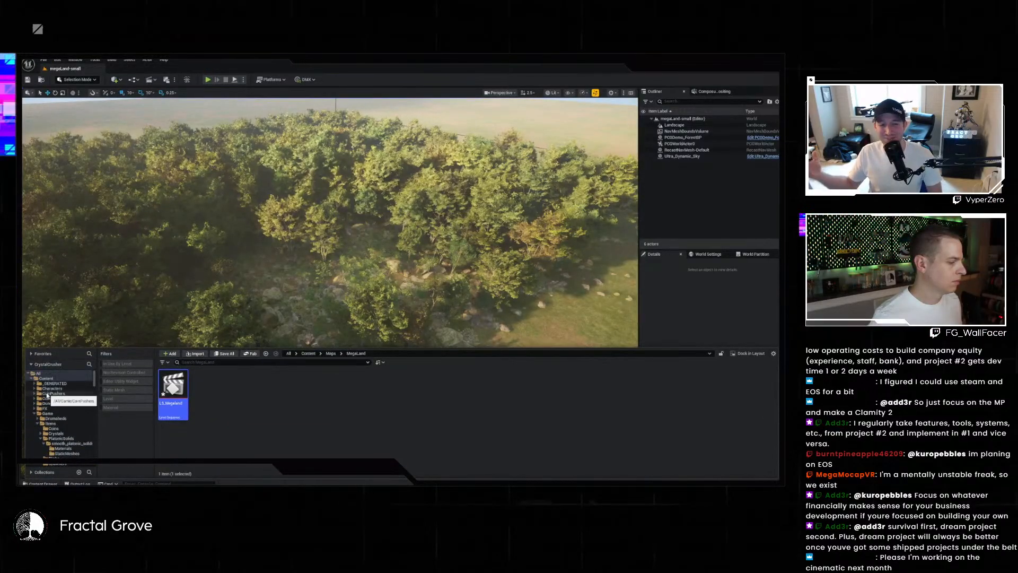
pyautogui.click(52, 380)
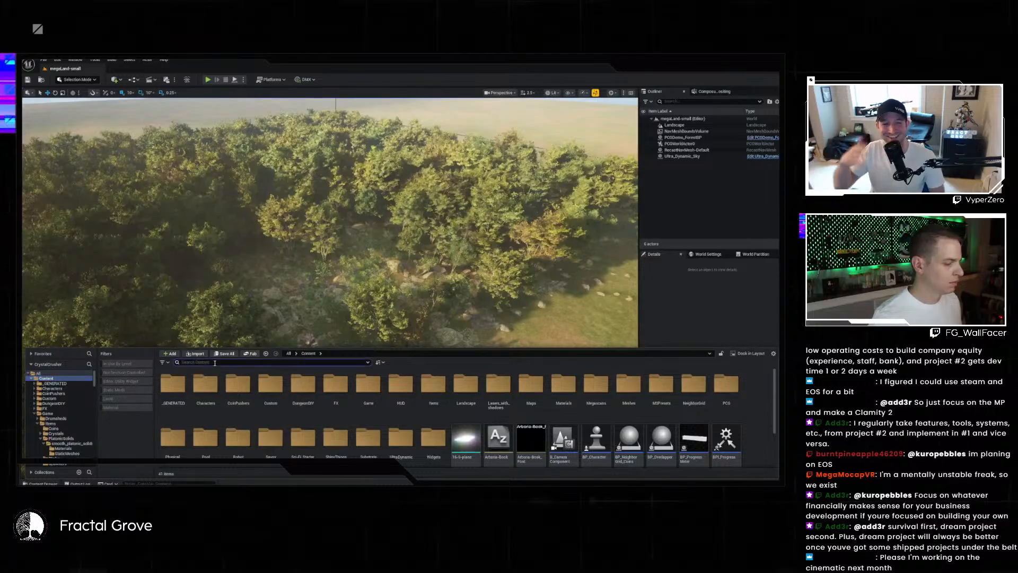
pyautogui.click(215, 363)
pyautogui.write('drumshed')
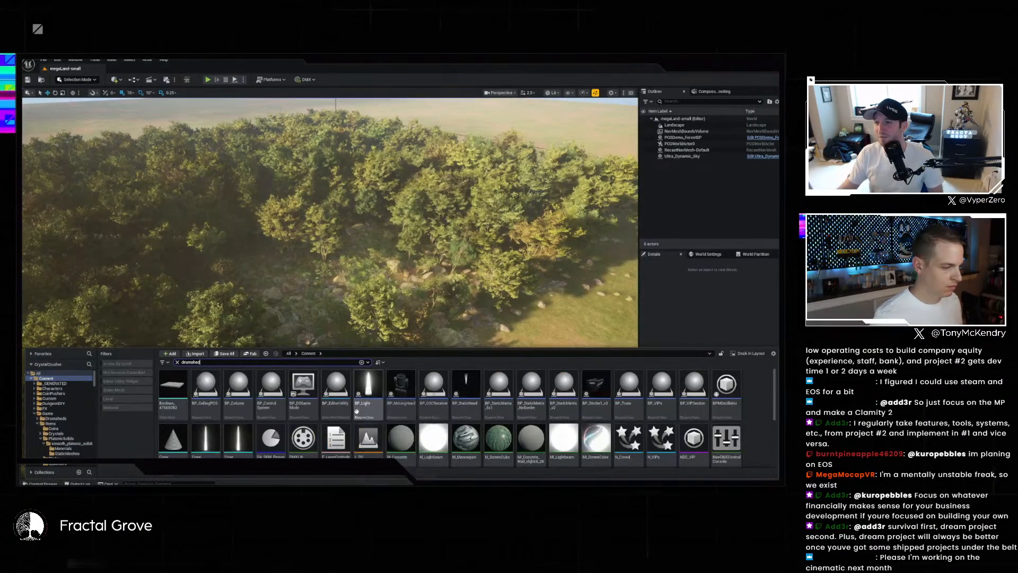
pyautogui.scroll(-2, 371, 425)
pyautogui.scroll(3, 424, 448)
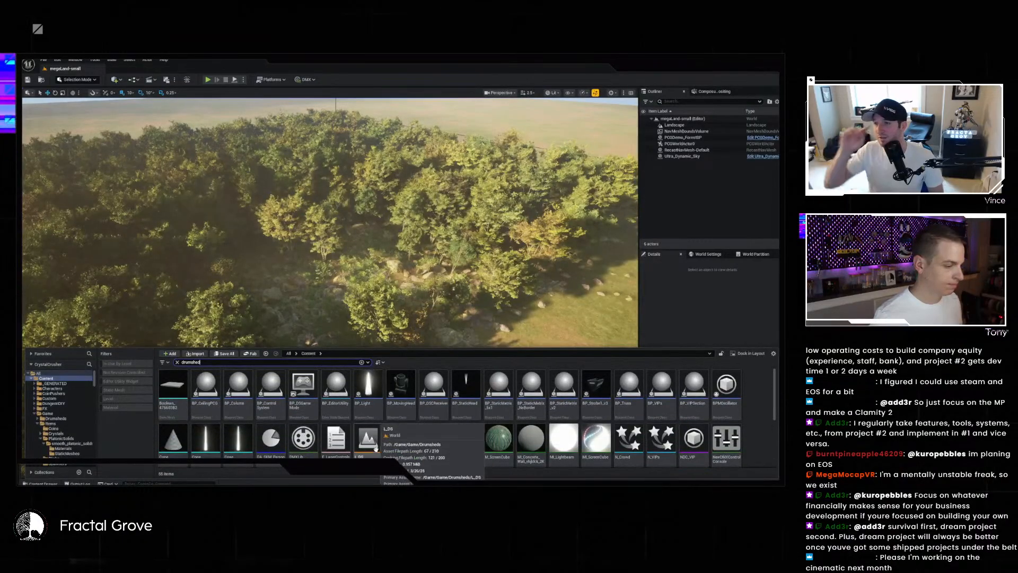
pyautogui.click(373, 447)
# - Save all the modified content while switching levels and close the message log
pyautogui.hotkey('ctrl', 'shift', 's')
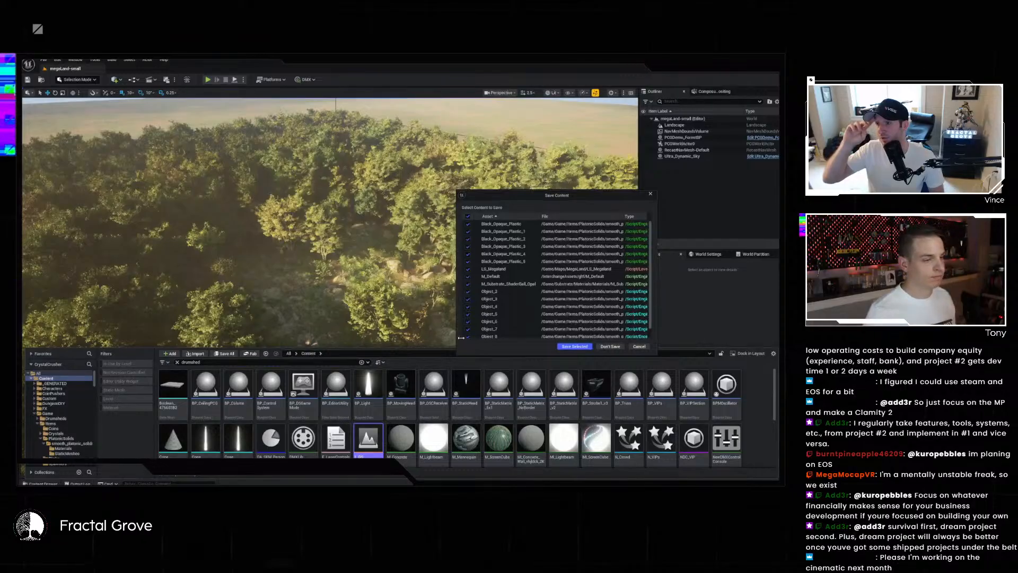
pyautogui.click(575, 346)
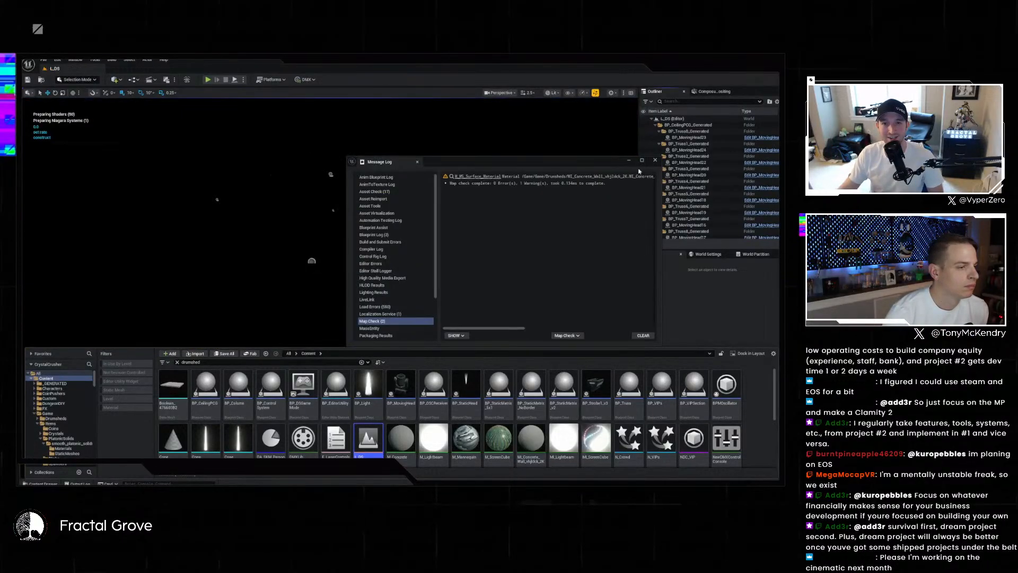
pyautogui.click(655, 160)
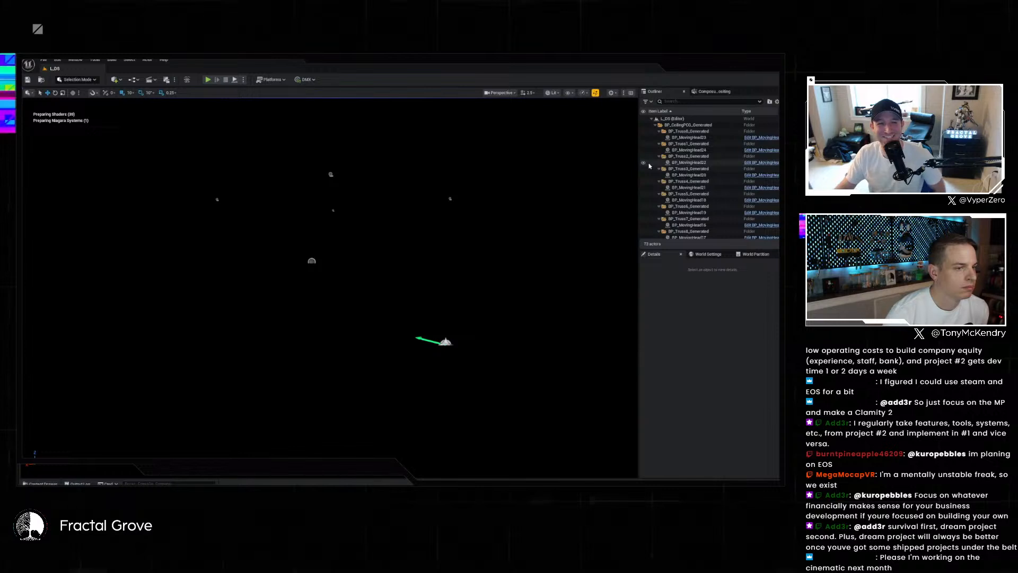
# - Examine the L_DS level's stage screens and actor list, selecting BP_CeilingPCG to view its properties
pyautogui.scroll(-10, 690, 172)
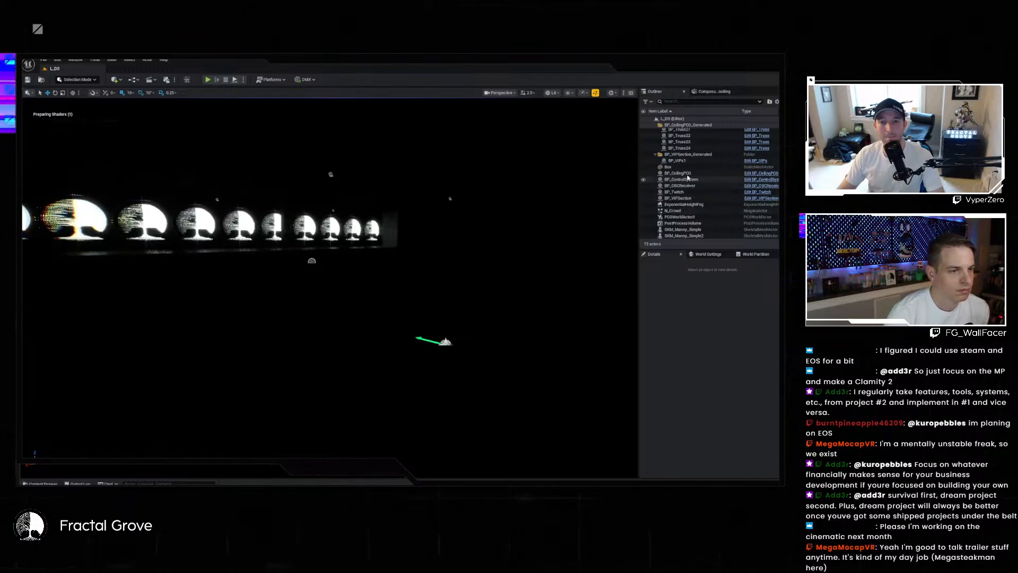
pyautogui.scroll(8, 684, 177)
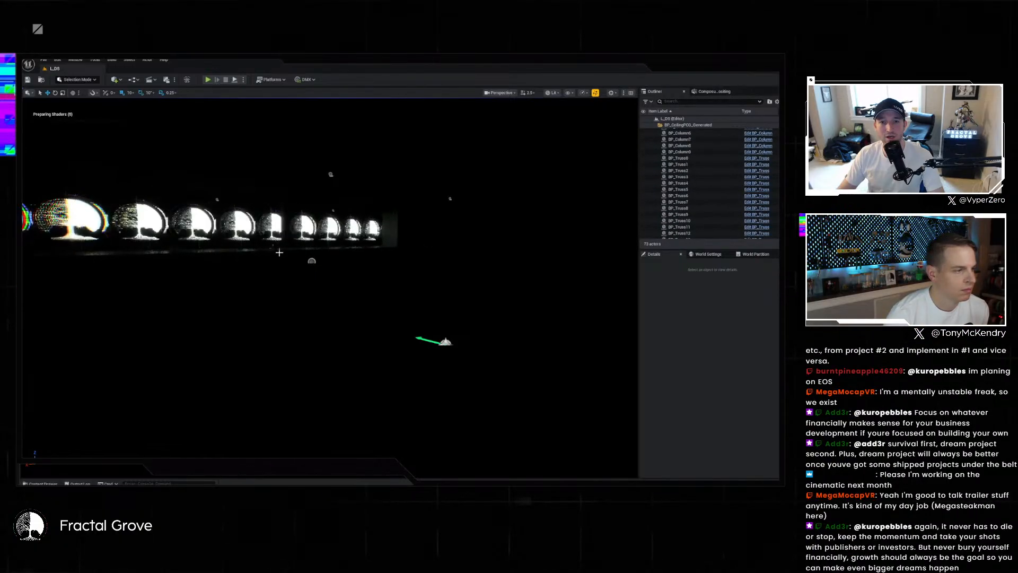
pyautogui.click(424, 164)
pyautogui.moveTo(425, 164); pyautogui.dragTo(424, 202, button='right')
pyautogui.press('w')
pyautogui.press('w')
pyautogui.press('s')
pyautogui.press('w')
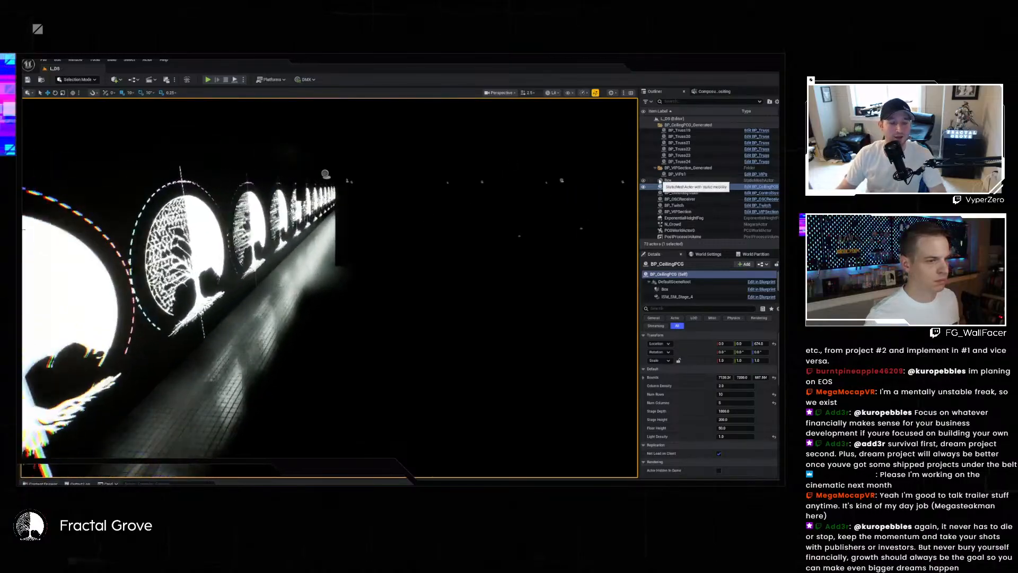
pyautogui.scroll(-1, 695, 180)
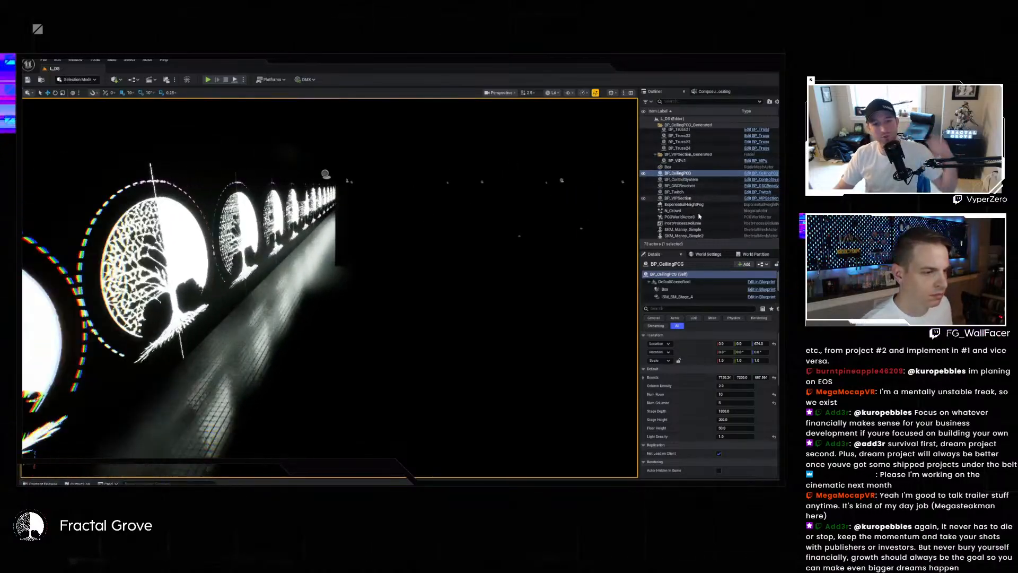
pyautogui.scroll(3, 705, 213)
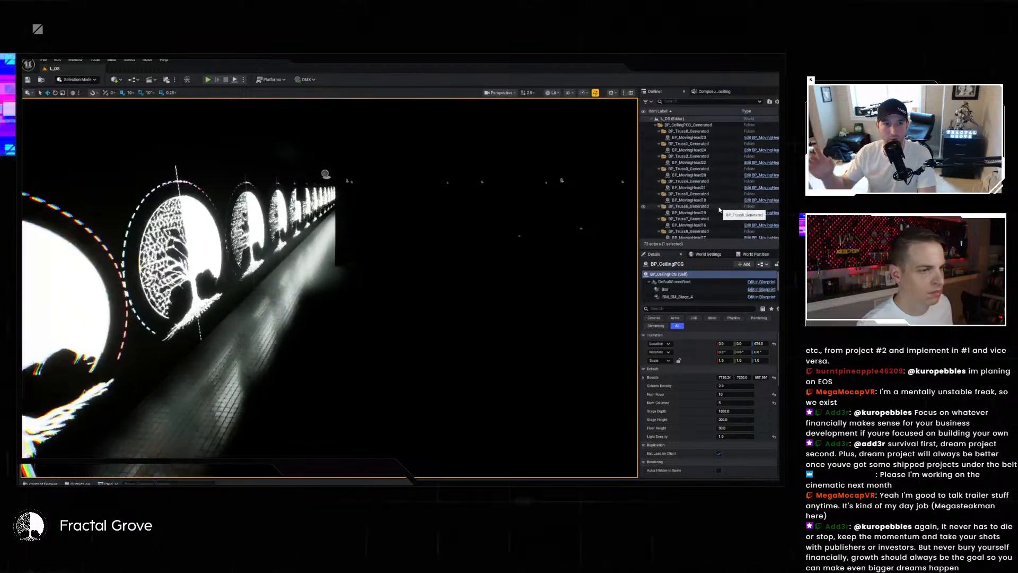
pyautogui.scroll(-2, 716, 204)
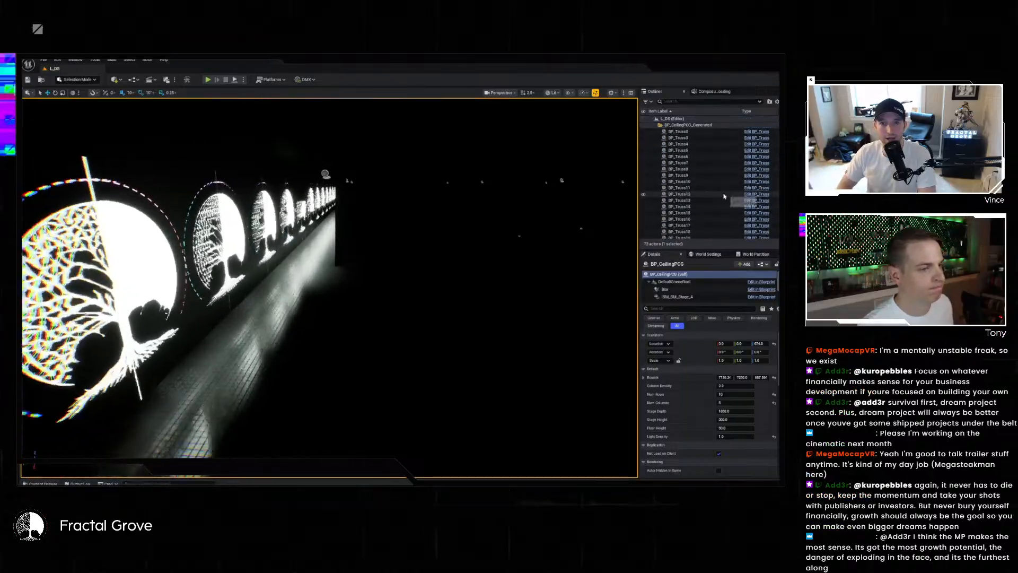
# - Examine the Box actor and BP_CeilingPCG's components in L_DS, including the Box and ISM_SM_Wall_3 component properties
pyautogui.scroll(-2, 711, 185)
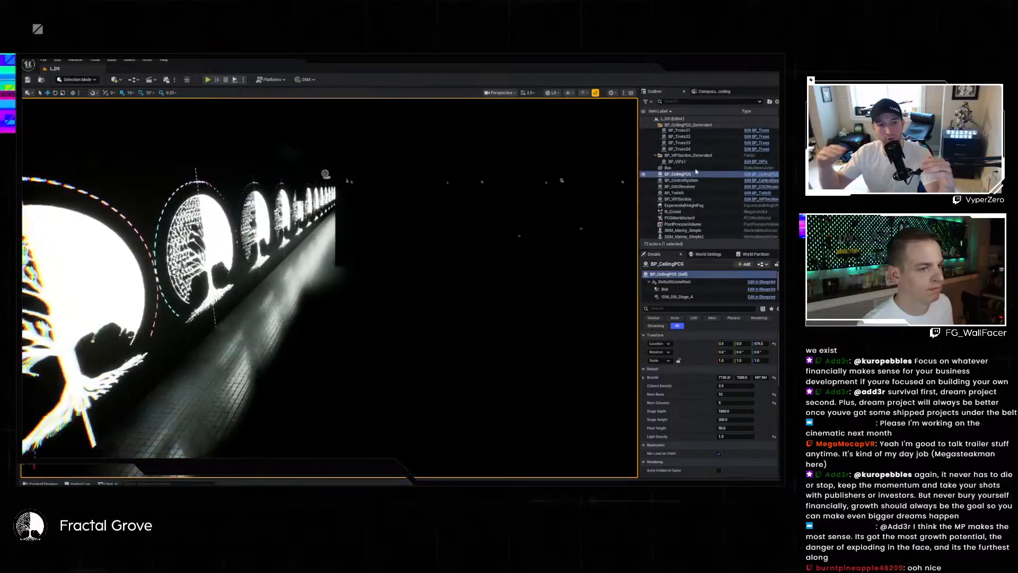
pyautogui.click(696, 168)
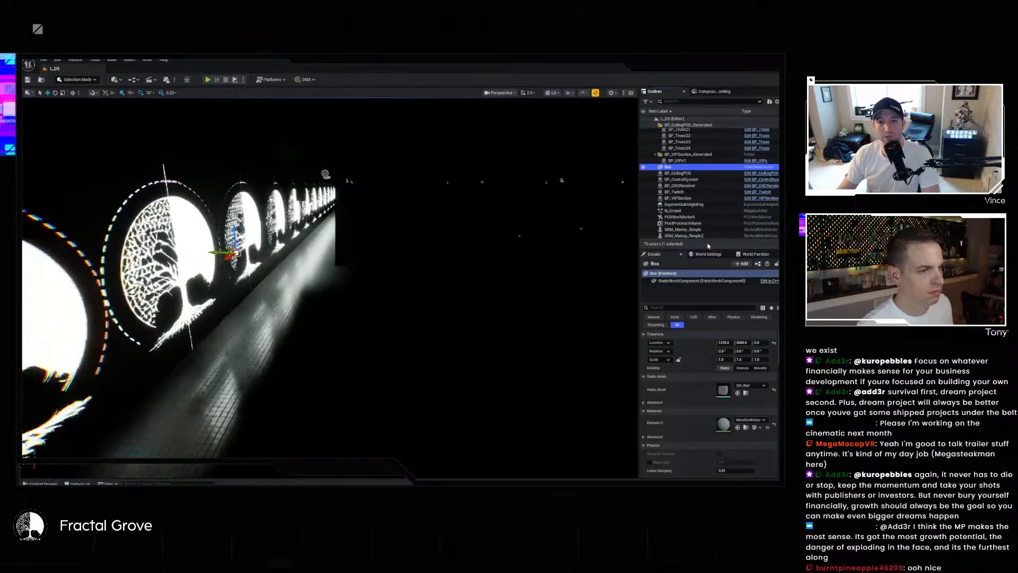
pyautogui.scroll(2, 705, 212)
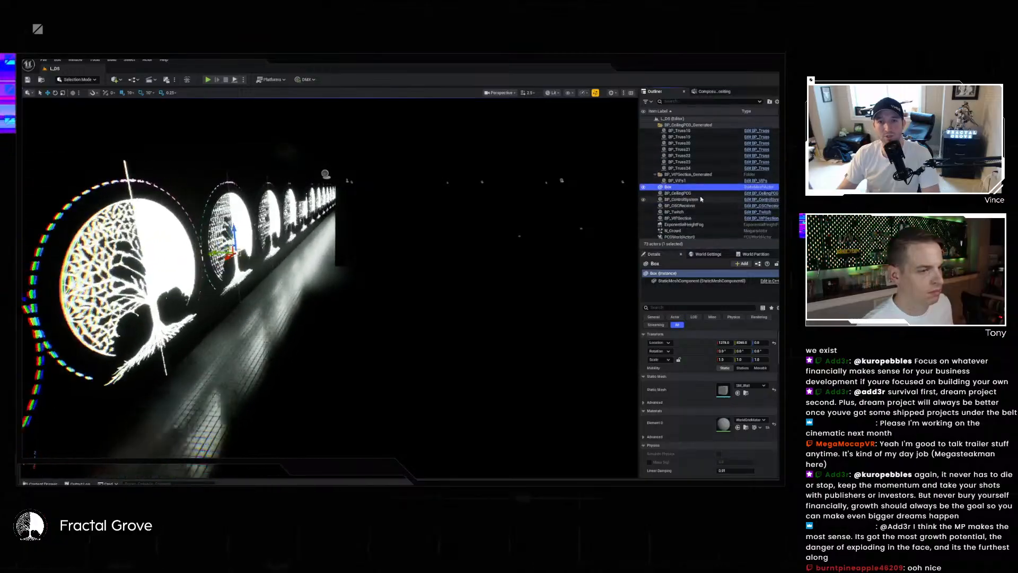
pyautogui.click(701, 195)
pyautogui.scroll(-2, 700, 289)
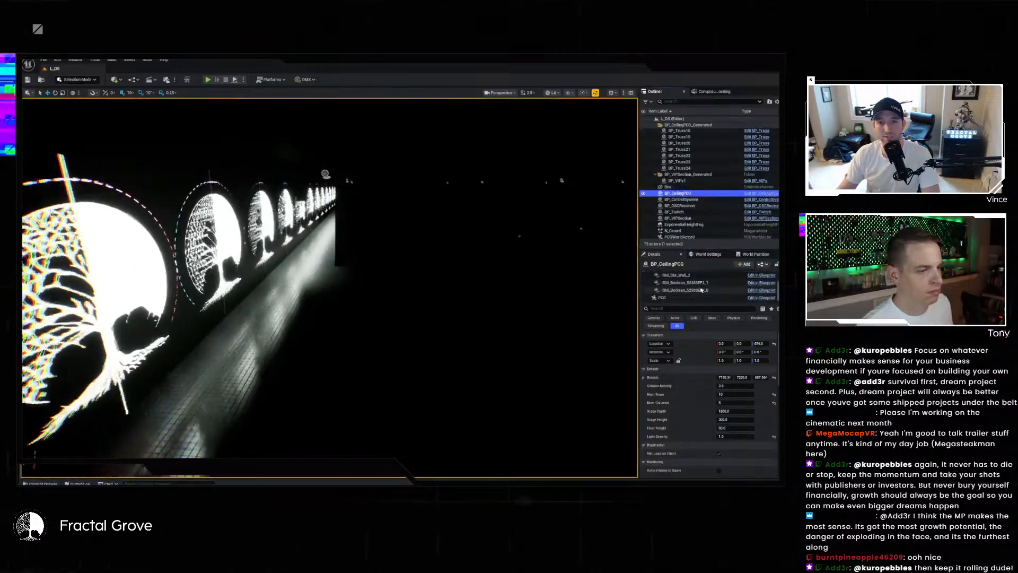
pyautogui.click(675, 274)
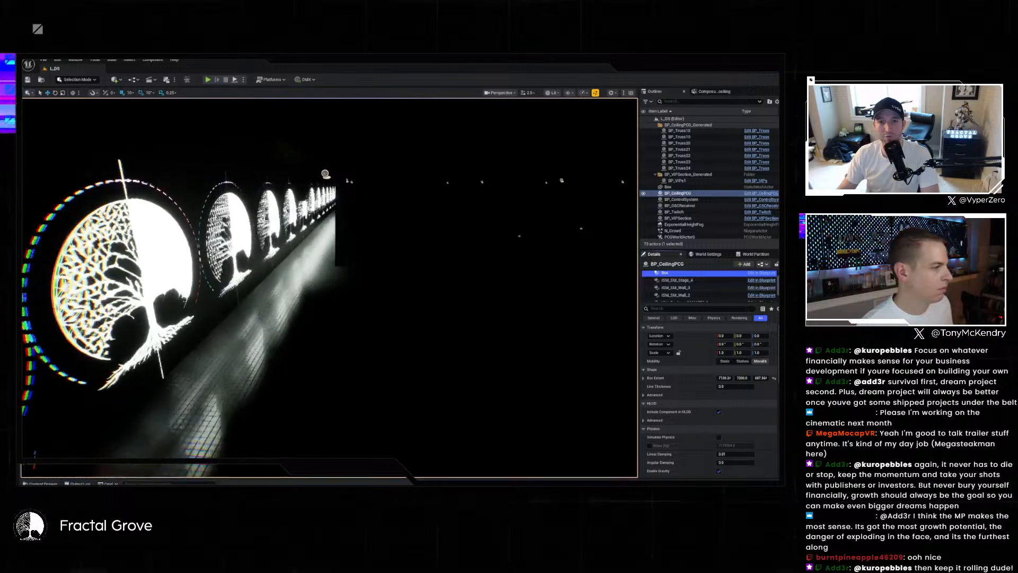
pyautogui.click(676, 287)
# - Browse the project content to the ScreenCube folder inside Game/Drumsheds
pyautogui.click(53, 483)
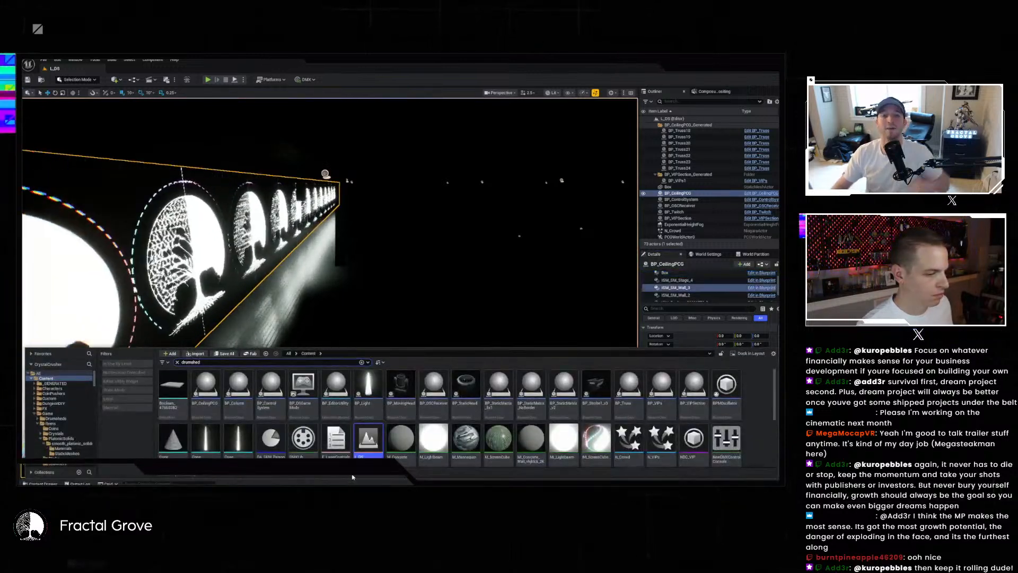
pyautogui.click(56, 414)
pyautogui.click(178, 363)
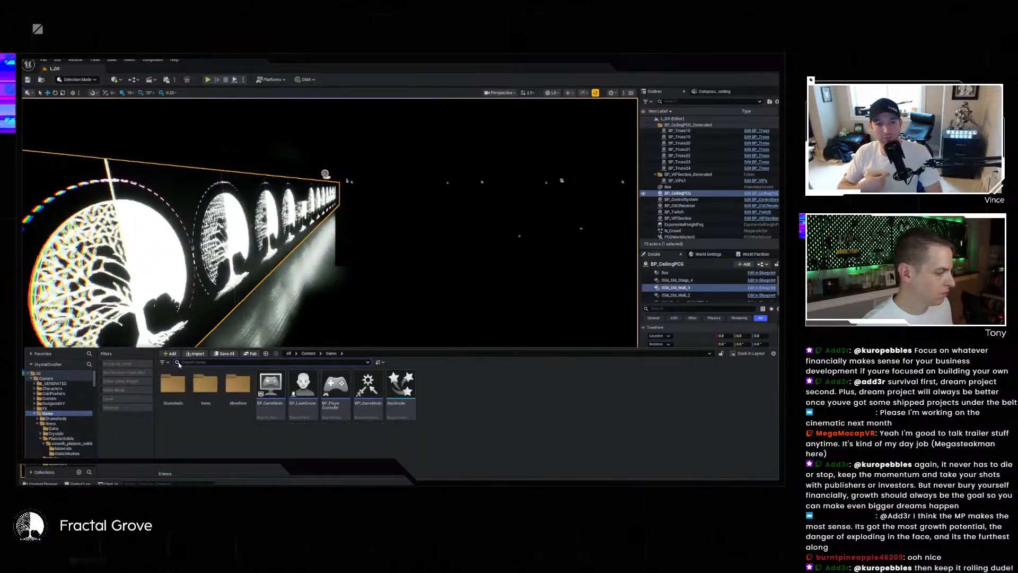
pyautogui.doubleClick(175, 387)
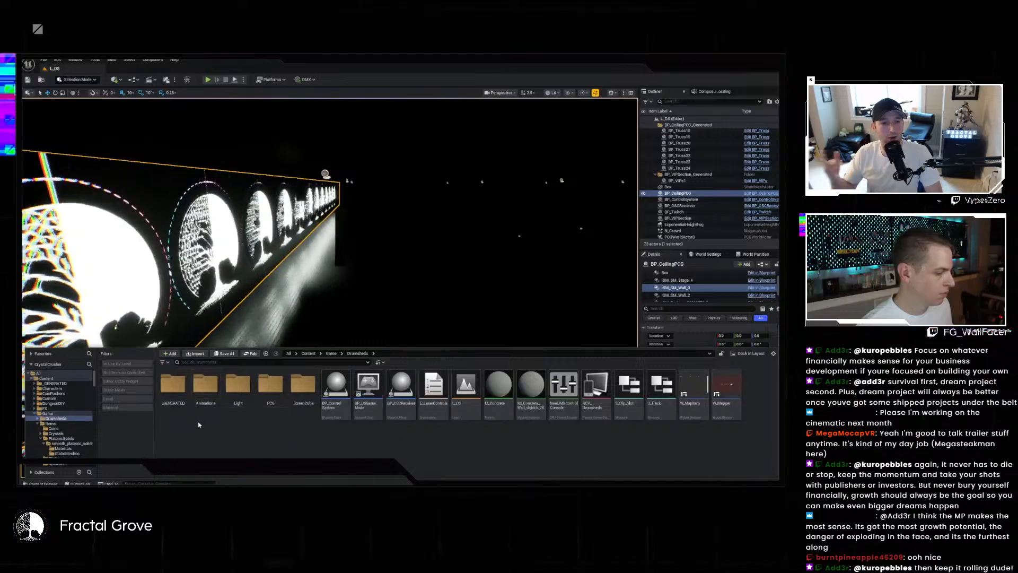
pyautogui.doubleClick(303, 386)
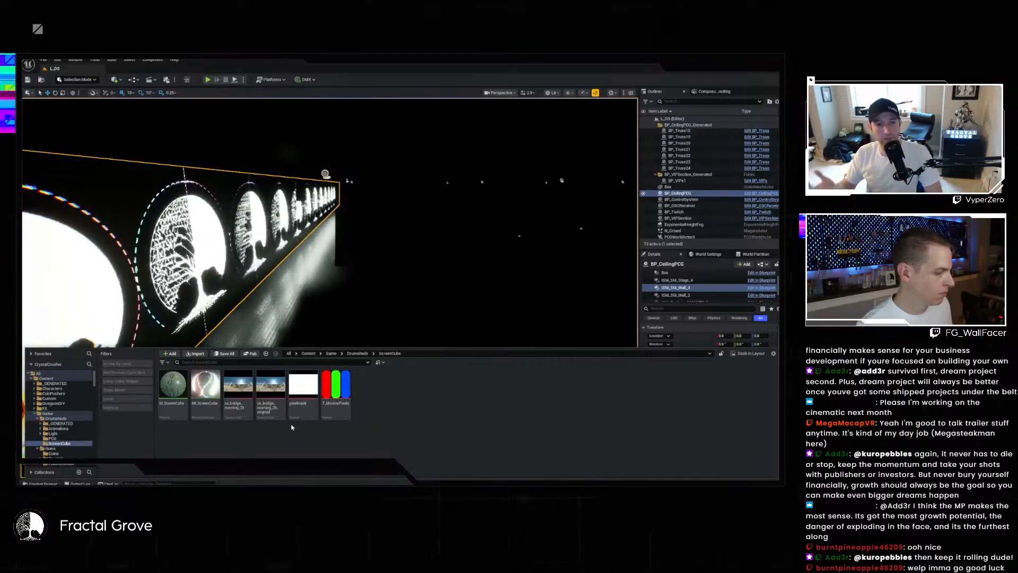
# - Duplicate the MI_ScreenCube material instance as MI_ScreenCube2 and open the copy for editing
pyautogui.click(210, 404)
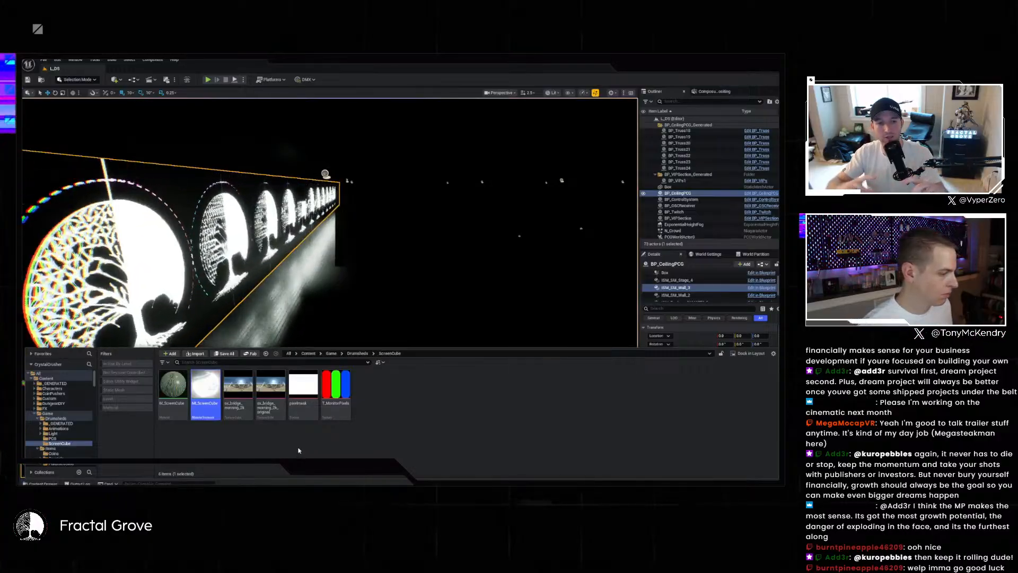
pyautogui.hotkey('ctrl', 'd')
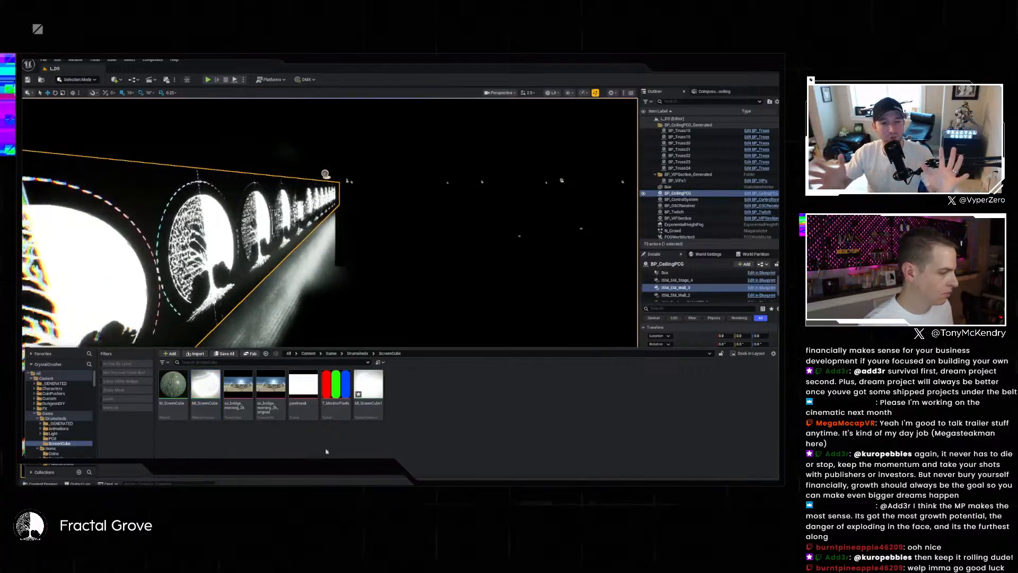
pyautogui.click(375, 405)
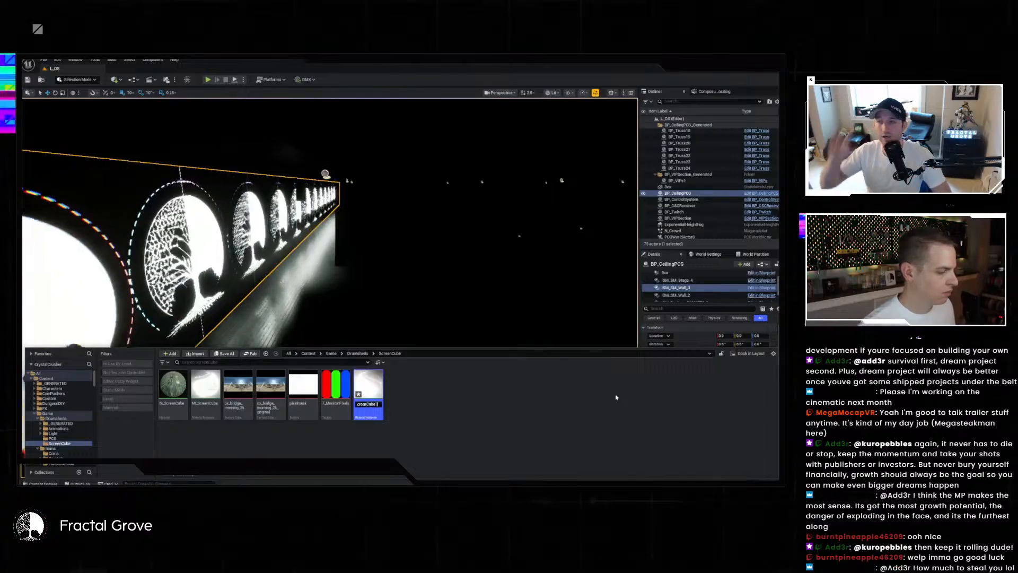
pyautogui.press('Return')
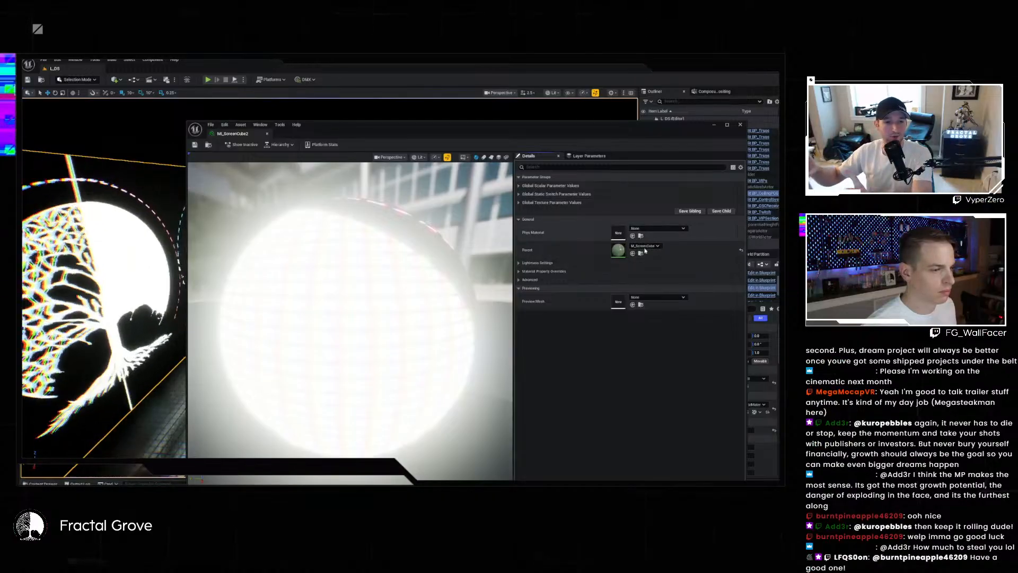
# - Replace the first global texture parameter of MI_ScreenCube2 with a laser LUT texture found by searching "lut"
pyautogui.click(520, 202)
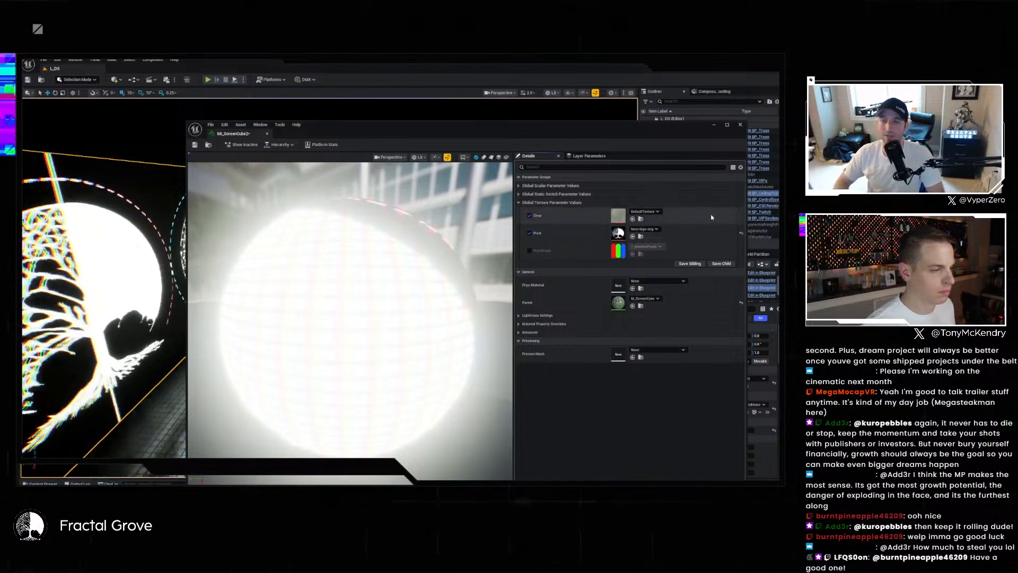
pyautogui.hotkey('ctrl', 'z')
pyautogui.click(658, 212)
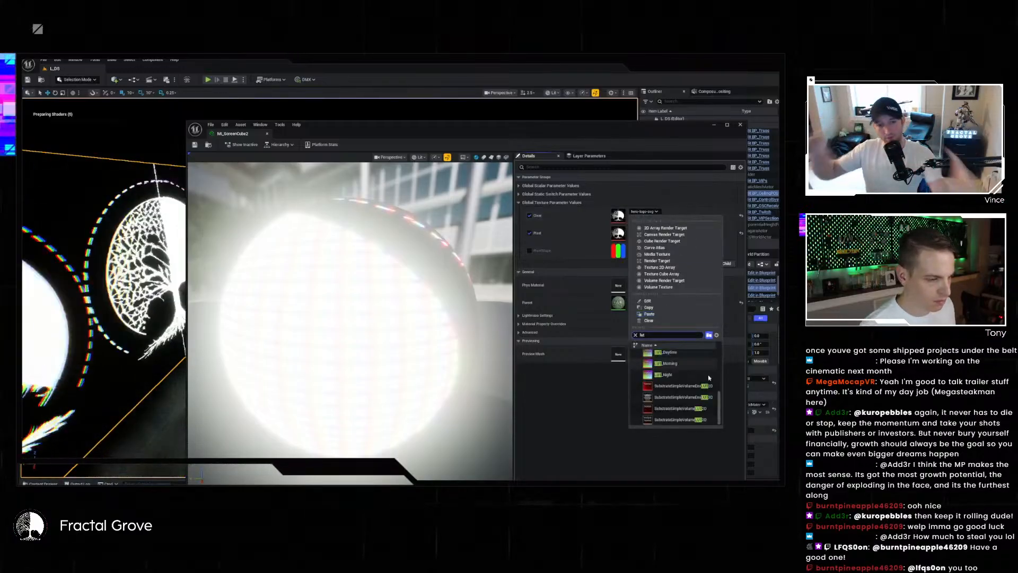
pyautogui.scroll(5, 698, 370)
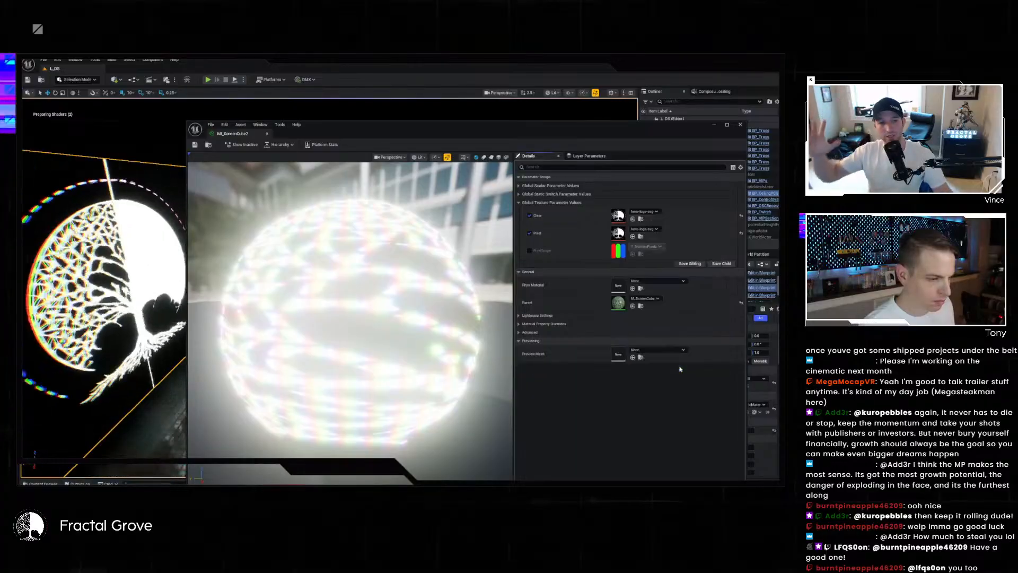
pyautogui.click(667, 366)
# - Assign a laser LUT texture to the second texture parameter of MI_ScreenCube2, then save and close the material instance
pyautogui.click(648, 230)
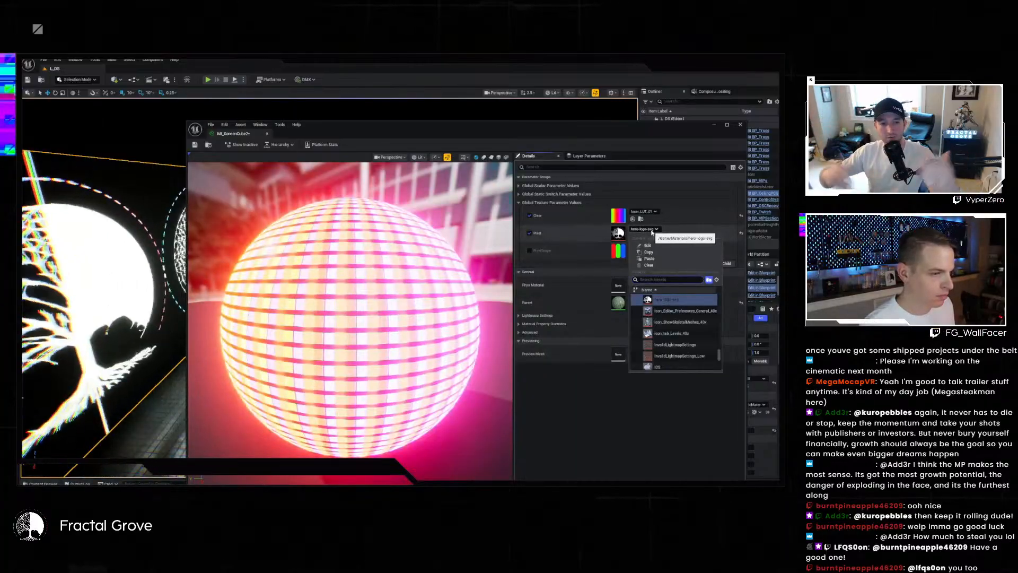
pyautogui.write('lut')
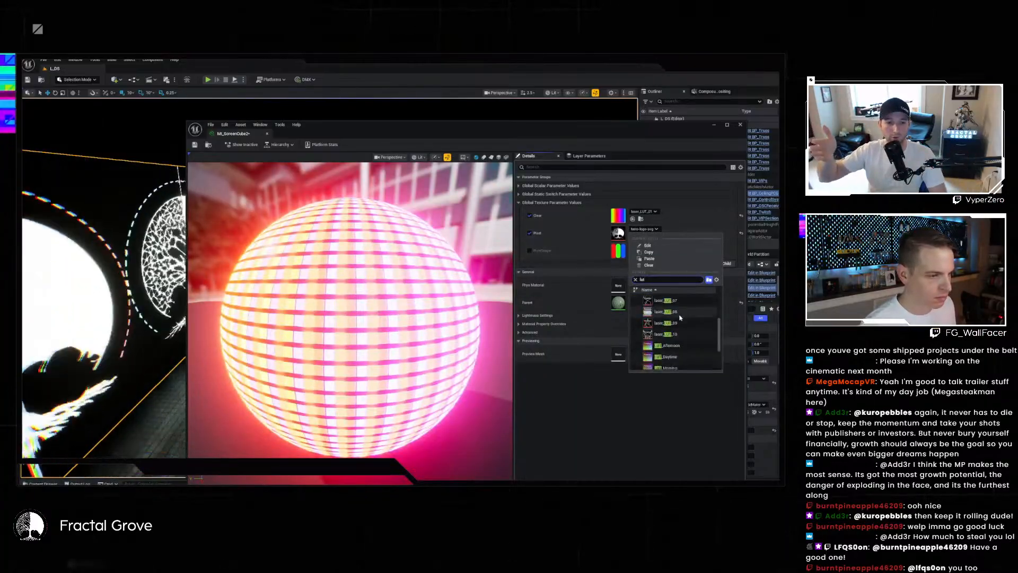
pyautogui.click(667, 311)
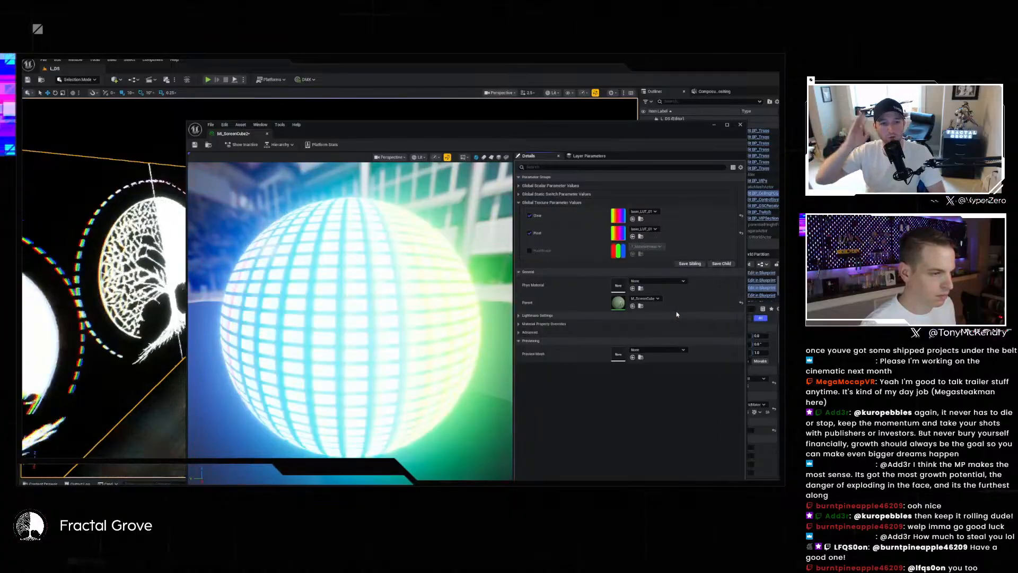
pyautogui.hotkey('ctrl', 's')
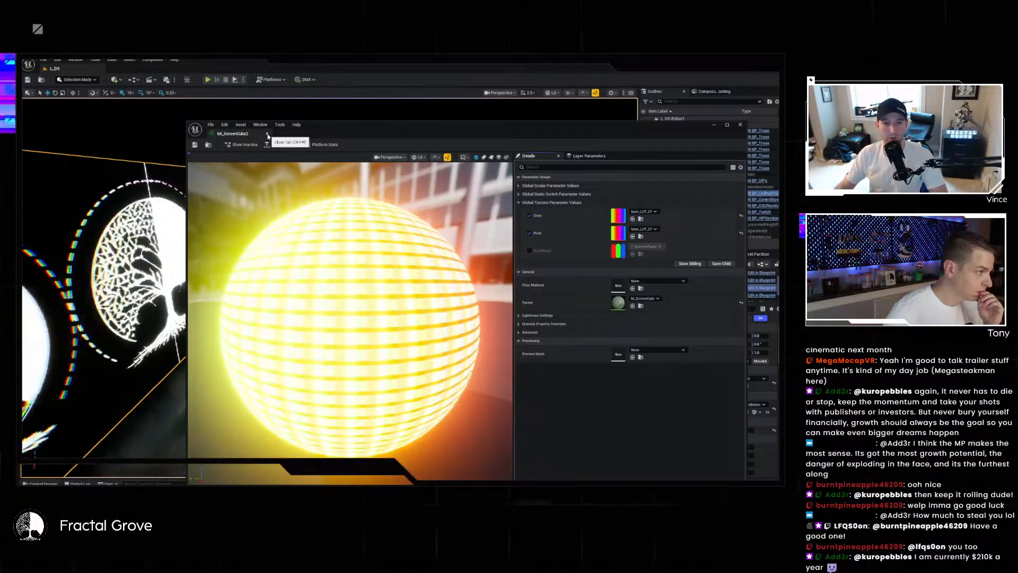
pyautogui.click(268, 135)
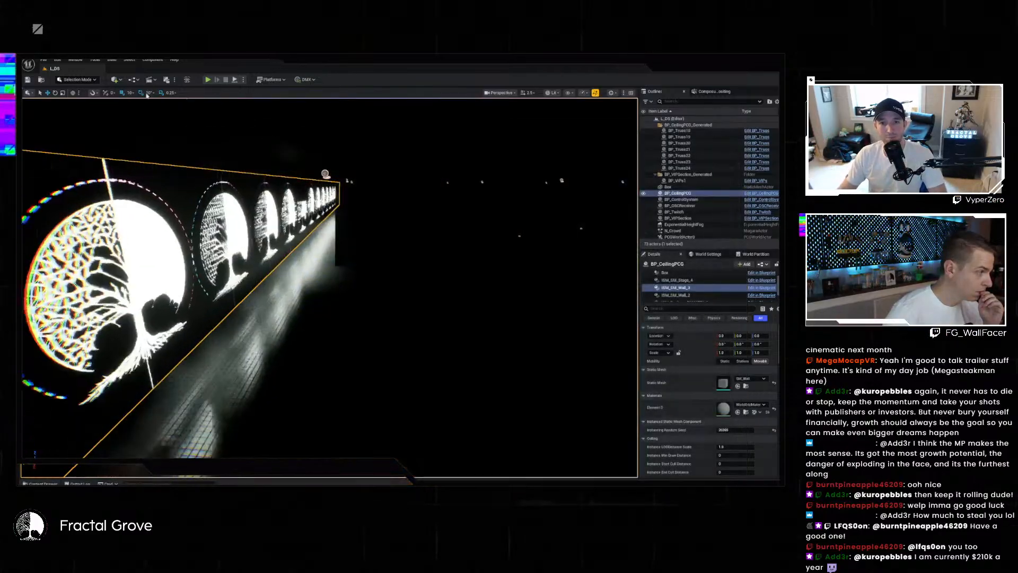
# - Reopen the megaLand-small level from the recent levels and bring the rocky forest clearing into view
pyautogui.click(46, 61)
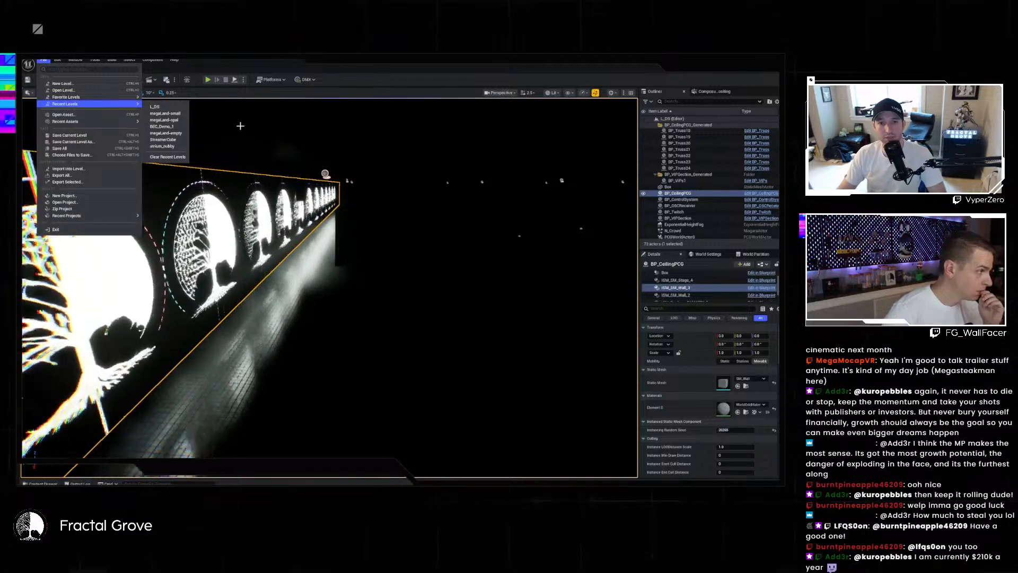
pyautogui.click(272, 136)
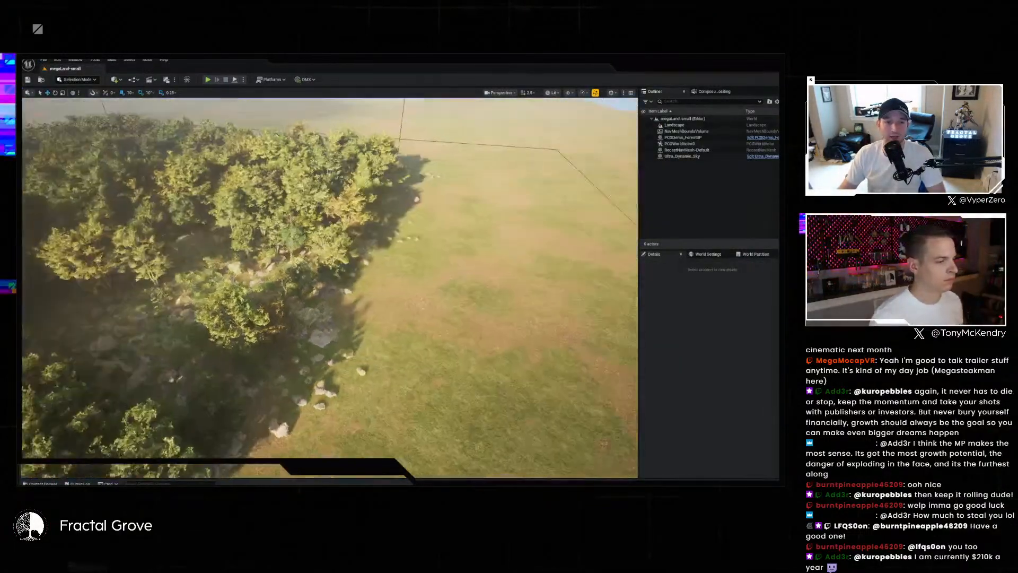
pyautogui.moveTo(330, 286); pyautogui.dragTo(452, 271, button='right')
pyautogui.press('w')
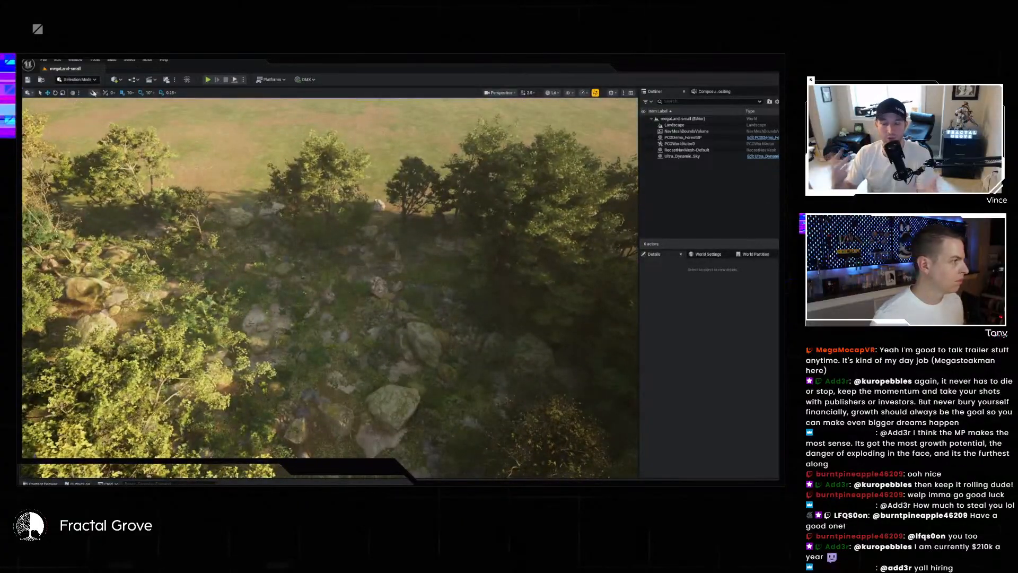
# - Add a Blockout Box in the rocky clearing and stretch it in both directions into a long, thin wall between the trees
pyautogui.click(115, 79)
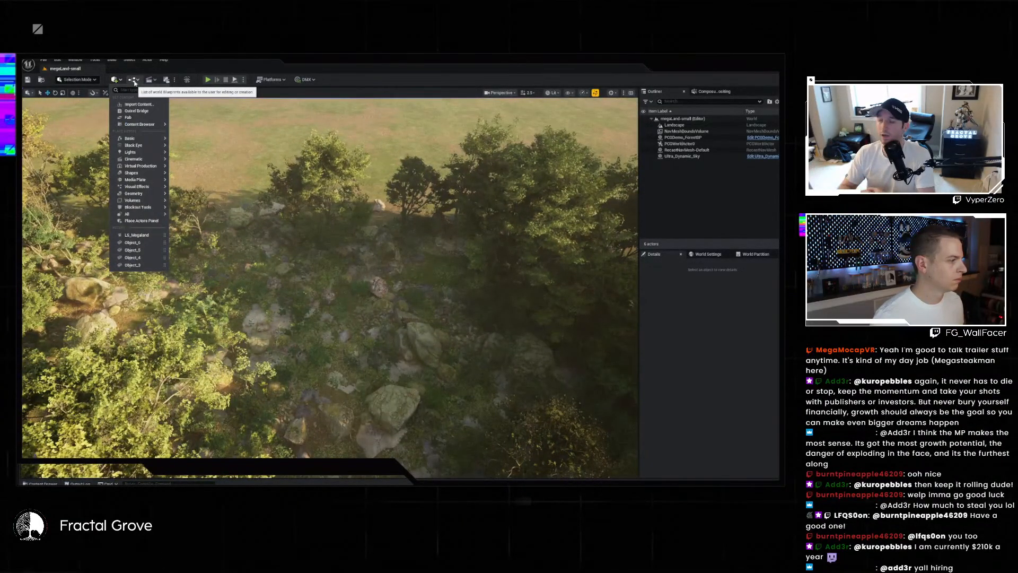
pyautogui.moveTo(139, 207)
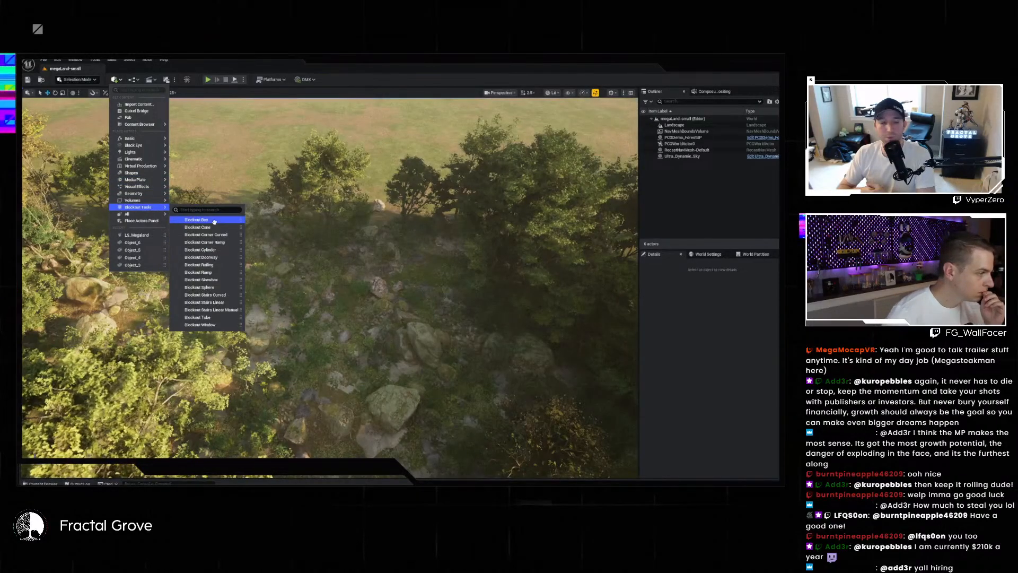
pyautogui.click(214, 220)
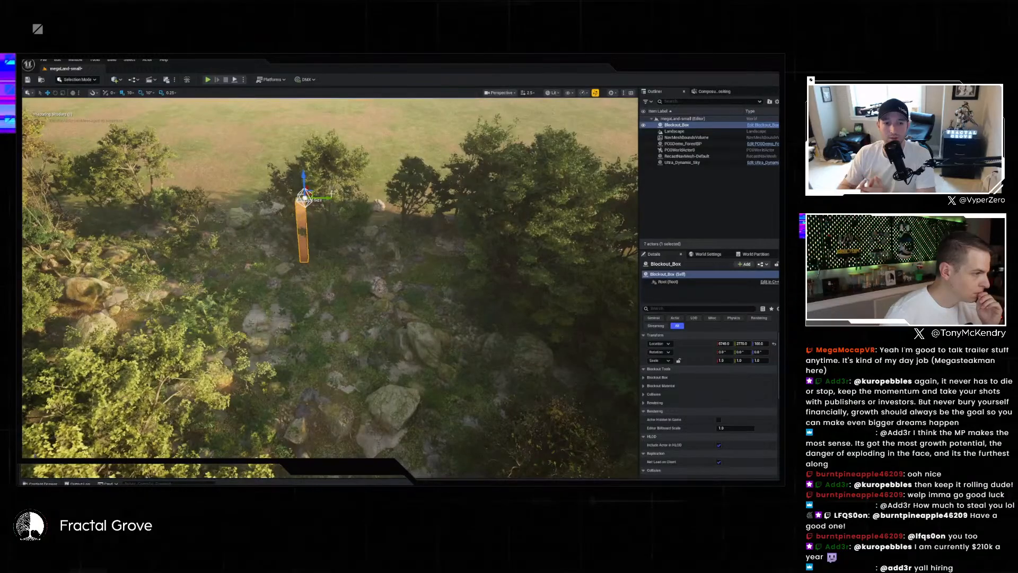
pyautogui.moveTo(305, 199); pyautogui.dragTo(445, 220)
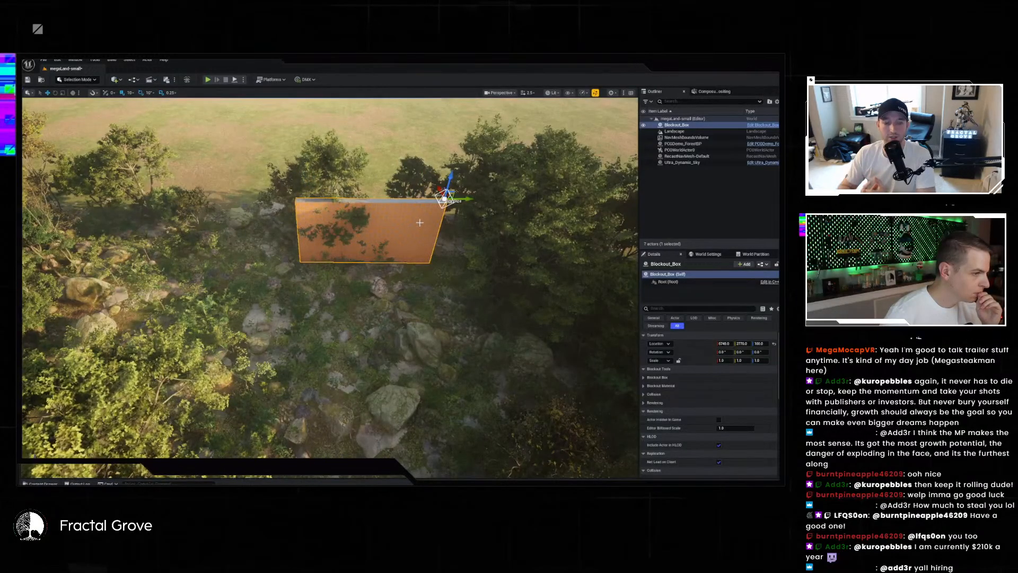
pyautogui.moveTo(321, 263); pyautogui.dragTo(212, 261)
pyautogui.click(345, 216)
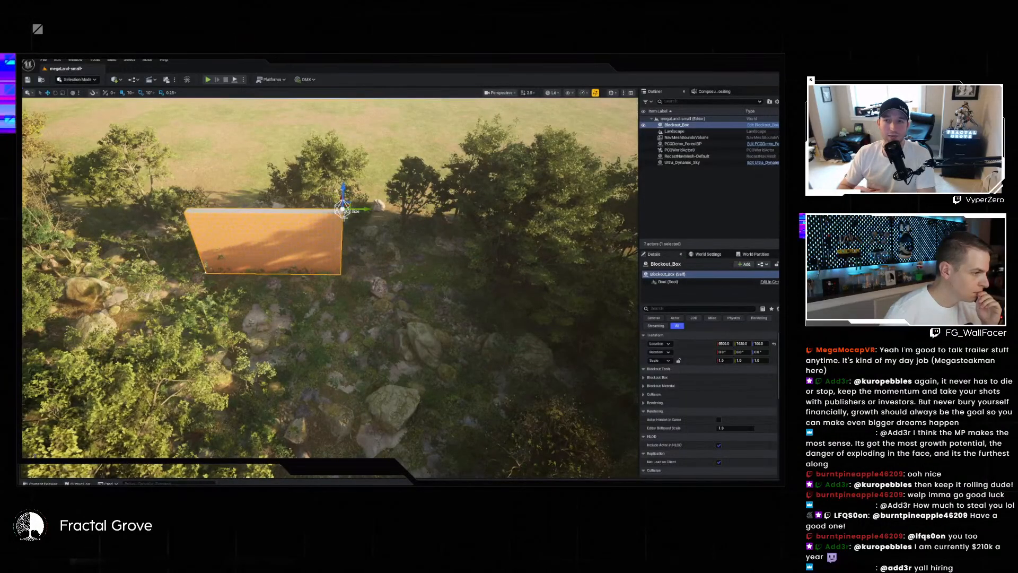
pyautogui.moveTo(365, 209); pyautogui.dragTo(493, 229)
pyautogui.click(406, 238)
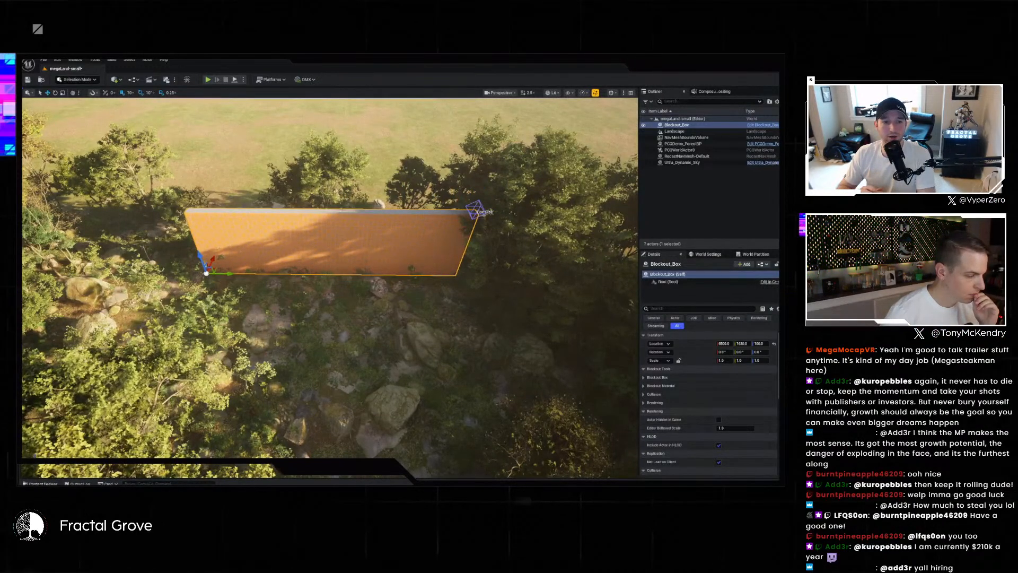
# - Switch the blockout box's material type to Custom Material, assign MI_ScreenCube2 found by searching "screen", and inspect the wall from its other side
pyautogui.click(658, 385)
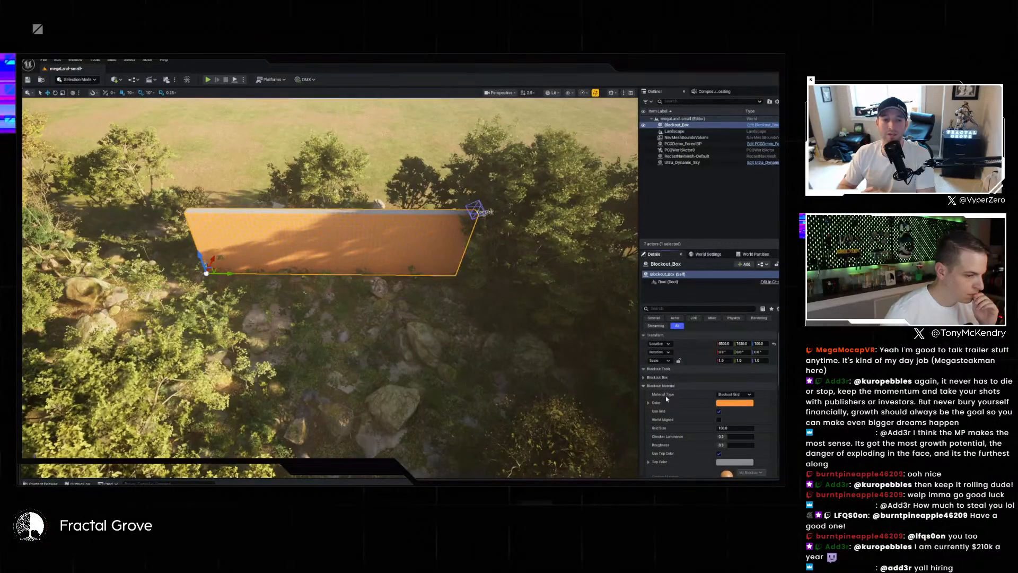
pyautogui.click(735, 394)
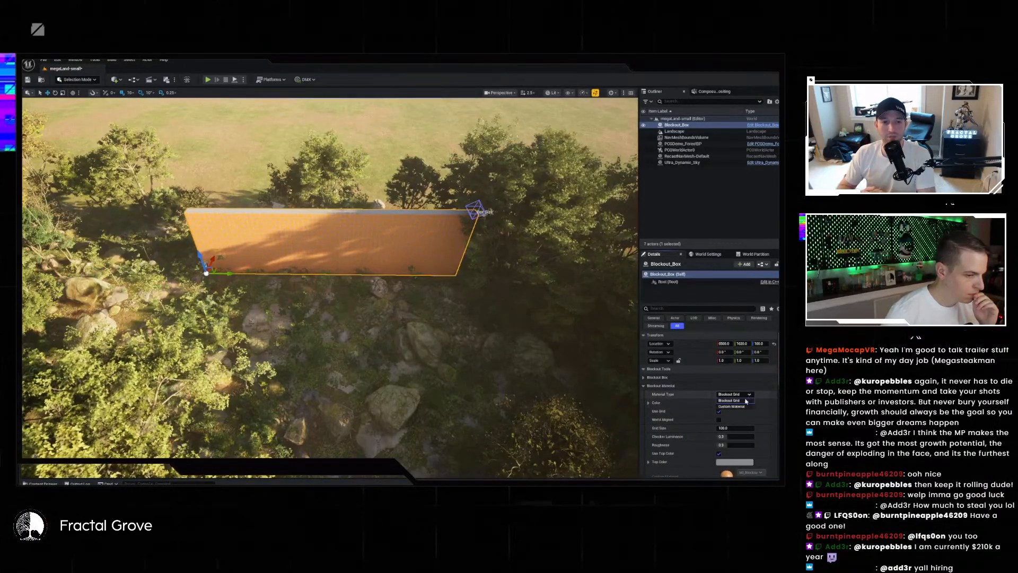
pyautogui.click(721, 409)
pyautogui.scroll(-2, 720, 409)
pyautogui.click(750, 432)
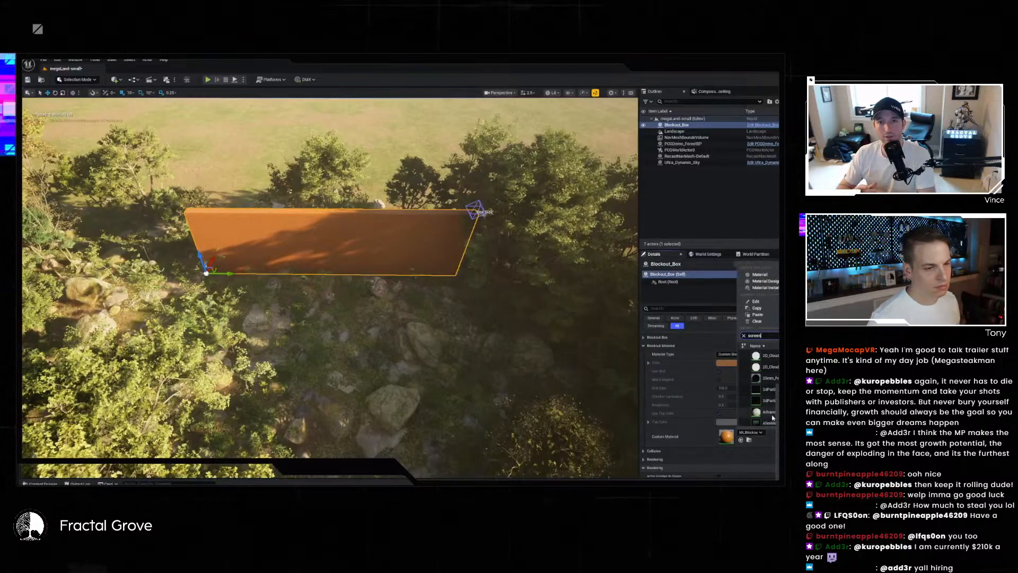
pyautogui.click(750, 392)
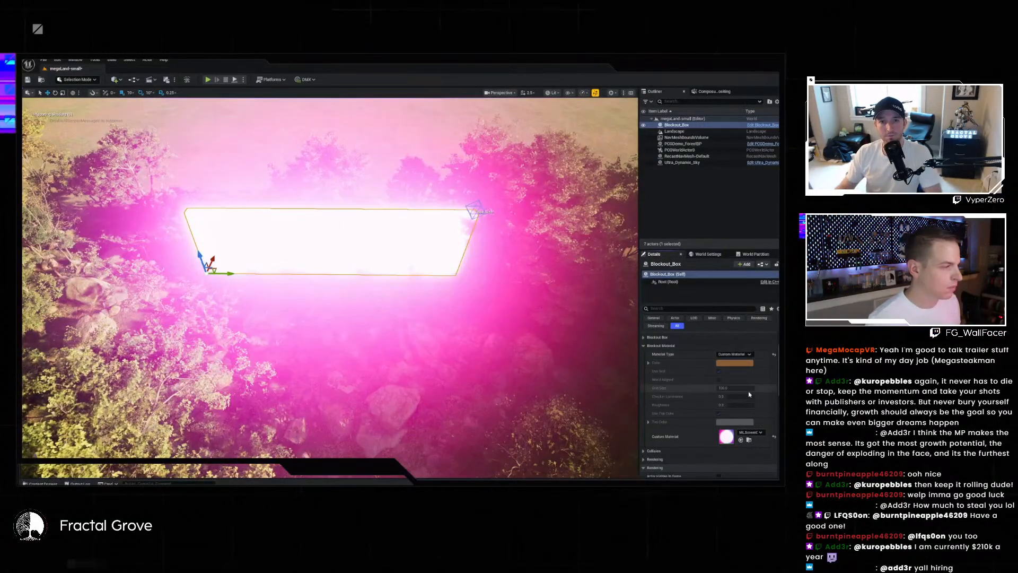
pyautogui.press('d')
pyautogui.moveTo(529, 237); pyautogui.dragTo(366, 313, button='right')
pyautogui.press('e')
pyautogui.press('d')
pyautogui.moveTo(516, 271)
pyautogui.mouseDown(button='right')
pyautogui.moveTo(494, 268)
pyautogui.moveTo(516, 271)
pyautogui.mouseUp(button='right')
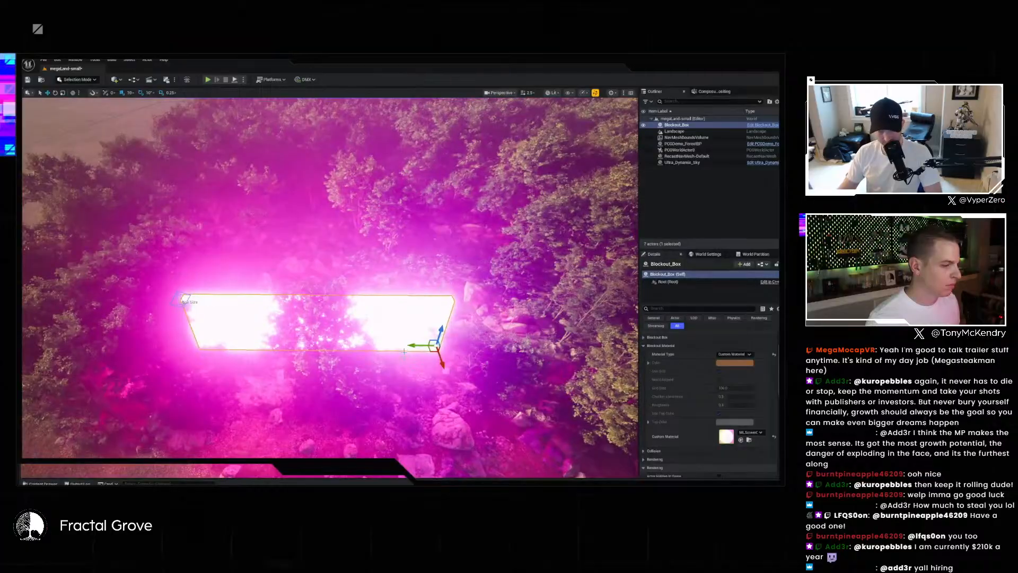
# - Shift the blockout wall along its length and hide the Ultra_Dynamic_Sky actor so the wall alone lights the forest
pyautogui.moveTo(414, 346); pyautogui.dragTo(443, 347)
pyautogui.moveTo(445, 343); pyautogui.dragTo(432, 265, button='right')
pyautogui.press('w')
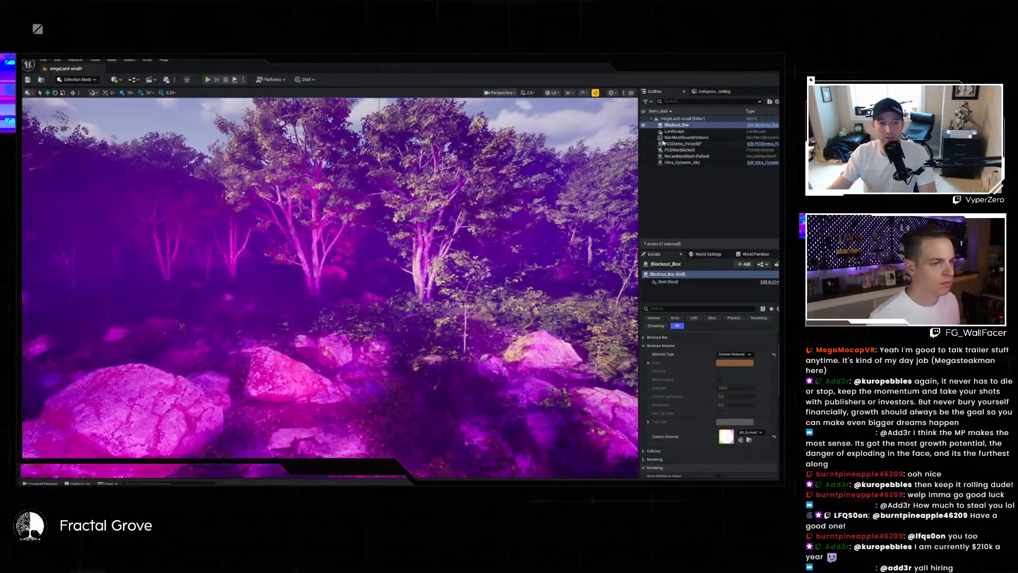
pyautogui.click(689, 163)
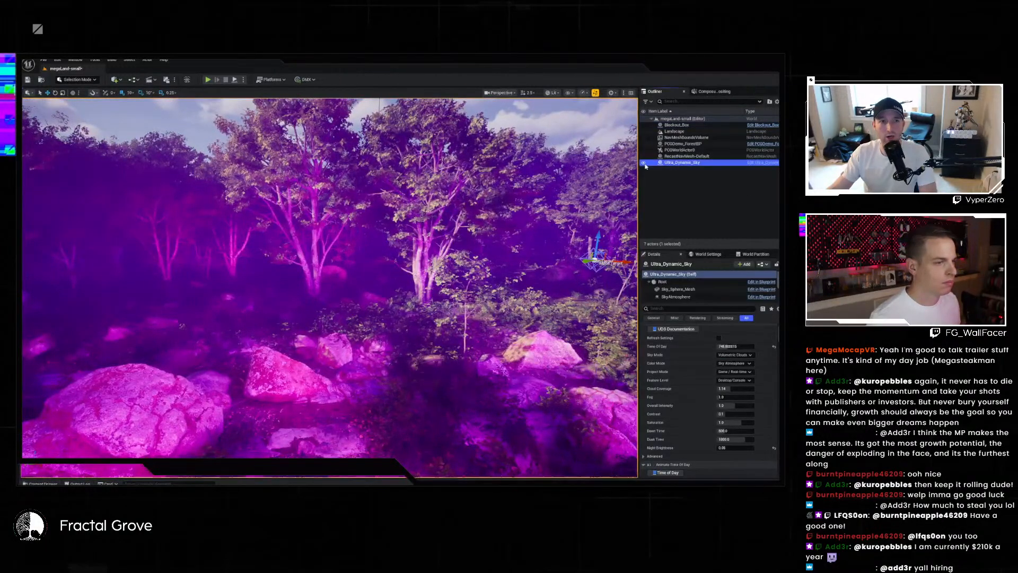
pyautogui.click(644, 163)
pyautogui.moveTo(419, 265); pyautogui.dragTo(355, 265, button='right')
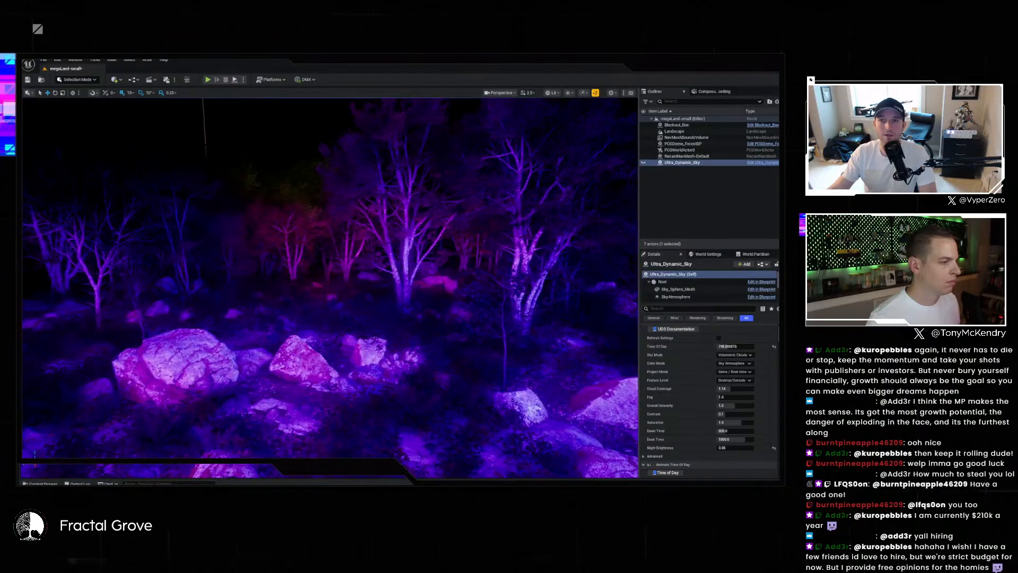
pyautogui.moveTo(355, 266); pyautogui.dragTo(289, 291, button='right')
pyautogui.press('s')
pyautogui.scroll(-3, 284, 293)
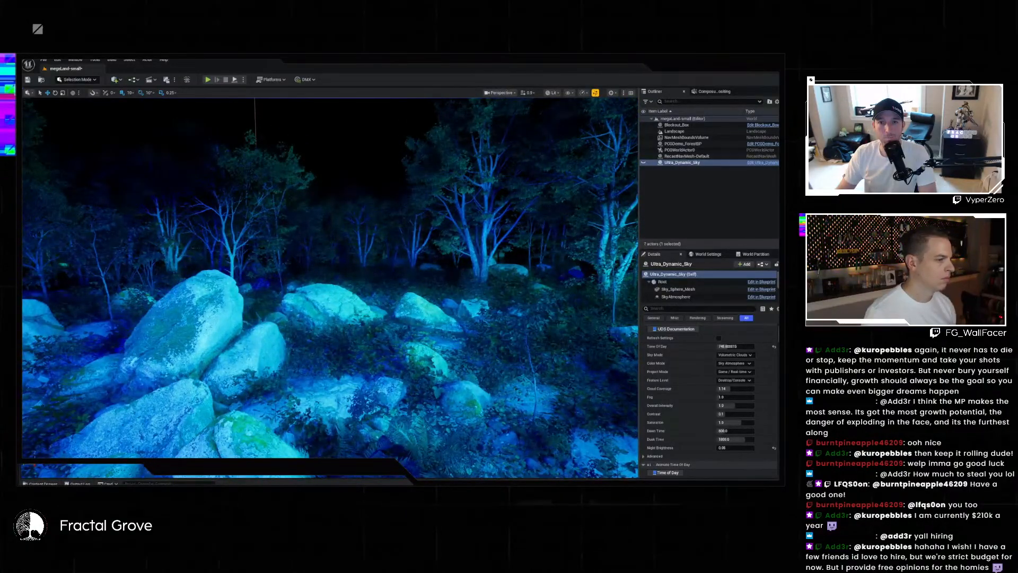
pyautogui.moveTo(289, 291); pyautogui.dragTo(421, 302, button='right')
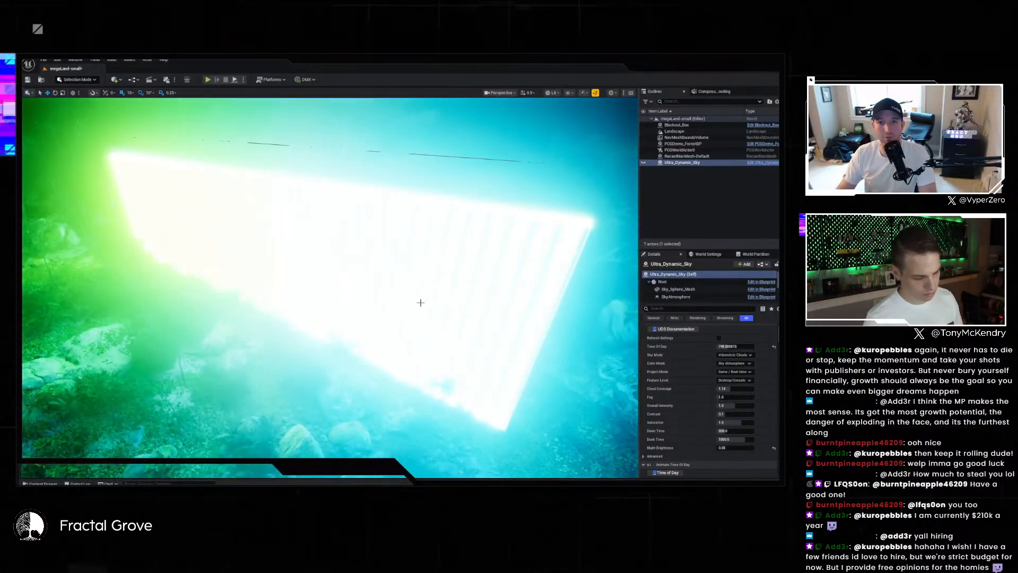
# - In unlit view, shift the blockout wall sideways and extend its opposite end into the trees, and return to lit view
pyautogui.click(414, 303)
pyautogui.hotkey('alt', '3')
pyautogui.moveTo(414, 303); pyautogui.dragTo(509, 329, button='right')
pyautogui.press('s')
pyautogui.press('a')
pyautogui.scroll(3, 499, 329)
pyautogui.moveTo(355, 293); pyautogui.dragTo(345, 291, button='right')
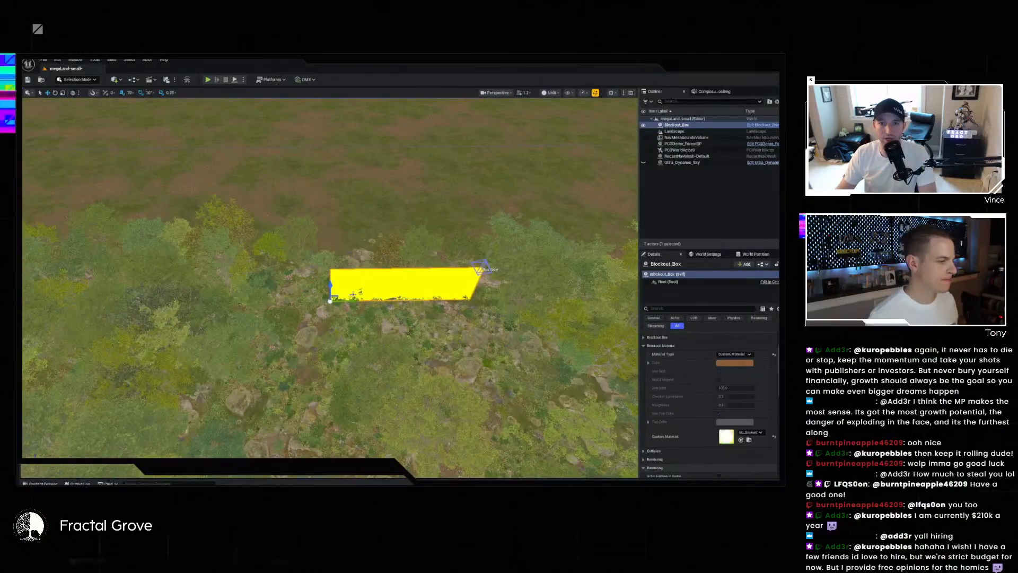
pyautogui.moveTo(353, 299); pyautogui.dragTo(211, 292)
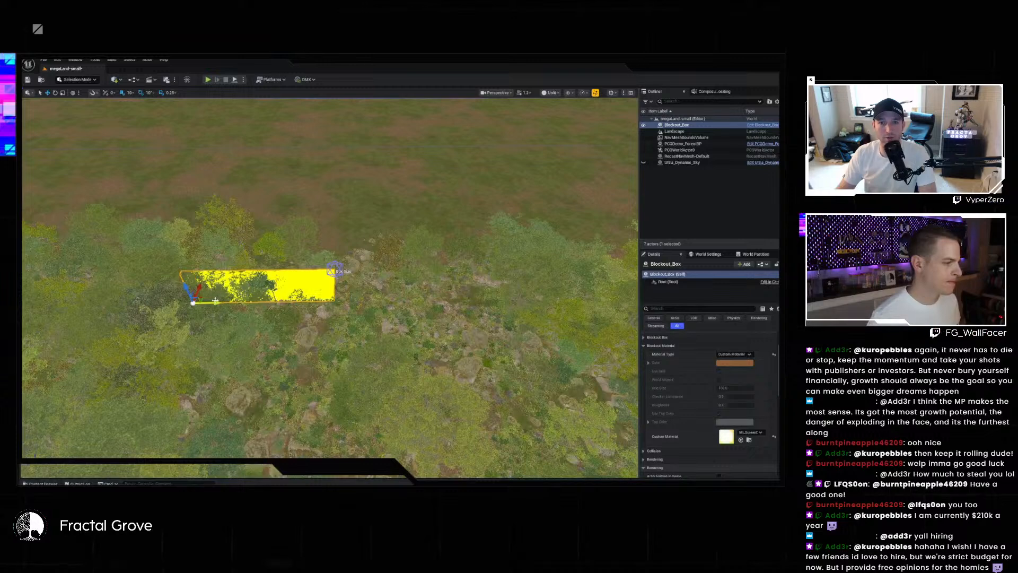
pyautogui.click(354, 274)
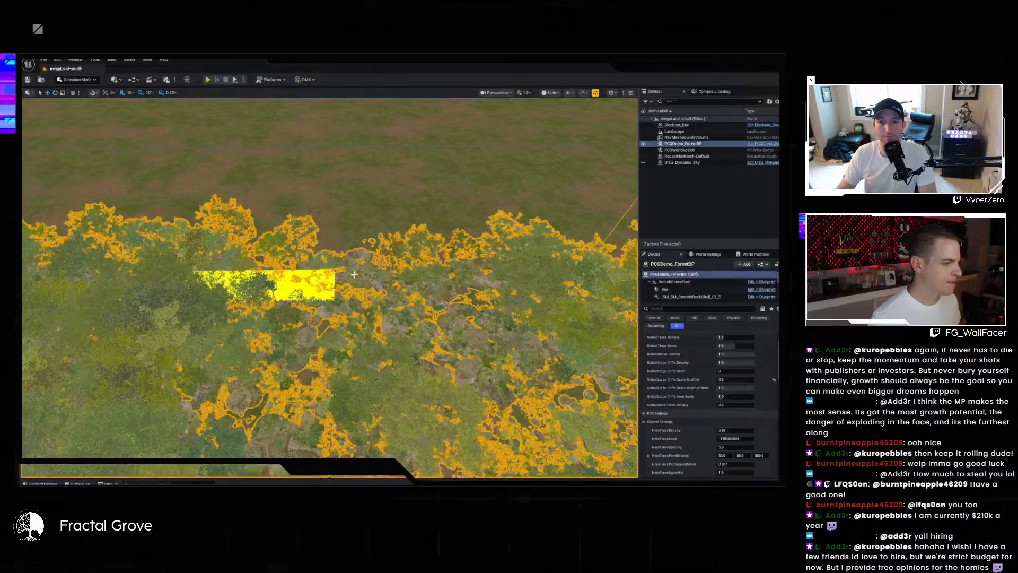
pyautogui.click(295, 284)
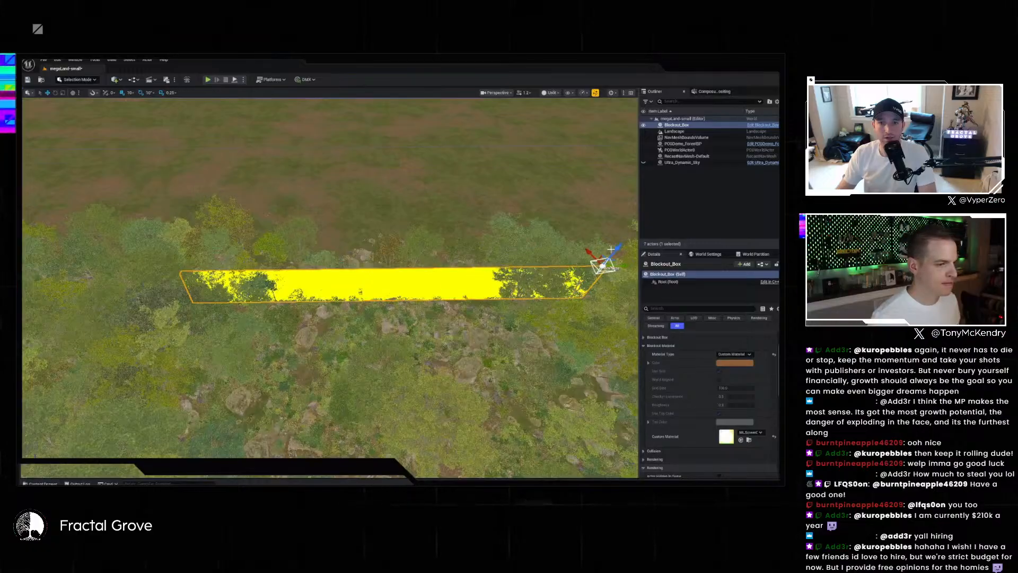
pyautogui.moveTo(329, 286); pyautogui.dragTo(143, 265, button='right')
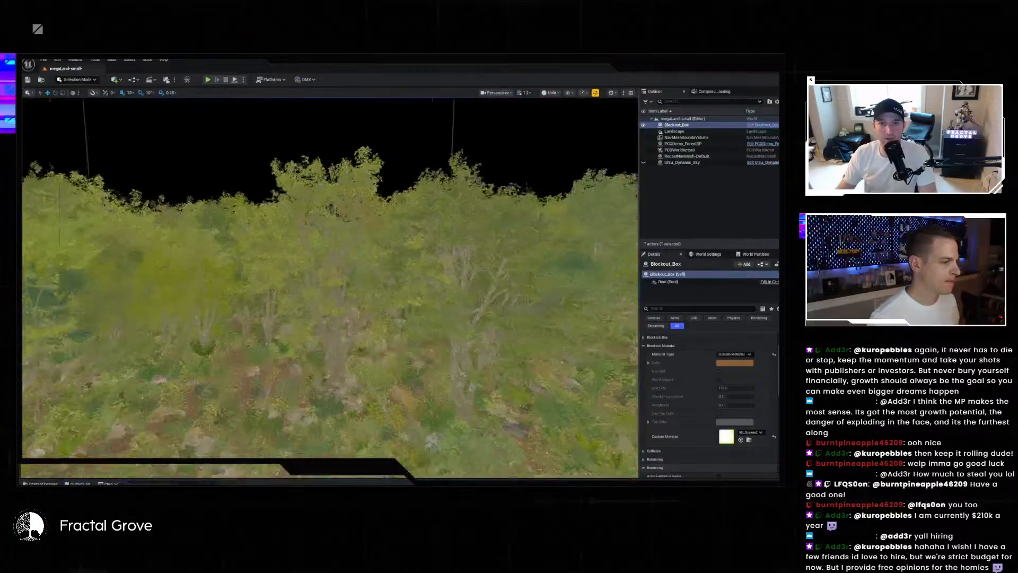
pyautogui.moveTo(496, 270); pyautogui.dragTo(496, 278, button='right')
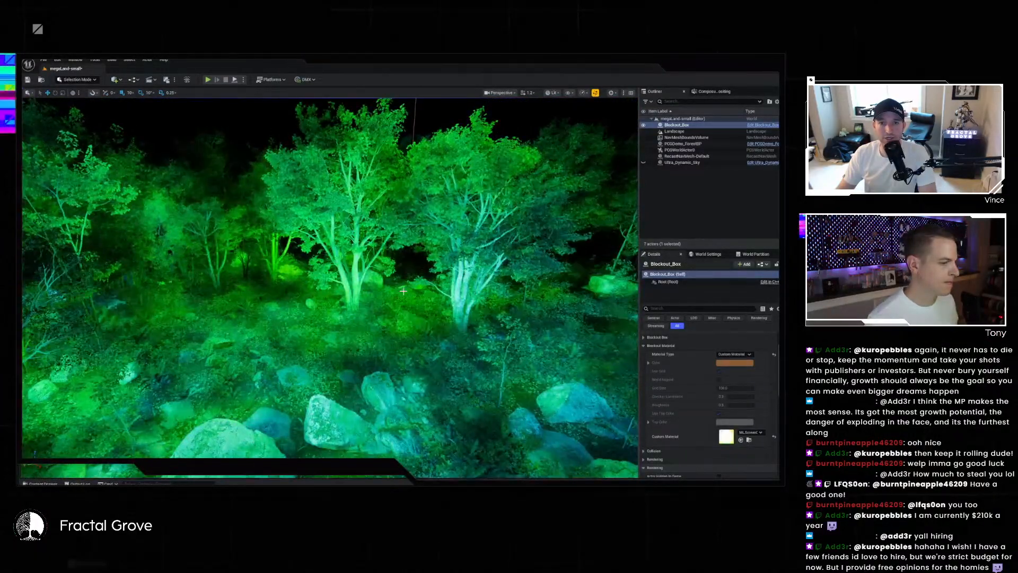
pyautogui.moveTo(403, 291)
pyautogui.mouseDown(button='right')
pyautogui.moveTo(286, 300)
pyautogui.moveTo(305, 313)
pyautogui.moveTo(228, 300)
pyautogui.moveTo(319, 302)
pyautogui.moveTo(213, 302)
pyautogui.moveTo(397, 292)
pyautogui.mouseUp(button='right')
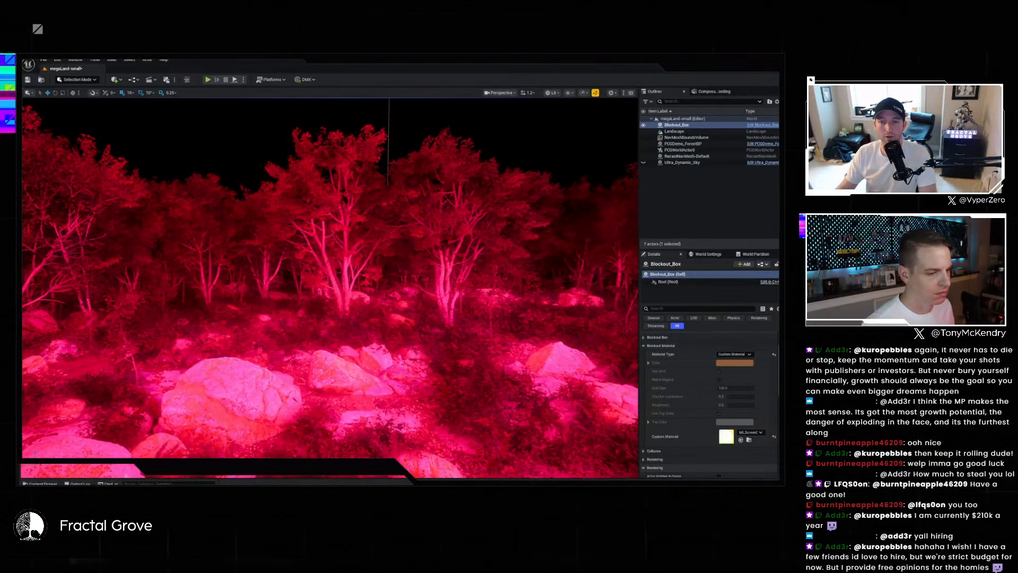
# - Open MI_ScreenCube2 from the wall's custom material, enable the XSpeed parameter at 1.0, and save and close the instance
pyautogui.click(749, 440)
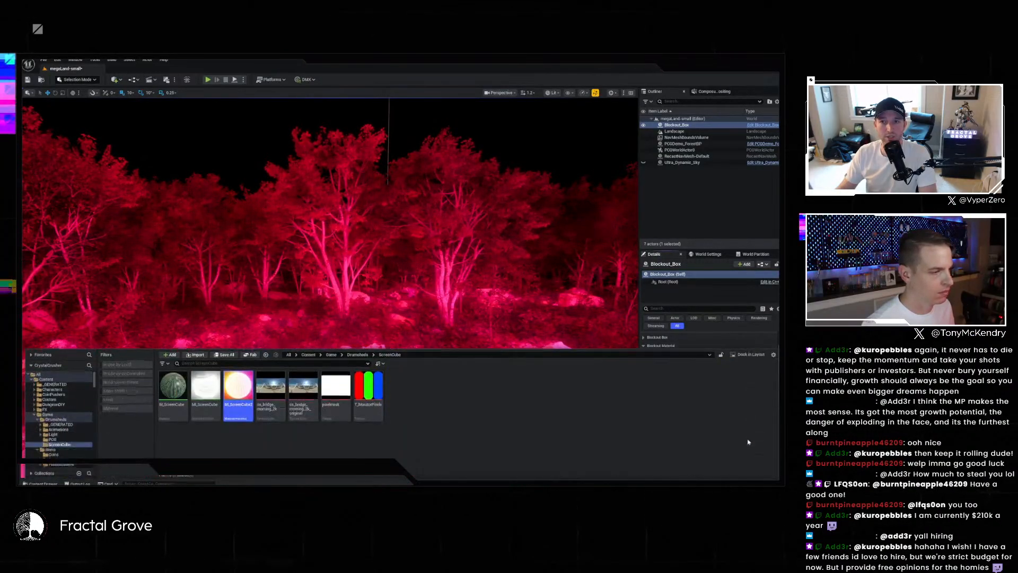
pyautogui.doubleClick(242, 394)
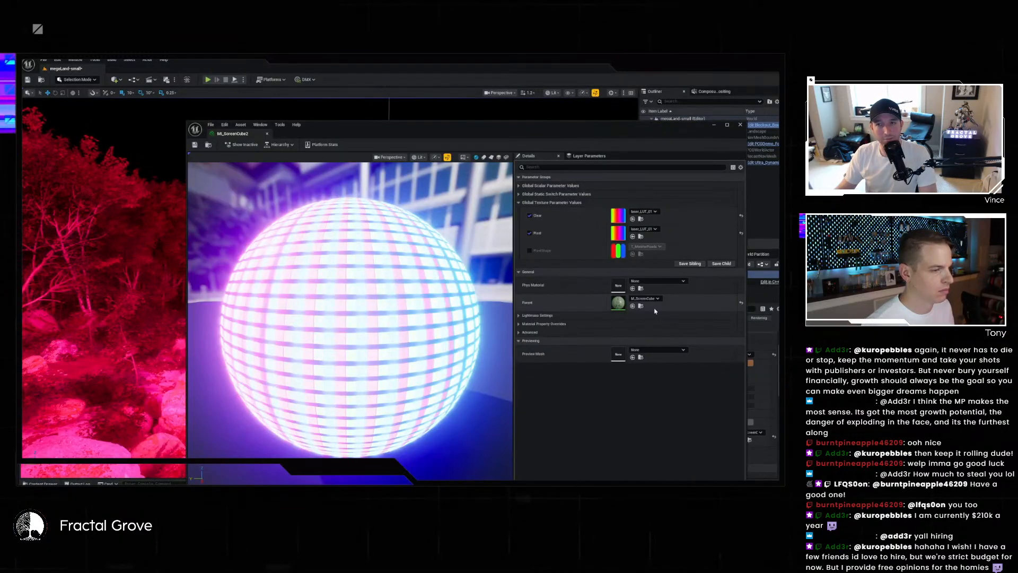
pyautogui.click(519, 186)
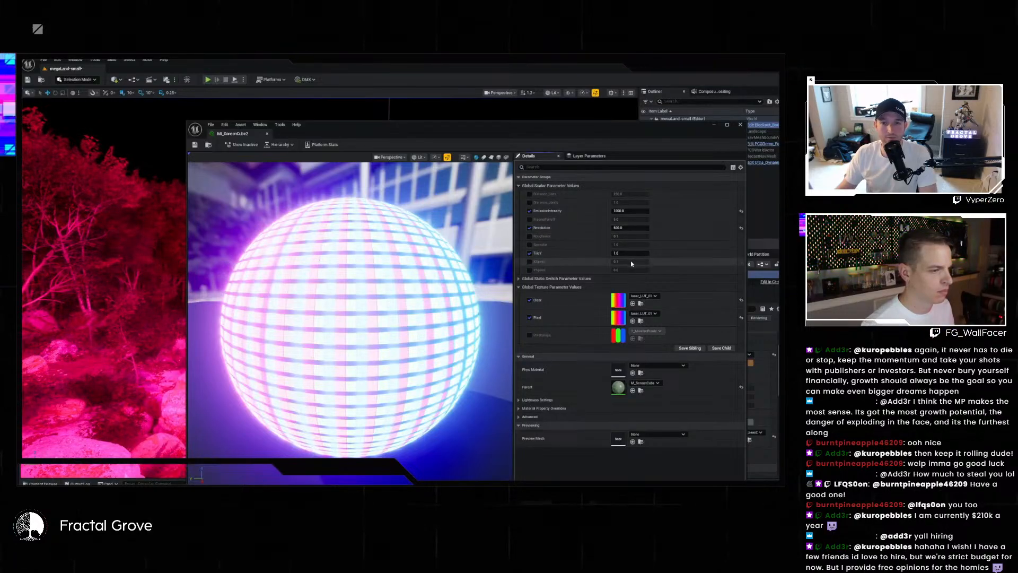
pyautogui.click(529, 262)
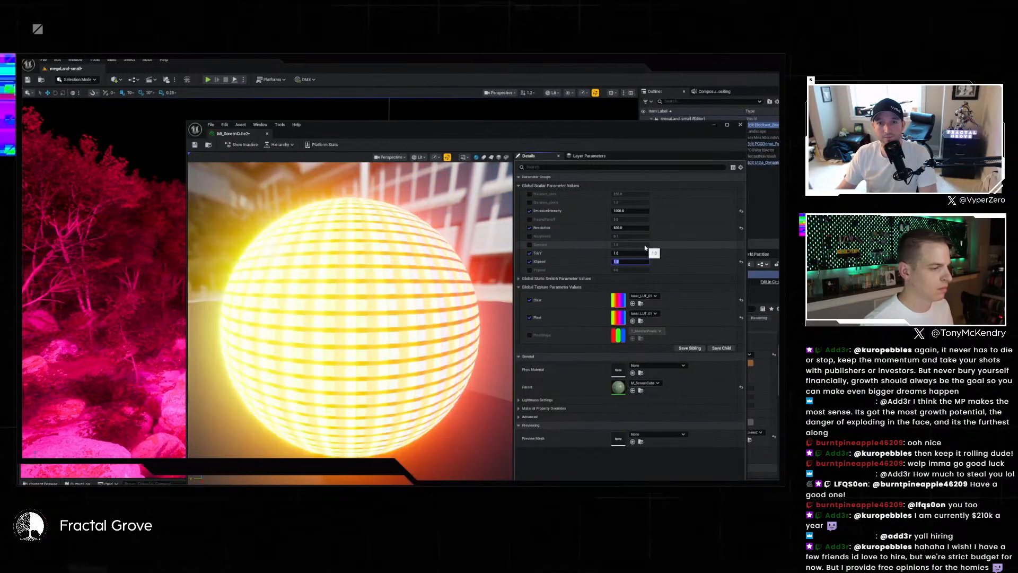
pyautogui.click(195, 146)
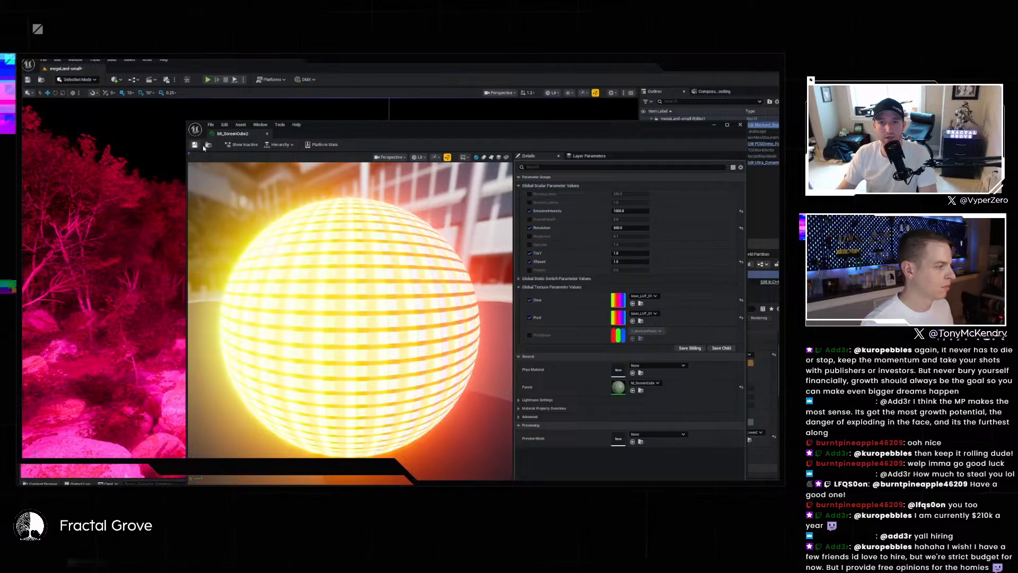
pyautogui.click(267, 135)
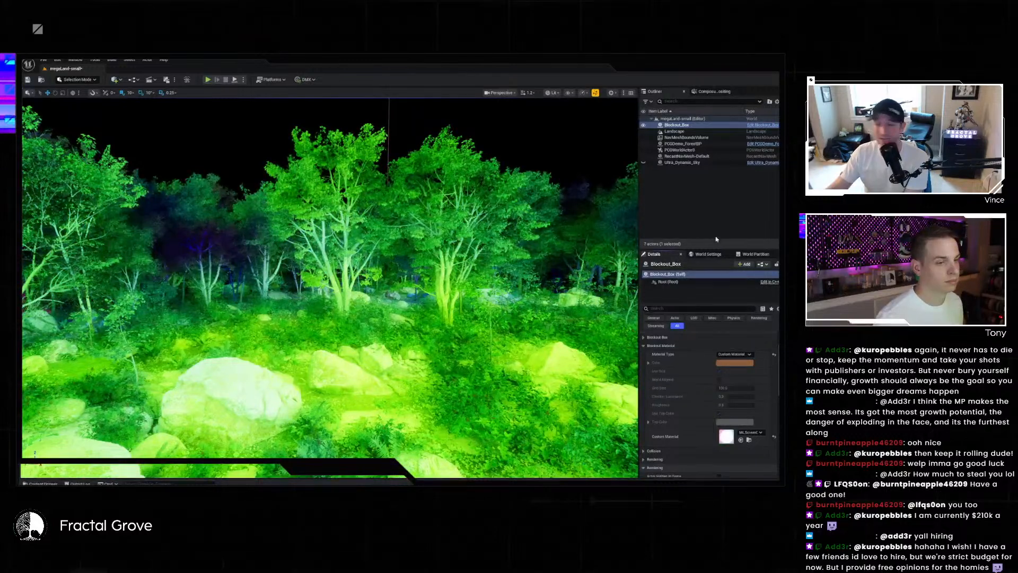
# - Set XSpeed in MI_ScreenCube2 to 0.5, then save and close the material instance
pyautogui.click(741, 440)
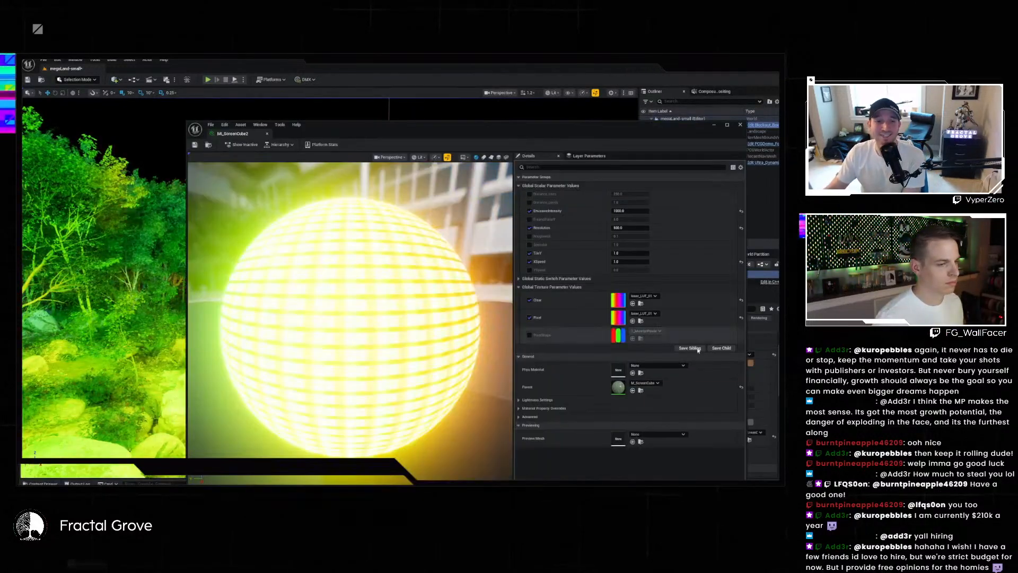
pyautogui.click(635, 261)
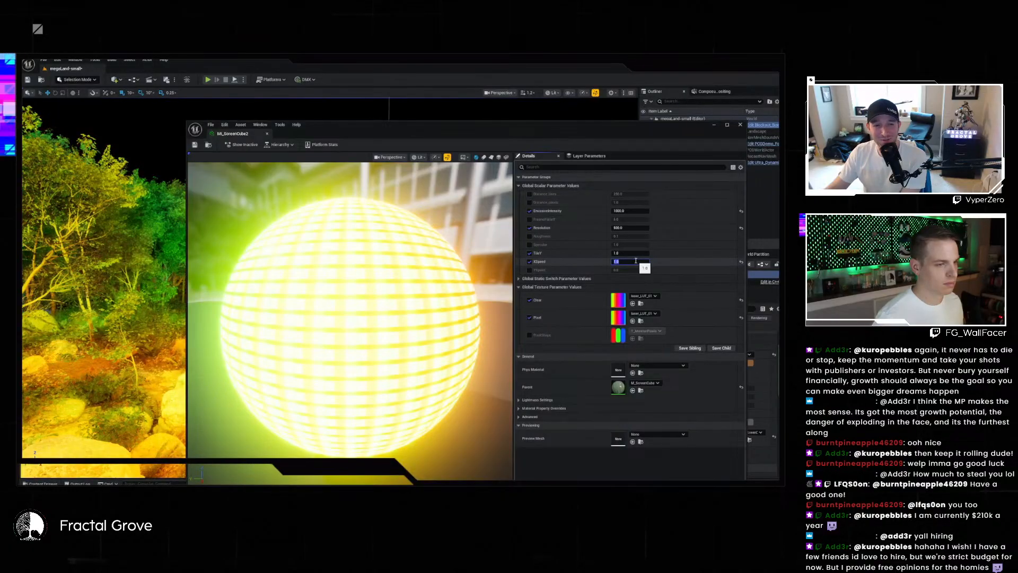
pyautogui.write('0.5')
pyautogui.press('Return')
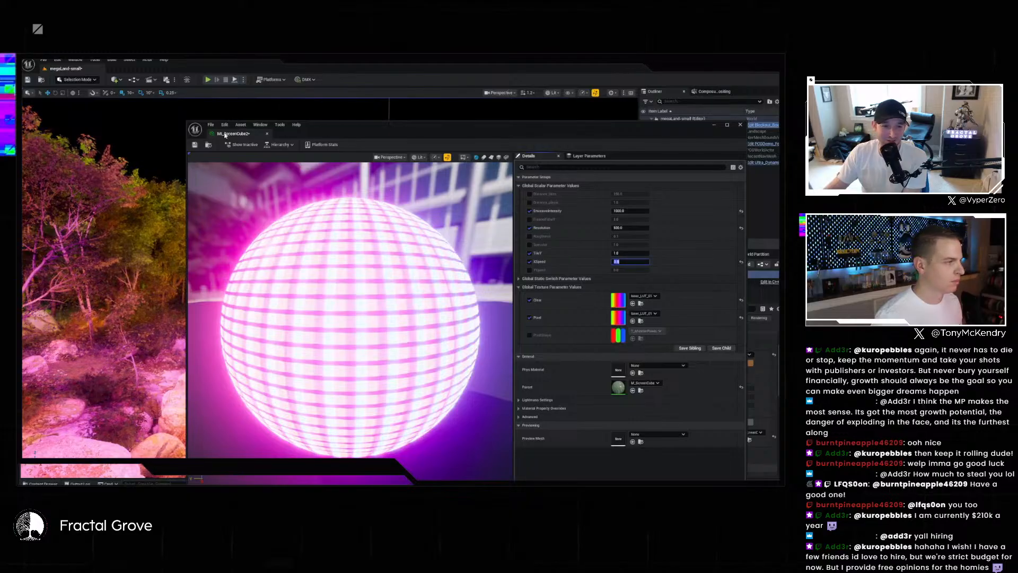
pyautogui.click(195, 144)
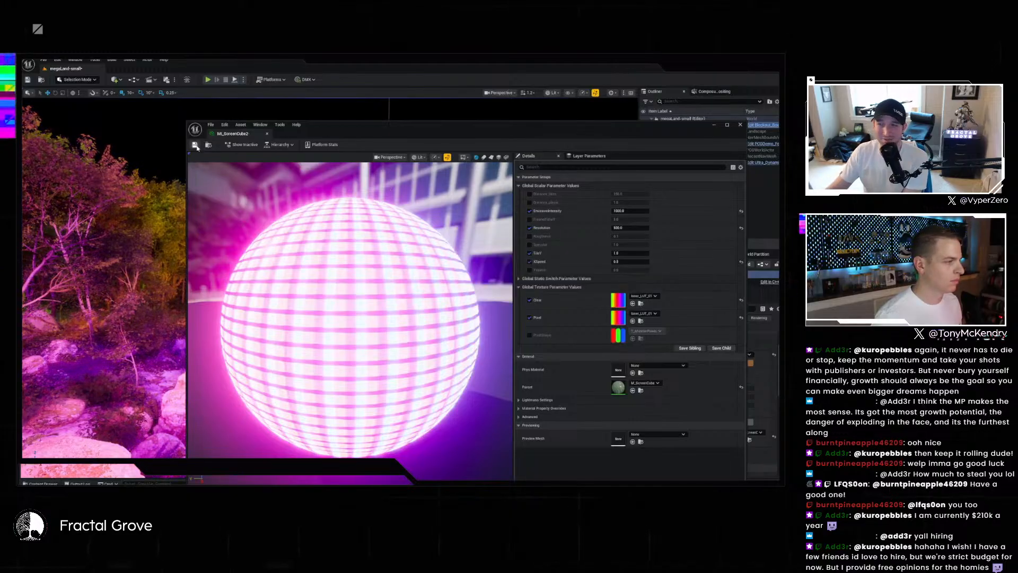
pyautogui.click(267, 134)
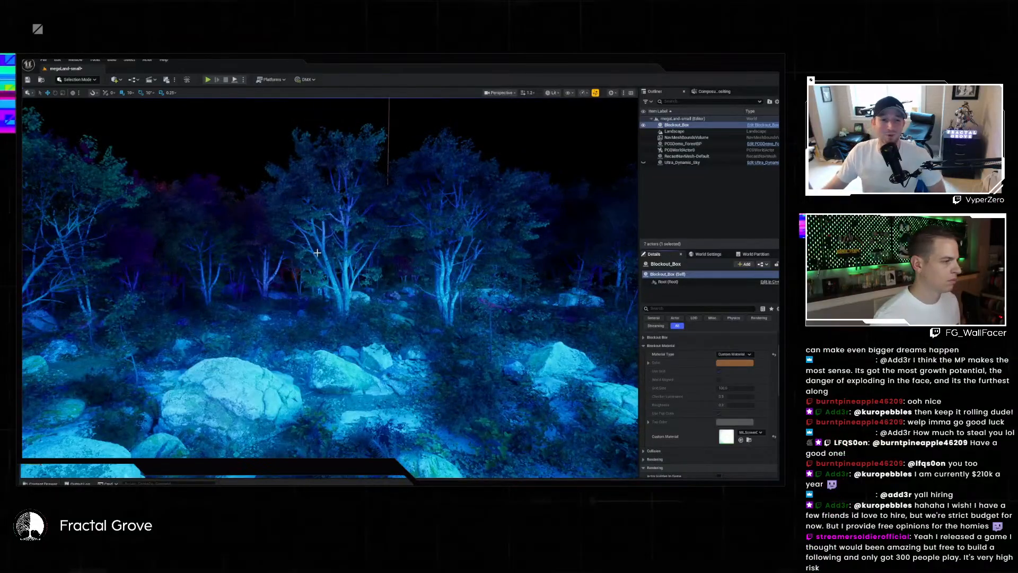
# - Save the current level under the new name megaLand-screen in the Levels folder
pyautogui.click(40, 484)
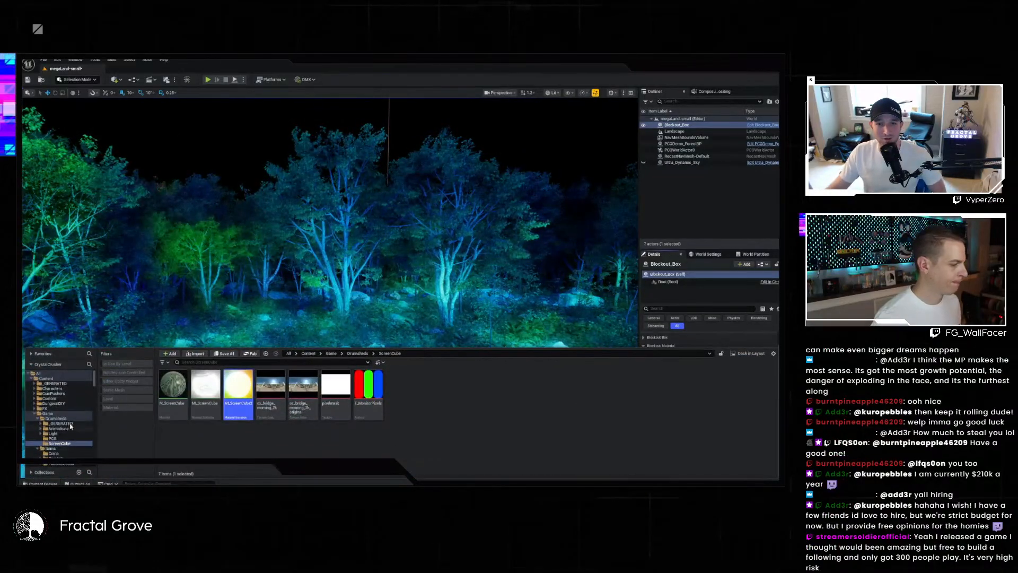
pyautogui.click(44, 59)
pyautogui.moveTo(70, 105)
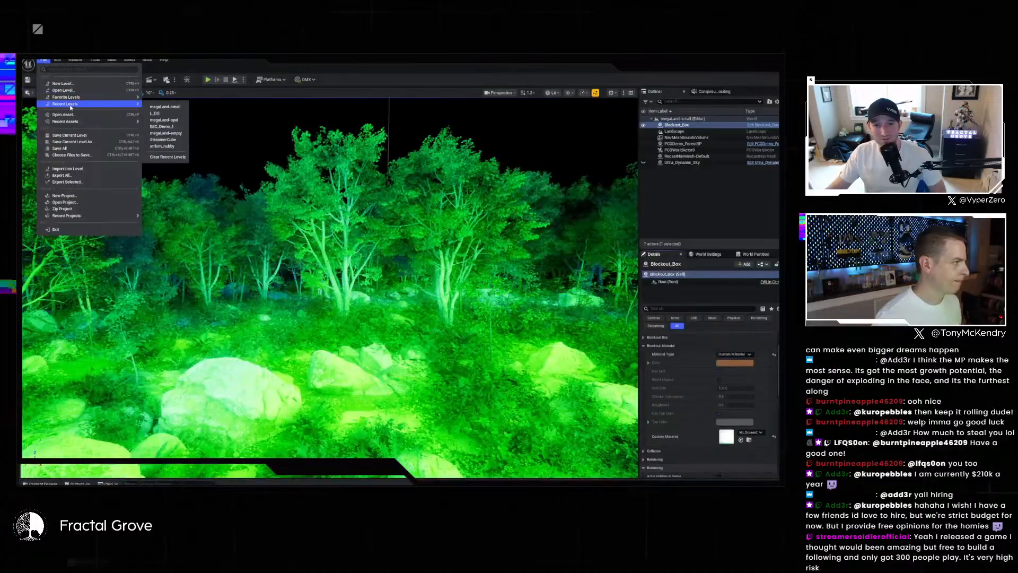
pyautogui.click(73, 142)
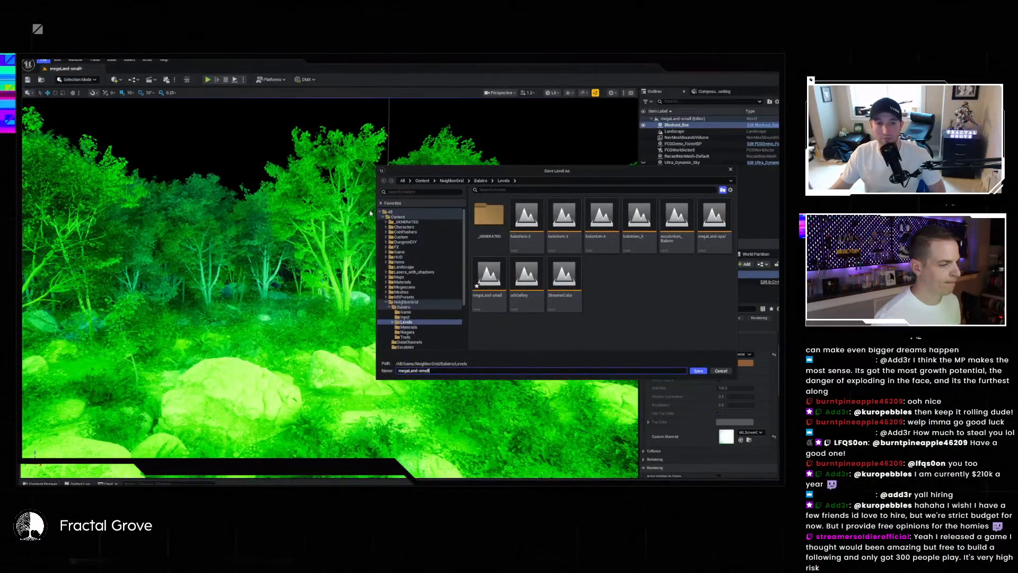
pyautogui.write('megaLand-screen')
pyautogui.press('Return')
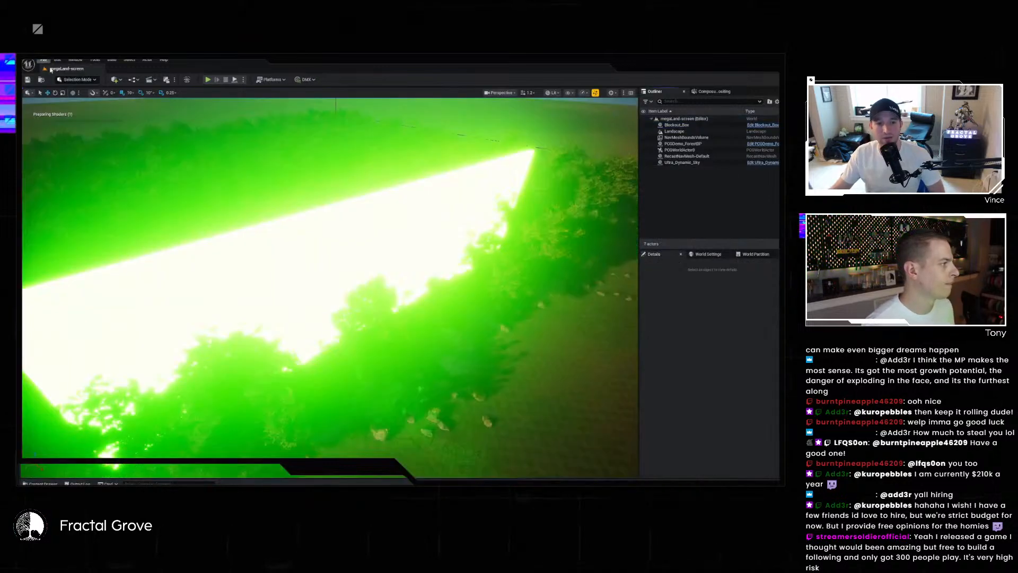
# - Open the recent StreamerCube level and copy its PostProcessVolume actor
pyautogui.click(43, 59)
pyautogui.moveTo(64, 105)
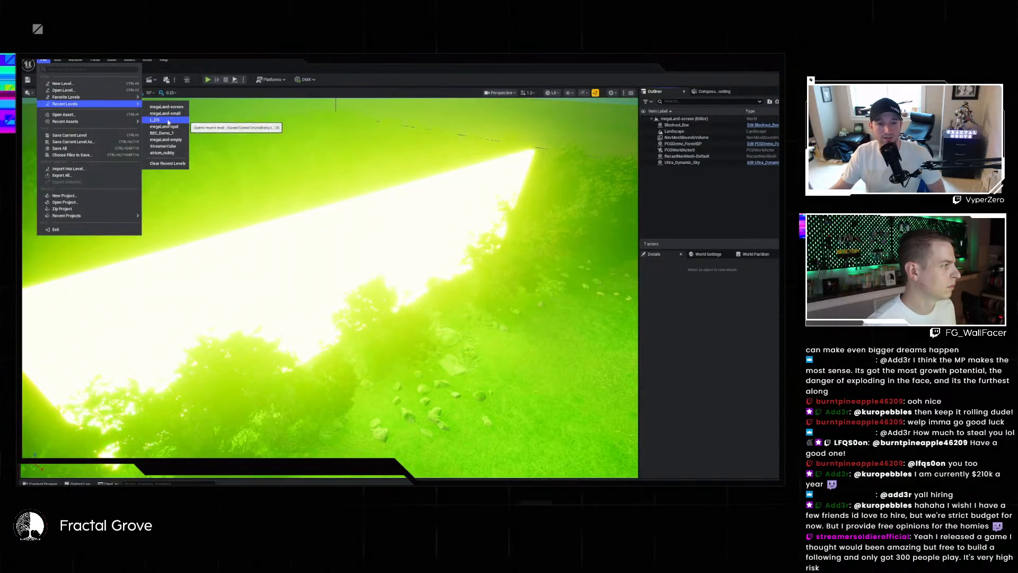
pyautogui.click(163, 146)
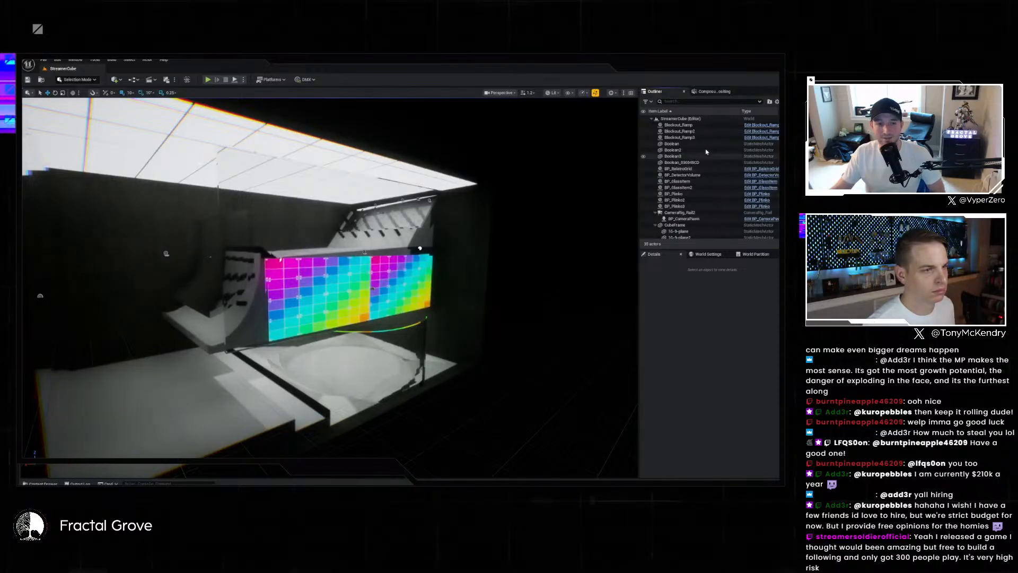
pyautogui.scroll(-5, 706, 178)
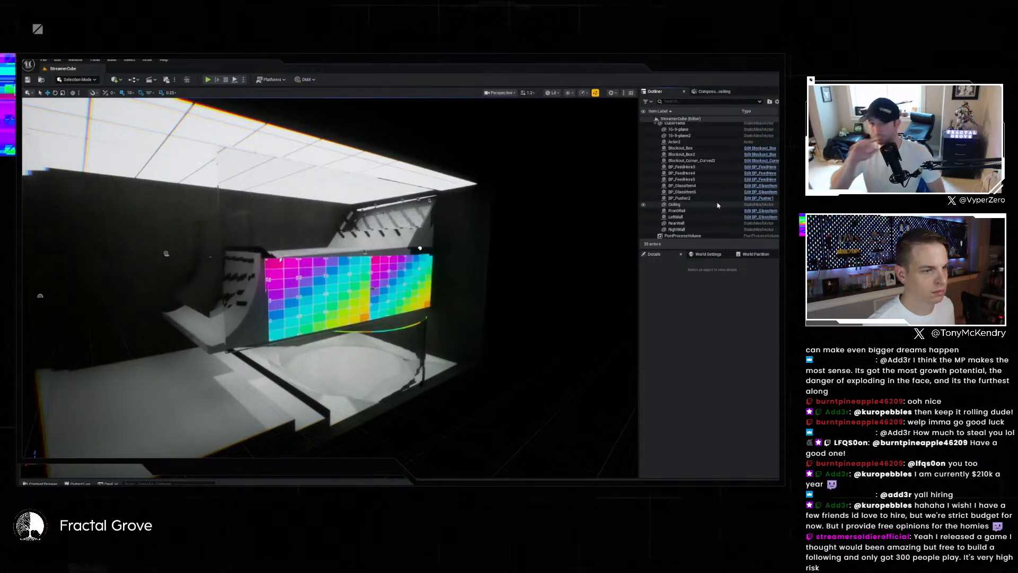
pyautogui.click(710, 236)
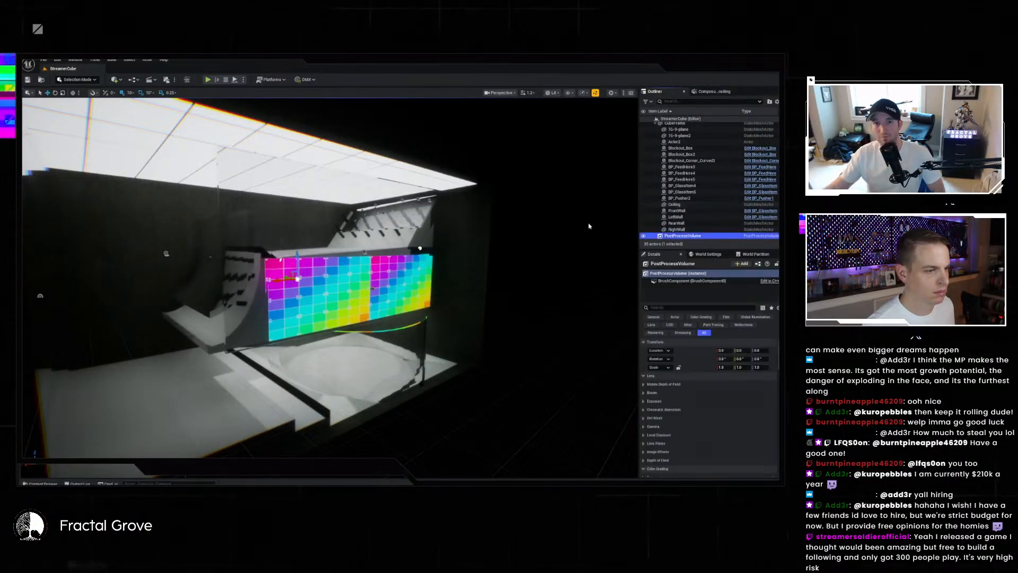
# - Reopen the megaLand-screen level from the recent levels and paste the copied PostProcessVolume into it
pyautogui.click(44, 59)
pyautogui.moveTo(59, 104)
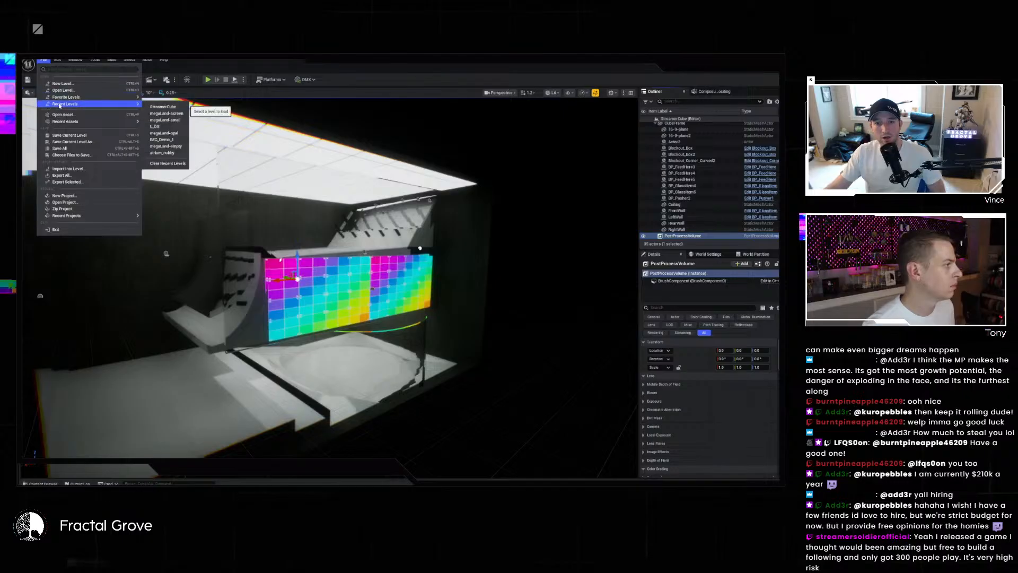
pyautogui.click(176, 108)
pyautogui.click(43, 59)
pyautogui.moveTo(75, 105)
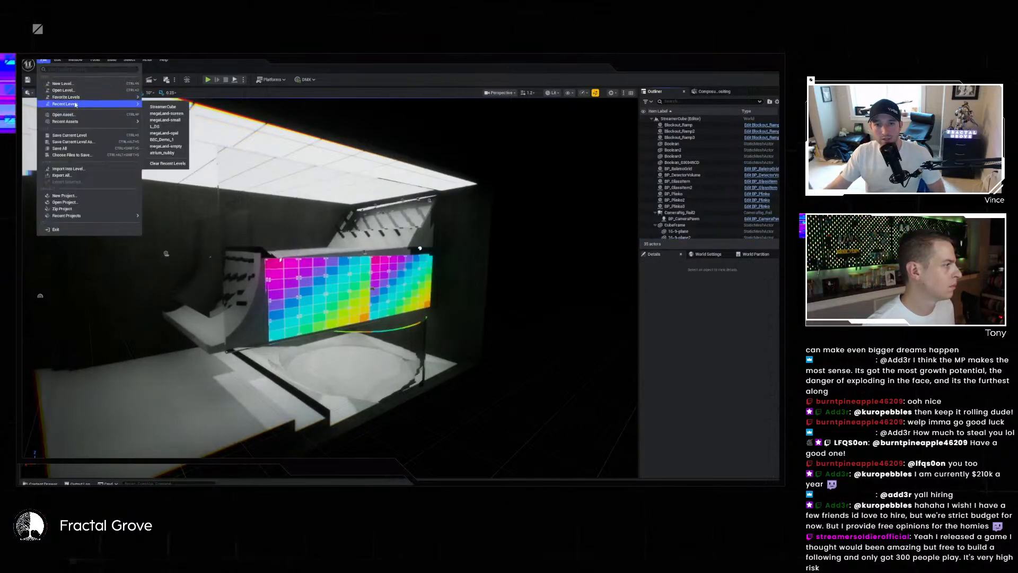
pyautogui.click(169, 114)
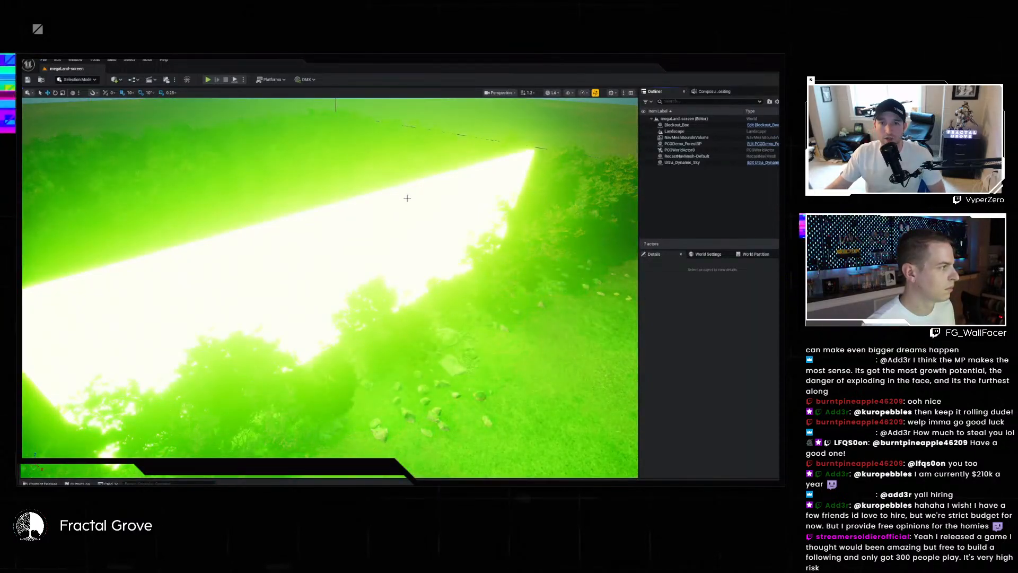
pyautogui.hotkey('ctrl', 'v')
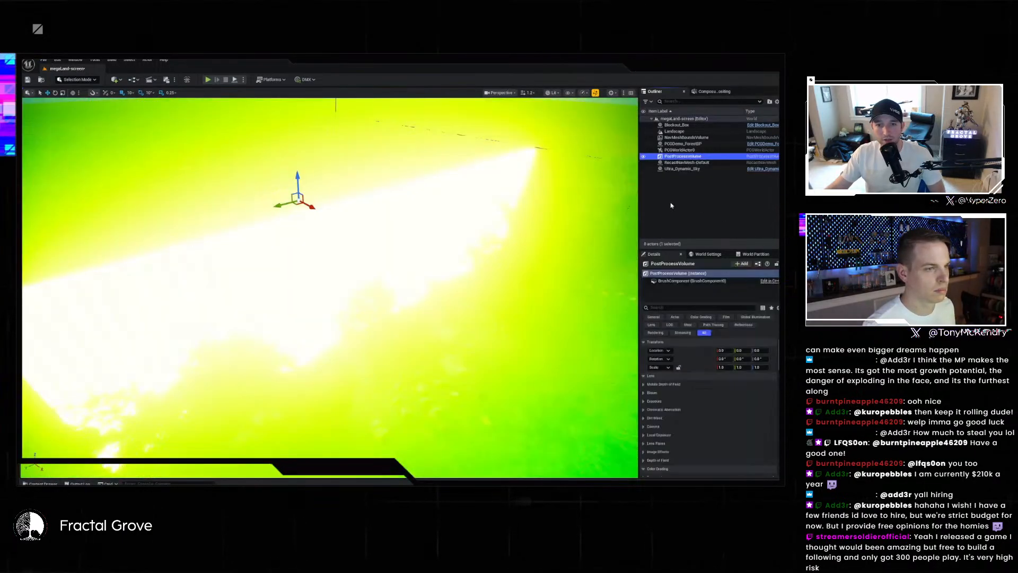
# - Open the MI_ScreenCube2 material instance beside the viewport, edit its parameter value, and check the wall's light on the forest
pyautogui.moveTo(477, 245); pyautogui.dragTo(548, 264, button='right')
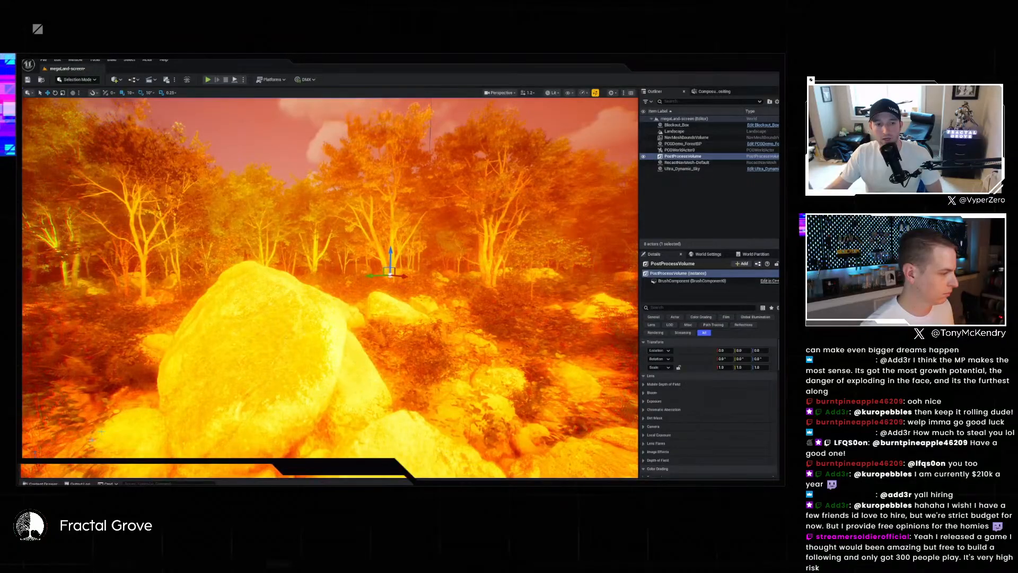
pyautogui.click(39, 483)
pyautogui.click(40, 483)
pyautogui.click(40, 483)
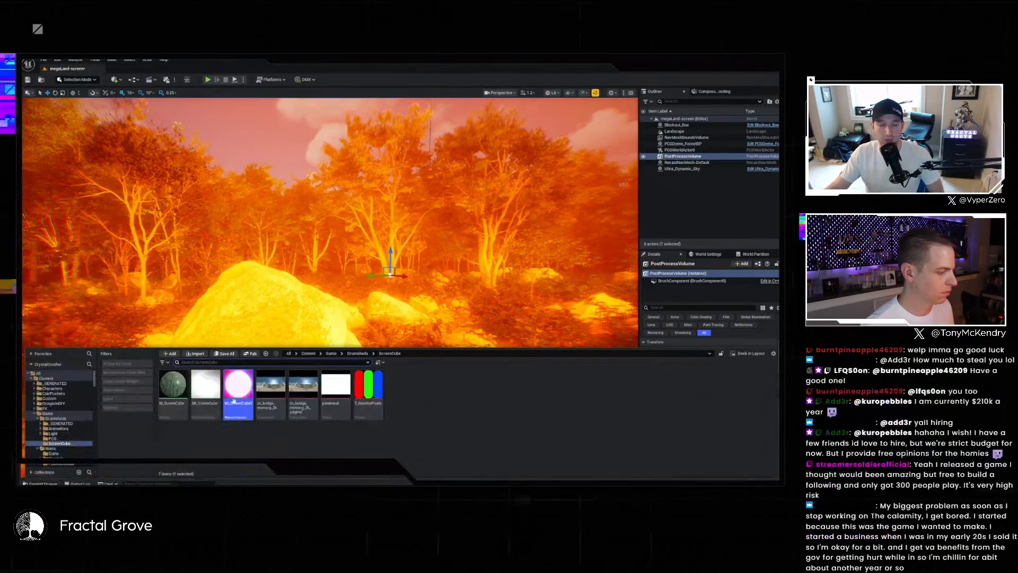
pyautogui.doubleClick(243, 403)
pyautogui.moveTo(317, 129); pyautogui.dragTo(630, 84)
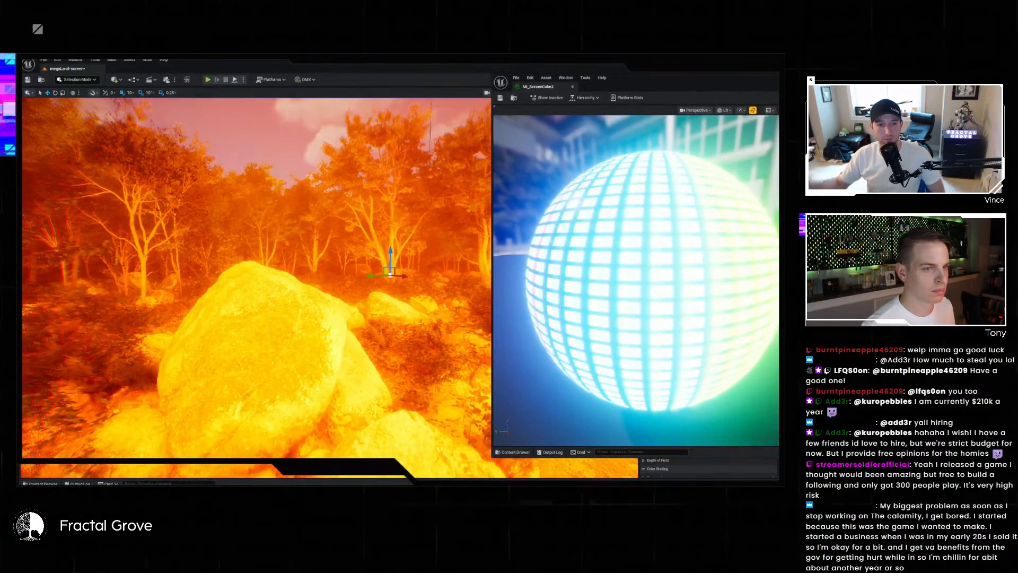
pyautogui.press('Return')
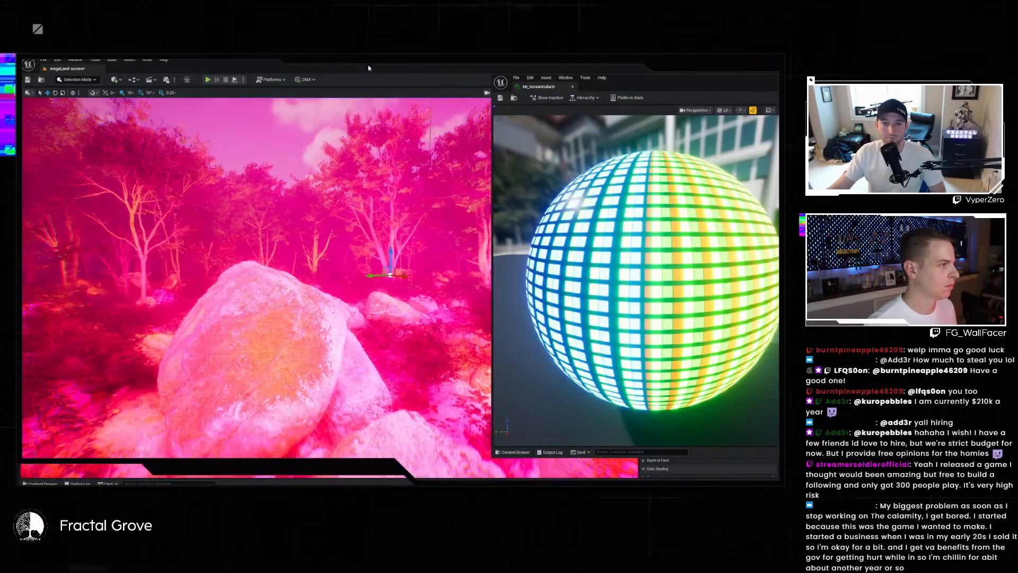
pyautogui.moveTo(365, 197); pyautogui.dragTo(415, 191, button='right')
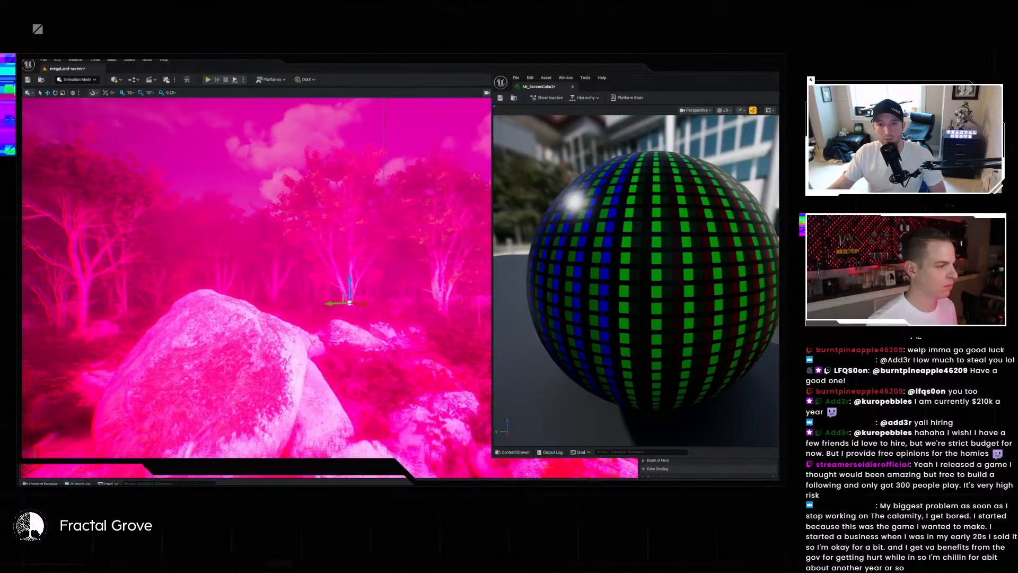
pyautogui.moveTo(157, 225); pyautogui.dragTo(280, 249, button='right')
pyautogui.press('e')
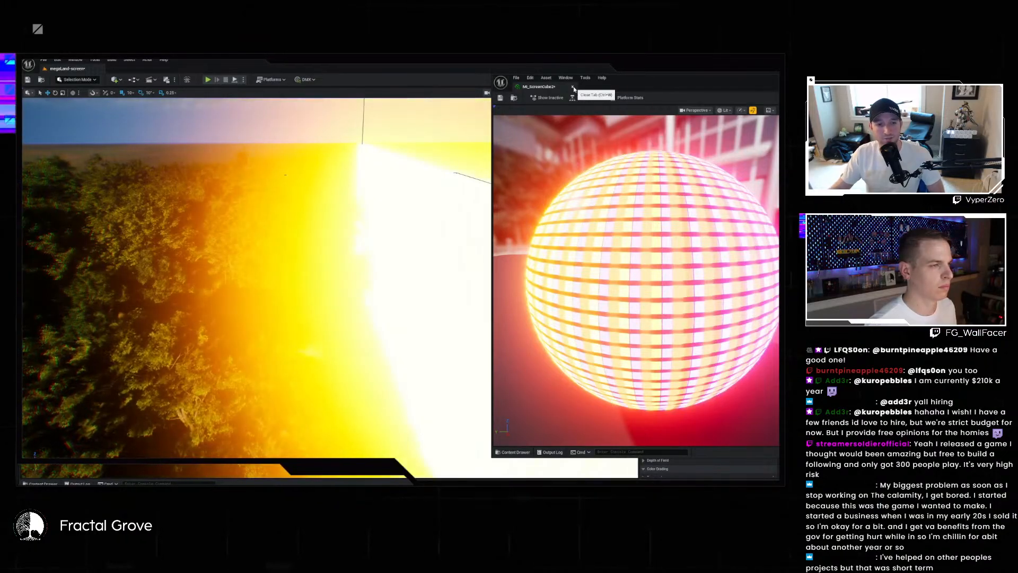
pyautogui.moveTo(546, 91); pyautogui.dragTo(454, 57)
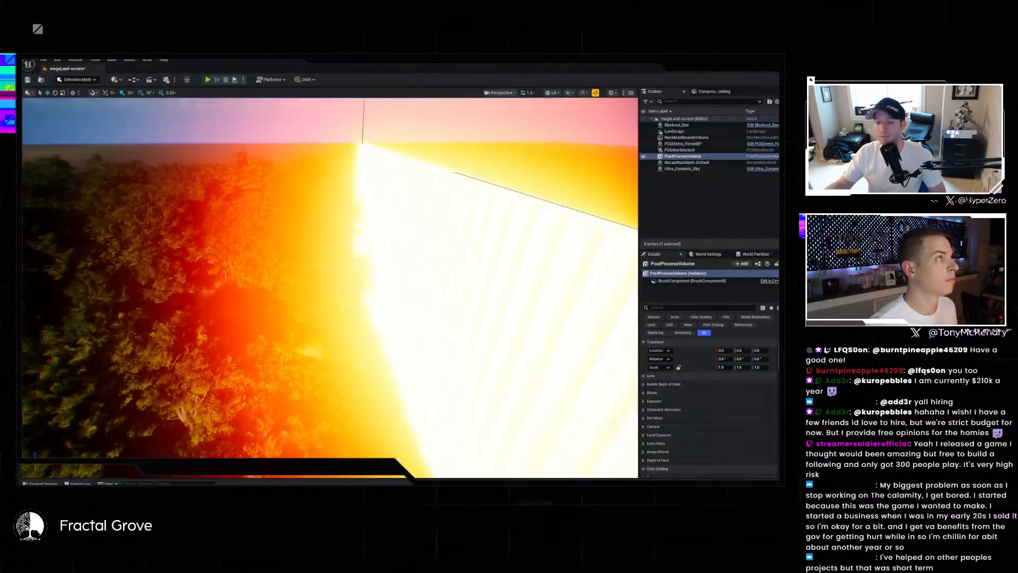
# - Hide the Ultra_Dynamic_Sky actor so only the LED wall lights the forest
pyautogui.moveTo(630, 167); pyautogui.dragTo(605, 210, button='right')
pyautogui.click(644, 168)
pyautogui.moveTo(336, 259); pyautogui.dragTo(275, 265, button='right')
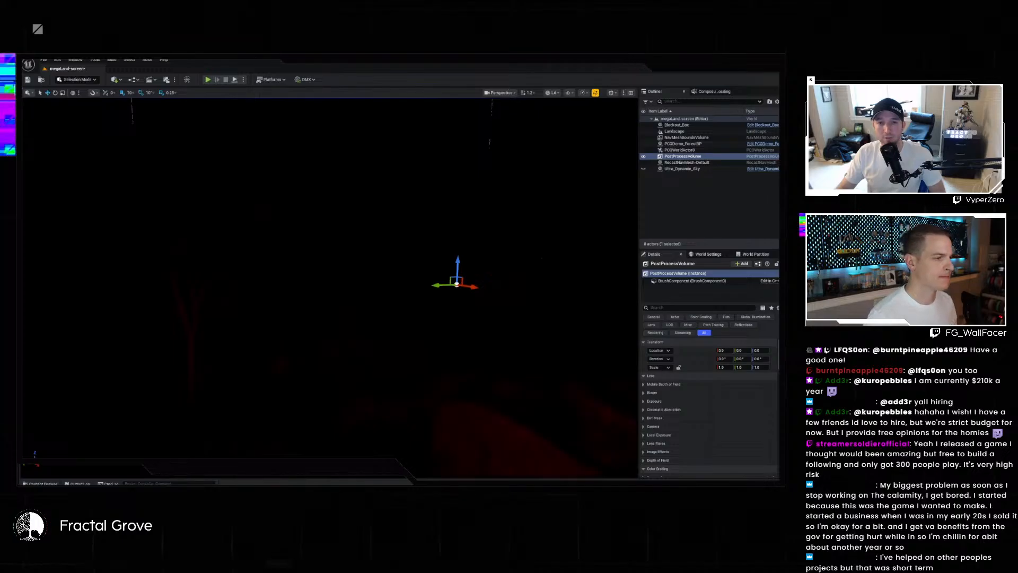
# - Examine how the LED wall lights the dark forest, from close to the wall and from far among the trees
pyautogui.moveTo(349, 236); pyautogui.dragTo(549, 232, button='right')
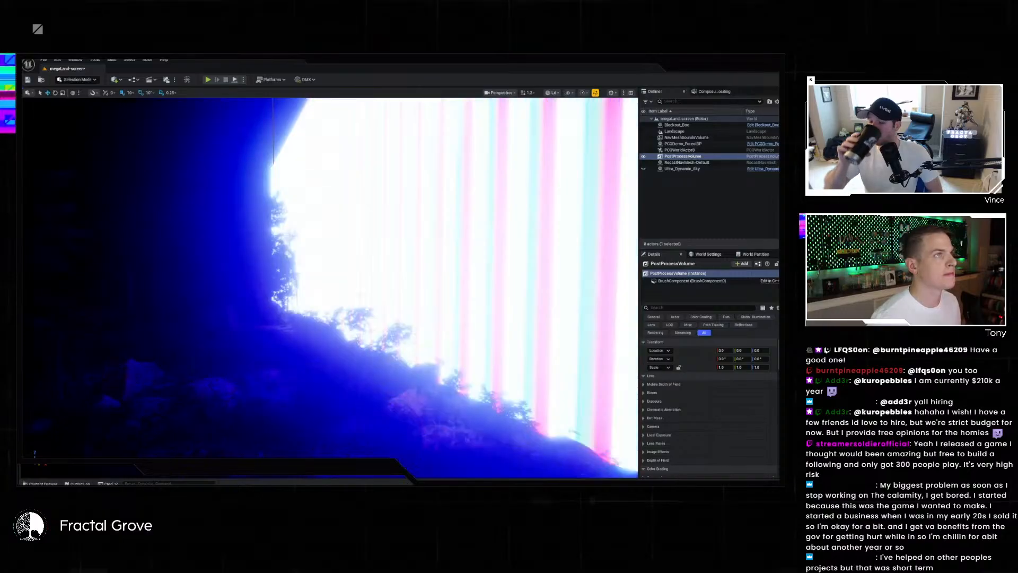
pyautogui.moveTo(439, 239); pyautogui.dragTo(401, 203, button='right')
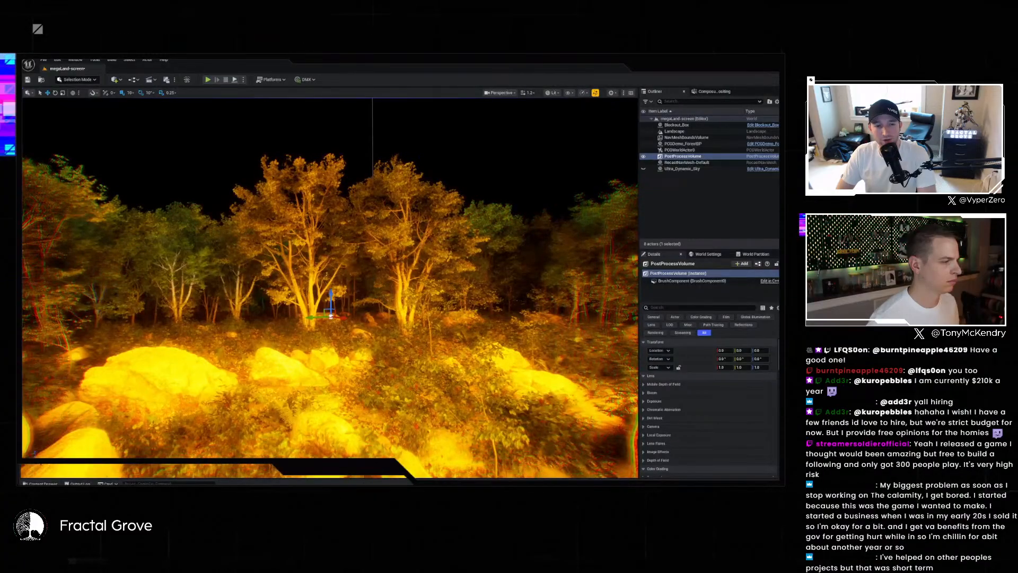
pyautogui.moveTo(259, 159); pyautogui.dragTo(406, 157, button='right')
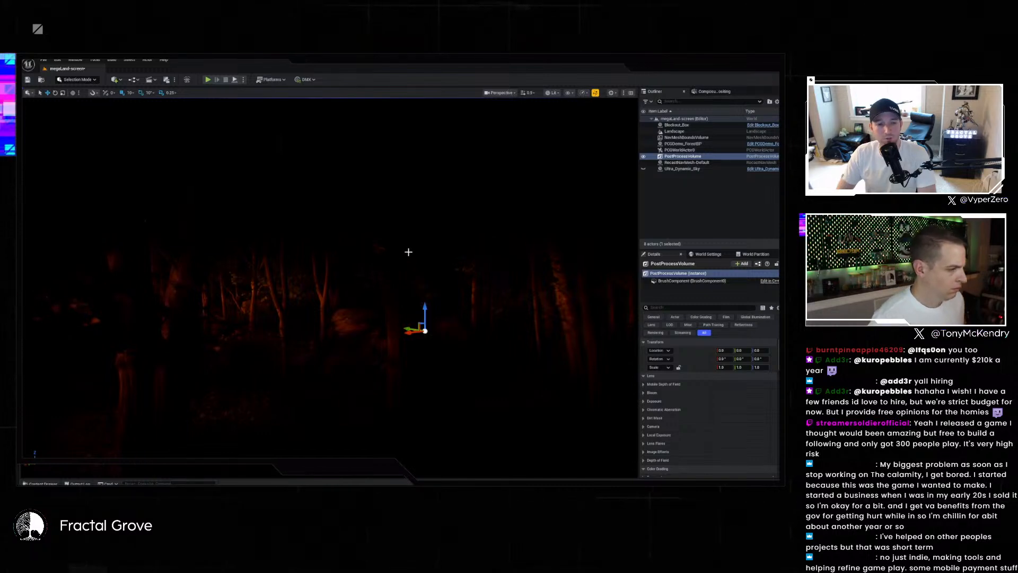
pyautogui.moveTo(408, 253); pyautogui.dragTo(451, 252, button='right')
pyautogui.press('w')
pyautogui.scroll(5, 408, 253)
pyautogui.press('w')
pyautogui.scroll(2, 409, 253)
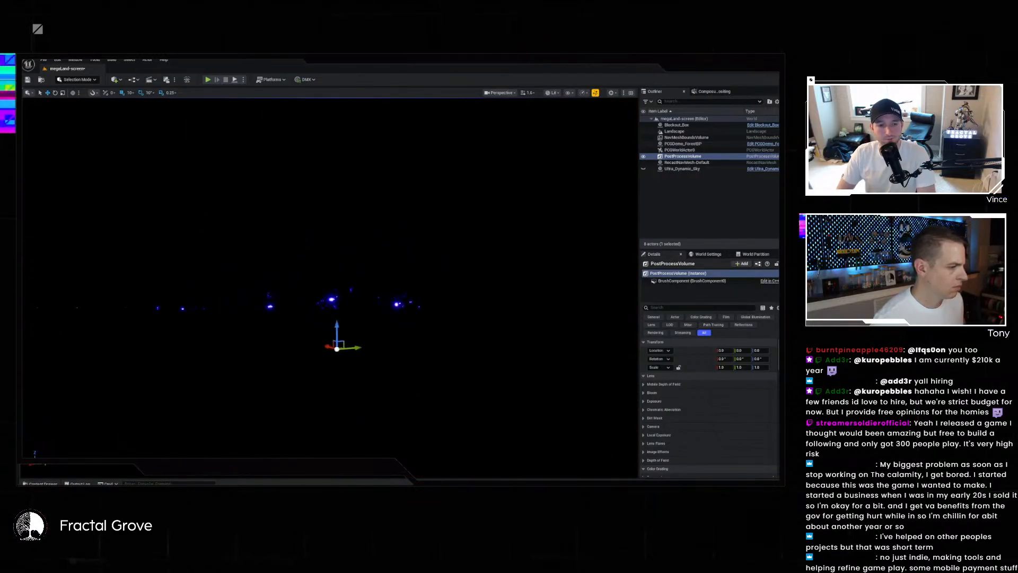
pyautogui.press('w')
pyautogui.moveTo(330, 276); pyautogui.dragTo(345, 276, button='right')
pyautogui.moveTo(418, 263); pyautogui.dragTo(385, 245, button='right')
pyautogui.press('w')
pyautogui.press('w')
pyautogui.moveTo(484, 287); pyautogui.dragTo(485, 287, button='right')
pyautogui.press('d')
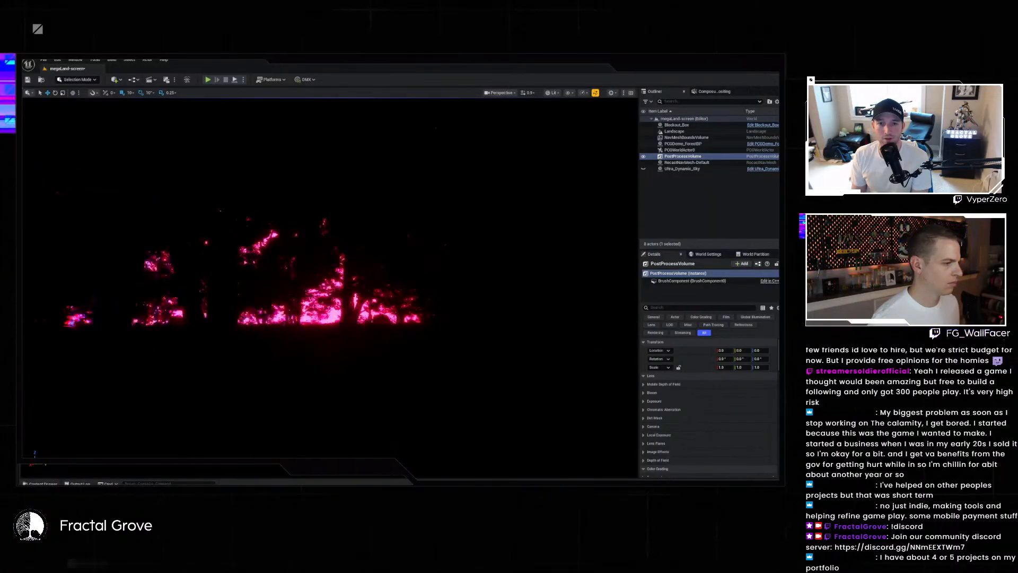
pyautogui.press('w')
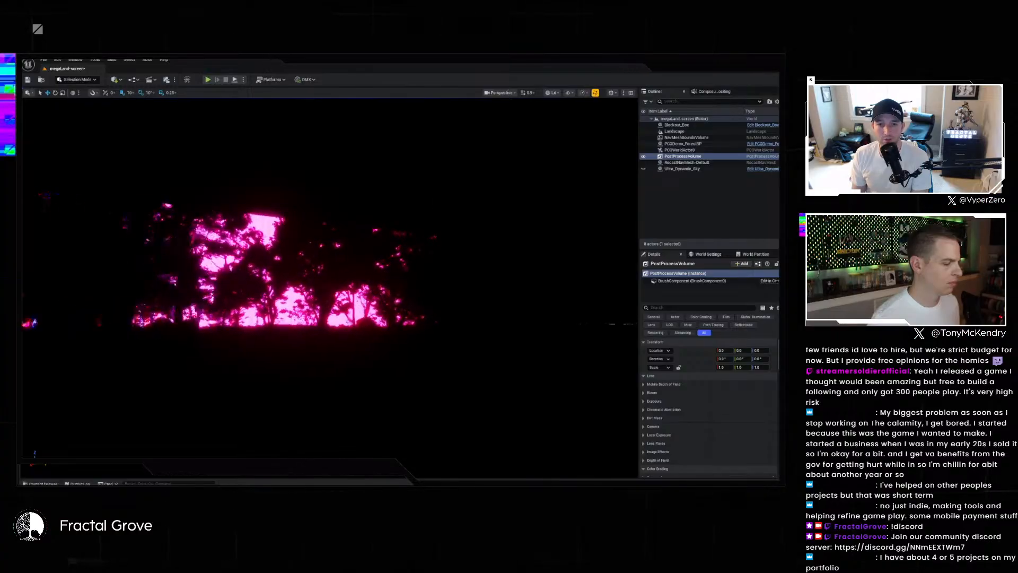
pyautogui.scroll(4, 330, 287)
pyautogui.moveTo(330, 287); pyautogui.dragTo(552, 254, button='right')
pyautogui.press('s')
pyautogui.press('s')
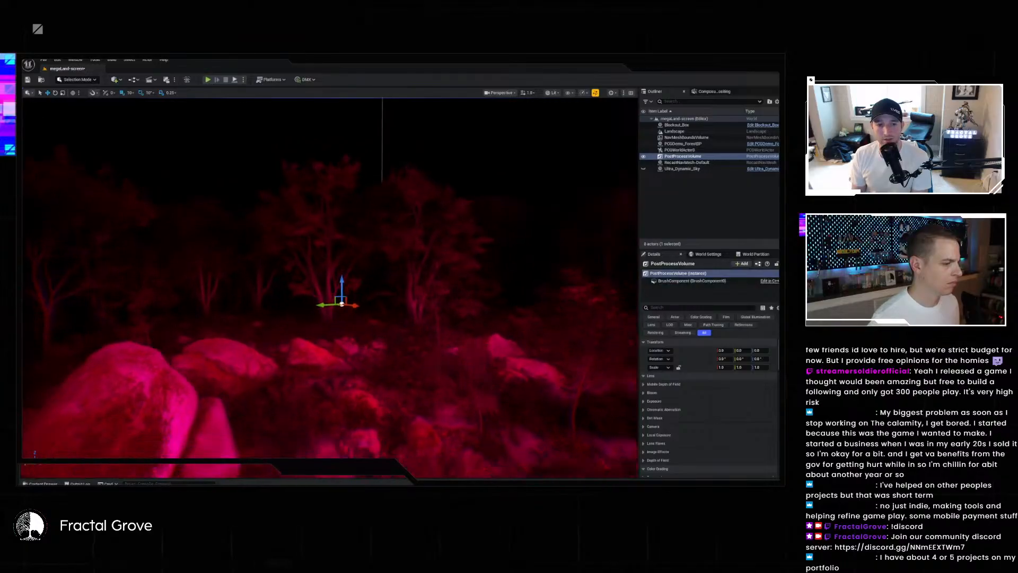
# - Place a Black_Eye_Simple_LookAt_CineCam from the Black Eye Content Cameras folder on the ground among the boulders
pyautogui.click(59, 483)
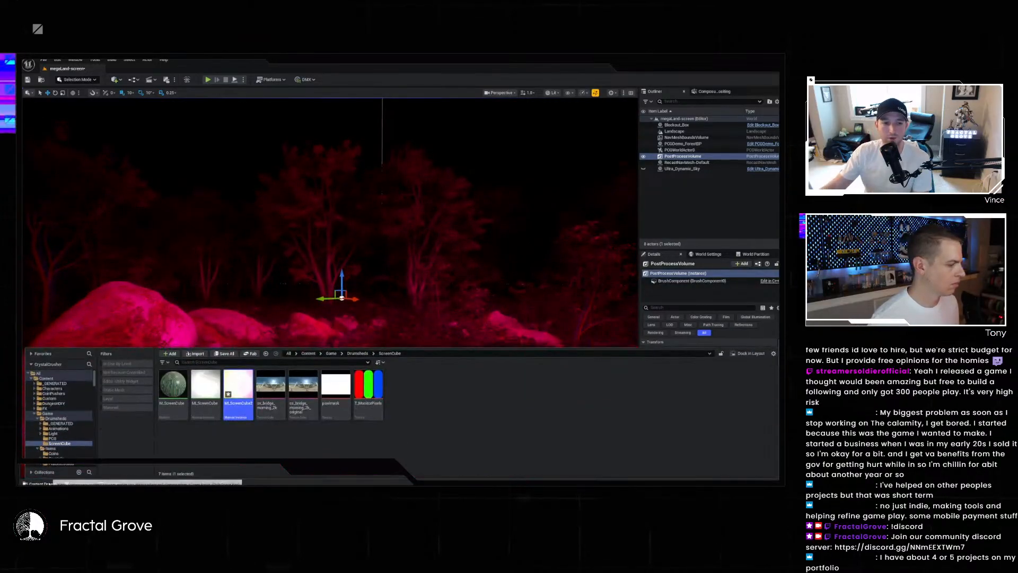
pyautogui.click(57, 379)
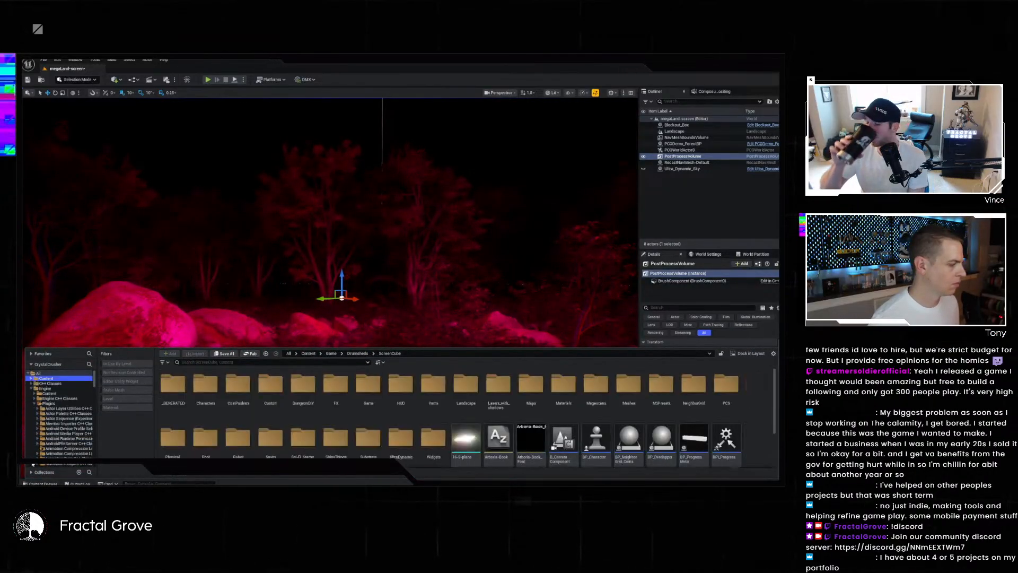
pyautogui.scroll(-10, 57, 436)
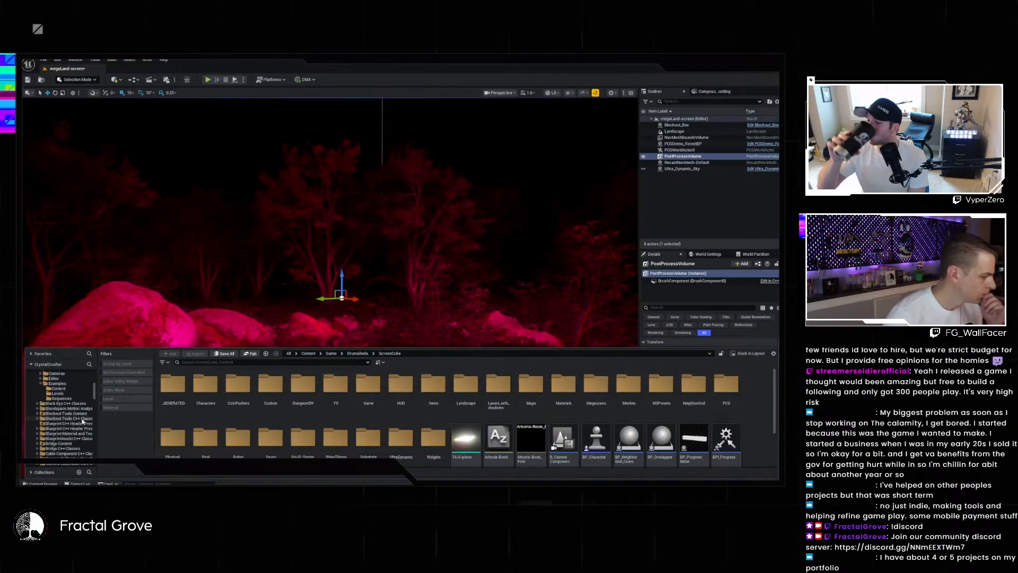
pyautogui.scroll(2, 68, 393)
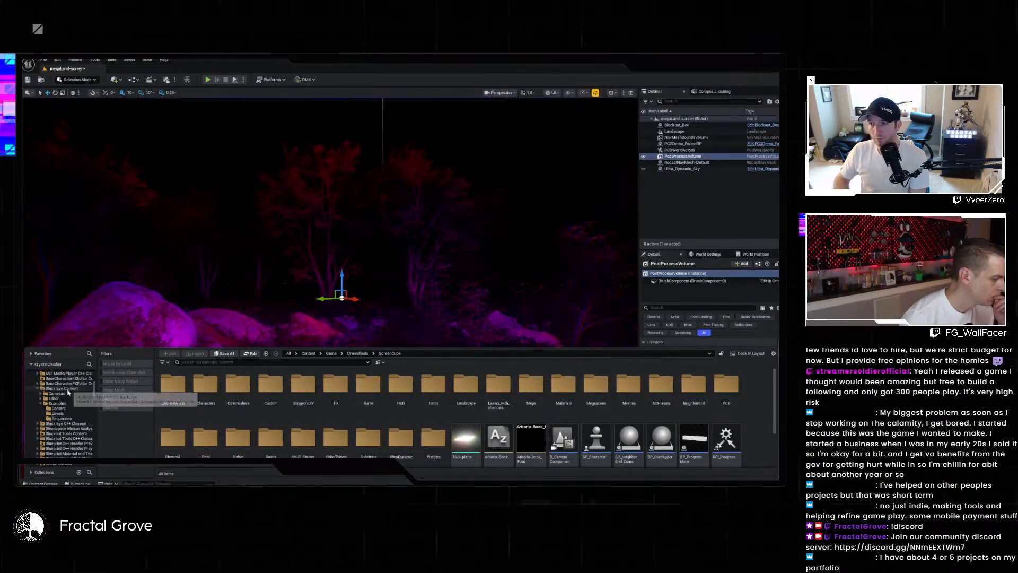
pyautogui.click(70, 394)
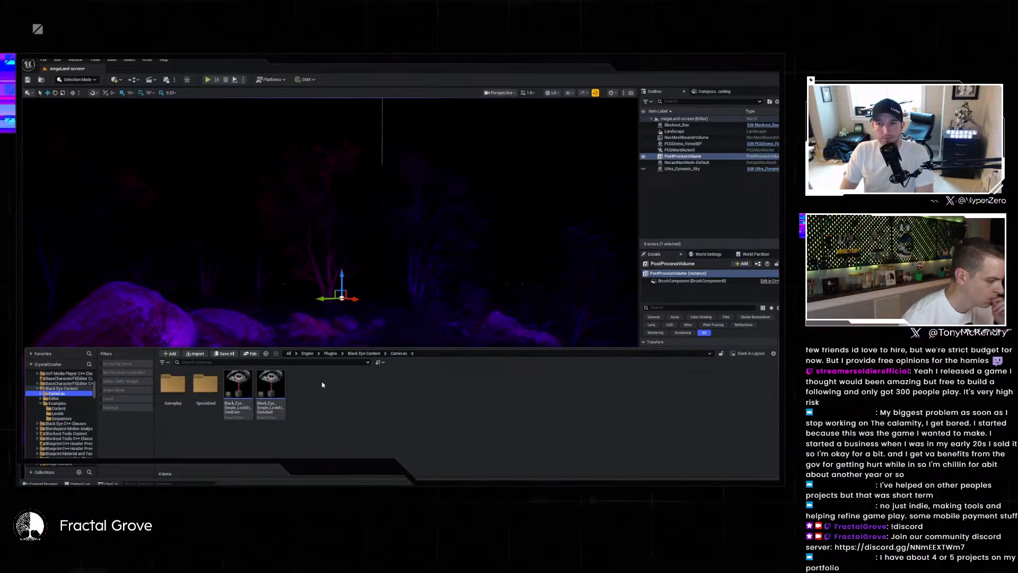
pyautogui.moveTo(235, 390); pyautogui.dragTo(344, 373)
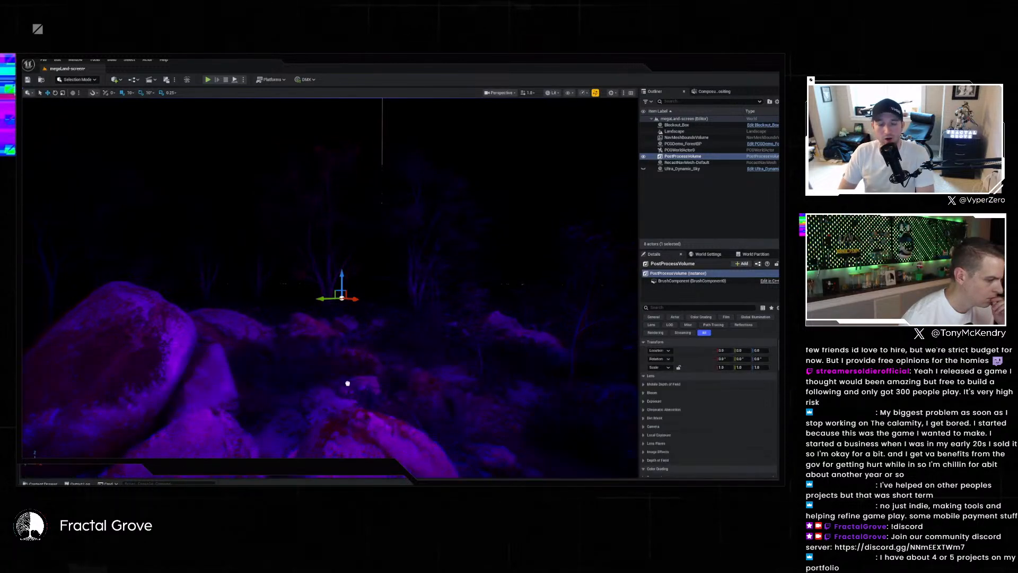
# - Raise the Black Eye cine camera above the ground and turn it toward the lit trees and boulders
pyautogui.moveTo(361, 480); pyautogui.dragTo(359, 448)
pyautogui.press('e')
pyautogui.moveTo(360, 474); pyautogui.dragTo(467, 472)
pyautogui.press('w')
pyautogui.moveTo(357, 434); pyautogui.dragTo(360, 352)
pyautogui.press('e')
pyautogui.moveTo(364, 394); pyautogui.dragTo(320, 394, button='right')
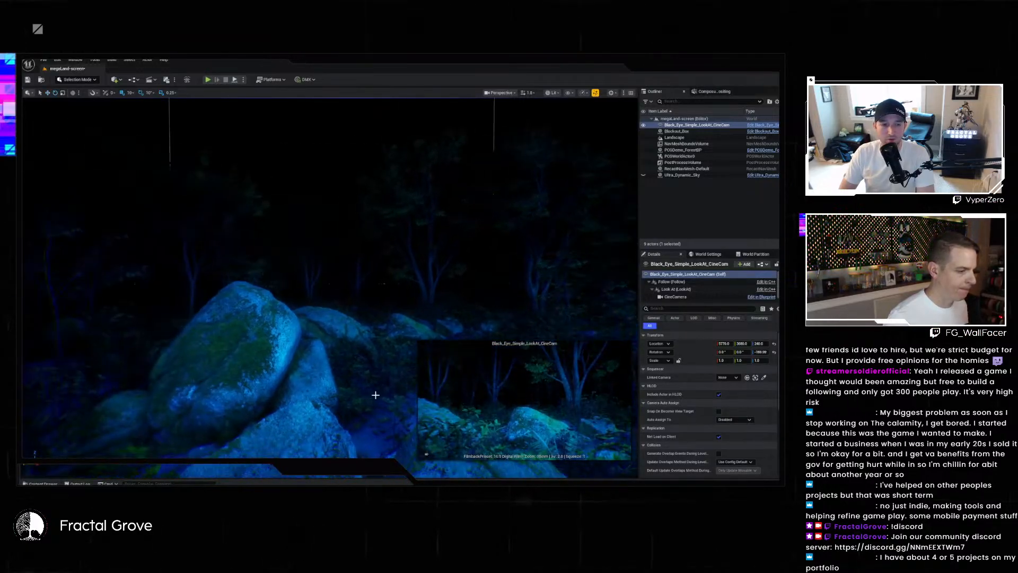
pyautogui.hotkey('ctrl', 'z')
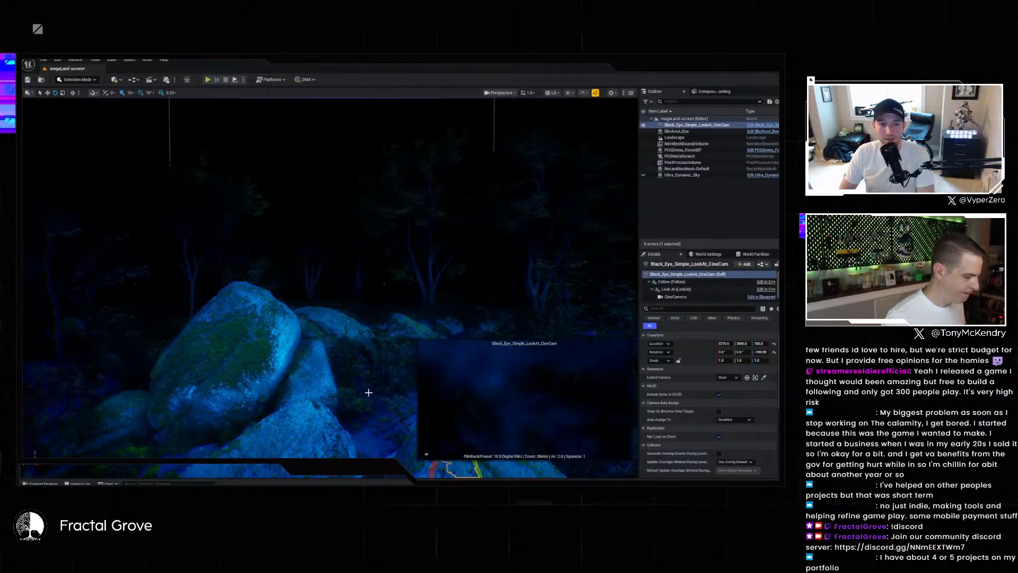
pyautogui.hotkey('ctrl', 'y')
# - Fine-tune the cine camera's heading and reposition it over the rocks in front of the LED wall
pyautogui.moveTo(366, 390); pyautogui.dragTo(395, 389, button='right')
pyautogui.moveTo(293, 361); pyautogui.dragTo(278, 362)
pyautogui.moveTo(335, 372)
pyautogui.mouseDown(button='right')
pyautogui.moveTo(302, 358)
pyautogui.moveTo(213, 366)
pyautogui.moveTo(334, 372)
pyautogui.mouseUp(button='right')
pyautogui.press('w')
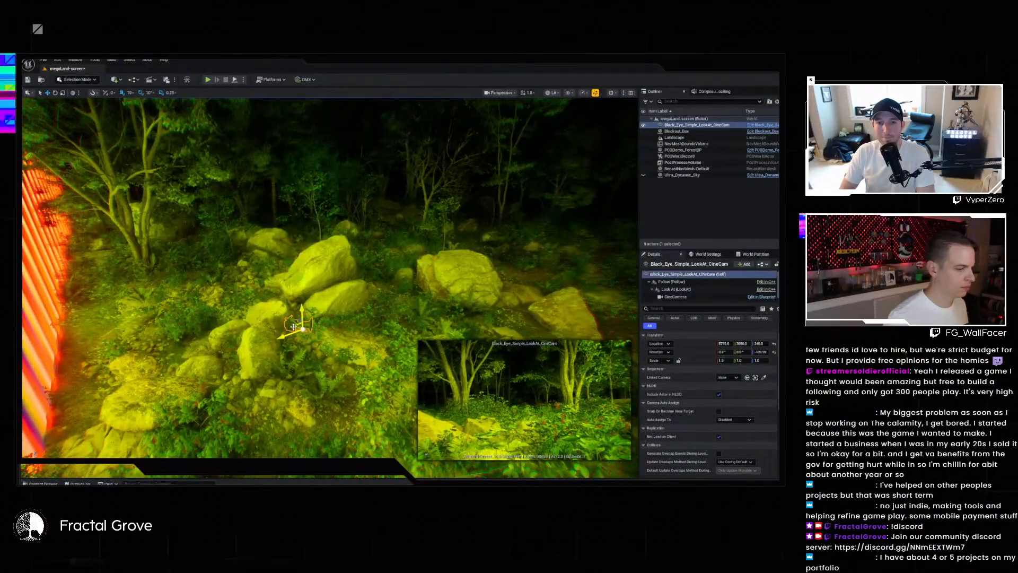
pyautogui.moveTo(293, 328); pyautogui.dragTo(249, 286)
# - Undo the cine camera's tilt, switch the transform gizmo's coordinate space, and try rotating the camera again
pyautogui.press('e')
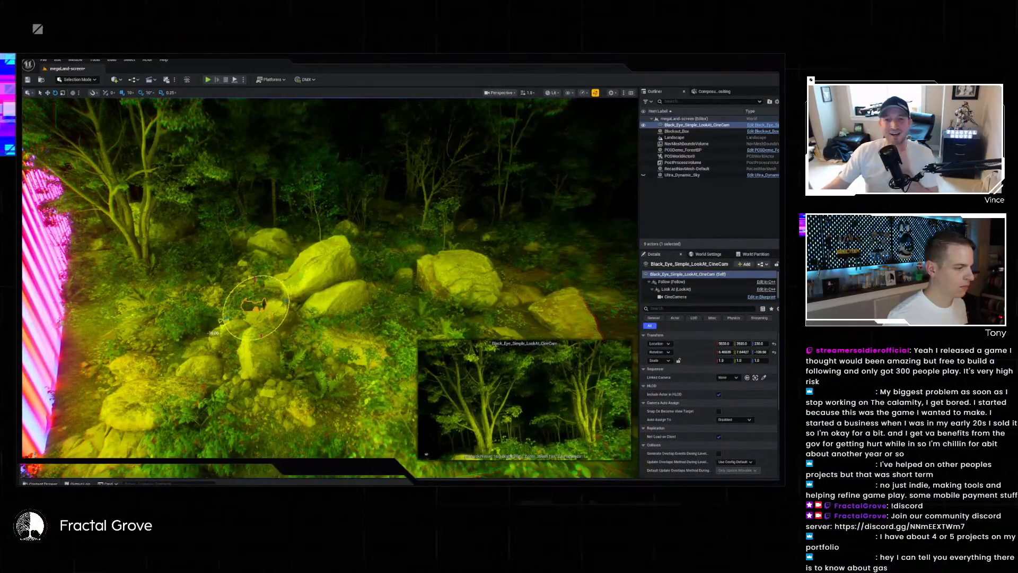
pyautogui.hotkey('ctrl', 'a')
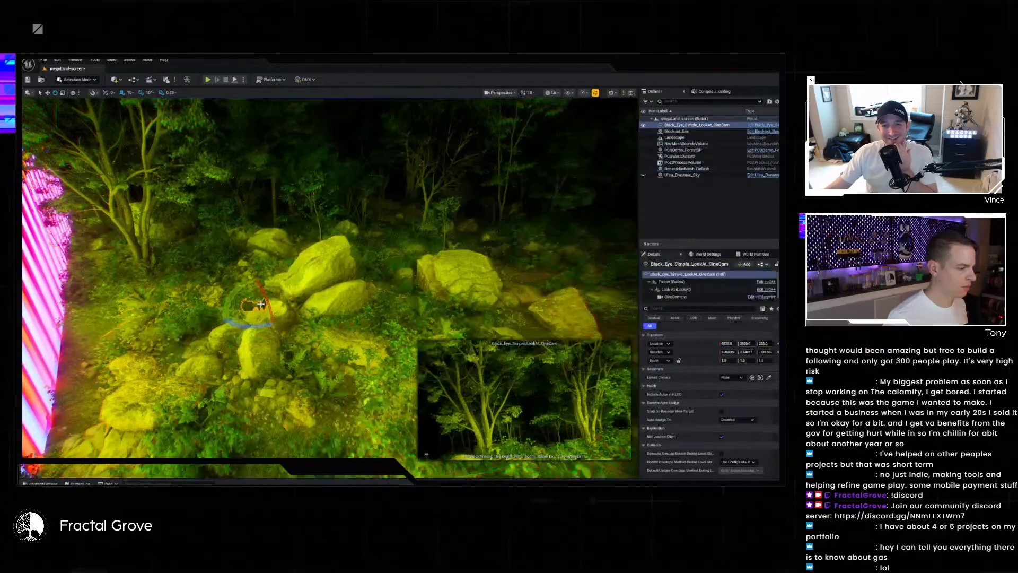
pyautogui.click(260, 304)
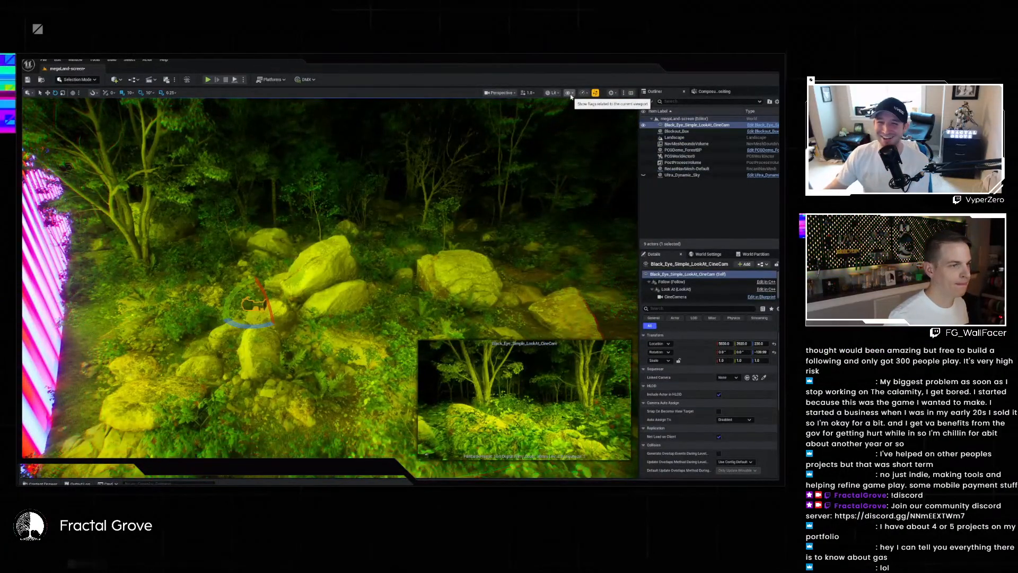
pyautogui.click(74, 95)
pyautogui.moveTo(284, 291)
pyautogui.mouseDown()
pyautogui.moveTo(276, 276)
pyautogui.moveTo(285, 291)
pyautogui.moveTo(289, 277)
pyautogui.mouseUp()
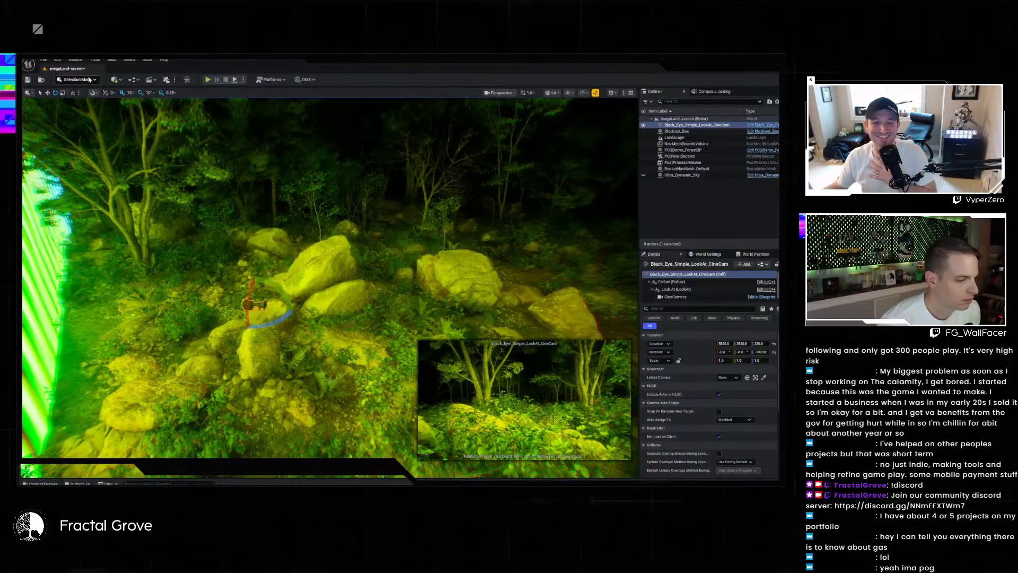
# - Reselect the cine camera and move it toward the LED wall, then partly back beside the boulders
pyautogui.click(290, 303)
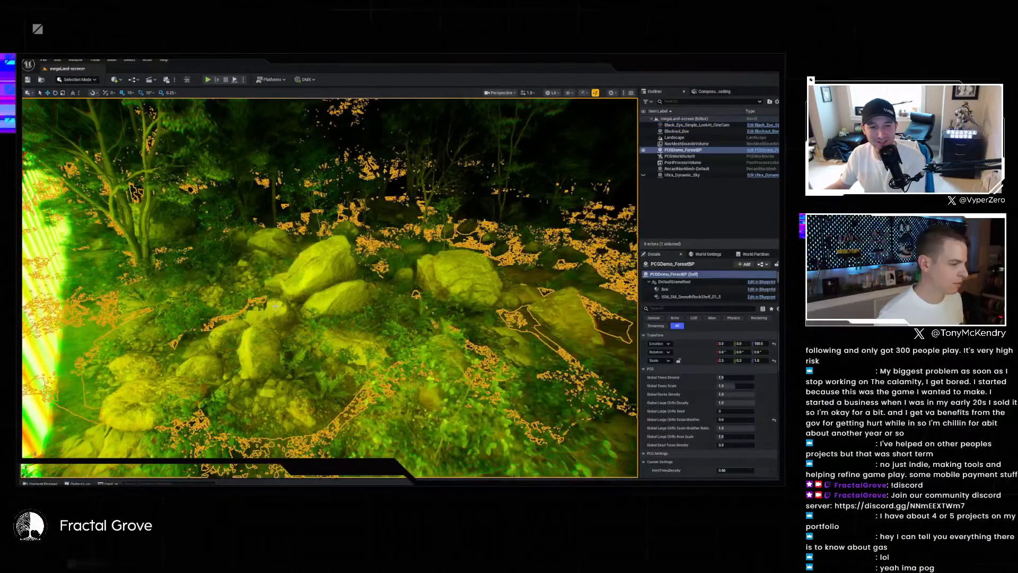
pyautogui.click(259, 305)
pyautogui.moveTo(282, 312); pyautogui.dragTo(146, 330)
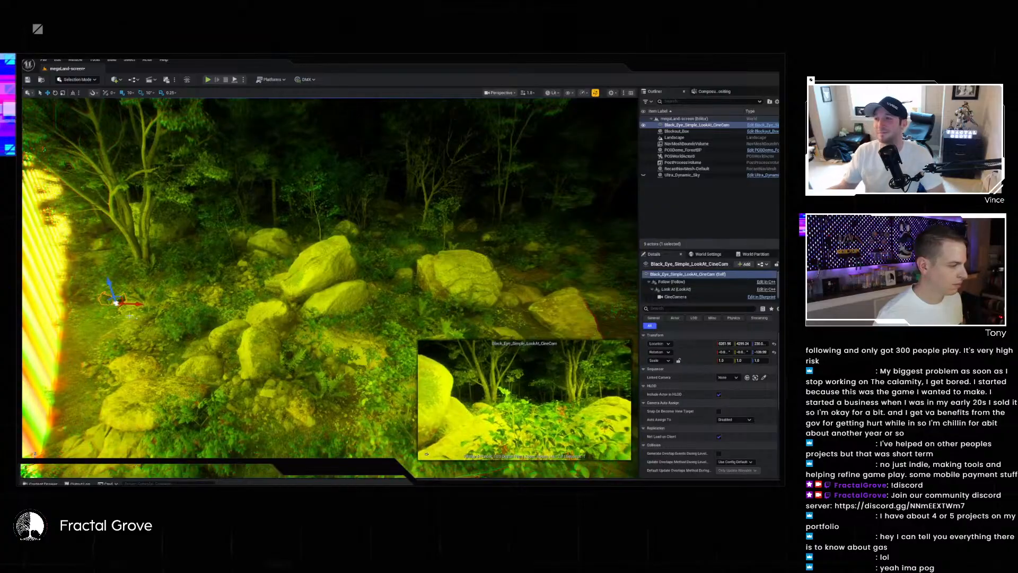
pyautogui.moveTo(125, 299); pyautogui.dragTo(250, 319)
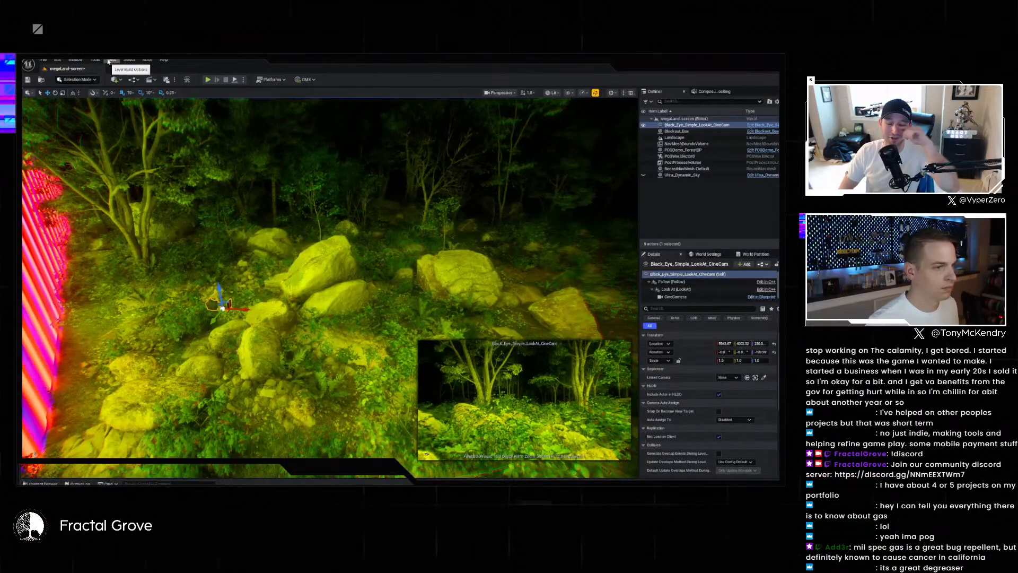
# - Pilot Black_Eye_Simple_LookAt_CineCam to look through it, then stop piloting it
pyautogui.rightClick(710, 125)
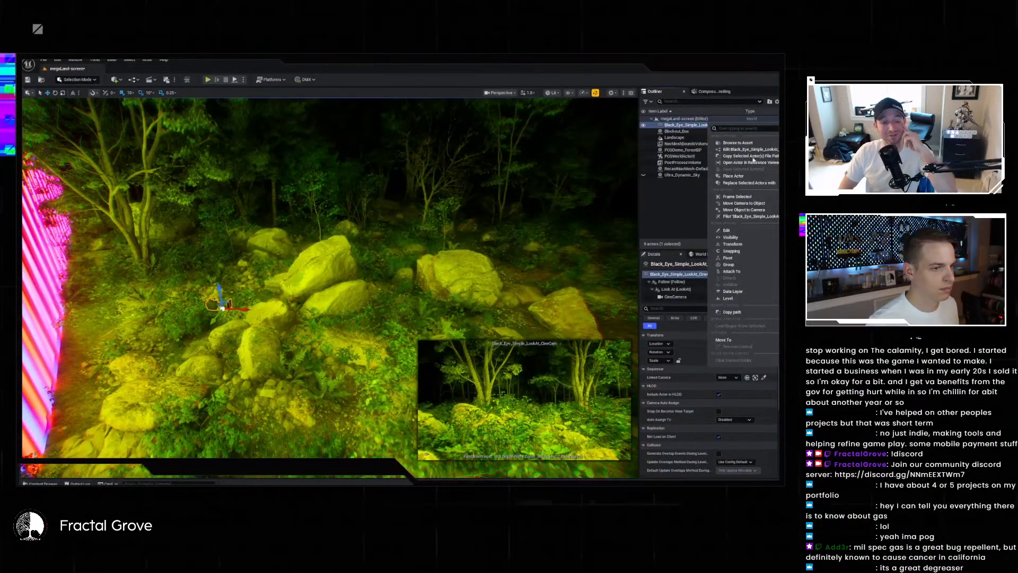
pyautogui.click(745, 216)
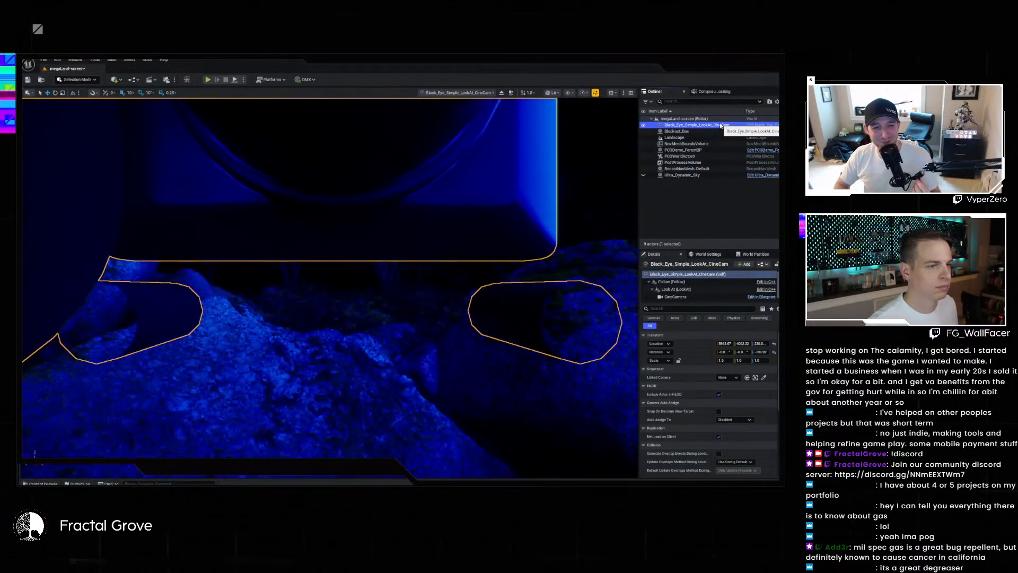
pyautogui.rightClick(720, 125)
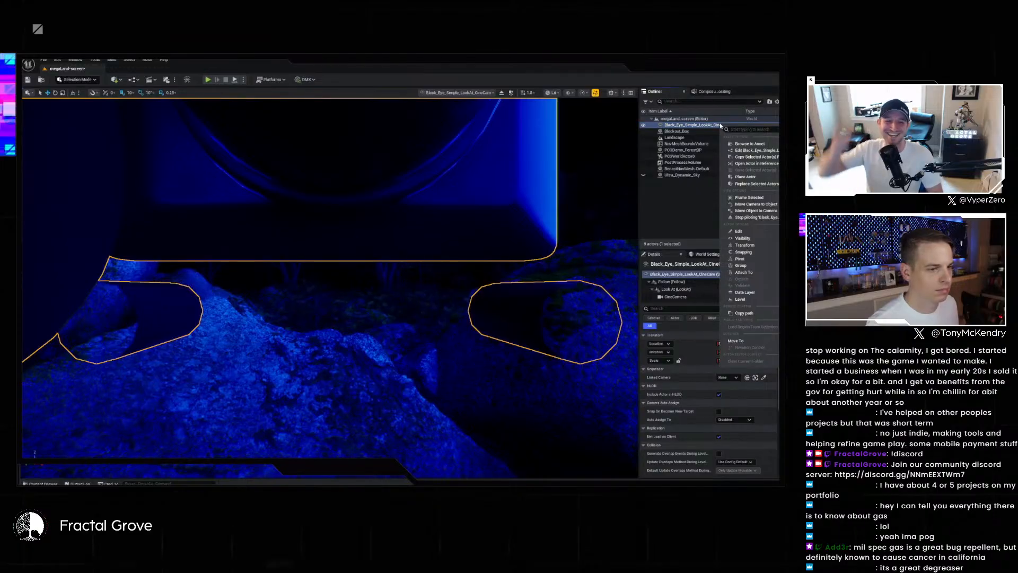
pyautogui.click(774, 217)
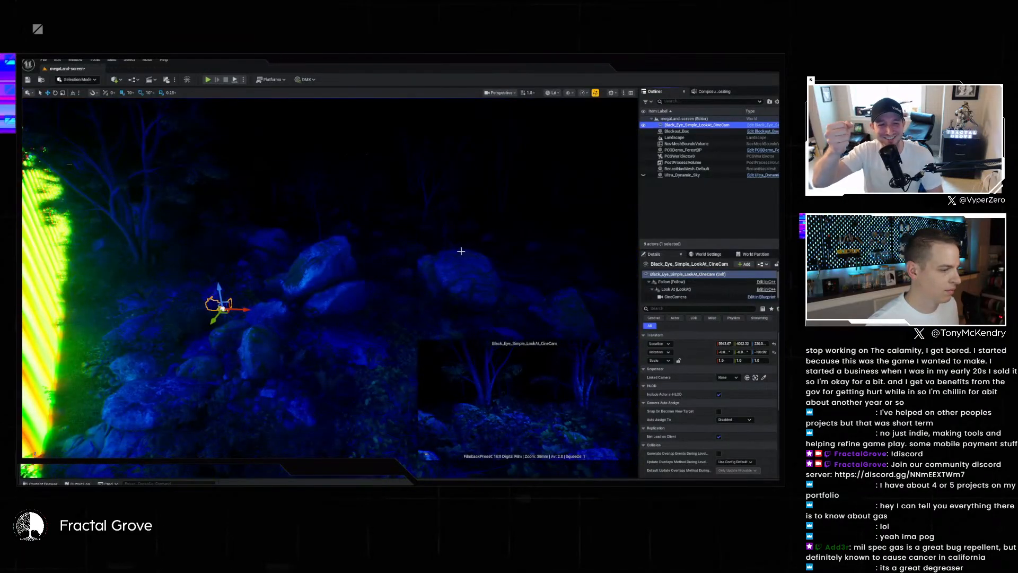
# - Toggle the cine camera preview's pin on and off, and browse the content folders to Content/Maps/MegaLand
pyautogui.click(427, 455)
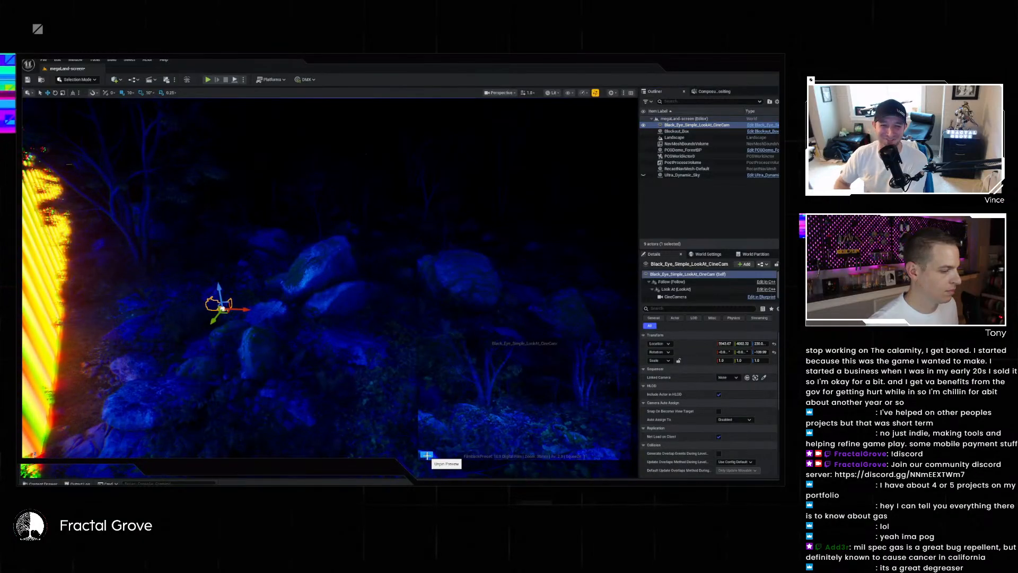
pyautogui.click(428, 455)
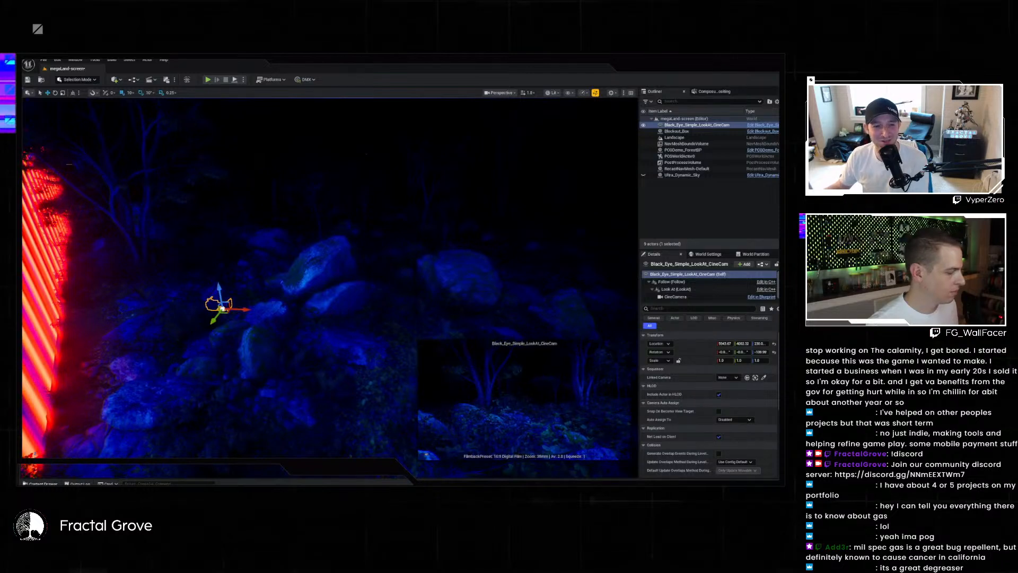
pyautogui.click(42, 484)
pyautogui.click(187, 455)
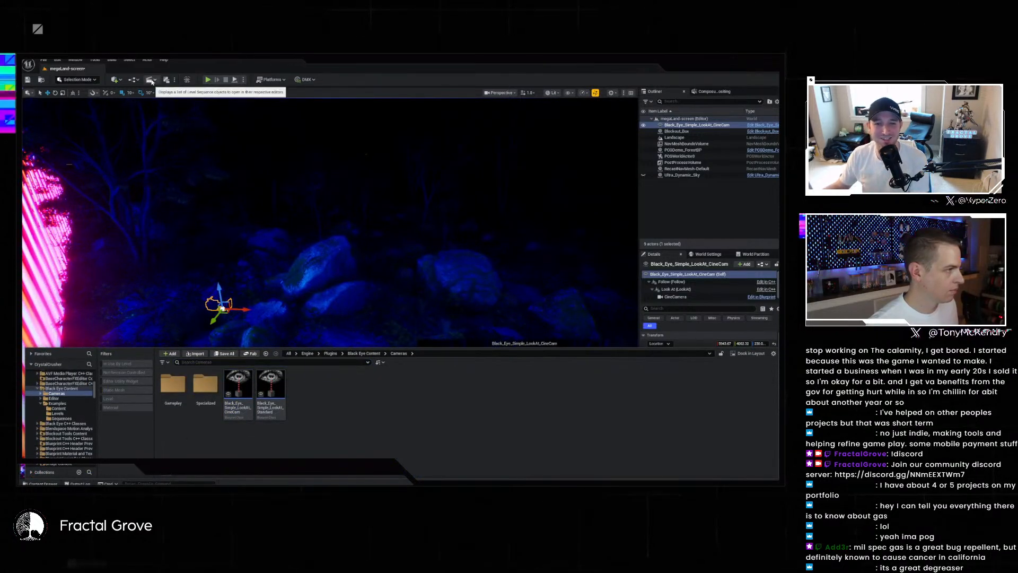
pyautogui.scroll(5, 56, 402)
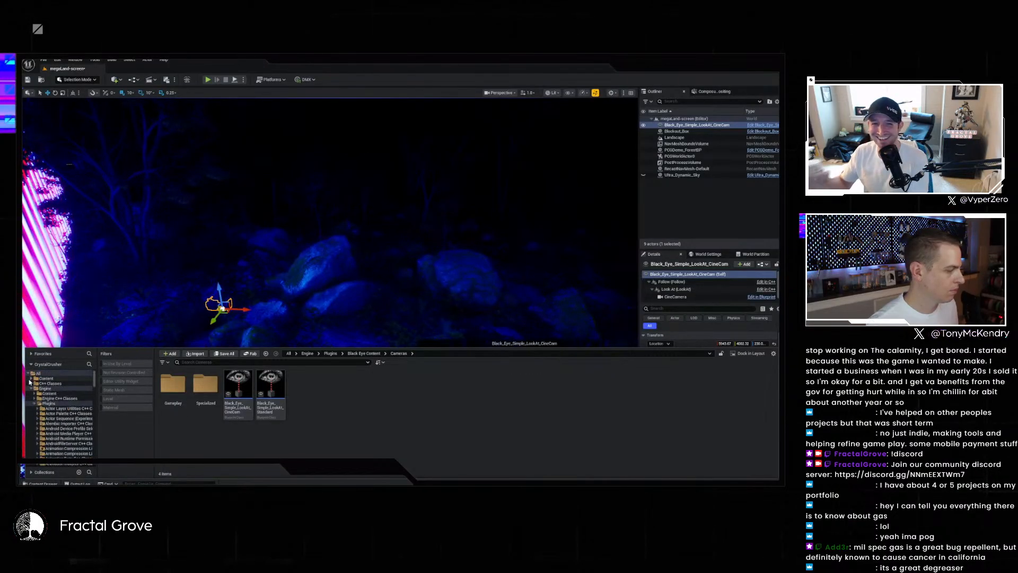
pyautogui.click(30, 379)
pyautogui.click(35, 413)
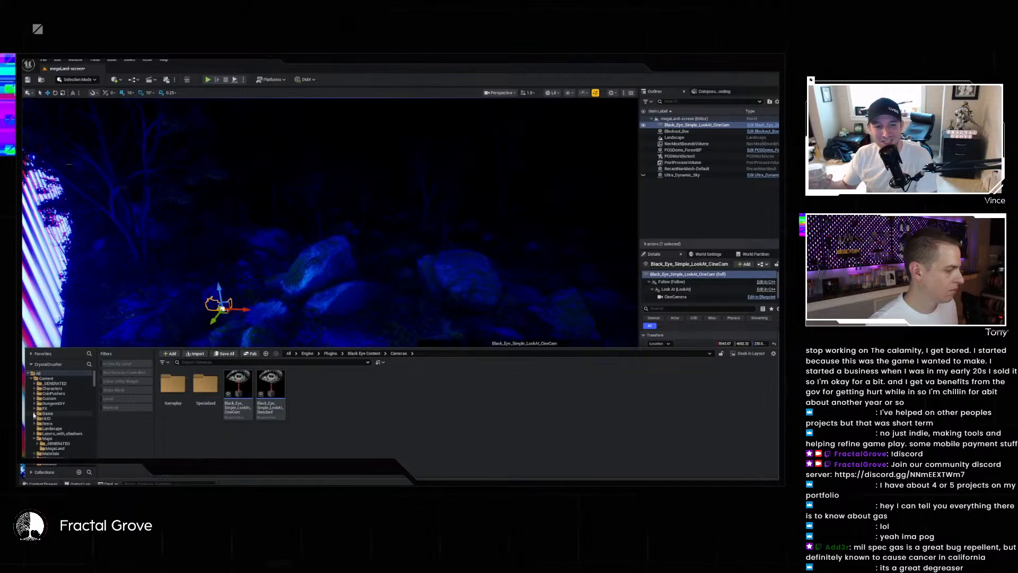
pyautogui.click(45, 439)
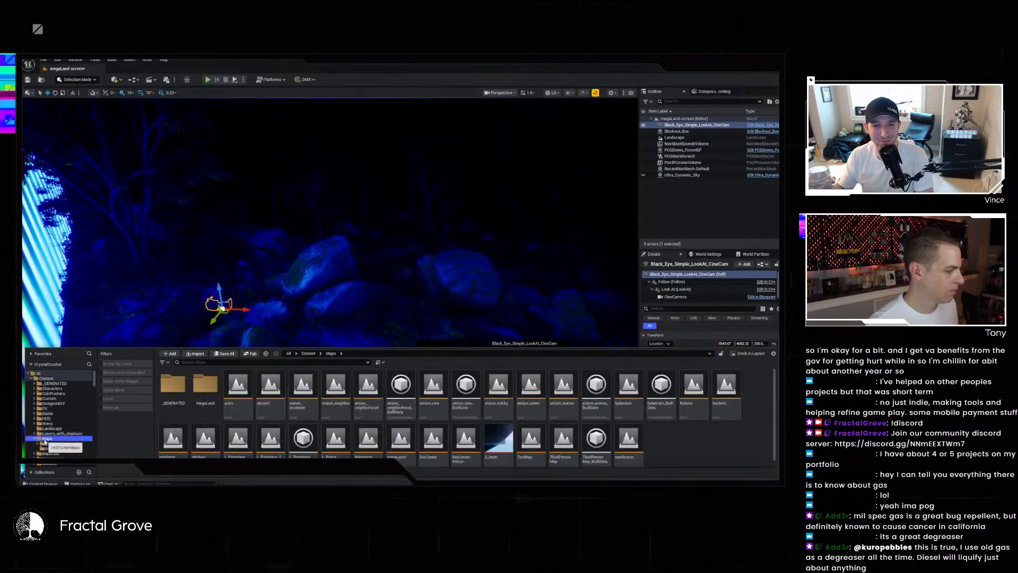
pyautogui.click(54, 448)
# - Create a level sequence named LS_Screen in the MegaLand folder and open it in Sequencer
pyautogui.rightClick(246, 397)
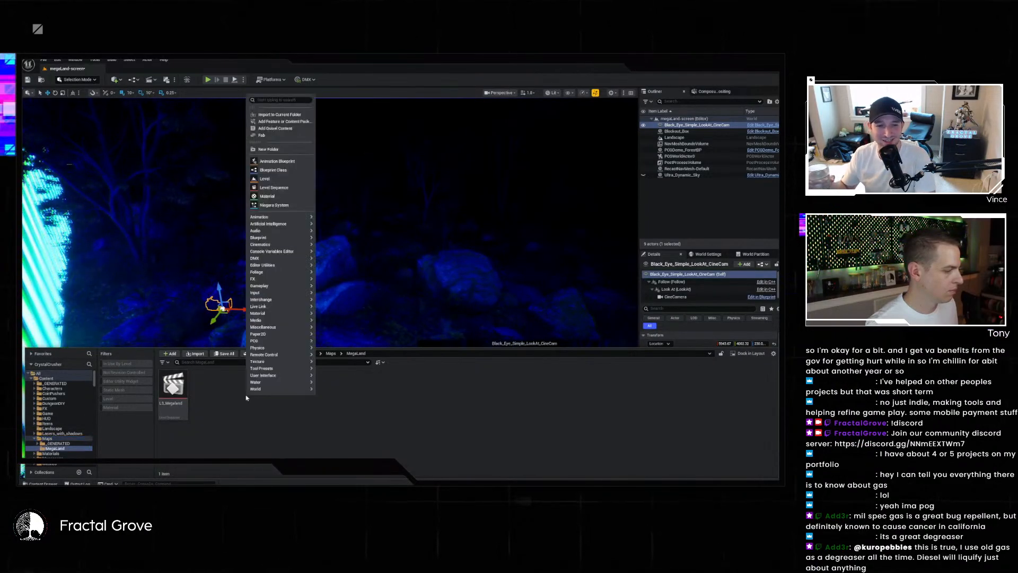
pyautogui.click(266, 188)
pyautogui.write('LS_Seq')
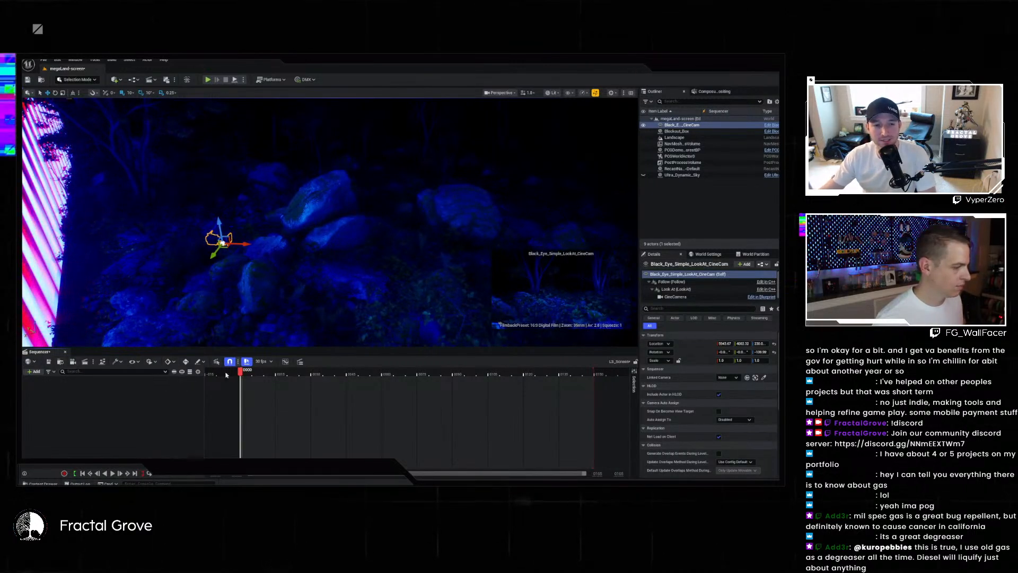
# - Add a Camera Cut Track to the sequence and bind it to Black_Eye_Simple_LookAt_CineCam
pyautogui.click(33, 372)
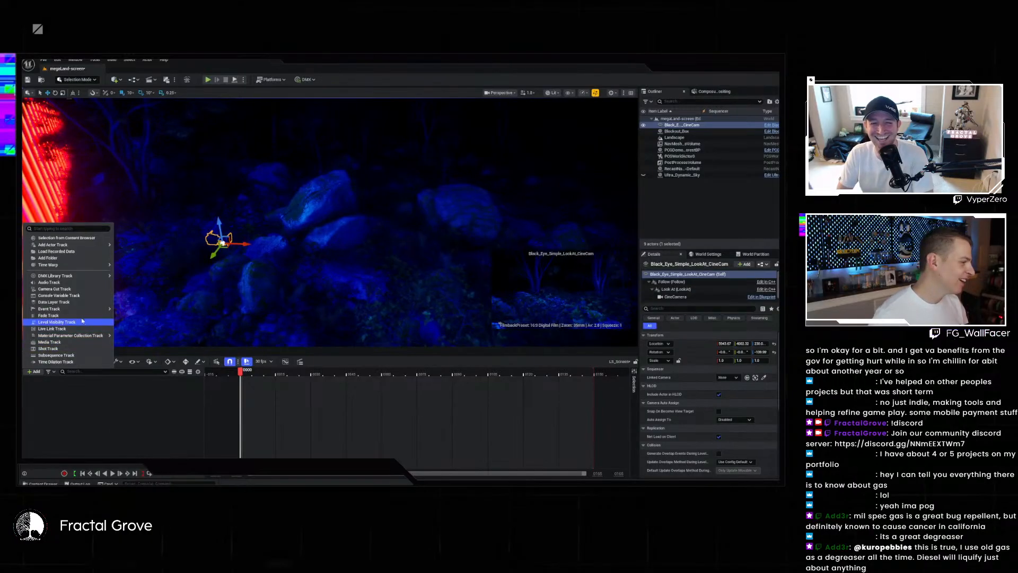
pyautogui.click(54, 288)
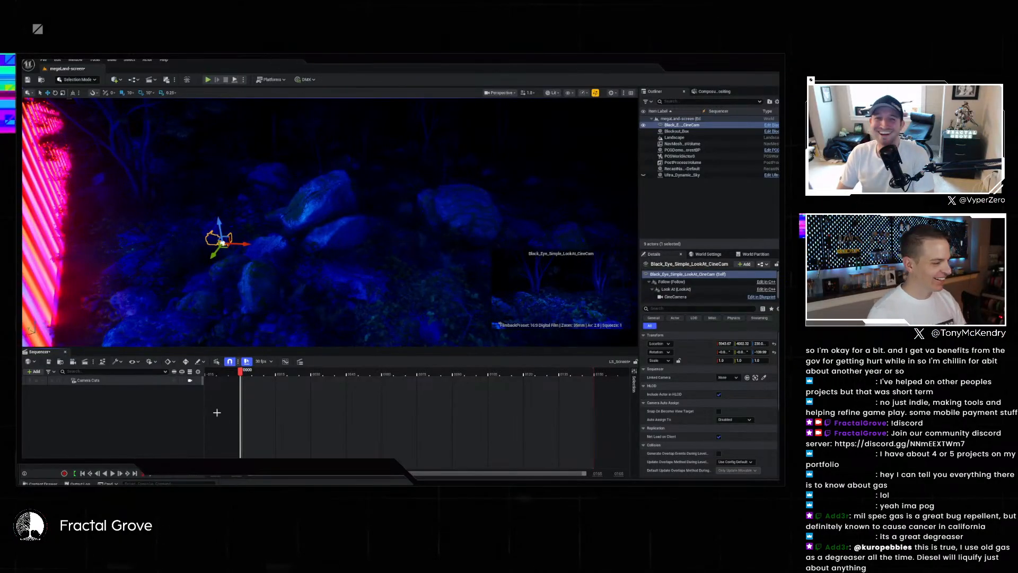
pyautogui.click(174, 381)
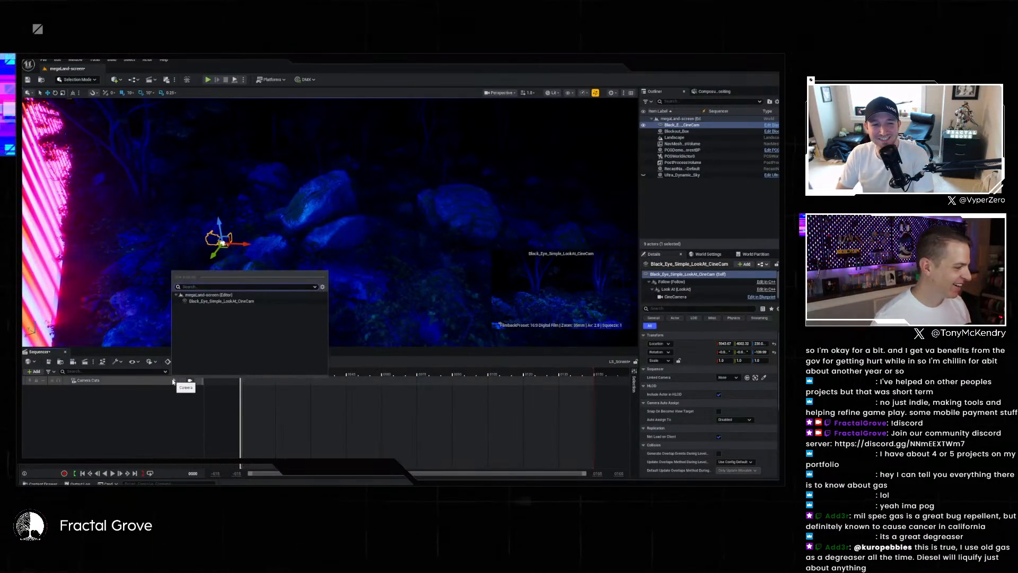
pyautogui.click(217, 301)
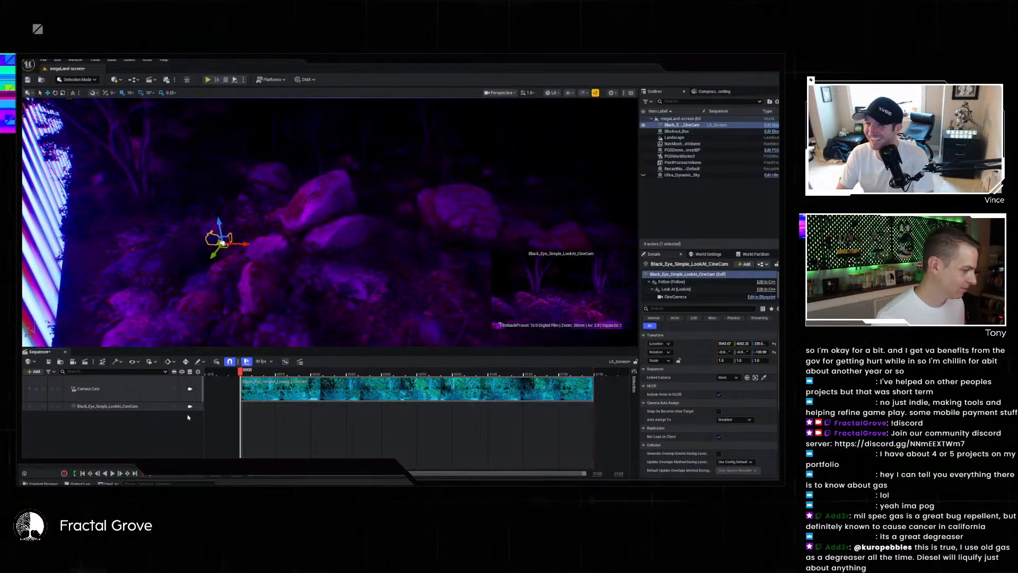
# - Try moving the cine camera away from the LED wall past the boulders, and undo the move
pyautogui.moveTo(245, 243); pyautogui.dragTo(576, 246)
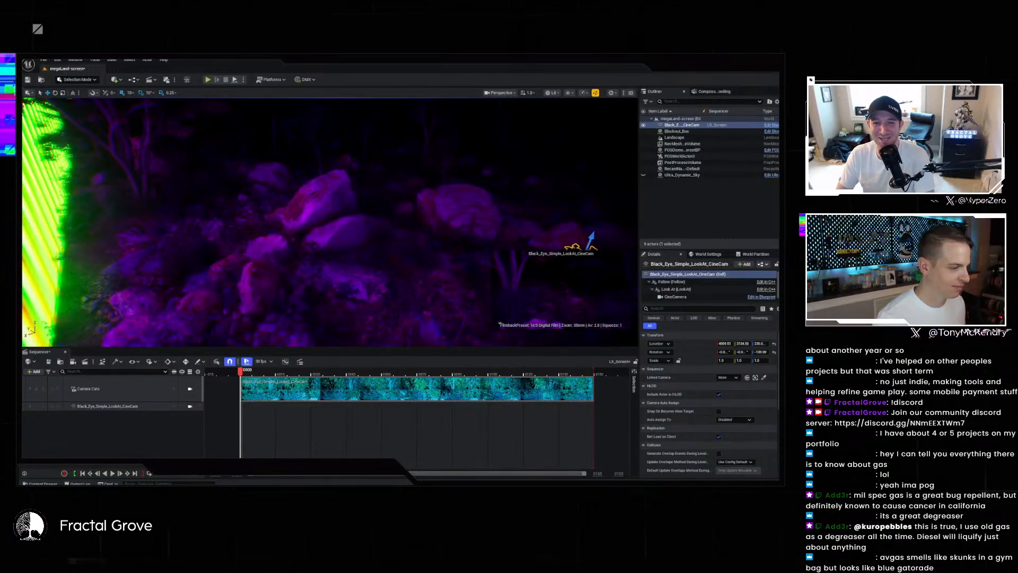
pyautogui.press('f')
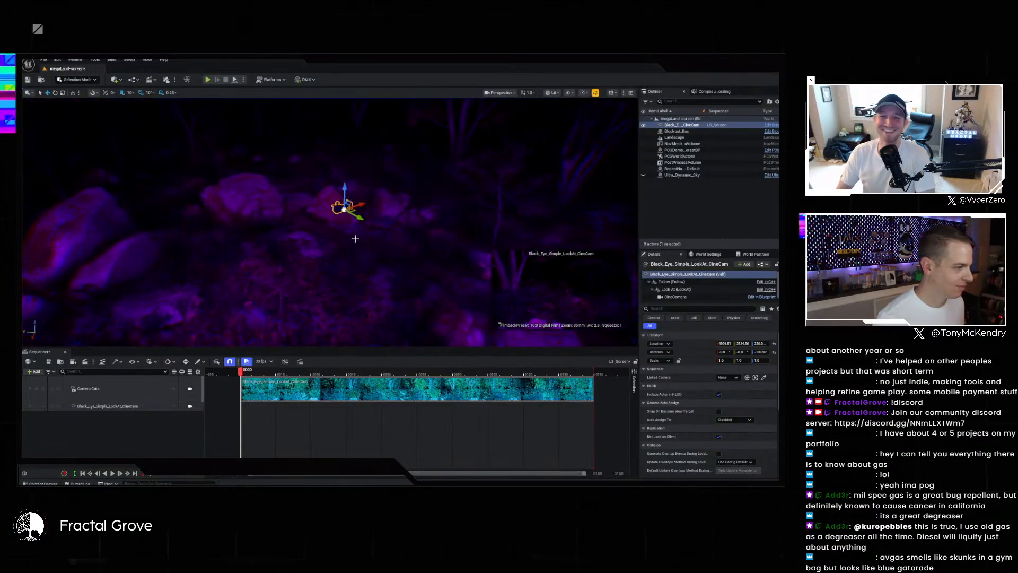
pyautogui.hotkey('ctrl', 'z')
pyautogui.moveTo(354, 237); pyautogui.dragTo(260, 239, button='right')
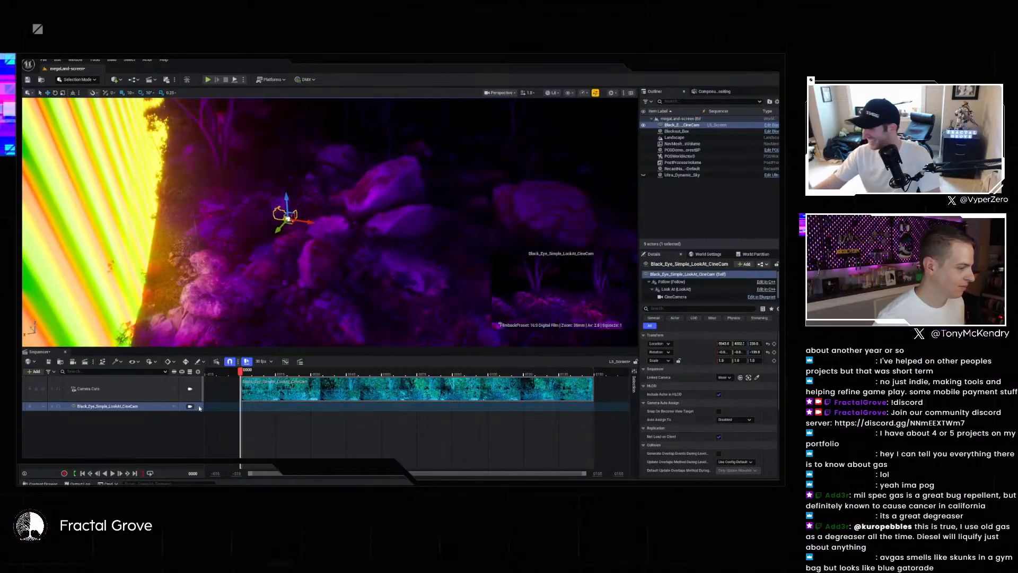
# - Add a Transform track to the cine camera and key its location at frame 0
pyautogui.click(174, 405)
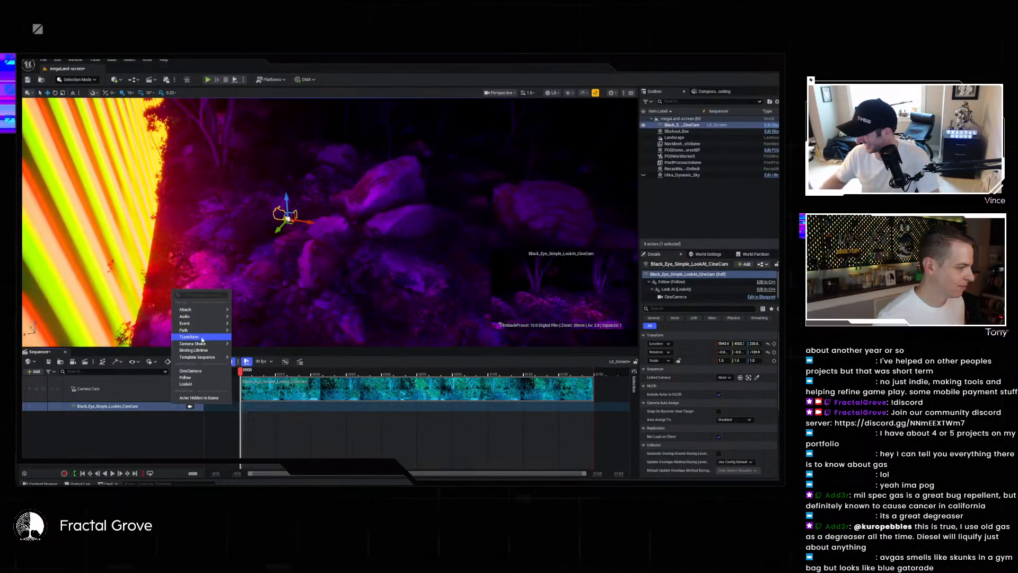
pyautogui.click(189, 336)
pyautogui.click(71, 415)
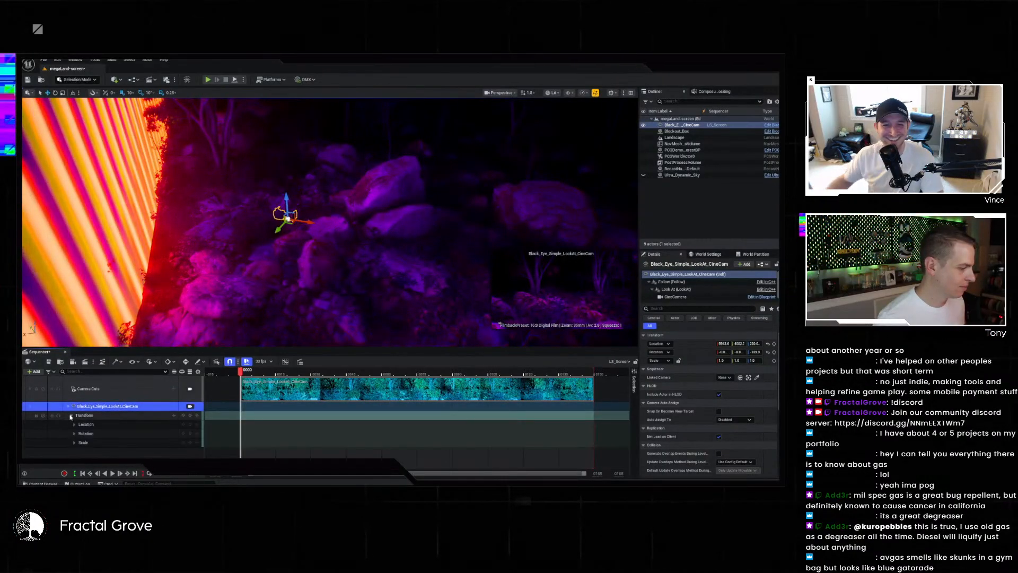
pyautogui.click(190, 425)
# - Move the cine camera away from the LED wall without keying it, and scrub the playhead to the sequence's end
pyautogui.moveTo(289, 218); pyautogui.dragTo(597, 244)
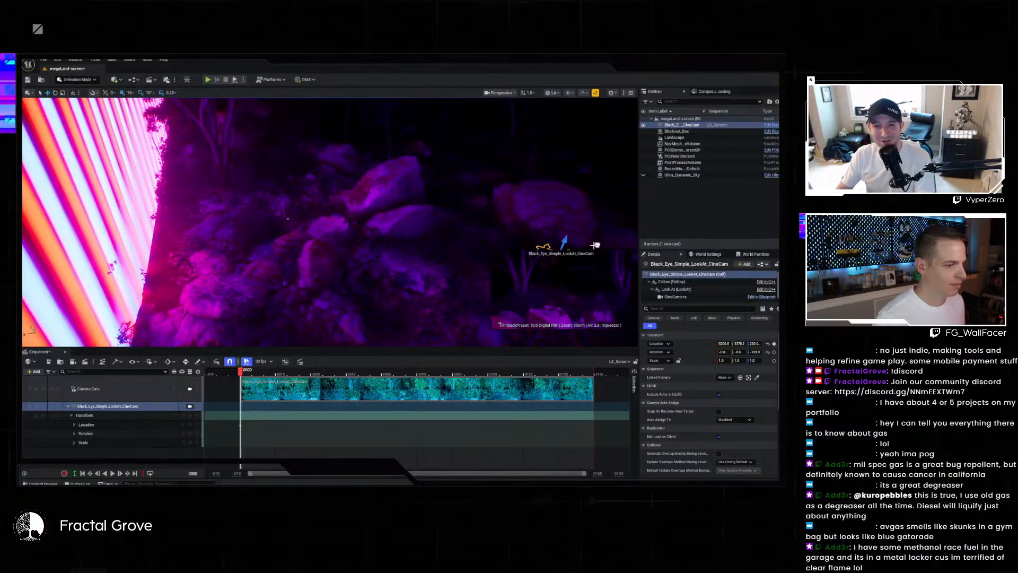
pyautogui.moveTo(444, 257); pyautogui.dragTo(537, 245, button='right')
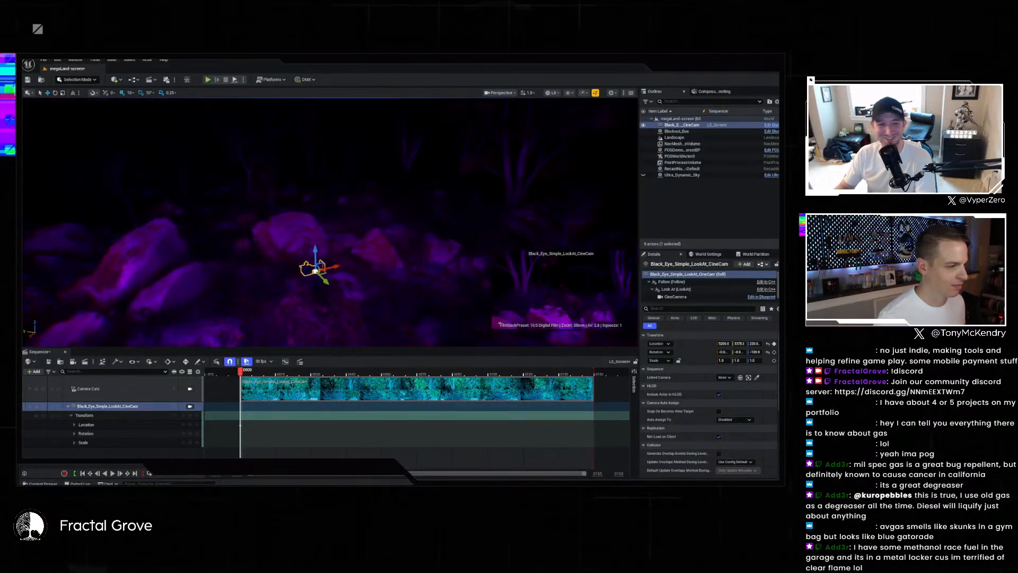
pyautogui.moveTo(336, 268); pyautogui.dragTo(571, 230)
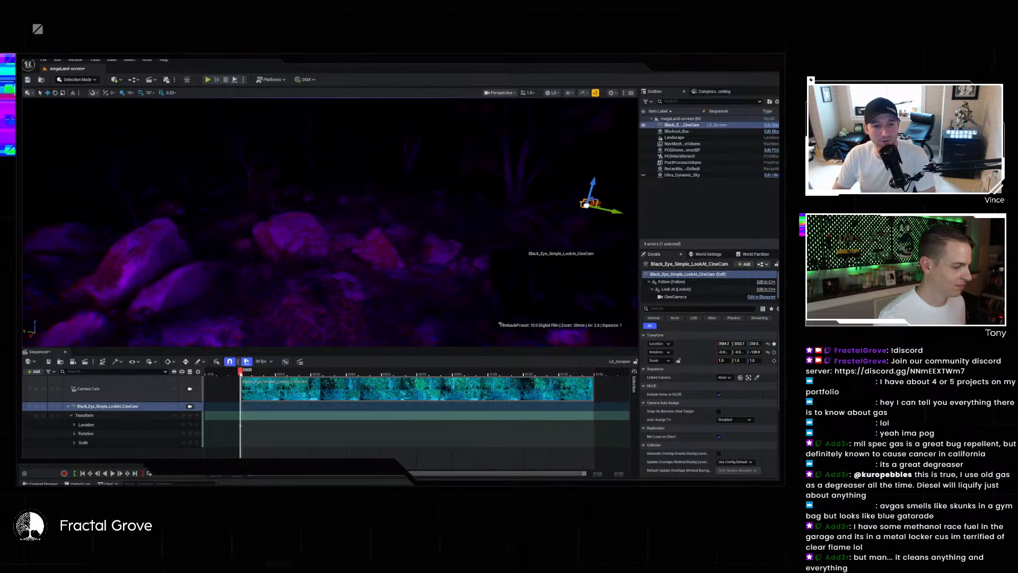
pyautogui.moveTo(240, 372); pyautogui.dragTo(396, 371)
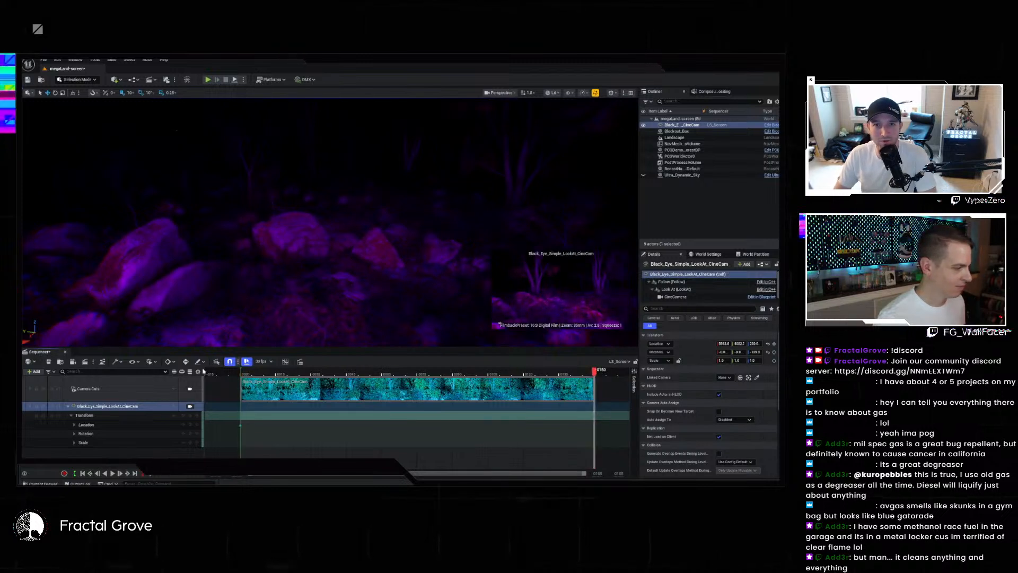
# - Set the sequence's playback end to frame 600
pyautogui.click(150, 362)
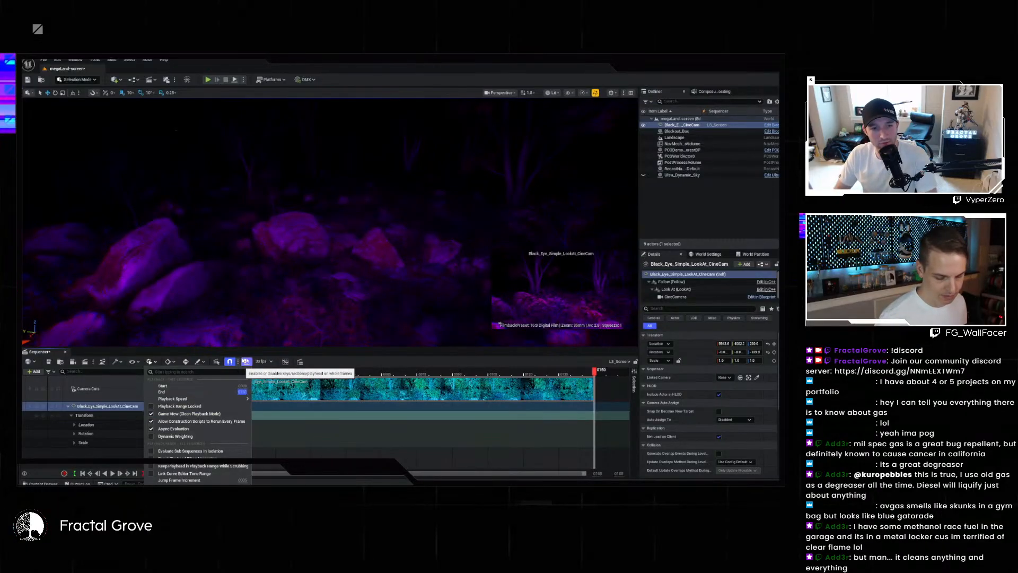
pyautogui.write('600')
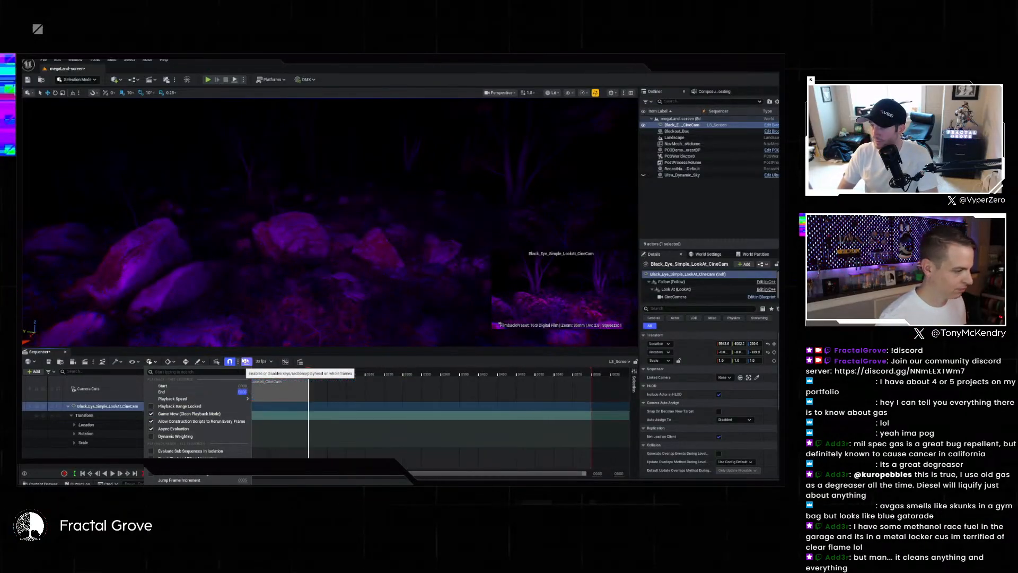
pyautogui.press('Return')
# - Change the sequence's frame rate to 60 fps and extend the camera cut section to the playback end
pyautogui.click(260, 361)
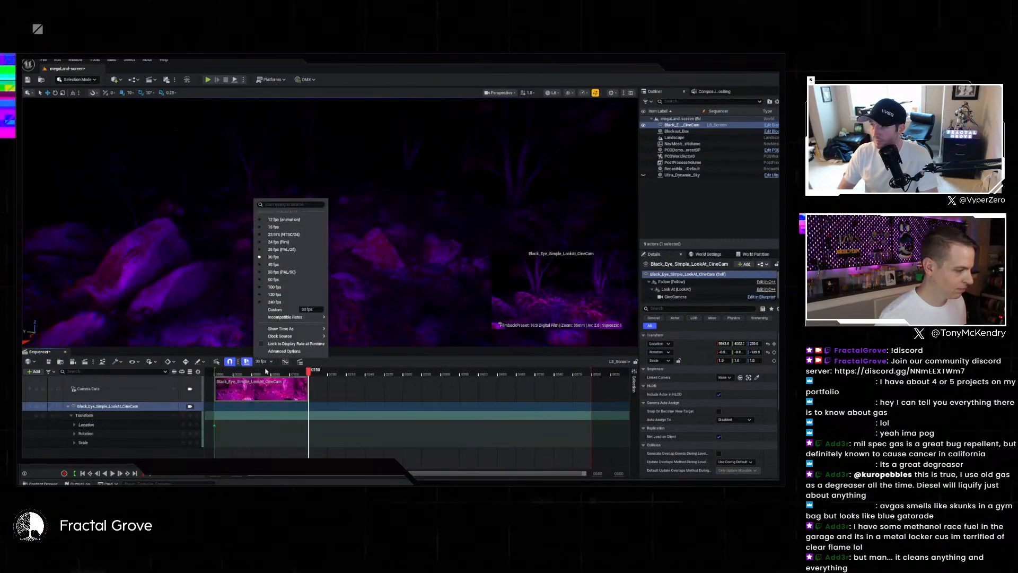
pyautogui.click(286, 273)
pyautogui.moveTo(305, 391); pyautogui.dragTo(591, 390)
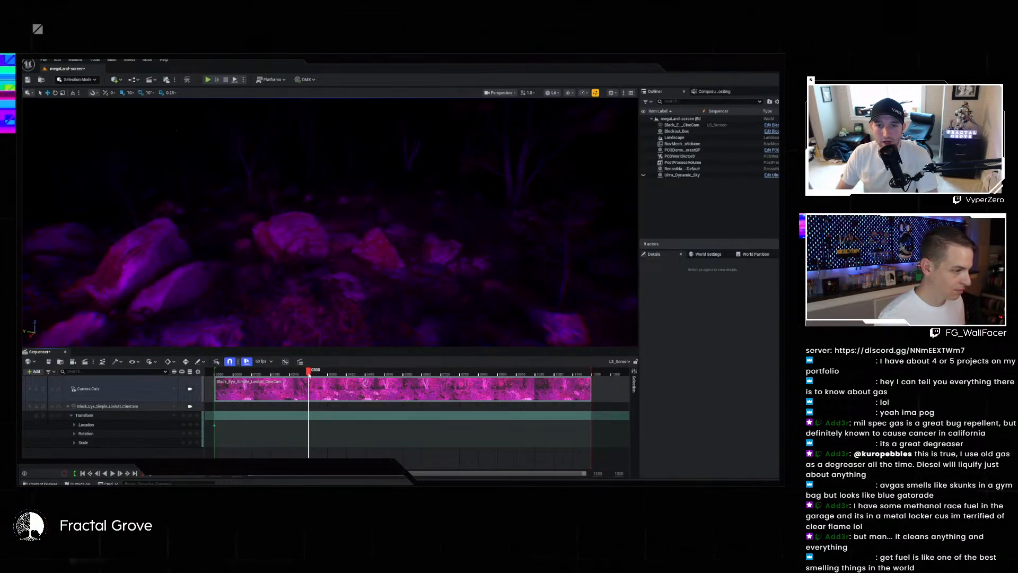
# - At frame 1200, move the cine camera far into the forest, key its location, and set that key to Cubic (Auto) interpolation
pyautogui.moveTo(587, 387); pyautogui.dragTo(594, 387)
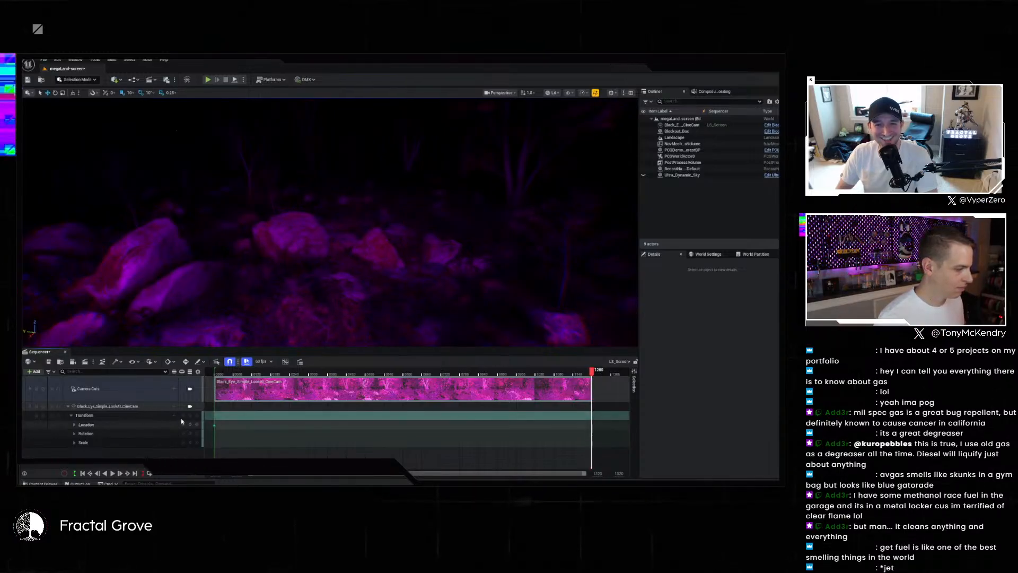
pyautogui.click(696, 125)
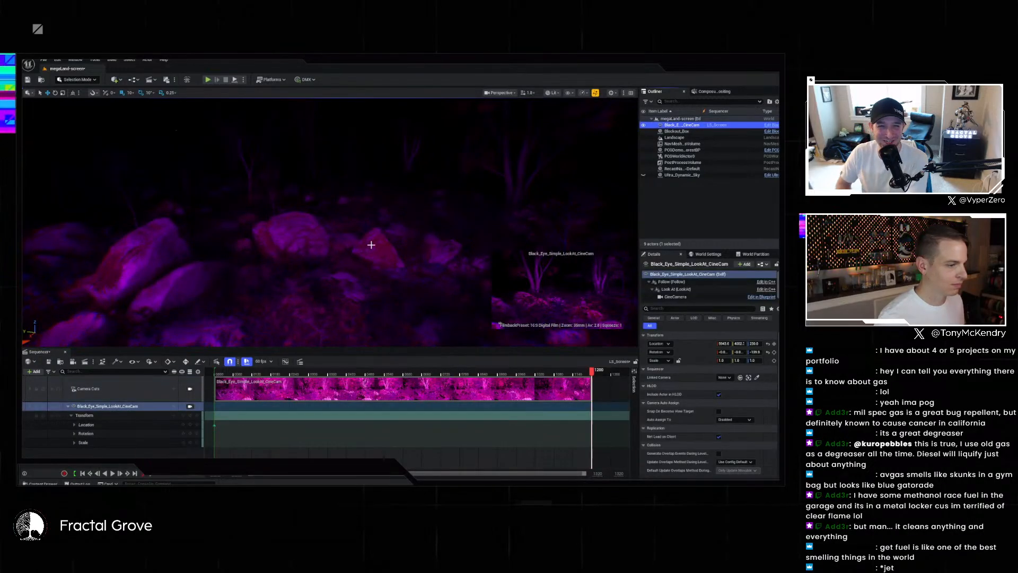
pyautogui.moveTo(254, 304)
pyautogui.mouseDown(button='right')
pyautogui.moveTo(143, 304)
pyautogui.moveTo(255, 304)
pyautogui.moveTo(244, 335)
pyautogui.moveTo(223, 303)
pyautogui.moveTo(253, 303)
pyautogui.mouseUp(button='right')
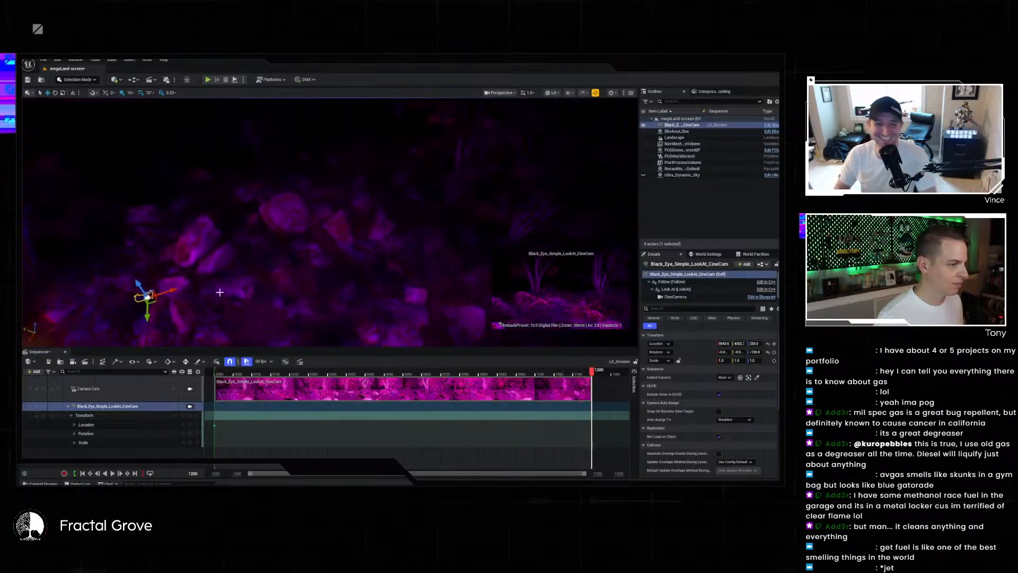
pyautogui.moveTo(175, 292); pyautogui.dragTo(554, 162)
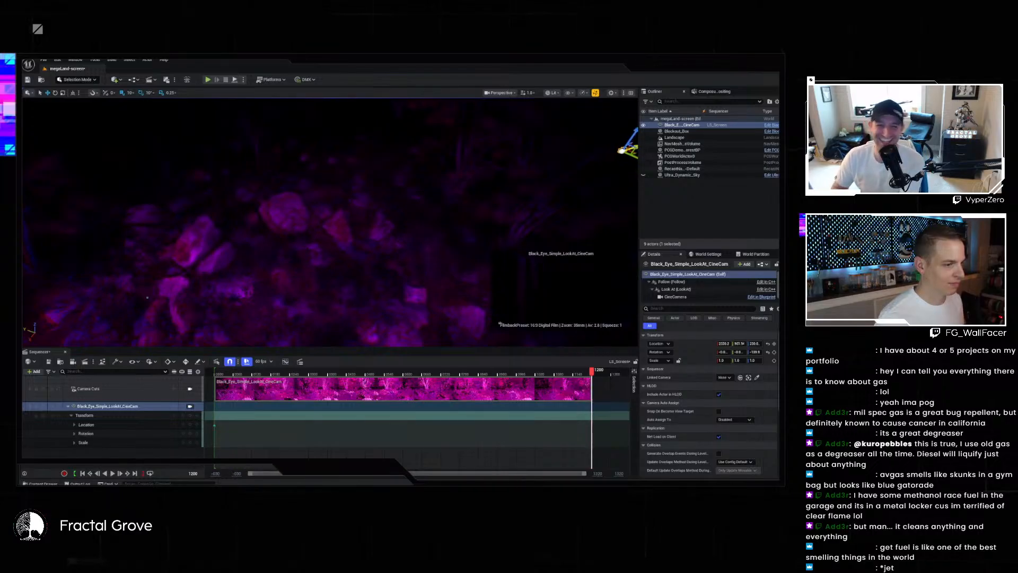
pyautogui.moveTo(635, 140); pyautogui.dragTo(686, 127, button='right')
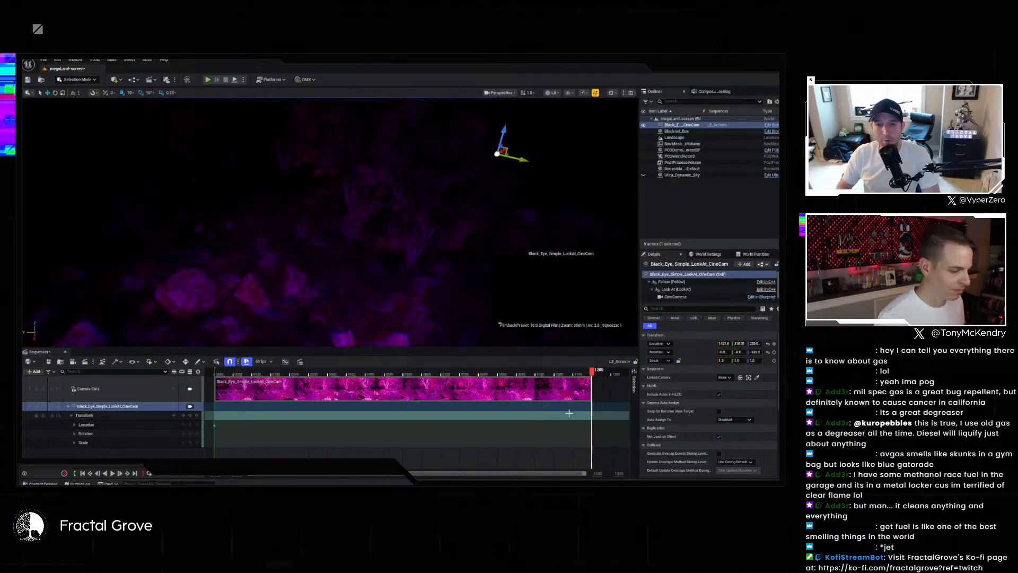
pyautogui.click(190, 426)
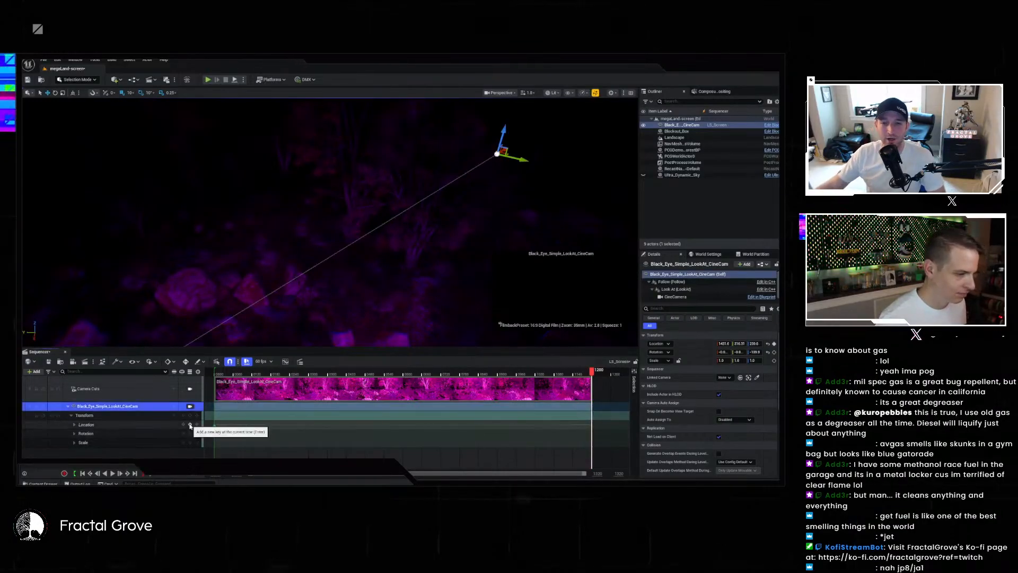
pyautogui.rightClick(592, 425)
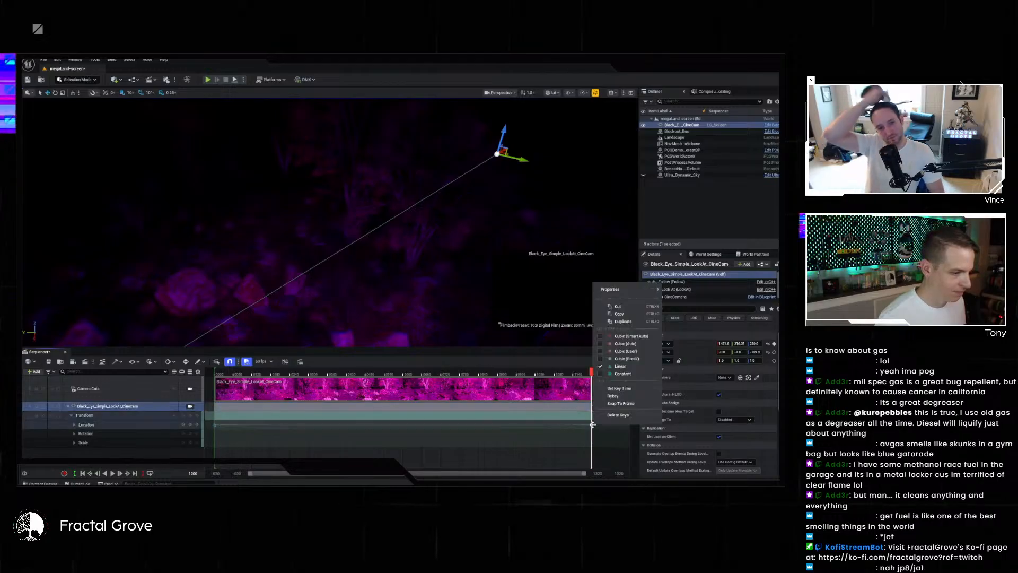
pyautogui.click(605, 344)
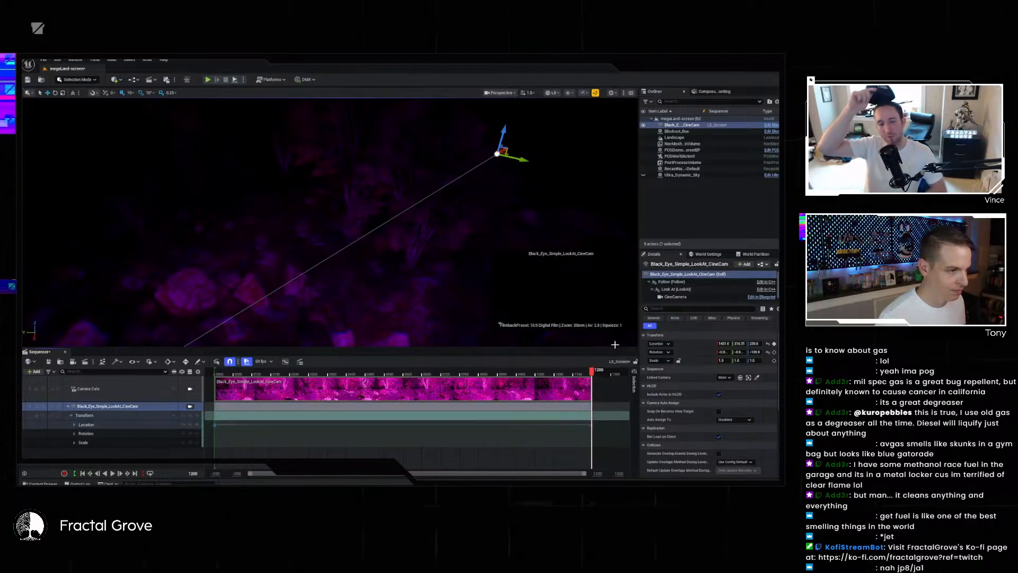
# - Play the sequence from the start to review the cine camera's move through the forest
pyautogui.click(217, 374)
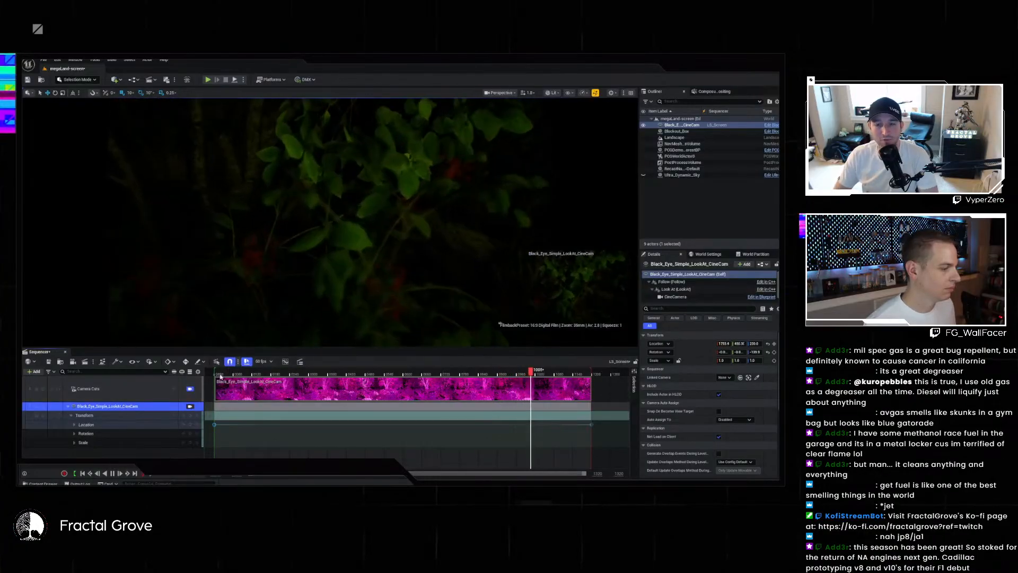
pyautogui.press('space')
pyautogui.press('space')
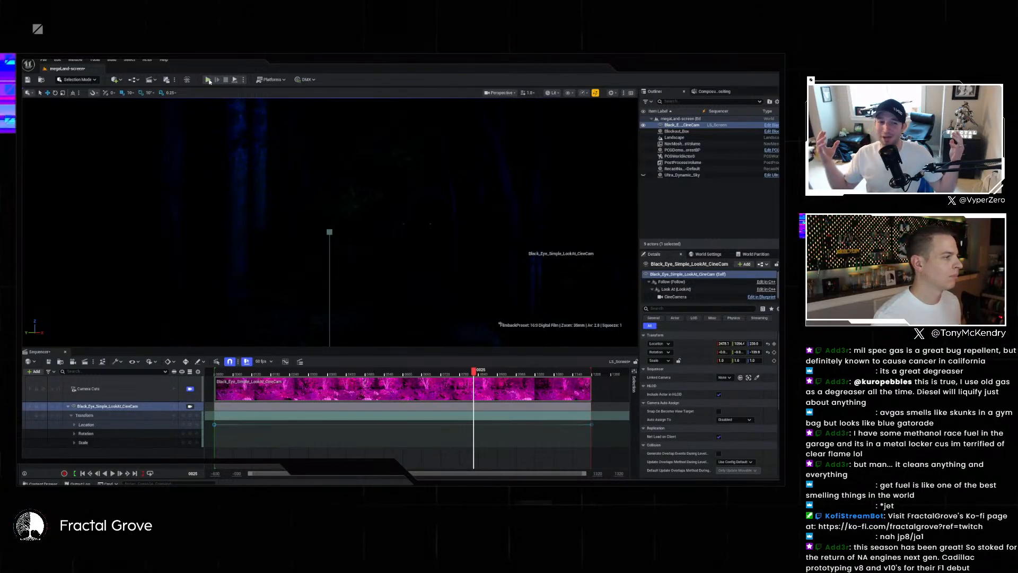
# - Replay the sequence from the start and compare the camera-cut view with a free view of the forest and screen wall
pyautogui.click(217, 371)
pyautogui.press('space')
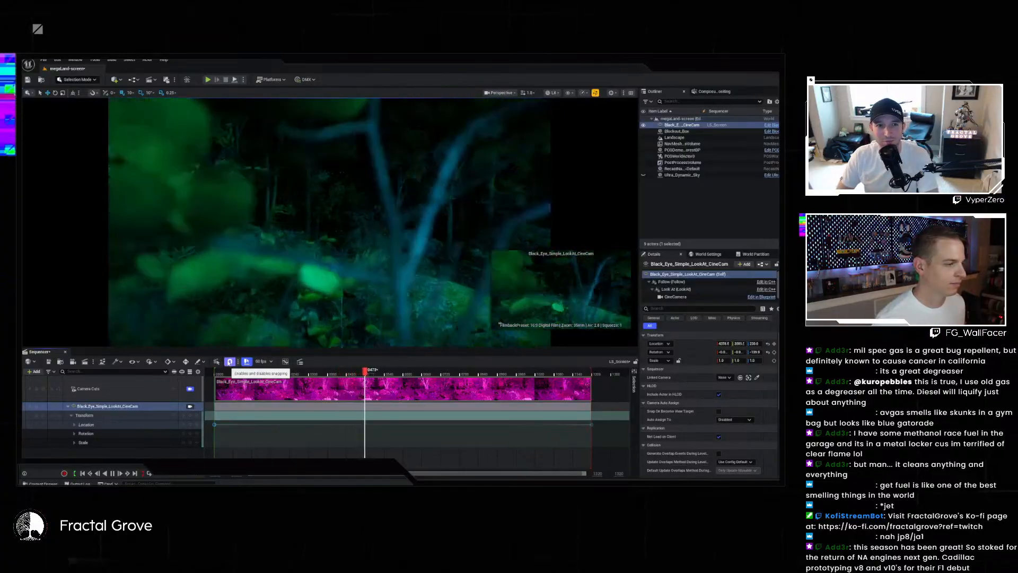
pyautogui.click(189, 389)
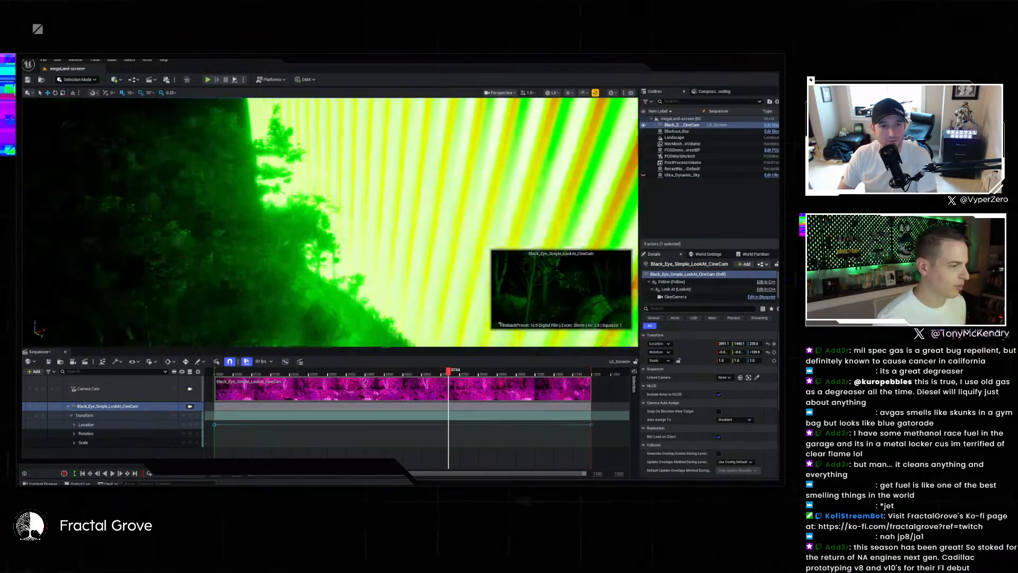
pyautogui.moveTo(329, 223); pyautogui.dragTo(233, 218, button='right')
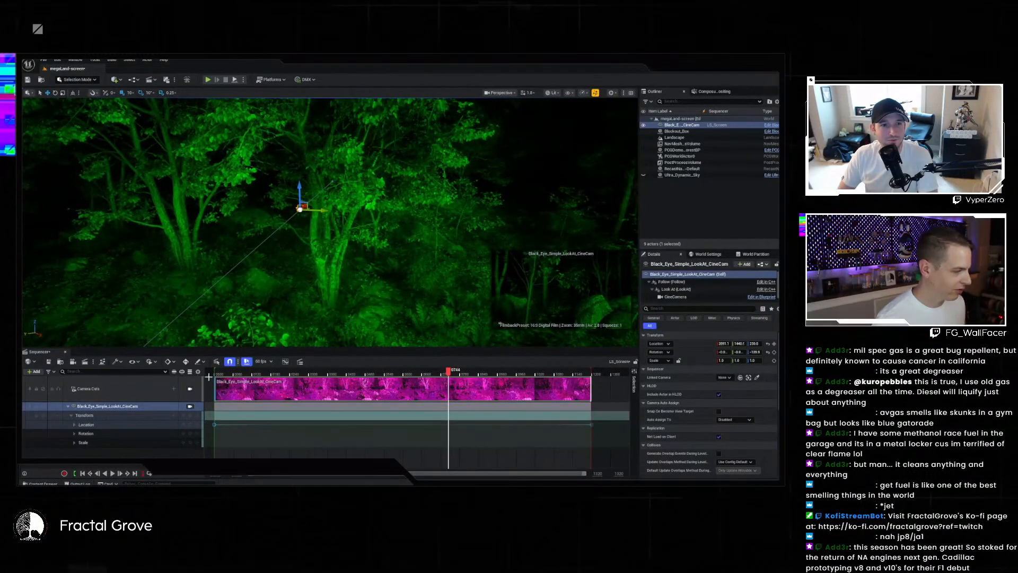
pyautogui.click(190, 389)
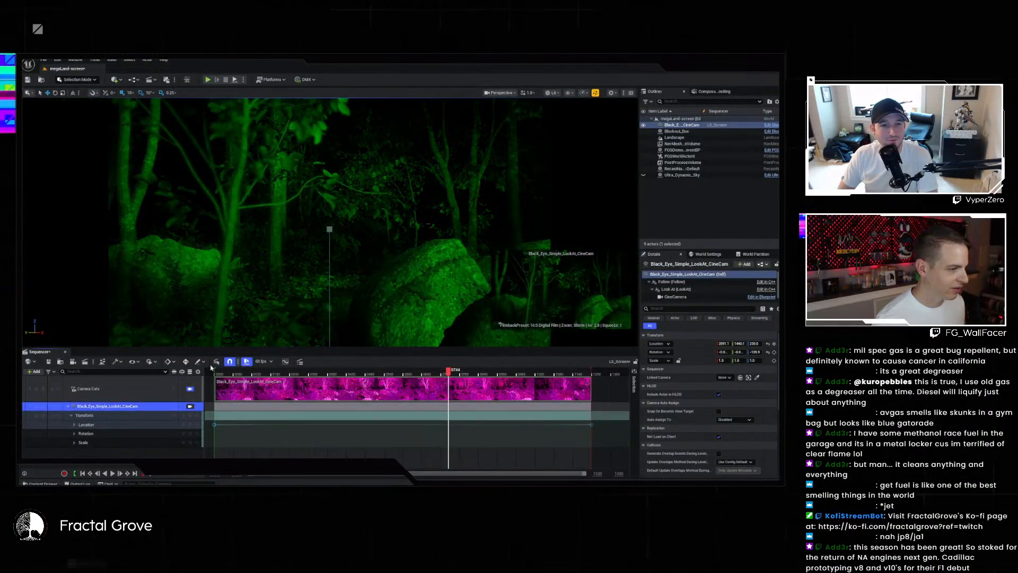
# - Save the megaLand-screen level and open the recent megaLand-opal level
pyautogui.click(44, 60)
pyautogui.moveTo(128, 104)
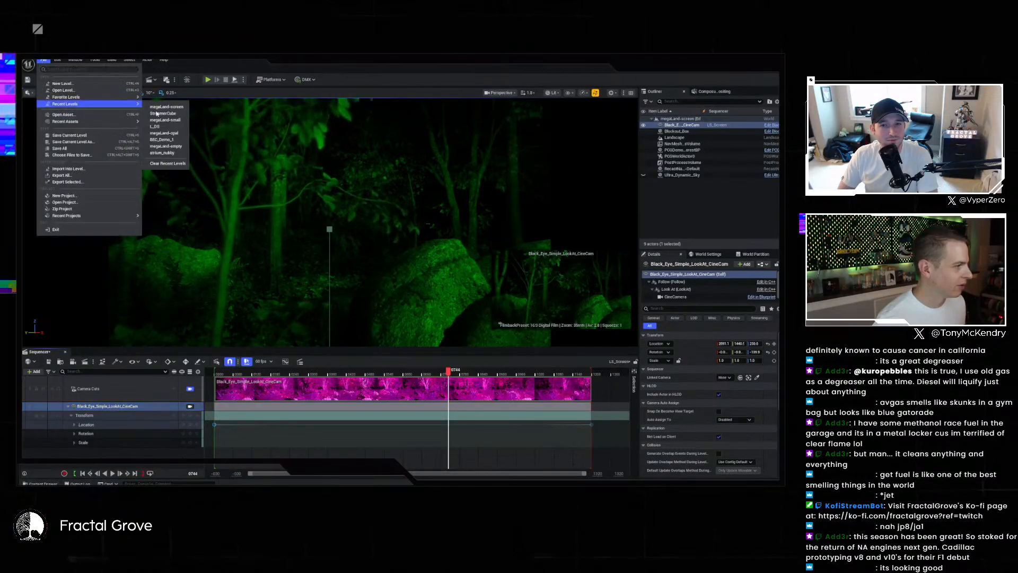
pyautogui.click(173, 133)
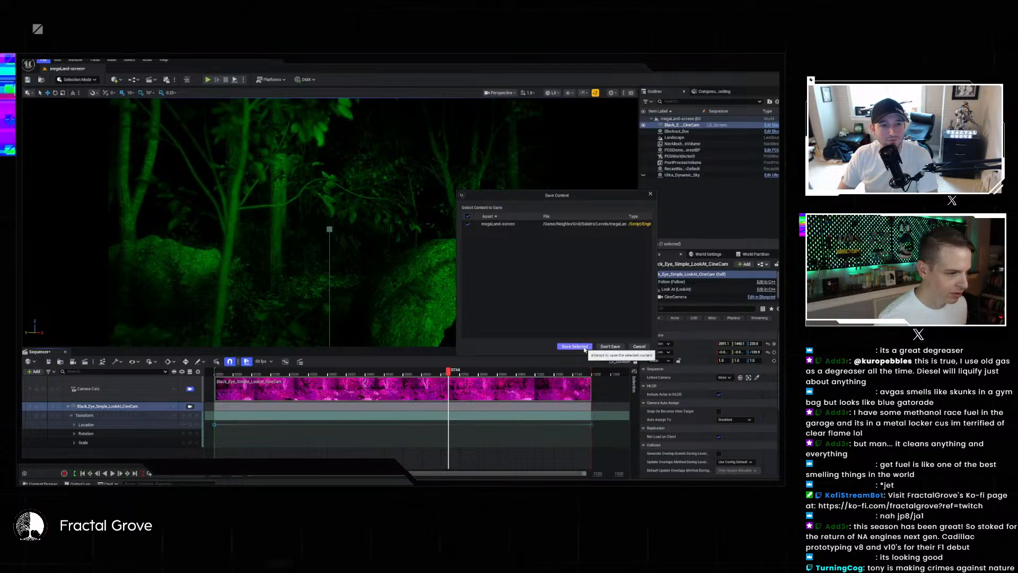
pyautogui.click(580, 347)
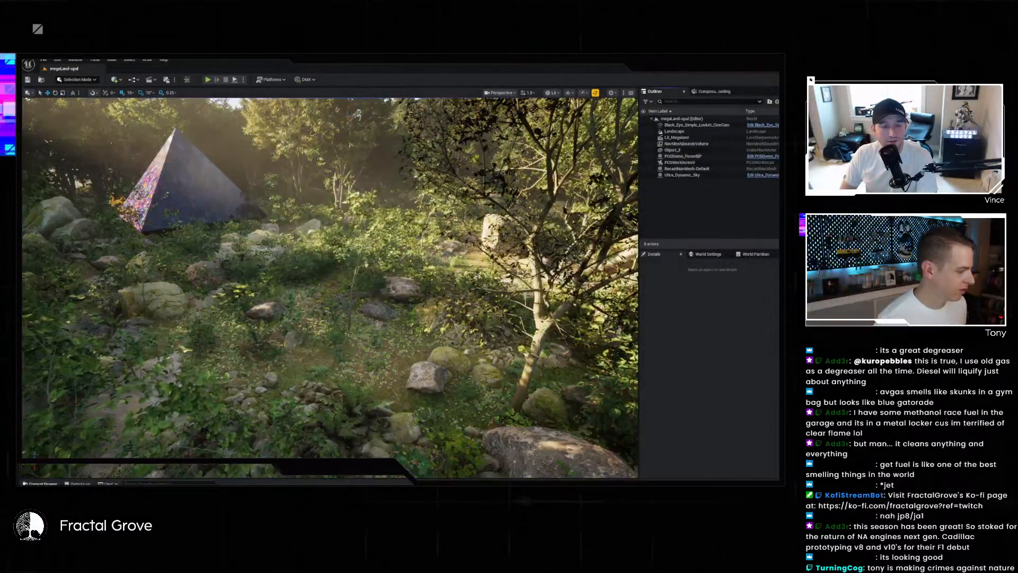
# - Open the LS_Megaland level sequence from the MegaLand maps folder
pyautogui.hotkey('ctrl', 'space')
pyautogui.click(174, 394)
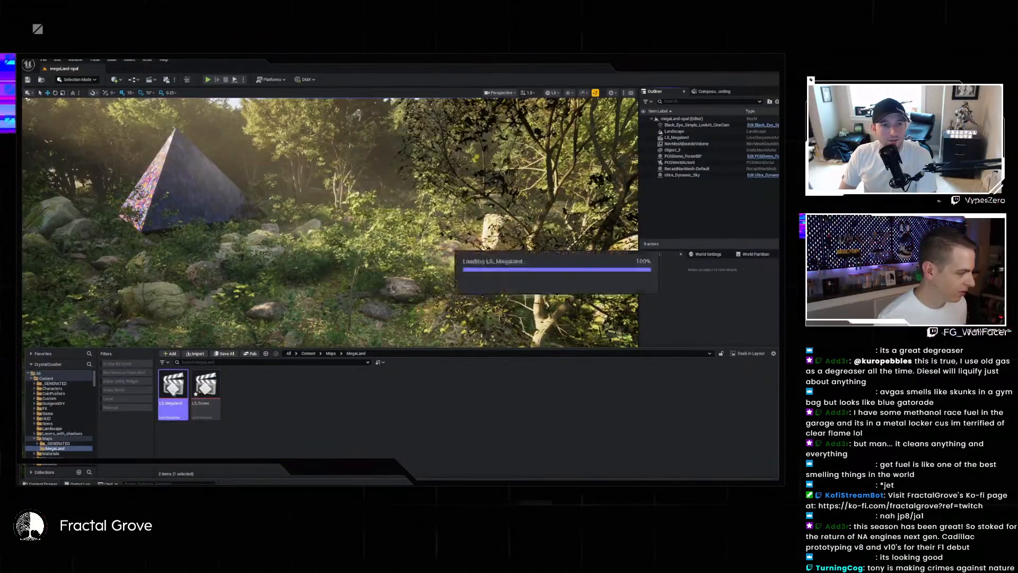
pyautogui.doubleClick(173, 390)
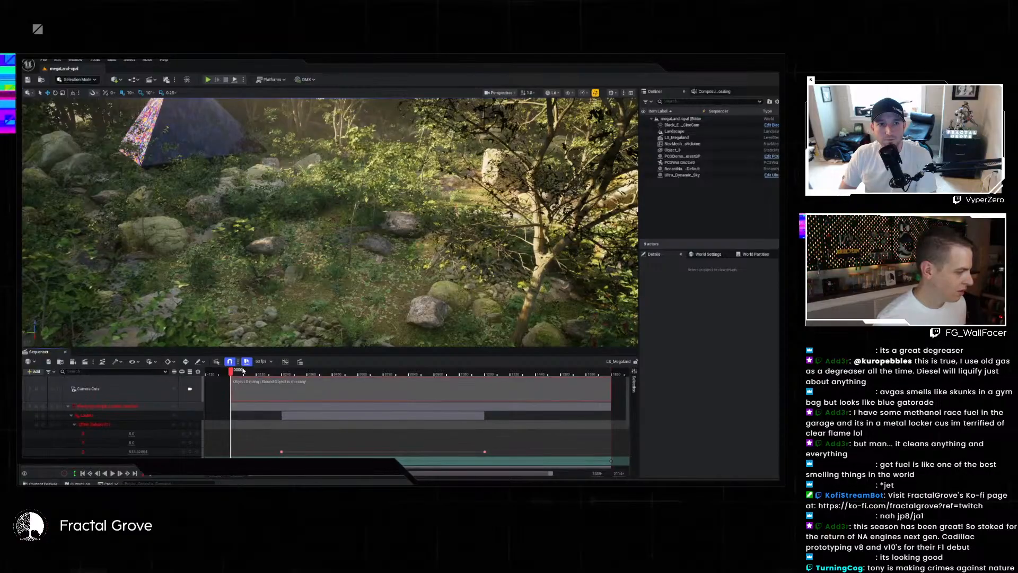
# - Reassign the sequence's broken camera binding to the level's Black_Eye_Simple_LookAt_CineCam actor
pyautogui.click(682, 125)
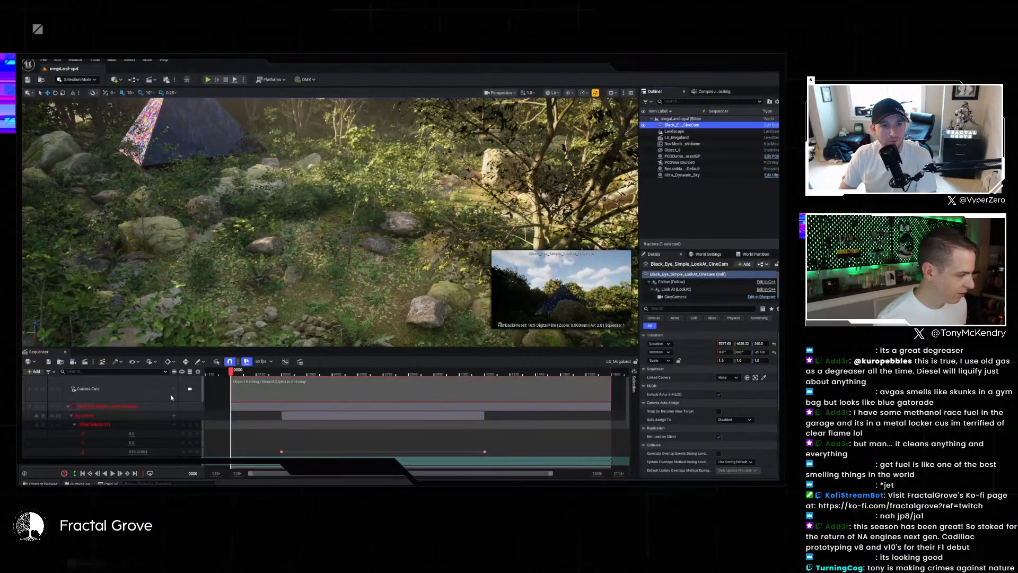
pyautogui.click(134, 407)
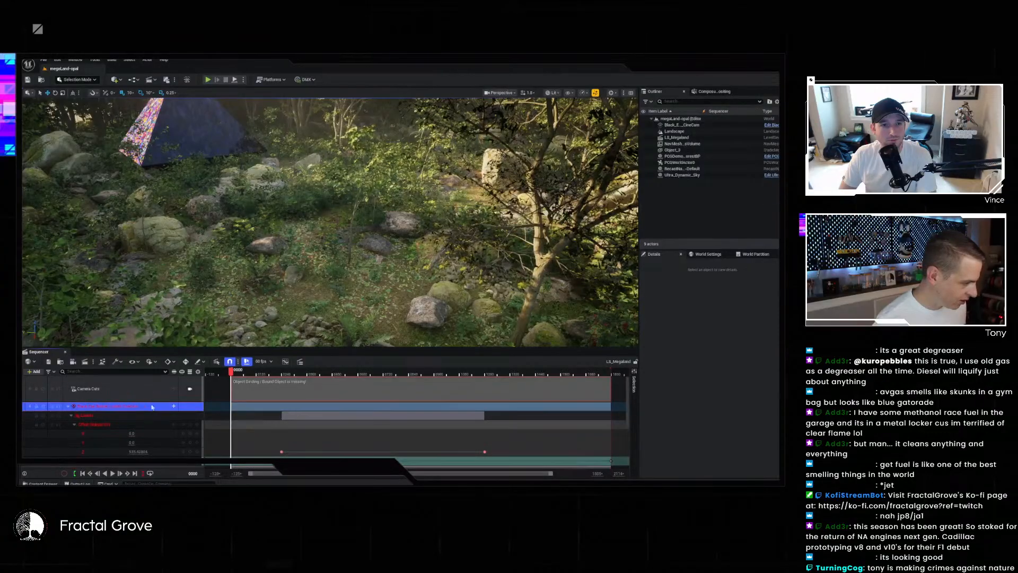
pyautogui.rightClick(144, 411)
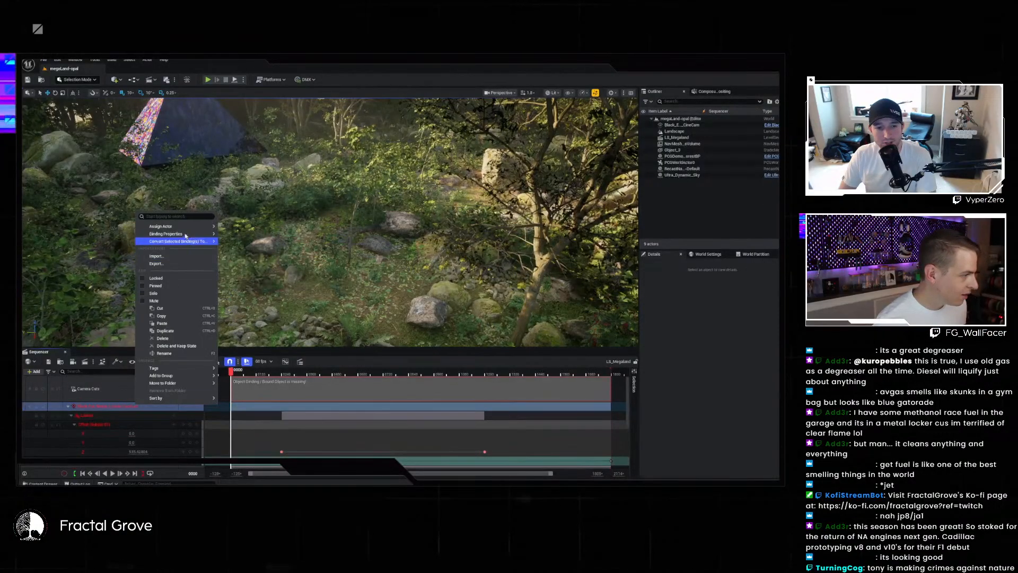
pyautogui.moveTo(181, 226)
pyautogui.click(269, 283)
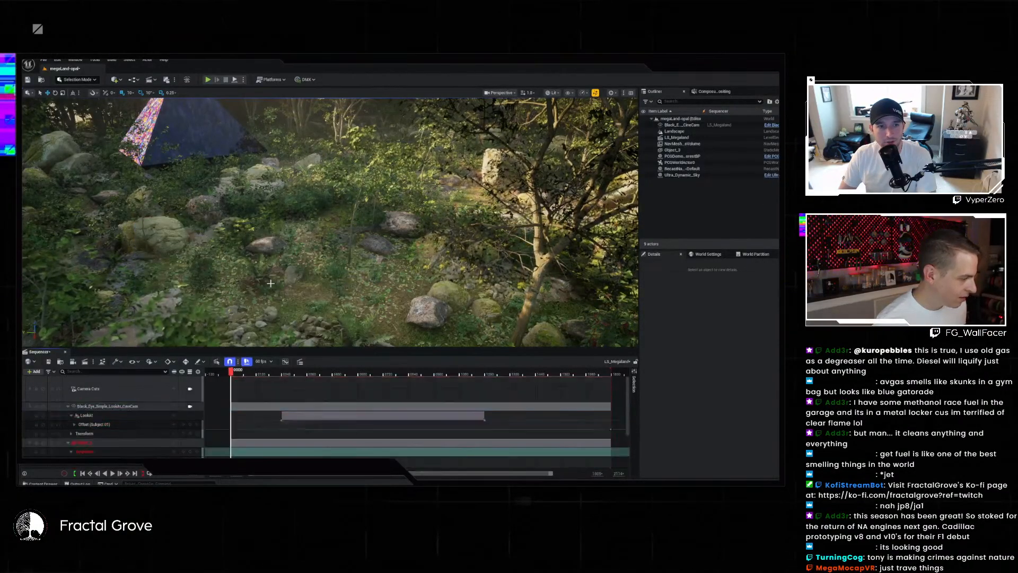
# - Reassign the sequence's broken object binding to the level's pyramid object actor
pyautogui.rightClick(158, 444)
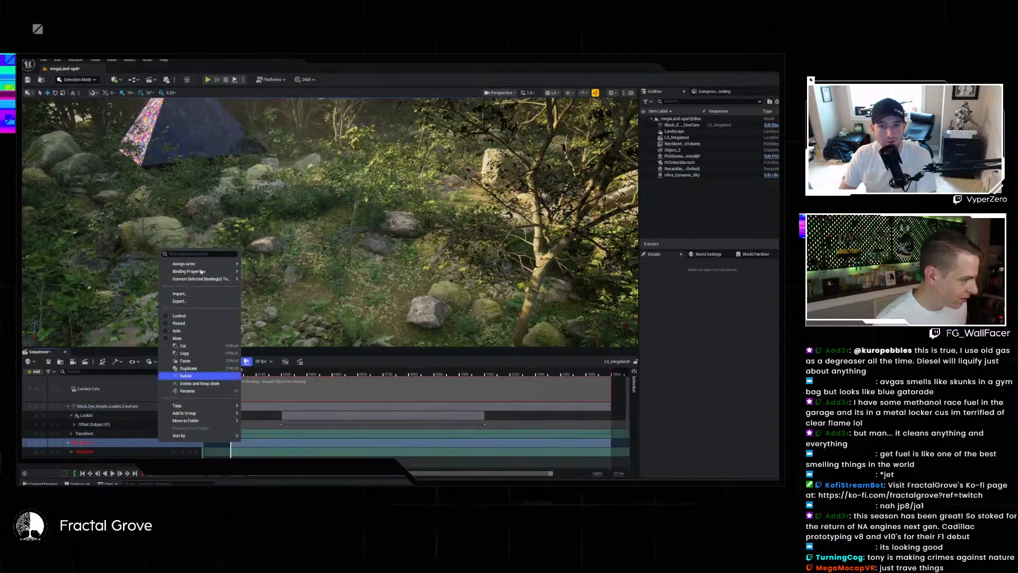
pyautogui.moveTo(201, 265)
pyautogui.click(267, 345)
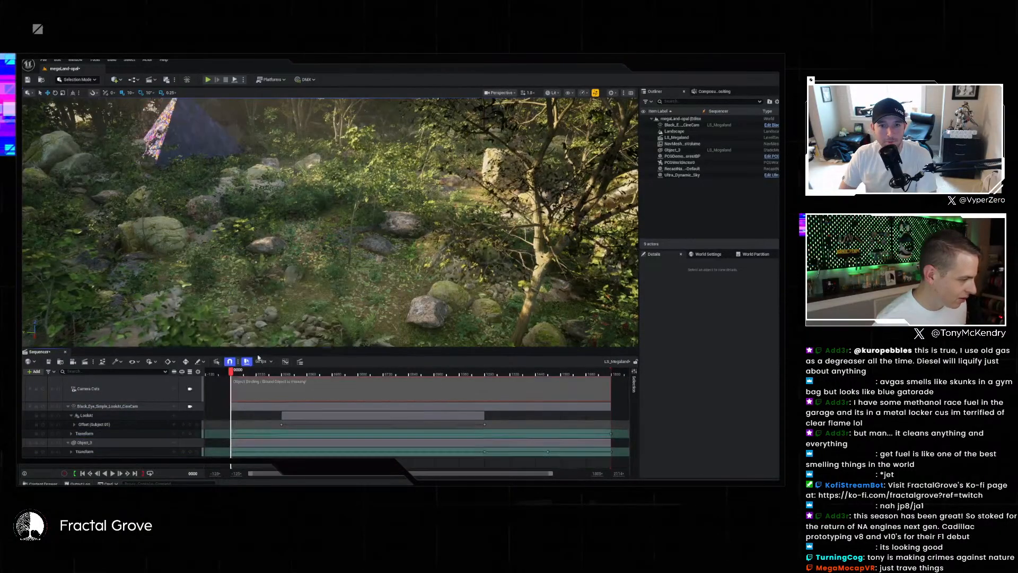
# - Try to add a Black_Eye_Simple_LookAt_CineCam cut partway into the sequence, beside the broken camera cut section
pyautogui.press('space')
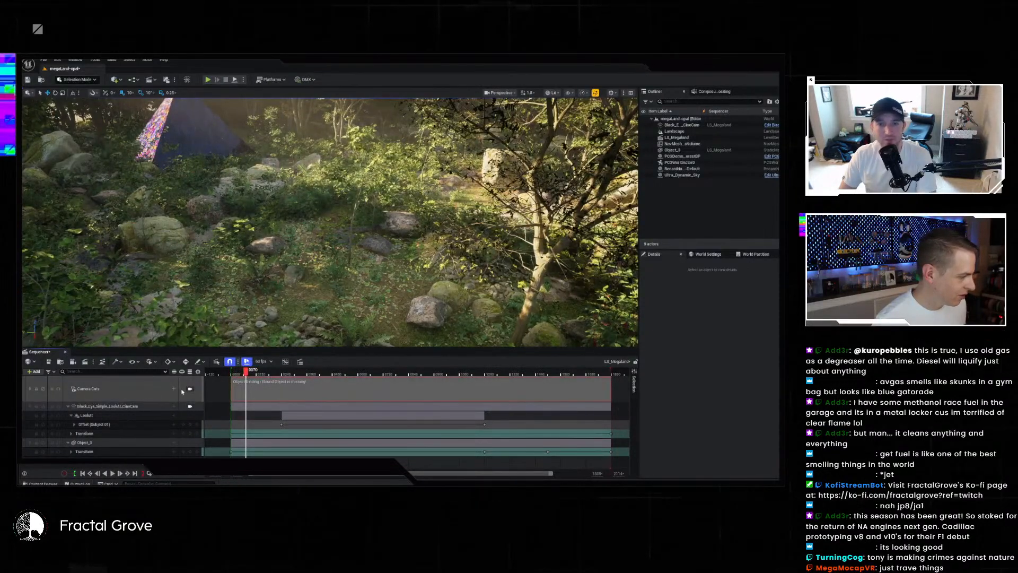
pyautogui.click(189, 389)
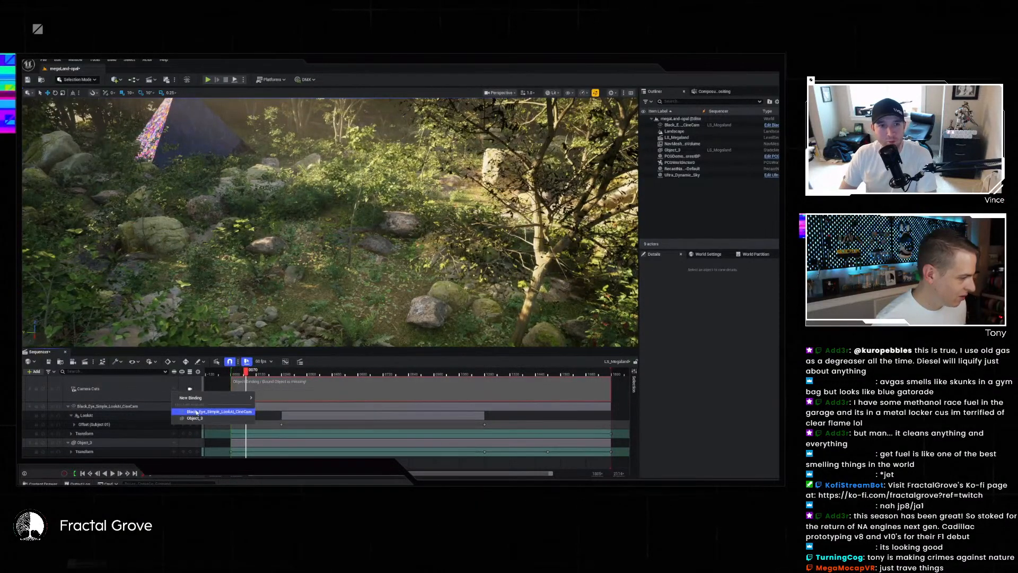
pyautogui.click(197, 412)
pyautogui.click(152, 387)
pyautogui.moveTo(248, 390); pyautogui.dragTo(242, 390)
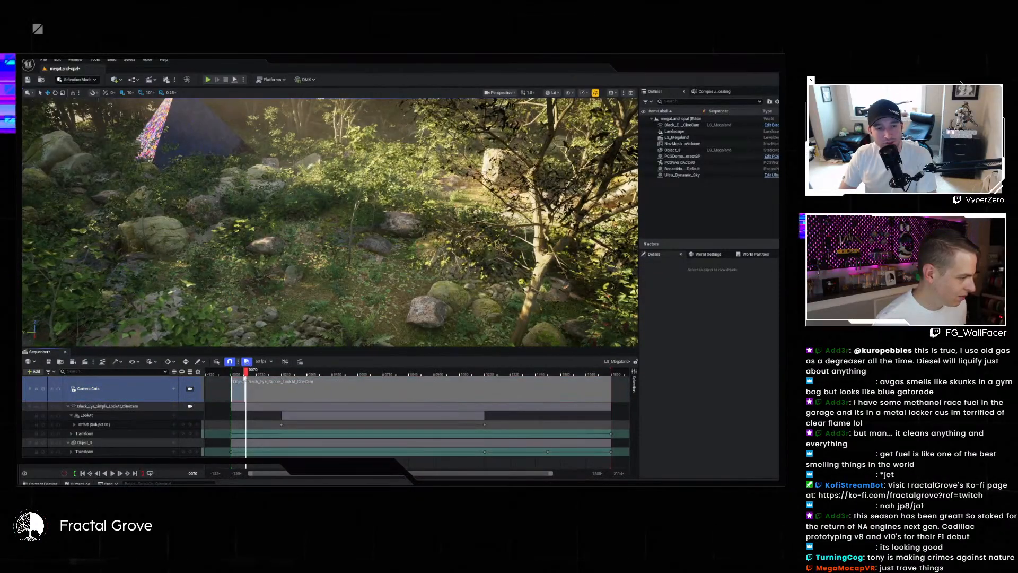
pyautogui.click(236, 373)
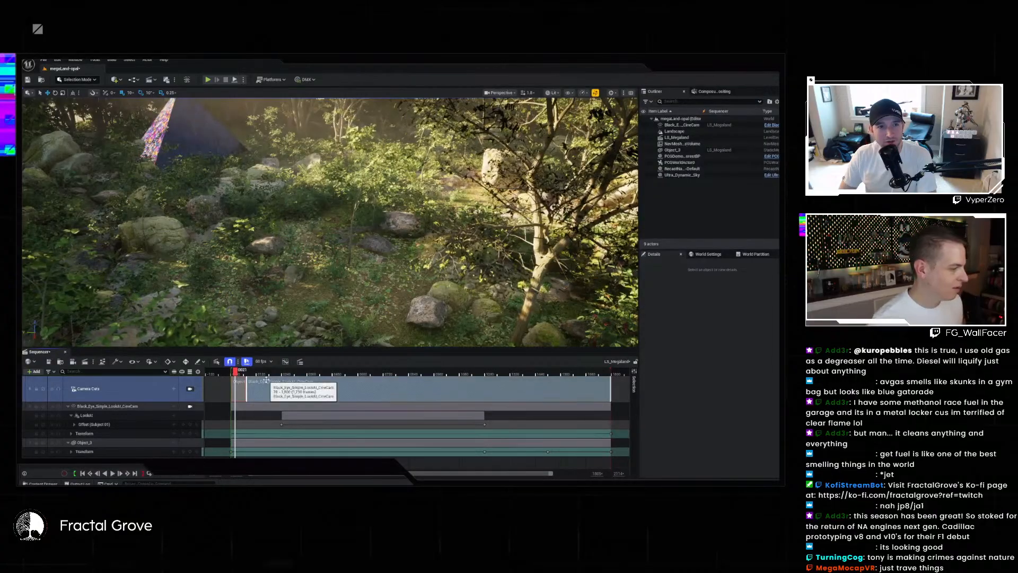
# - Delete all existing sections from the camera cuts track, including the one with the missing binding
pyautogui.click(161, 390)
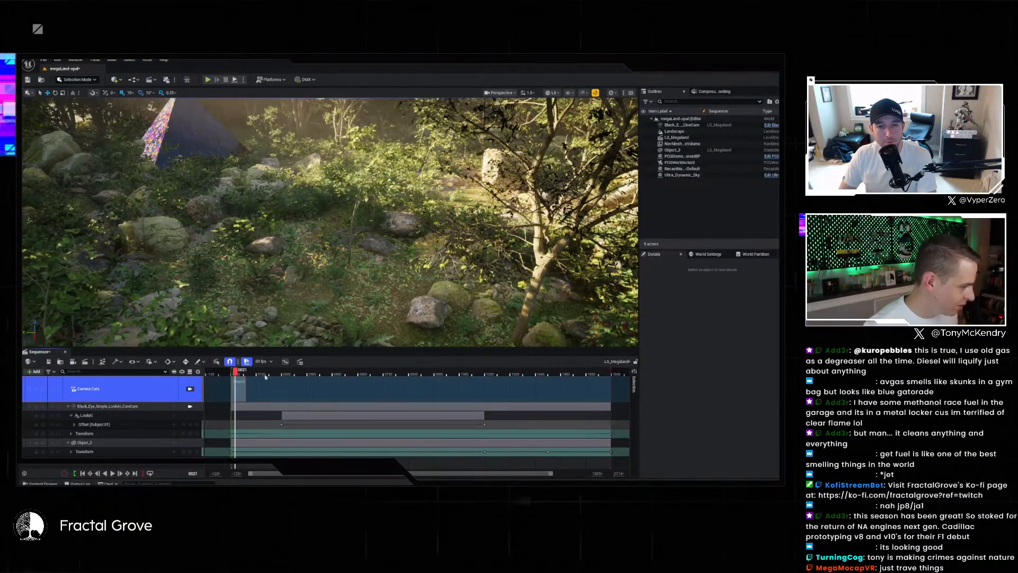
pyautogui.click(241, 392)
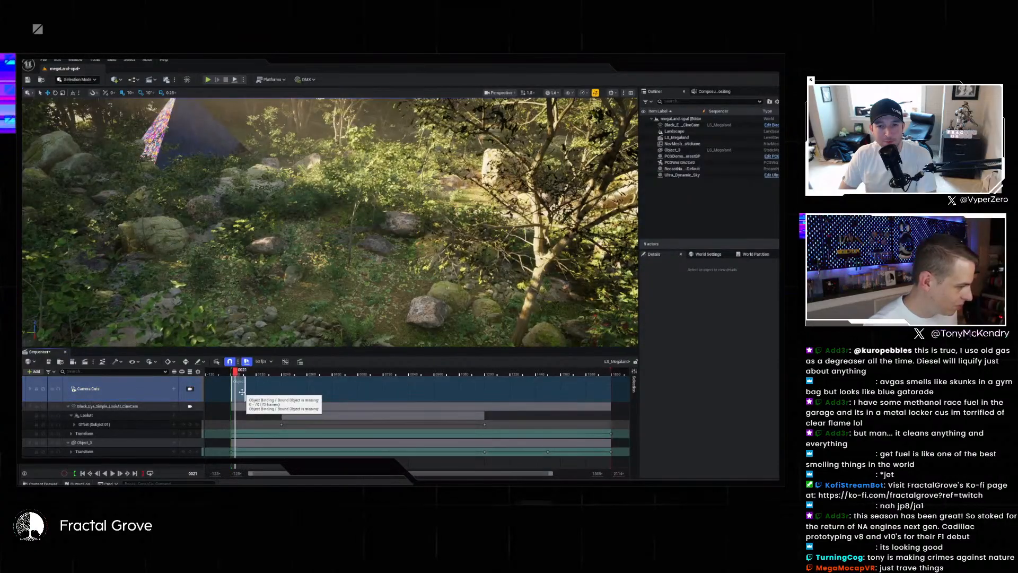
pyautogui.moveTo(241, 391); pyautogui.dragTo(235, 389)
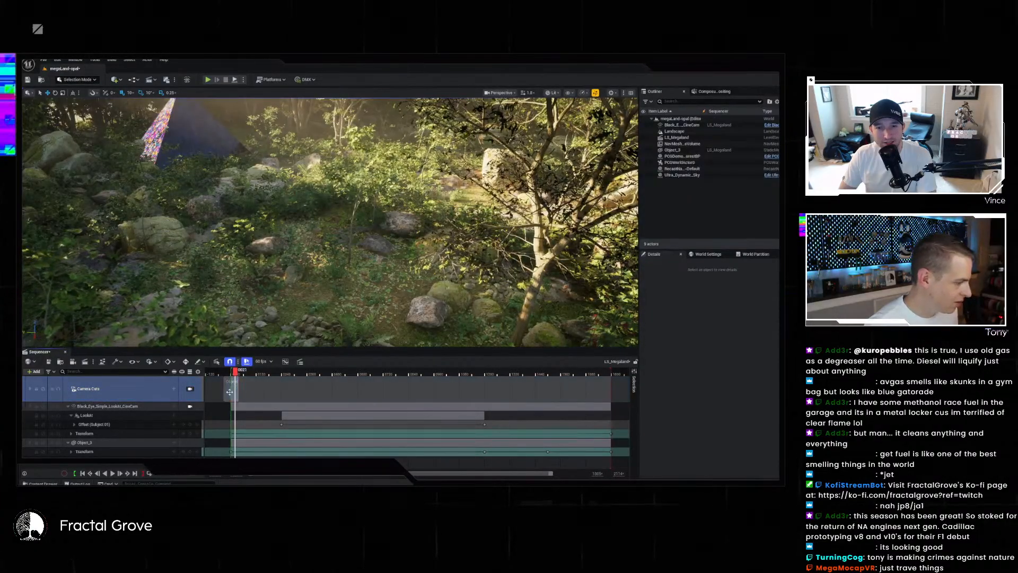
pyautogui.press('Delete')
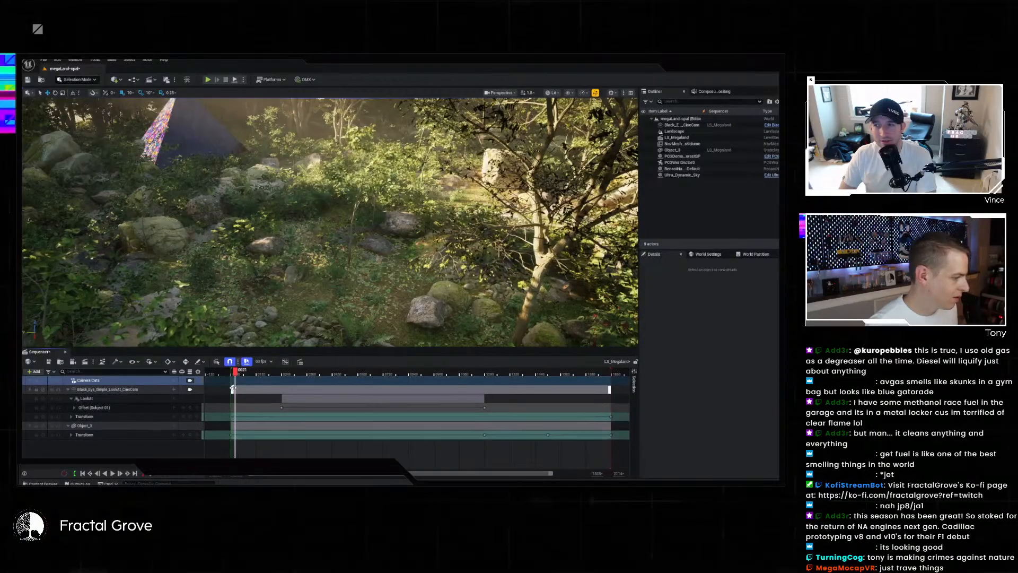
# - Add a camera cut bound to Black_Eye_Simple_LookAt_CineCam and extend its section to the end of the playback range
pyautogui.click(190, 380)
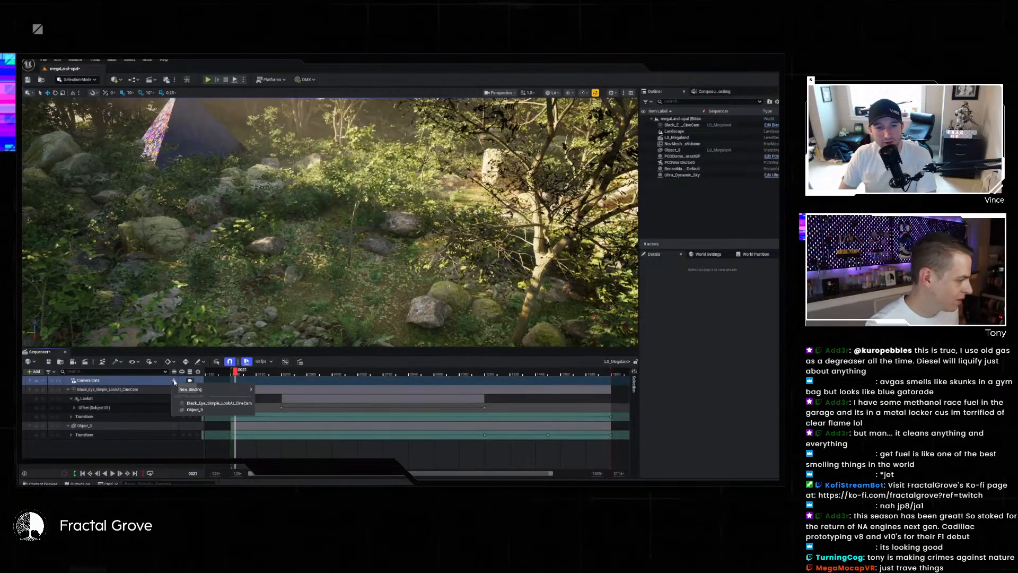
pyautogui.click(227, 404)
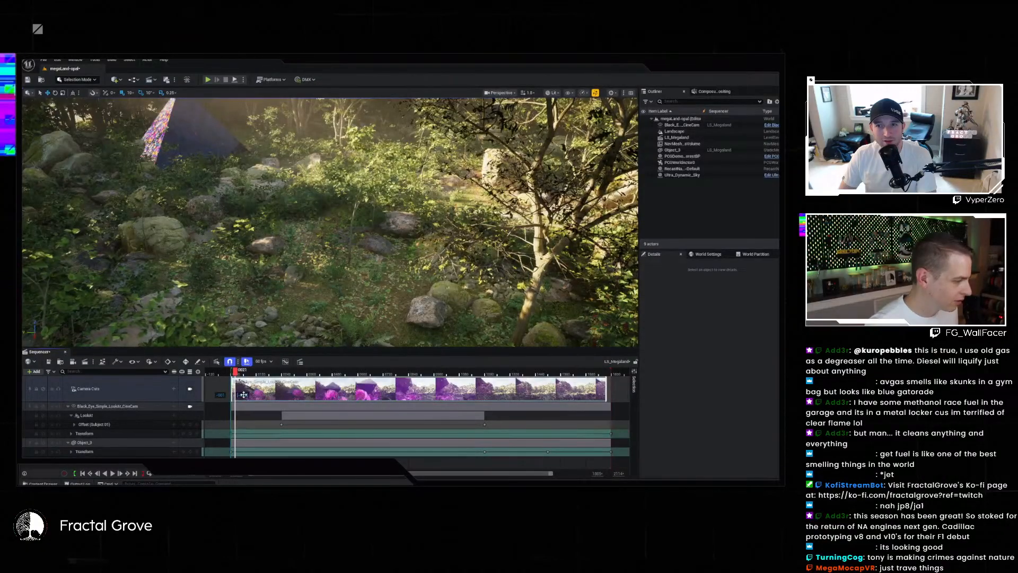
pyautogui.moveTo(607, 391); pyautogui.dragTo(611, 391)
# - Play the sequence from its start through the camera cuts to review the floating pyramid shot
pyautogui.click(230, 375)
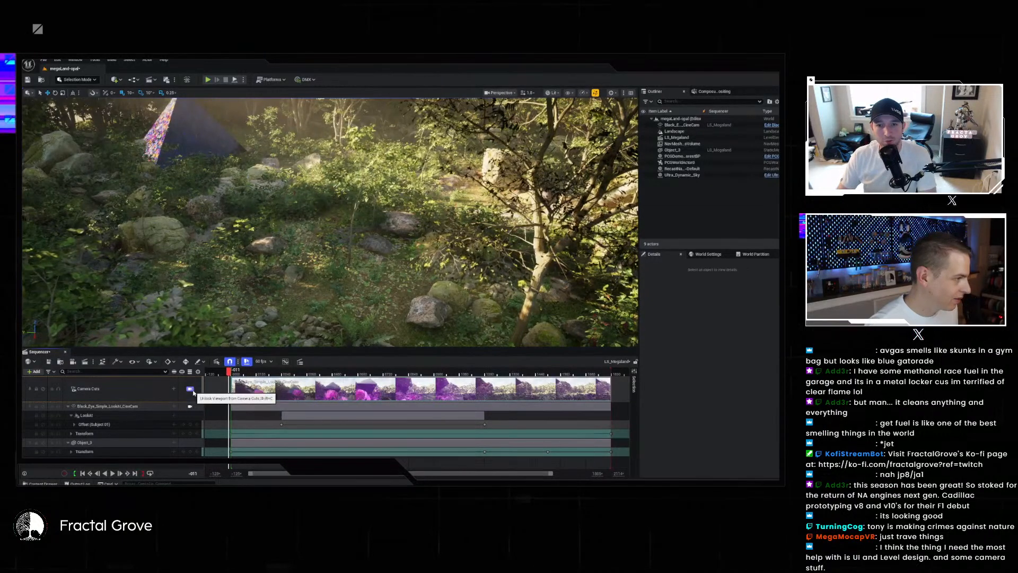
pyautogui.click(191, 391)
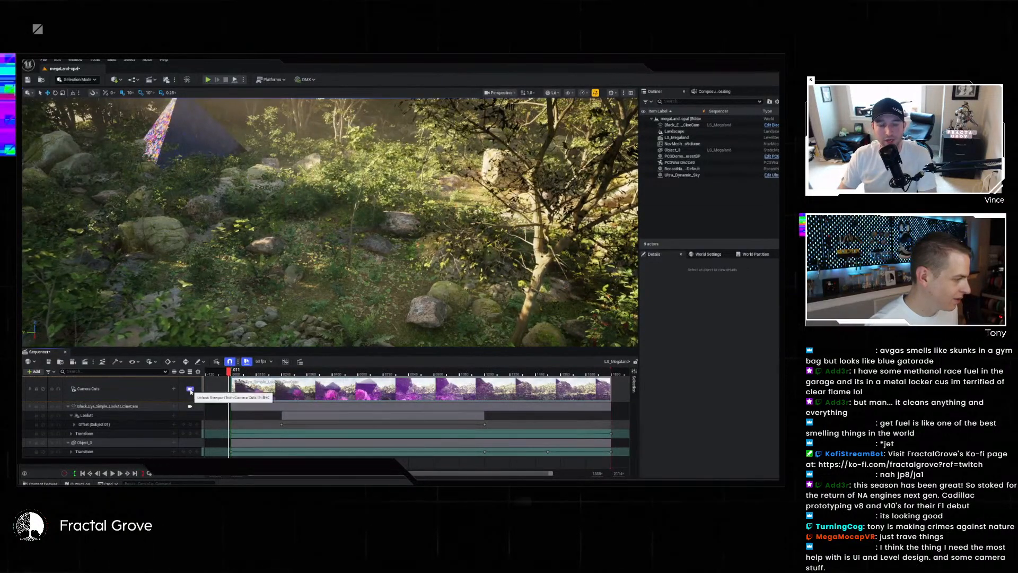
pyautogui.press('space')
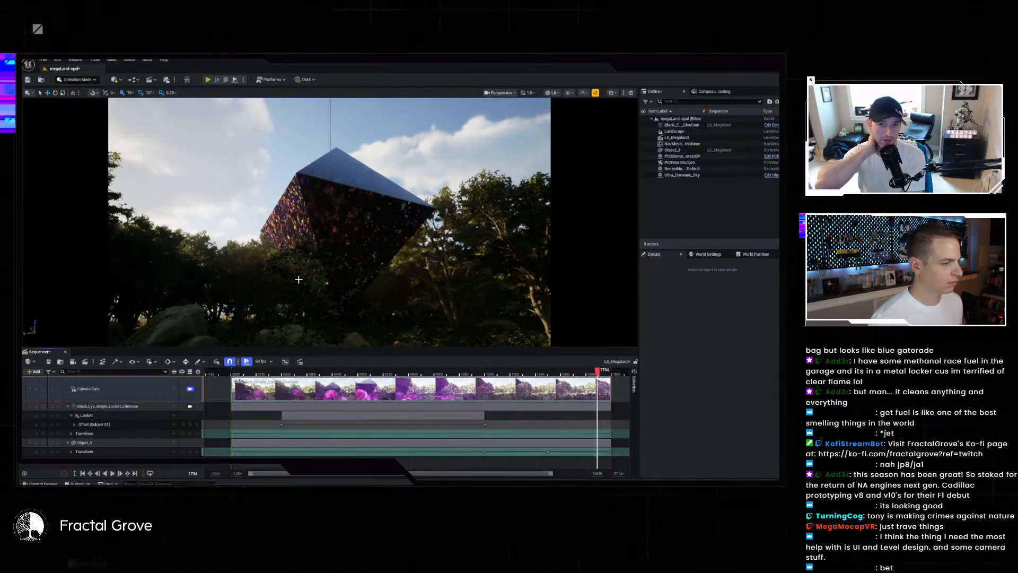
# - Save the megaLand-opal level and reopen the recent megaLand-screen level
pyautogui.click(45, 60)
pyautogui.moveTo(85, 104)
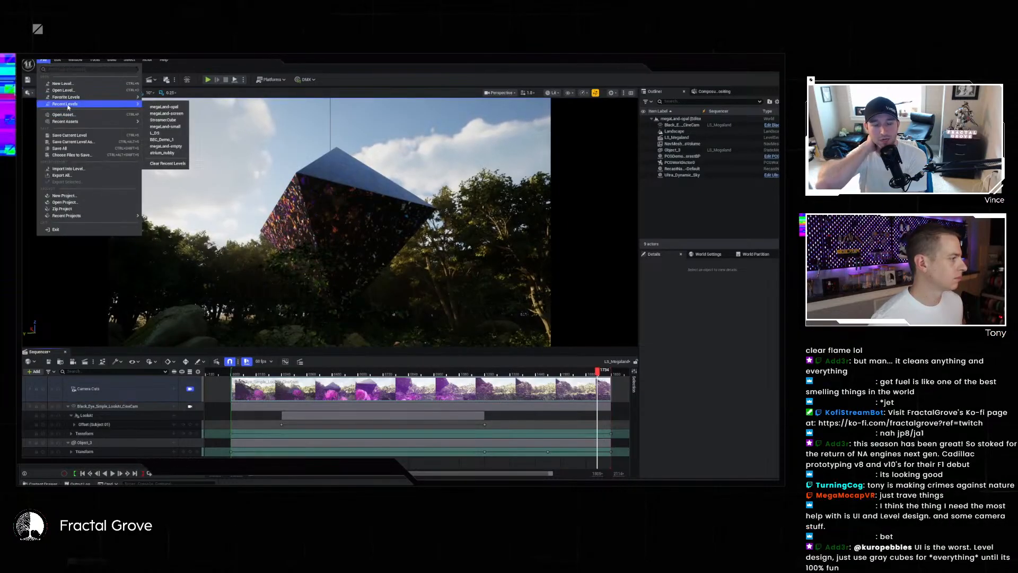
pyautogui.click(172, 114)
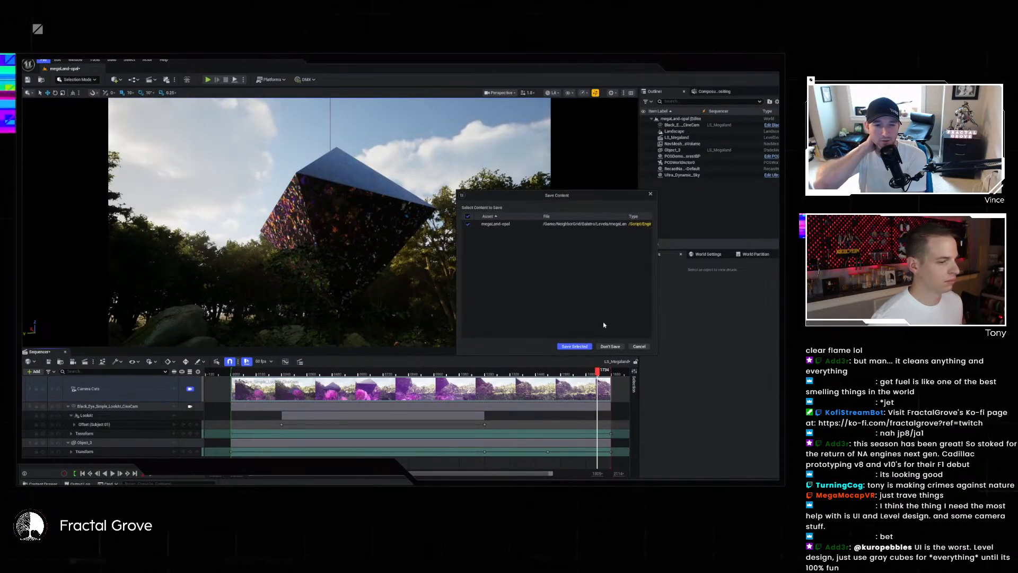
pyautogui.click(573, 347)
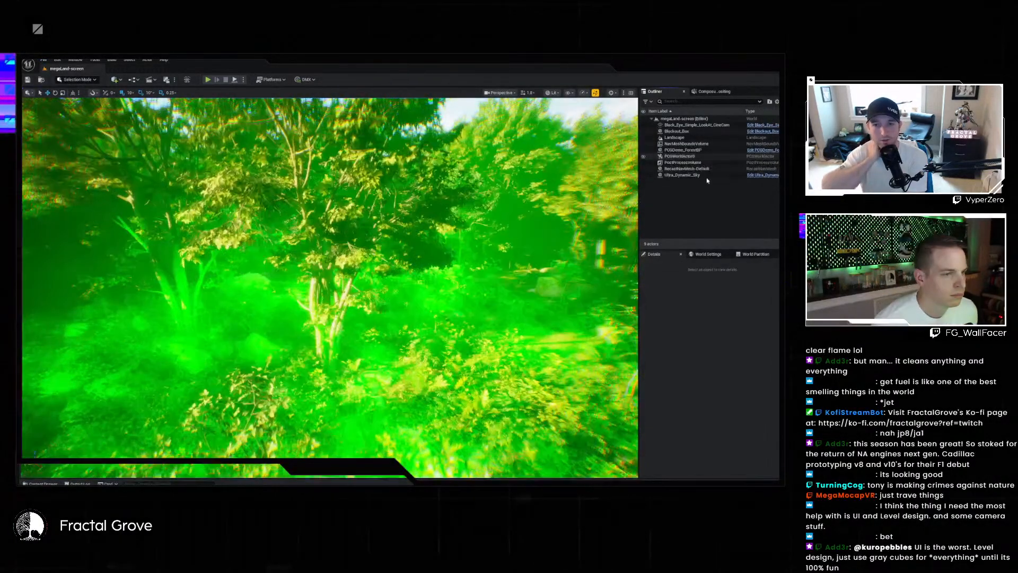
# - Set the Ultra_Dynamic_Sky actor's Sky Mode to Space
pyautogui.click(706, 176)
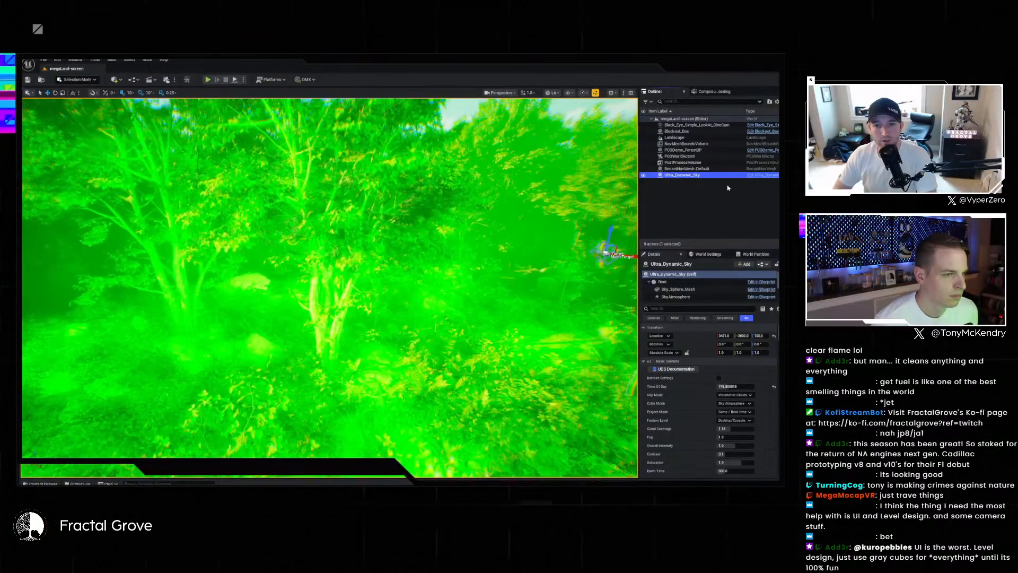
pyautogui.click(737, 386)
pyautogui.scroll(-2, 743, 383)
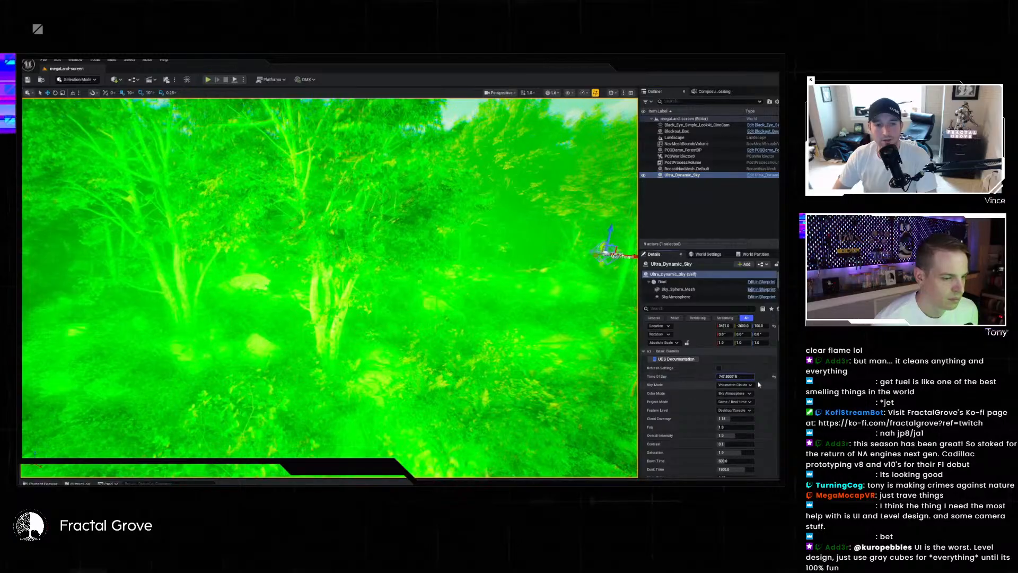
pyautogui.scroll(-2, 758, 381)
pyautogui.click(736, 365)
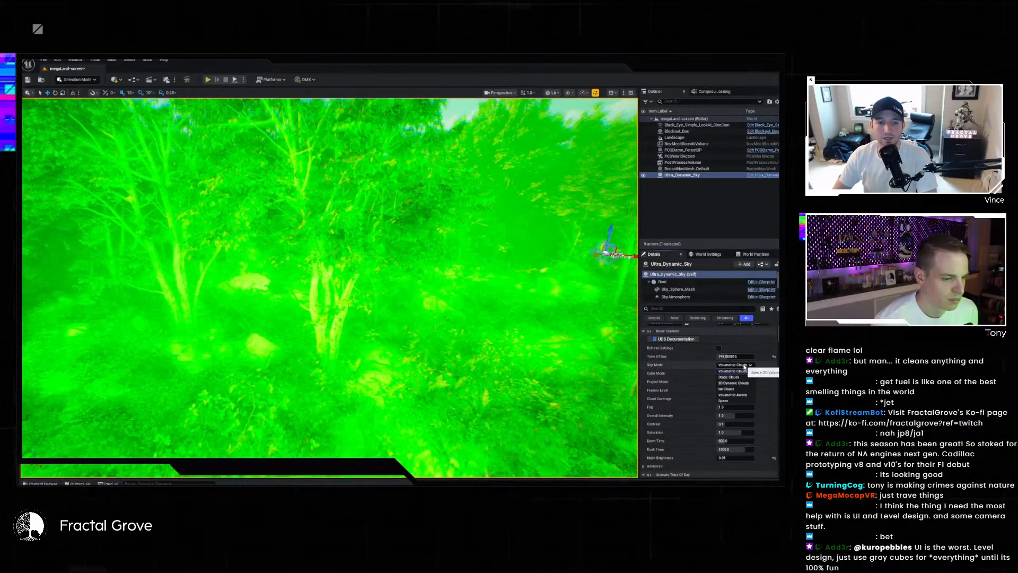
pyautogui.click(740, 401)
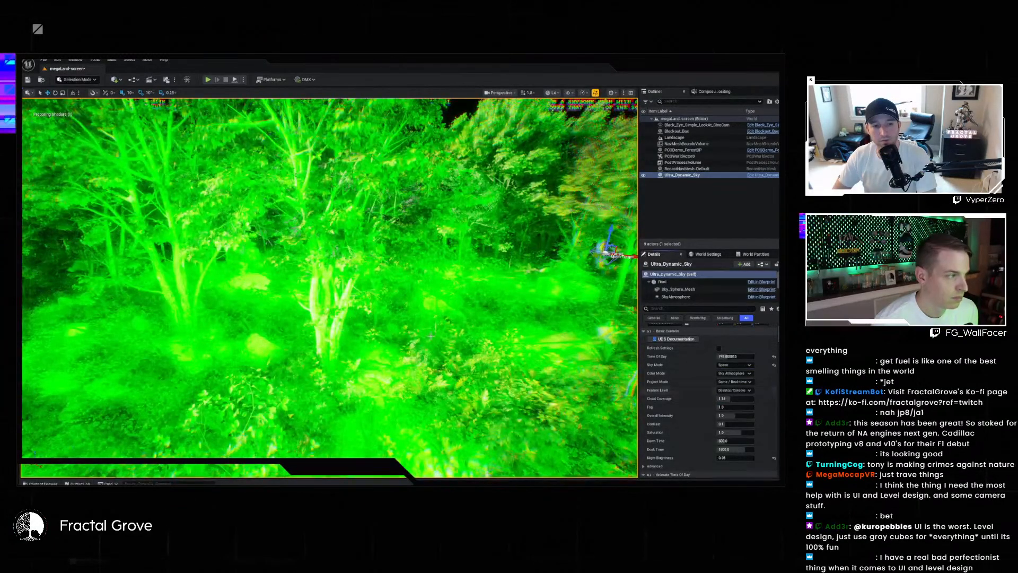
# - Open the LS_Screen level sequence from the MegaLand maps folder
pyautogui.moveTo(446, 334); pyautogui.dragTo(501, 297, button='right')
pyautogui.moveTo(446, 334); pyautogui.dragTo(440, 358, button='right')
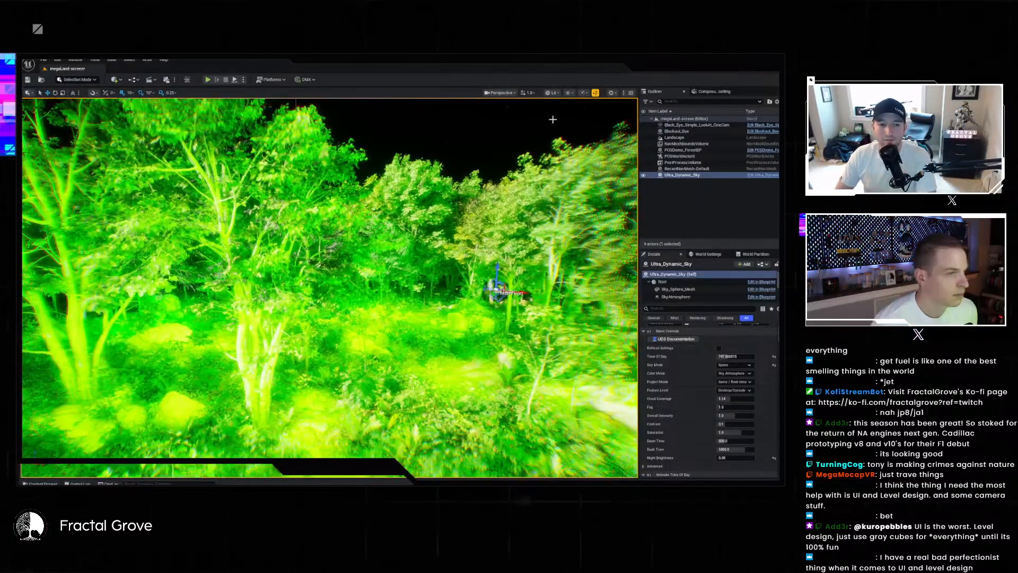
pyautogui.click(38, 483)
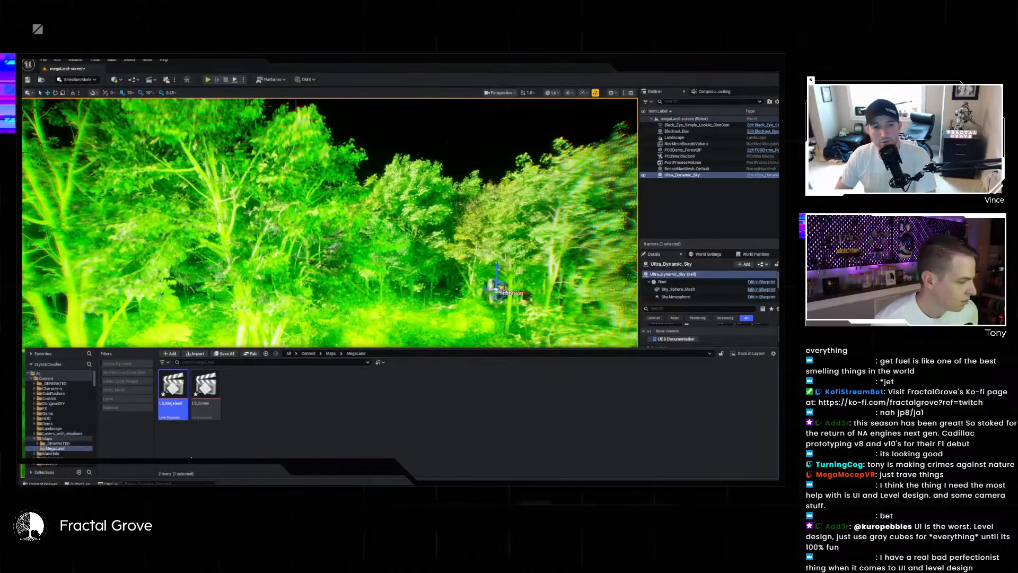
pyautogui.click(215, 397)
pyautogui.doubleClick(215, 399)
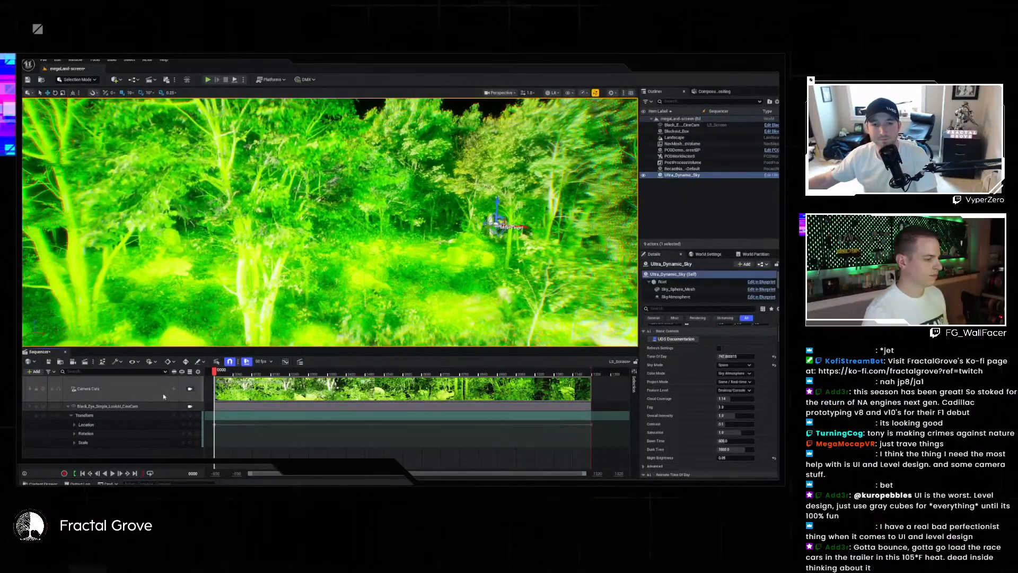
# - Lock the viewport to the camera cuts and review the forest shot, bringing the playhead back near the start
pyautogui.click(190, 390)
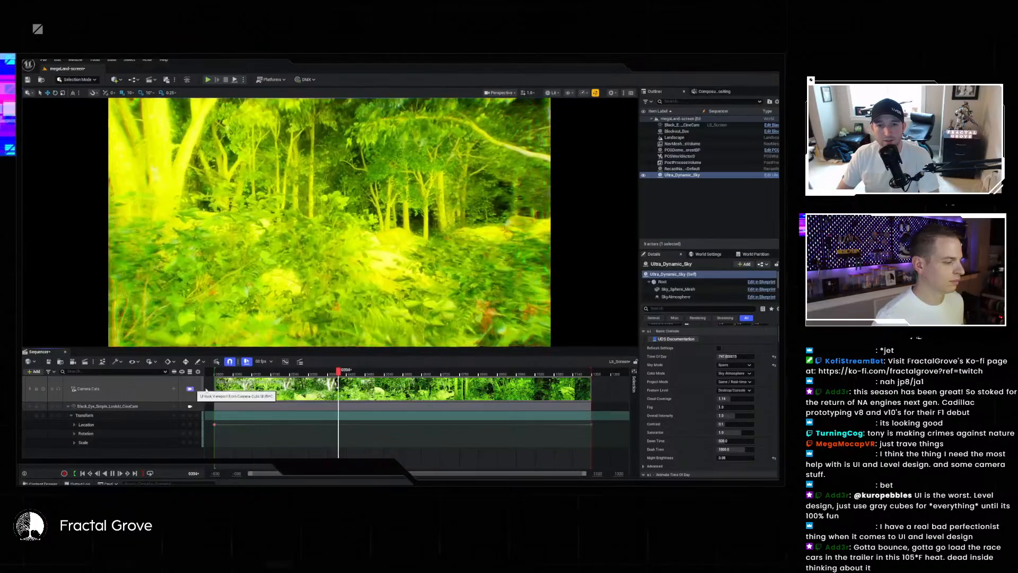
pyautogui.moveTo(214, 374); pyautogui.dragTo(217, 376)
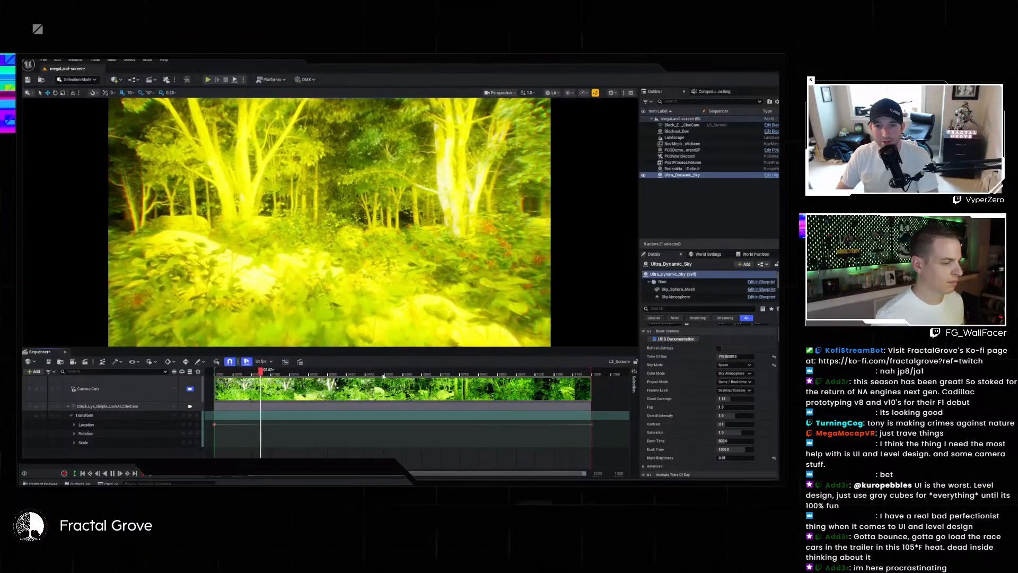
pyautogui.moveTo(469, 376); pyautogui.dragTo(220, 376)
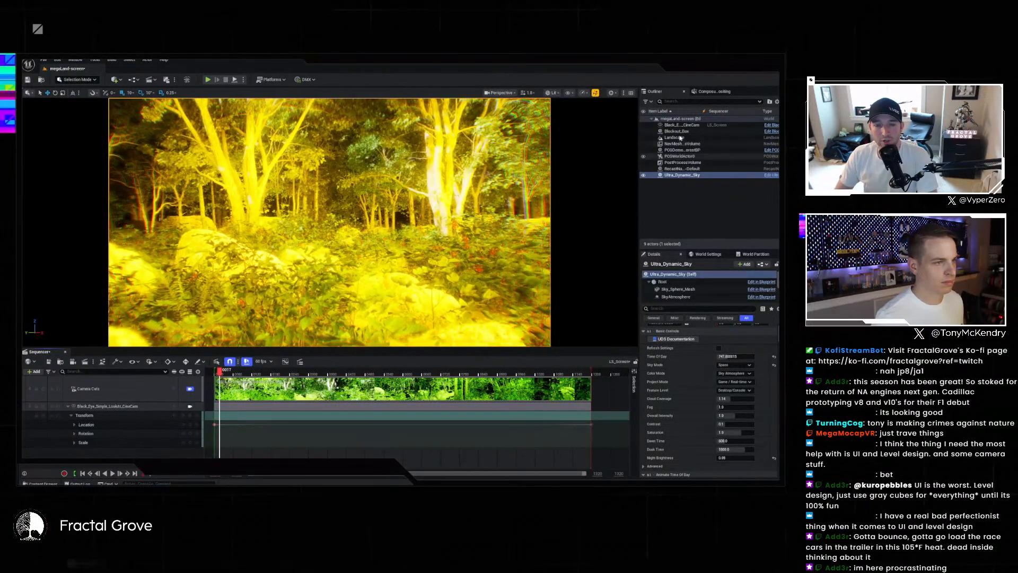
# - Release the viewport from the camera cuts, select Black_Eye_Simple_LookAt_CineCam and frame it in the forest
pyautogui.click(190, 389)
pyautogui.moveTo(254, 265)
pyautogui.mouseDown(button='right')
pyautogui.moveTo(244, 273)
pyautogui.moveTo(247, 263)
pyautogui.moveTo(276, 267)
pyautogui.moveTo(273, 258)
pyautogui.moveTo(241, 281)
pyautogui.moveTo(281, 275)
pyautogui.moveTo(292, 289)
pyautogui.moveTo(334, 276)
pyautogui.moveTo(207, 274)
pyautogui.moveTo(233, 260)
pyautogui.moveTo(276, 265)
pyautogui.moveTo(213, 281)
pyautogui.moveTo(175, 273)
pyautogui.moveTo(265, 260)
pyautogui.mouseUp(button='right')
pyautogui.scroll(3, 247, 263)
pyautogui.scroll(3, 273, 258)
pyautogui.scroll(-3, 212, 276)
pyautogui.scroll(1, 234, 259)
pyautogui.scroll(-2, 244, 270)
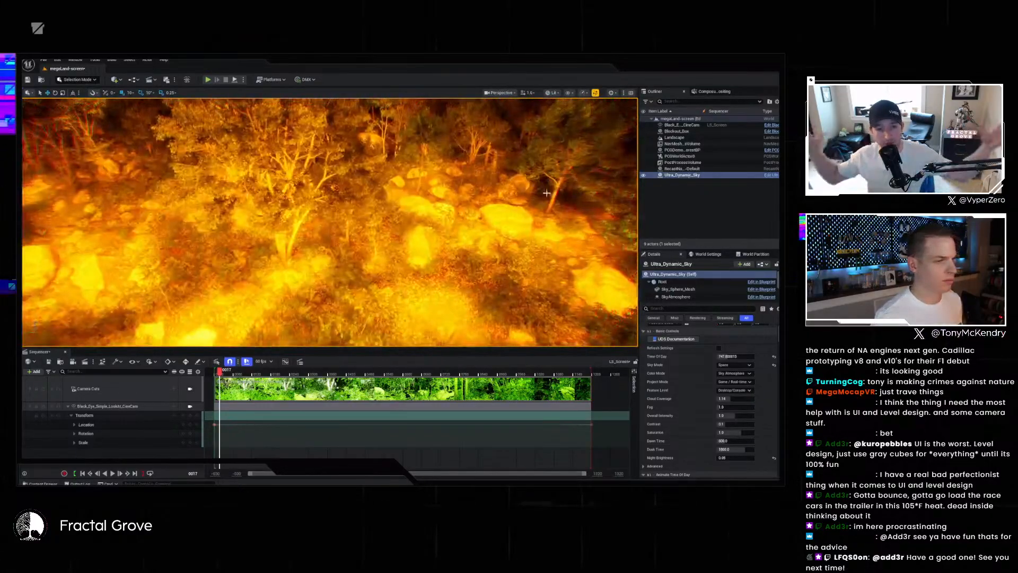
pyautogui.click(690, 125)
pyautogui.press('f')
pyautogui.moveTo(329, 223); pyautogui.dragTo(398, 231, button='right')
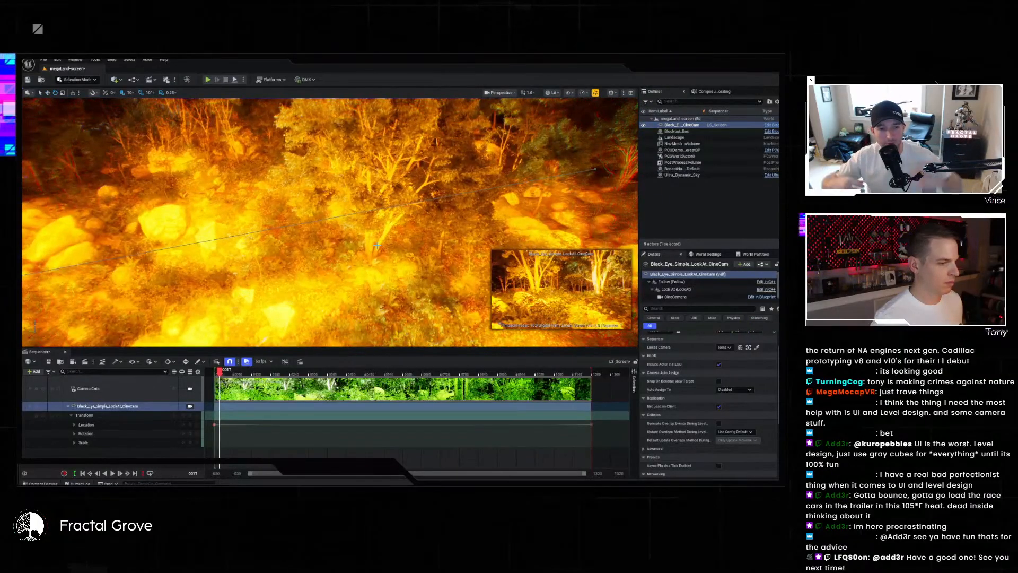
# - Play the sequence with the cine camera preview showing, and return the playhead to just before the first frame
pyautogui.press('space')
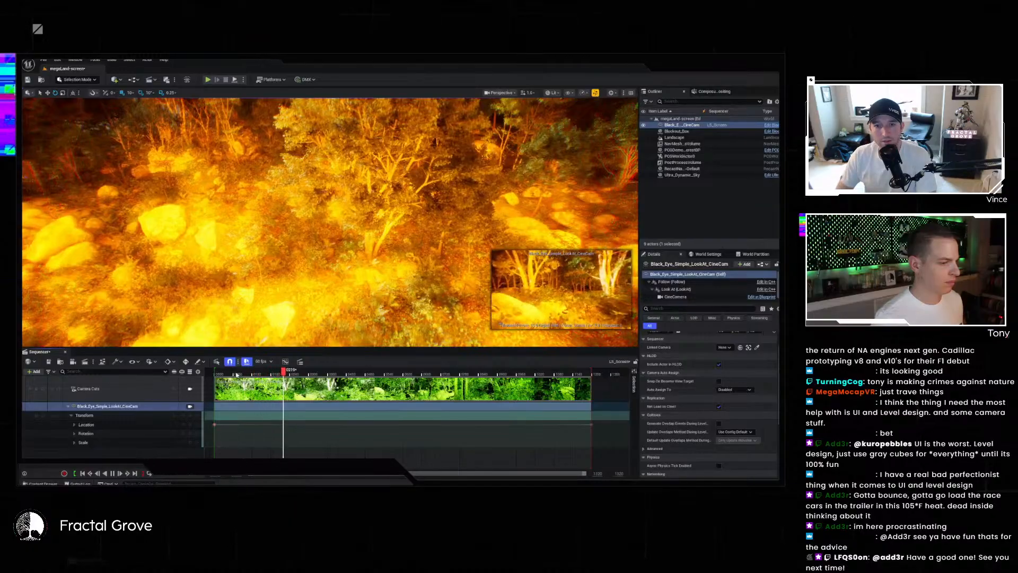
pyautogui.click(218, 373)
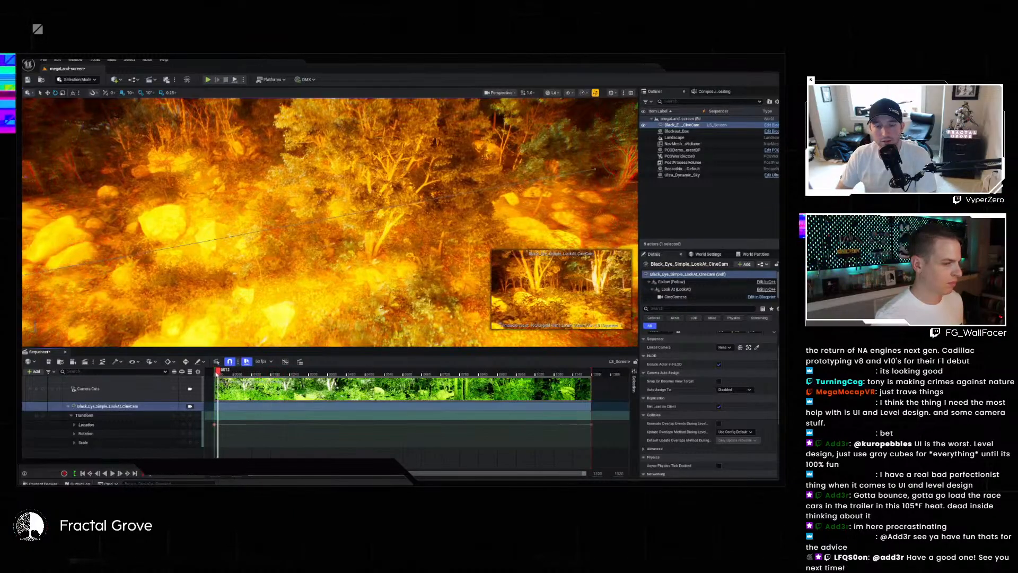
pyautogui.moveTo(212, 373); pyautogui.dragTo(211, 373)
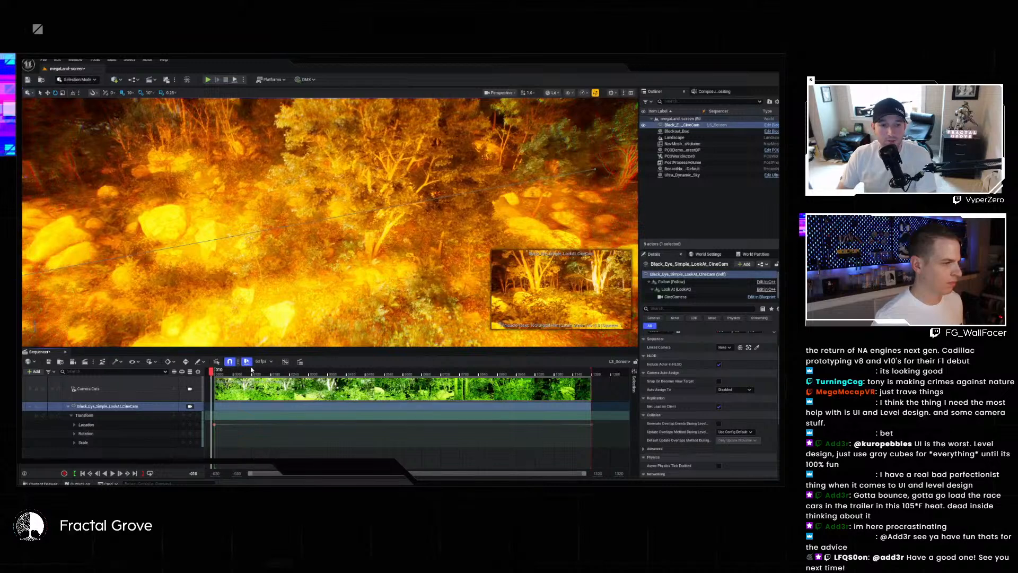
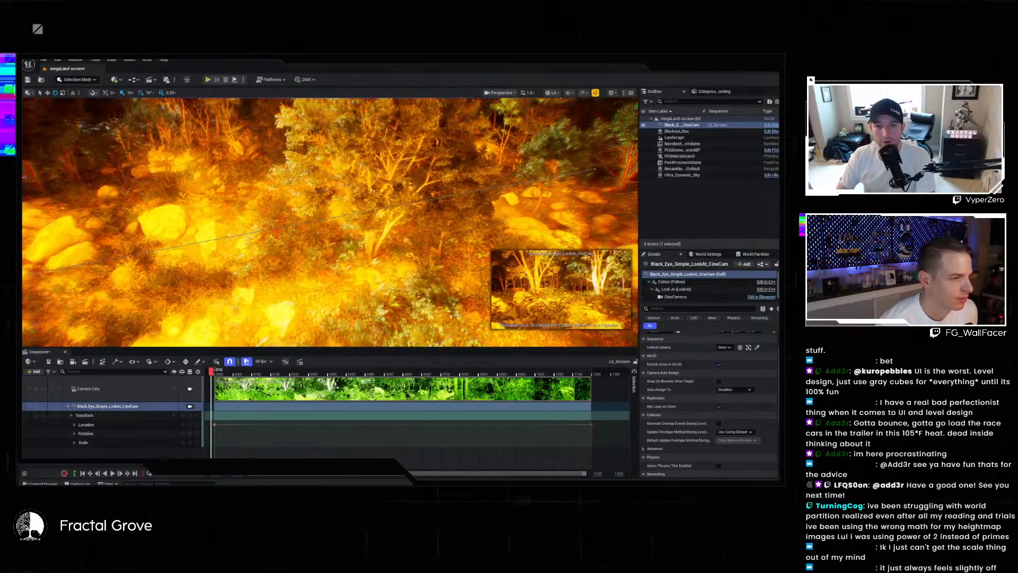
# - Select the Ultra_Dynamic_Sky actor and lock the viewport to the camera cuts
pyautogui.click(683, 175)
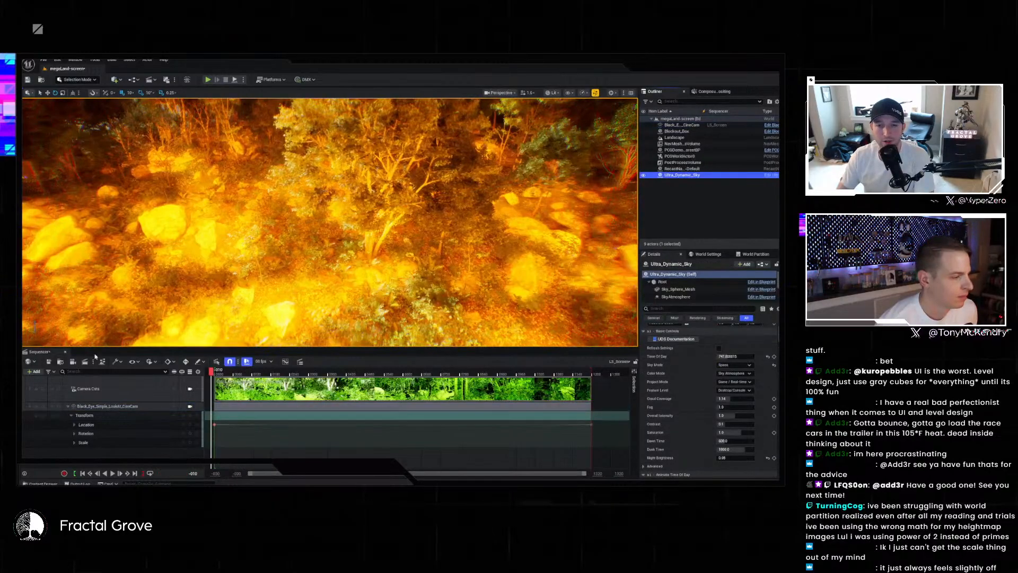
pyautogui.click(189, 389)
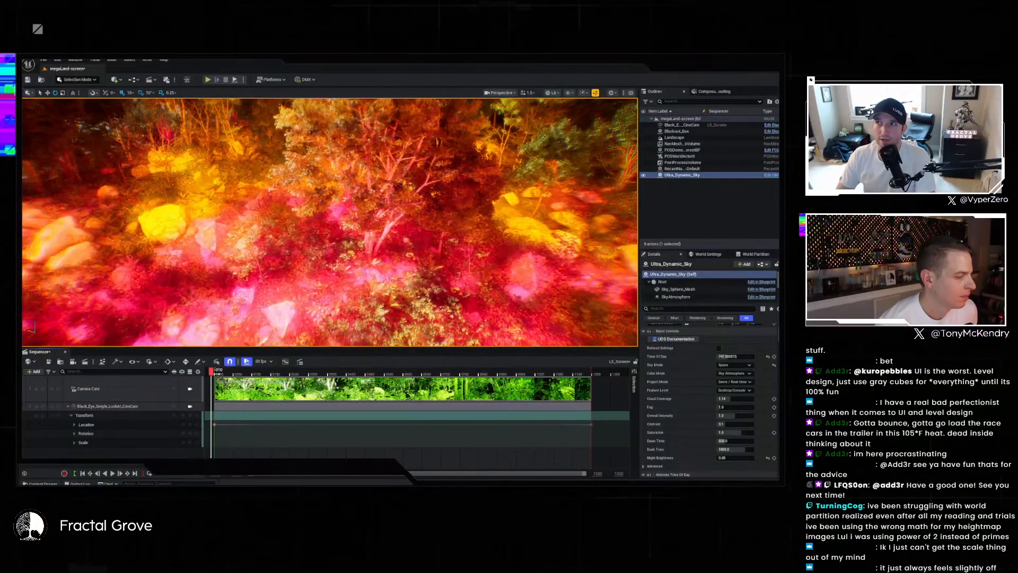
pyautogui.click(190, 389)
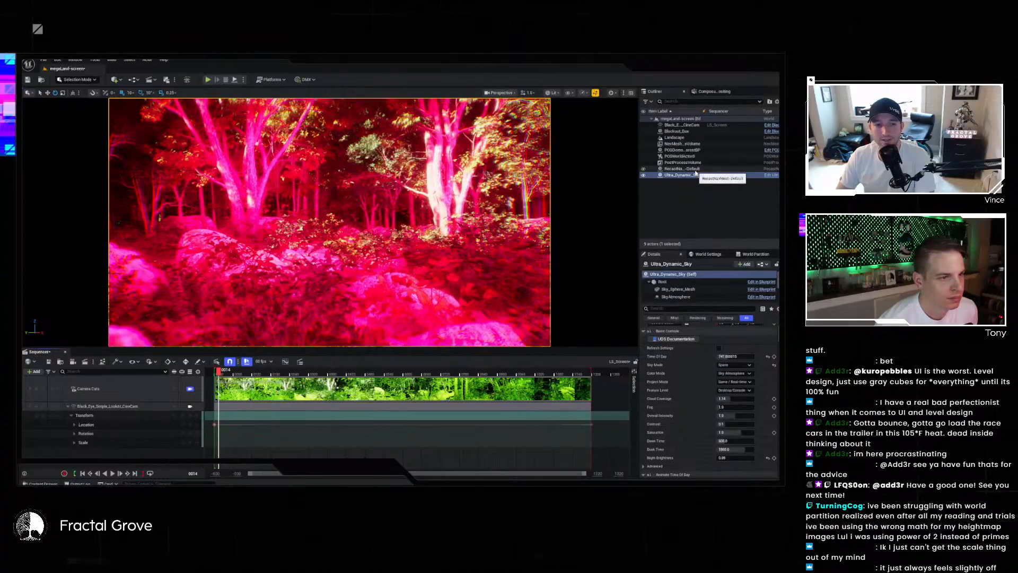
# - Try a higher Fog value on Ultra_Dynamic_Sky, and look through its cloud, simulation, sun and moon settings
pyautogui.click(719, 407)
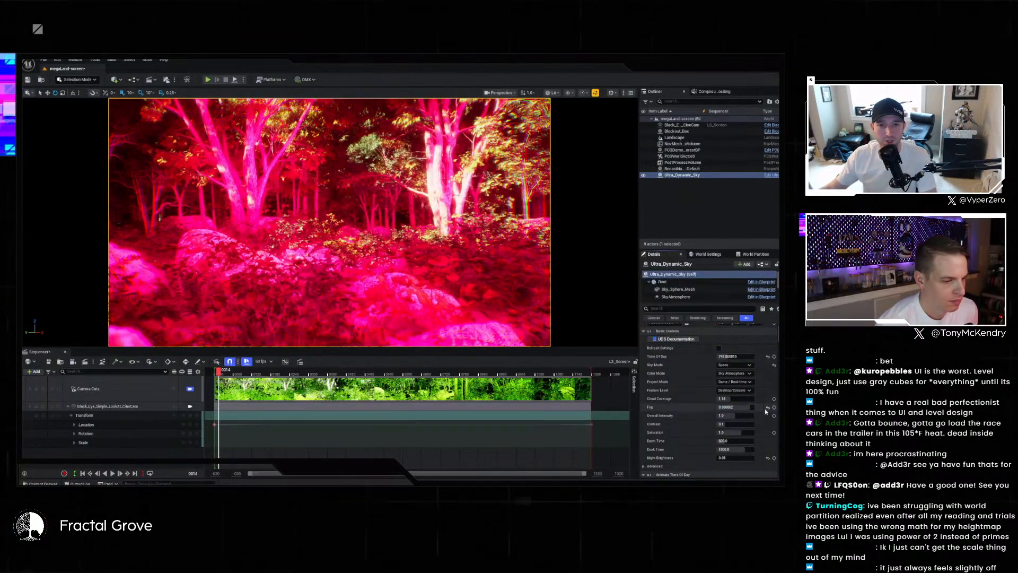
pyautogui.scroll(-5, 731, 377)
pyautogui.scroll(-8, 731, 377)
pyautogui.scroll(-3, 736, 379)
pyautogui.scroll(-10, 734, 391)
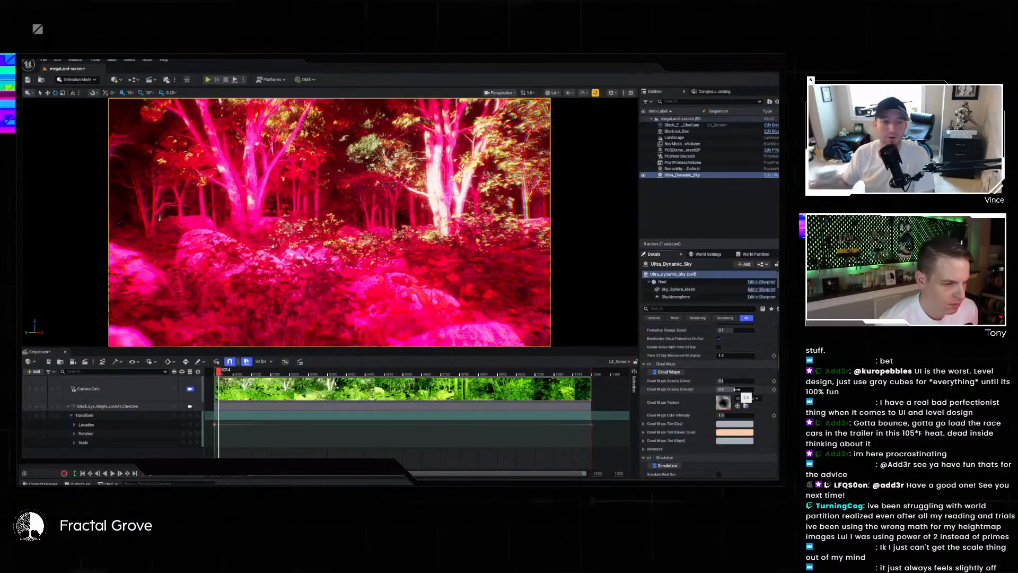
pyautogui.scroll(-12, 736, 393)
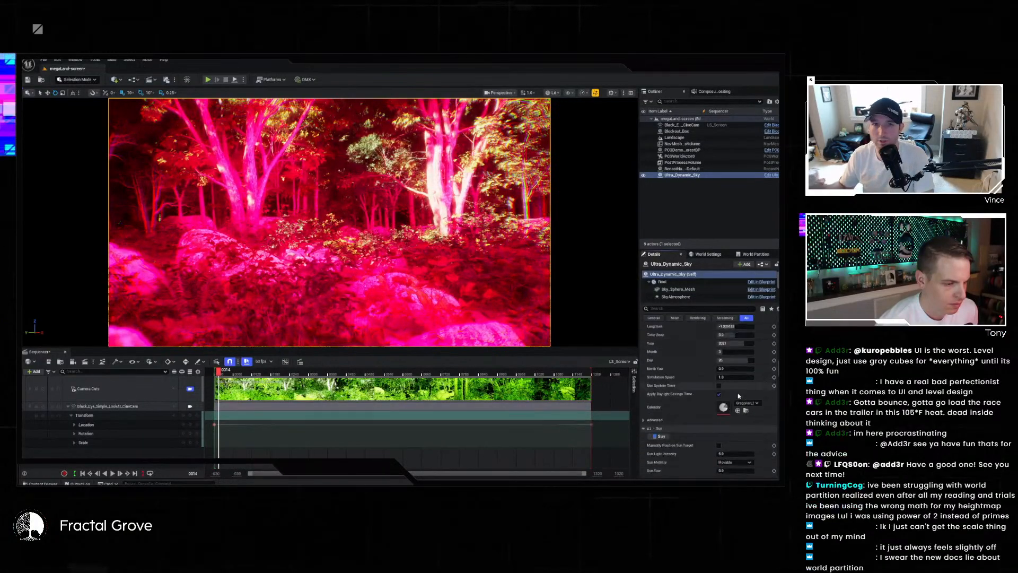
pyautogui.scroll(-8, 745, 398)
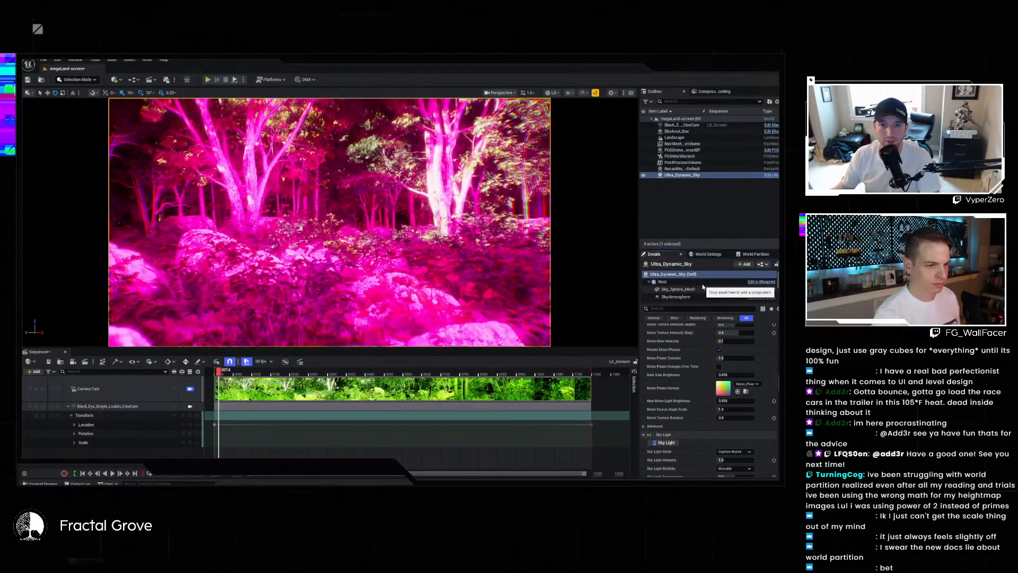
# - Filter the Ultra_Dynamic_Sky properties by "fog" and examine the volumetric fog and ground fog settings
pyautogui.click(699, 306)
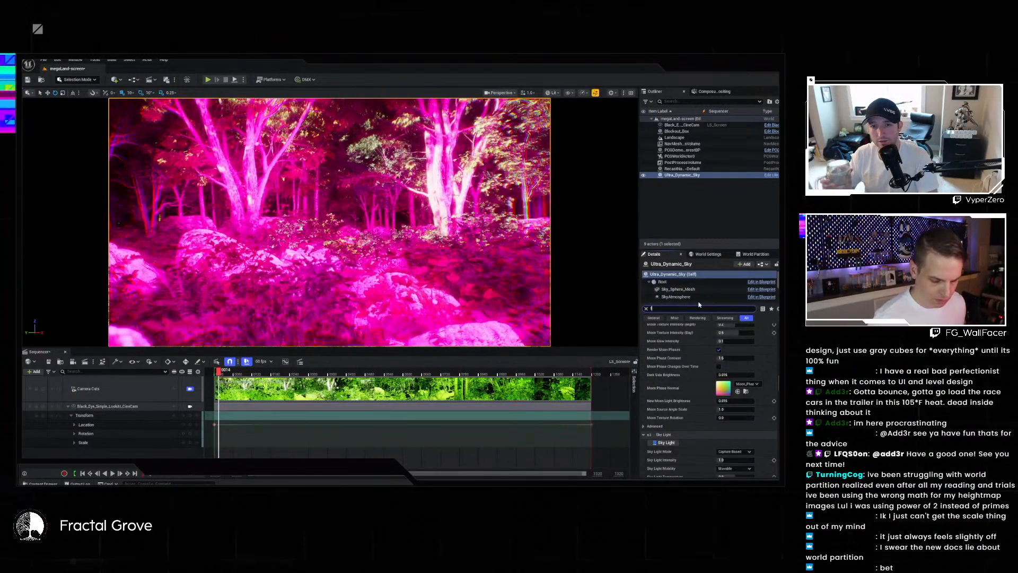
pyautogui.write('fog')
pyautogui.scroll(5, 742, 372)
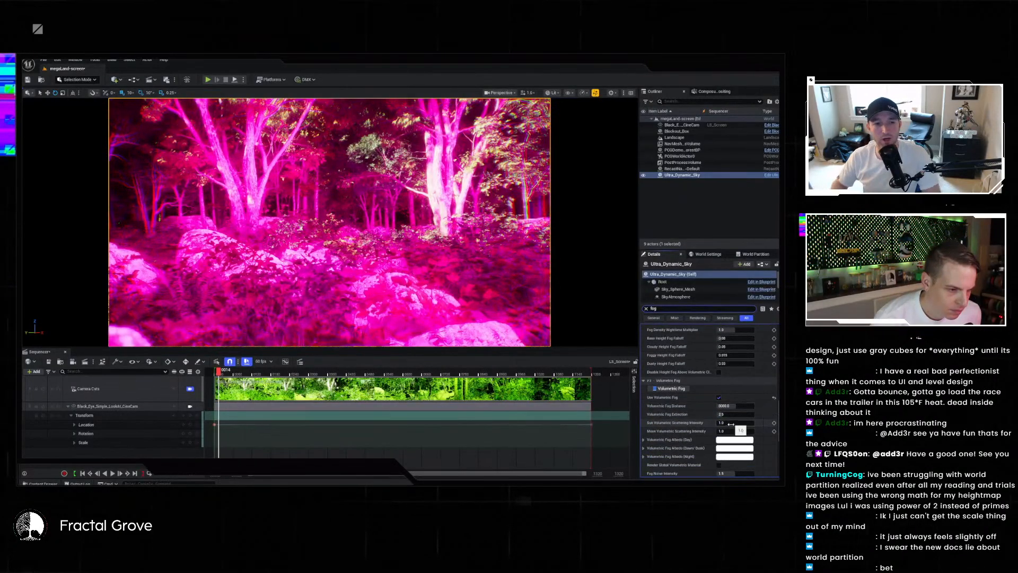
pyautogui.scroll(-2, 730, 434)
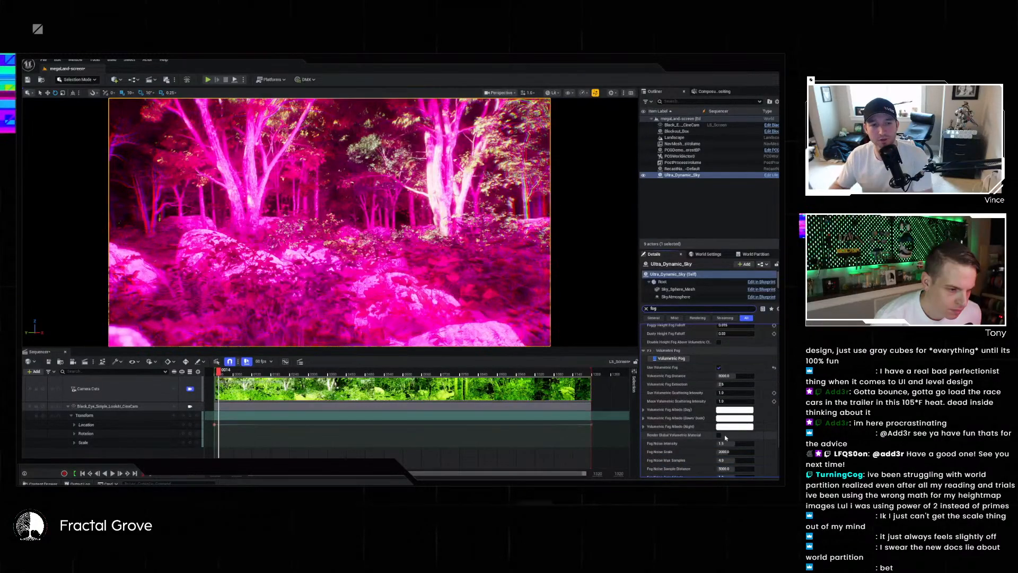
pyautogui.scroll(-2, 726, 438)
pyautogui.scroll(-3, 736, 430)
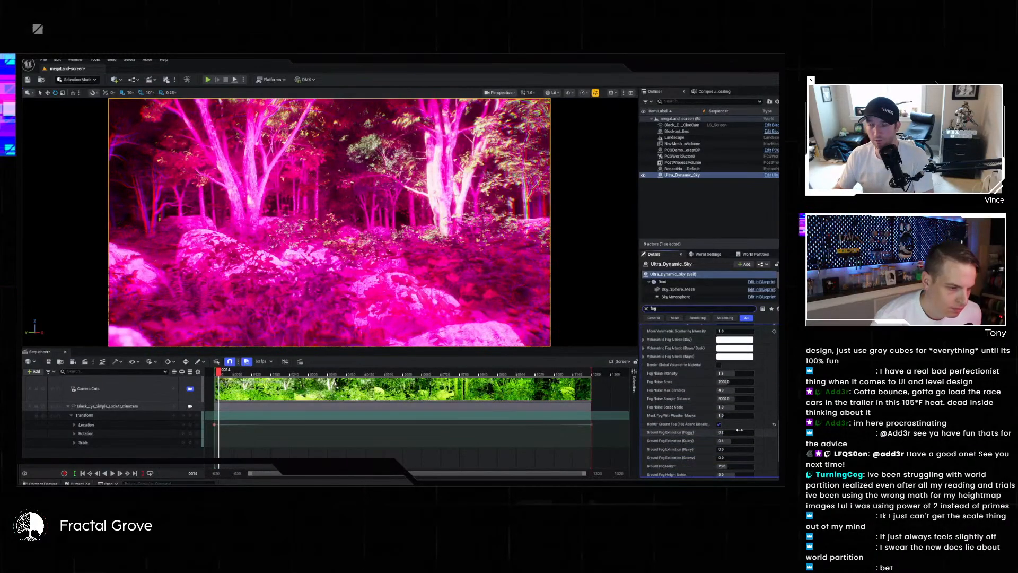
pyautogui.scroll(-2, 741, 425)
pyautogui.scroll(-1, 748, 417)
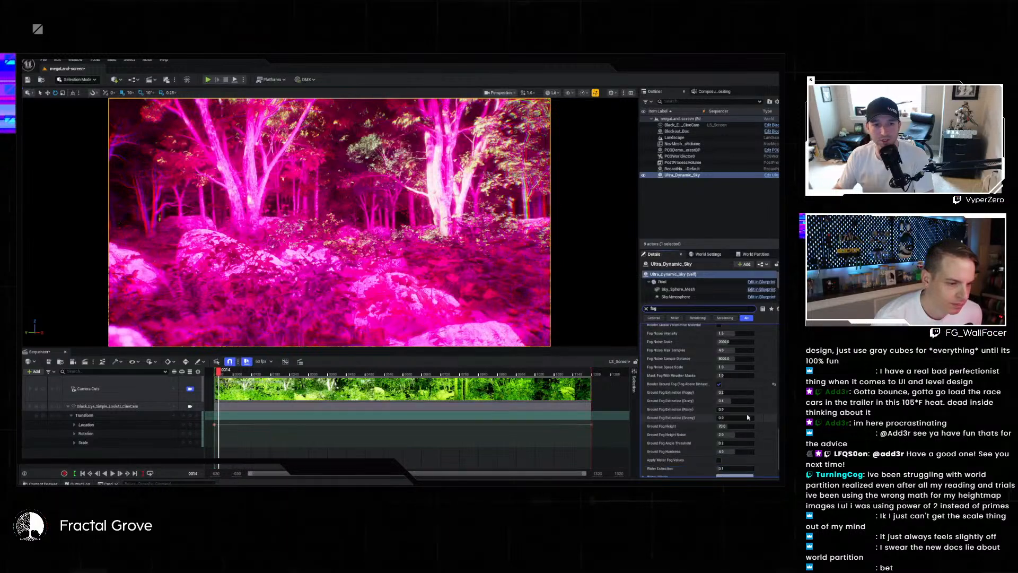
pyautogui.scroll(-3, 747, 417)
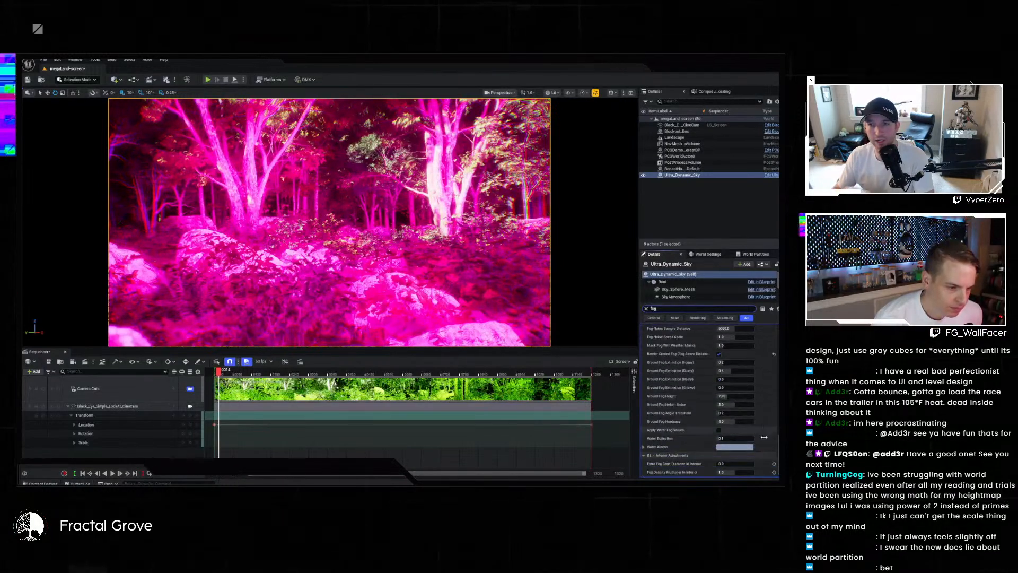
# - Try a Fog value of 10 on Ultra_Dynamic_Sky, reset it to default and clear the property filter
pyautogui.scroll(10, 727, 336)
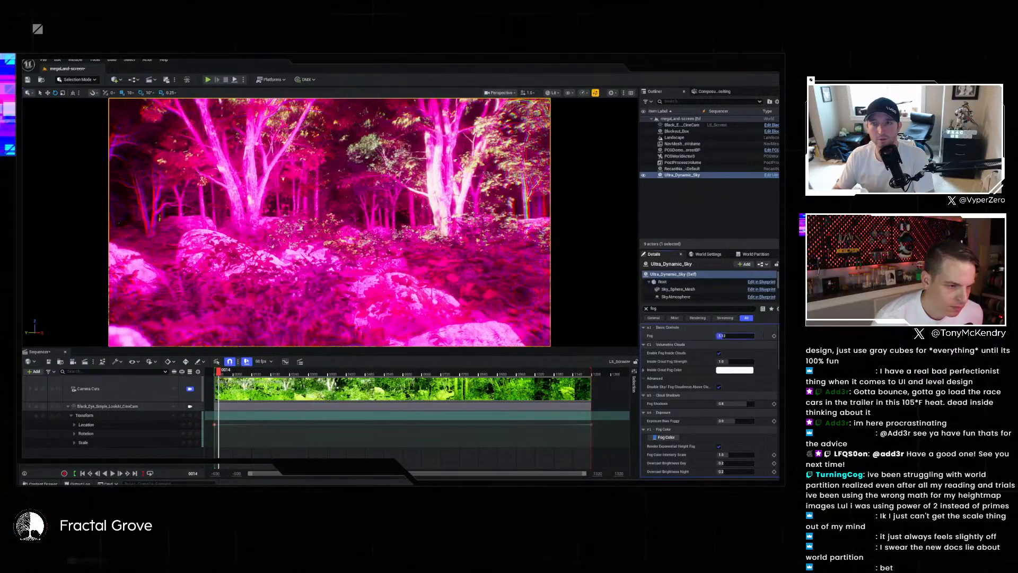
pyautogui.write('10')
pyautogui.press('Return')
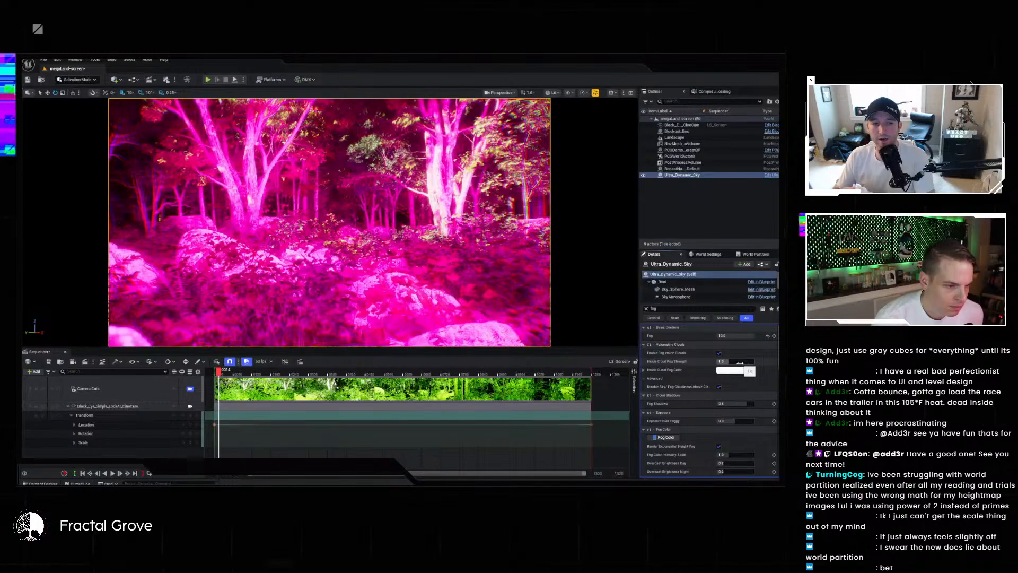
pyautogui.click(769, 336)
pyautogui.click(646, 308)
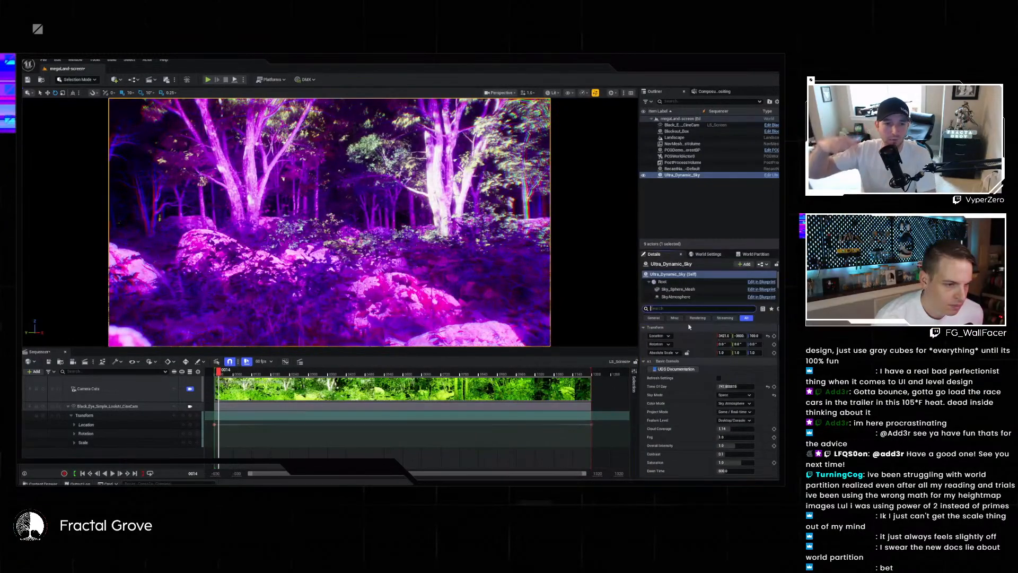
# - Set the Ultra_Dynamic_Sky's Sky Mode to No Clouds and raise its Fog value to thicken the forest haze
pyautogui.click(740, 396)
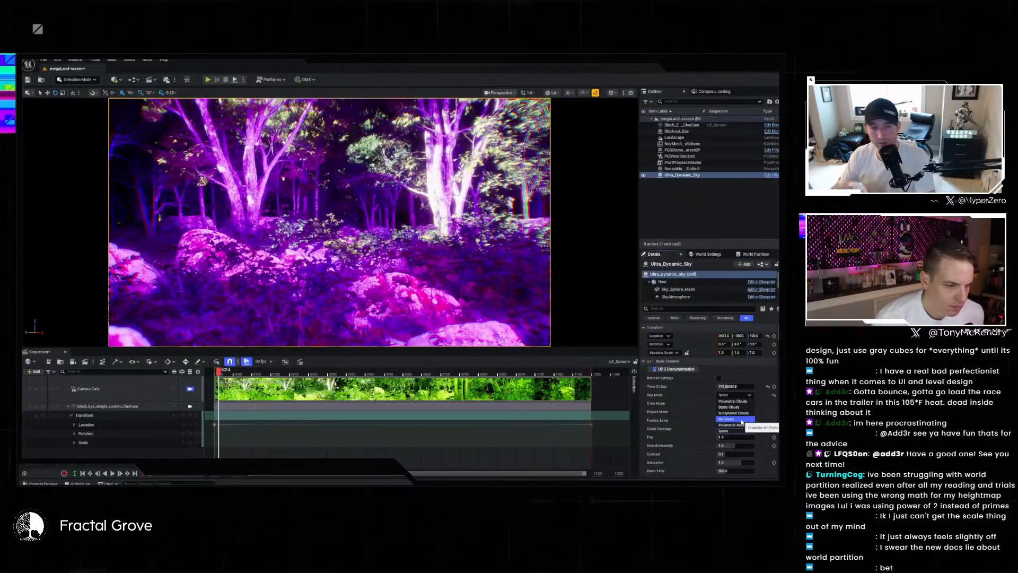
pyautogui.click(735, 419)
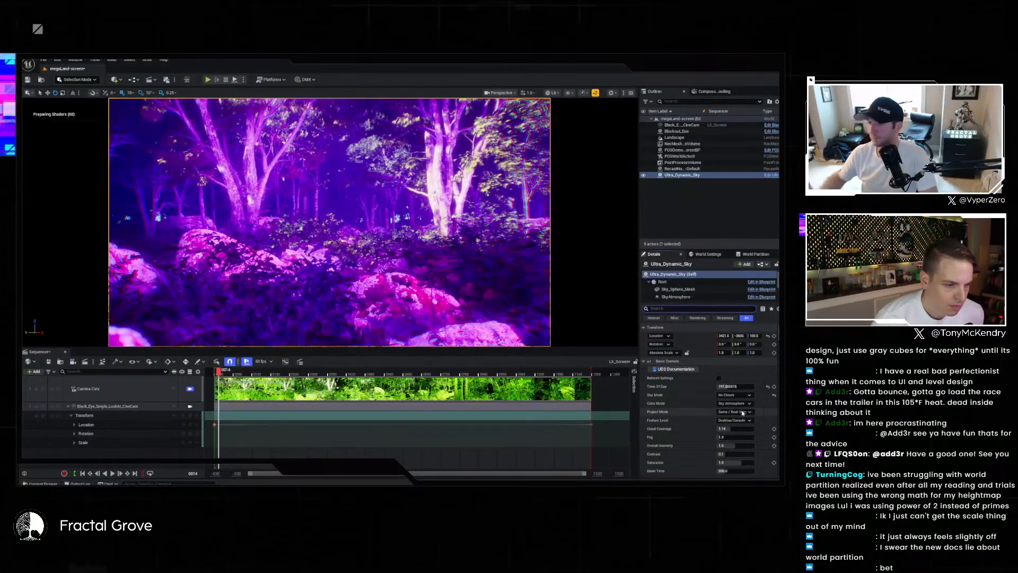
pyautogui.moveTo(724, 437); pyautogui.dragTo(739, 438)
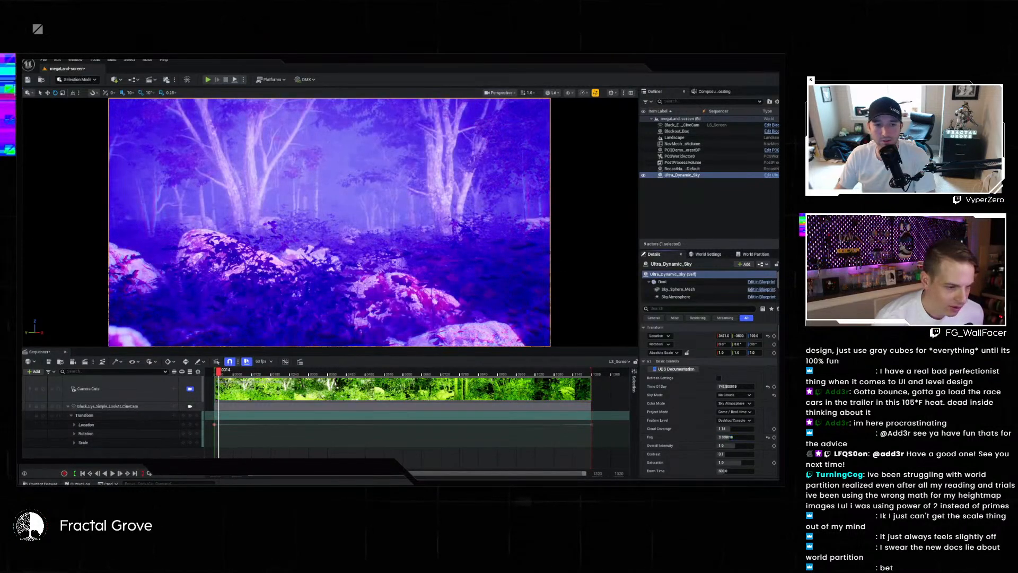
# - Look through the Ultra_Dynamic_Sky's basic controls, time of day, cloud, simulation and sun settings
pyautogui.scroll(-3, 768, 422)
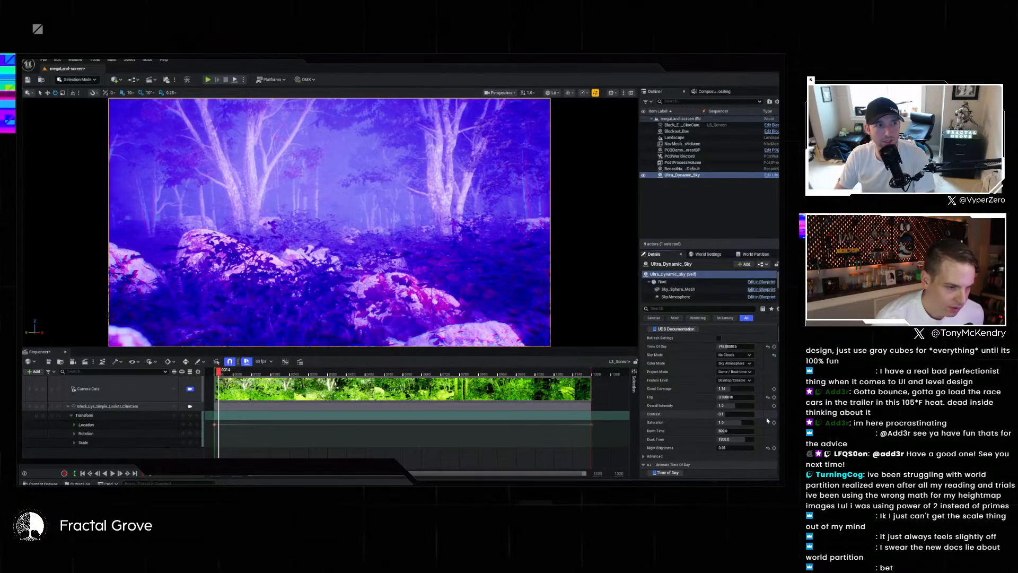
pyautogui.scroll(-10, 768, 421)
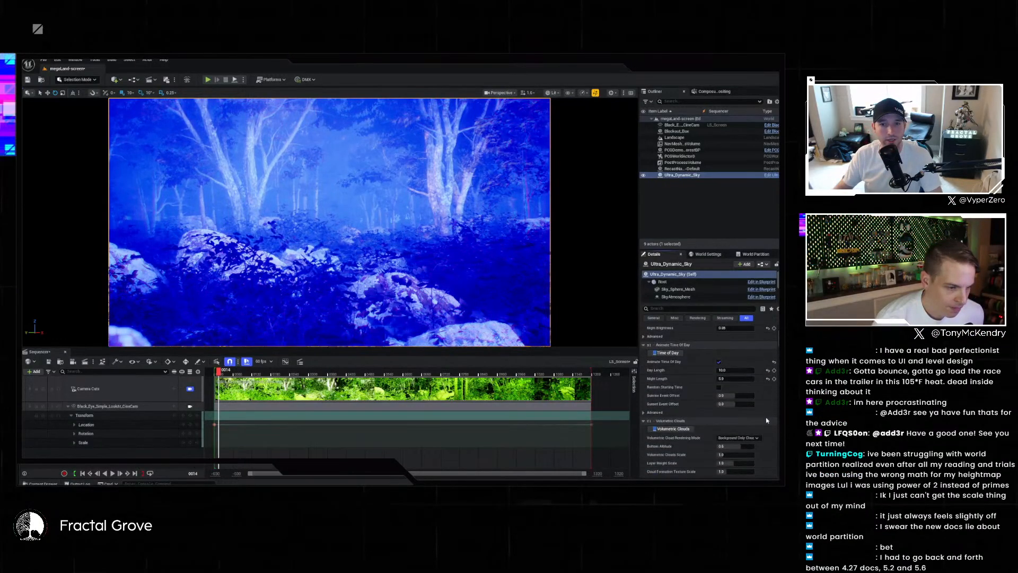
pyautogui.scroll(-2, 767, 421)
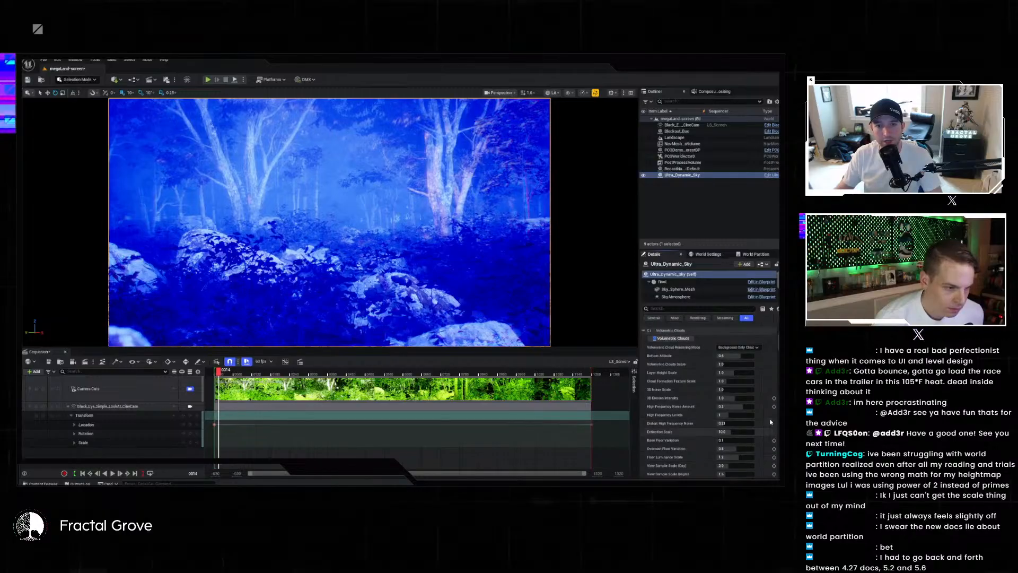
pyautogui.scroll(-8, 770, 421)
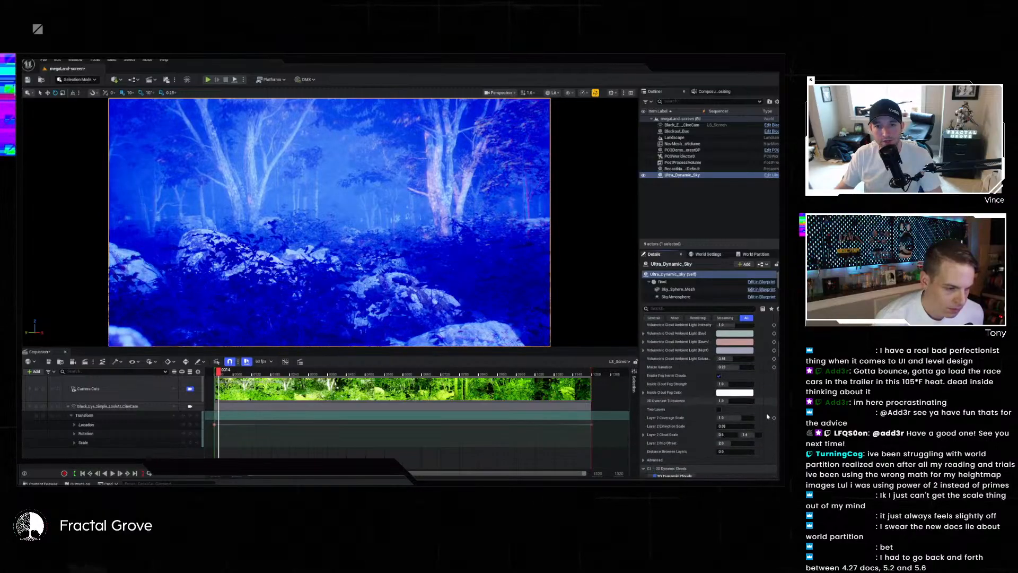
pyautogui.scroll(-5, 768, 418)
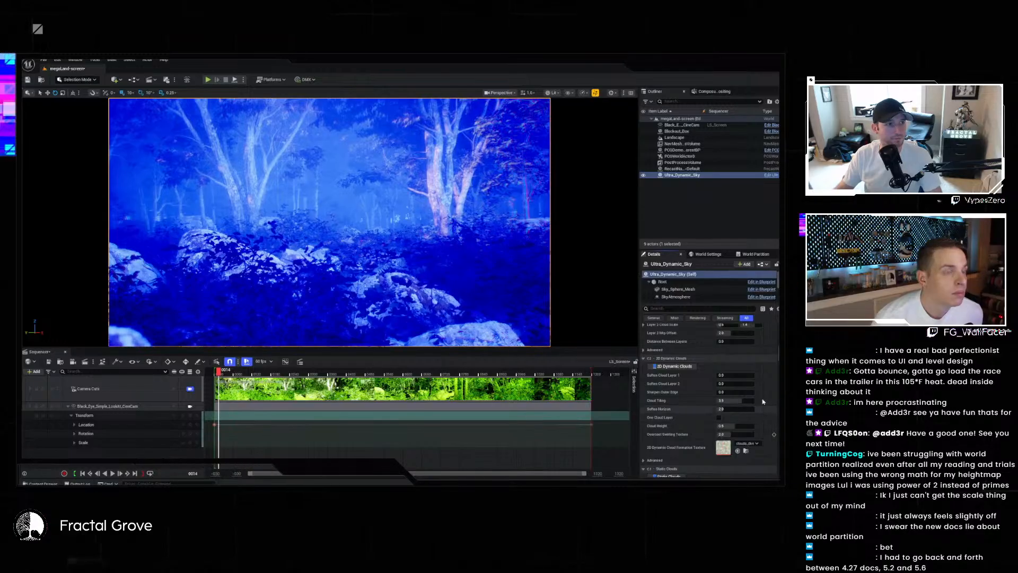
pyautogui.scroll(-3, 765, 401)
pyautogui.scroll(-4, 767, 395)
pyautogui.scroll(10, 772, 383)
pyautogui.scroll(2, 772, 384)
pyautogui.scroll(-7, 767, 388)
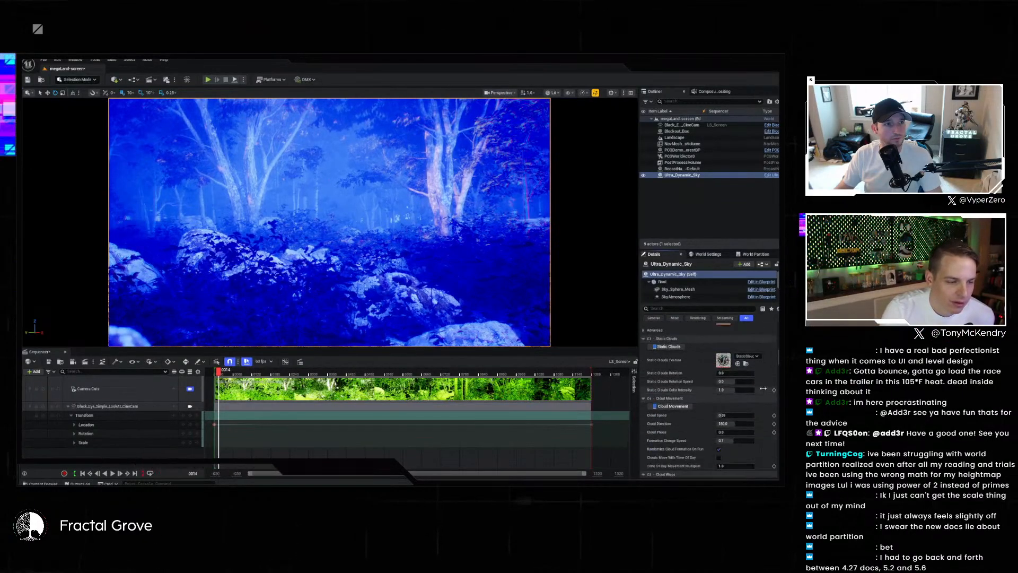
pyautogui.scroll(-10, 763, 389)
pyautogui.scroll(-15, 762, 389)
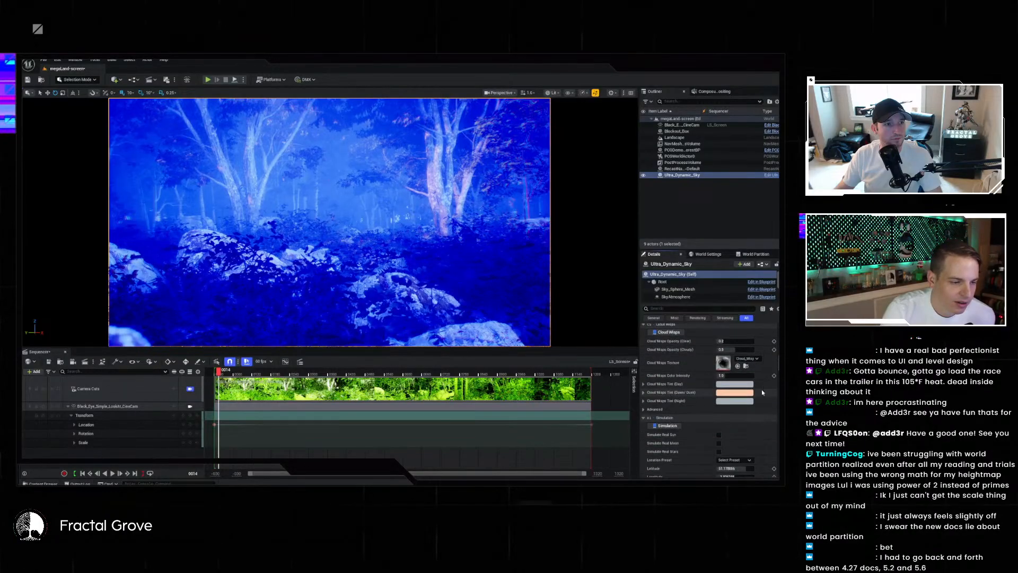
pyautogui.scroll(-10, 762, 389)
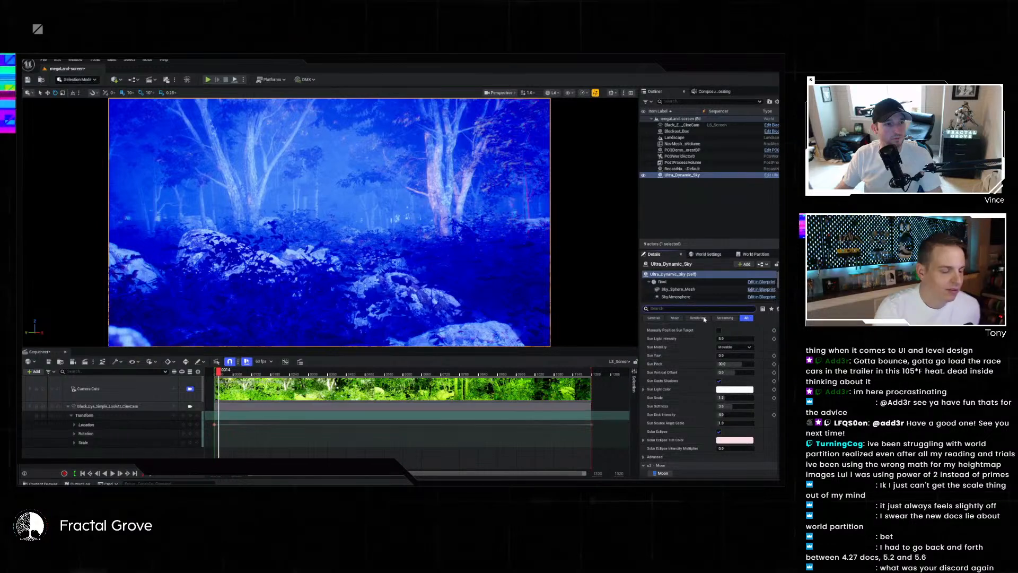
# - Filter the Ultra_Dynamic_Sky properties by "fog" and review the volumetric fog, ground fog and fog color settings
pyautogui.write('fog')
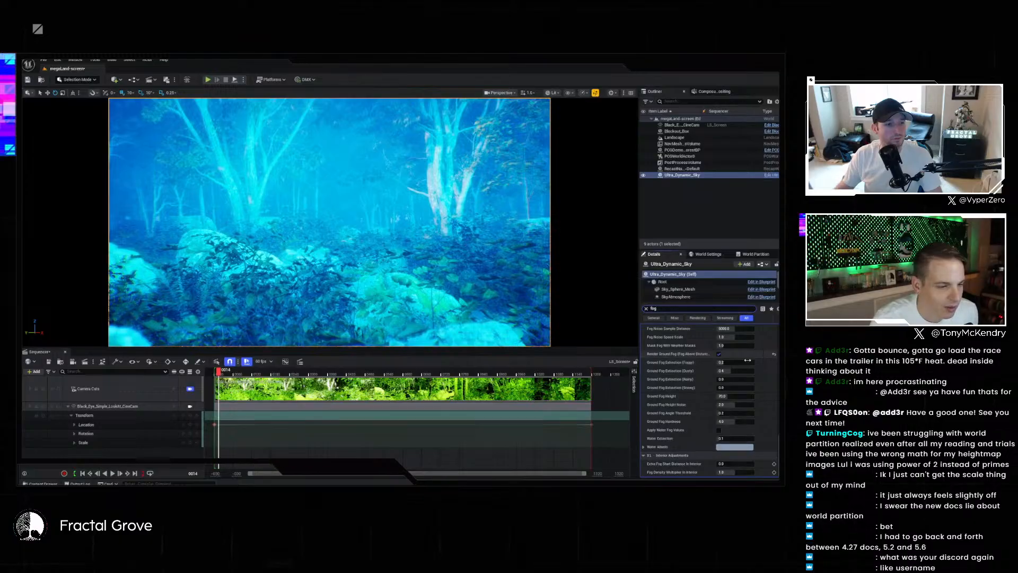
pyautogui.scroll(5, 747, 358)
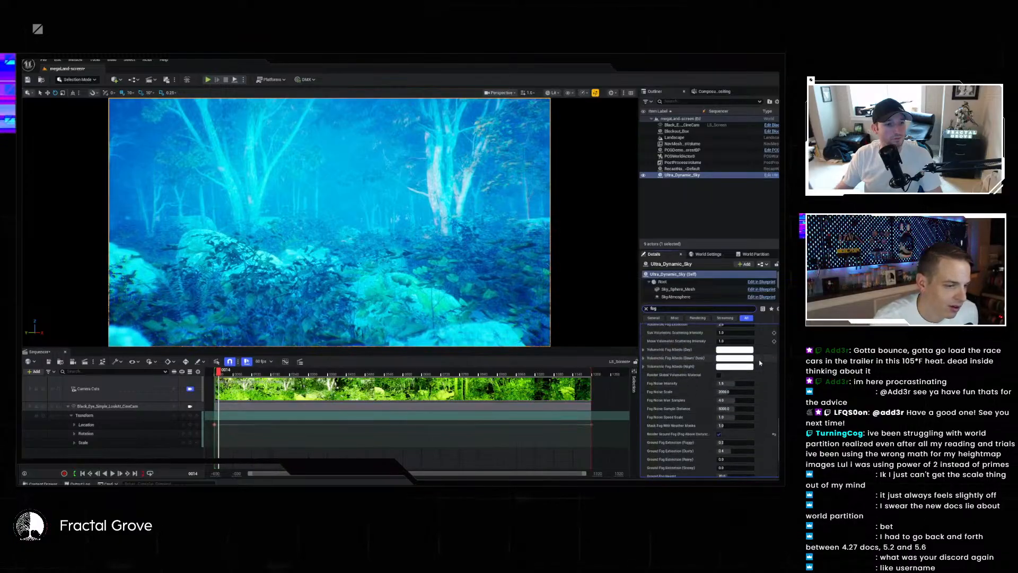
pyautogui.scroll(1, 760, 366)
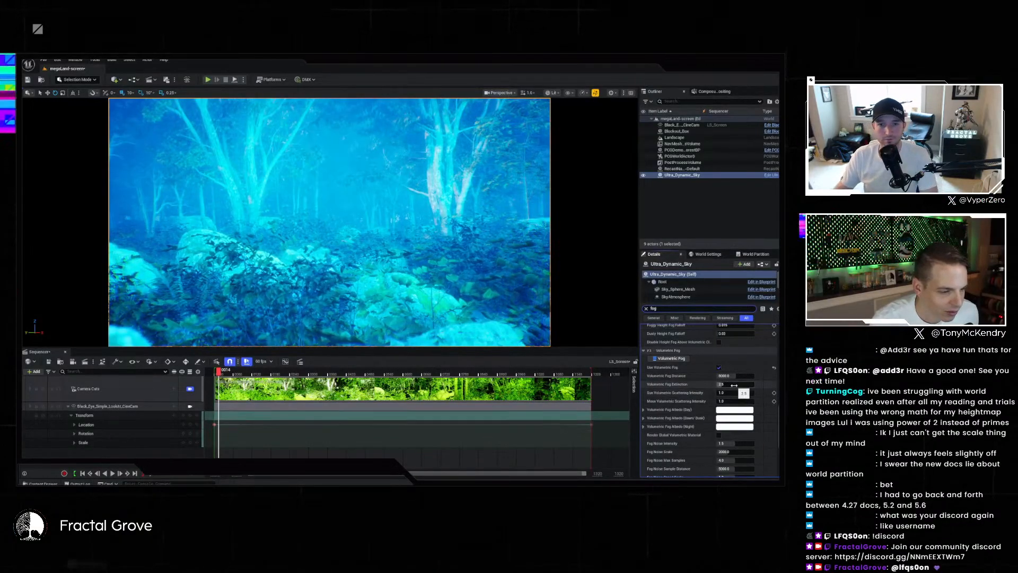
pyautogui.scroll(-2, 738, 422)
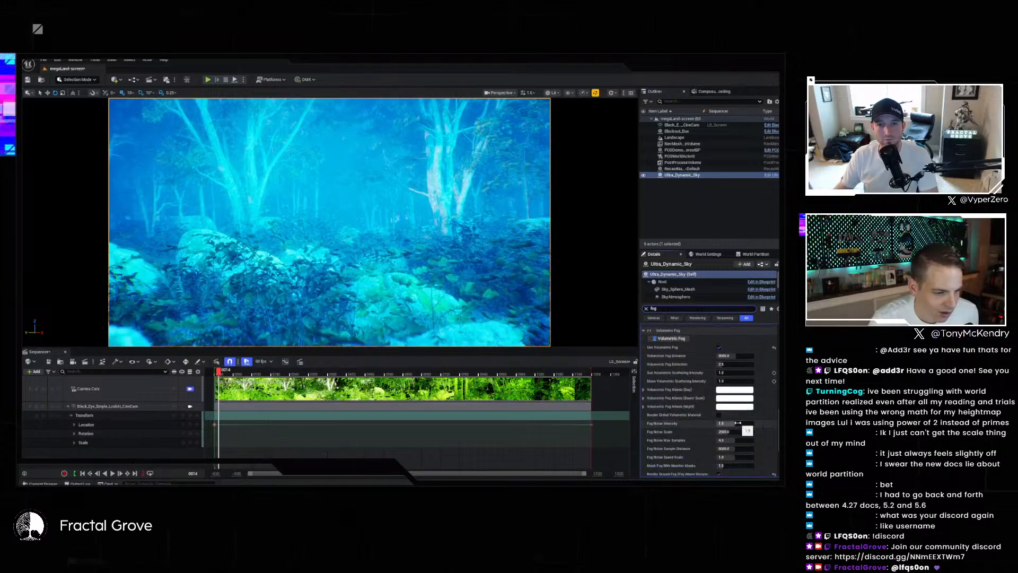
pyautogui.scroll(-5, 739, 420)
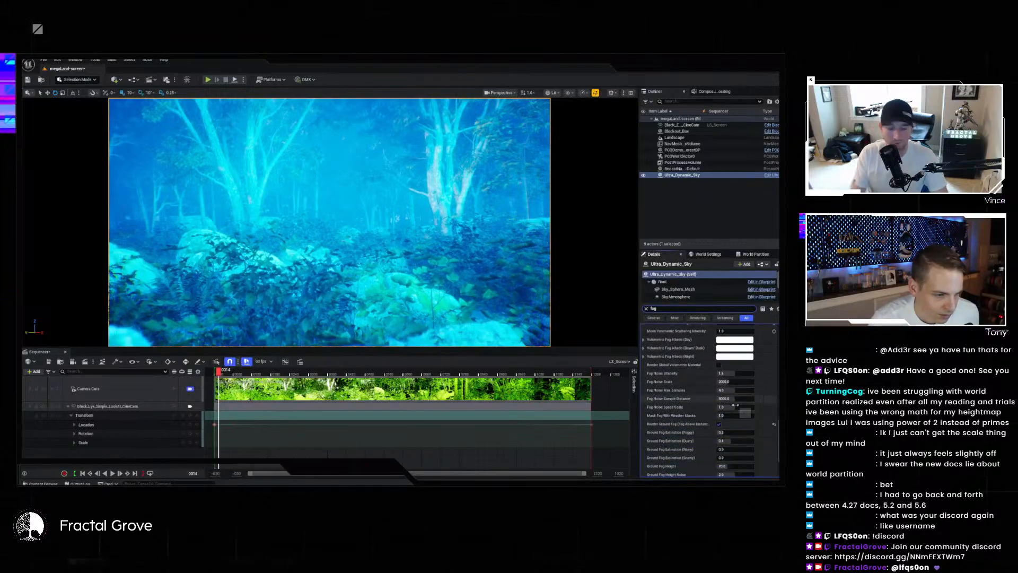
pyautogui.scroll(-7, 759, 392)
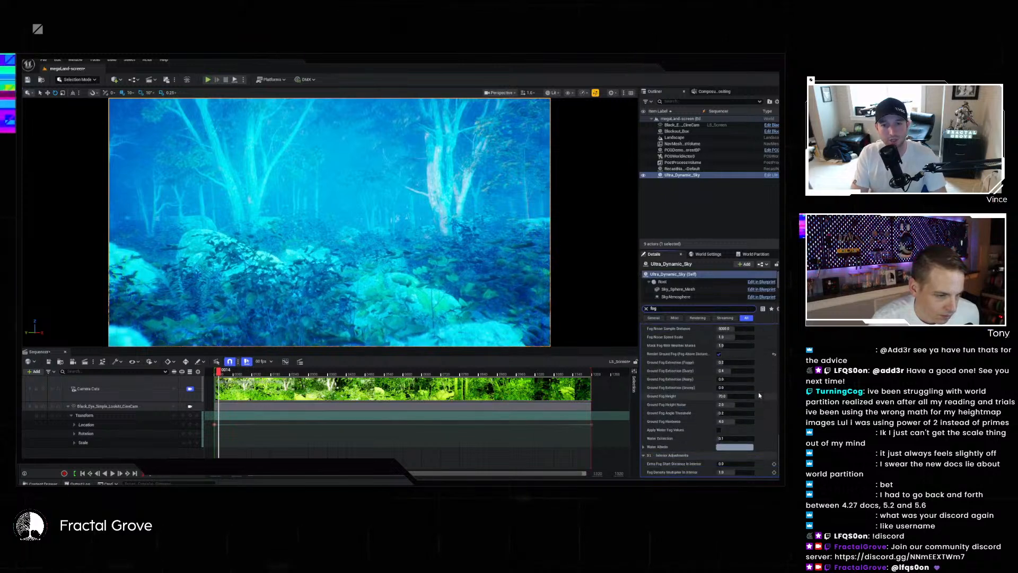
pyautogui.scroll(-14, 761, 395)
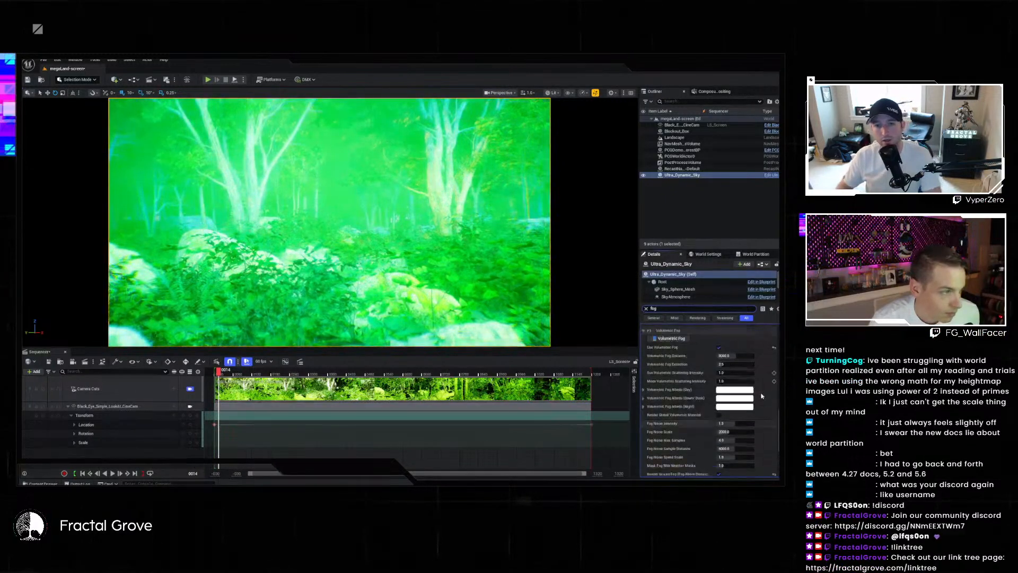
pyautogui.scroll(-15, 760, 397)
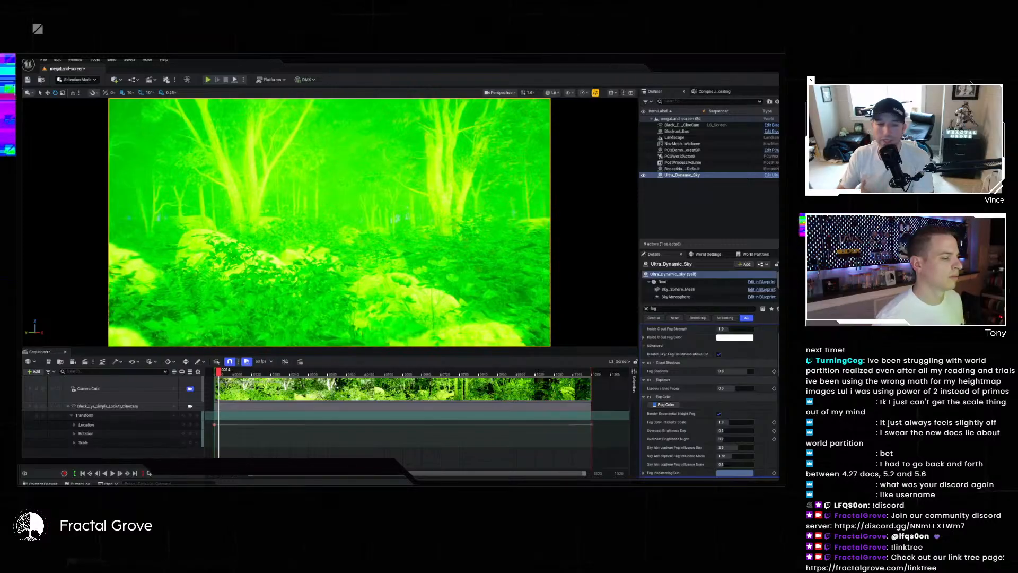
# - Move the playhead to frame 70, clear the Ultra_Dynamic_Sky's property filter and set its Time of Day to 0
pyautogui.rightClick(408, 261)
pyautogui.press('Escape')
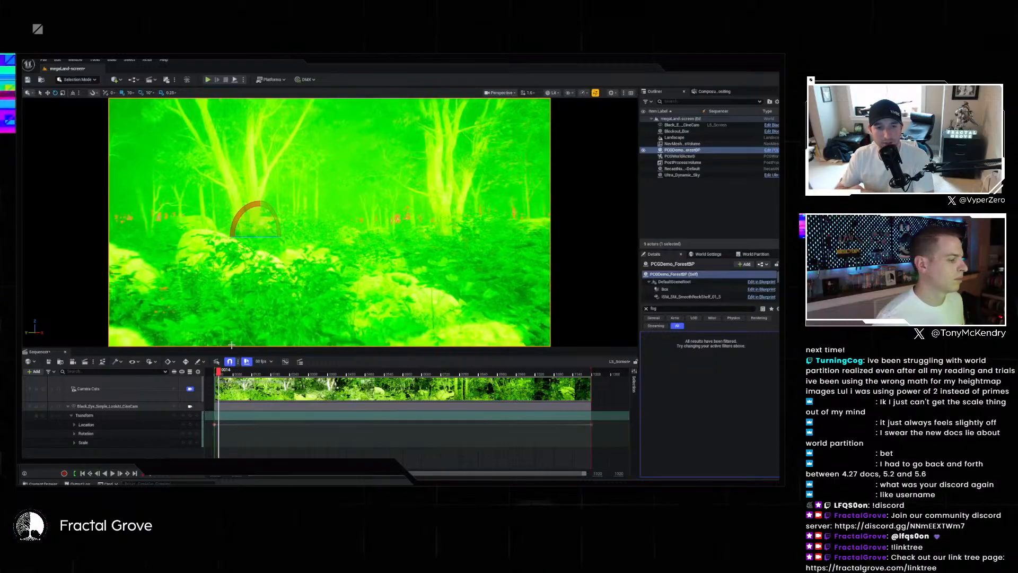
pyautogui.moveTo(240, 373)
pyautogui.mouseDown()
pyautogui.moveTo(342, 375)
pyautogui.moveTo(204, 378)
pyautogui.moveTo(239, 374)
pyautogui.mouseUp()
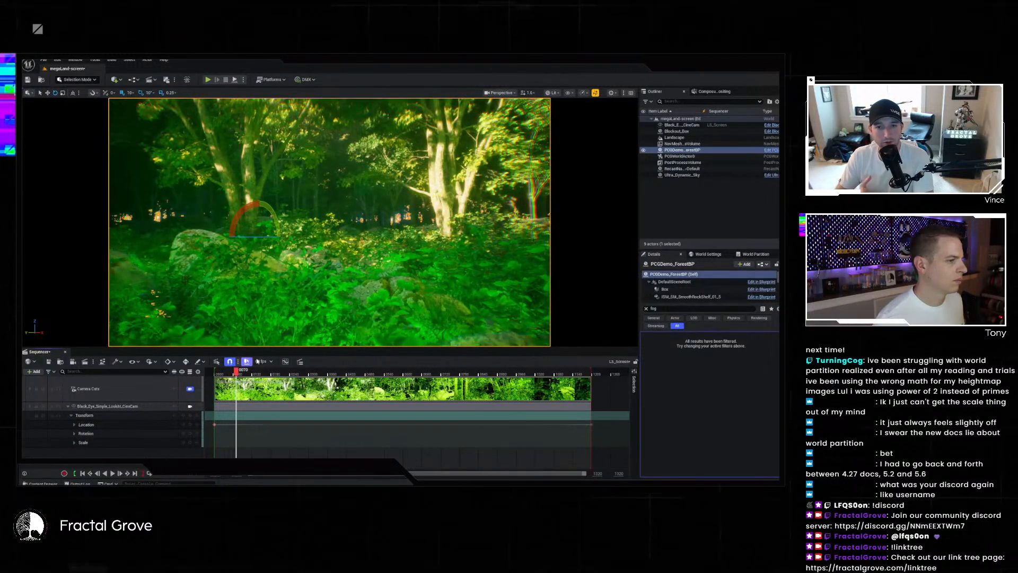
pyautogui.click(685, 175)
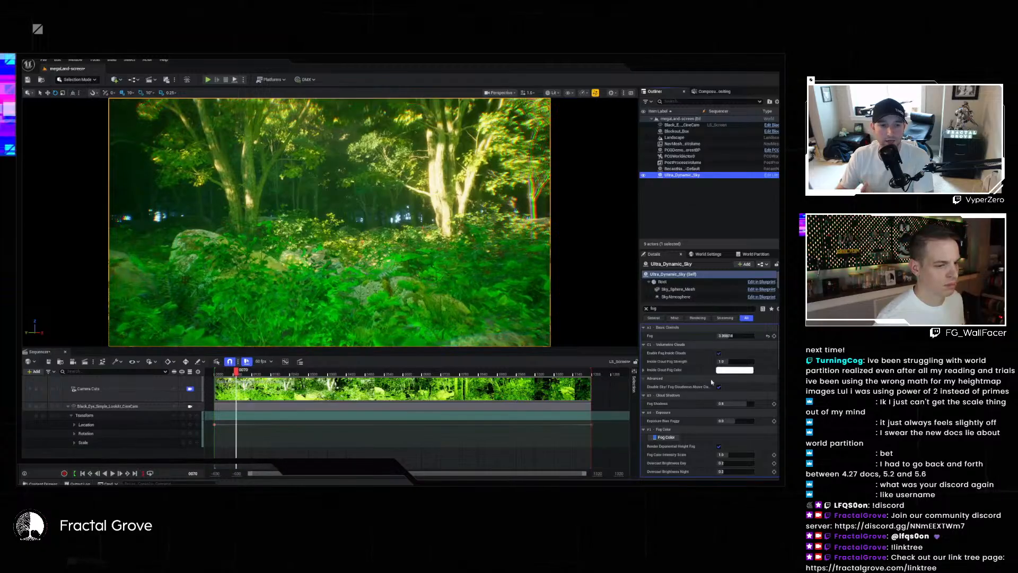
pyautogui.click(646, 309)
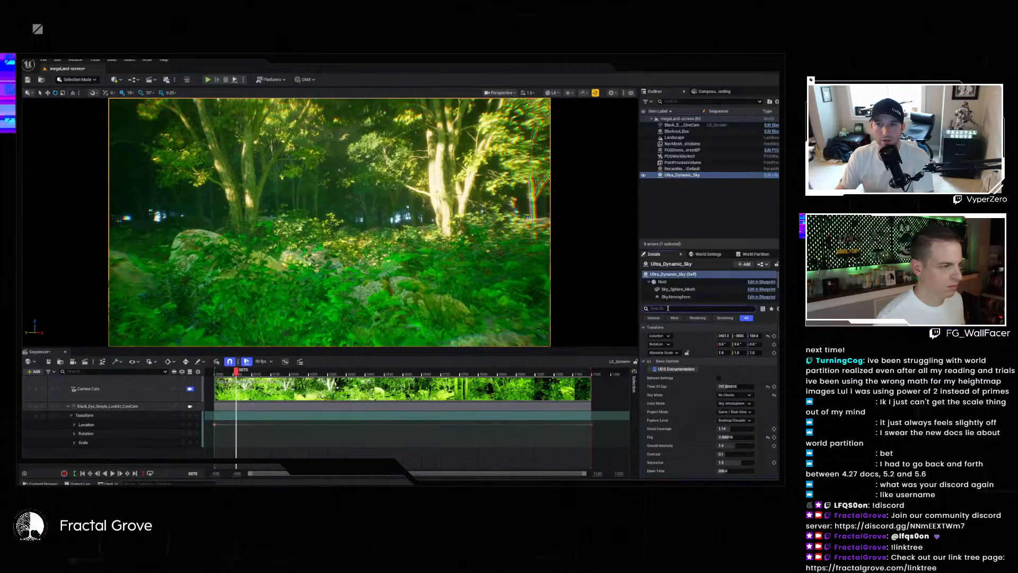
pyautogui.click(736, 386)
pyautogui.write('0')
pyautogui.press('Return')
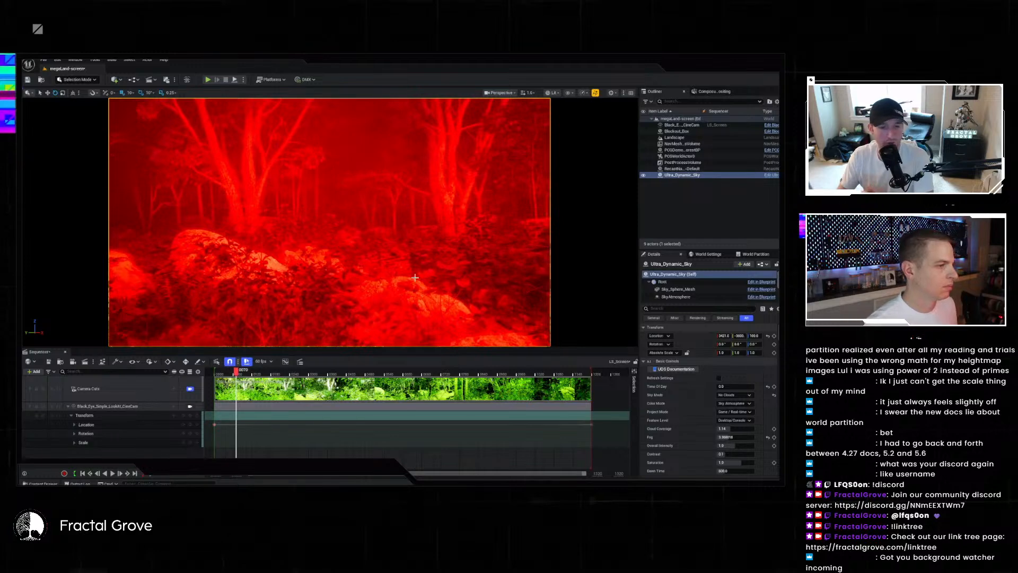
# - Leave the Camera Cuts view and inspect the LED-screen wall and the fogged forest from free viewpoints
pyautogui.click(190, 389)
pyautogui.moveTo(330, 222); pyautogui.dragTo(366, 228, button='right')
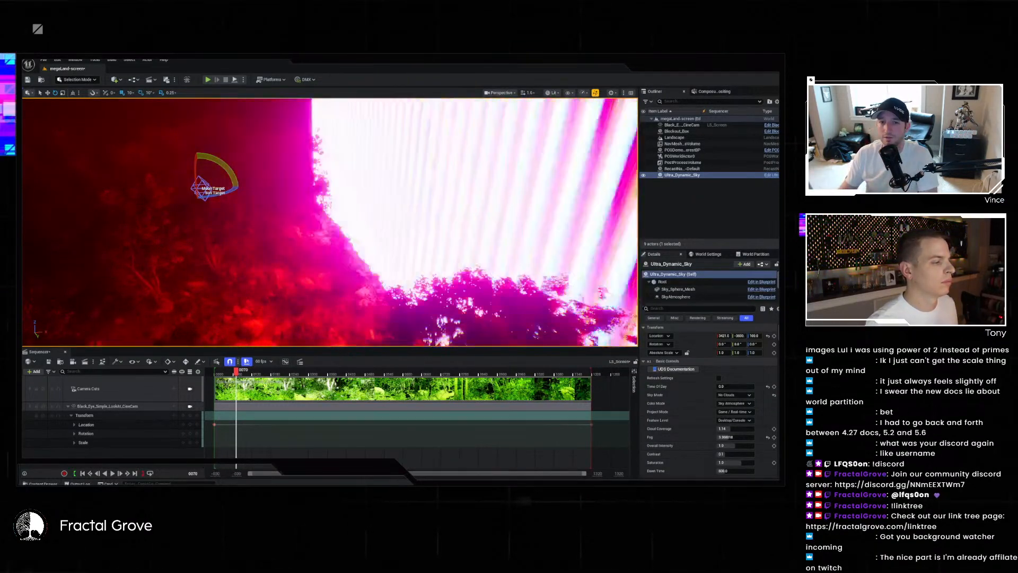
pyautogui.moveTo(322, 218); pyautogui.dragTo(170, 234, button='right')
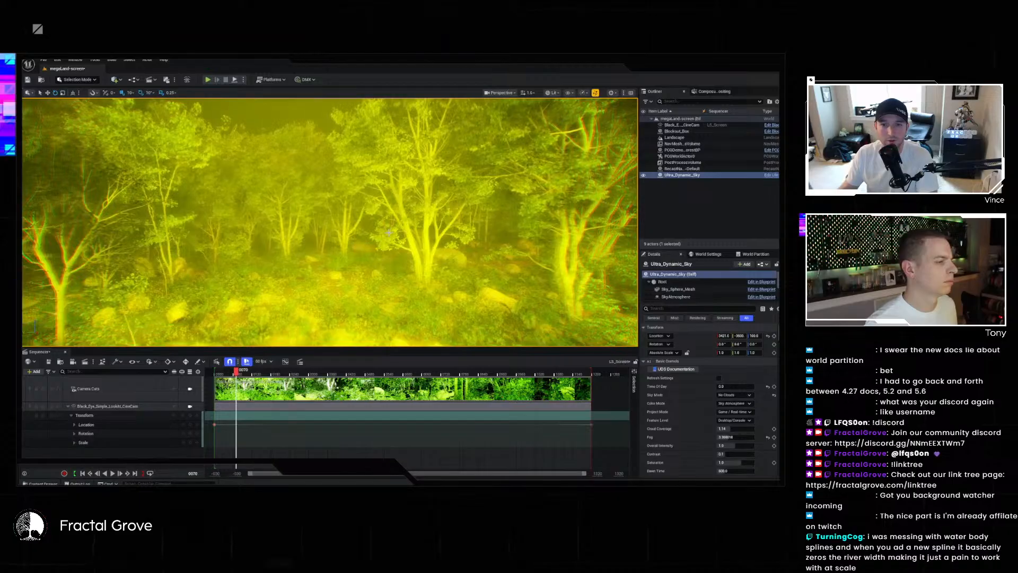
pyautogui.moveTo(388, 233)
pyautogui.mouseDown(button='right')
pyautogui.moveTo(515, 232)
pyautogui.moveTo(366, 232)
pyautogui.moveTo(457, 201)
pyautogui.moveTo(419, 220)
pyautogui.moveTo(350, 221)
pyautogui.moveTo(390, 236)
pyautogui.mouseUp(button='right')
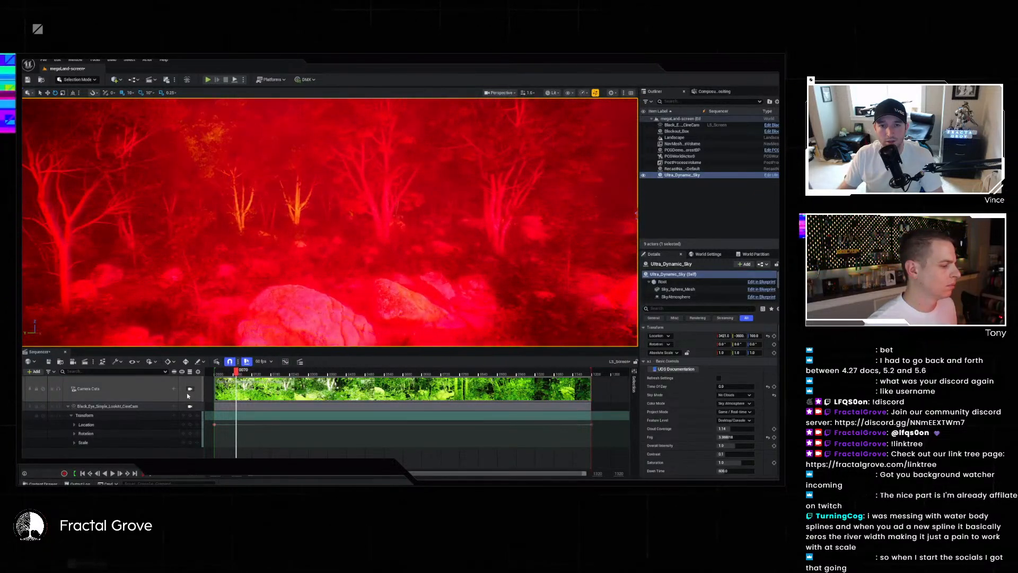
# - Return to the Camera Cuts view and play the sequence from its beginning
pyautogui.click(190, 389)
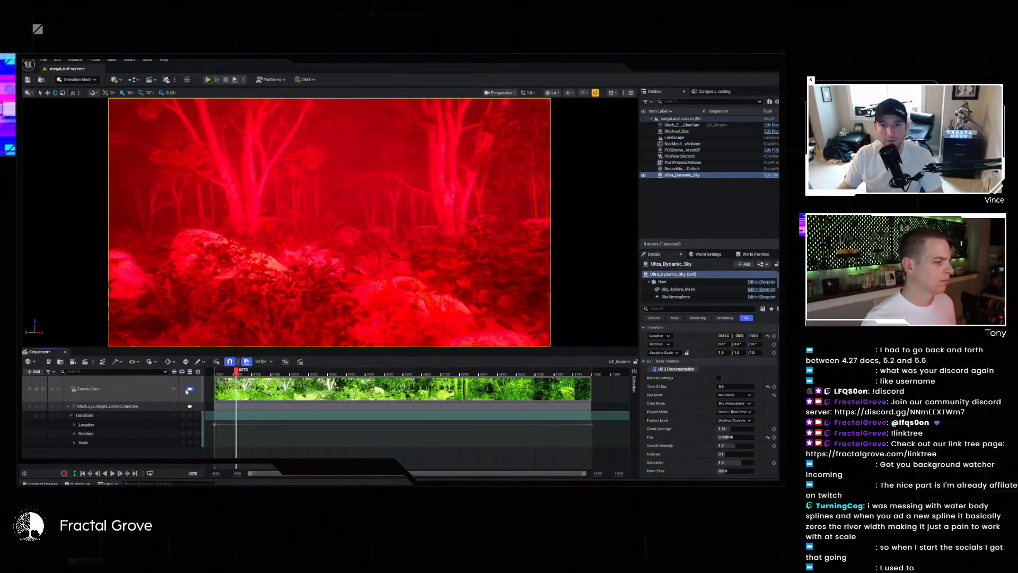
pyautogui.moveTo(236, 371); pyautogui.dragTo(217, 371)
pyautogui.press('space')
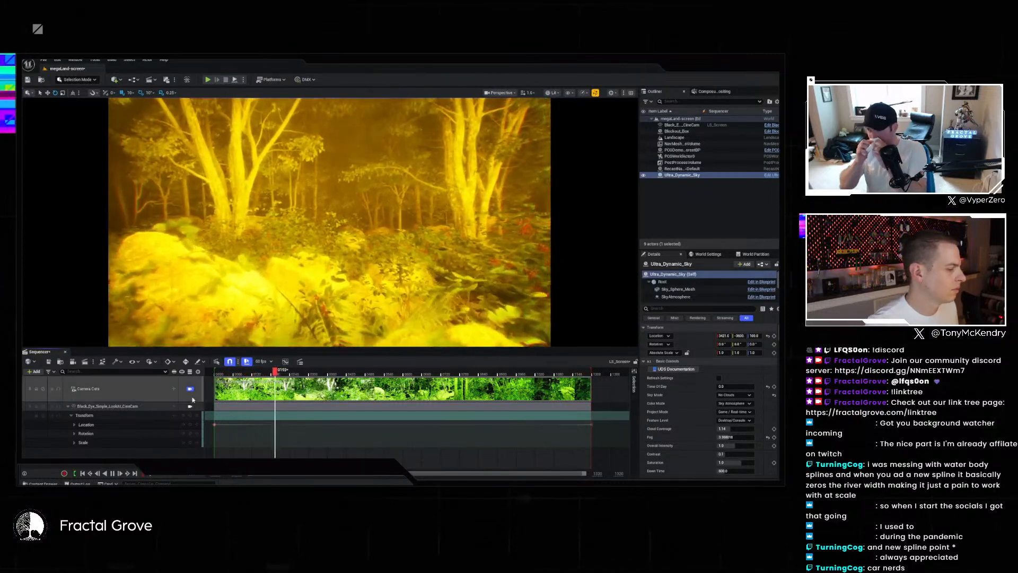
# - Leave the camera view, go to frame 1200 and select the Black_Eye_Simple_LookAt_CineCam for repositioning
pyautogui.press('s')
pyautogui.moveTo(319, 228); pyautogui.dragTo(392, 225, button='right')
pyautogui.scroll(3, 340, 233)
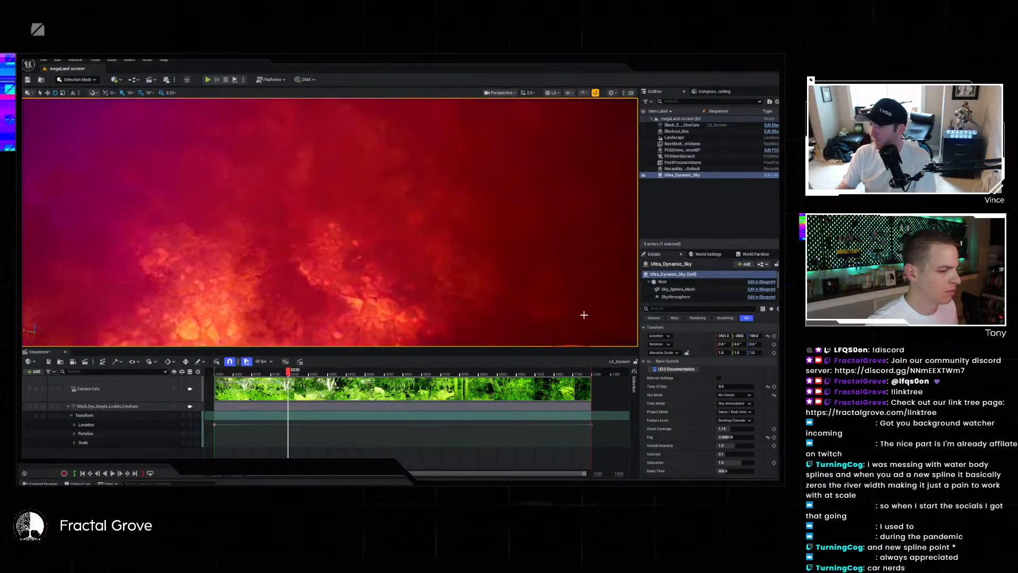
pyautogui.click(589, 373)
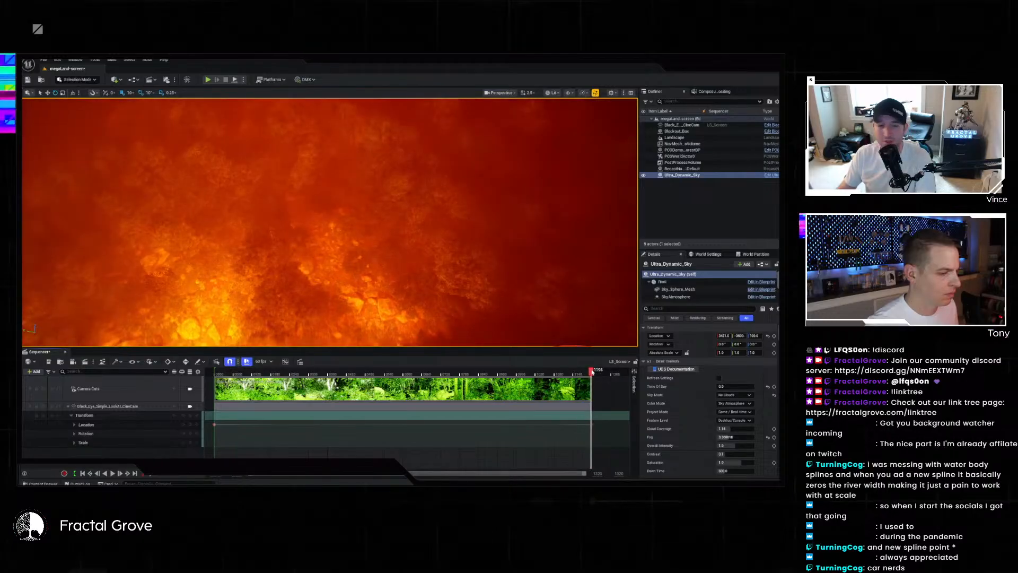
pyautogui.click(592, 424)
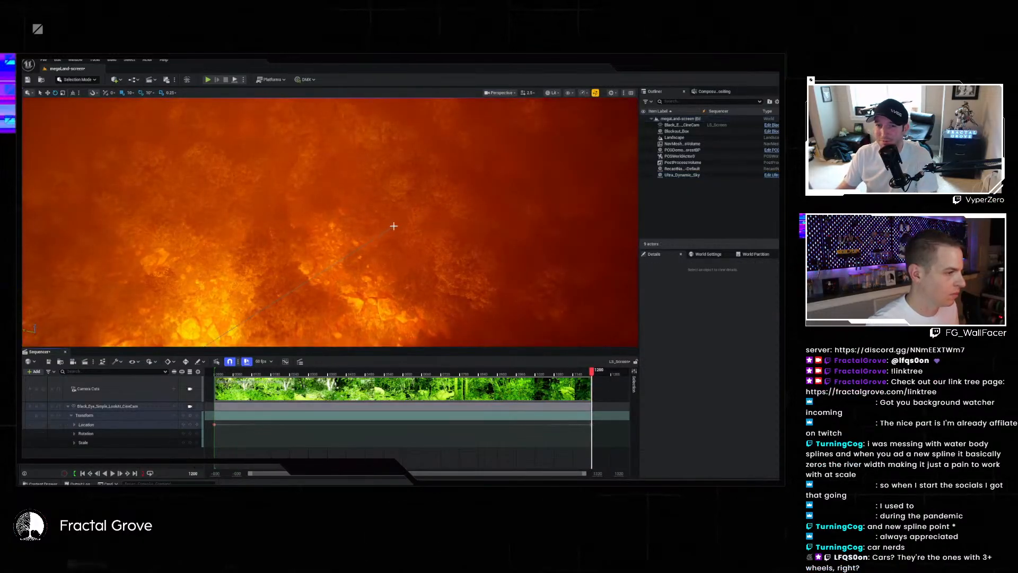
pyautogui.moveTo(394, 226)
pyautogui.mouseDown(button='right')
pyautogui.moveTo(347, 227)
pyautogui.moveTo(378, 228)
pyautogui.mouseUp(button='right')
pyautogui.doubleClick(704, 125)
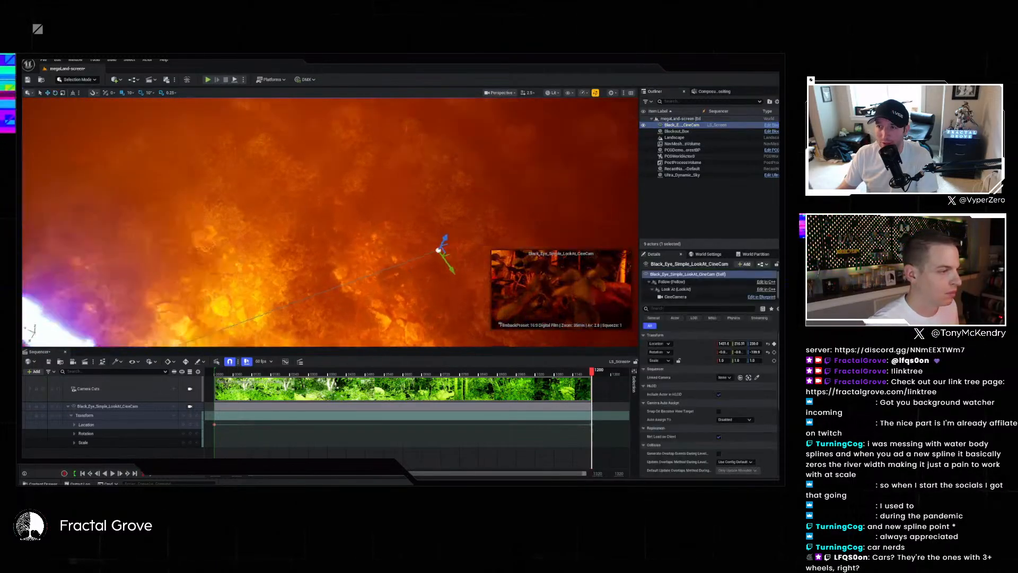
# - Move the Black_Eye_Simple_LookAt_CineCam to a more distant end position, key its Location at frame 1200 and expand its Location channels
pyautogui.moveTo(333, 321); pyautogui.dragTo(462, 214)
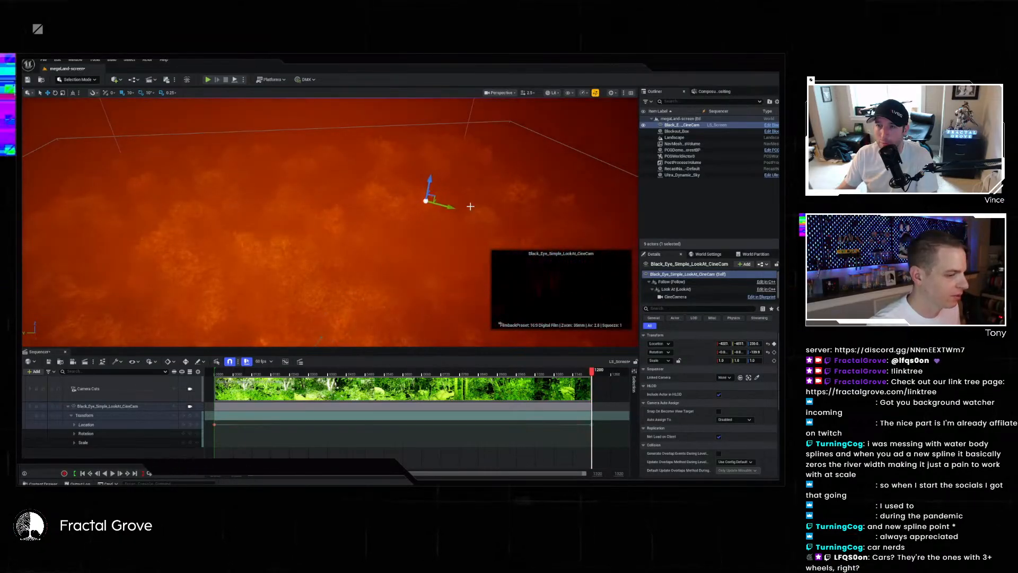
pyautogui.click(193, 423)
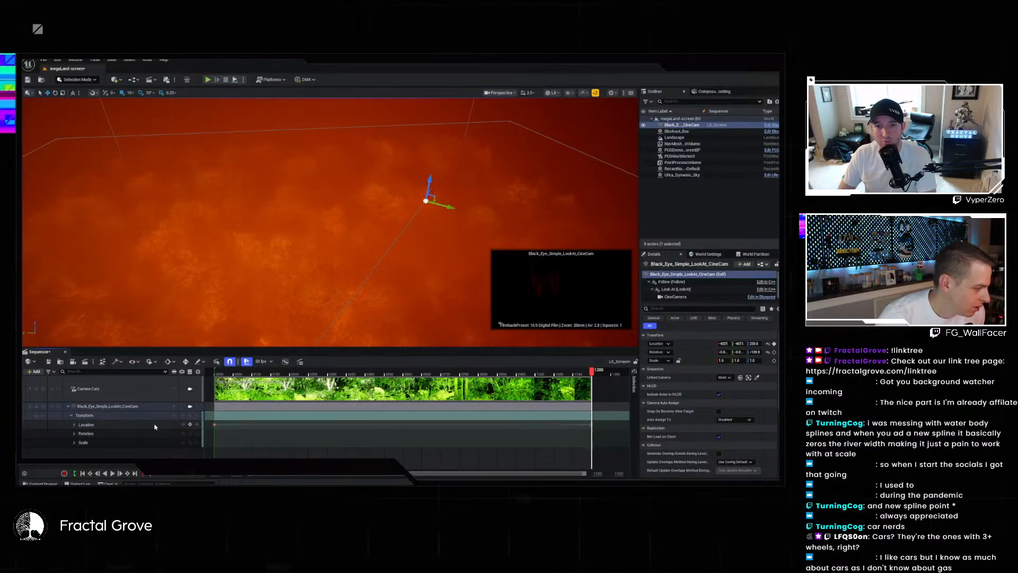
pyautogui.click(75, 425)
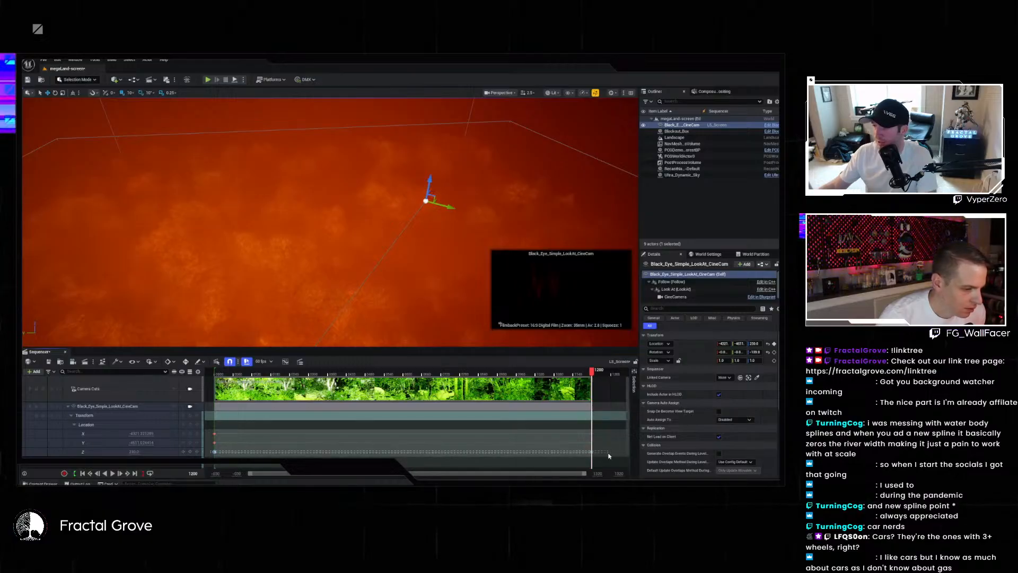
pyautogui.moveTo(609, 455); pyautogui.dragTo(608, 454)
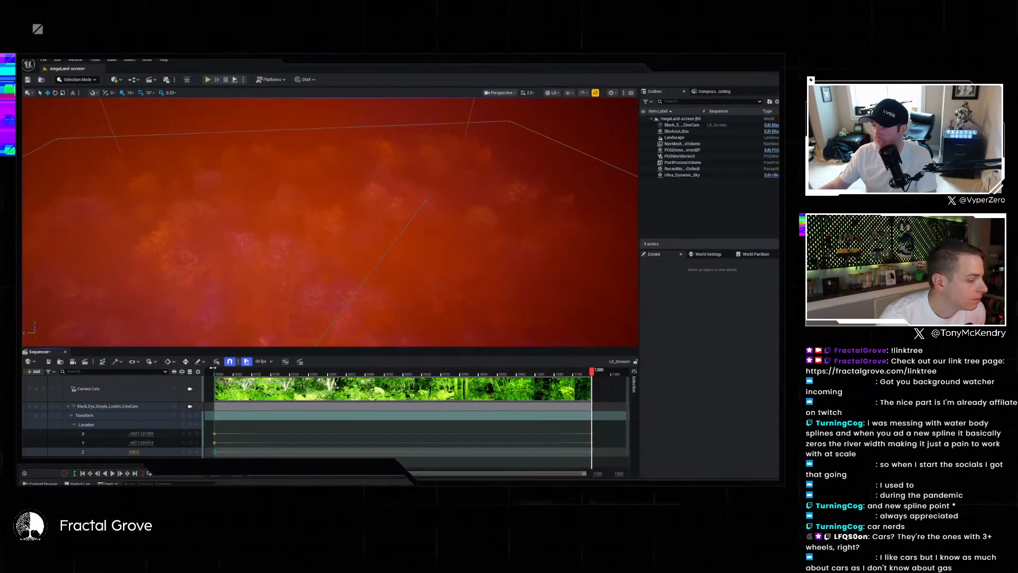
# - Preview the camera move through the Camera Cuts view by playing the sequence and scrubbing back to about frame 704
pyautogui.click(190, 389)
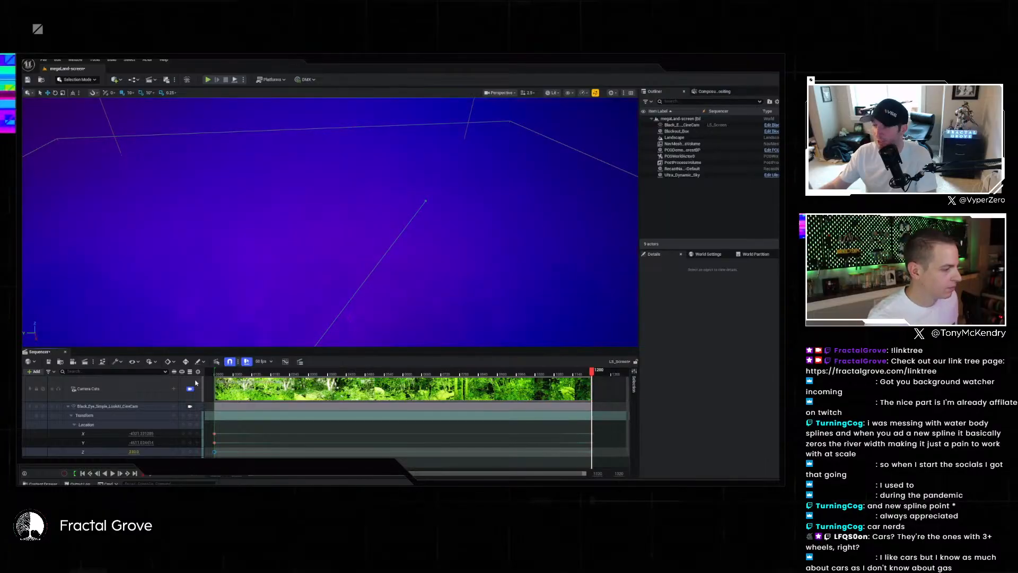
pyautogui.press('space')
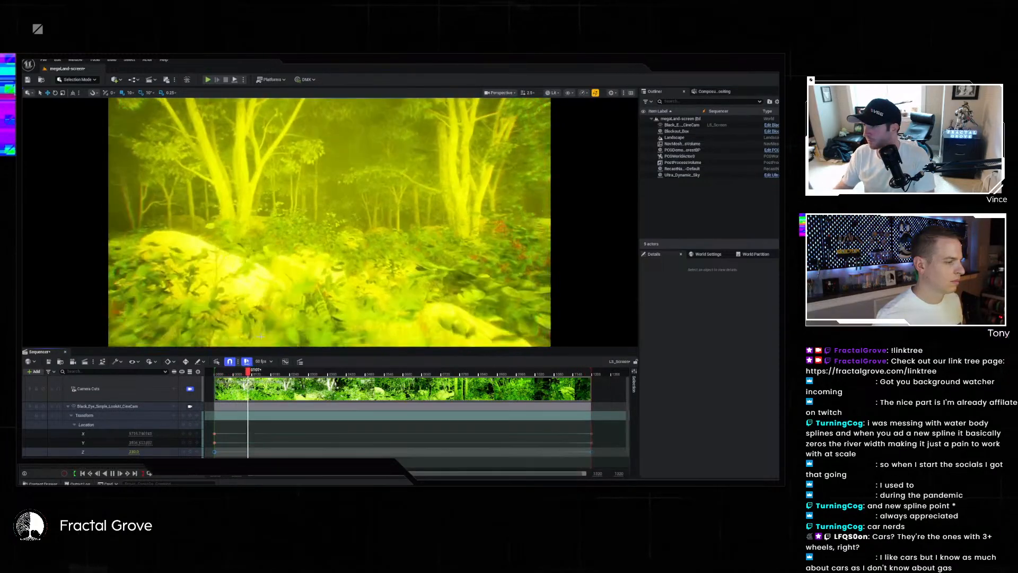
pyautogui.click(509, 374)
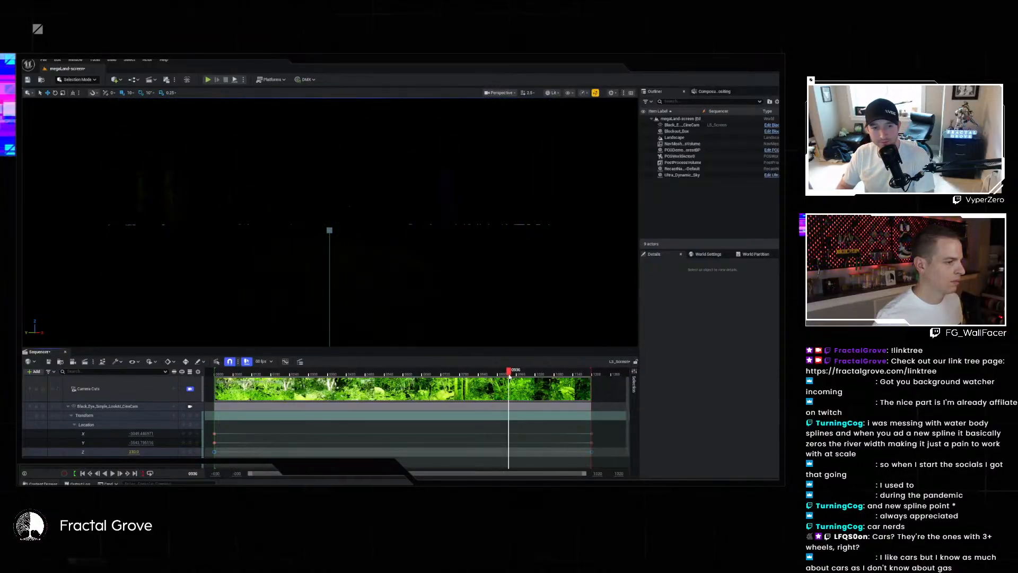
pyautogui.moveTo(509, 374); pyautogui.dragTo(441, 375)
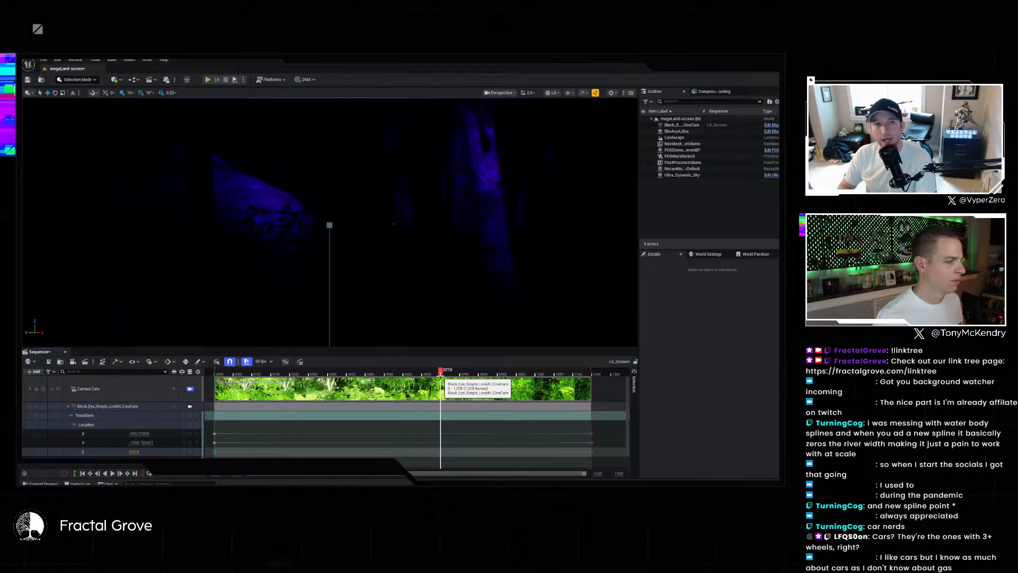
pyautogui.moveTo(441, 375)
pyautogui.mouseDown()
pyautogui.moveTo(428, 376)
pyautogui.moveTo(436, 375)
pyautogui.mouseUp()
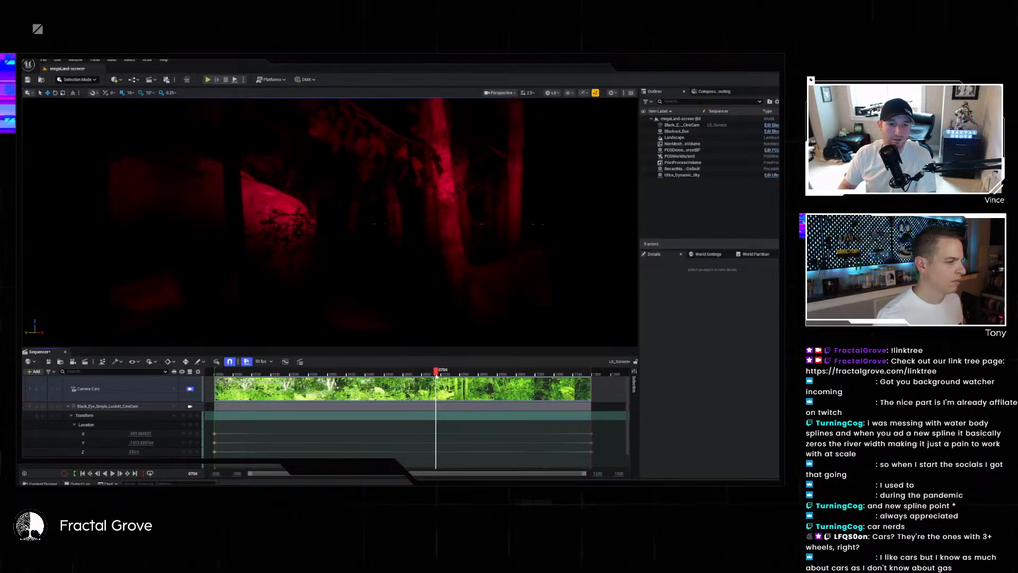